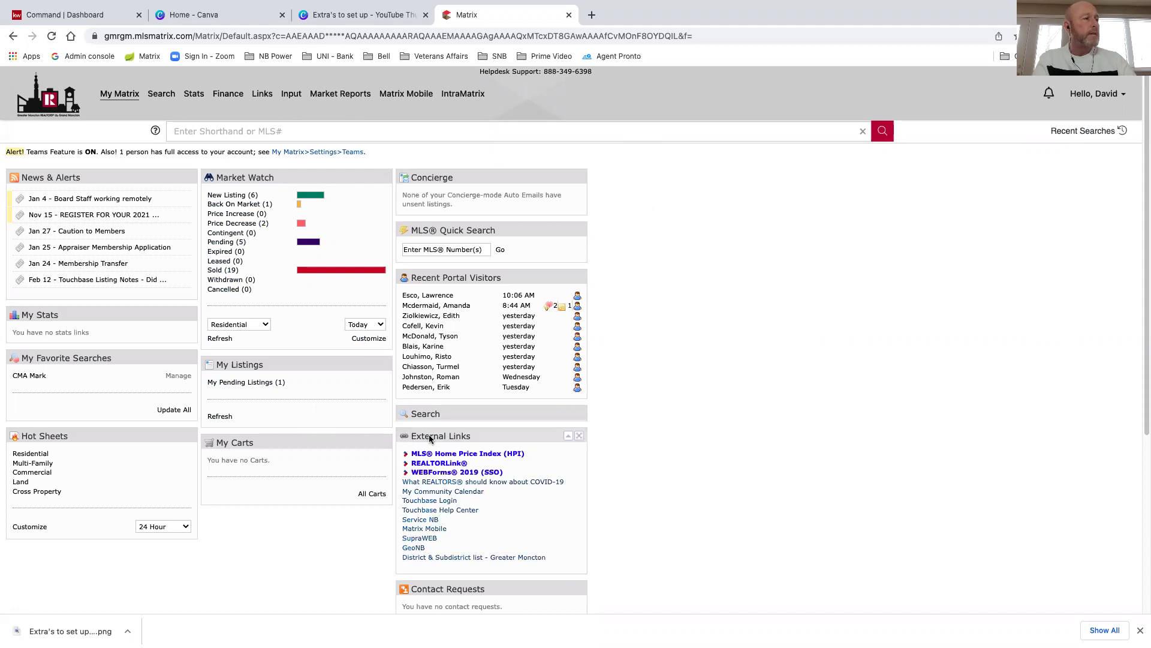
# From Matrix External Links, launch WEBForms® 2019 (SSO) in a new tab
pyautogui.scroll(-1, 654, 441)
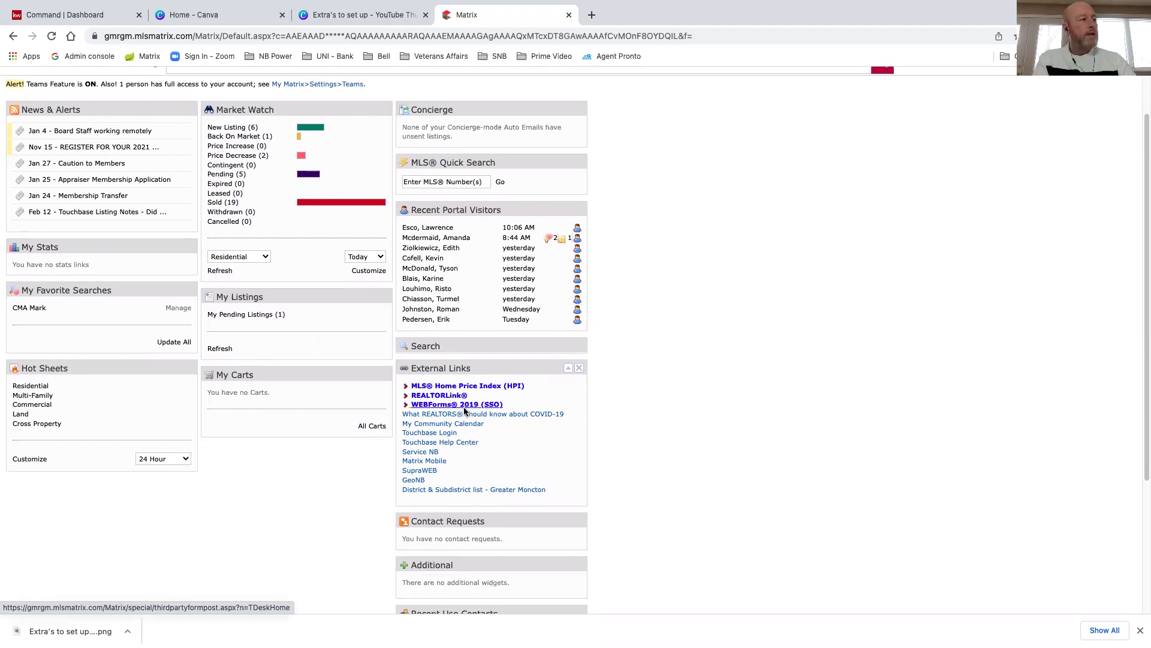
pyautogui.click(442, 405)
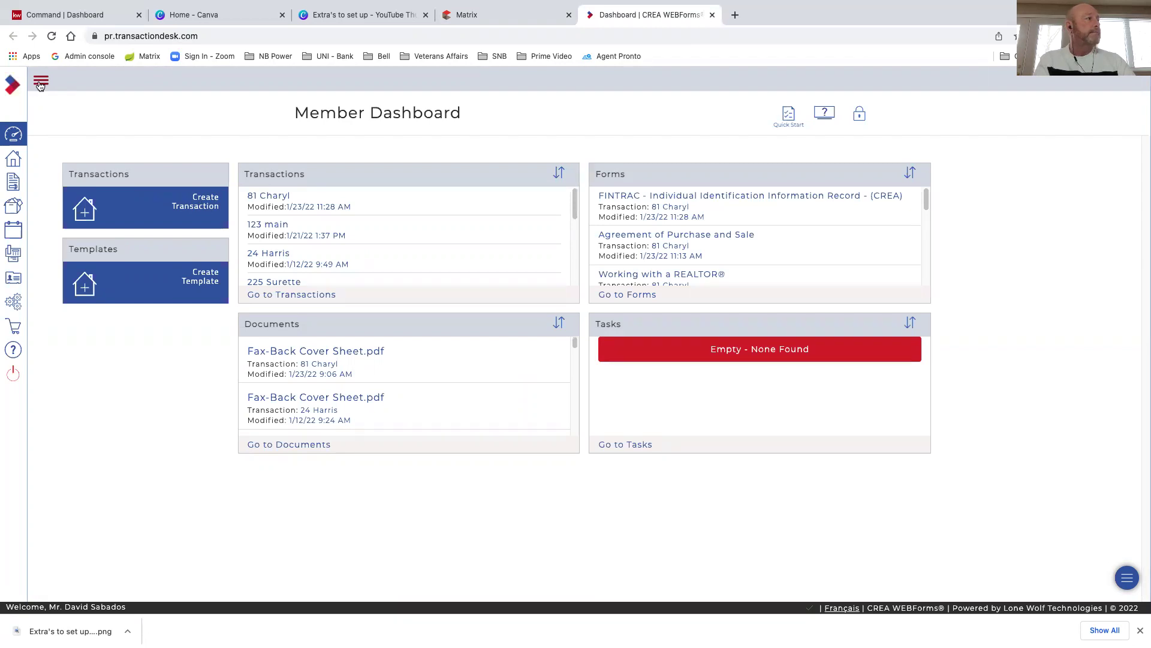
# Expand the labelled sidebar and go to the Setup settings page
pyautogui.click(40, 81)
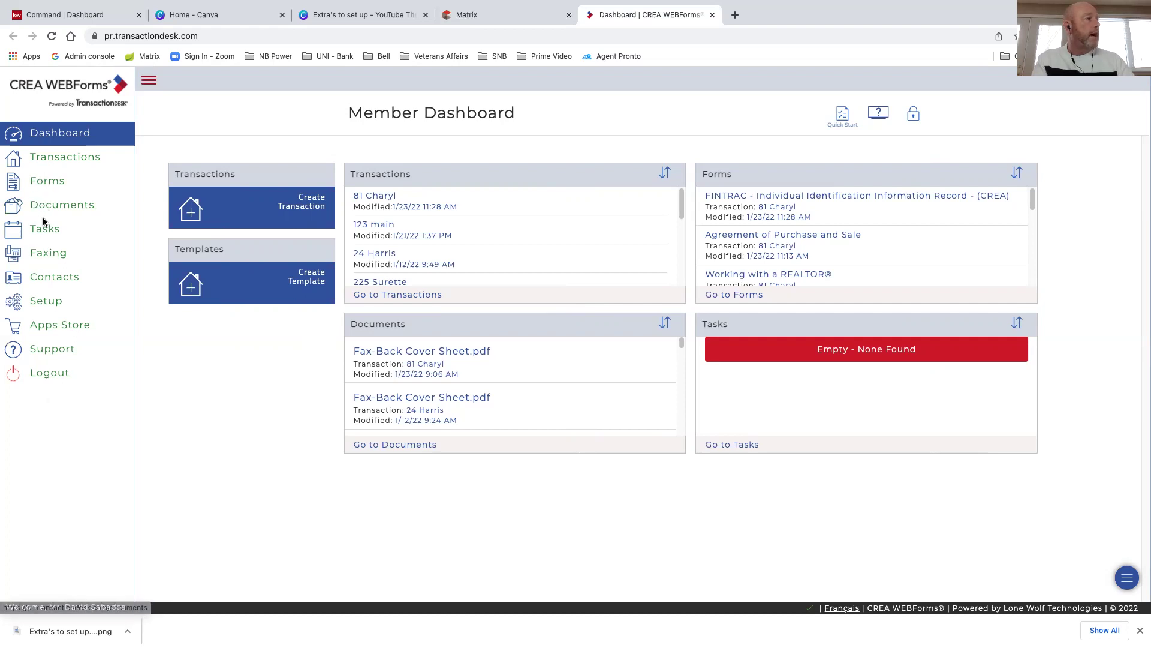
pyautogui.click(46, 307)
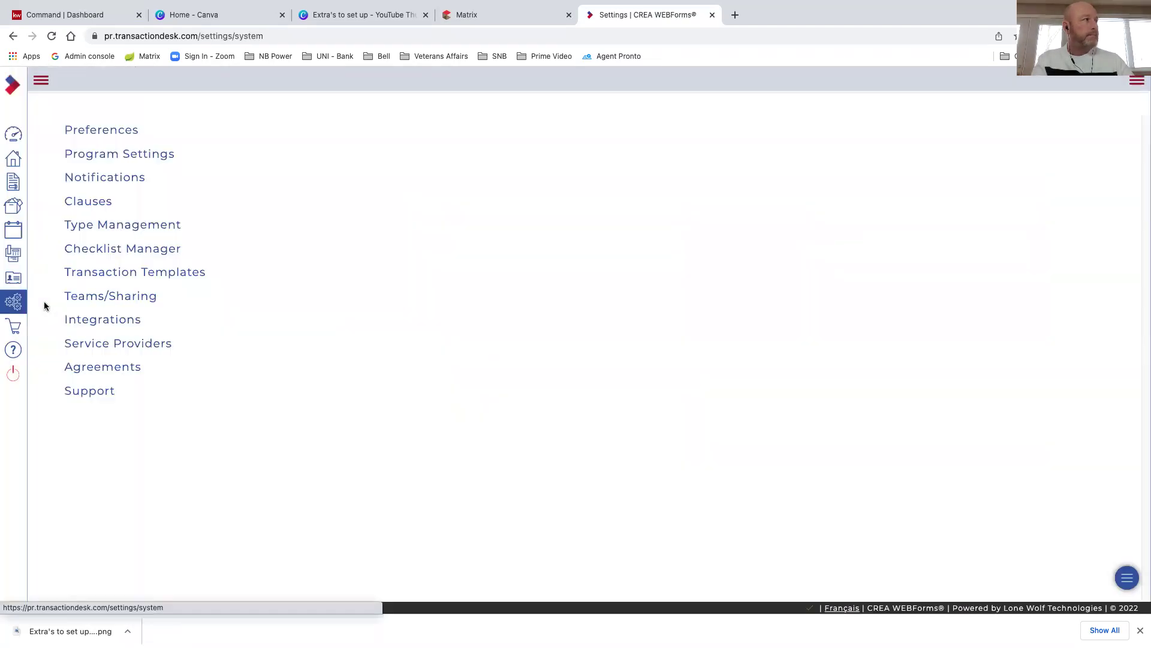
# In Preferences > User Information, change the website to the agent's own domain over https and update
pyautogui.click(106, 132)
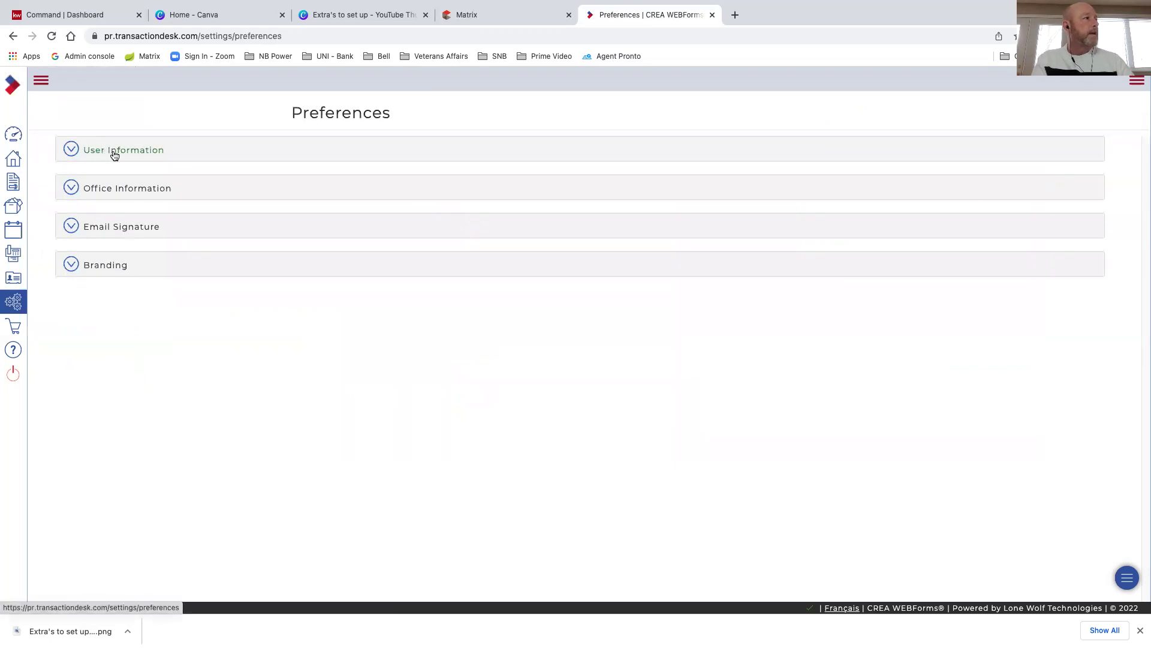
pyautogui.click(114, 153)
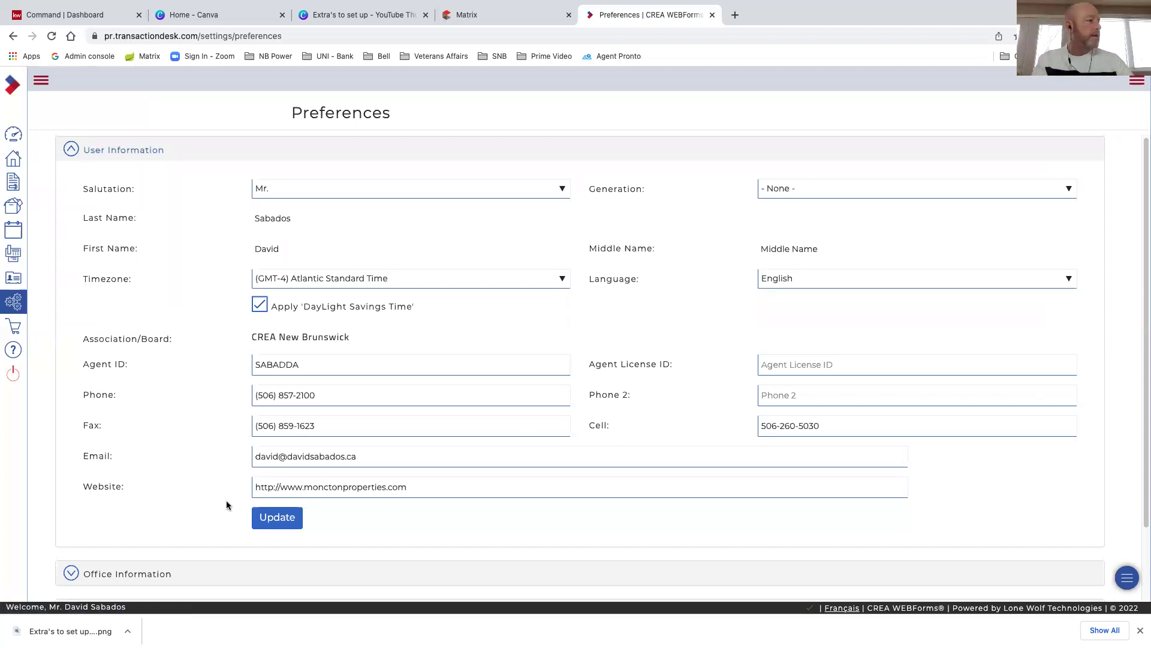
pyautogui.click(341, 486)
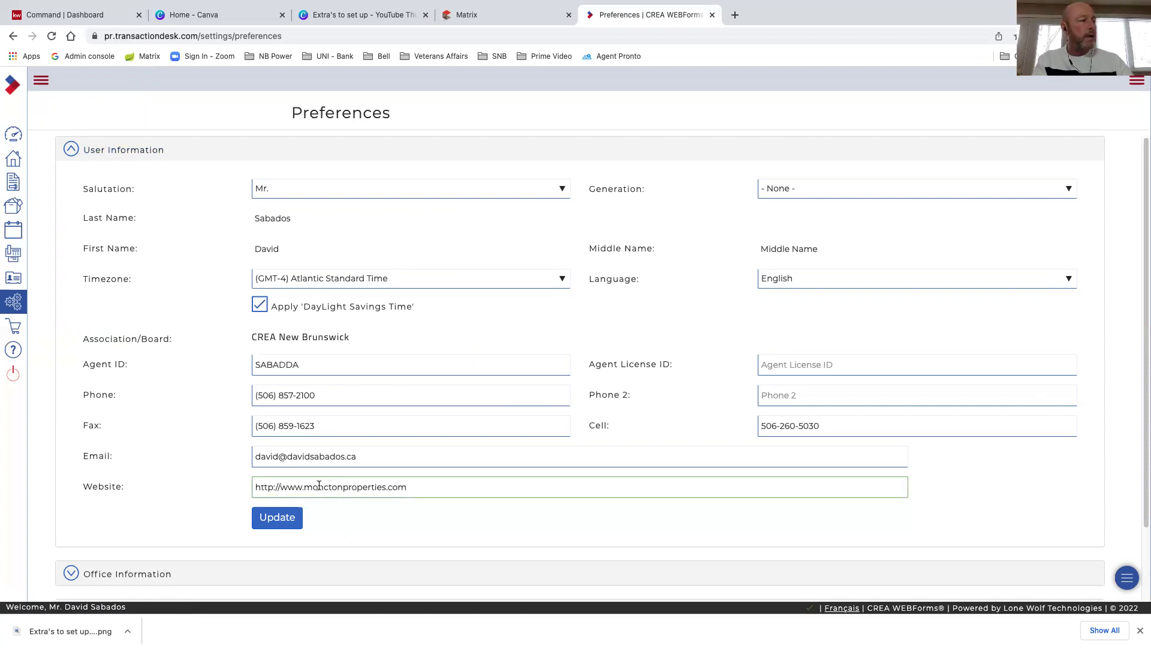
pyautogui.moveTo(304, 487); pyautogui.dragTo(416, 488)
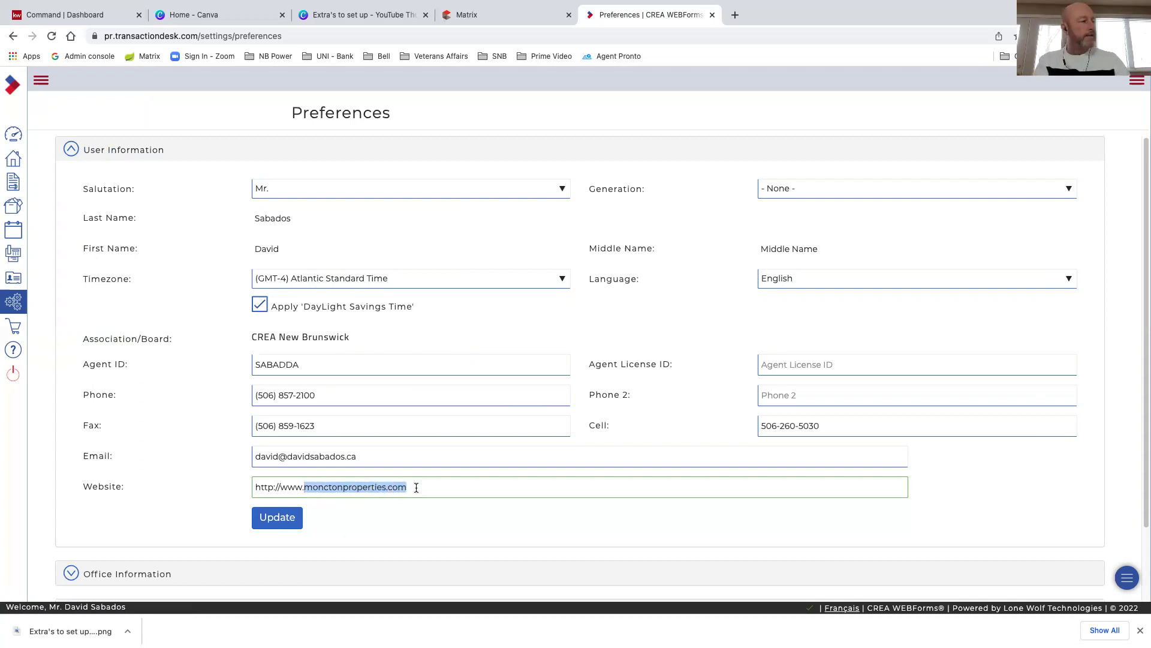
pyautogui.write('david')
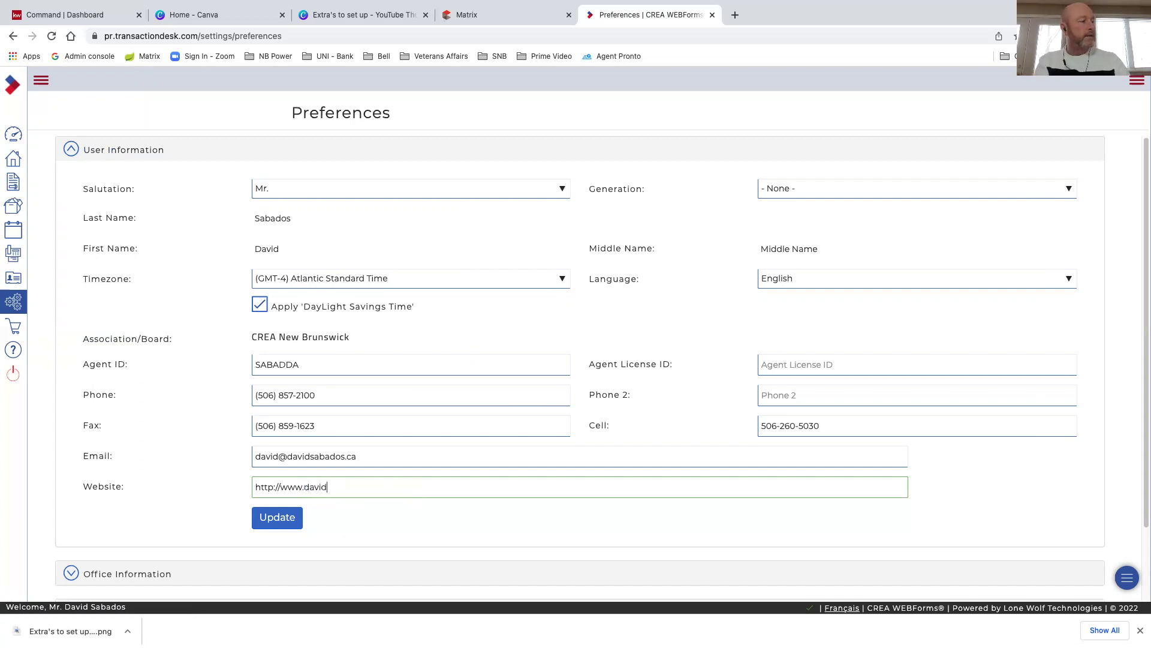
pyautogui.write('sabados.ca')
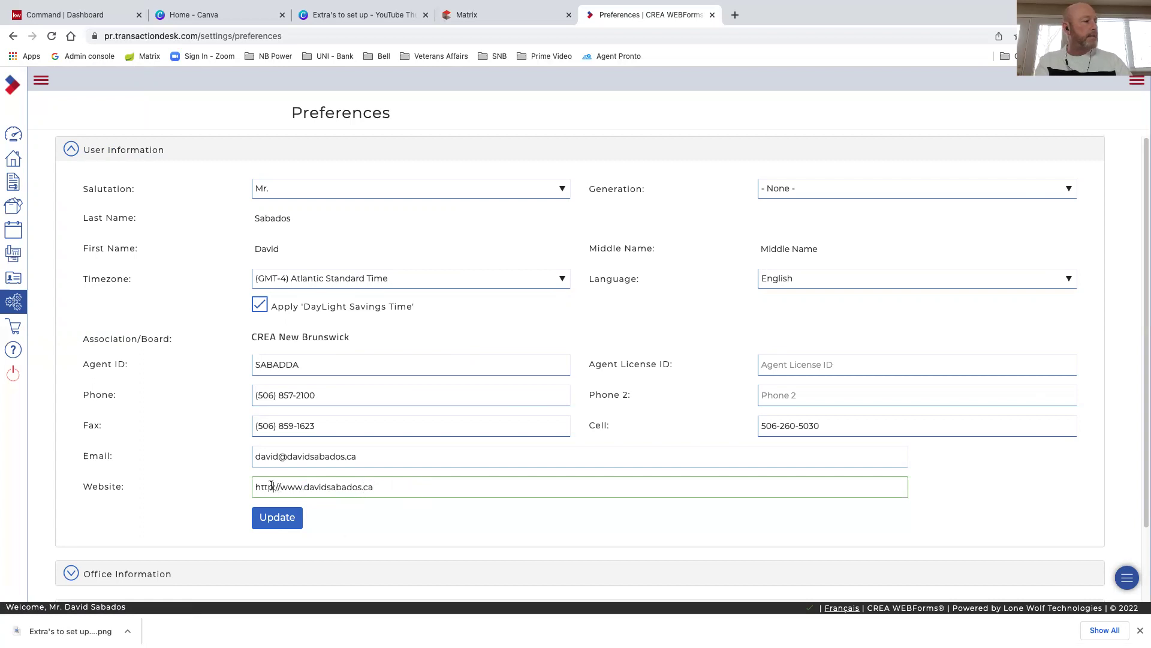
pyautogui.click(279, 518)
pyautogui.write('s')
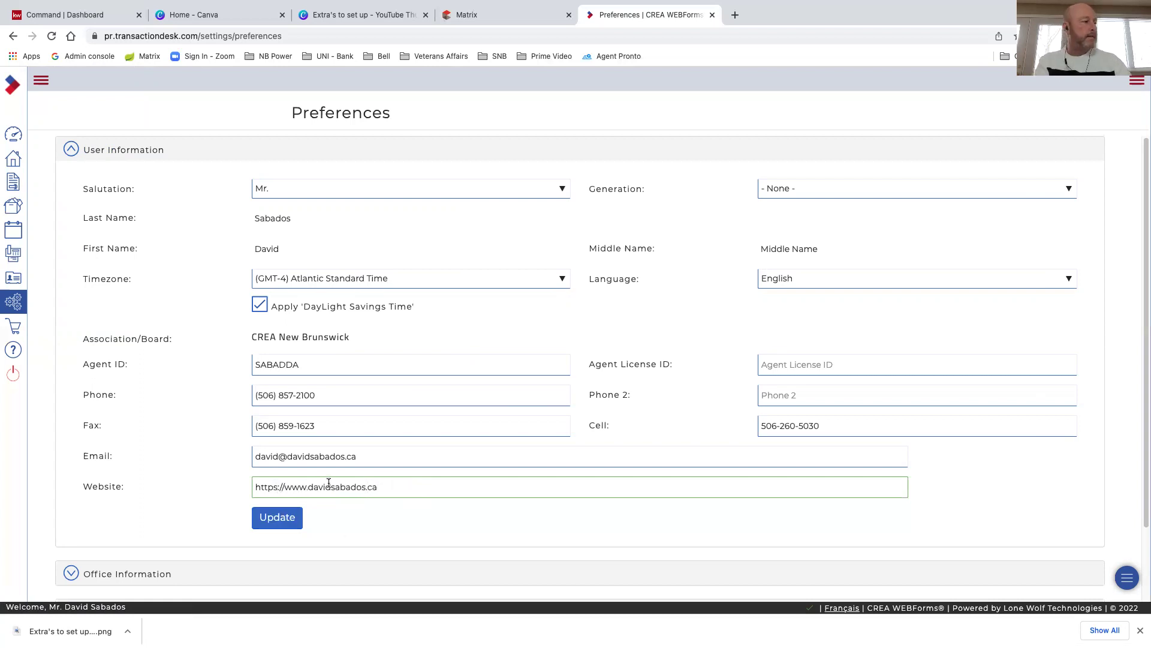
pyautogui.click(283, 521)
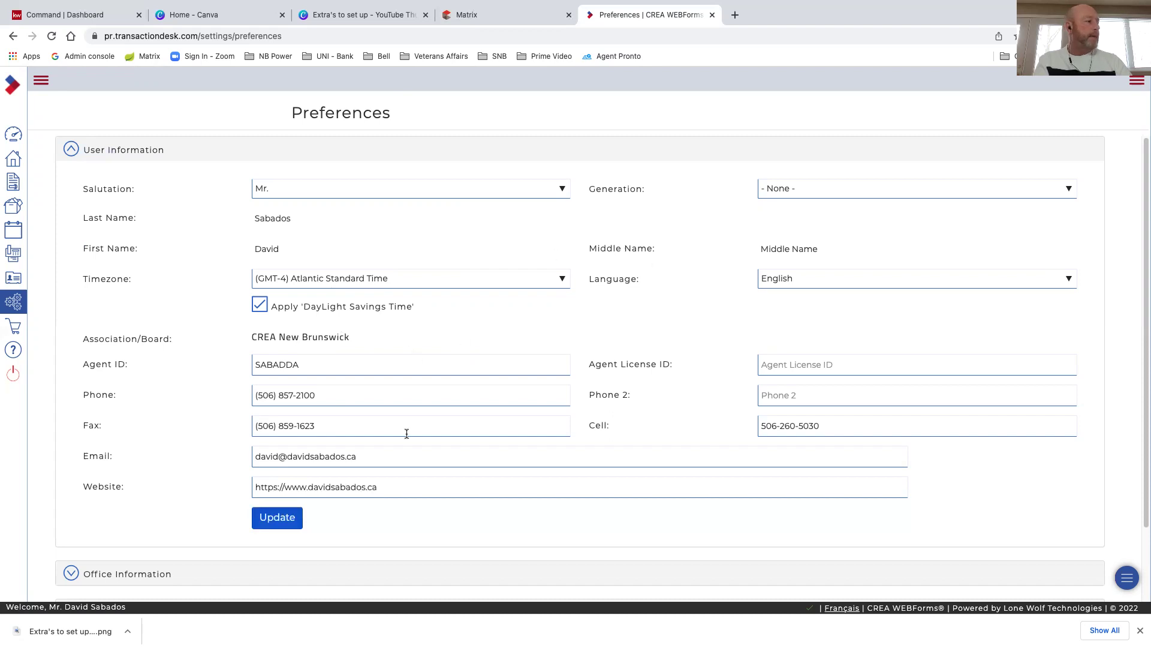
pyautogui.scroll(-2, 401, 433)
pyautogui.scroll(-1, 401, 436)
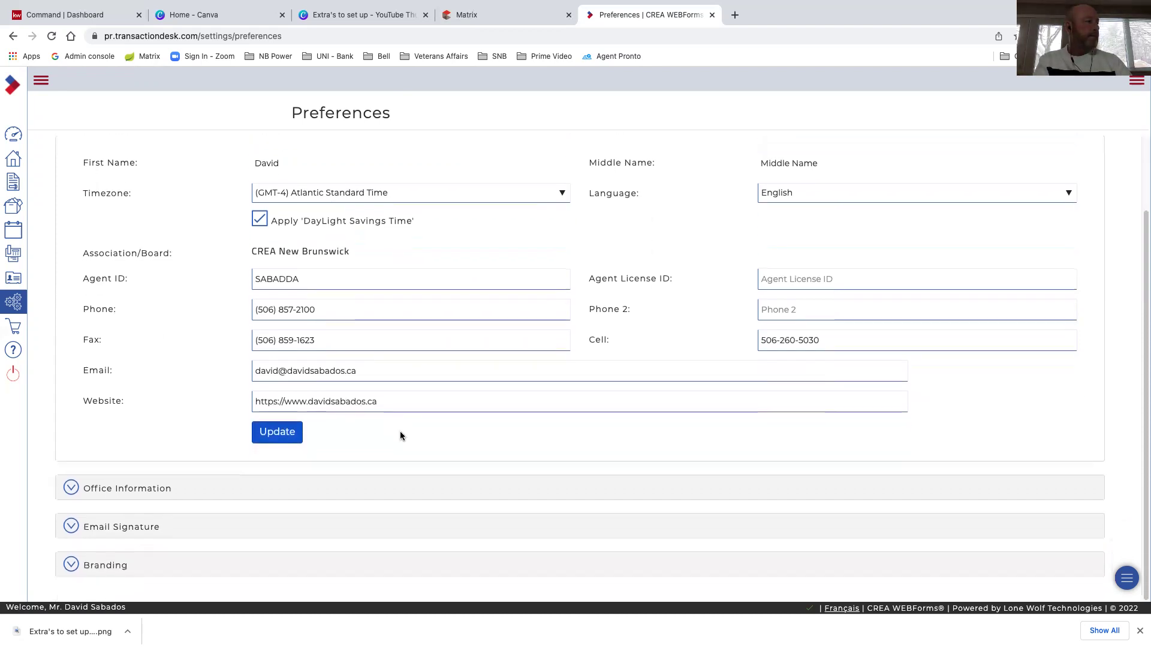
# Review Office Information and Email Signature, then open Branding and select the Personal Photo slot
pyautogui.click(112, 489)
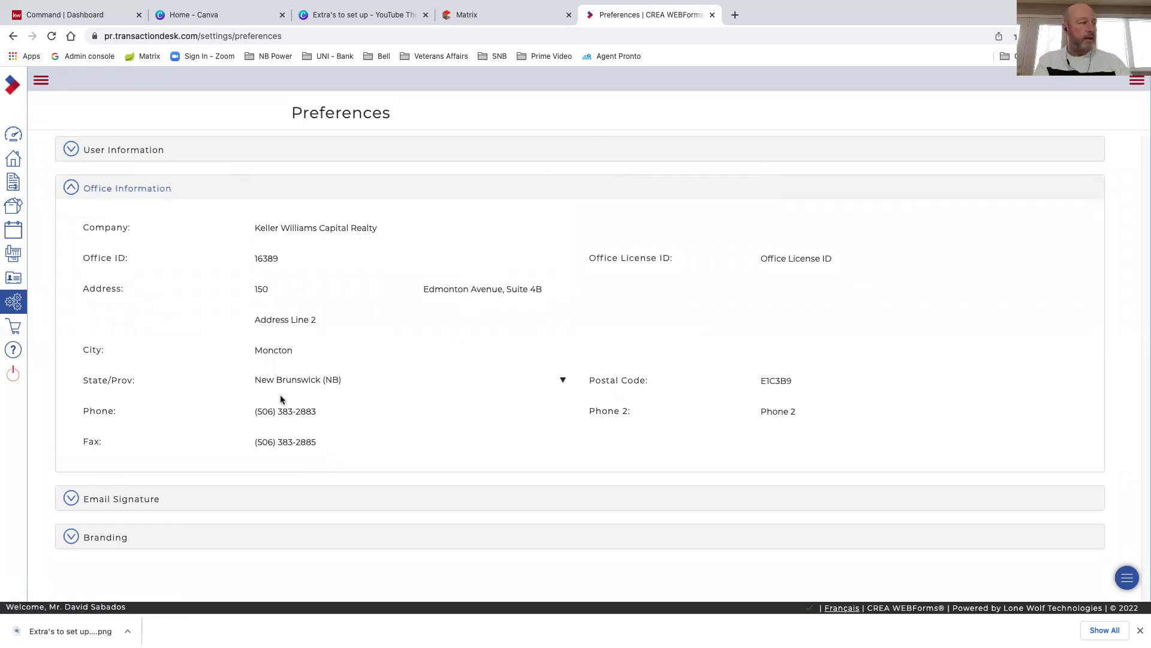
pyautogui.click(106, 499)
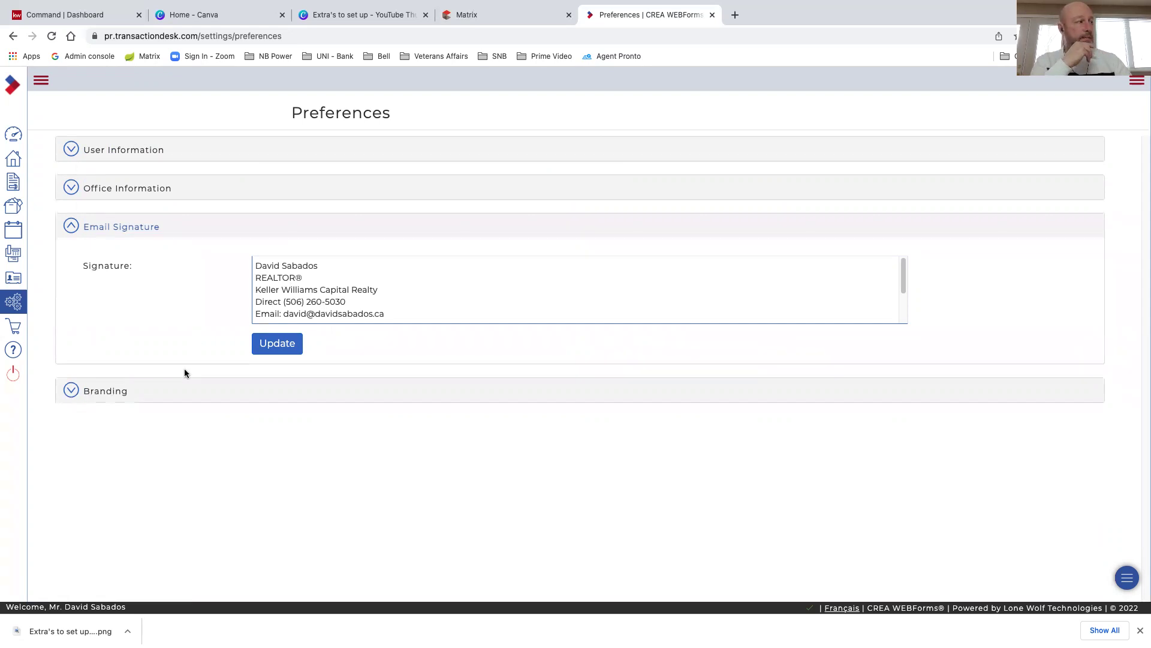
pyautogui.click(108, 392)
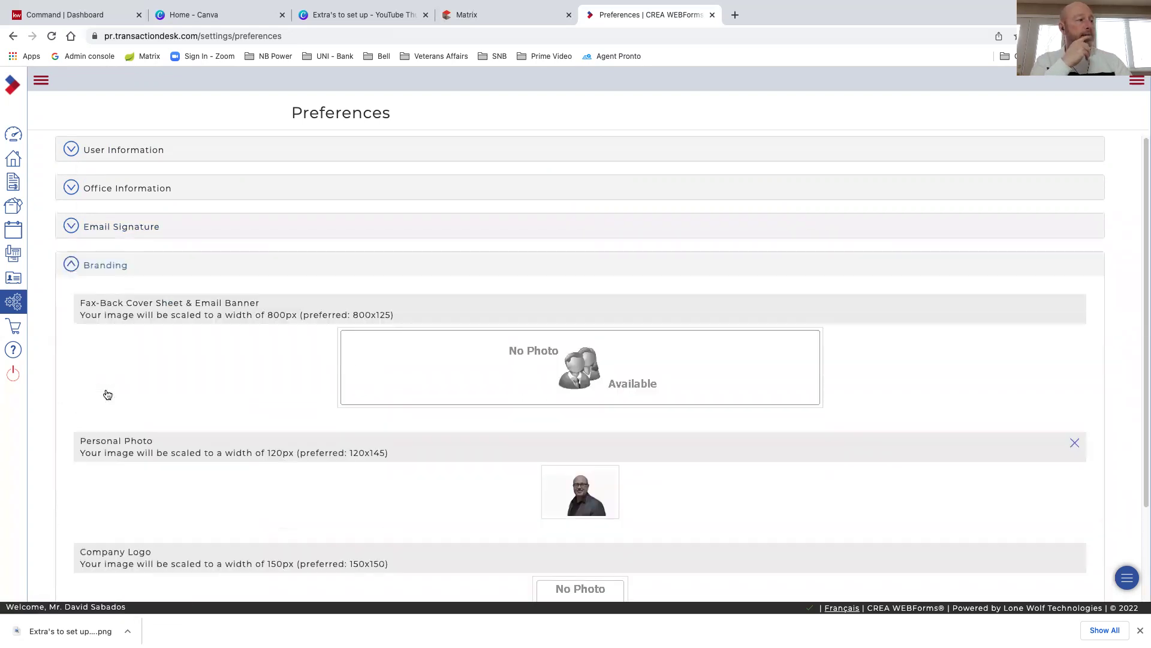
pyautogui.scroll(-3, 243, 393)
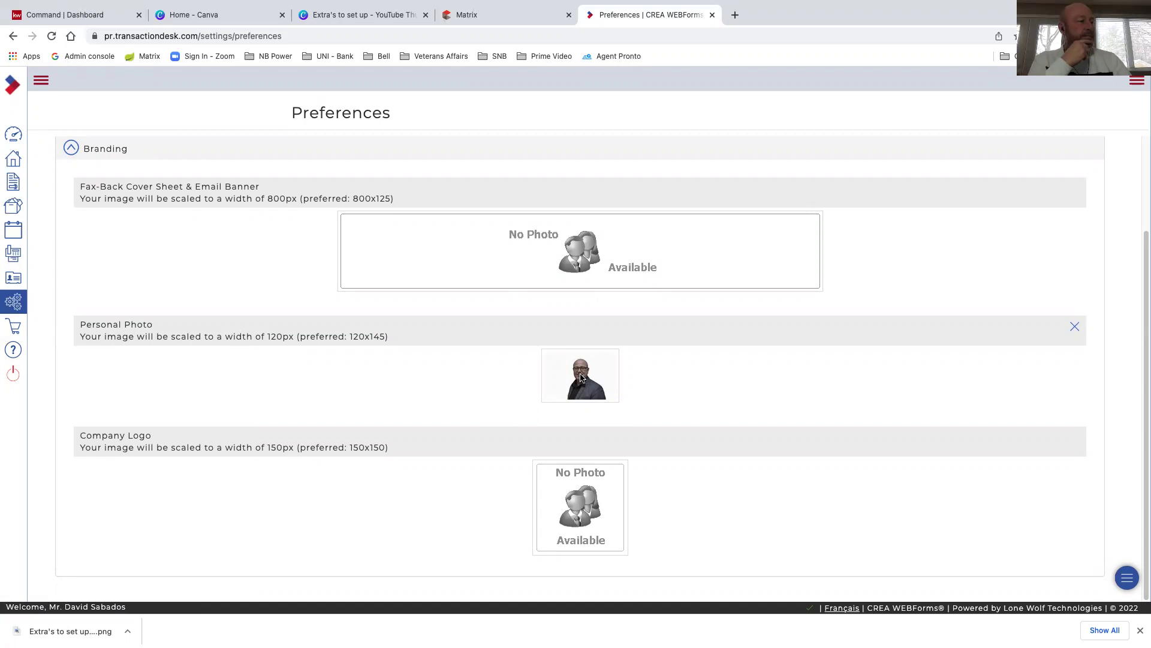
pyautogui.click(580, 376)
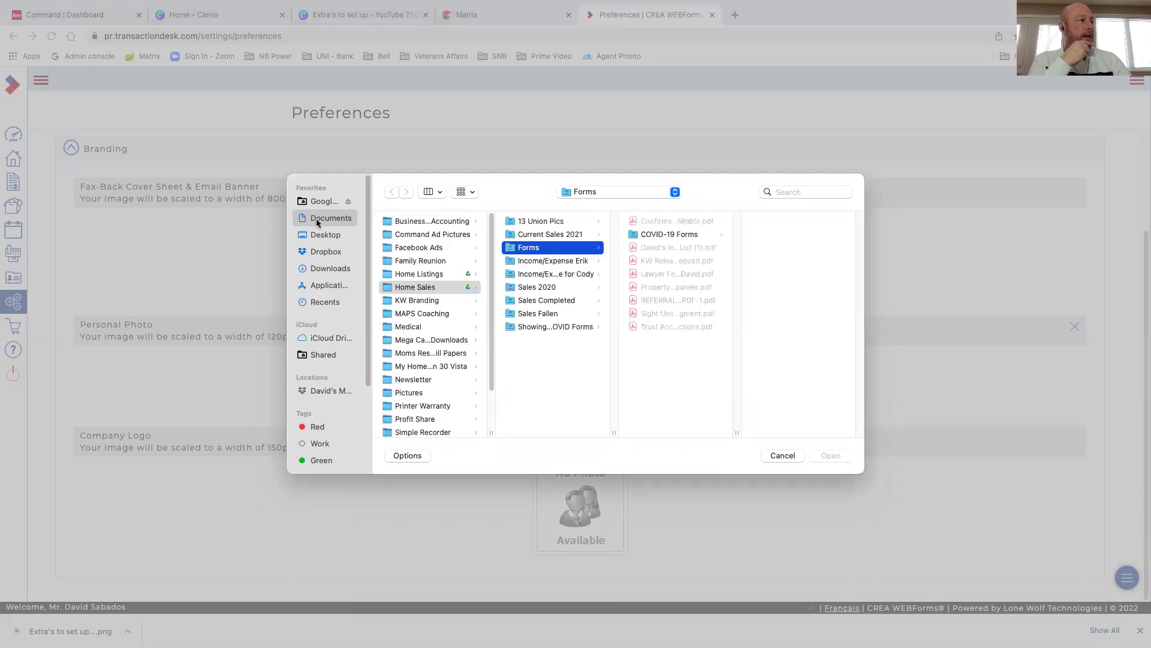
# Upload Canva Headshot.png from Documents > KW Branding > Head Shots as the personal photo
pyautogui.click(412, 301)
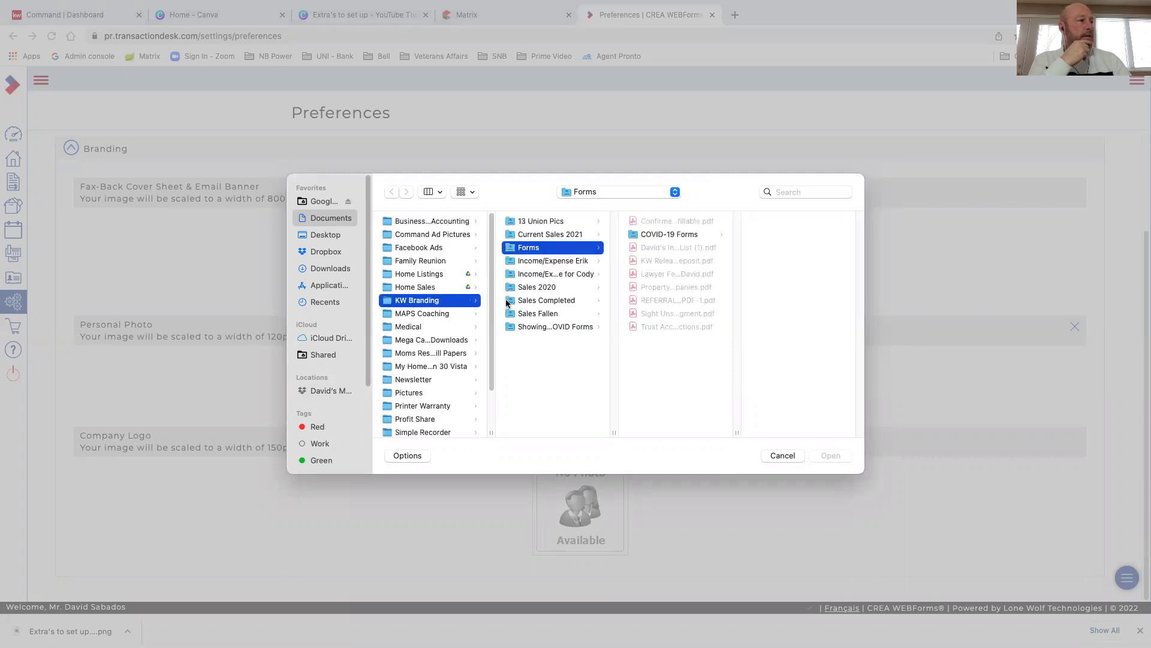
pyautogui.scroll(-3, 528, 348)
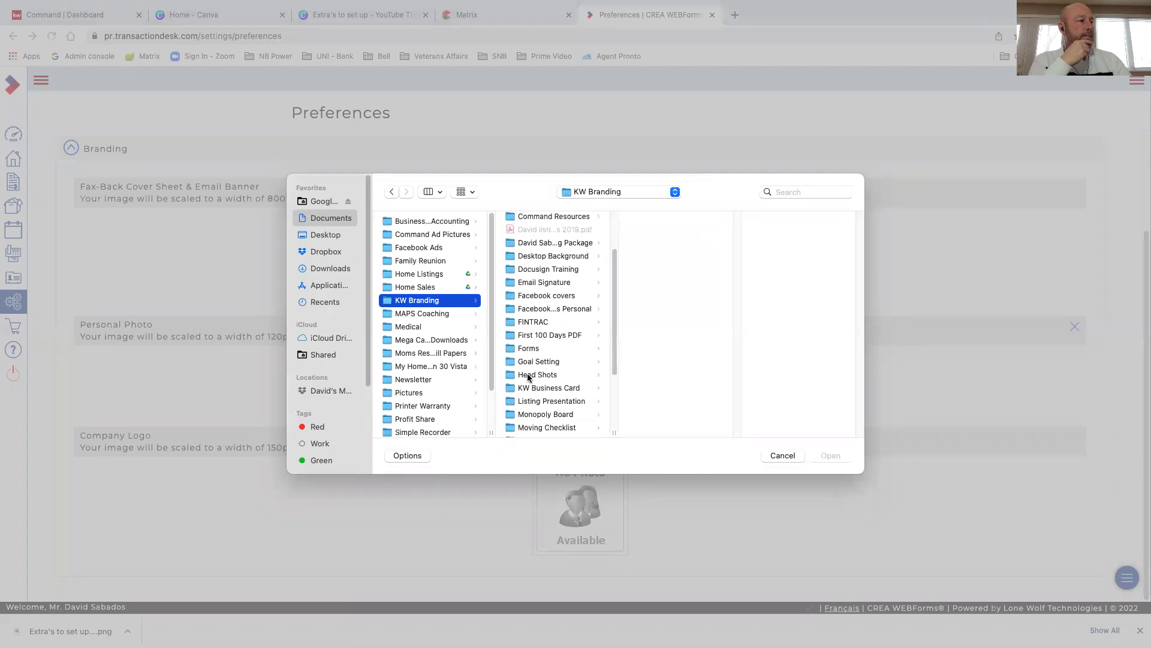
pyautogui.click(529, 376)
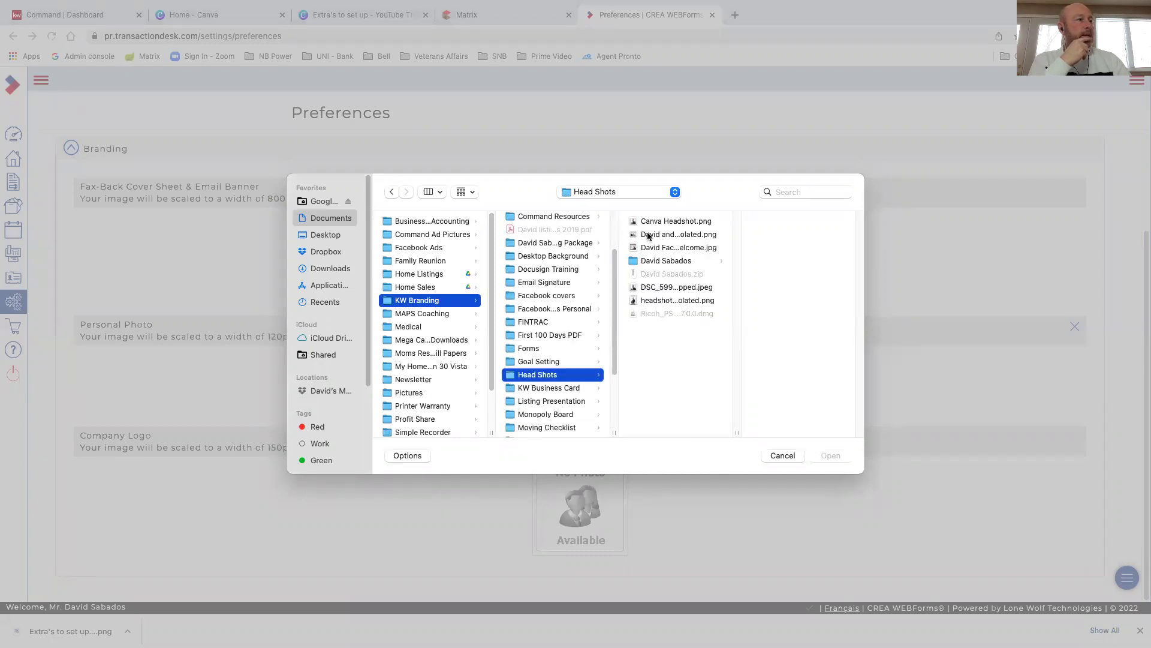
pyautogui.click(683, 222)
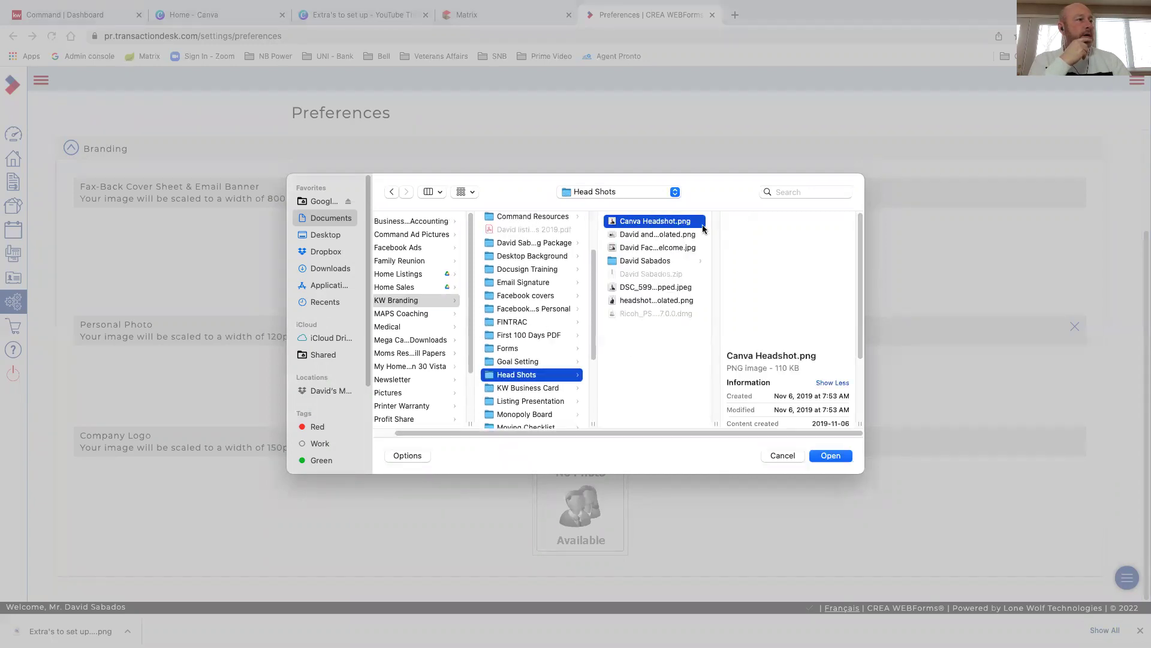
pyautogui.click(829, 458)
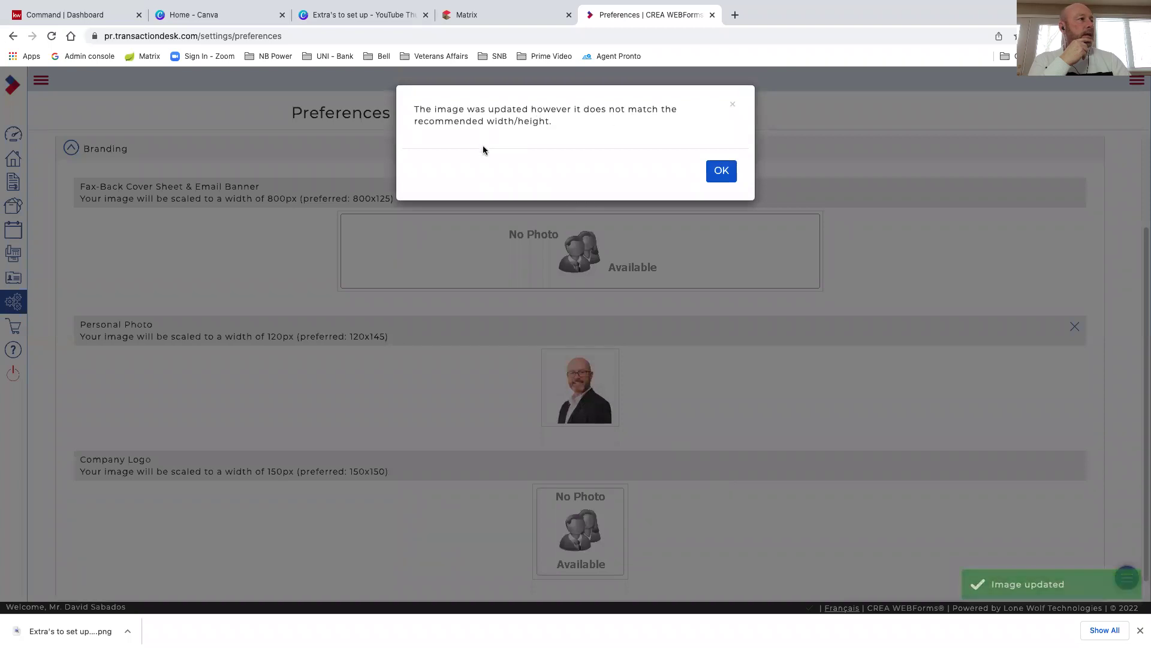
pyautogui.click(721, 174)
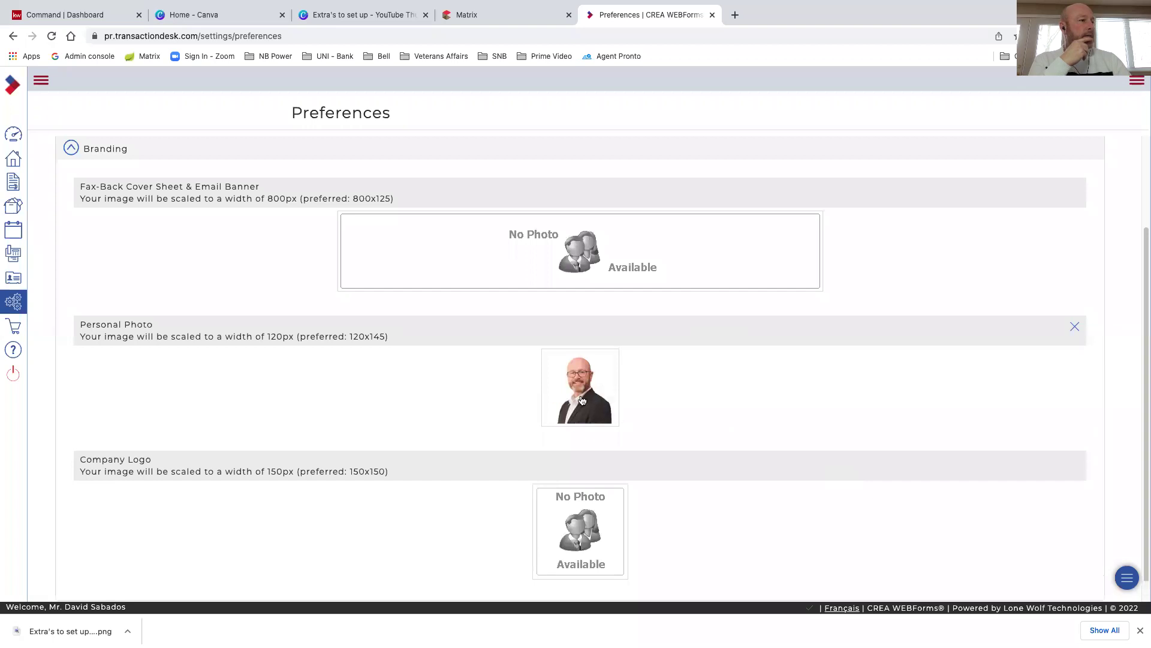
pyautogui.scroll(-1, 471, 414)
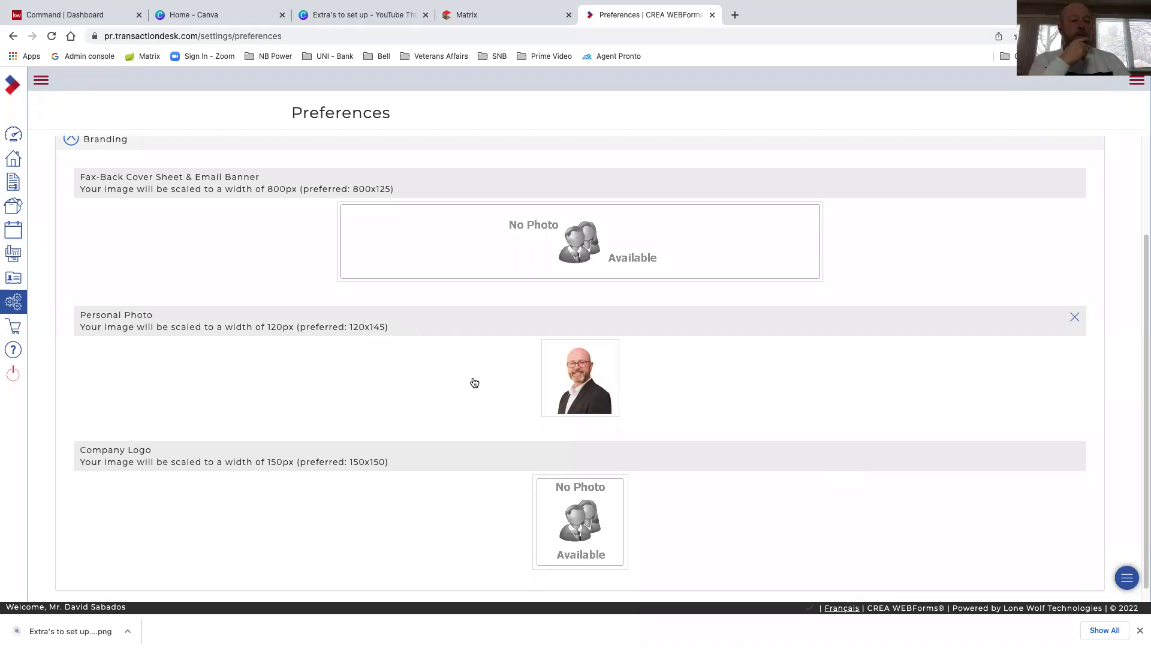
pyautogui.scroll(-1, 445, 372)
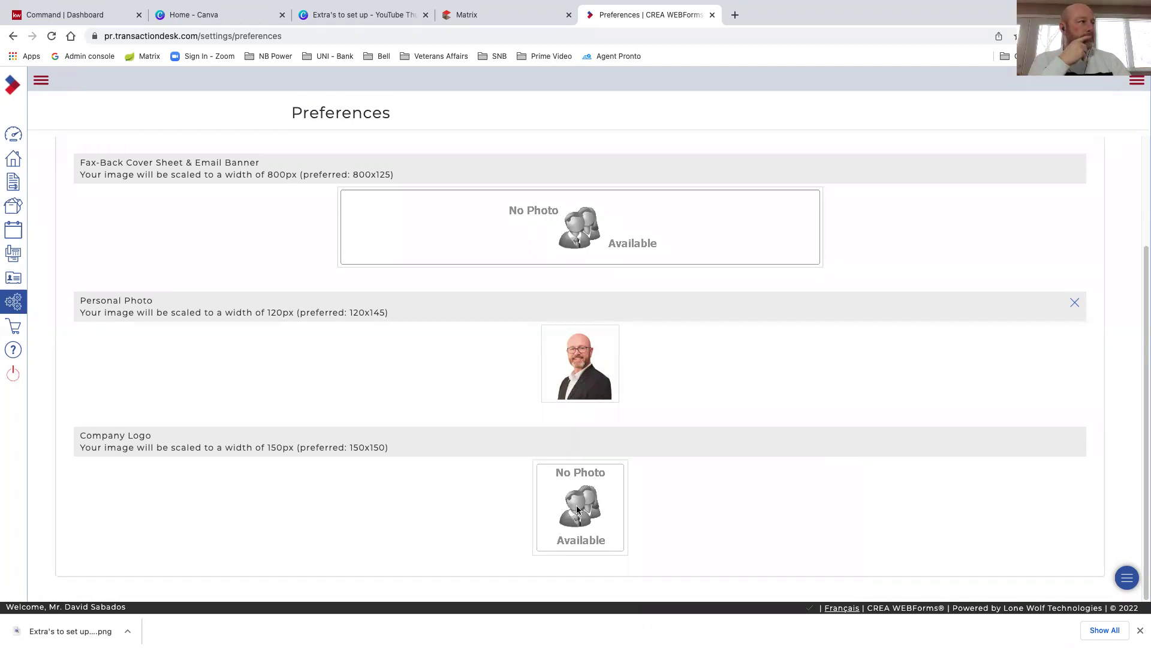
# Upload KellerWilliams_Realty_CapitalRealty_Logo_RGB.png from KW Branding > 941 > RGB as the company logo
pyautogui.click(577, 511)
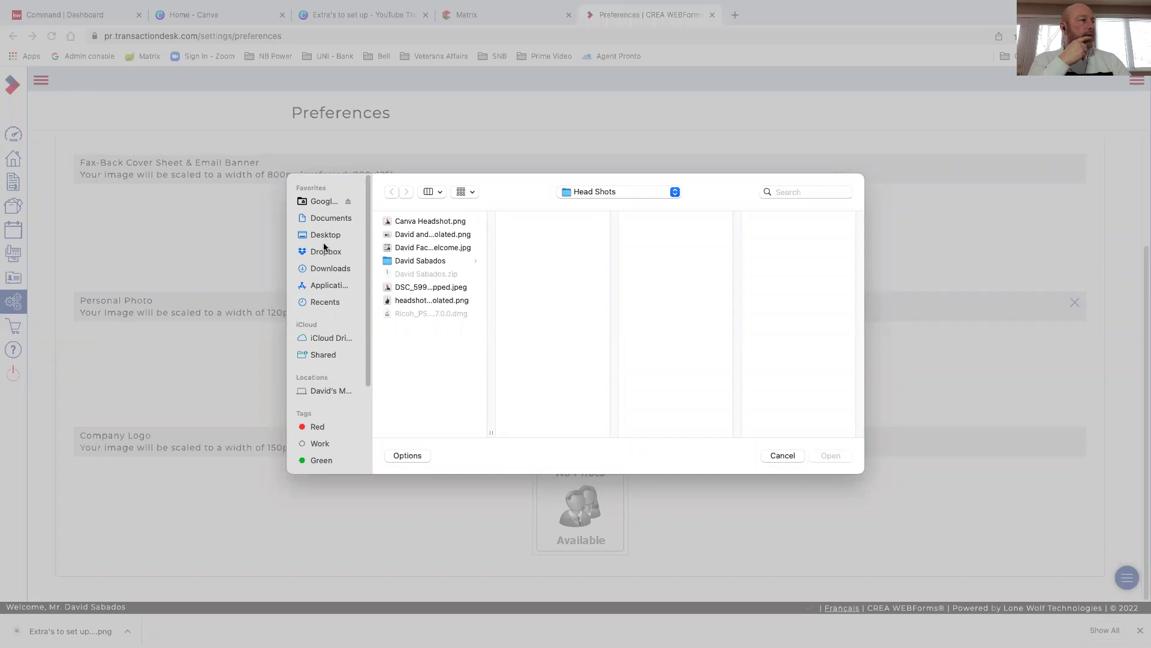
pyautogui.click(335, 220)
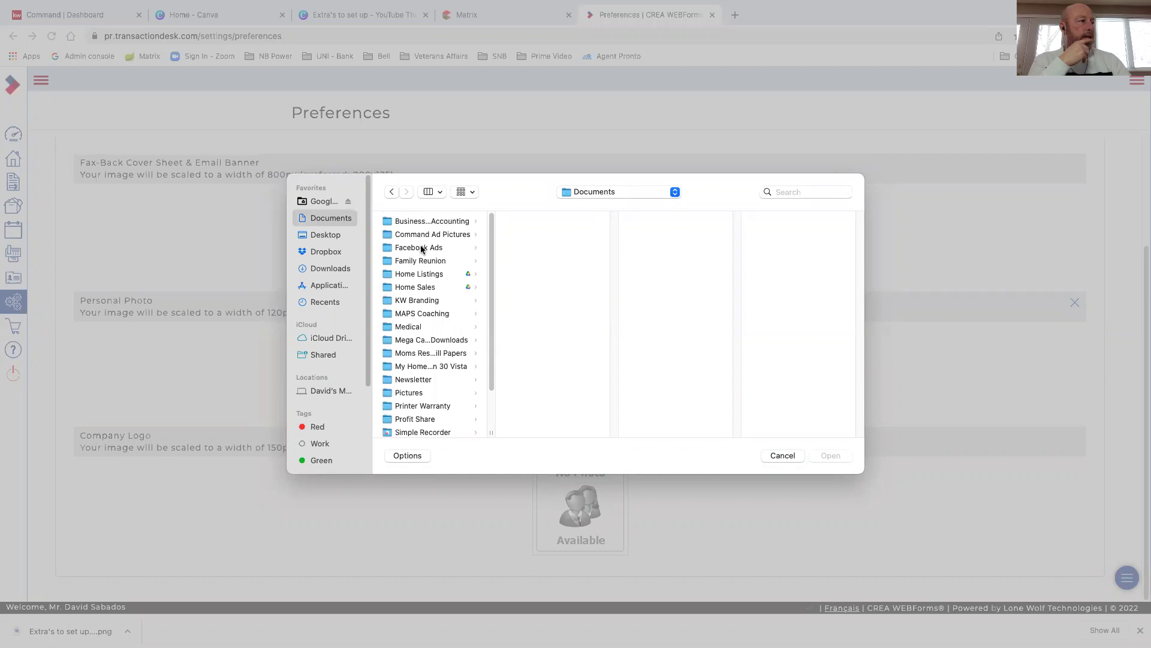
pyautogui.click(416, 301)
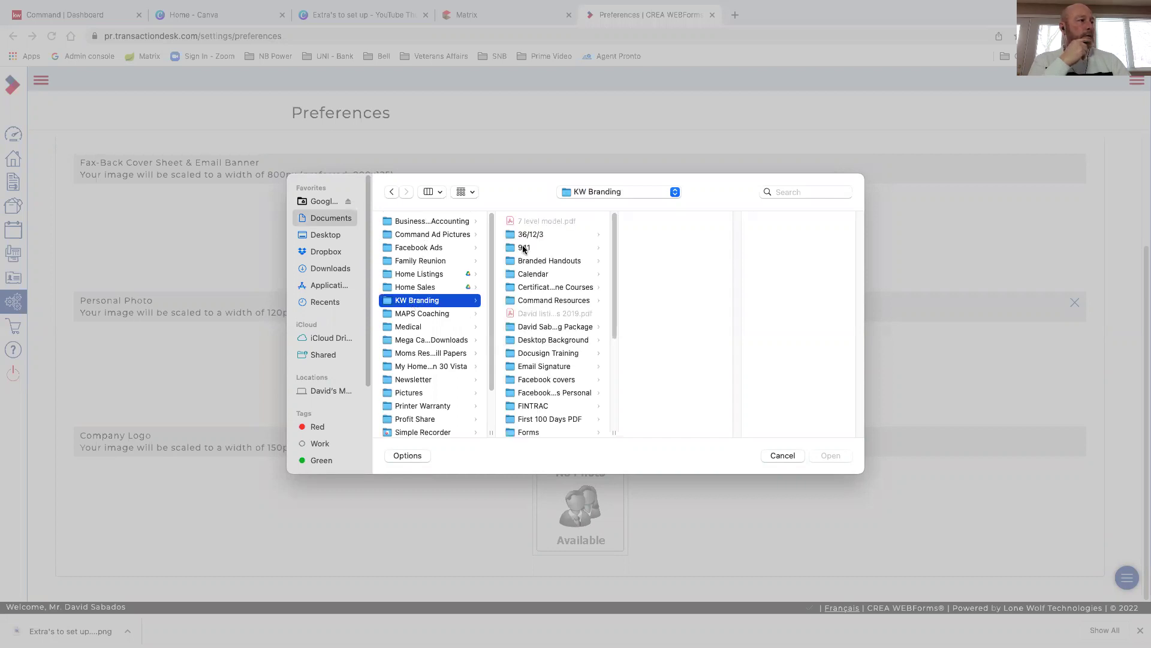
pyautogui.click(524, 247)
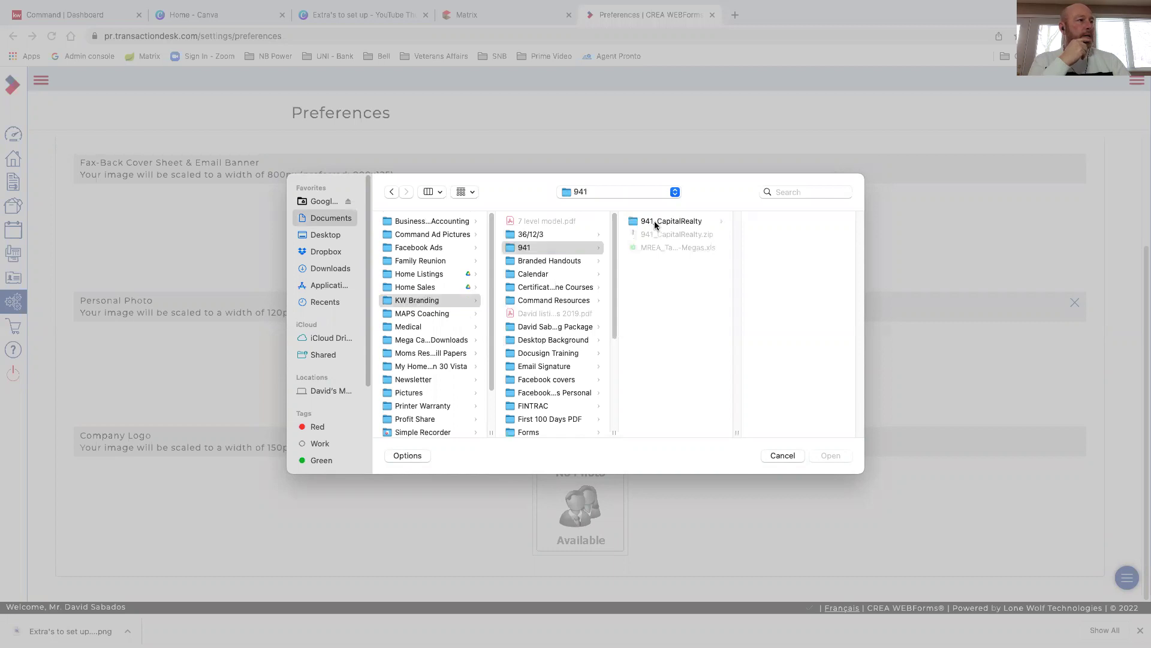
pyautogui.press('Right')
pyautogui.click(767, 274)
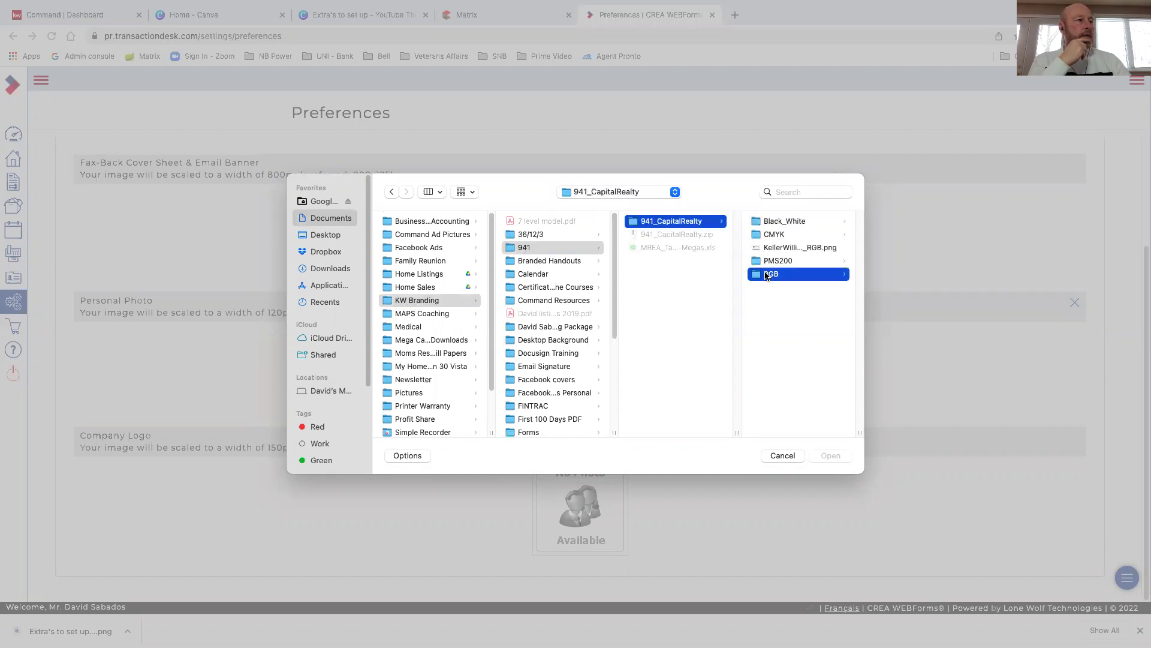
pyautogui.click(782, 274)
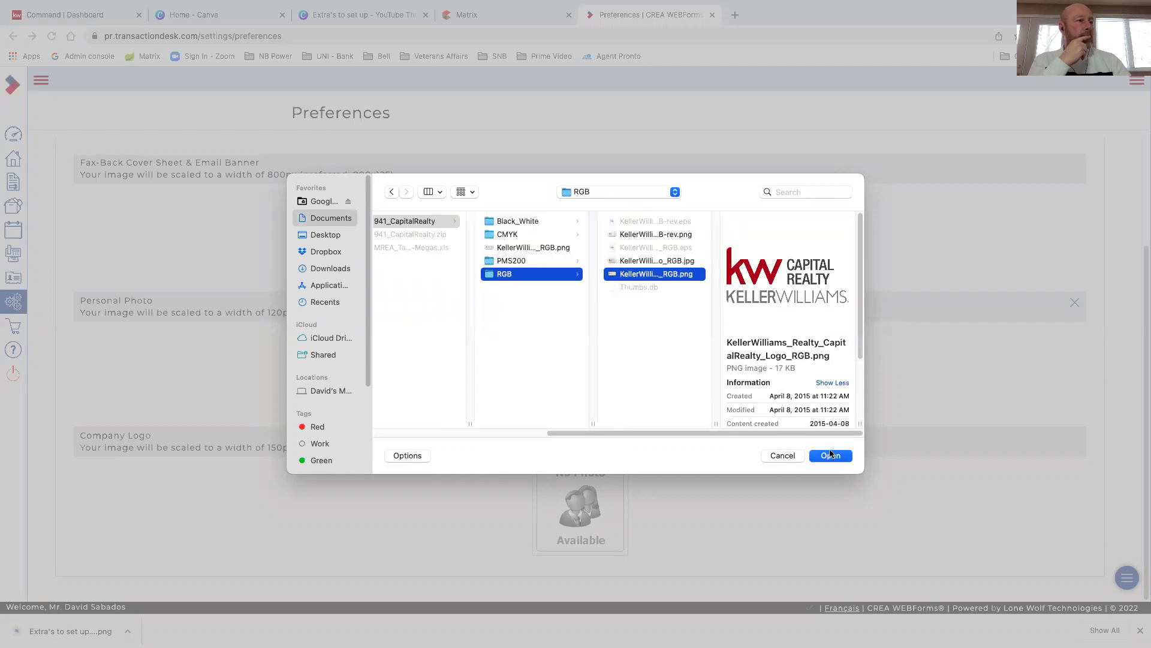
pyautogui.click(830, 456)
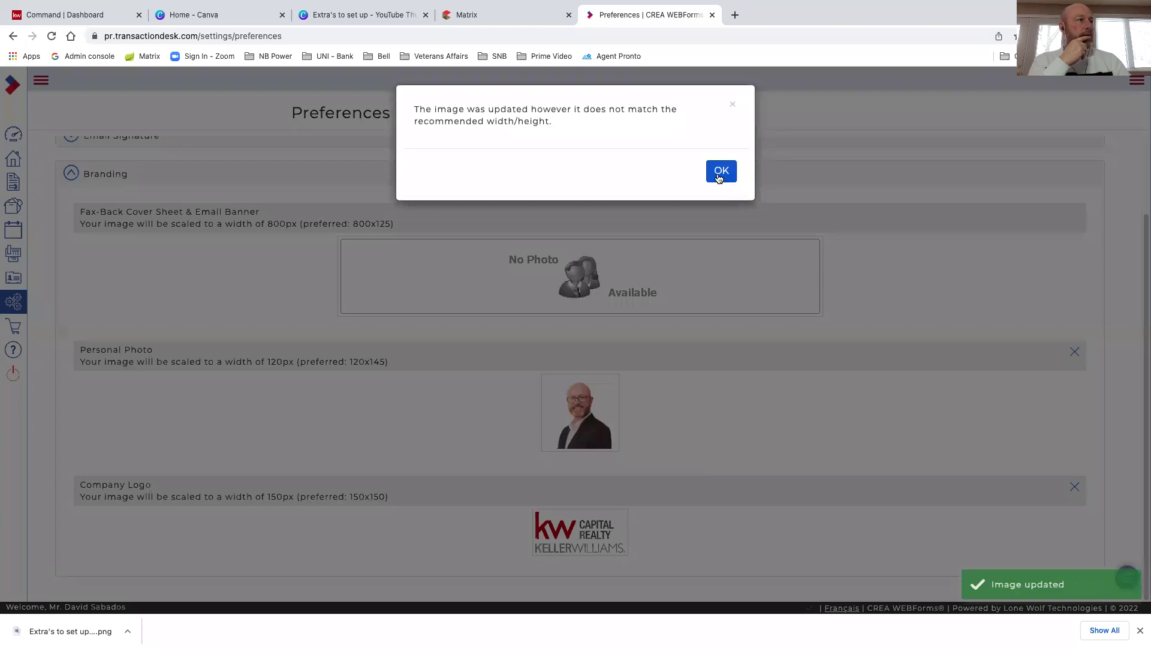
pyautogui.click(720, 171)
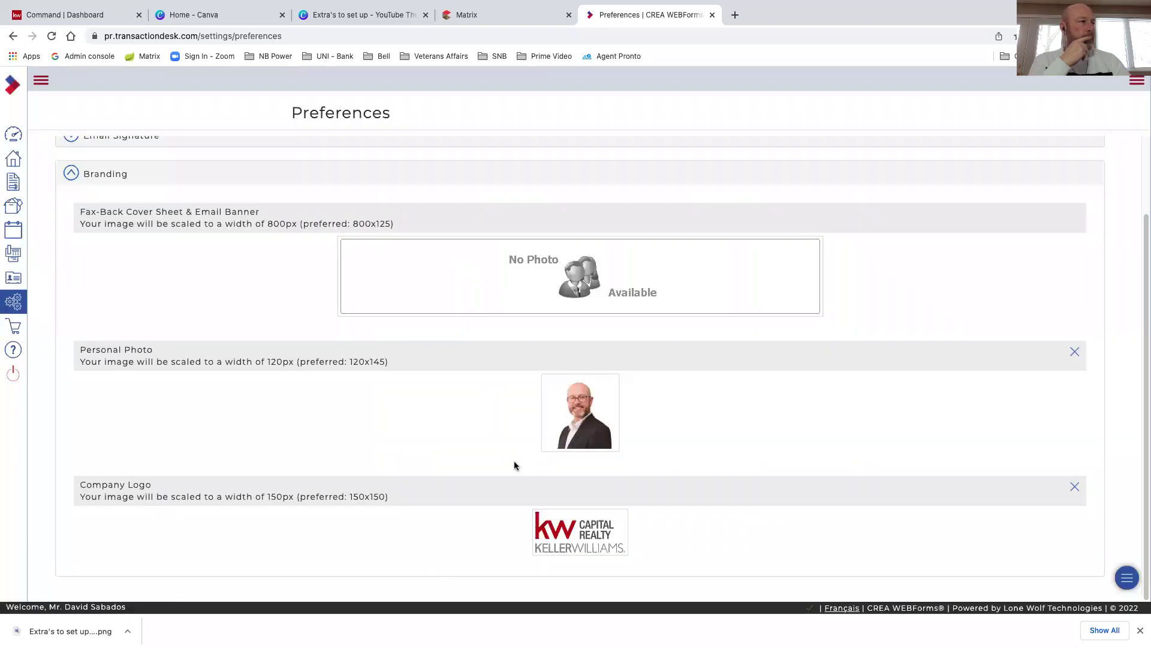
pyautogui.scroll(1, 514, 463)
pyautogui.scroll(-1, 517, 490)
pyautogui.scroll(1, 483, 449)
pyautogui.scroll(2, 482, 448)
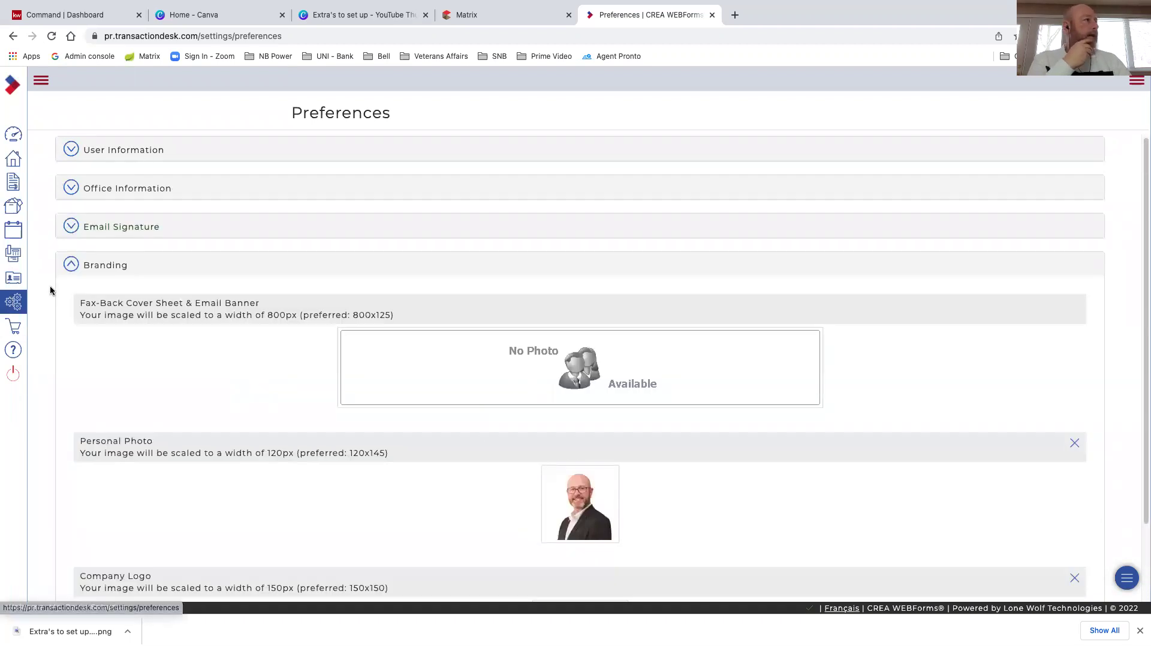
# Check the General, Task and Teams/Share email notification options, then return to Setup
pyautogui.click(15, 304)
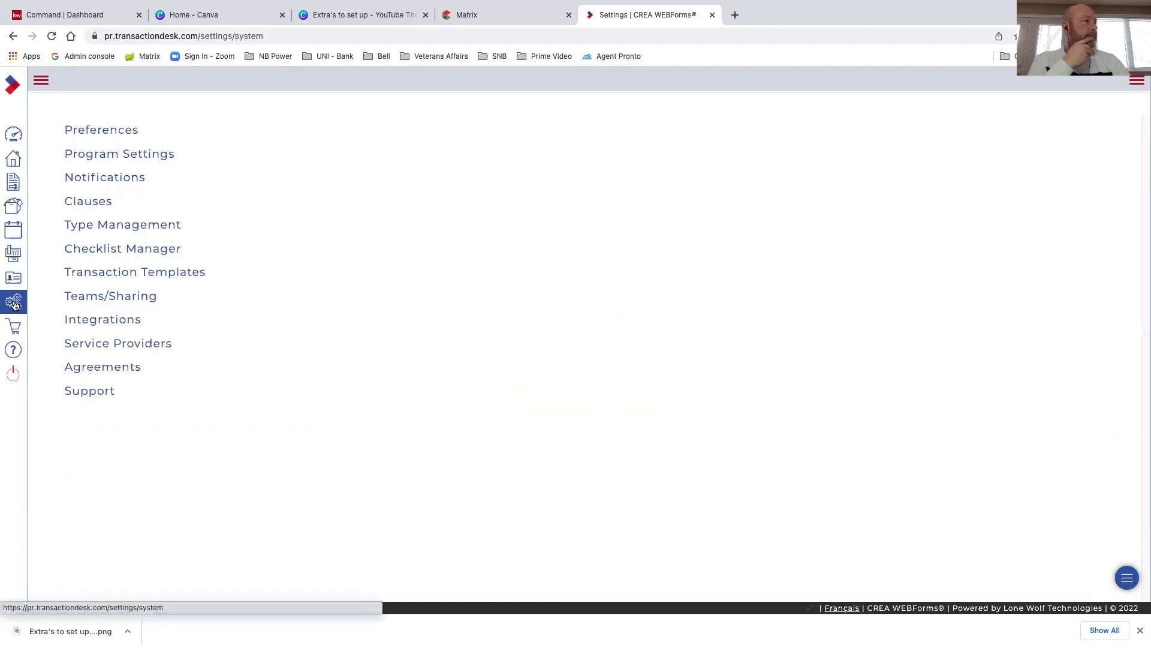
pyautogui.click(100, 180)
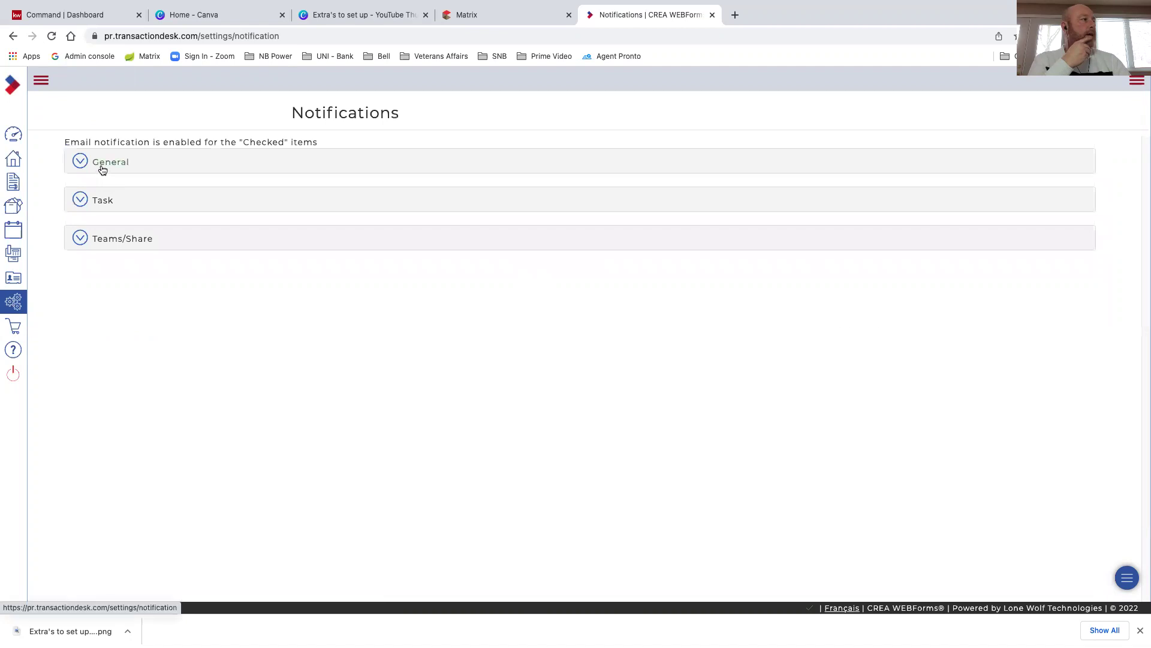
pyautogui.click(102, 170)
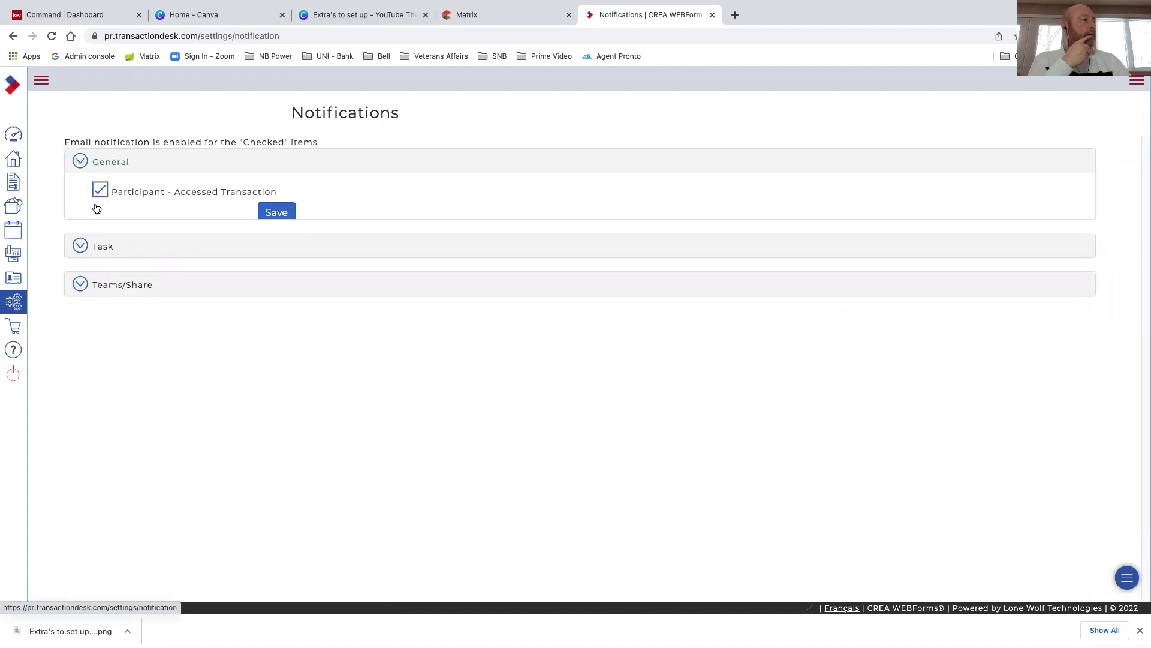
pyautogui.click(108, 240)
pyautogui.click(100, 203)
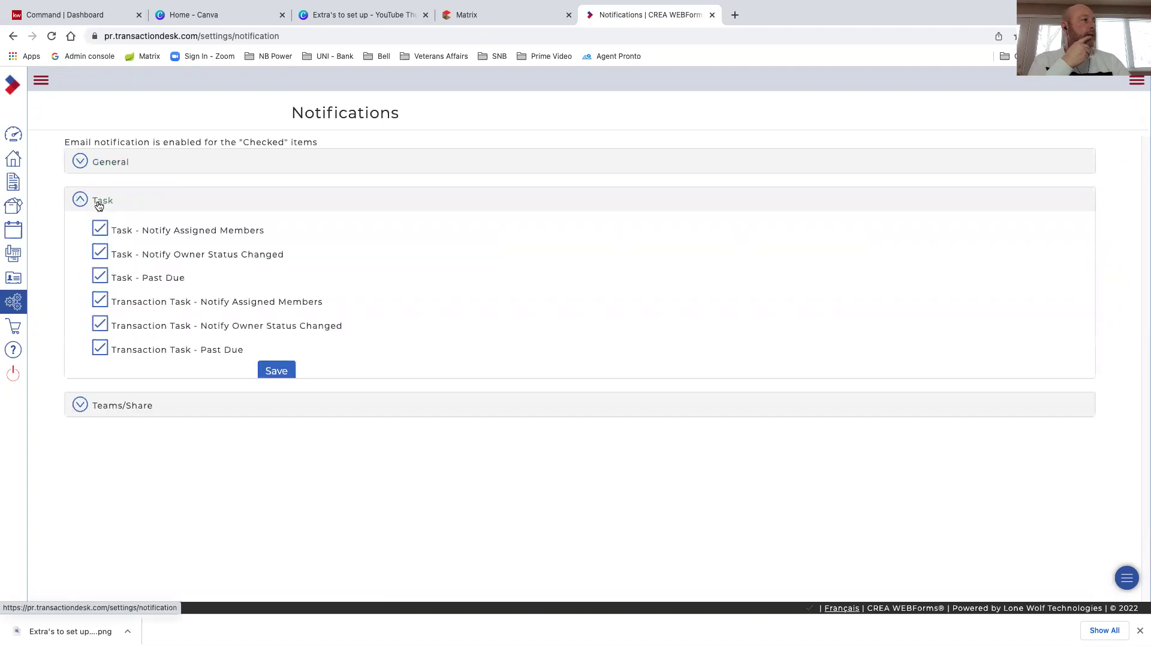
pyautogui.click(100, 204)
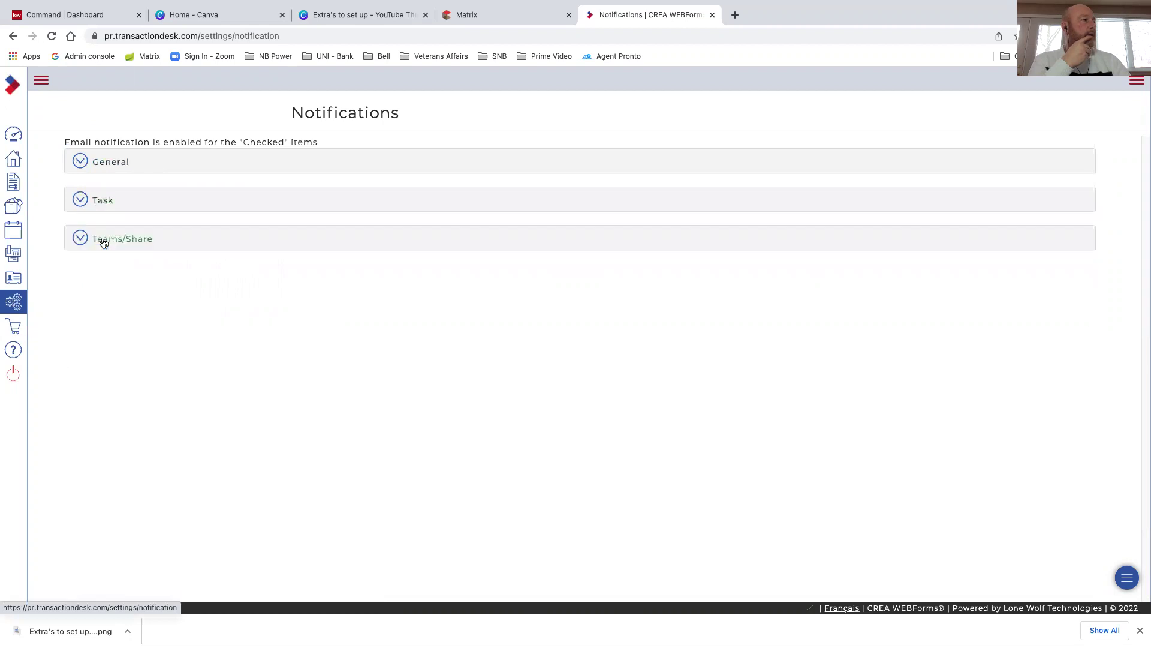
pyautogui.click(104, 242)
pyautogui.click(103, 242)
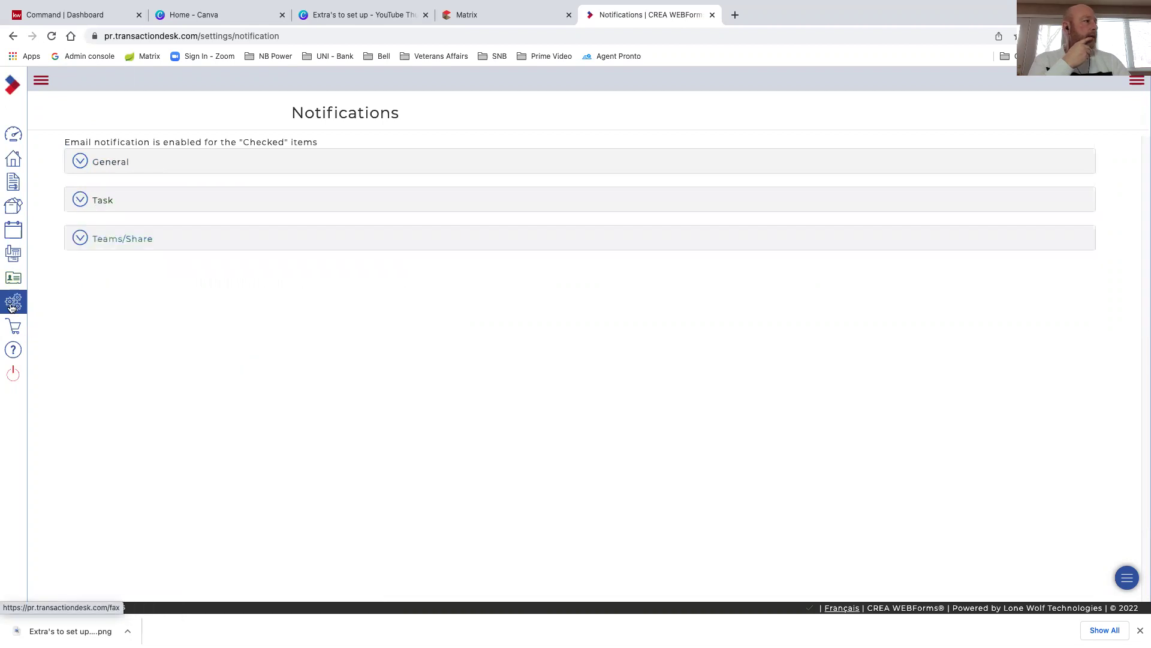
pyautogui.click(13, 304)
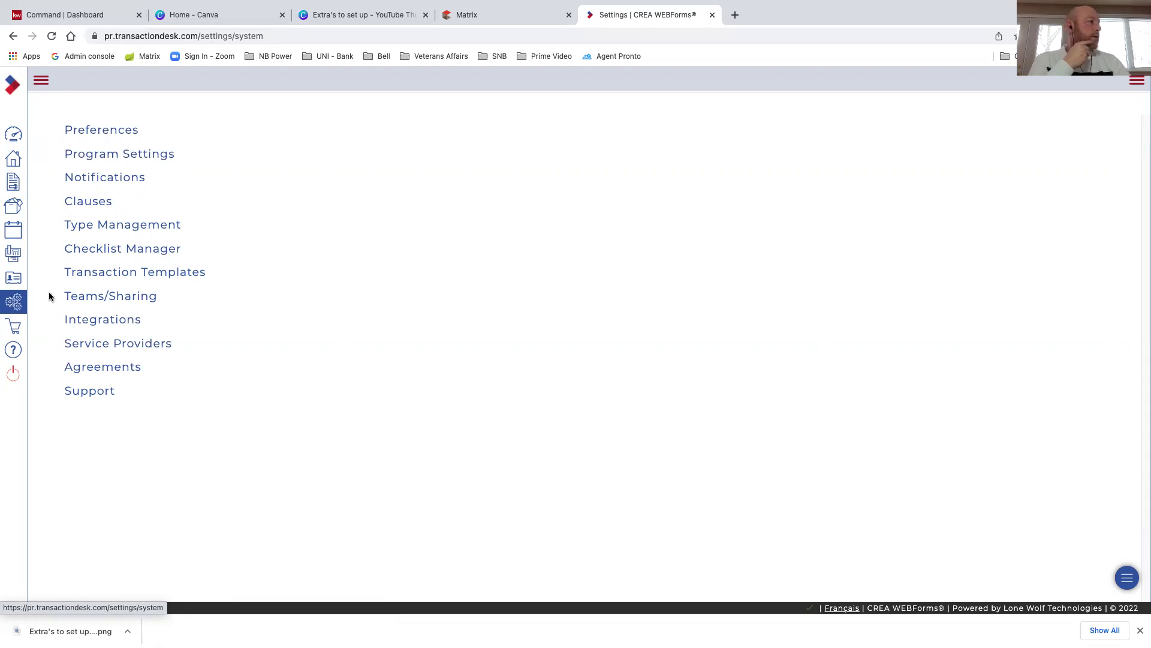
# Go to the Apps Store showing eSignature providers, with DocuSign linked
pyautogui.click(15, 331)
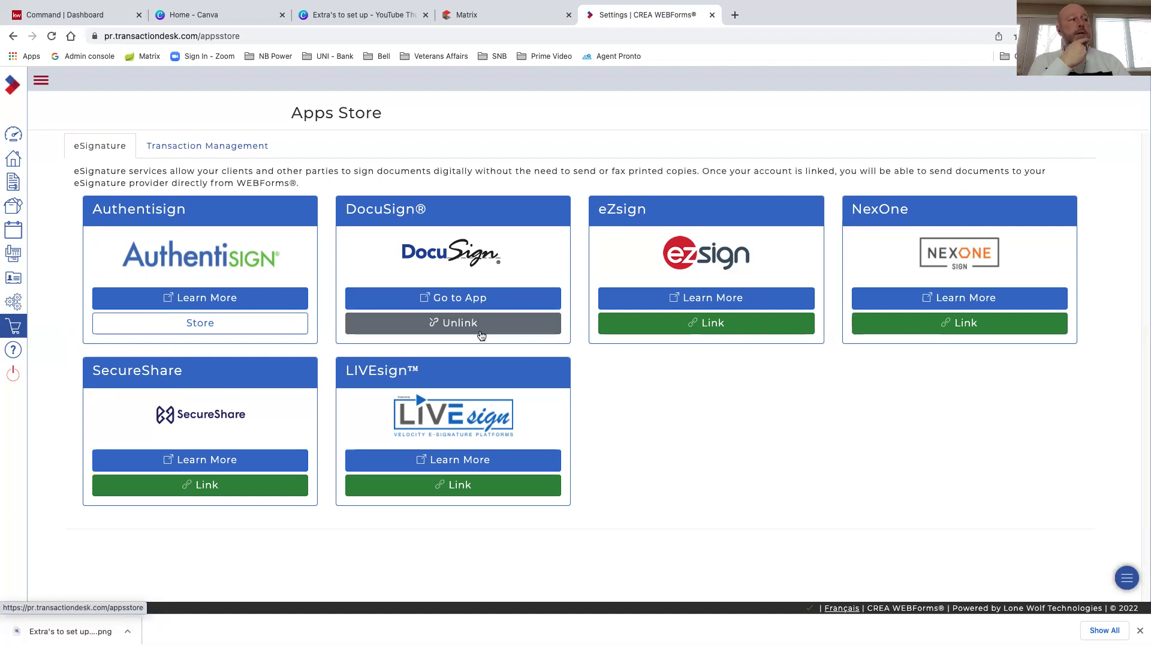
pyautogui.click(458, 331)
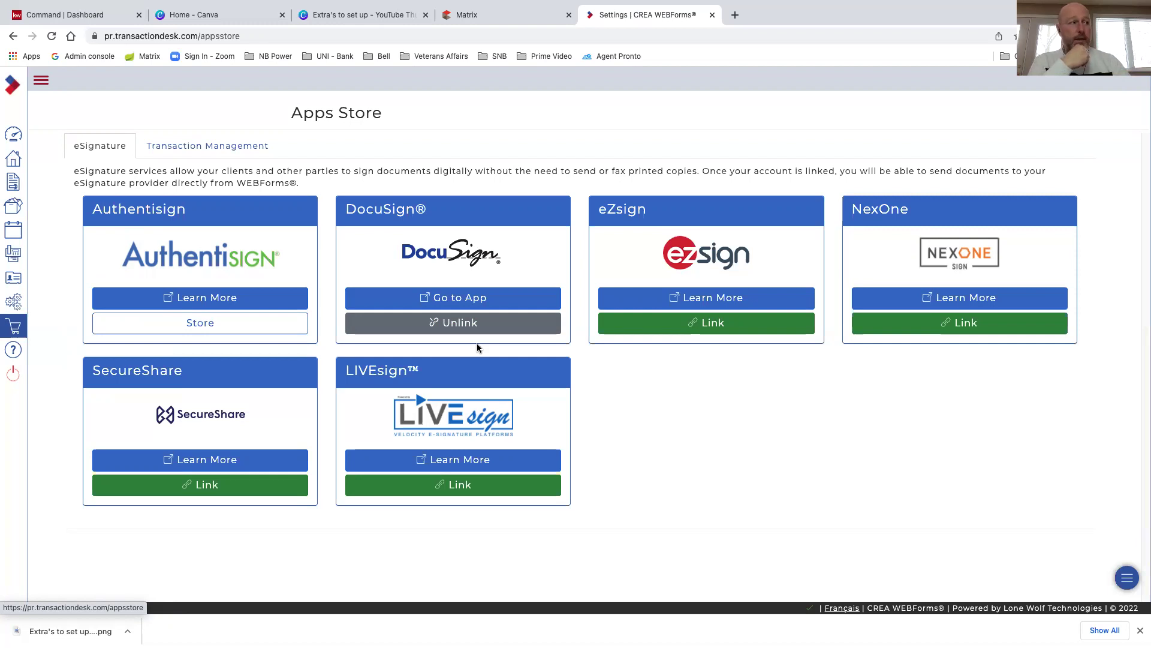
pyautogui.click(485, 298)
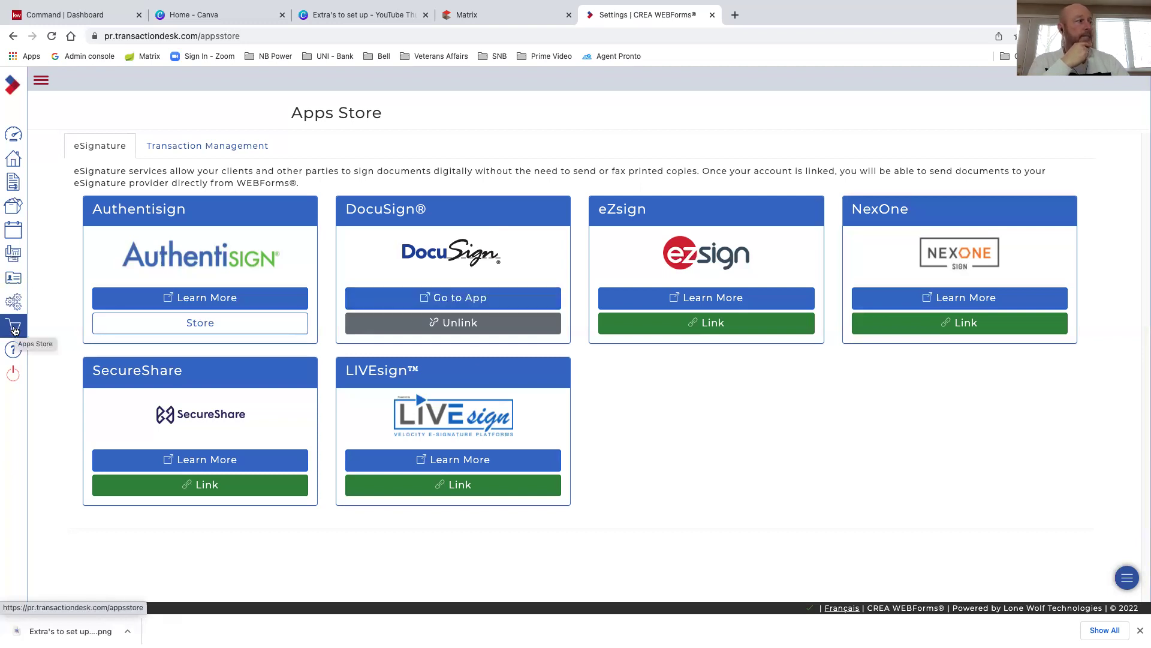
pyautogui.click(449, 323)
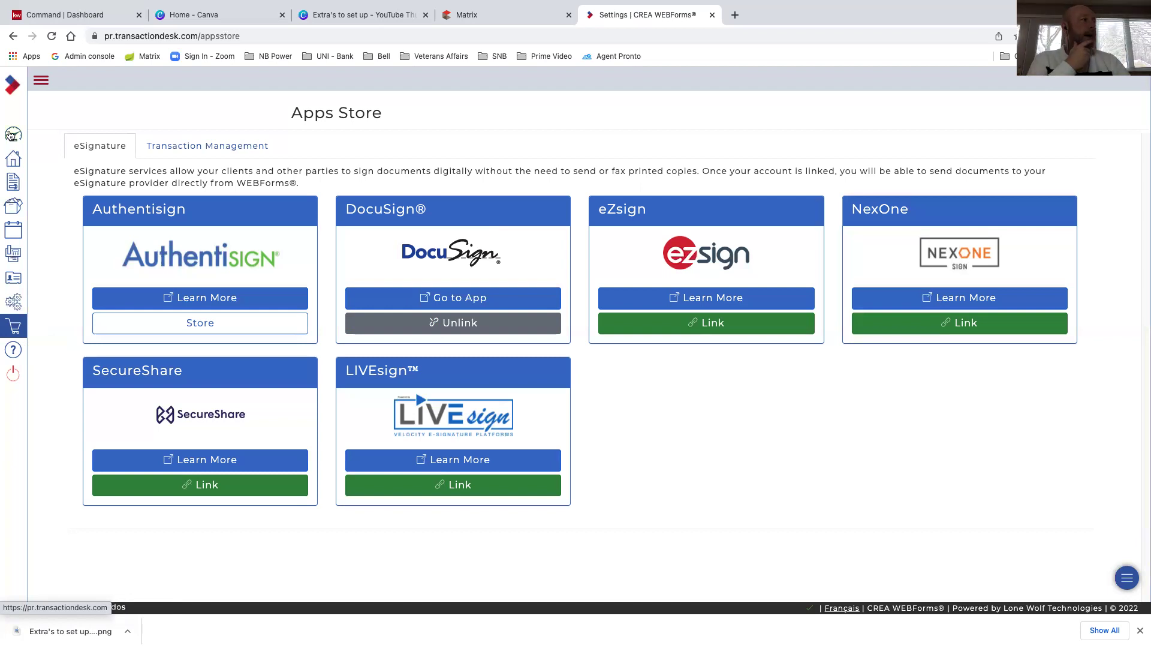
pyautogui.click(42, 85)
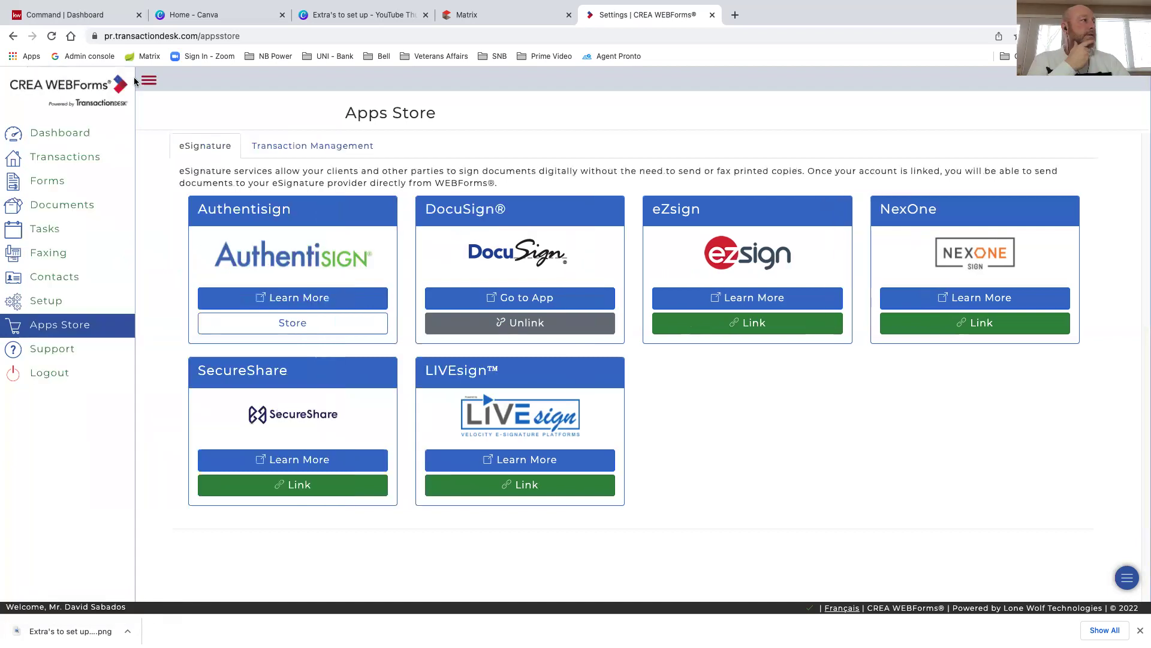
# Go to the member dashboard and choose Create Template to list transaction templates
pyautogui.click(57, 137)
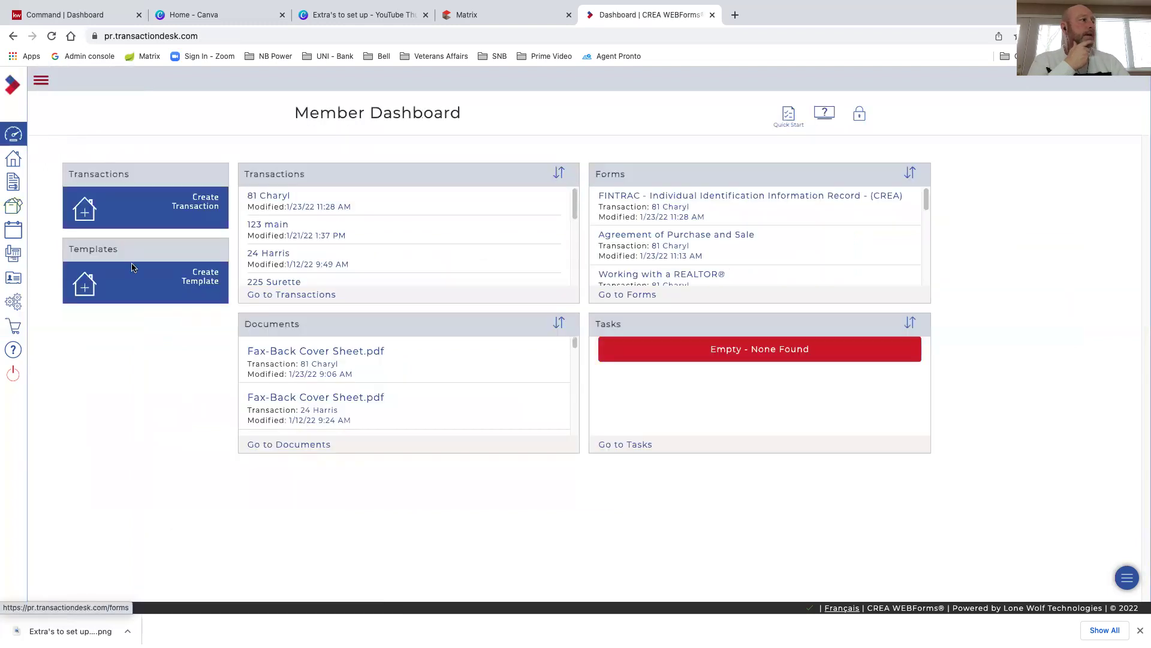
pyautogui.click(42, 81)
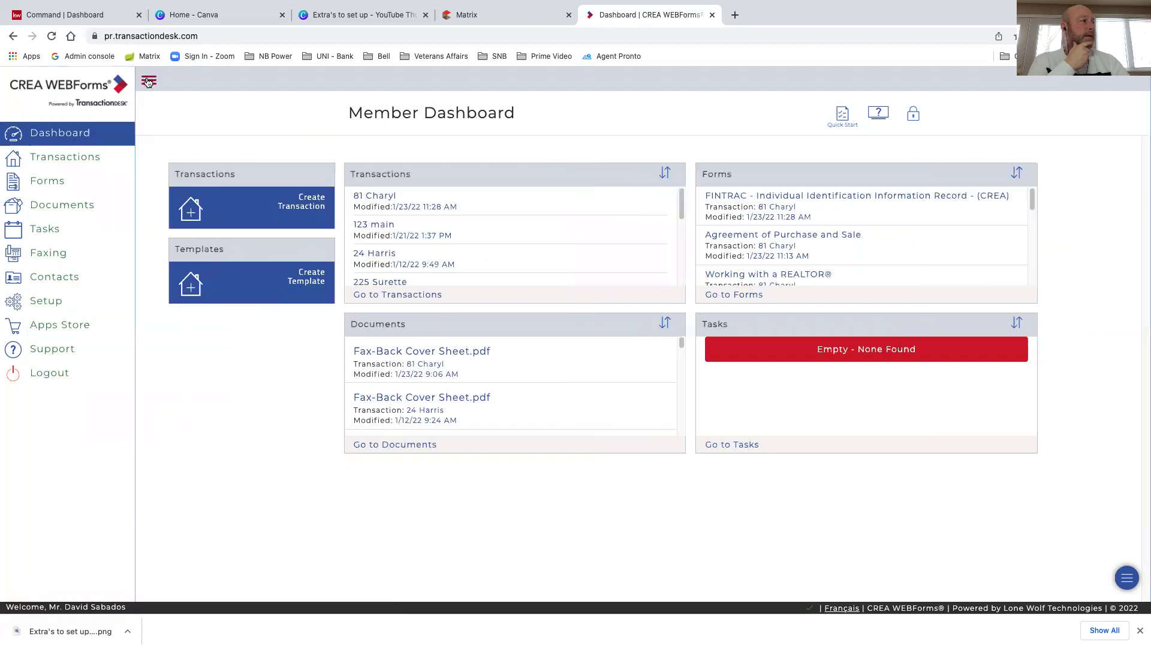
pyautogui.click(148, 82)
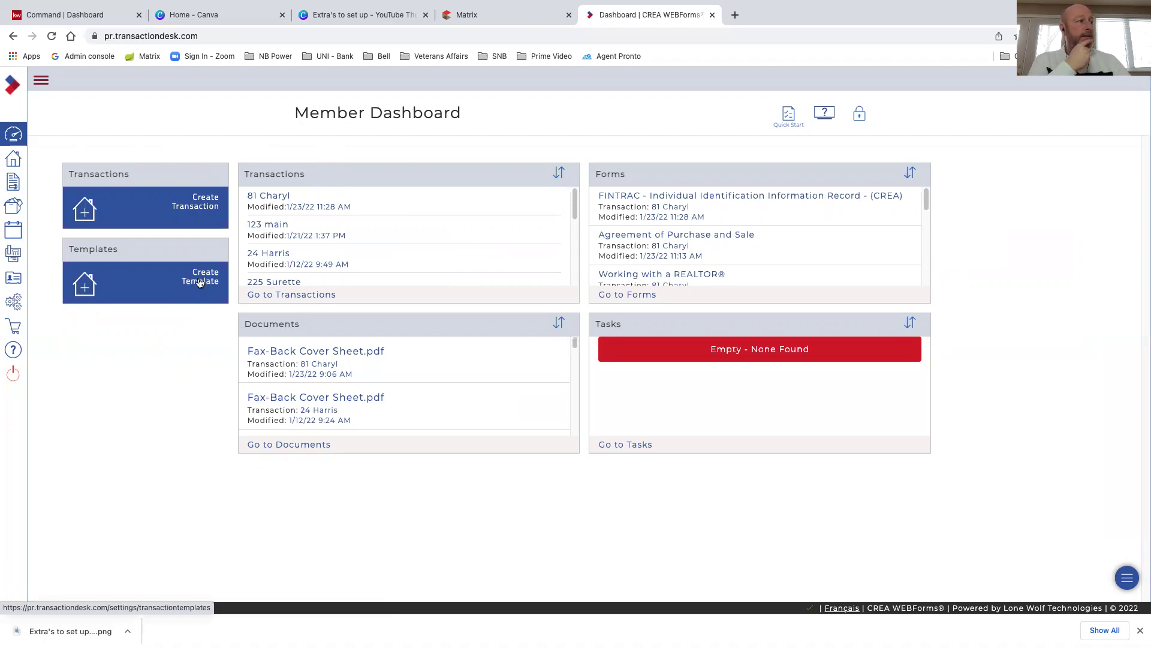
pyautogui.click(200, 283)
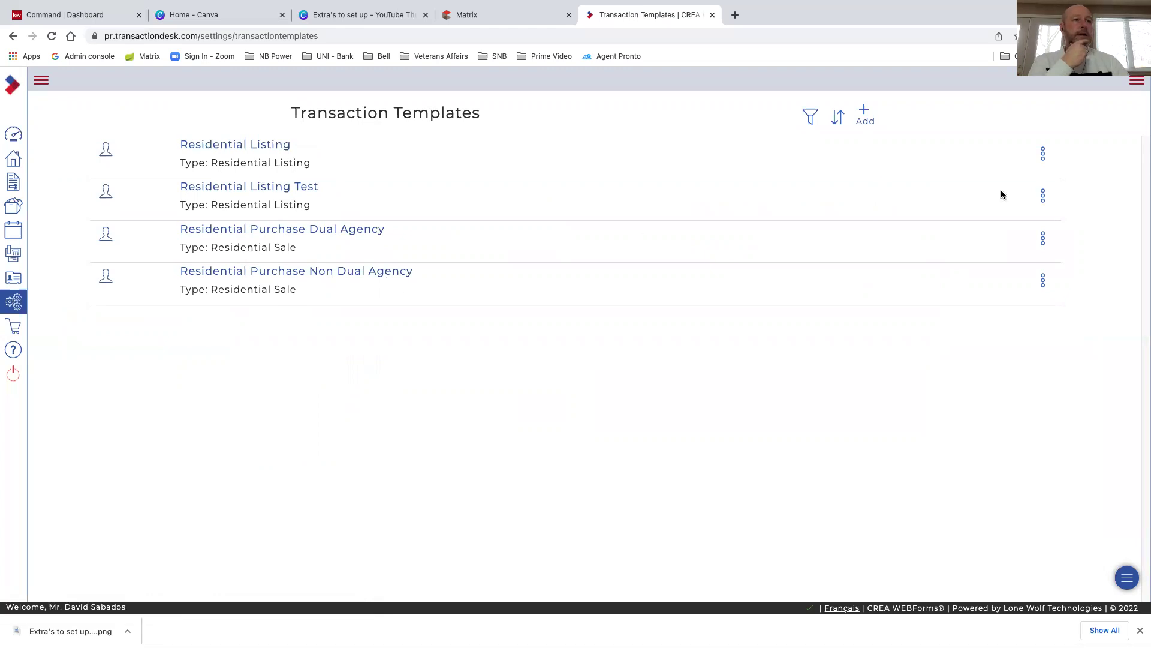
# Delete the Residential Listing Test template, confirming with Yes
pyautogui.click(1044, 196)
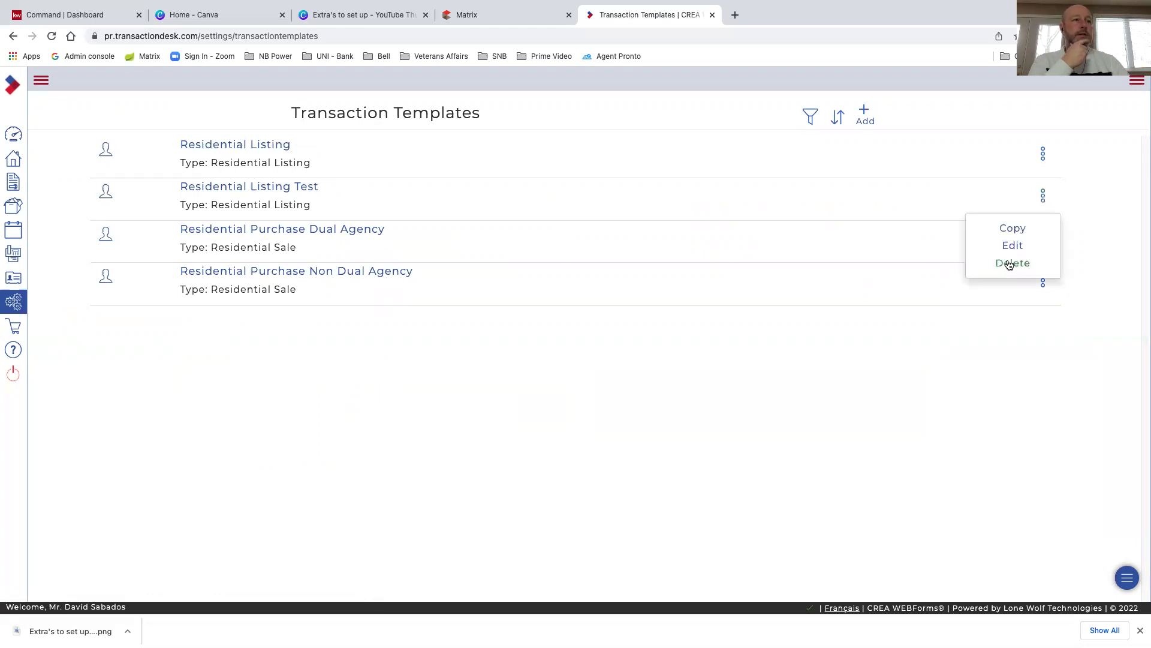
pyautogui.click(1011, 263)
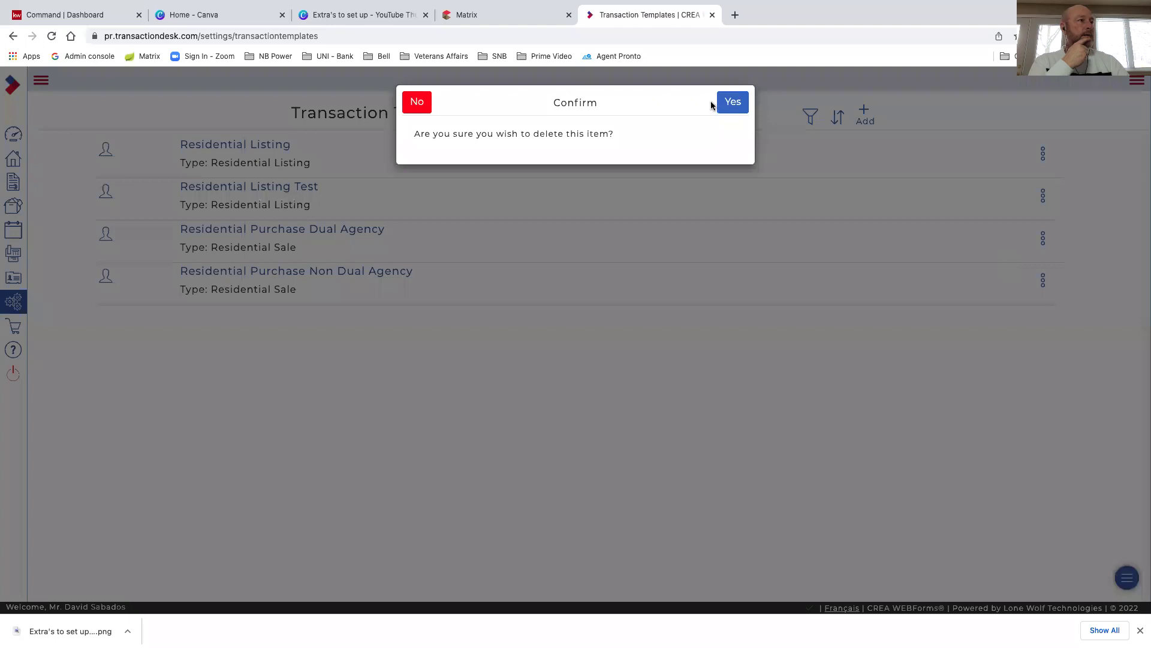
pyautogui.click(732, 102)
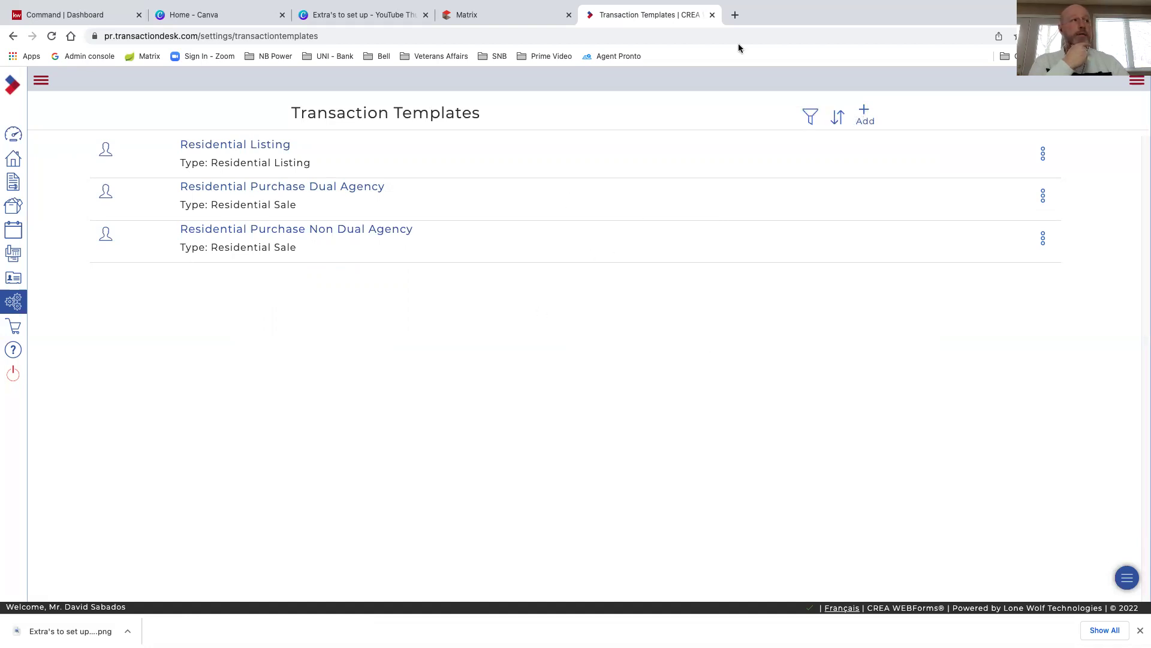
# Start a new transaction template named Residential Listing, with type Residential Listing
pyautogui.click(865, 113)
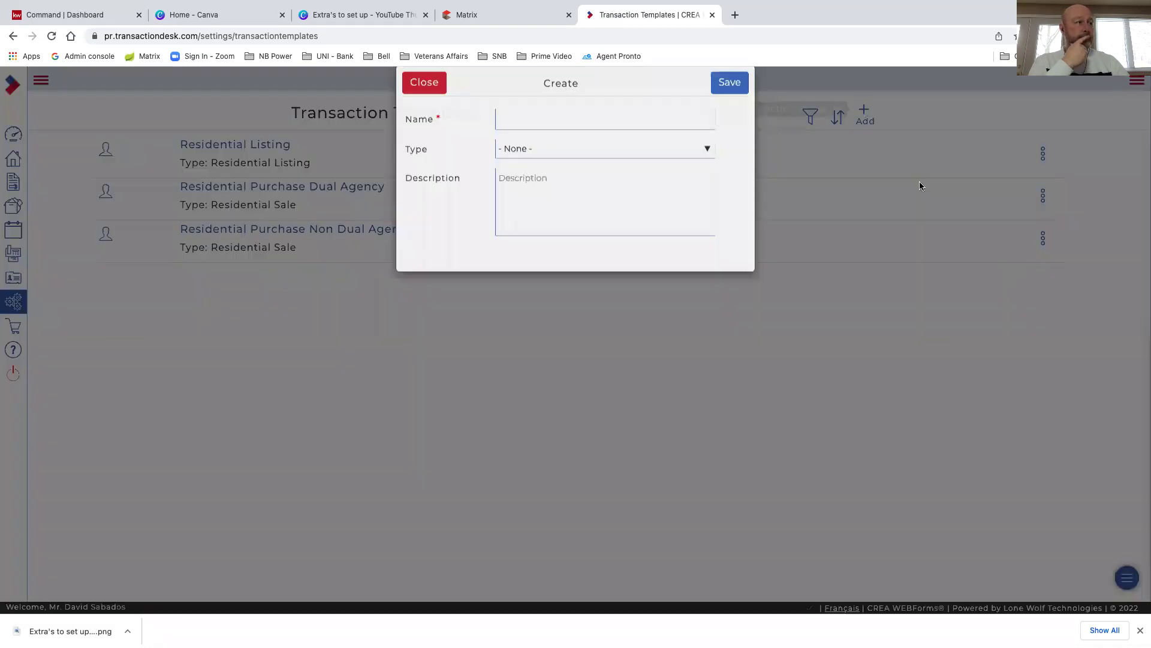
pyautogui.click(553, 138)
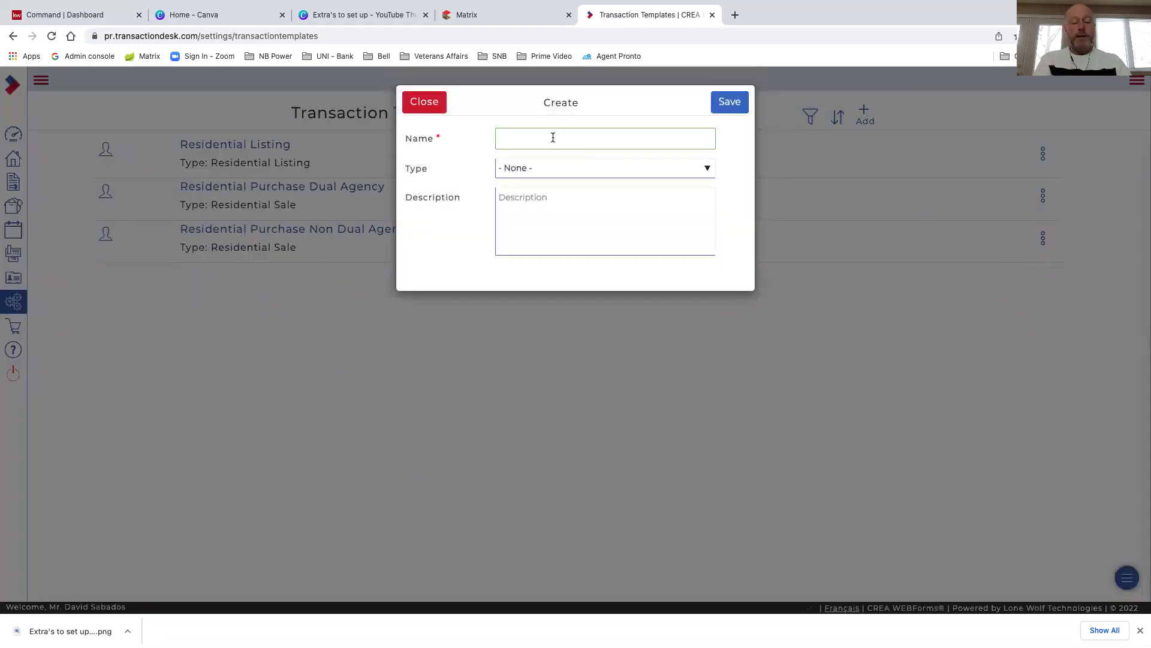
pyautogui.write('Re')
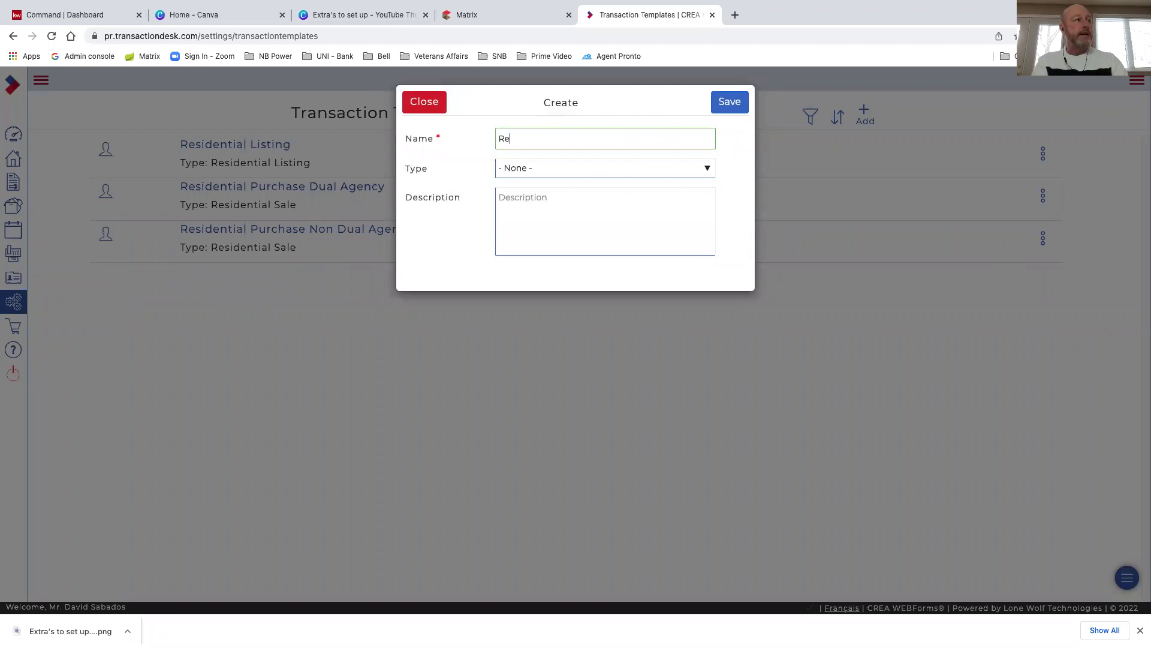
pyautogui.write('sident')
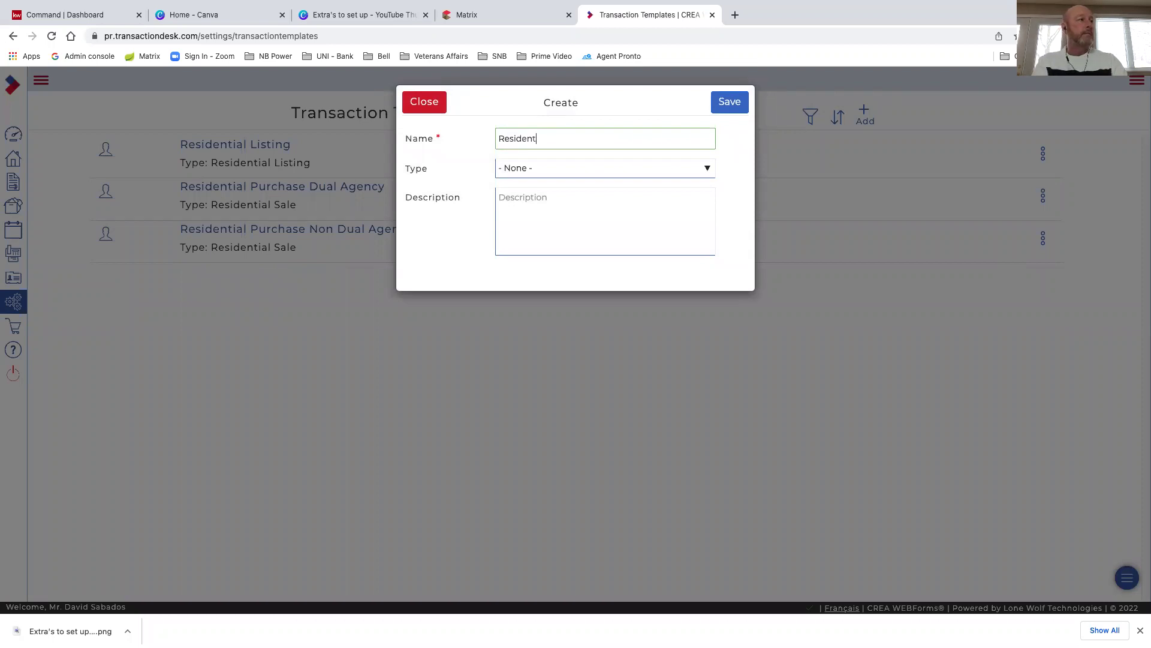
pyautogui.write('ial Listing')
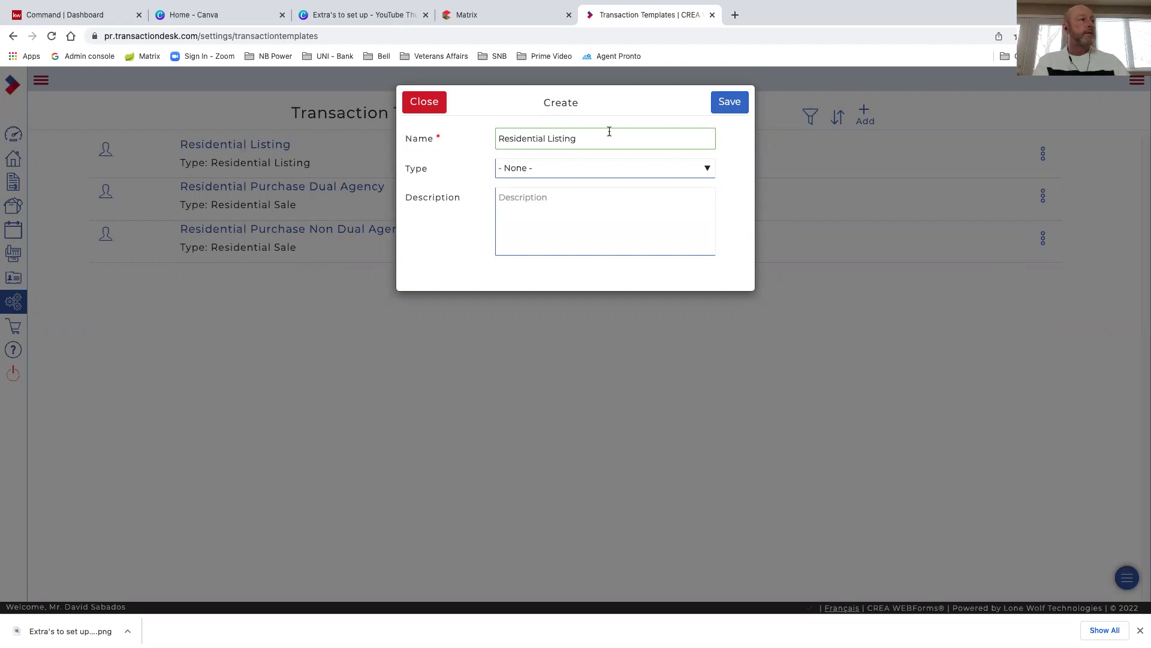
pyautogui.click(570, 170)
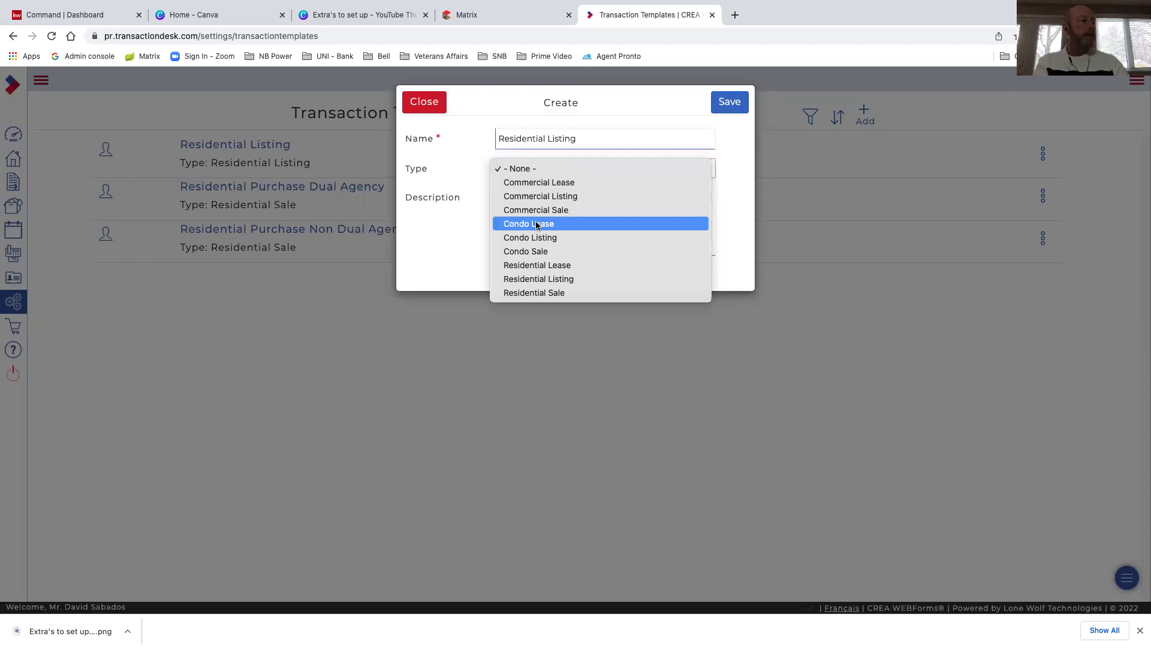
pyautogui.click(532, 279)
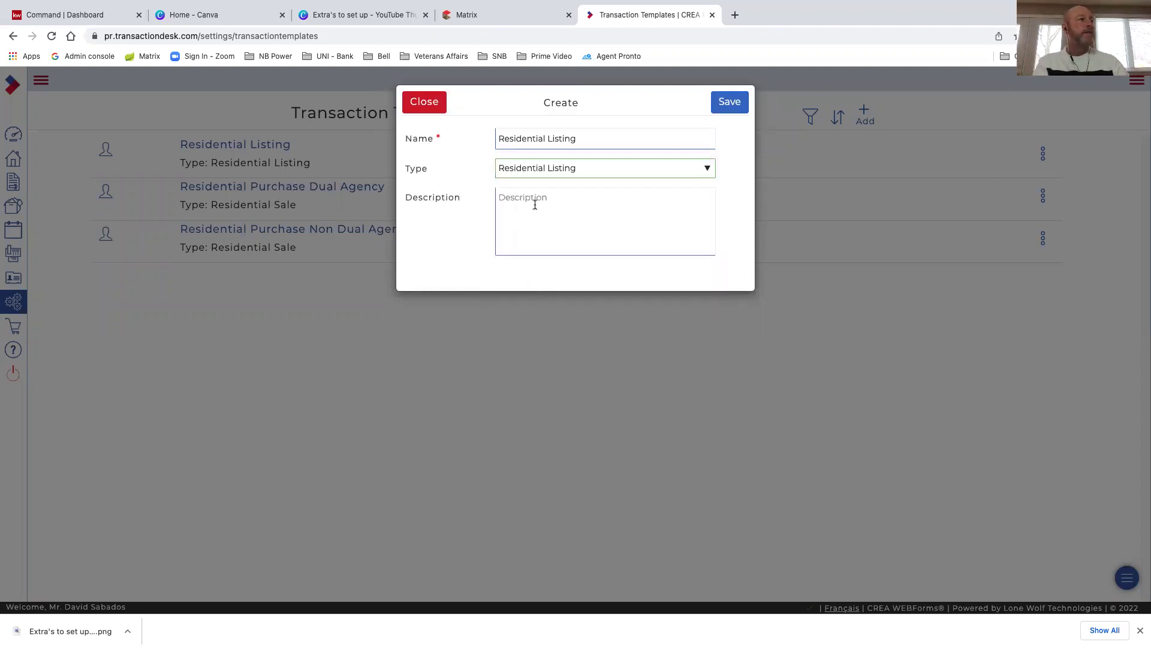
# Rename the template to 'Residential Listing Training' and save it
pyautogui.click(583, 139)
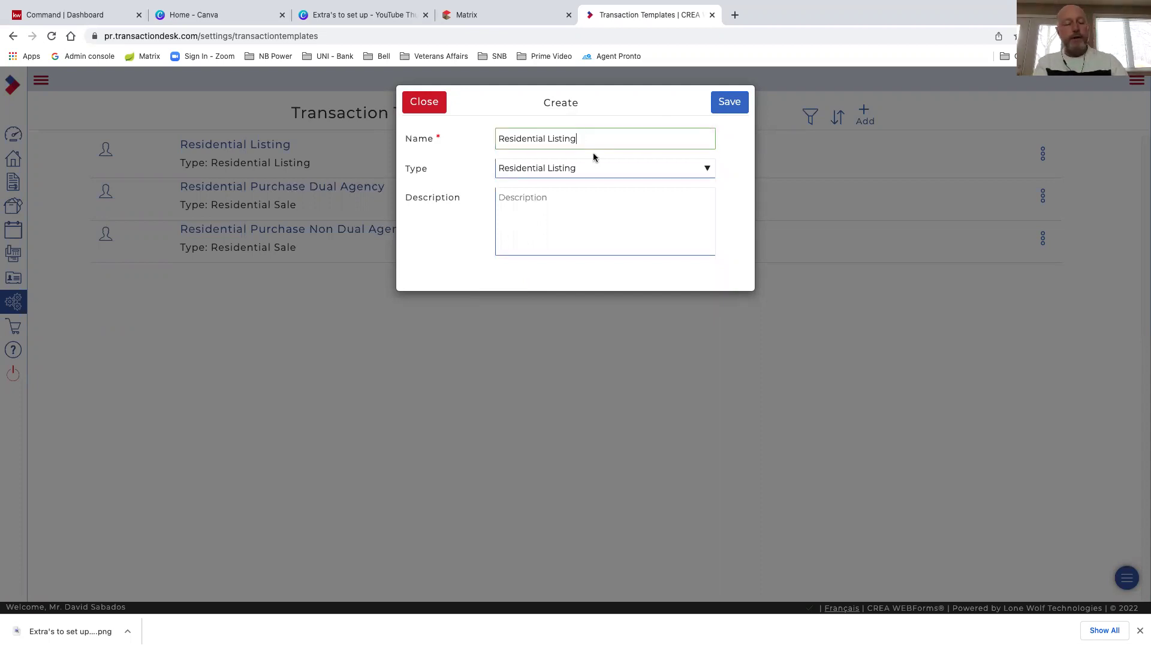
pyautogui.write('Test')
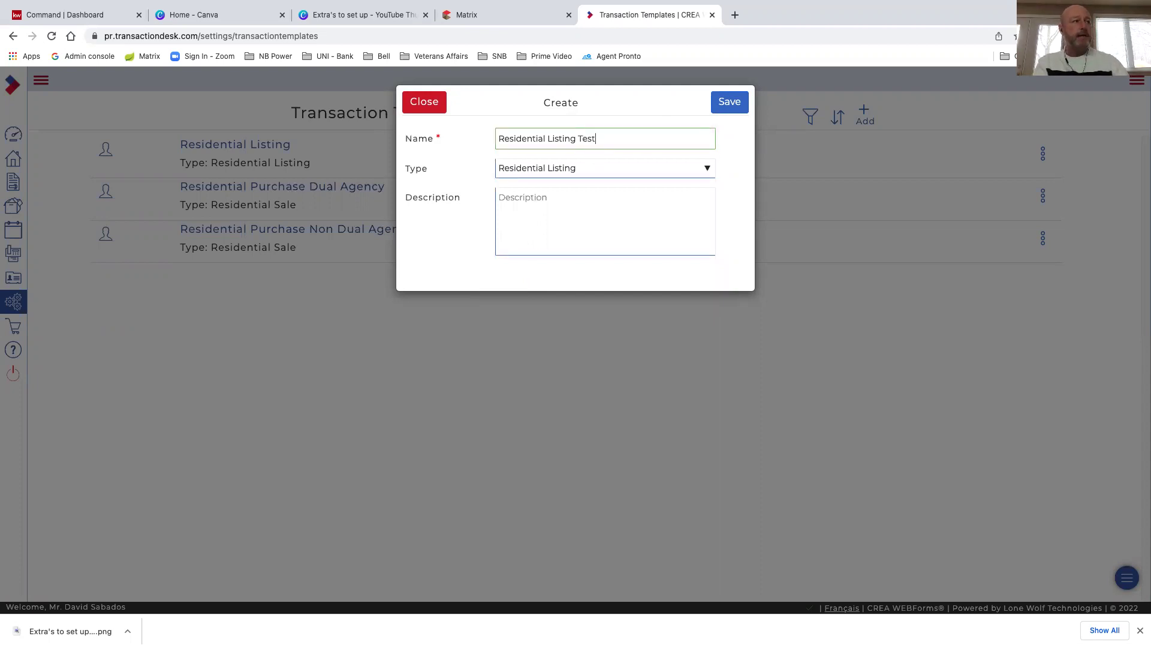
pyautogui.press('BackSpace')
pyautogui.press('BackSpace')
pyautogui.press('BackSpace')
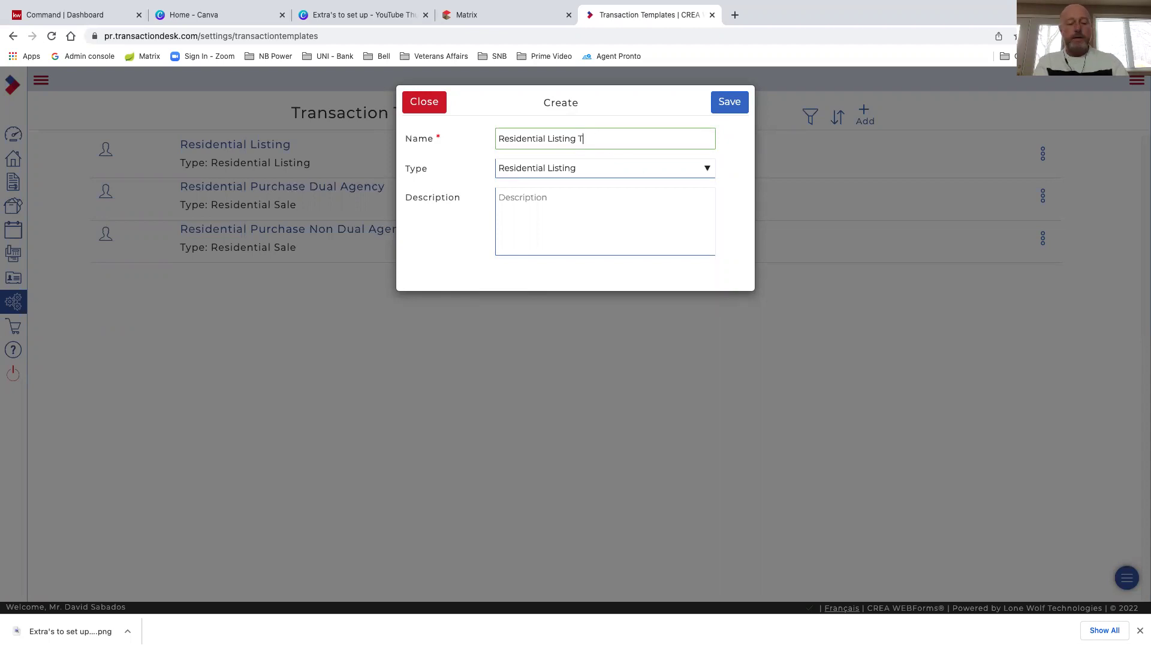
pyautogui.write('raining')
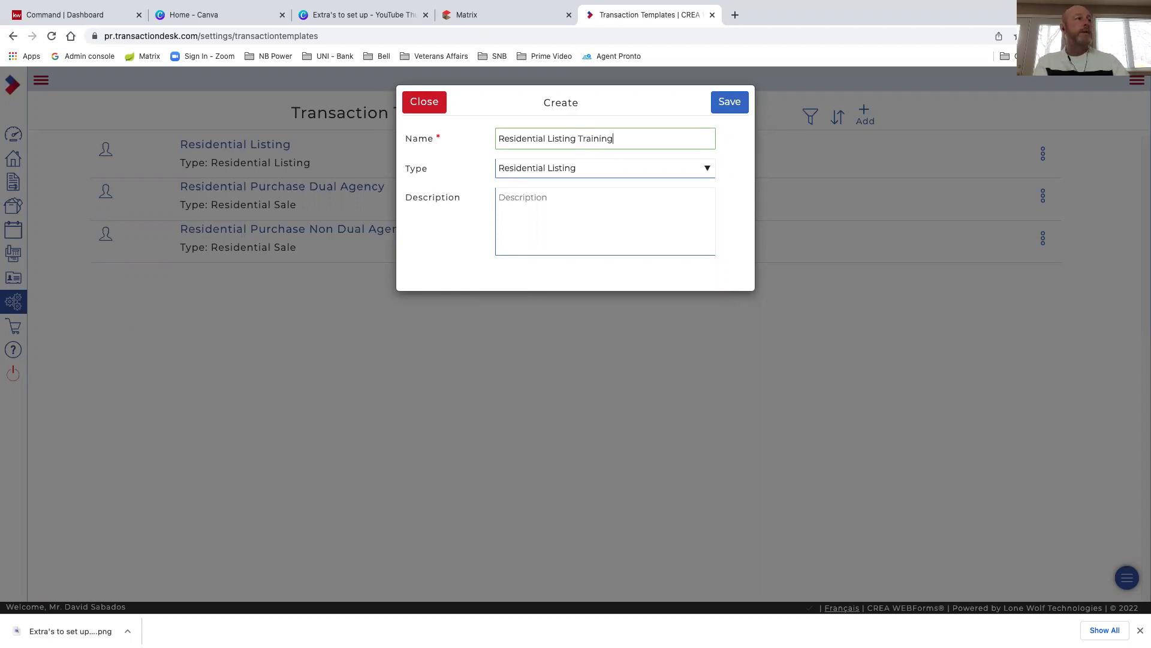
pyautogui.click(627, 207)
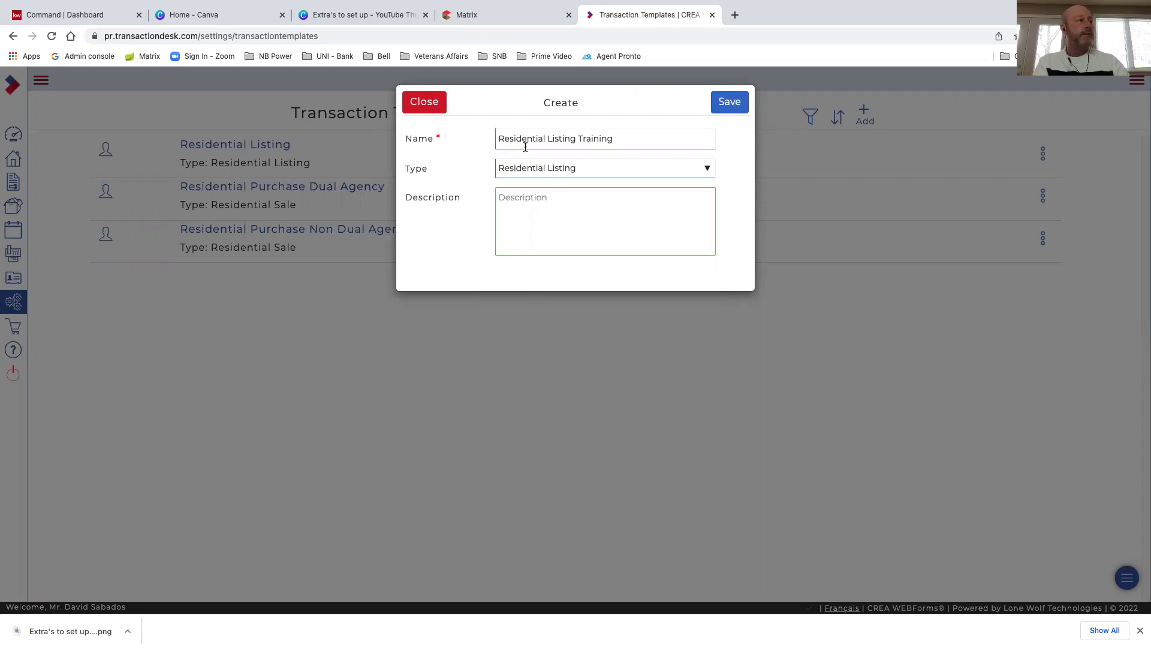
pyautogui.click(730, 102)
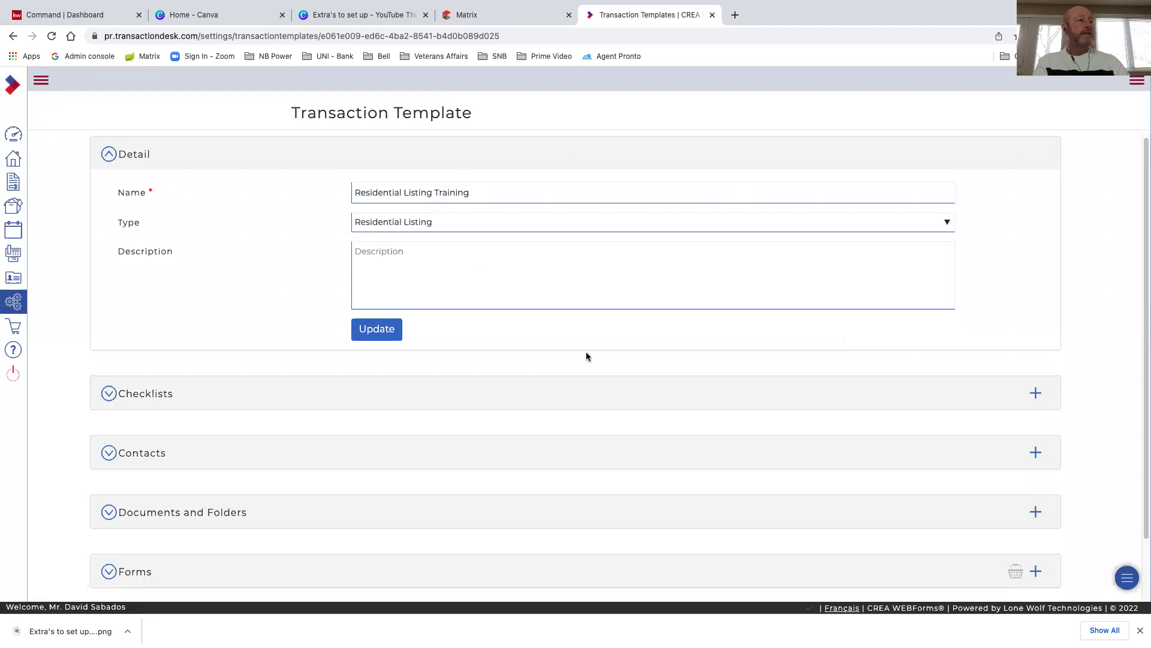
# Open the Add forms to transaction dialog from the template's Forms section
pyautogui.scroll(-2, 620, 348)
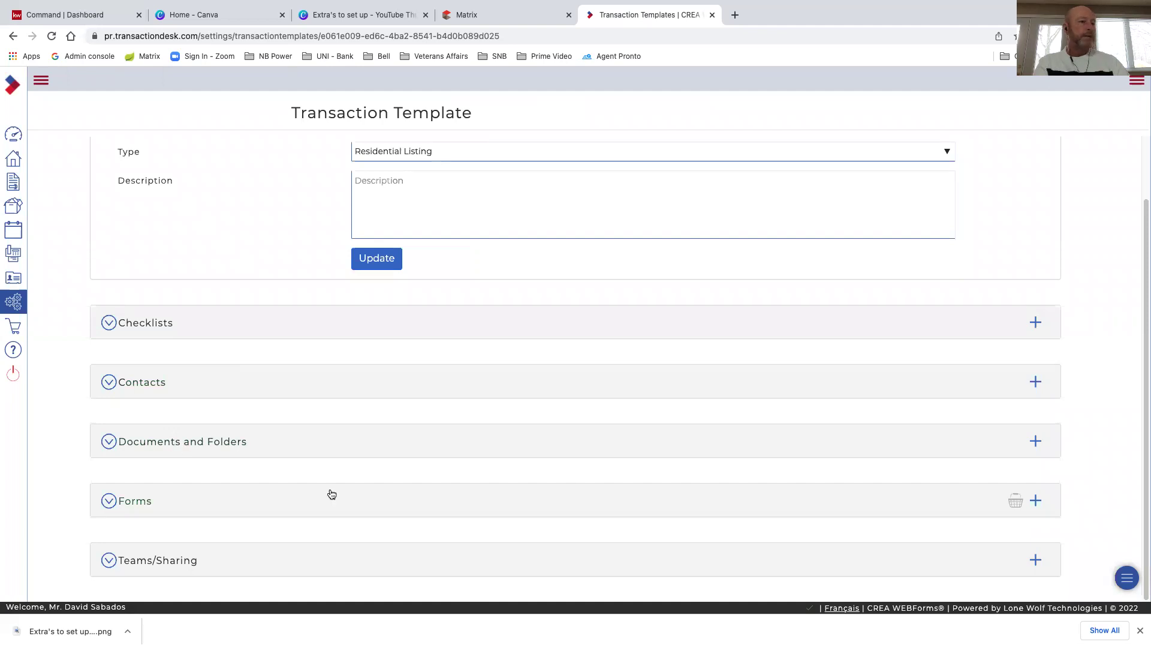
pyautogui.click(1037, 501)
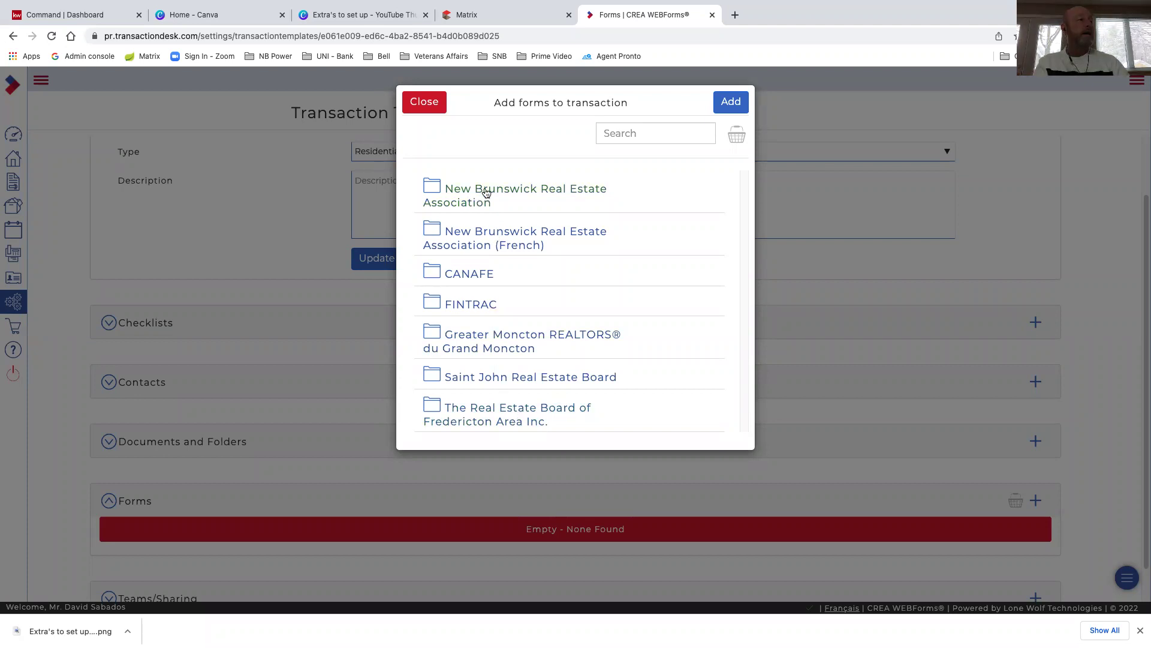
# In the New Brunswick Real Estate Association folder, tick Working with a REALTOR® and Listing Agreement
pyautogui.click(520, 198)
pyautogui.scroll(-10, 520, 286)
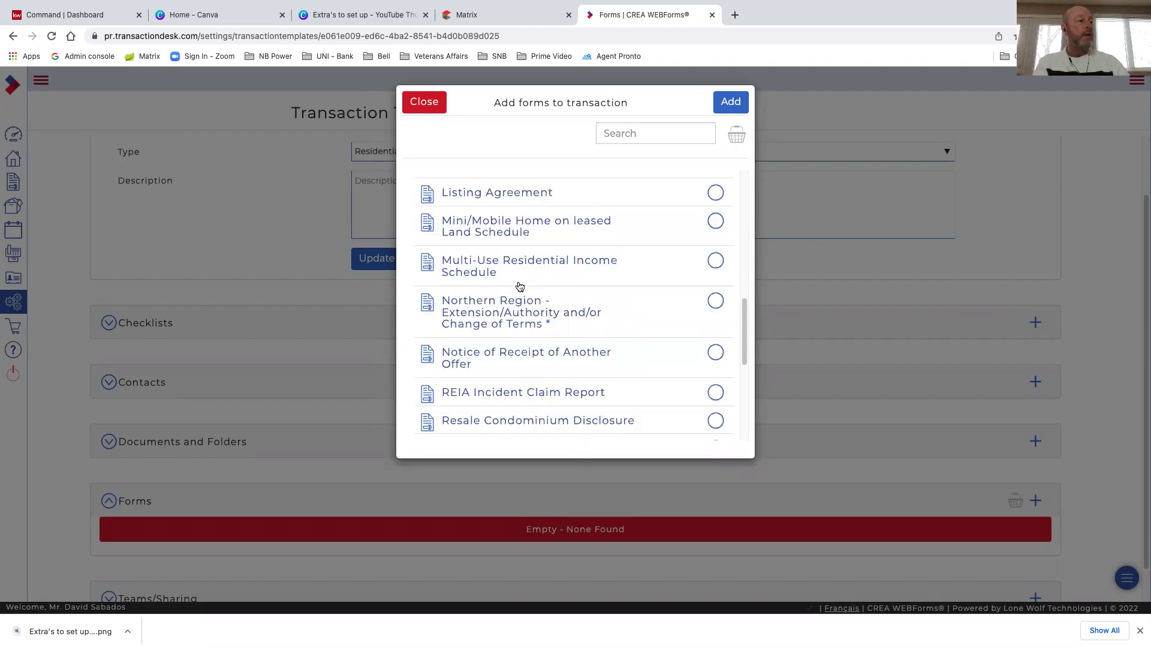
pyautogui.scroll(-5, 510, 360)
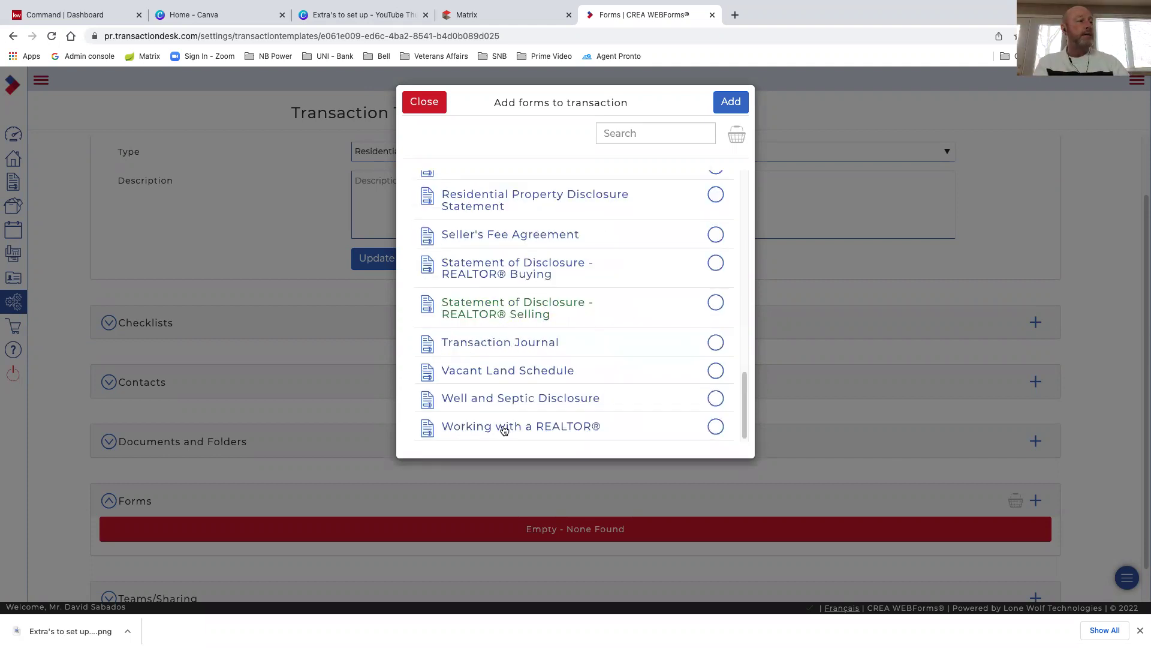
pyautogui.click(715, 427)
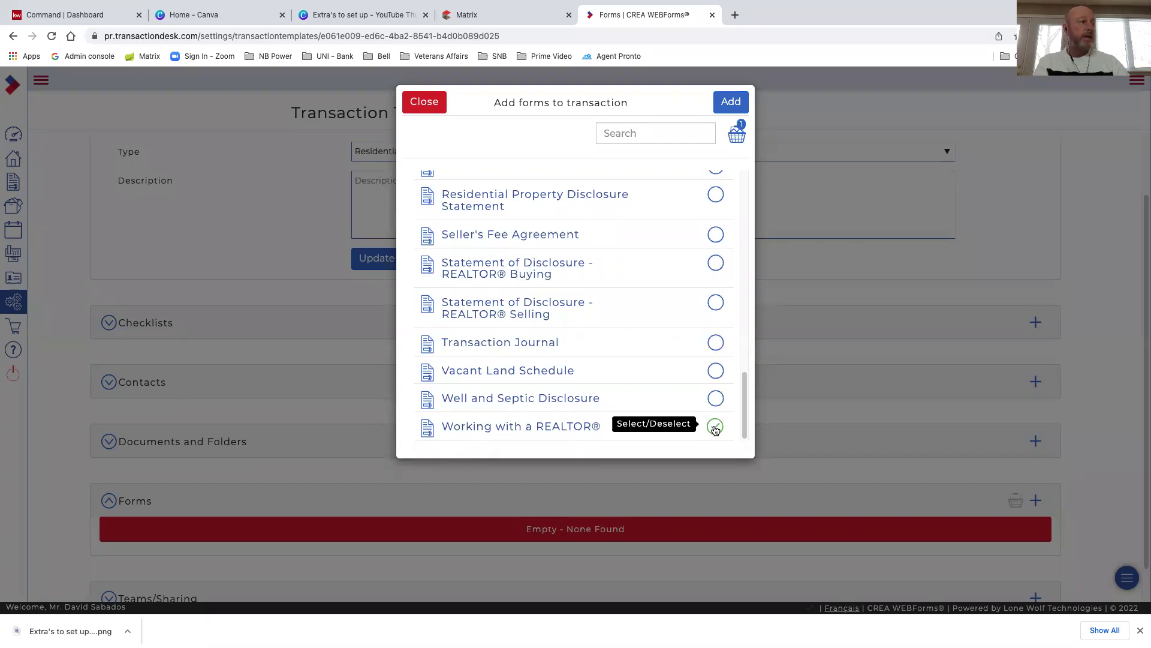
pyautogui.scroll(1, 650, 387)
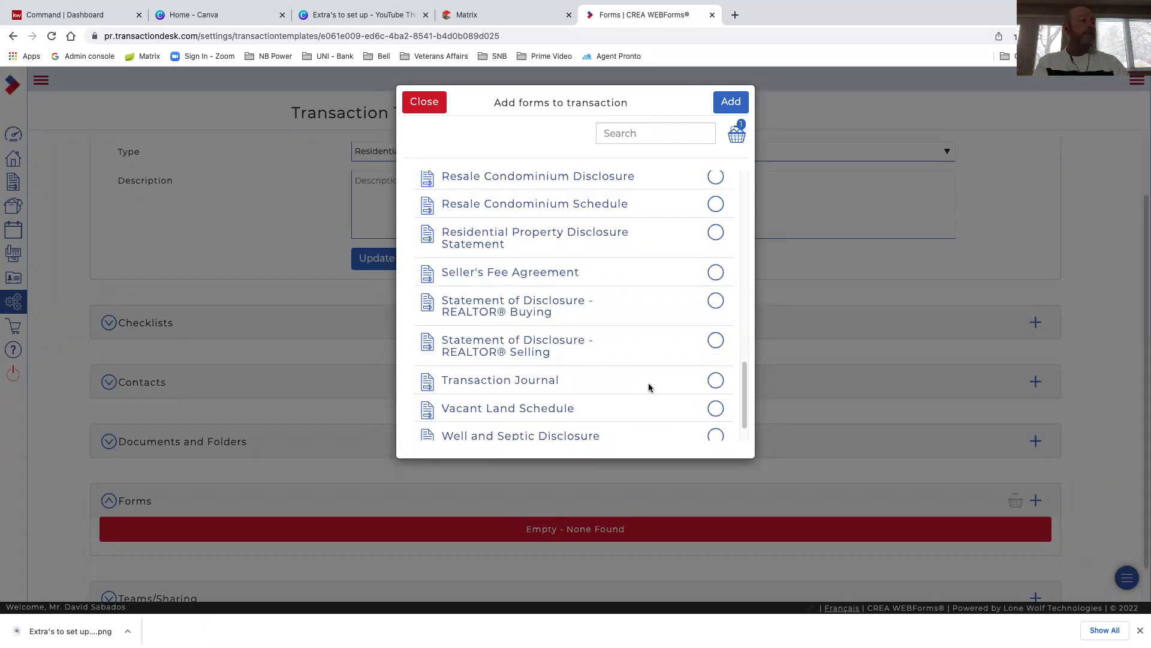
pyautogui.scroll(1, 650, 388)
pyautogui.scroll(1, 649, 387)
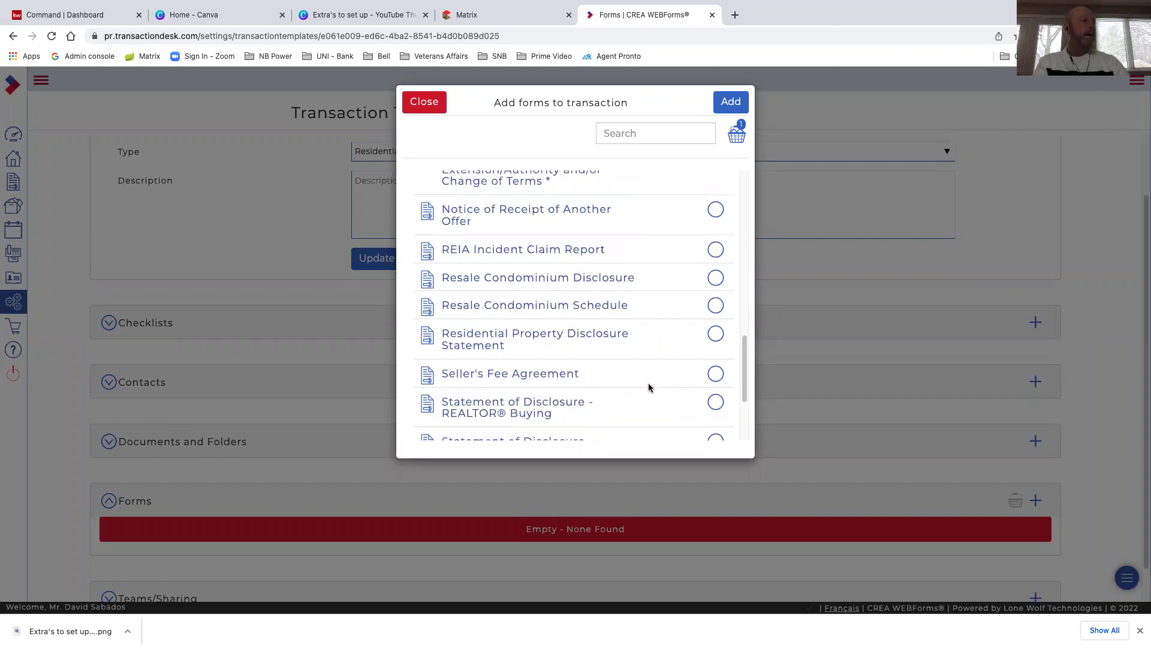
pyautogui.scroll(2, 648, 386)
pyautogui.scroll(1, 684, 282)
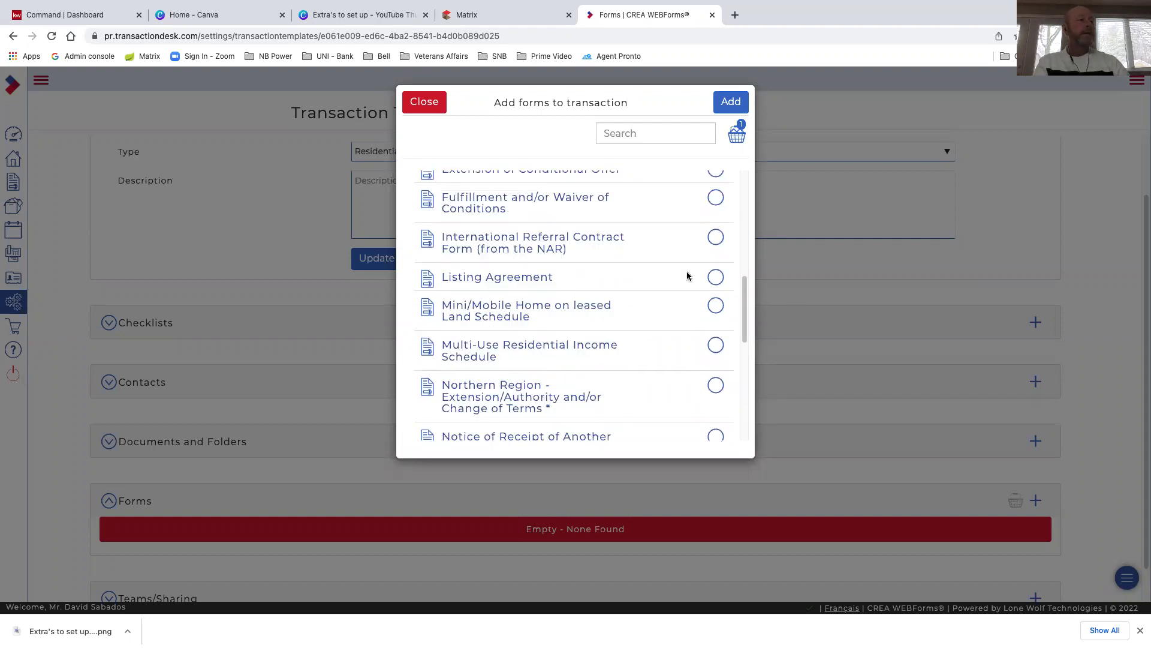
pyautogui.click(715, 278)
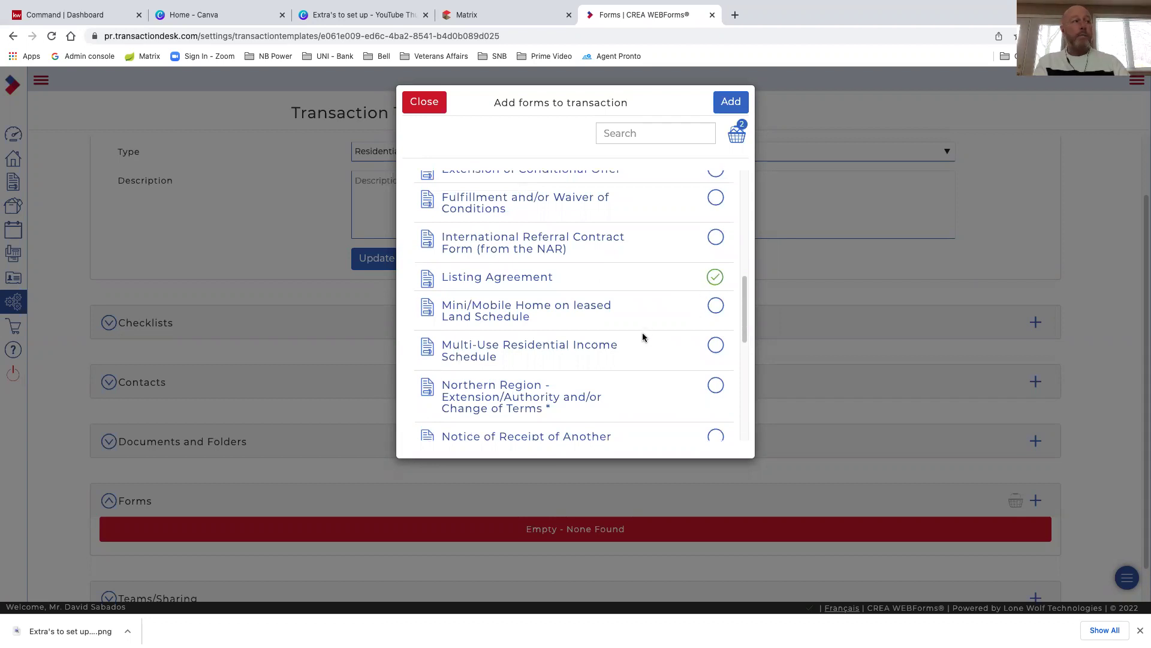
# Also tick the Residential Property Disclosure Statement form
pyautogui.scroll(-1, 652, 330)
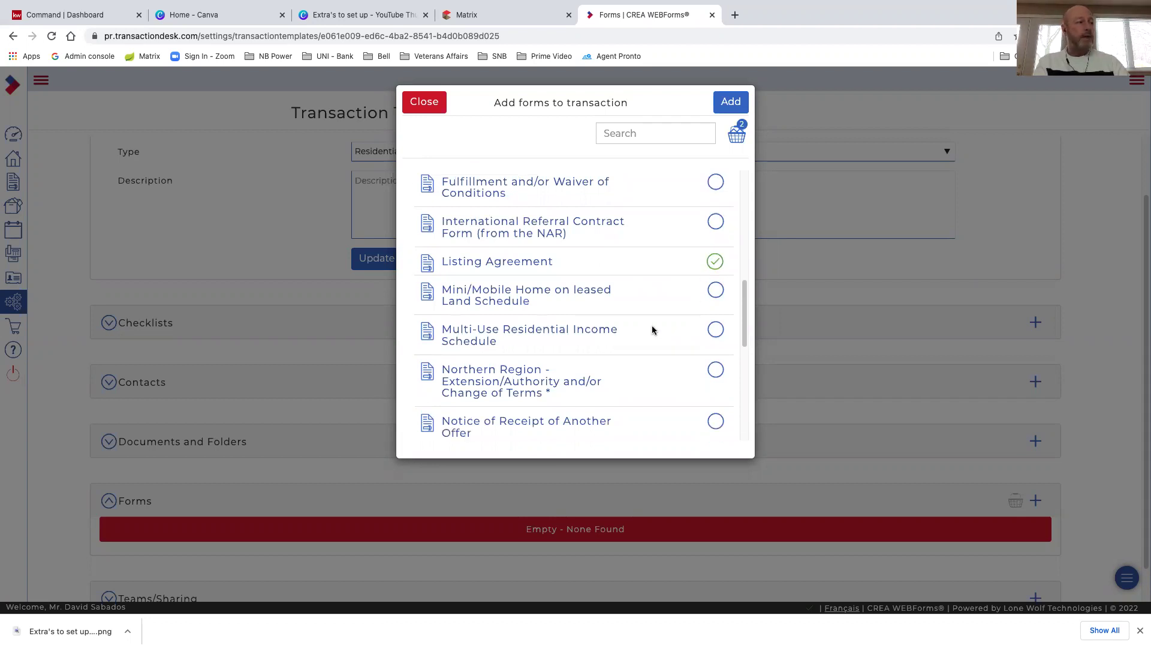
pyautogui.scroll(-5, 651, 328)
pyautogui.scroll(-4, 644, 325)
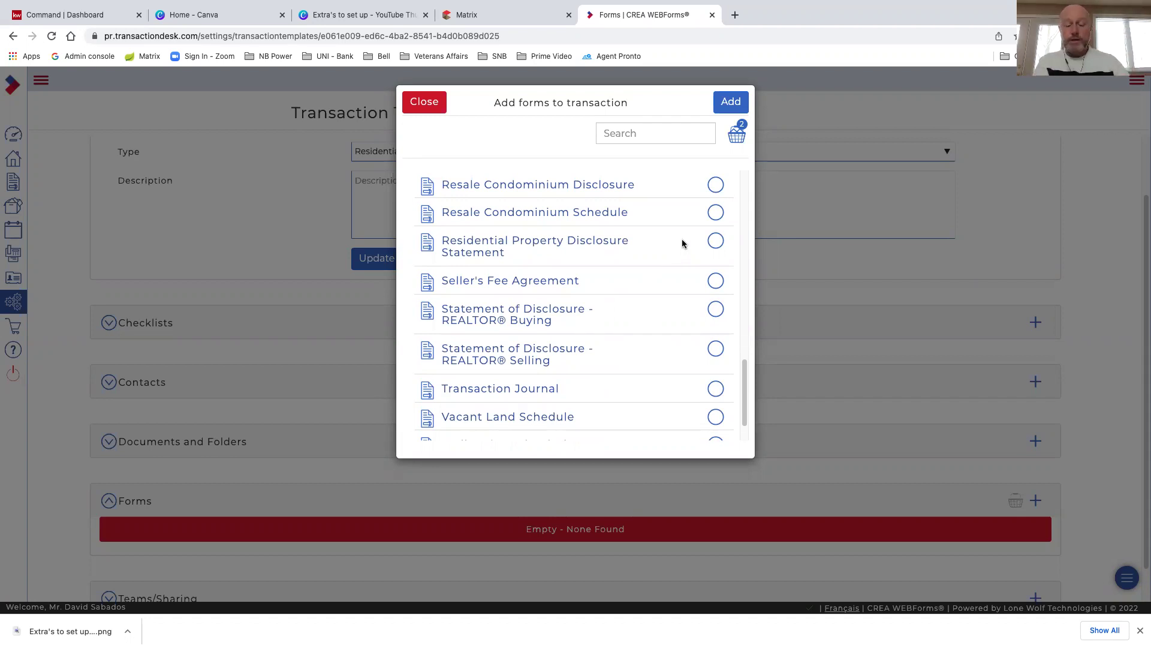
pyautogui.click(715, 241)
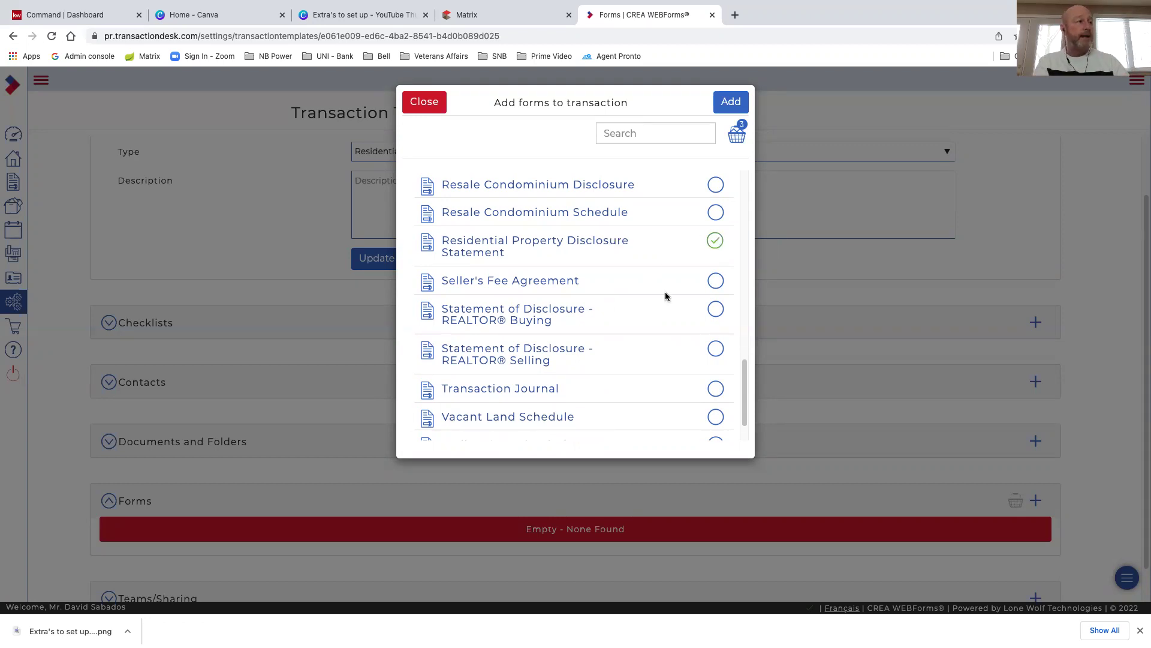
# Add the three ticked forms to the Residential Listing Training template
pyautogui.scroll(1, 665, 295)
pyautogui.scroll(1, 665, 296)
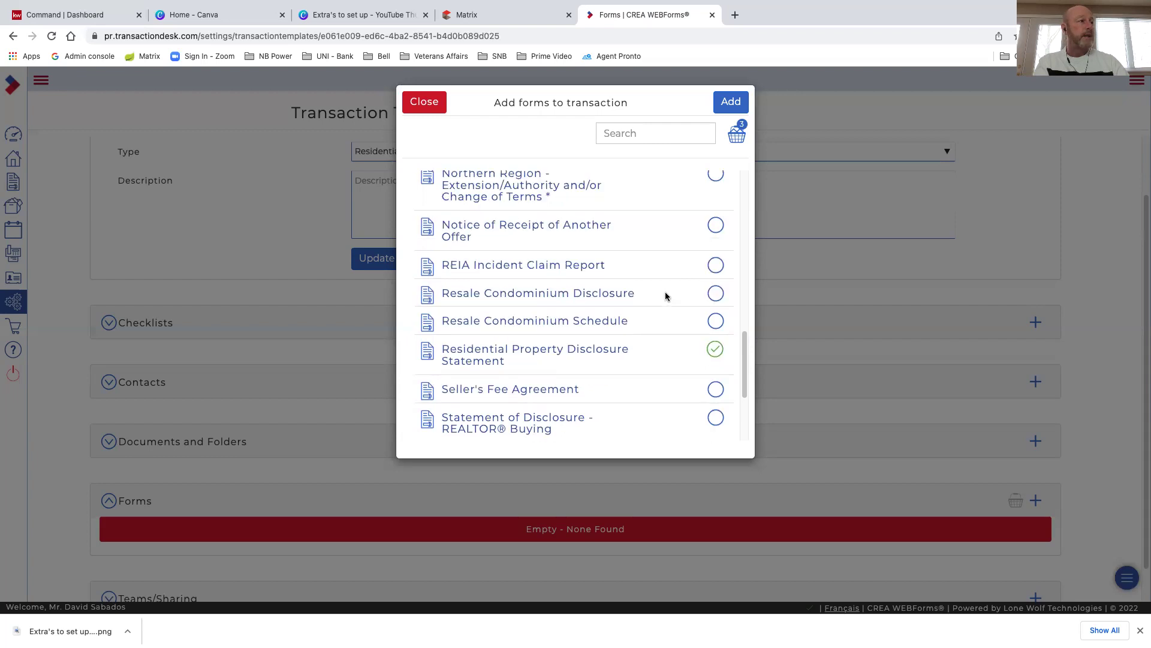
pyautogui.scroll(1, 666, 295)
pyautogui.scroll(1, 665, 295)
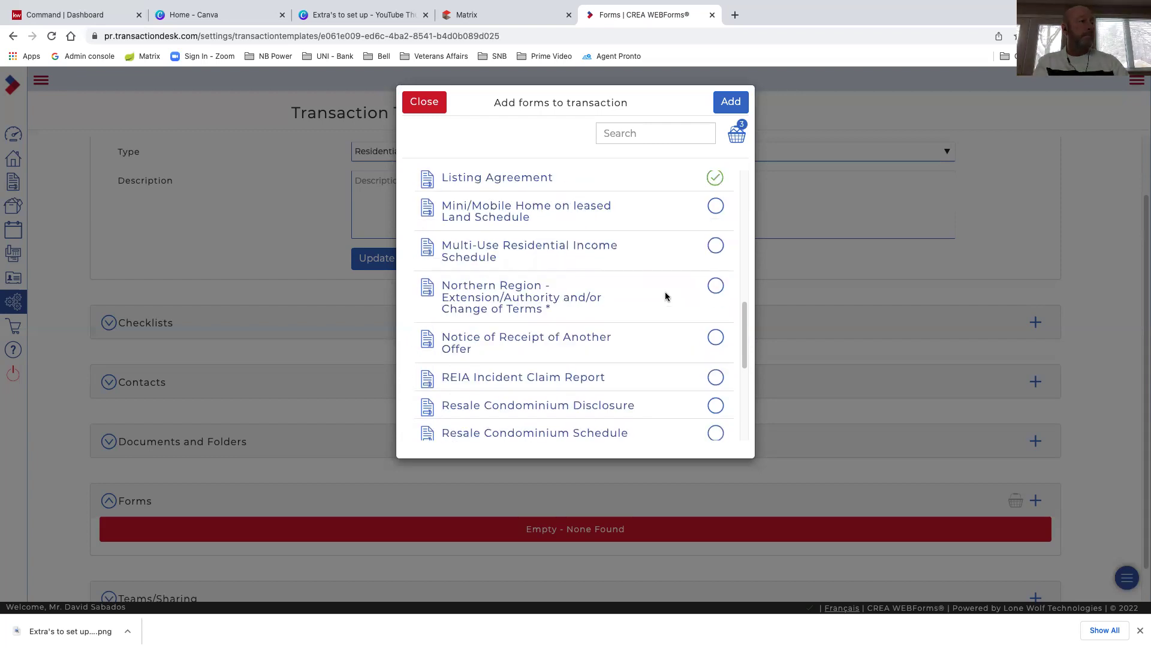
pyautogui.scroll(1, 666, 296)
pyautogui.scroll(1, 666, 296)
pyautogui.scroll(1, 665, 295)
pyautogui.scroll(1, 666, 295)
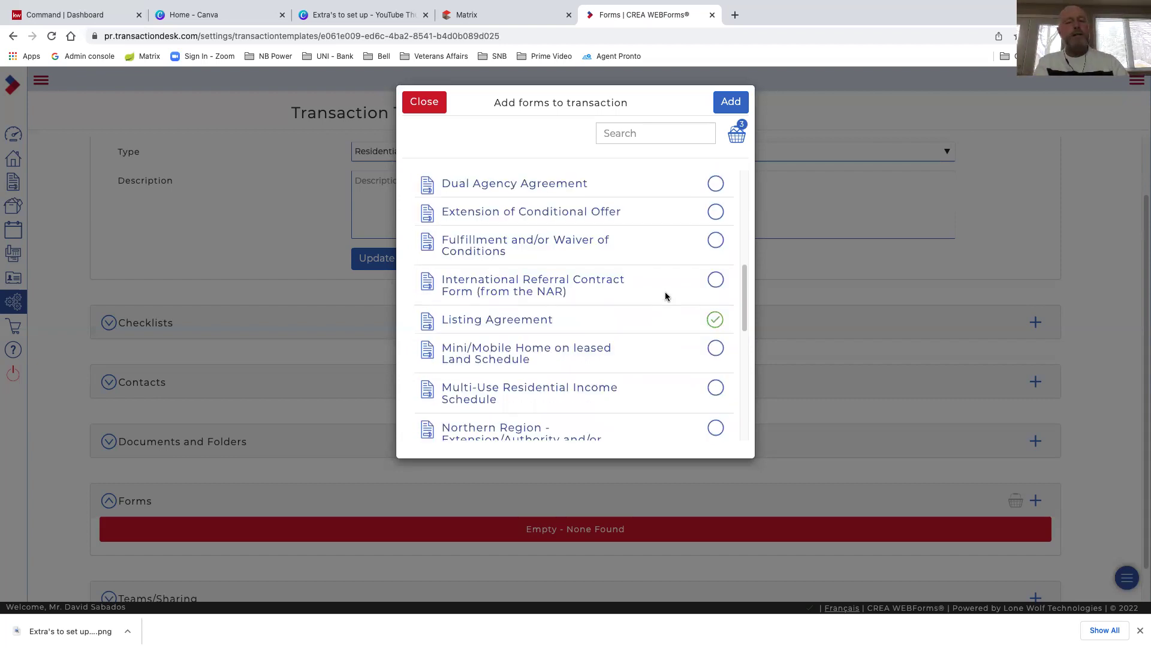
pyautogui.scroll(1, 663, 324)
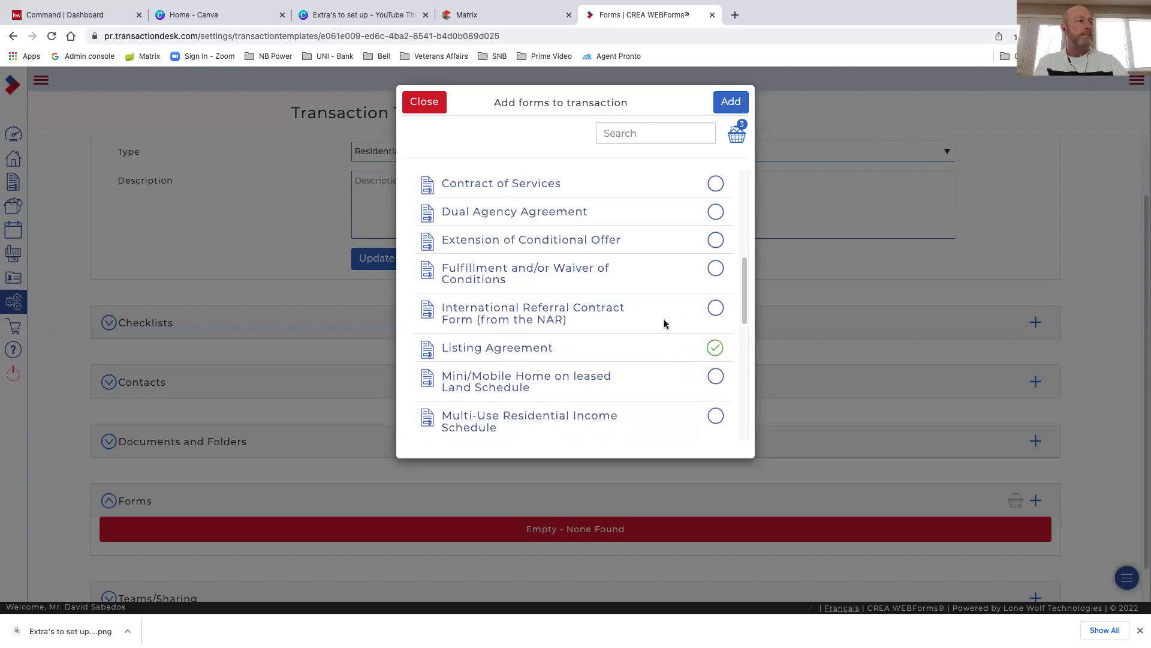
pyautogui.scroll(1, 664, 324)
pyautogui.scroll(1, 662, 323)
pyautogui.scroll(1, 662, 323)
pyautogui.scroll(1, 602, 277)
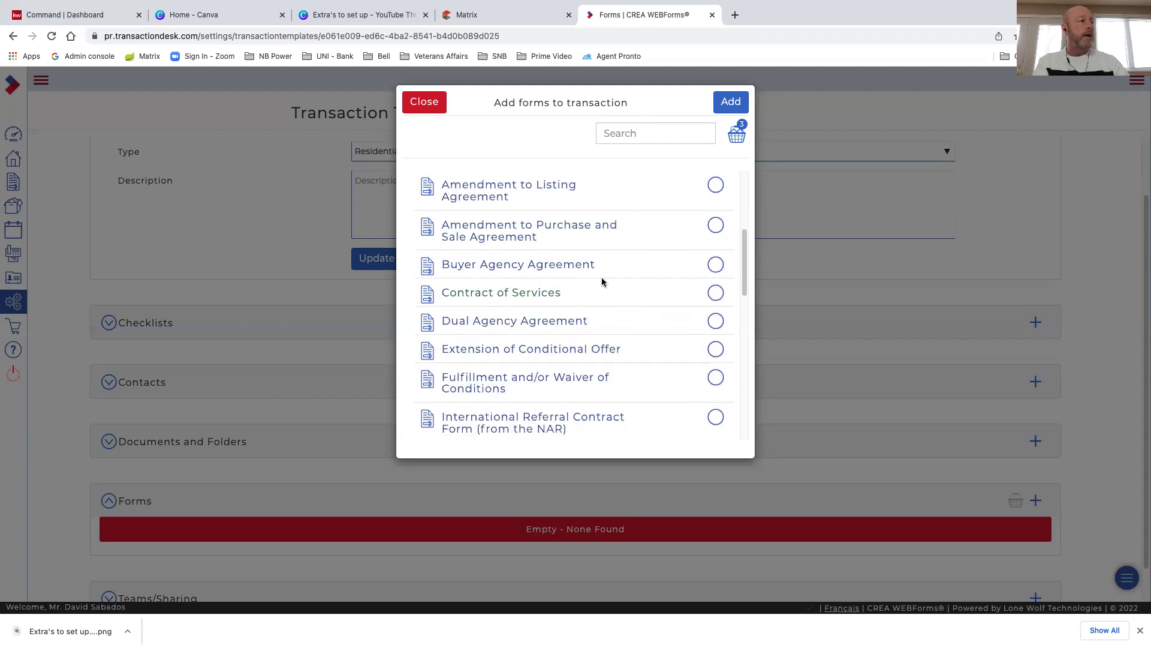
pyautogui.scroll(1, 602, 281)
pyautogui.scroll(1, 612, 283)
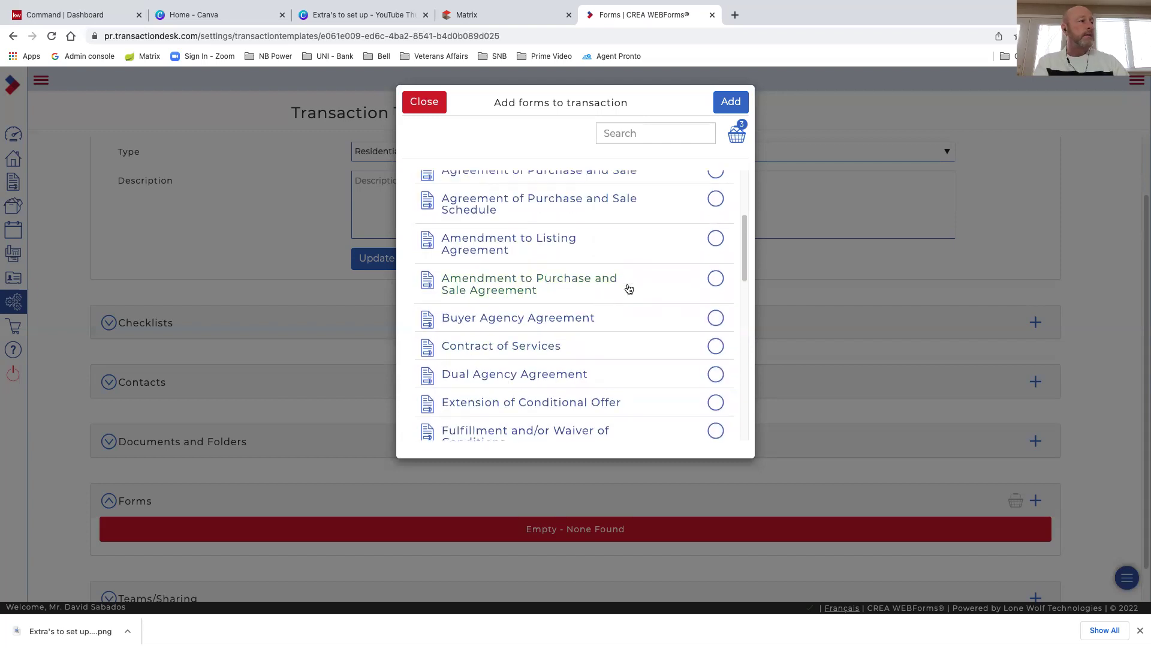
pyautogui.scroll(1, 632, 279)
pyautogui.scroll(1, 631, 278)
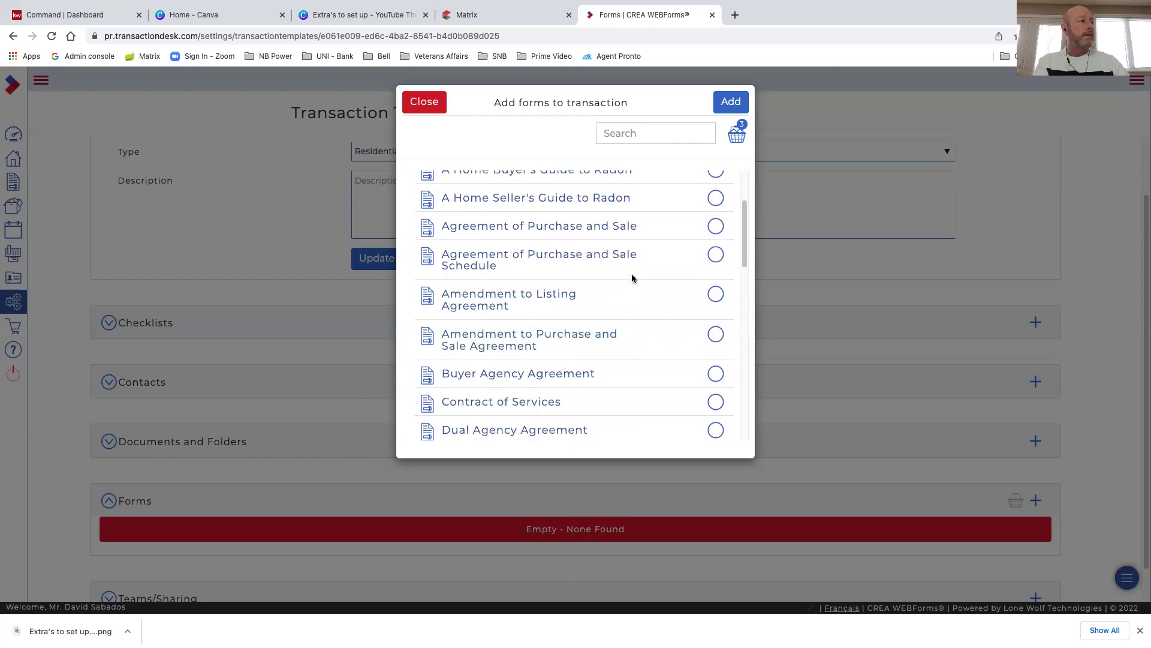
pyautogui.scroll(1, 631, 277)
pyautogui.scroll(1, 631, 277)
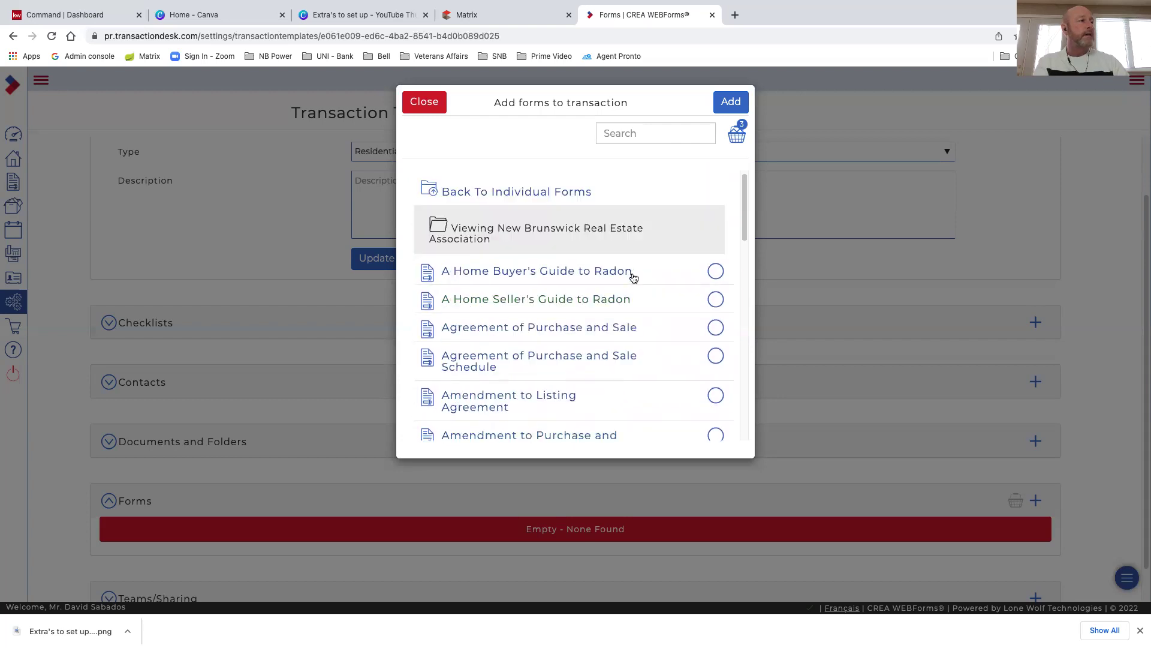
pyautogui.scroll(1, 611, 252)
pyautogui.click(733, 103)
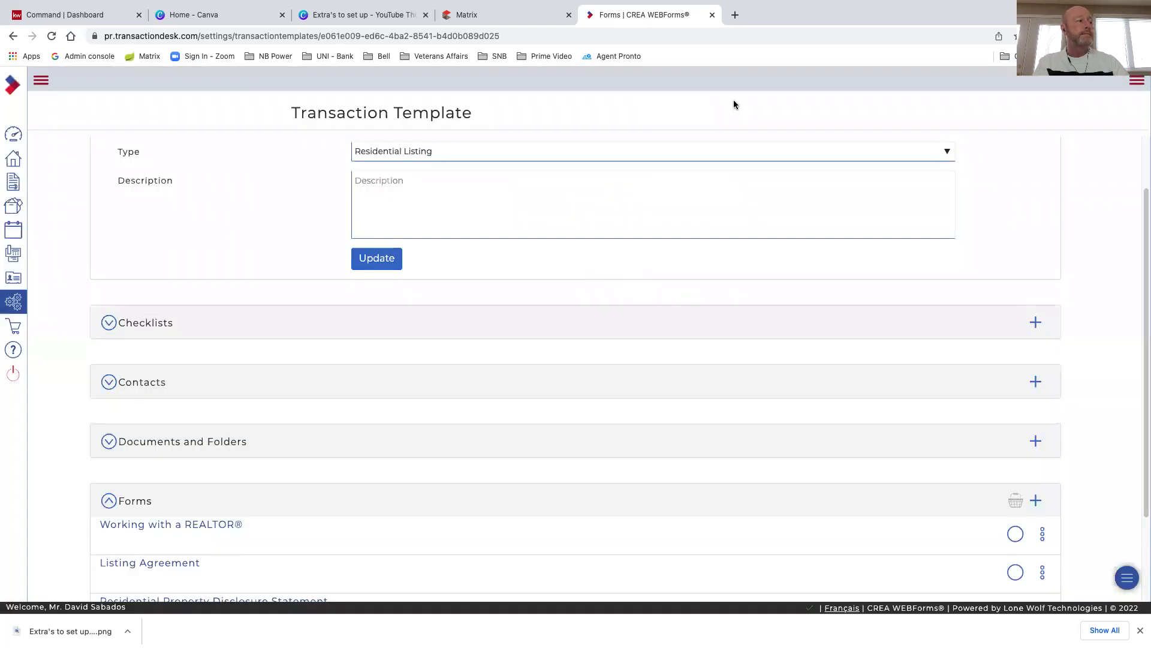
pyautogui.scroll(-2, 671, 541)
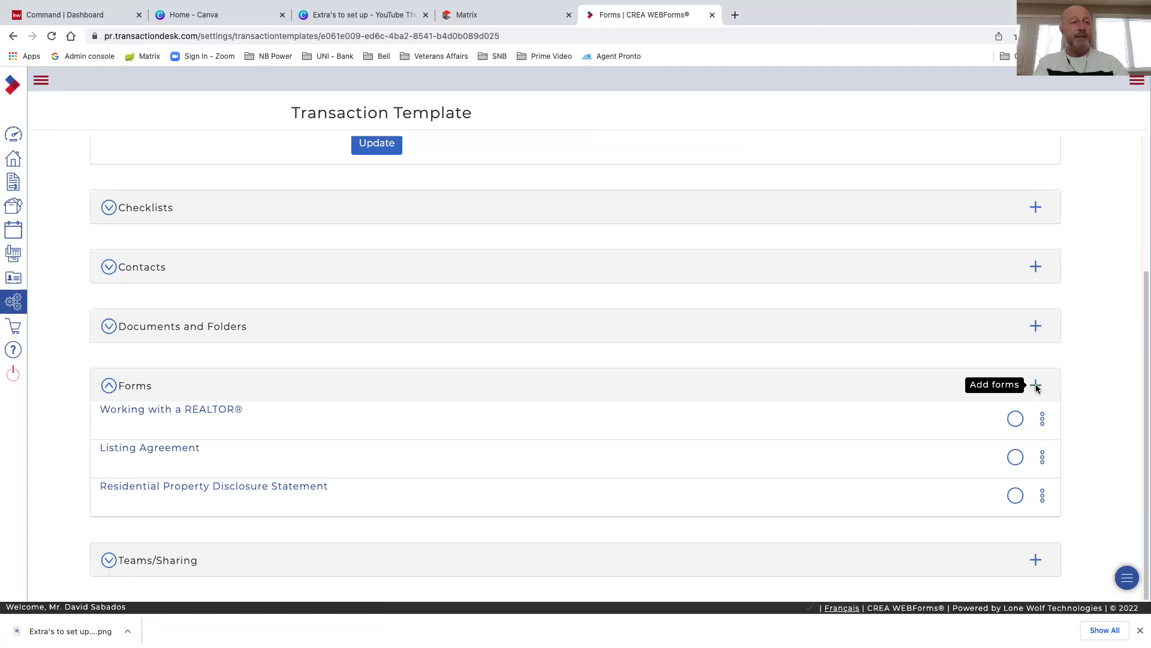
# Add FINTRAC - Individual Identification Information Record - (CREA) from the FINTRAC folder, then expand Forms
pyautogui.click(1036, 386)
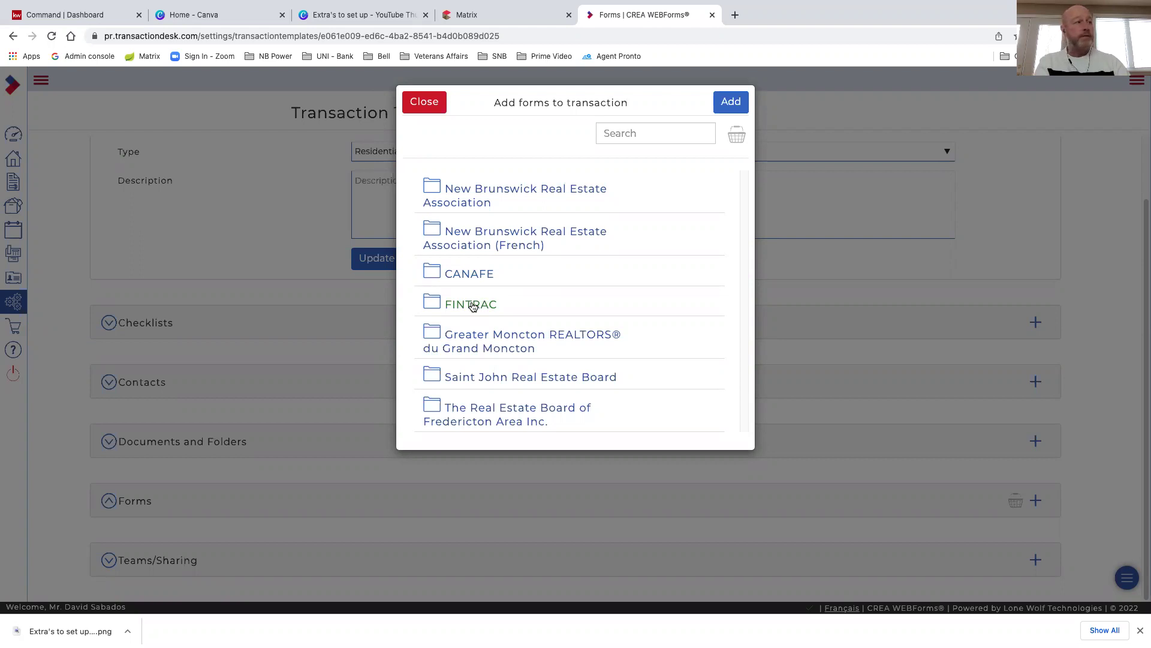
pyautogui.click(472, 305)
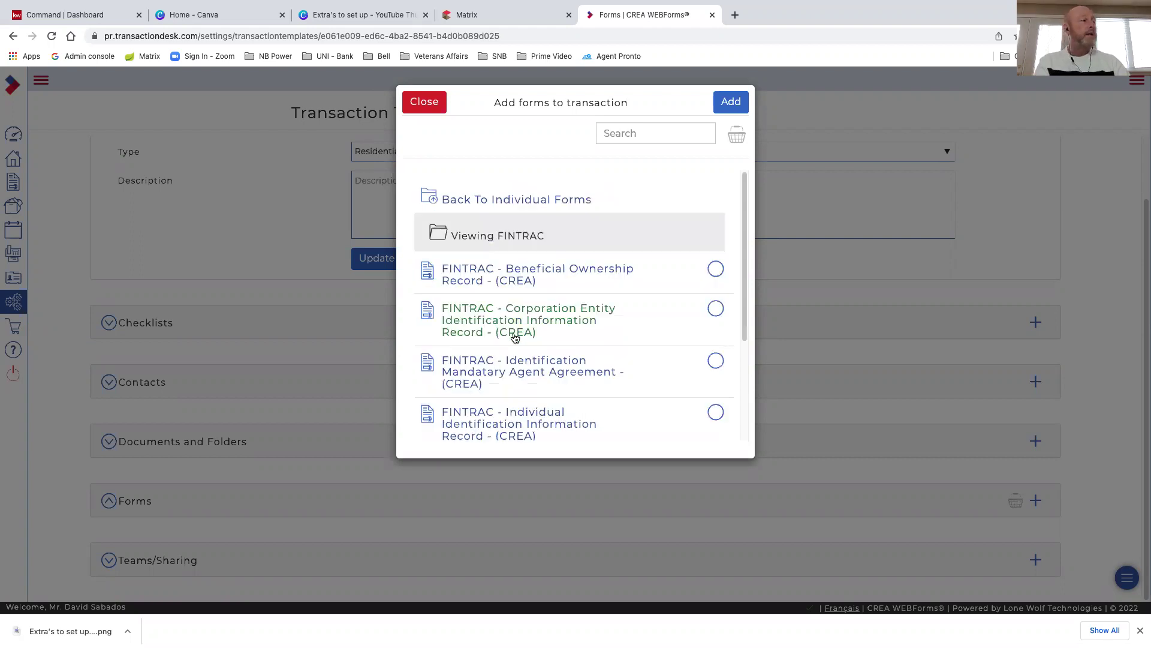
pyautogui.scroll(-2, 514, 337)
pyautogui.scroll(-1, 506, 360)
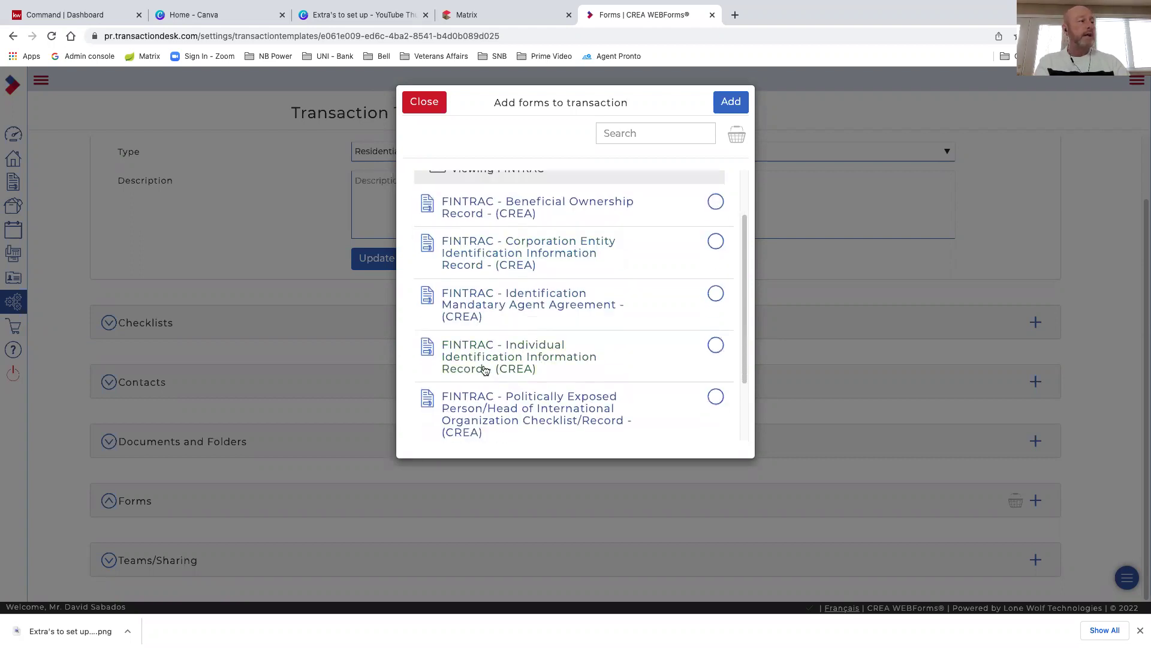
pyautogui.click(716, 347)
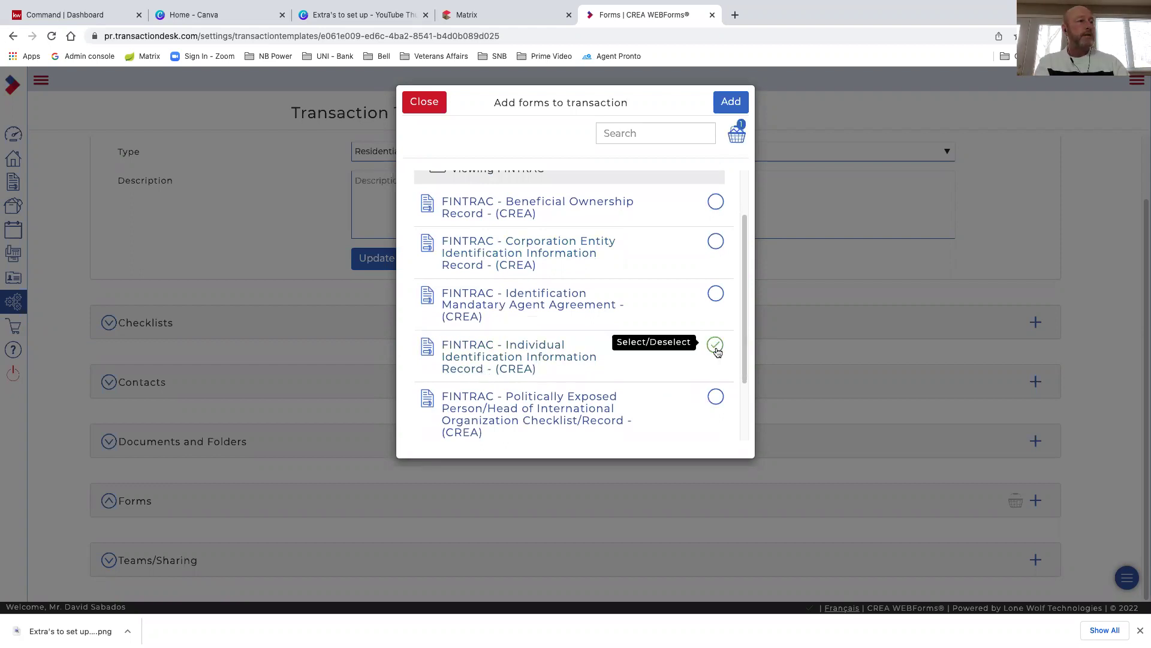
pyautogui.click(731, 103)
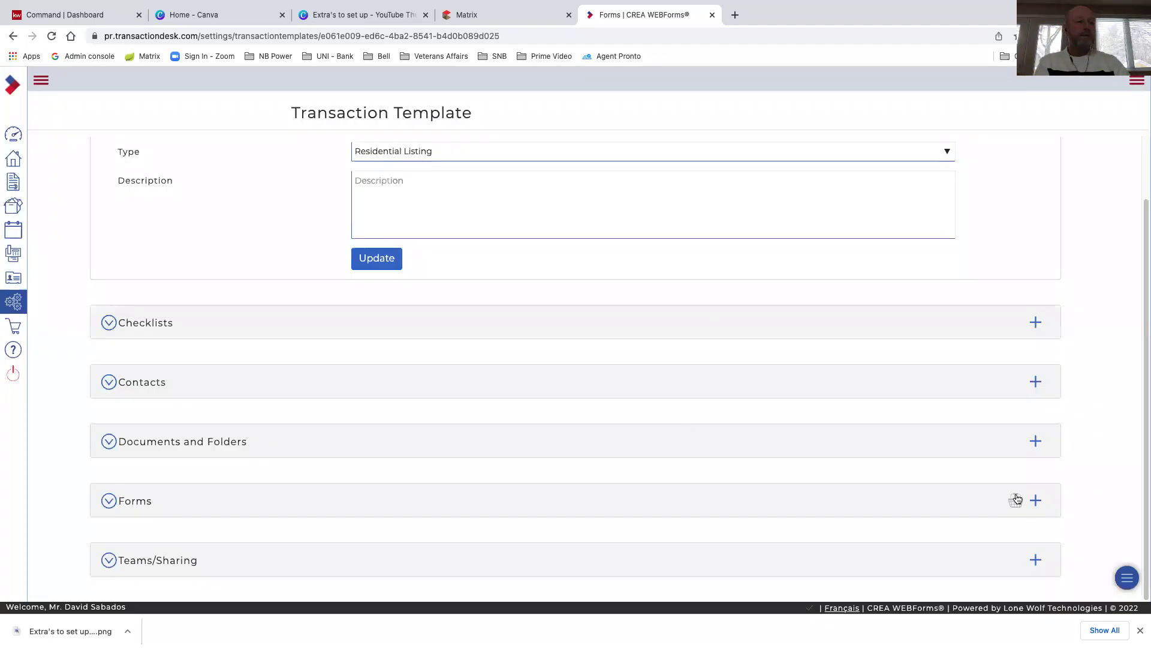
pyautogui.click(109, 503)
pyautogui.scroll(-3, 303, 473)
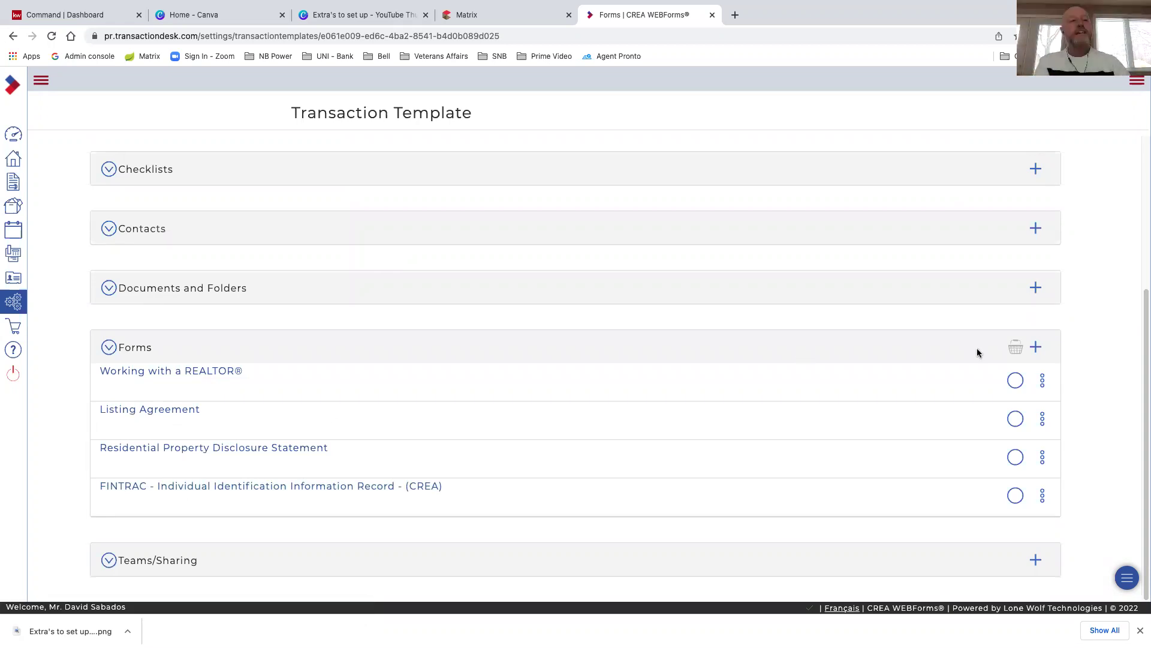
# In the Add forms dialog, open the Greater Moncton REALTORS® forms folder
pyautogui.click(1035, 348)
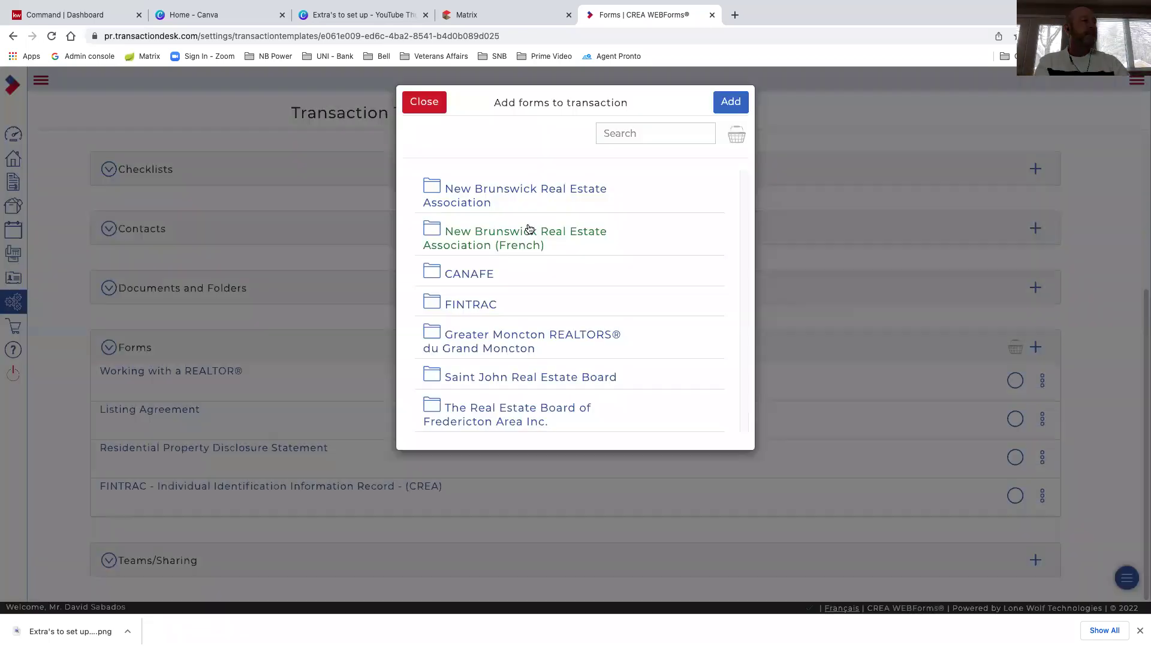
pyautogui.click(496, 192)
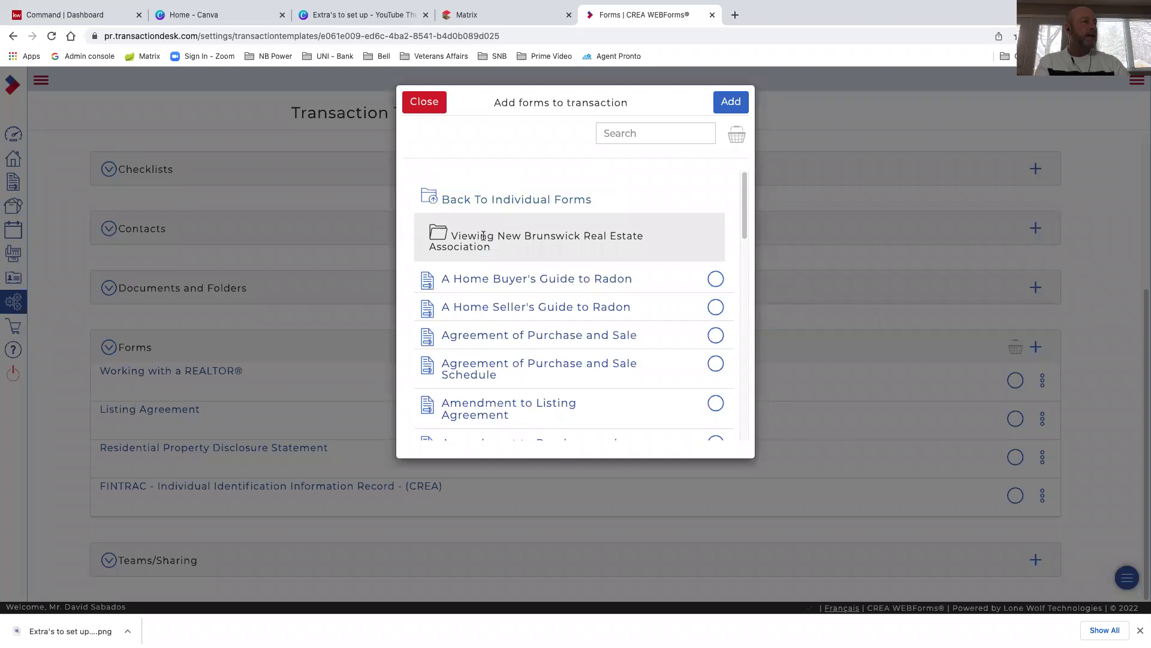
pyautogui.click(508, 203)
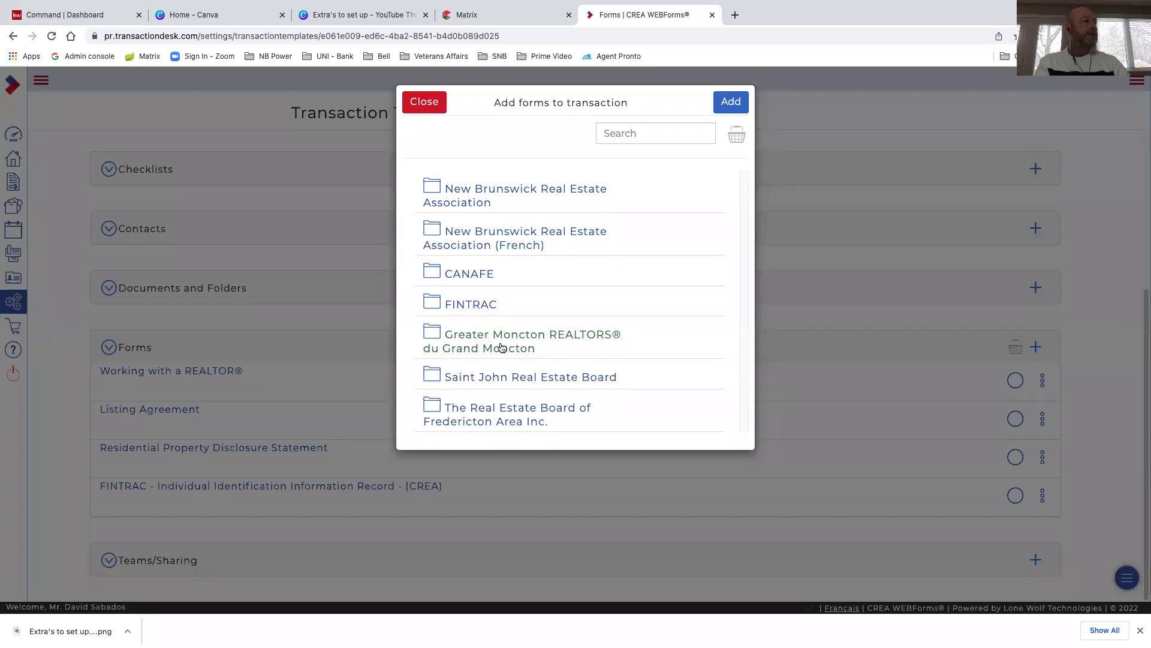
pyautogui.click(568, 346)
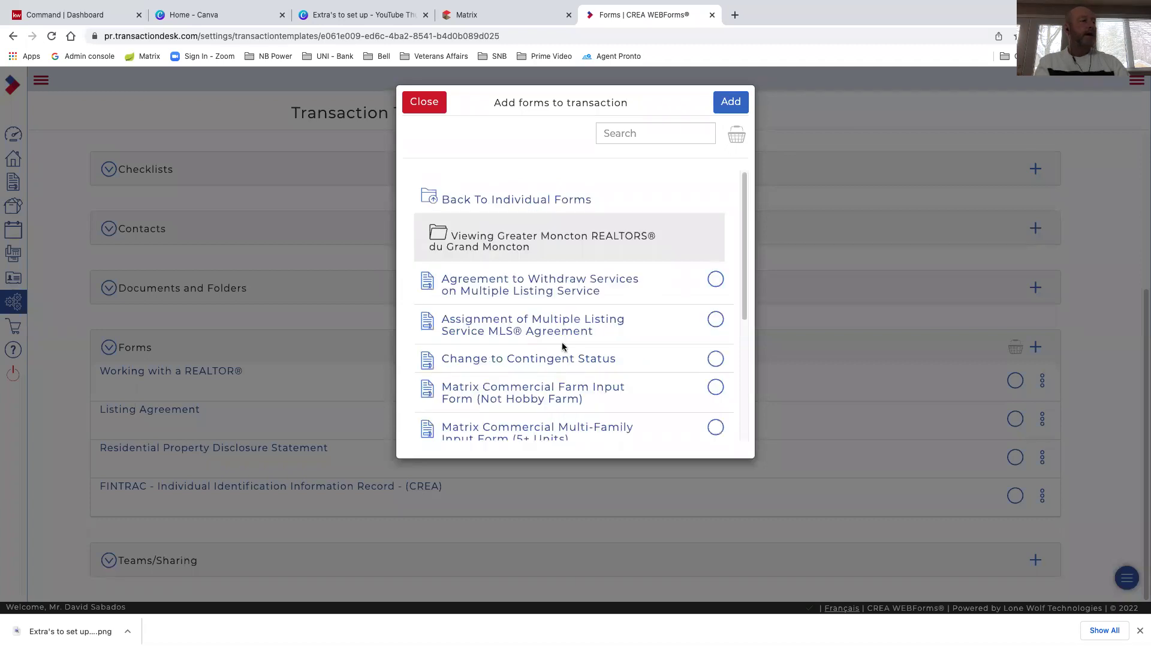
# Tick Matrix Residential Input Form - Detached, Semi's, Mobile/Mini, Multi Family, Townhouses (Condo) and add it
pyautogui.scroll(-1, 575, 347)
pyautogui.scroll(-2, 577, 348)
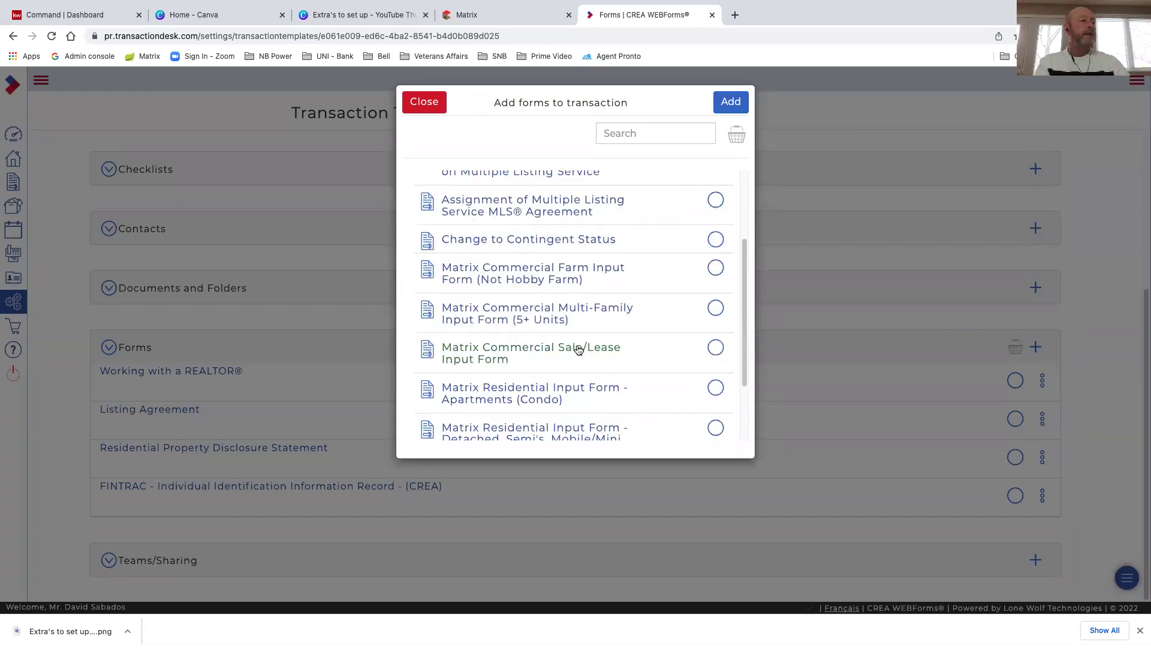
pyautogui.scroll(-1, 577, 348)
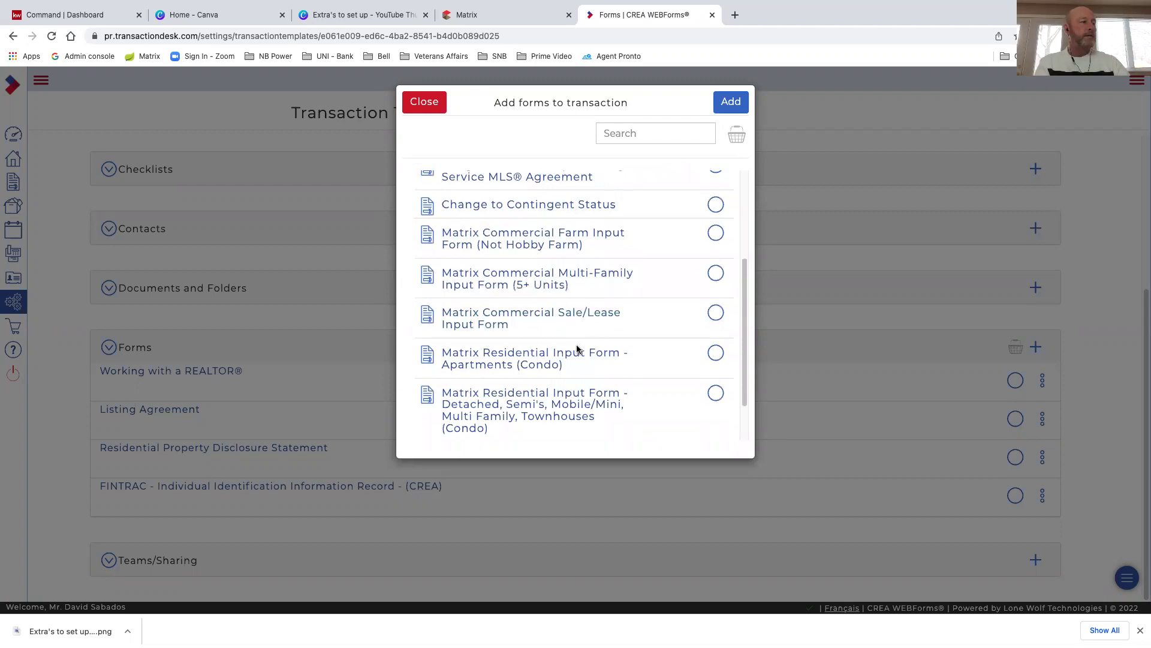
pyautogui.scroll(-1, 577, 349)
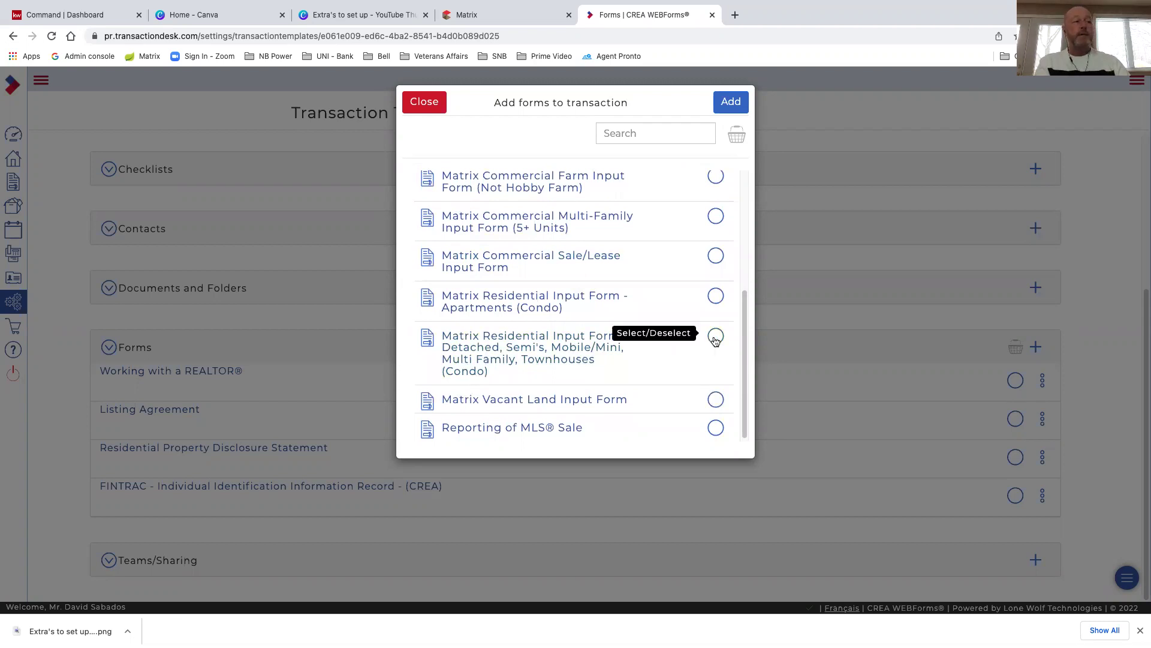
pyautogui.scroll(1, 655, 334)
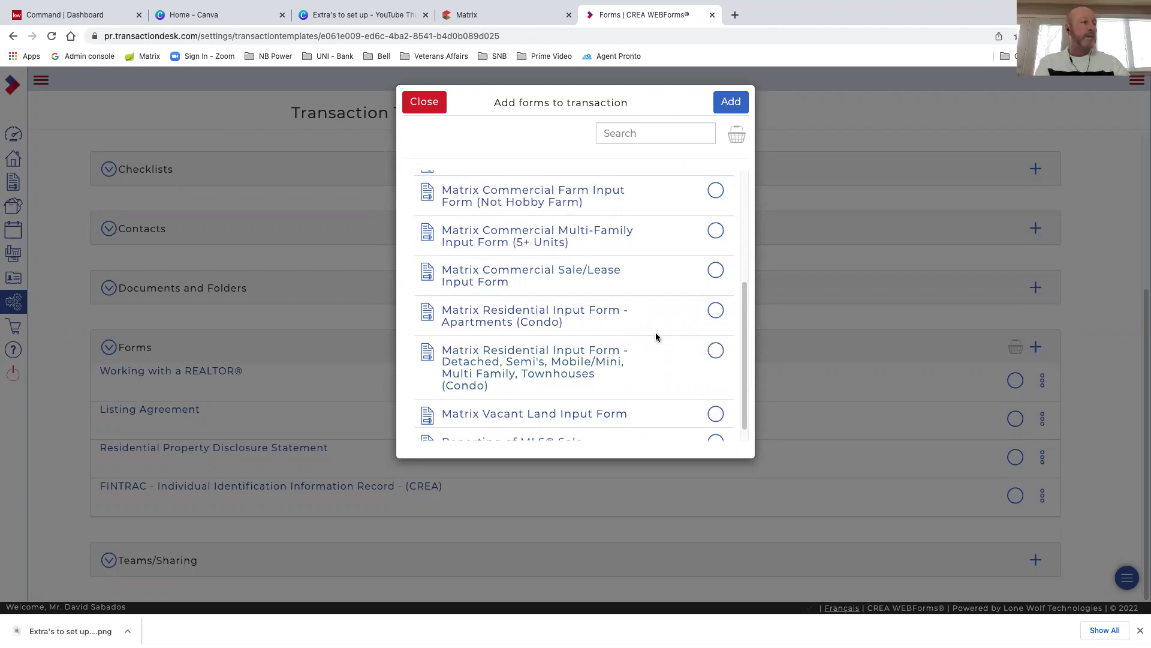
pyautogui.scroll(2, 530, 325)
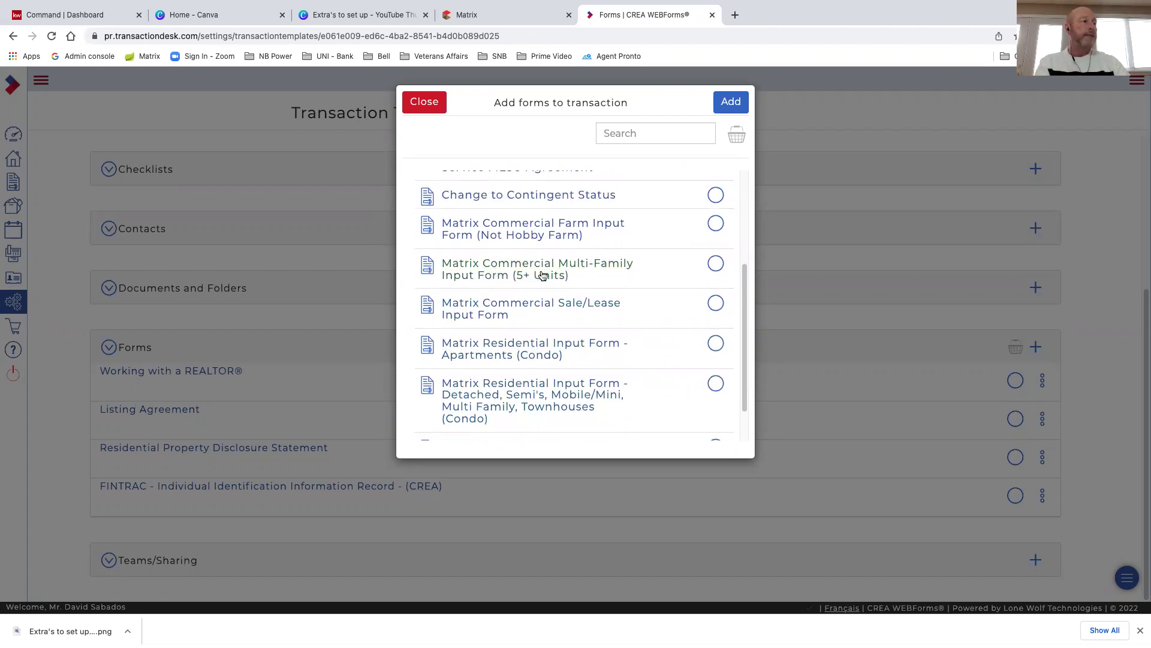
pyautogui.scroll(2, 514, 303)
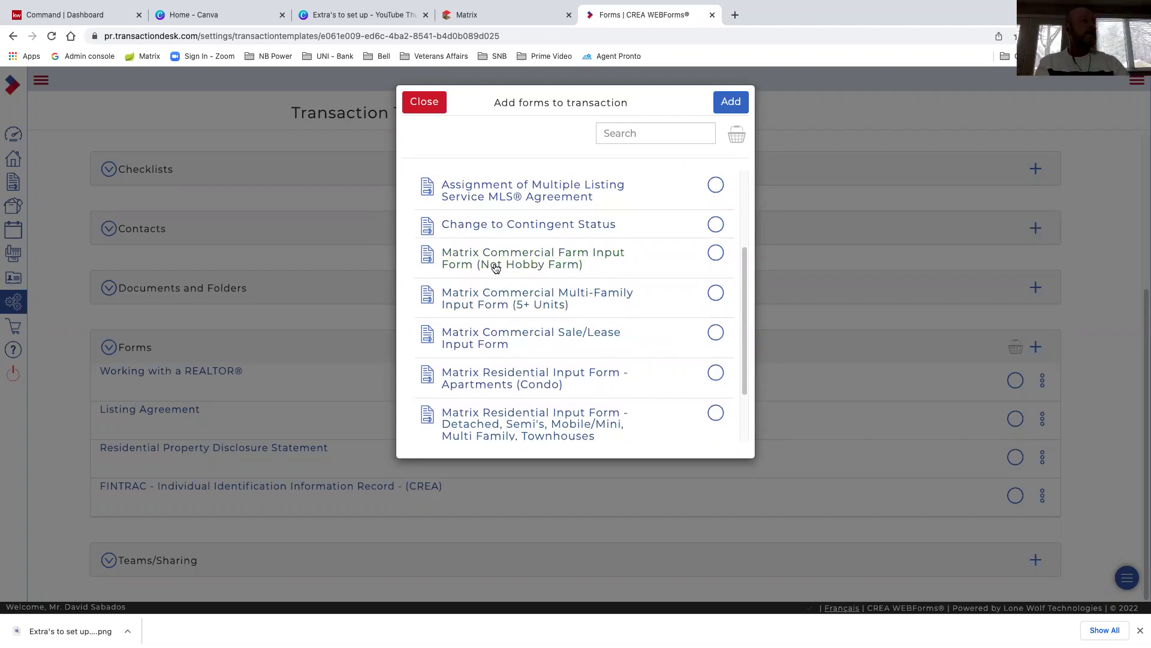
pyautogui.scroll(1, 494, 265)
pyautogui.scroll(-4, 549, 307)
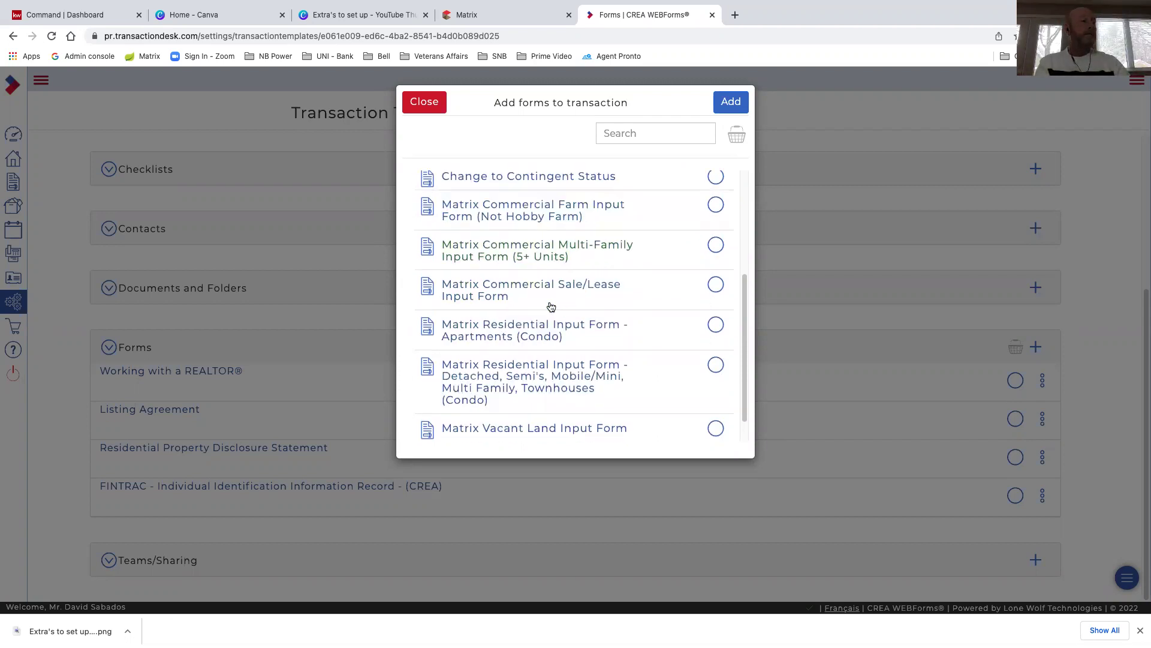
pyautogui.scroll(-2, 518, 339)
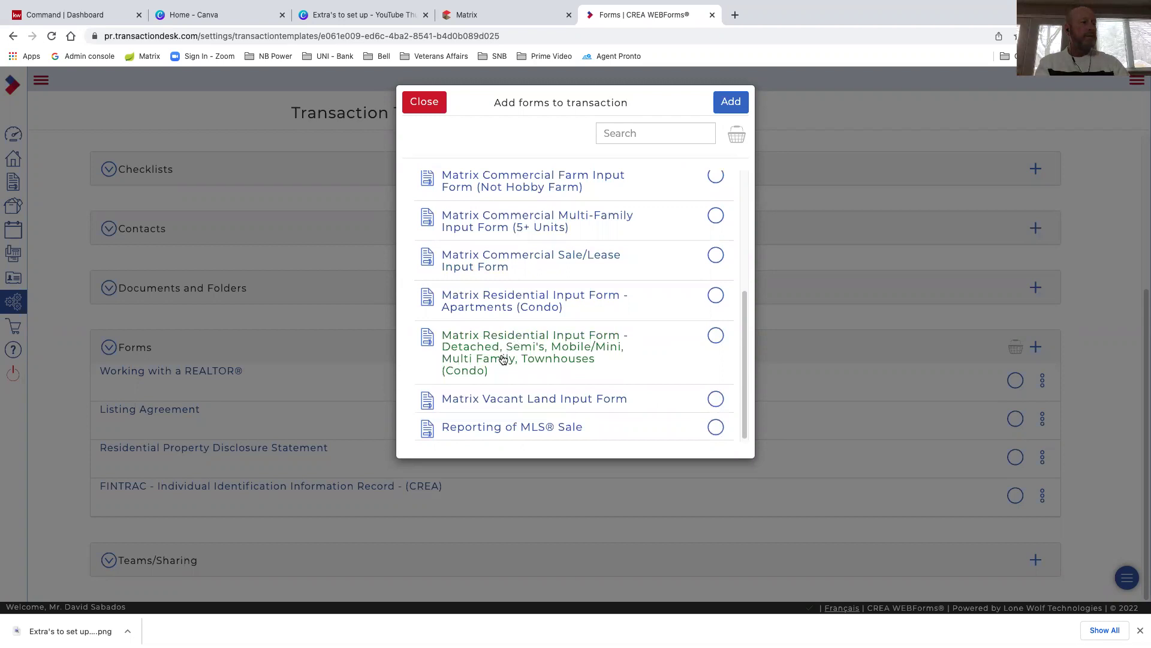
pyautogui.click(717, 337)
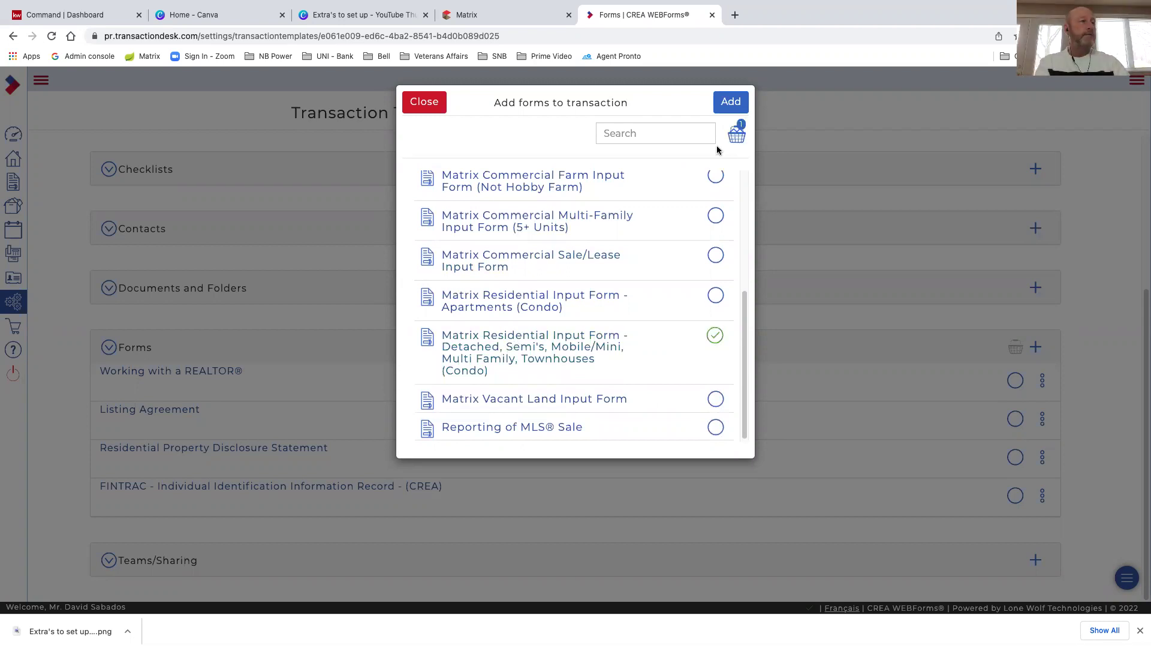
pyautogui.click(731, 103)
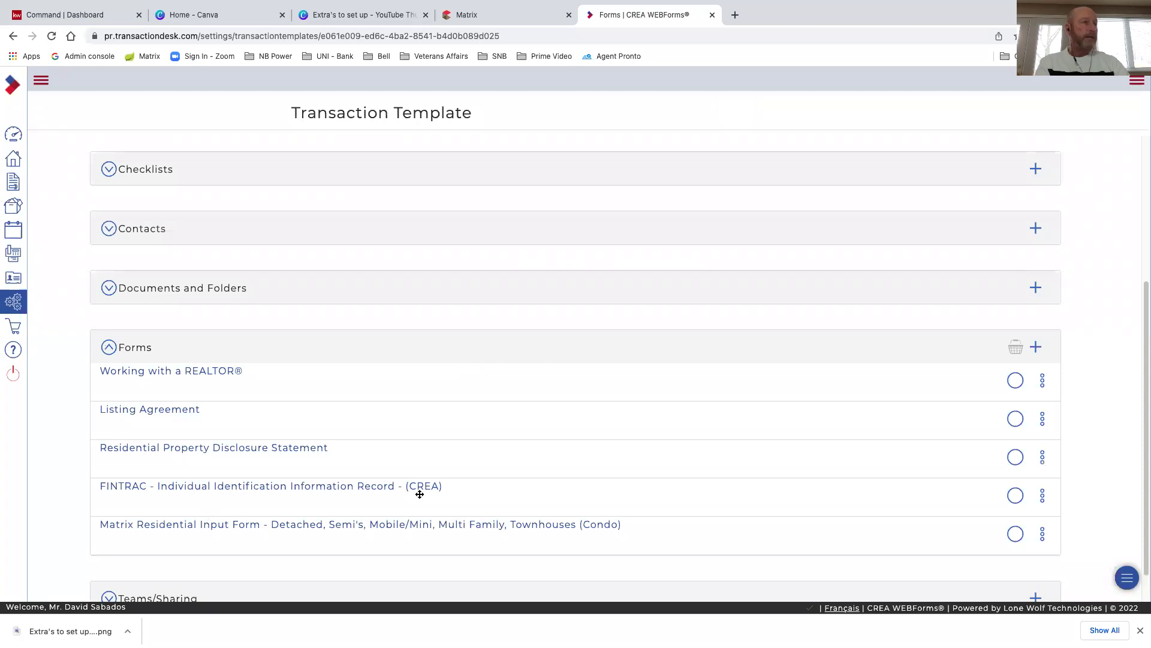
# Review the template's five forms, then go to the Member Dashboard from the navigation menu
pyautogui.scroll(3, 510, 484)
pyautogui.scroll(-1, 510, 487)
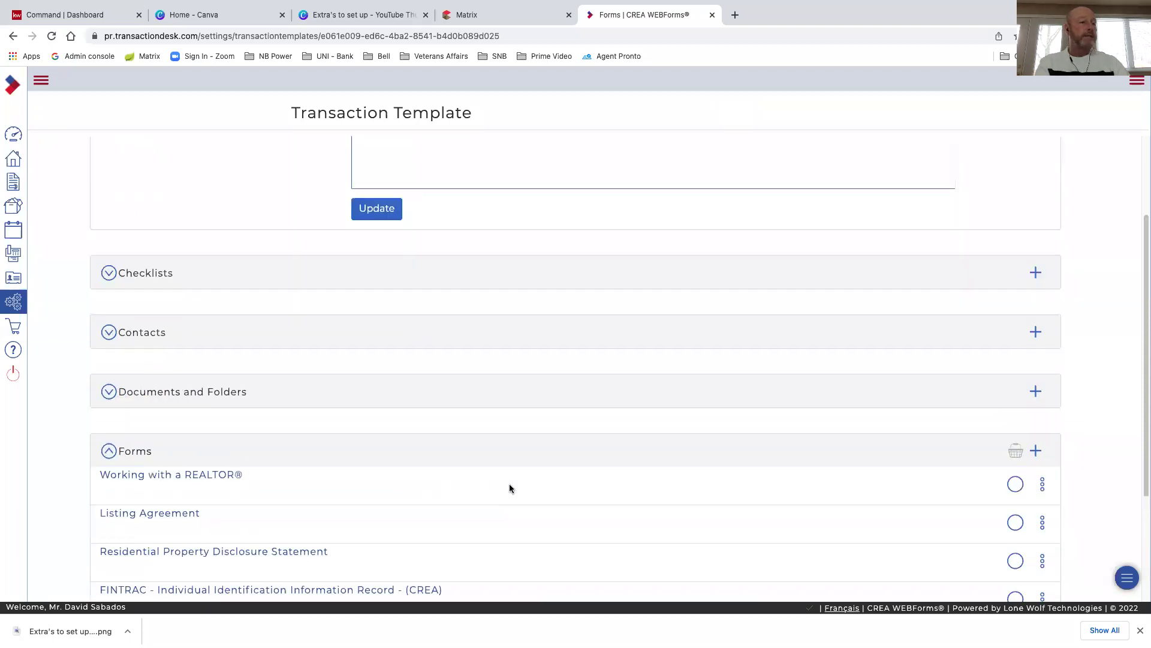
pyautogui.scroll(-2, 373, 519)
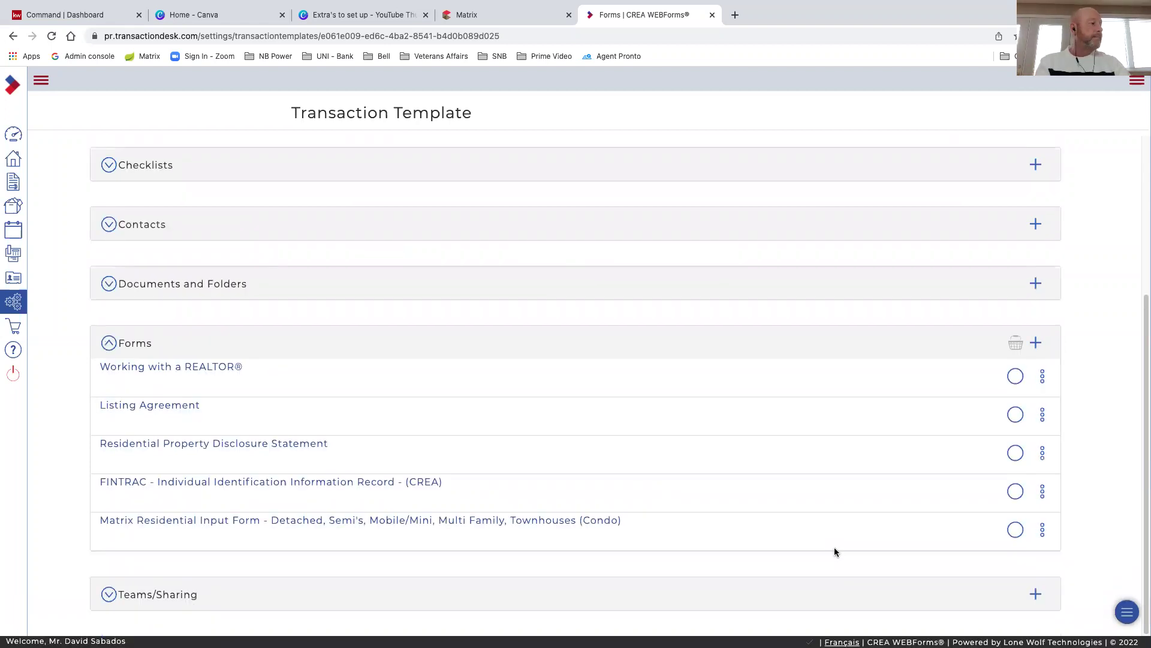
pyautogui.scroll(1, 732, 530)
pyautogui.scroll(3, 732, 530)
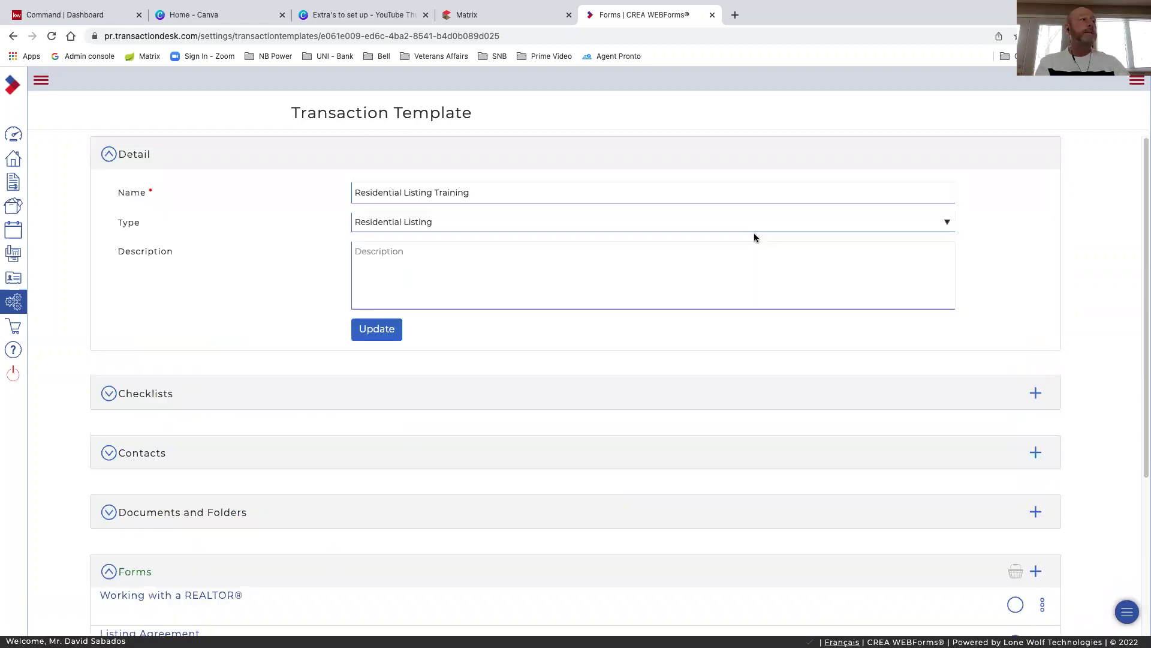
pyautogui.click(39, 81)
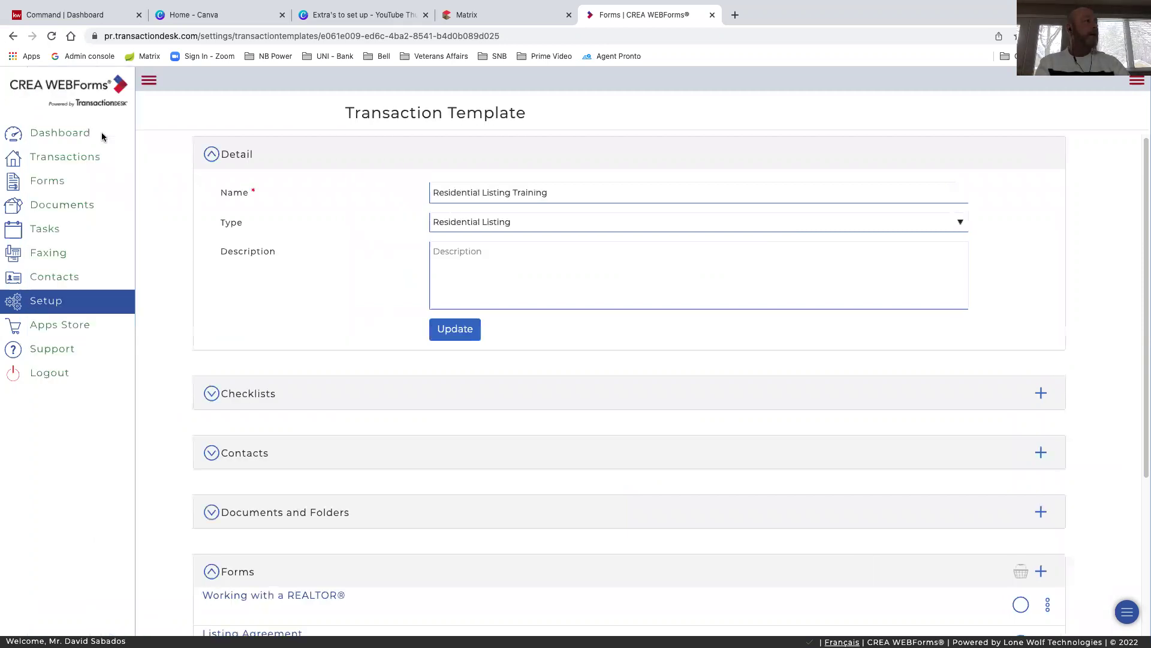
pyautogui.click(64, 137)
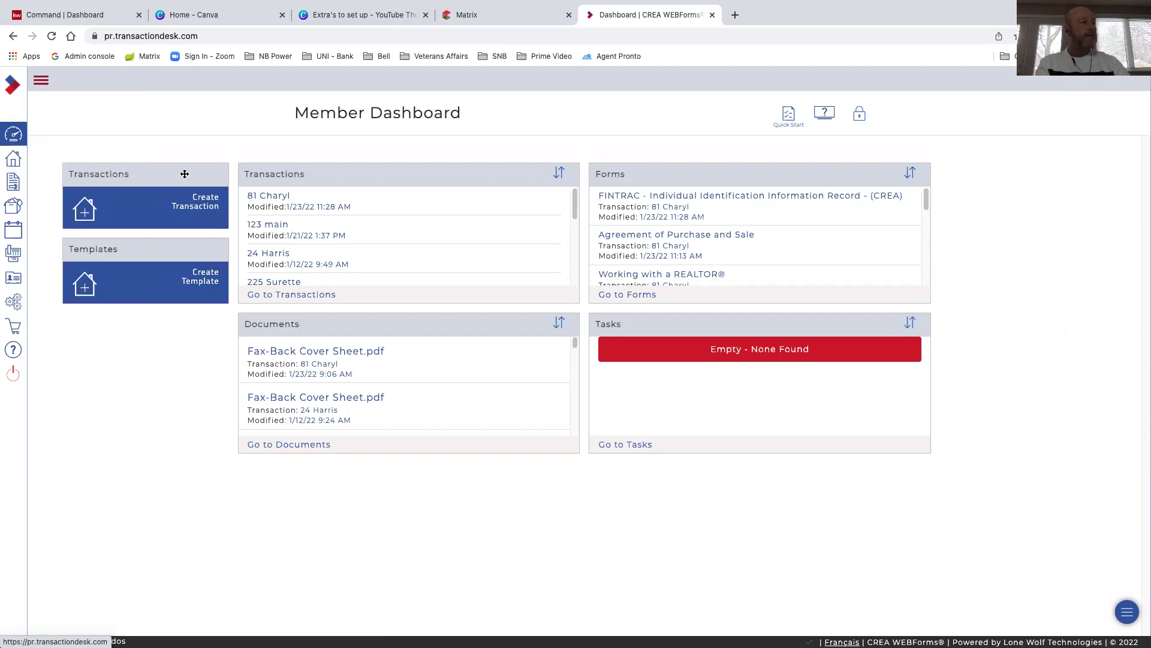
# Start a new transaction named '123 Main St.' using the Residential Listing Training template
pyautogui.click(203, 206)
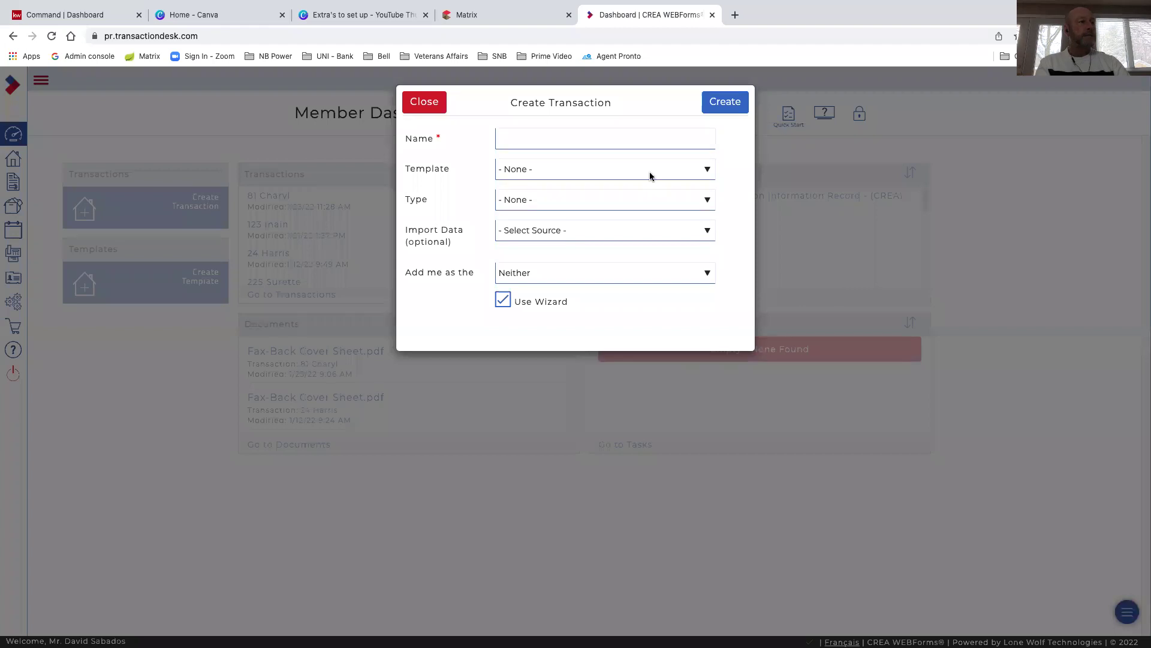
pyautogui.click(509, 135)
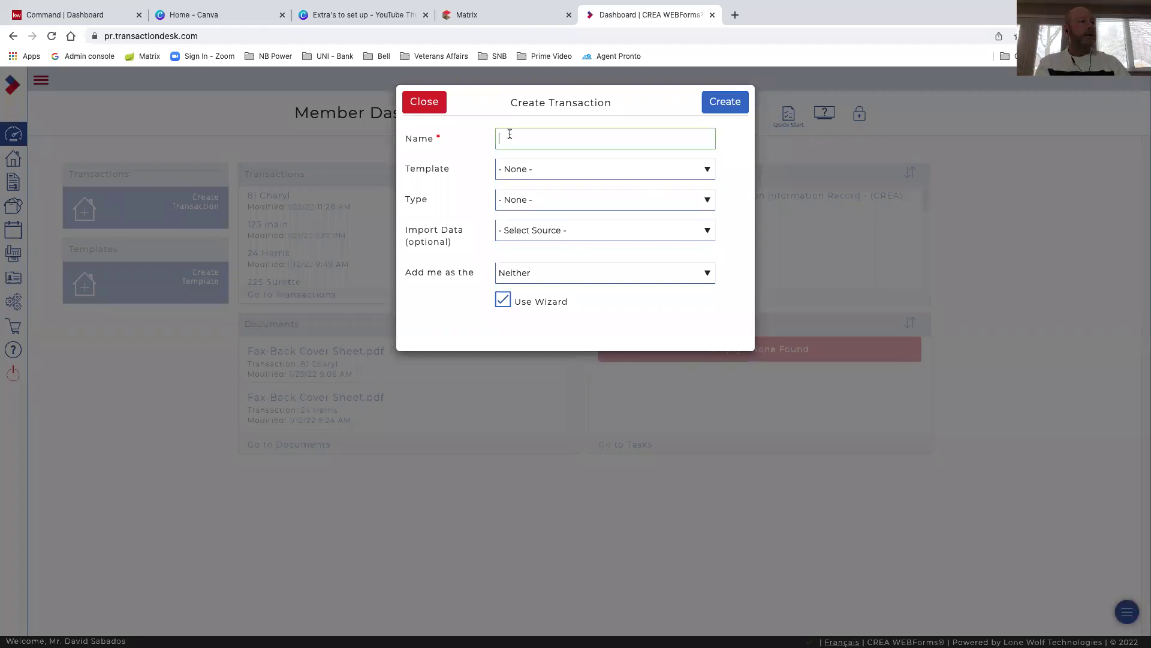
pyautogui.write('123 ')
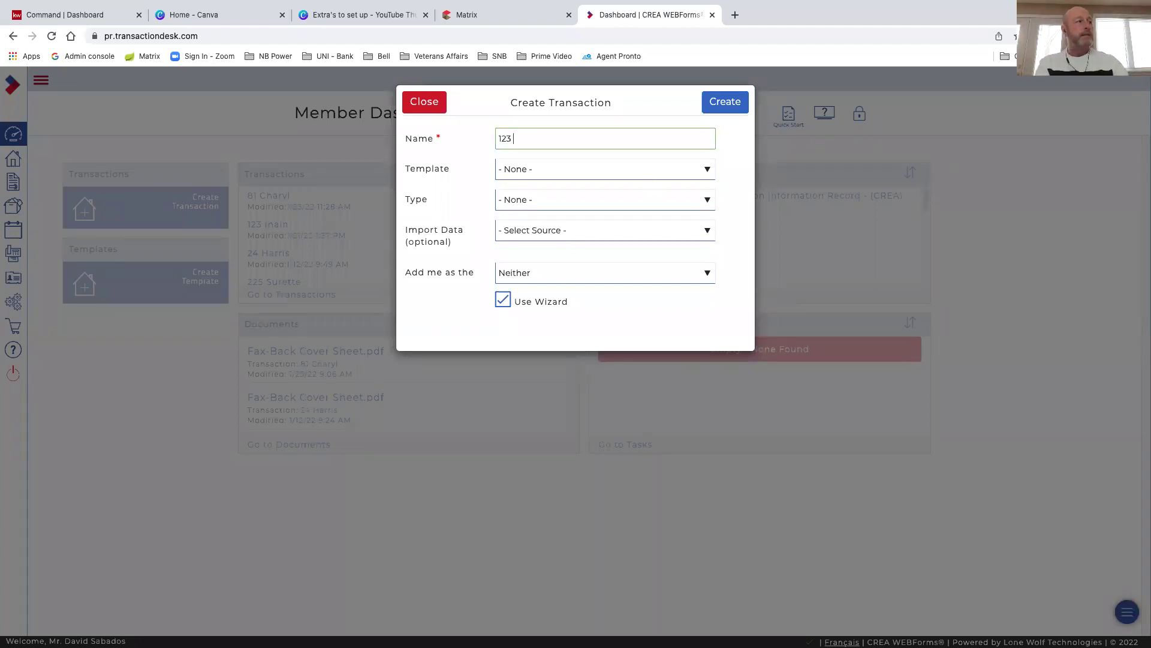
pyautogui.write('Main S')
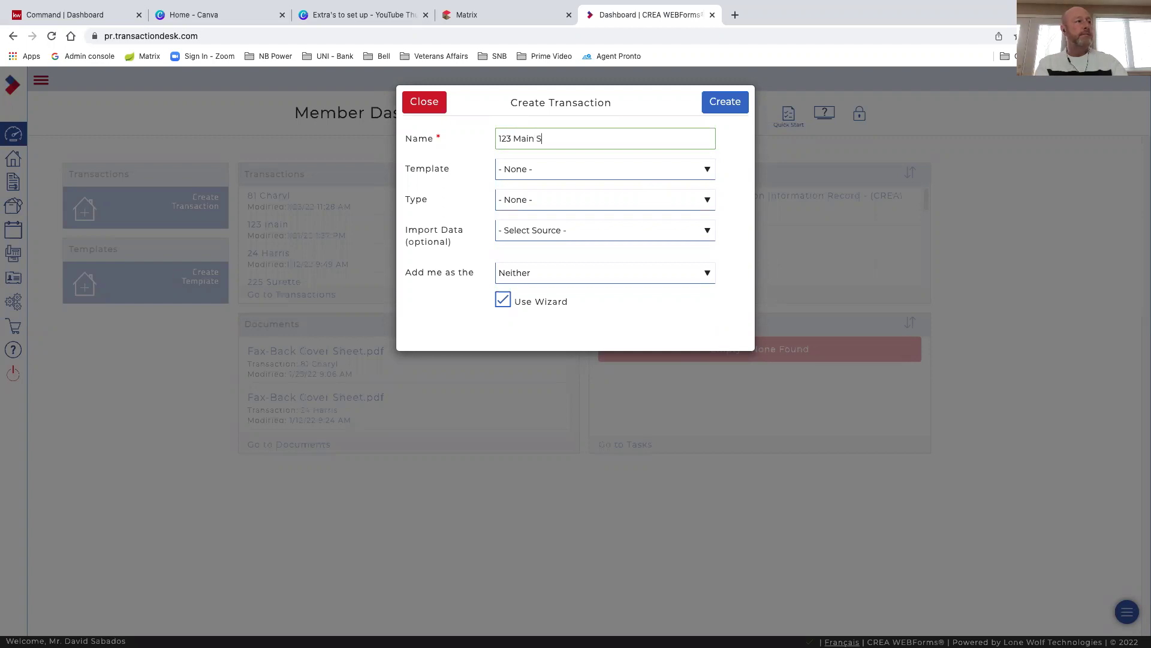
pyautogui.write('t.')
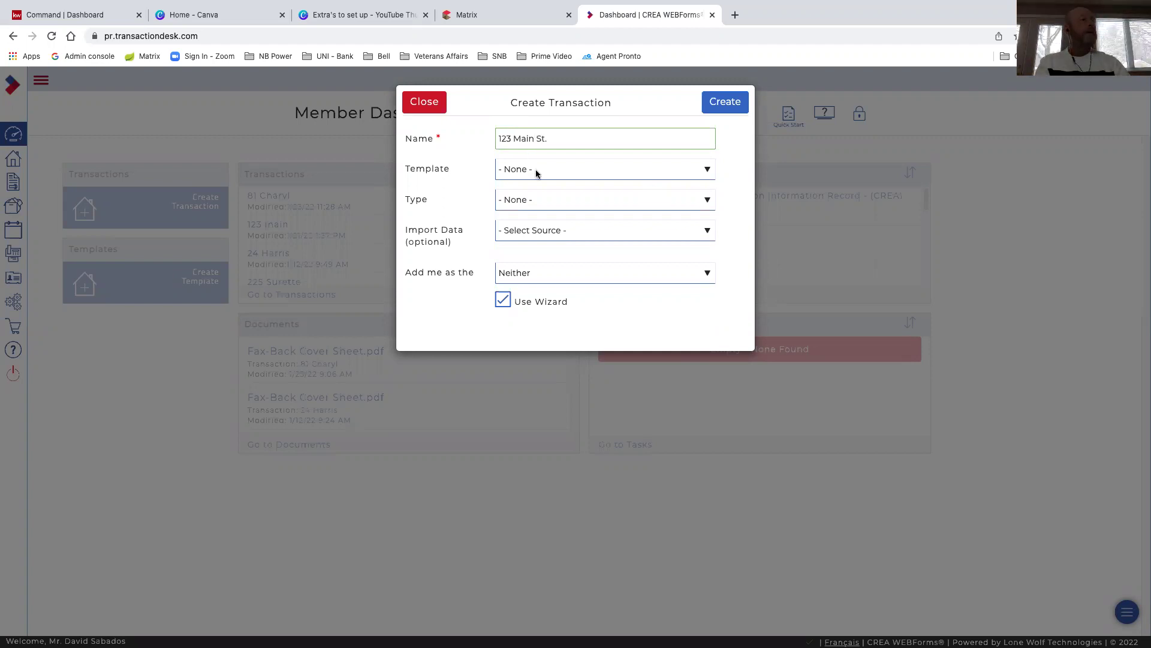
pyautogui.press('Tab')
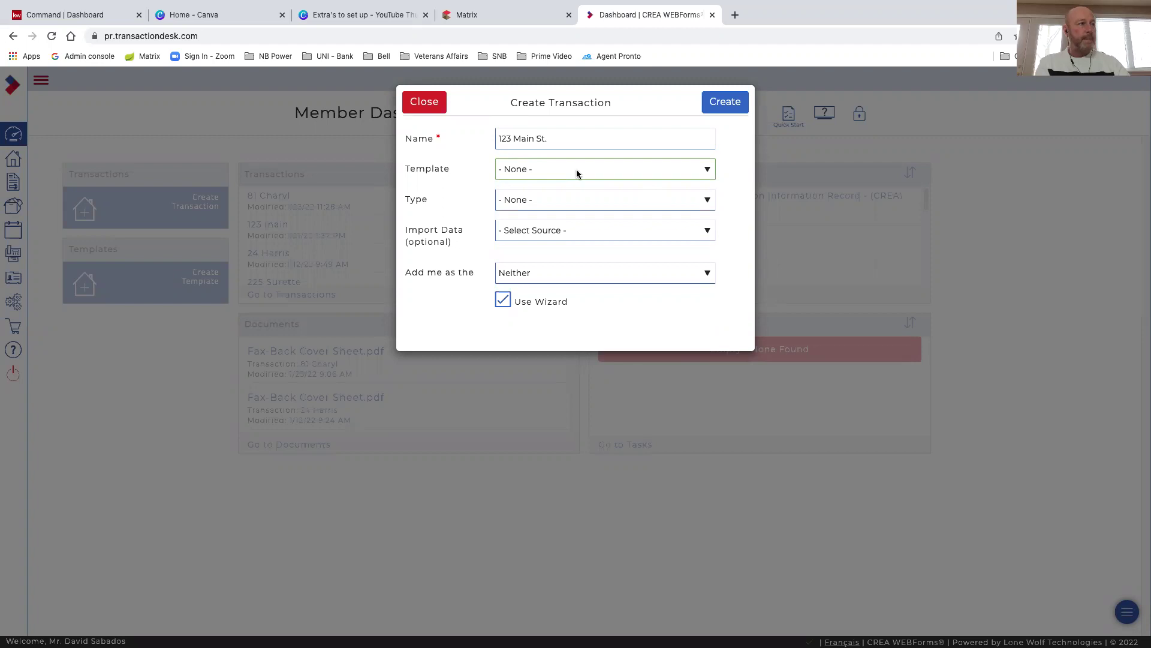
pyautogui.click(577, 174)
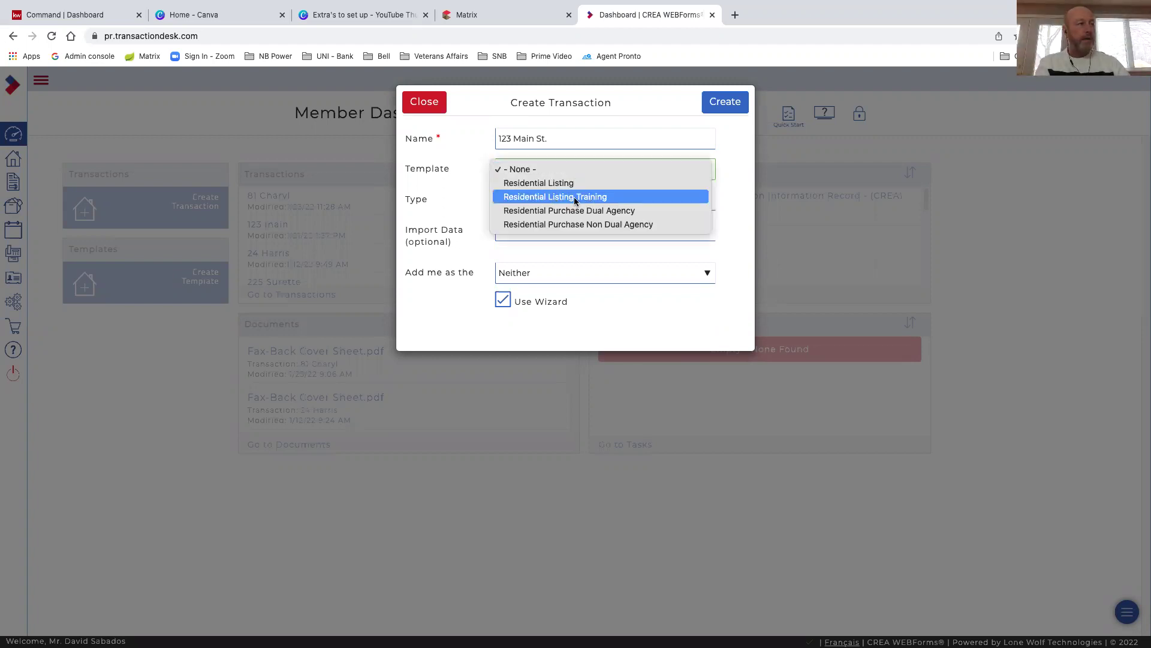
pyautogui.click(574, 197)
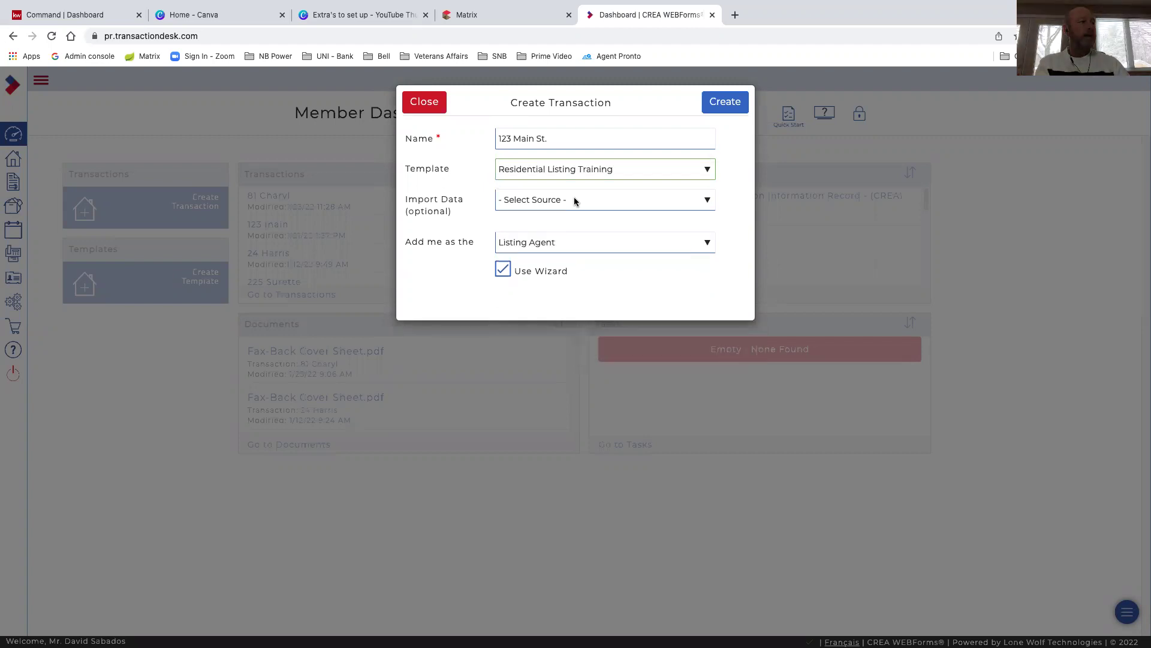
# Leave Import Data empty and keep Listing Agent as your role
pyautogui.click(709, 203)
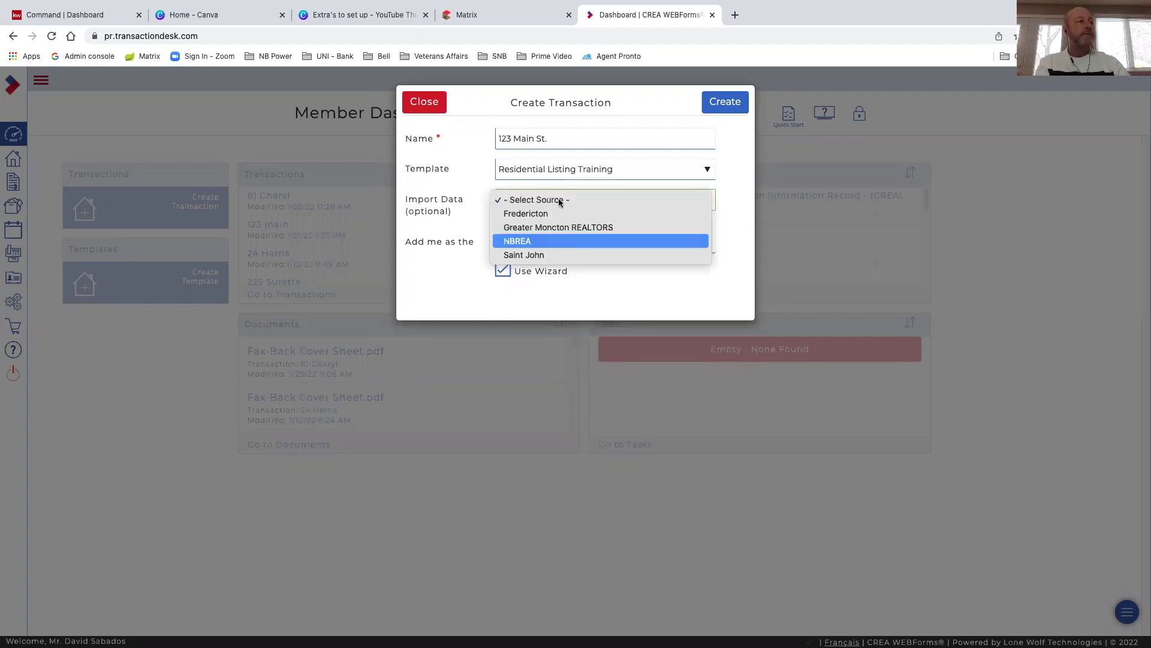
pyautogui.click(734, 217)
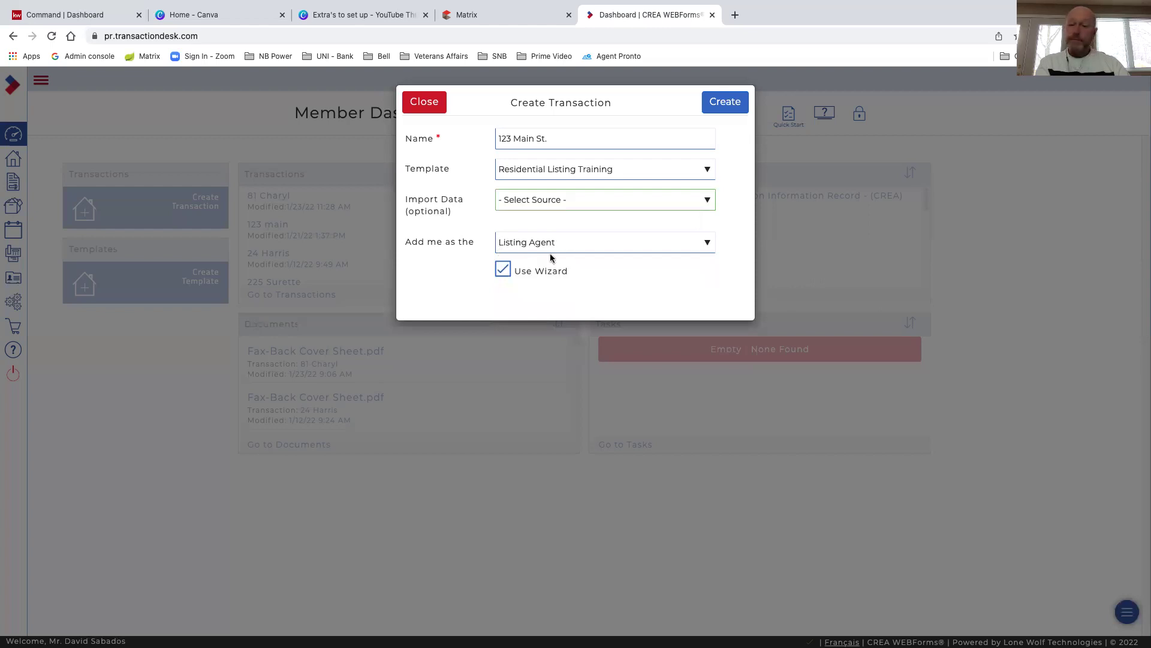
pyautogui.click(707, 243)
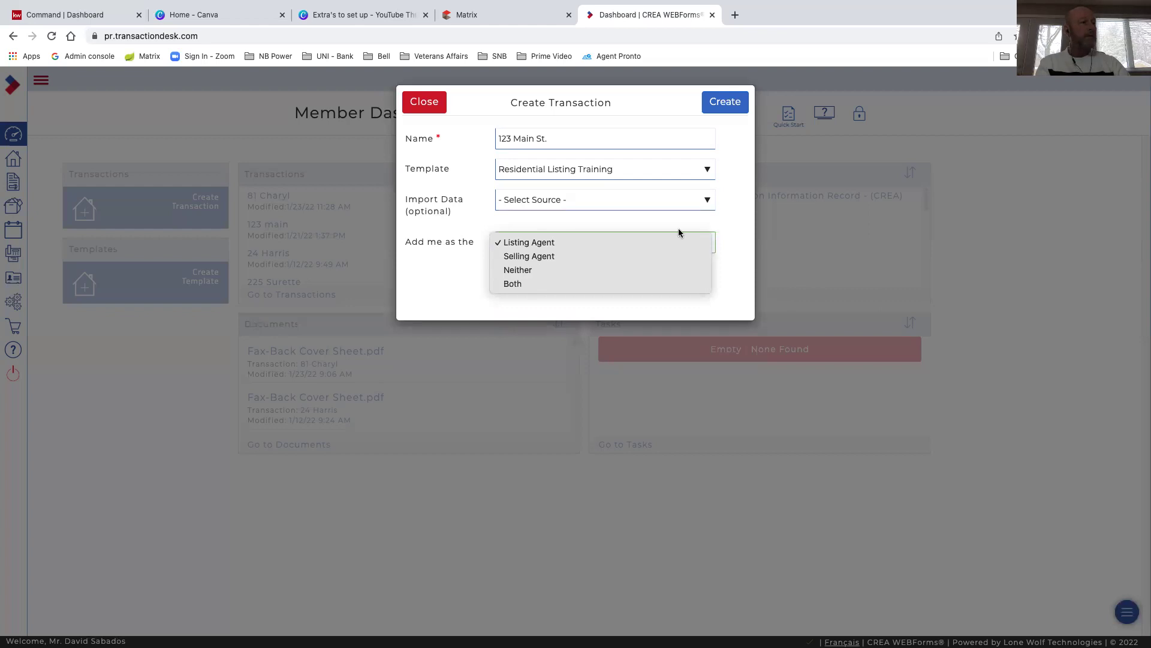
pyautogui.click(731, 237)
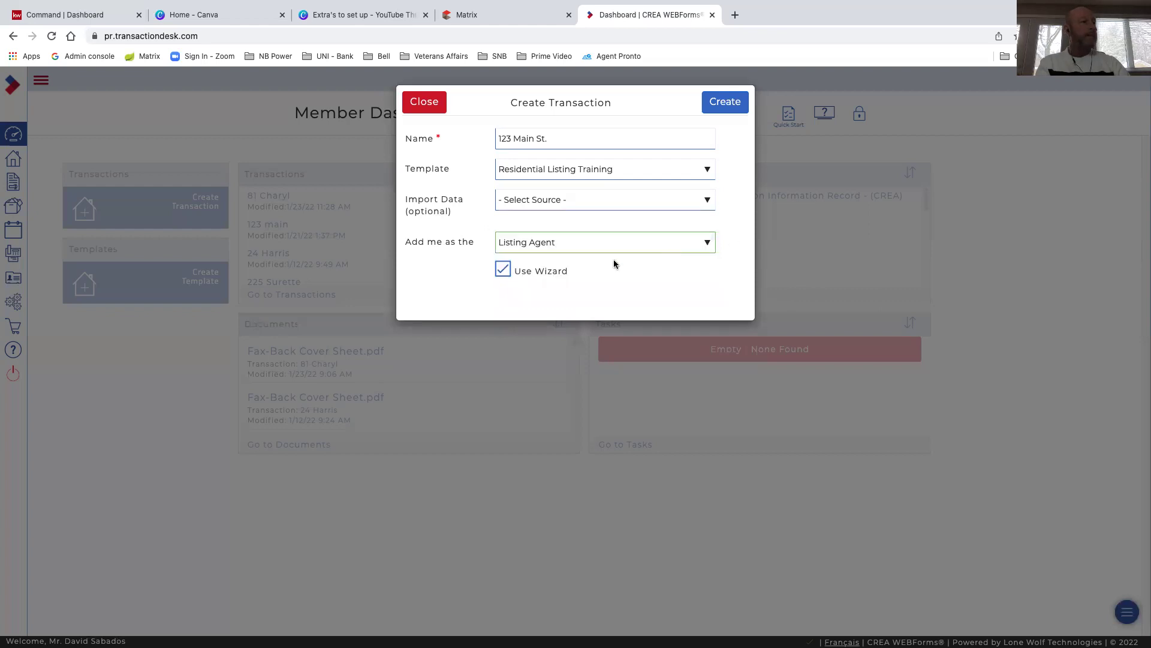
pyautogui.click(723, 106)
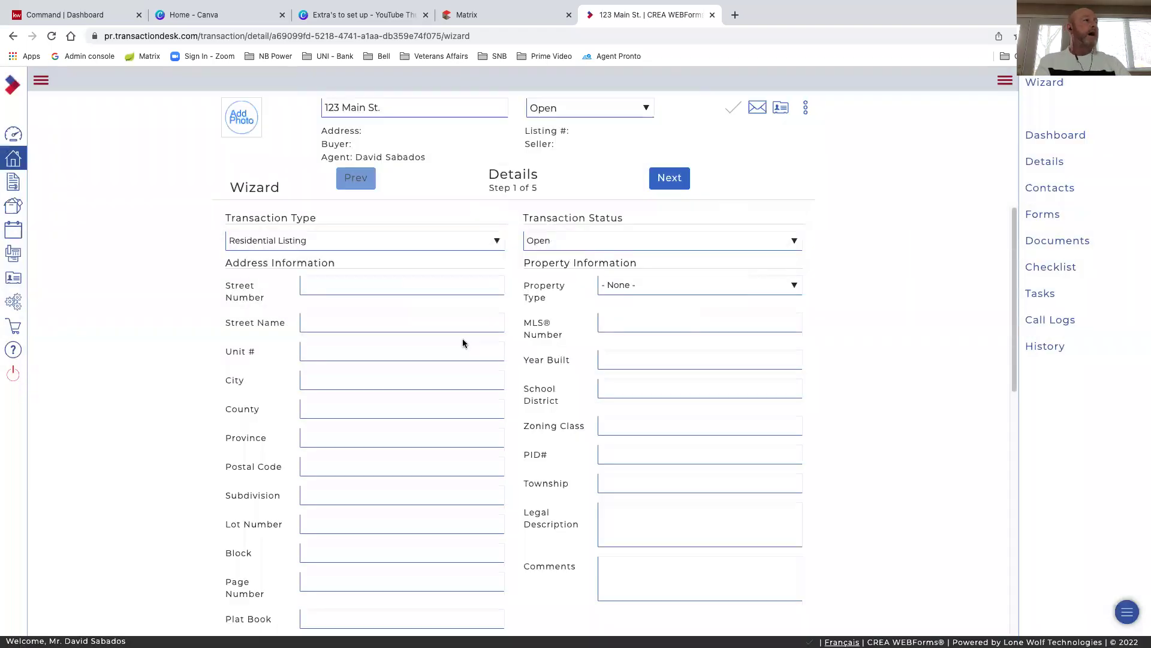
pyautogui.scroll(-2, 452, 312)
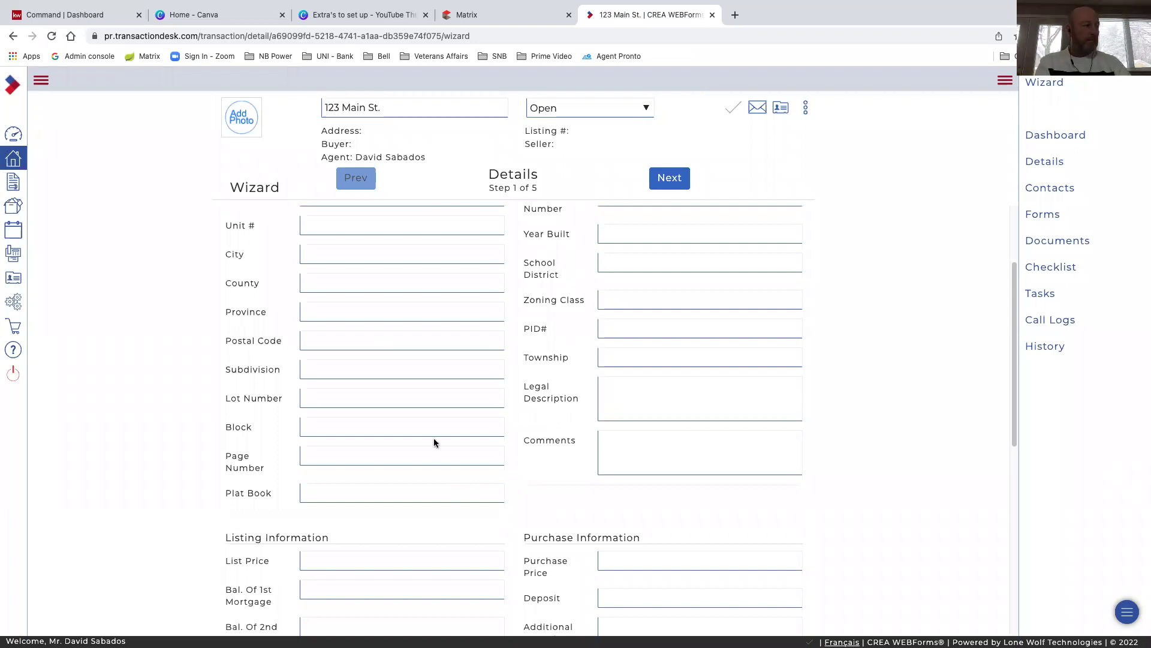
pyautogui.scroll(-4, 434, 443)
pyautogui.scroll(2, 434, 442)
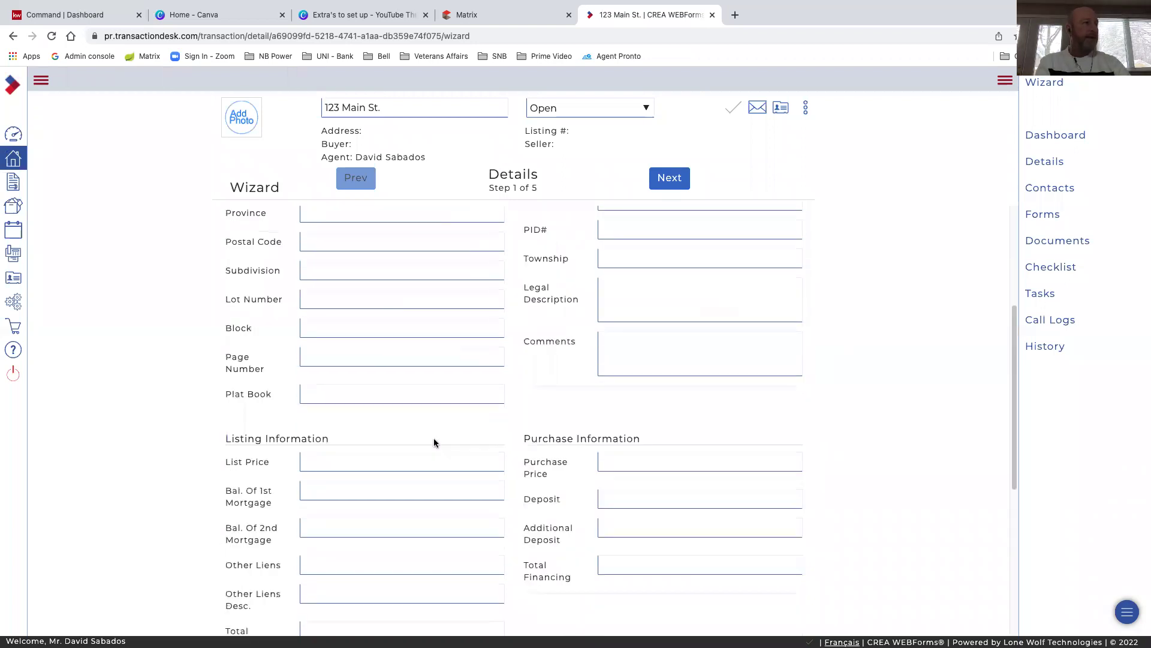
pyautogui.scroll(3, 434, 443)
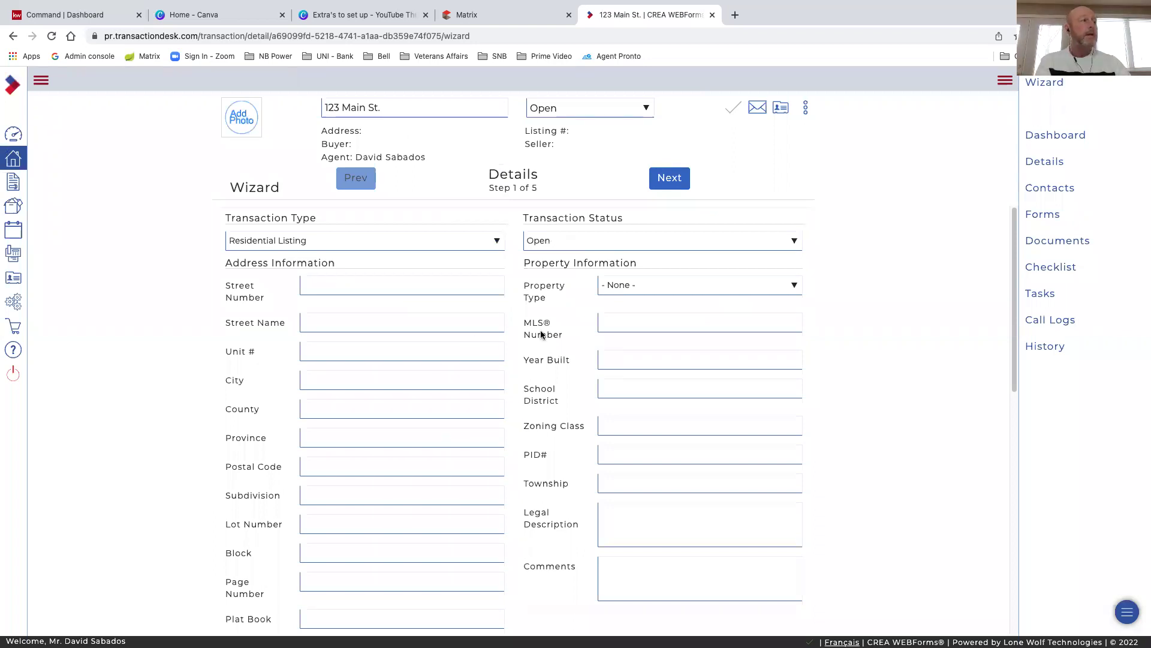
pyautogui.click(672, 182)
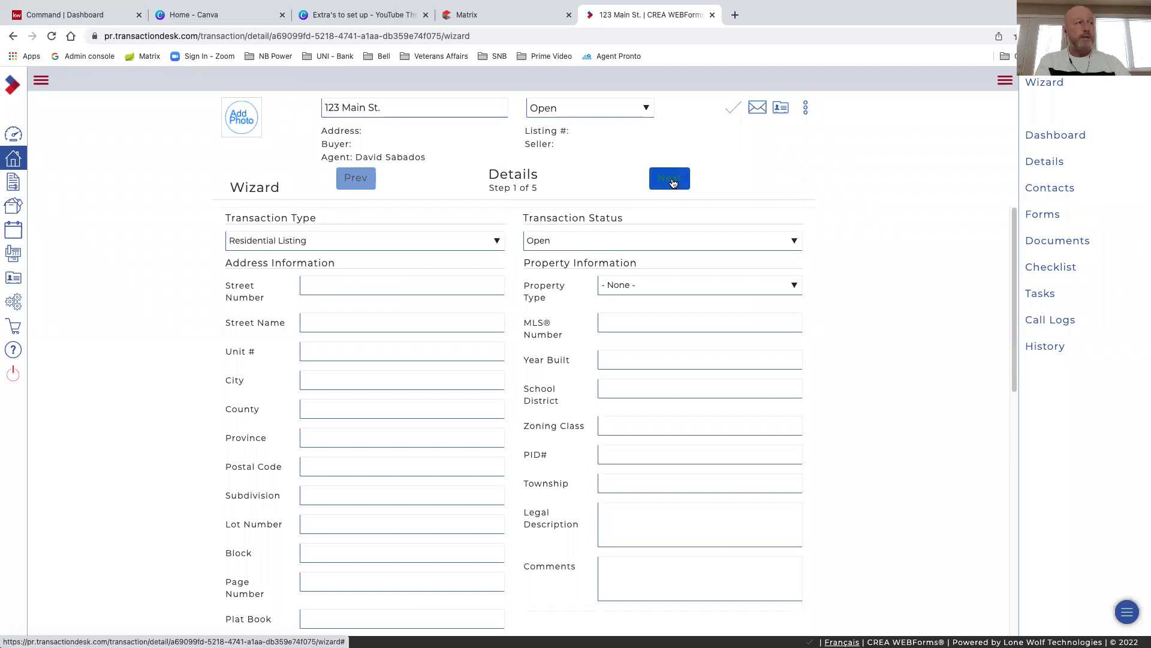
# Advance the 123 Main St. wizard past Details, Transaction Dates and Contacts to step 4, Forms
pyautogui.click(672, 182)
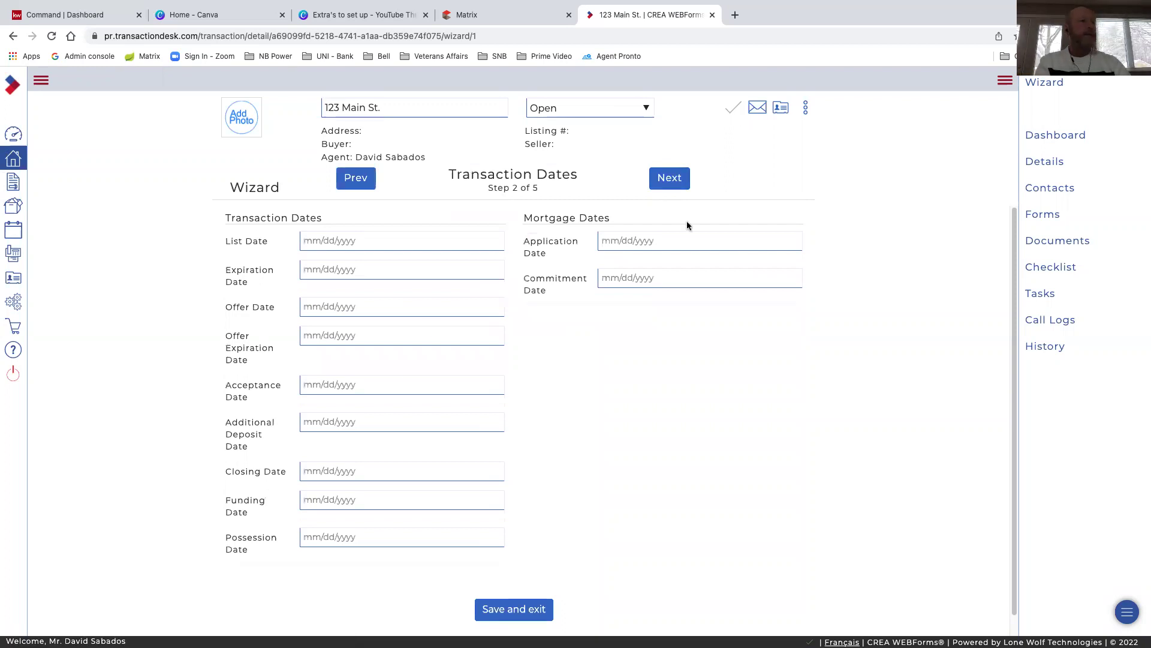
pyautogui.click(670, 183)
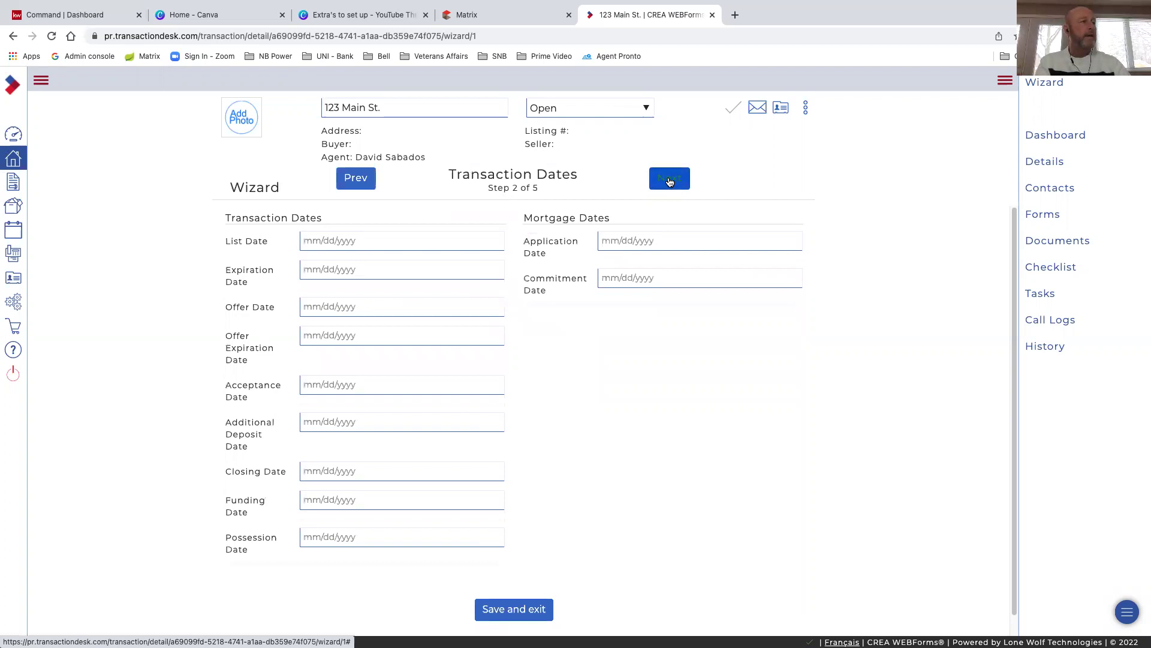
pyautogui.click(670, 182)
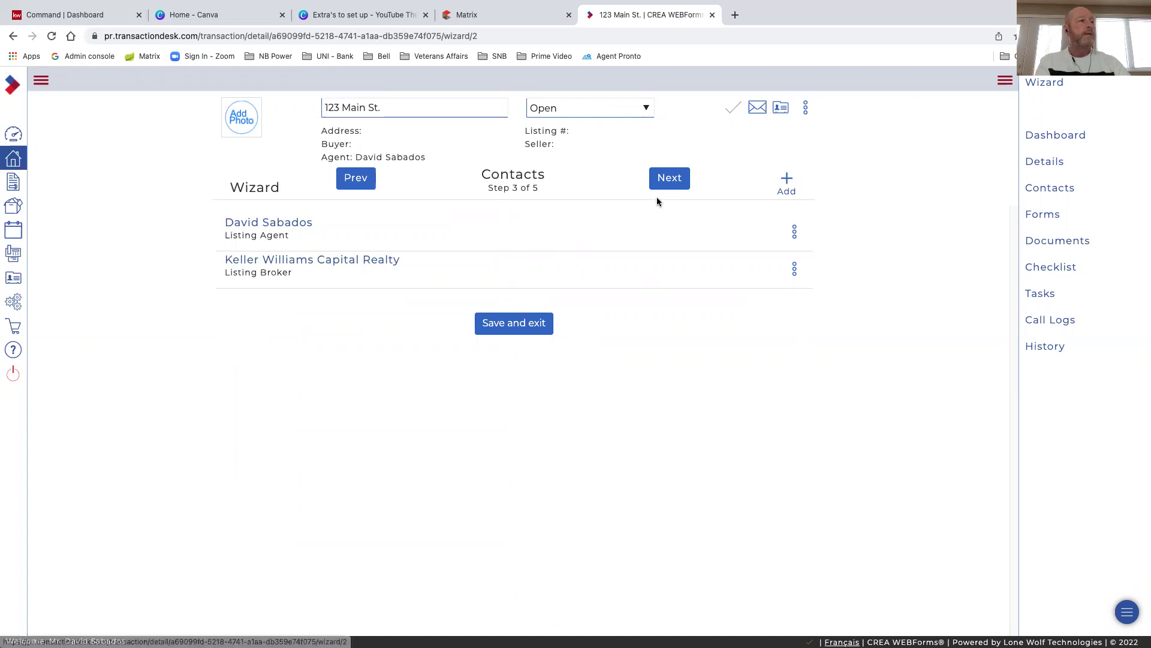
pyautogui.click(670, 179)
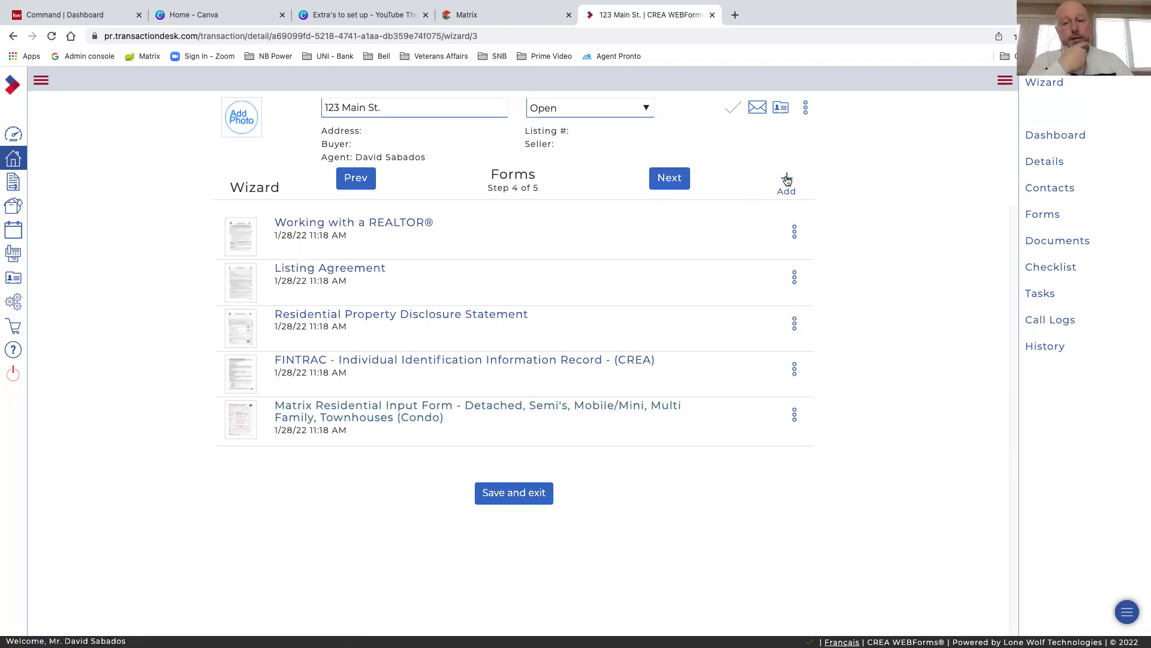
pyautogui.click(787, 180)
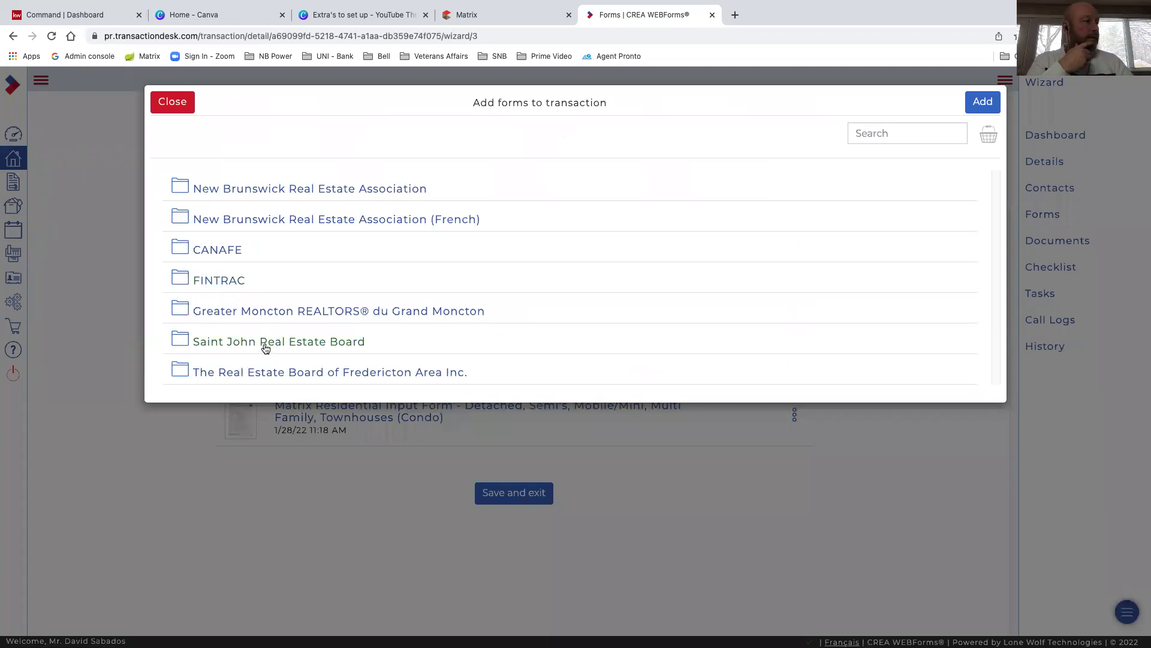
pyautogui.click(268, 313)
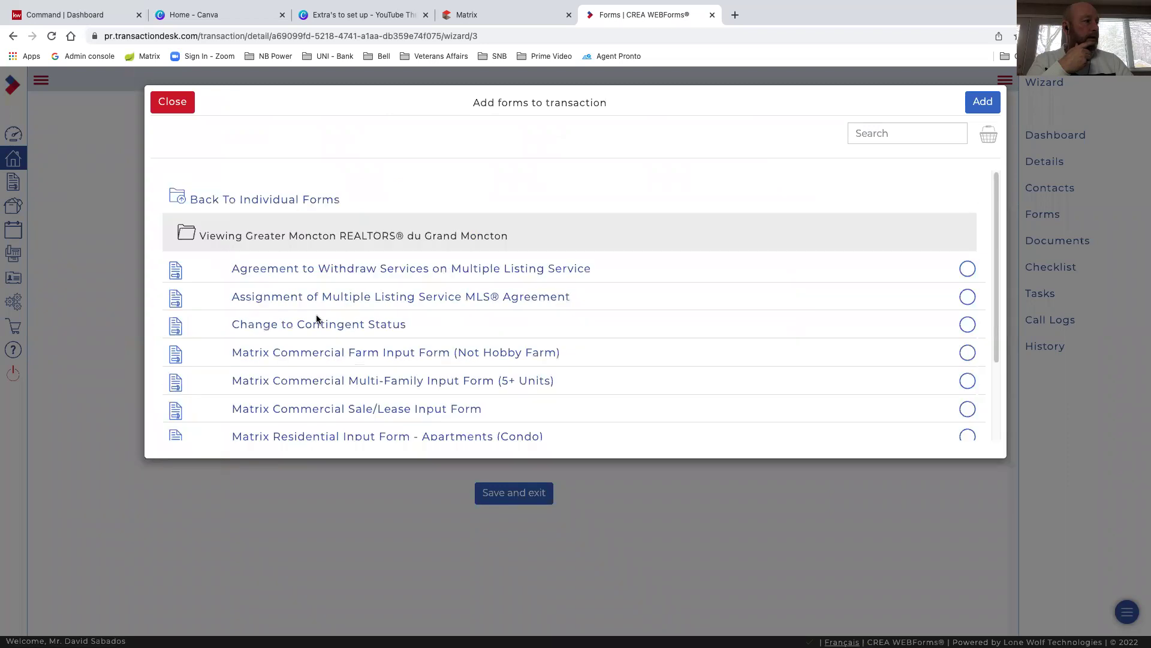
pyautogui.scroll(-1, 327, 342)
pyautogui.scroll(-2, 327, 337)
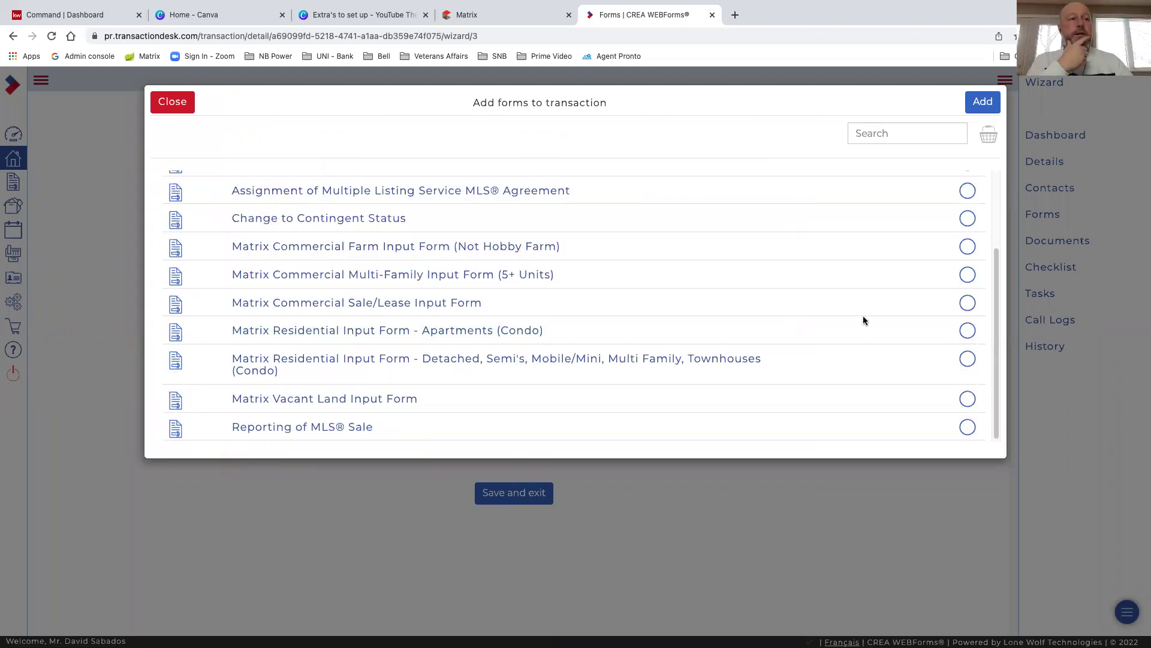
pyautogui.click(967, 331)
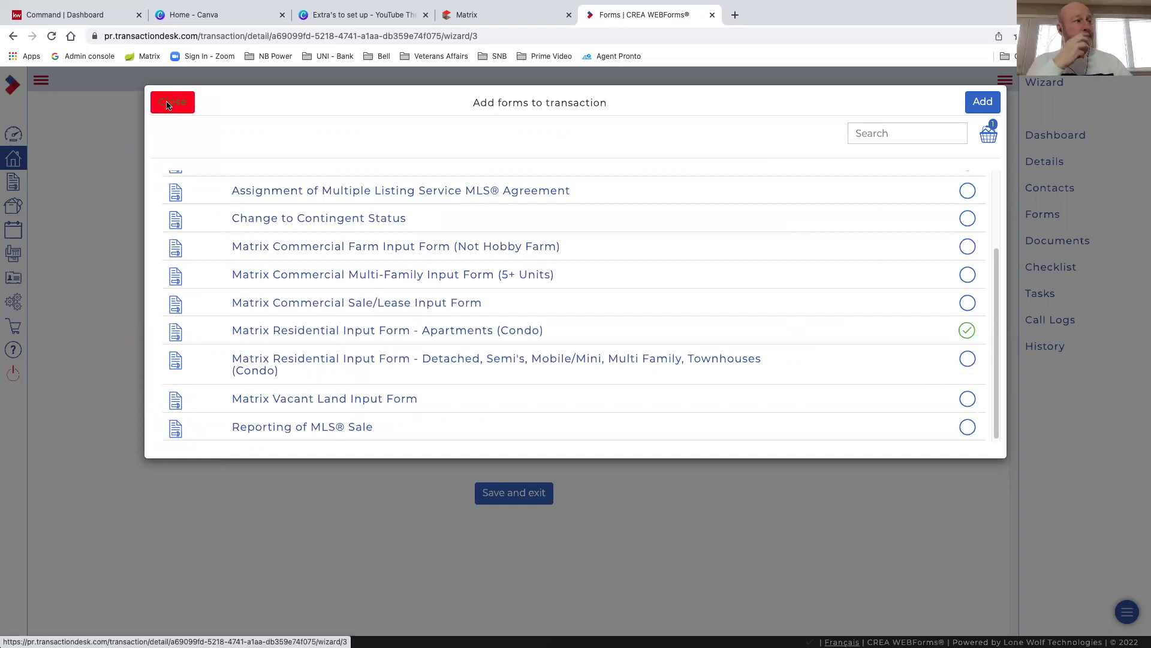
pyautogui.click(168, 106)
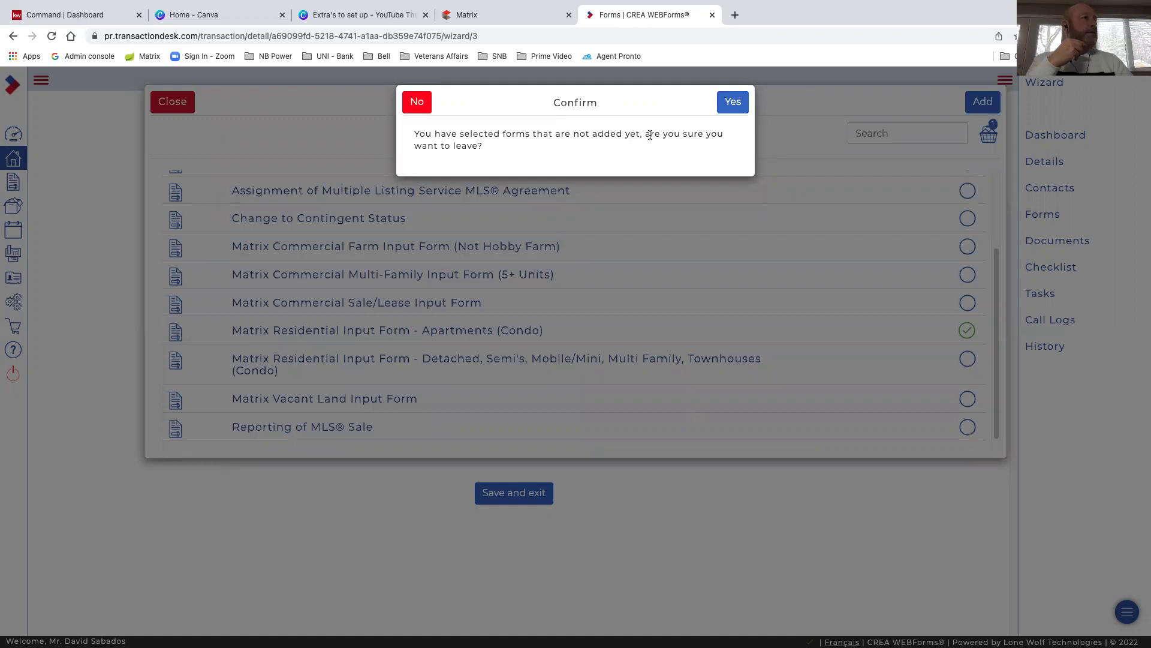
pyautogui.click(734, 103)
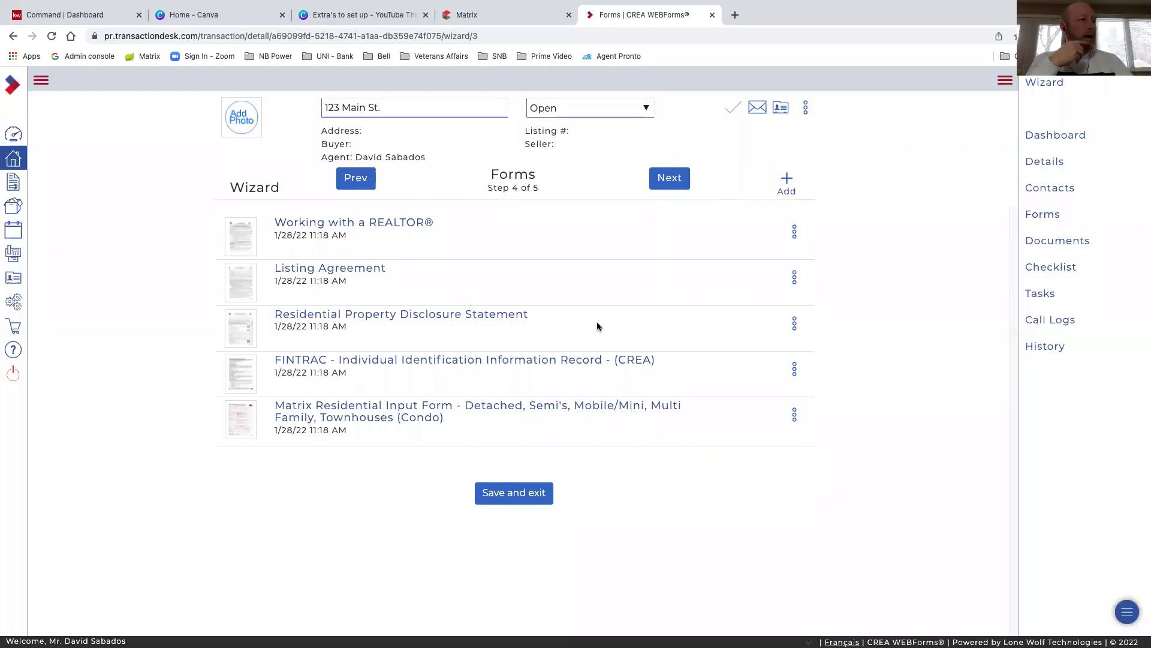
# Finish the wizard after the Documents step and review the dashboard's forms and Fax-Back Cover Sheet.pdf
pyautogui.click(668, 182)
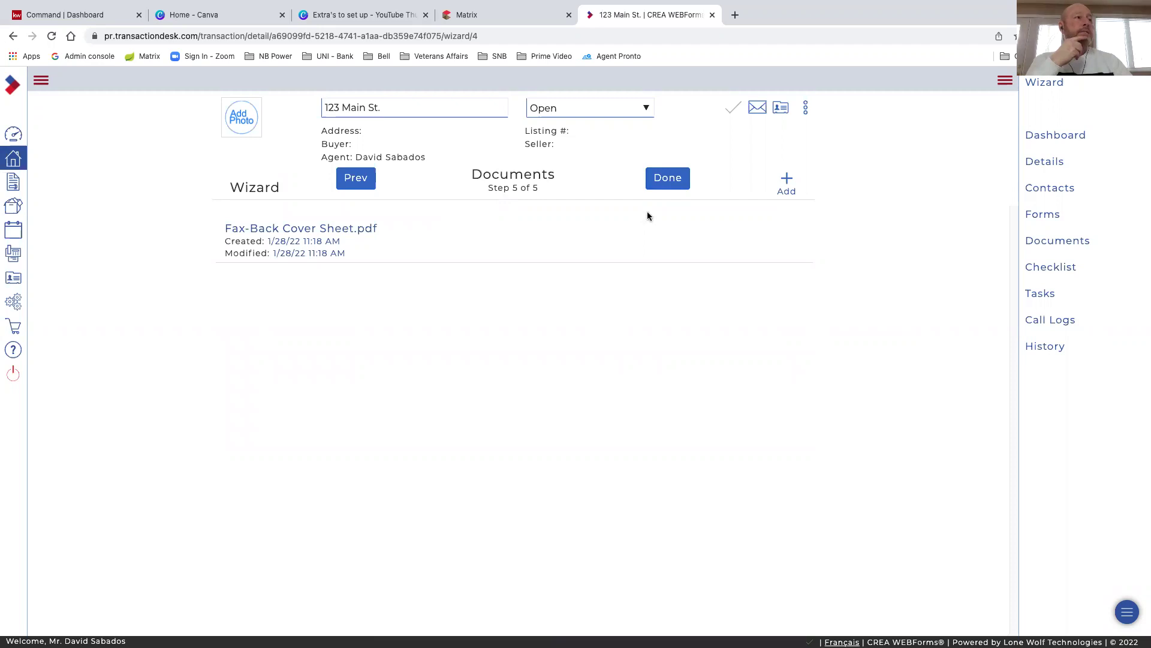
pyautogui.click(667, 181)
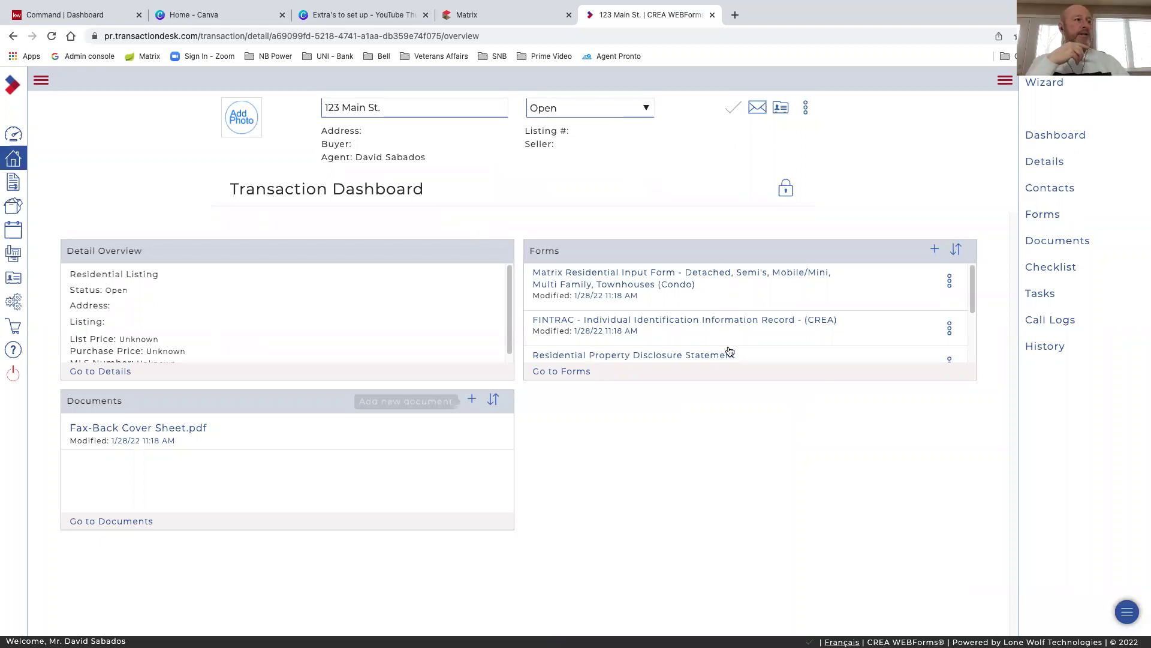
pyautogui.scroll(-1, 687, 308)
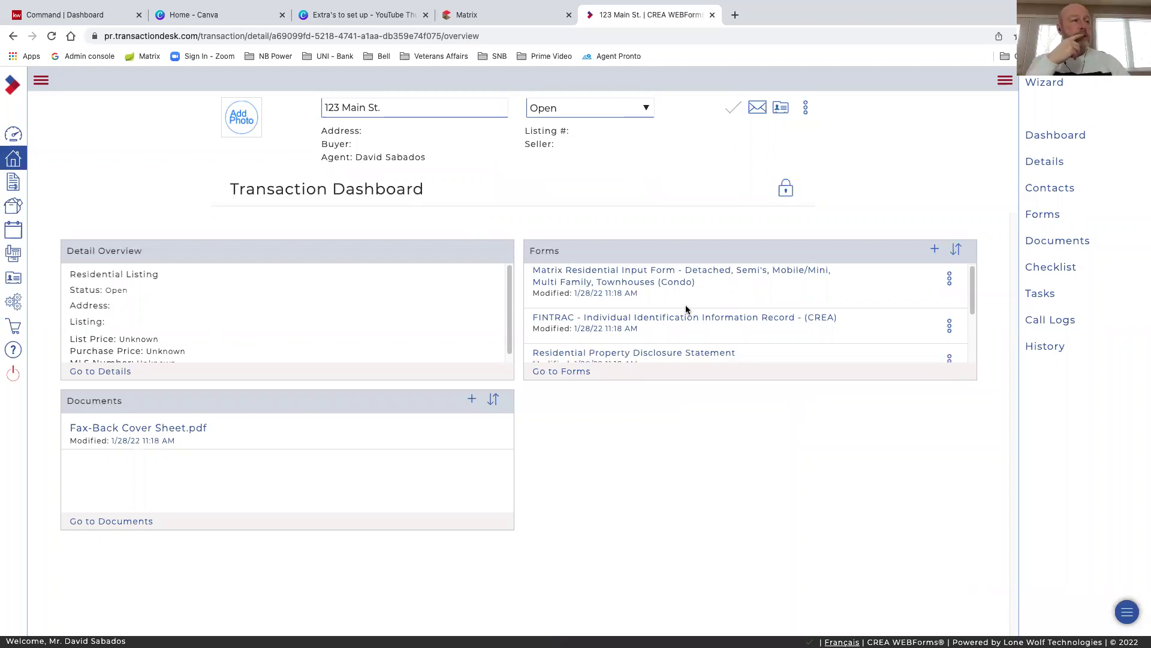
pyautogui.scroll(-3, 686, 309)
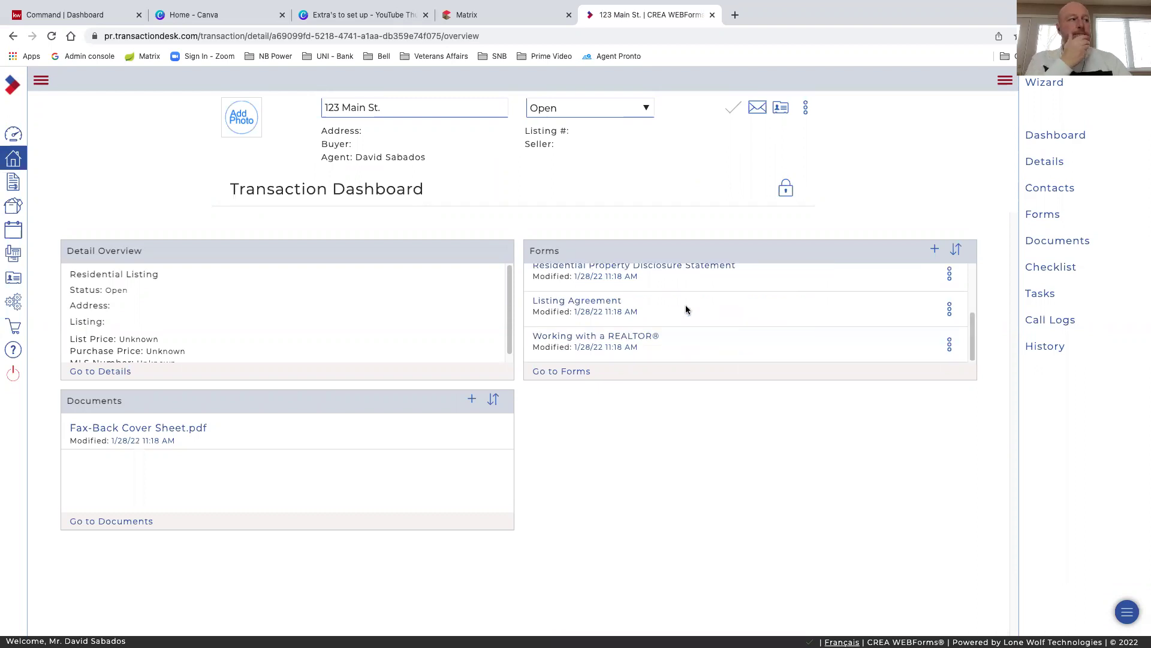
# Open Working with a REALTOR® and check the page 2 Acknowledgement lists the realtor and Keller Williams Capital Realty
pyautogui.click(586, 337)
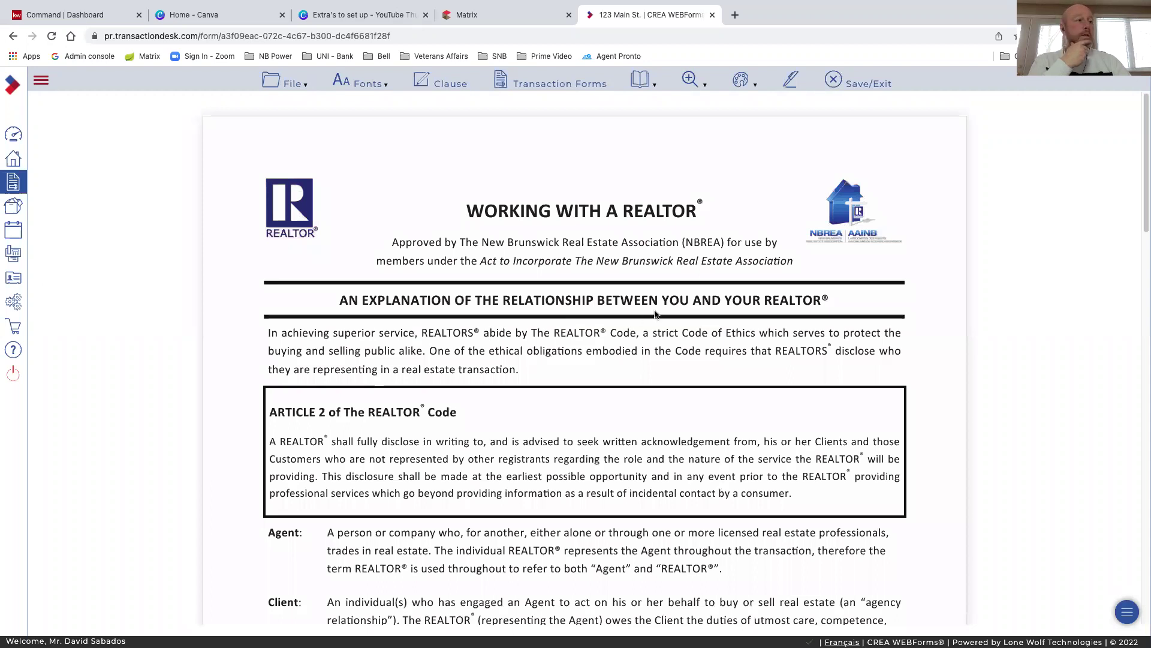
pyautogui.scroll(-2, 655, 313)
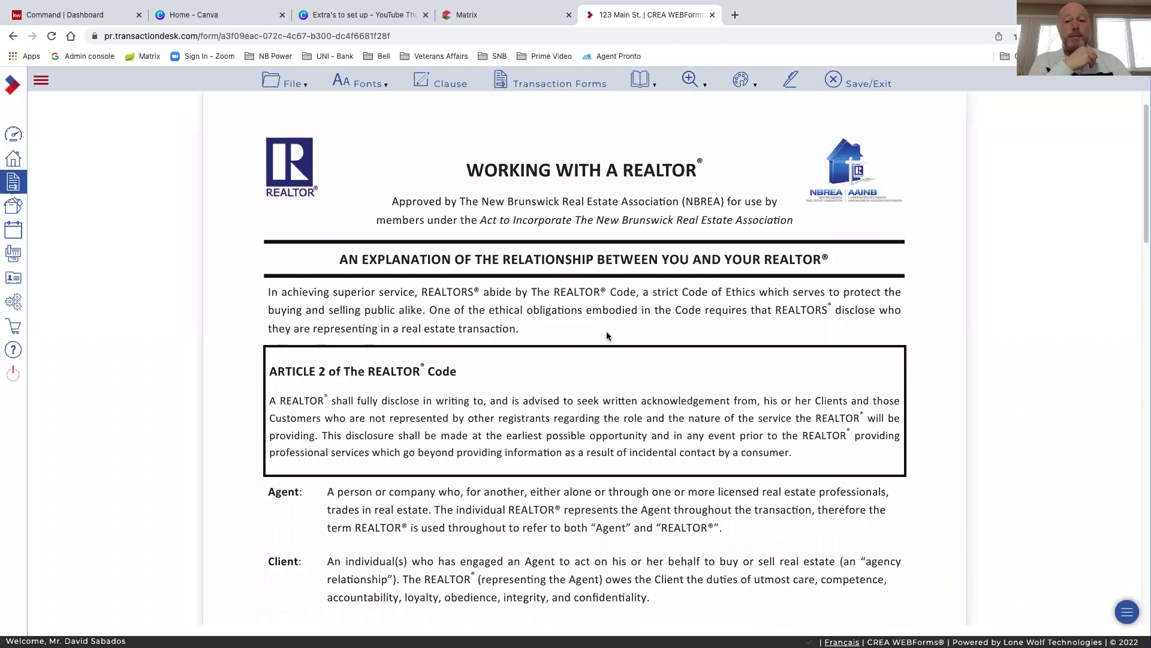
pyautogui.scroll(-1, 606, 331)
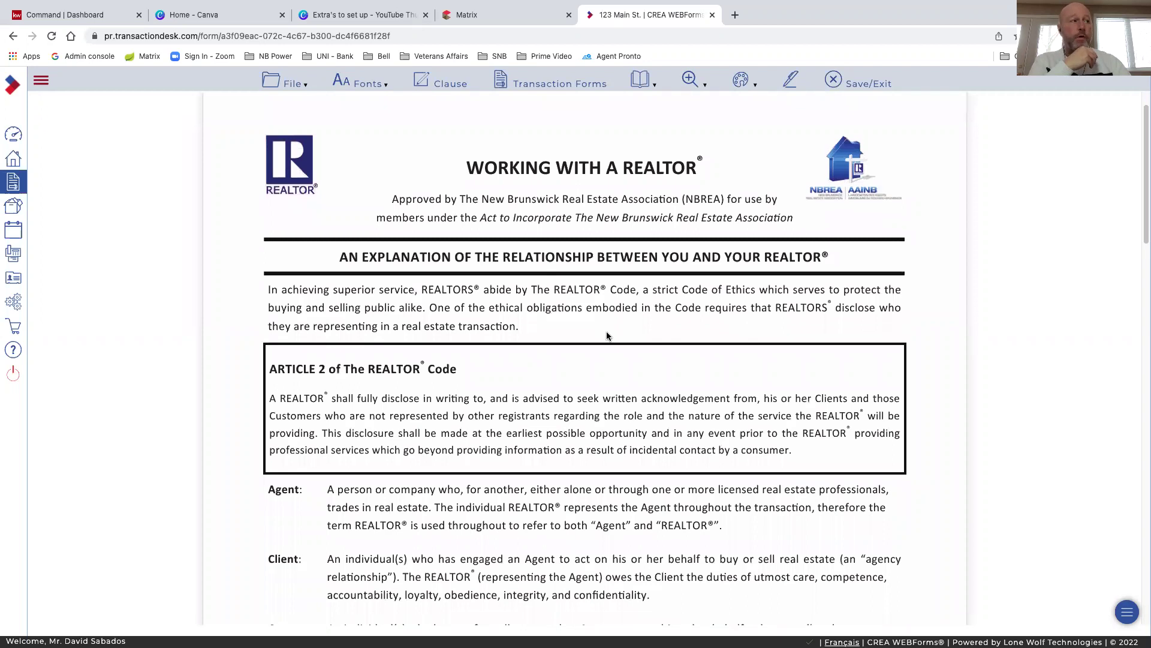
pyautogui.scroll(-3, 606, 336)
pyautogui.scroll(-2, 606, 336)
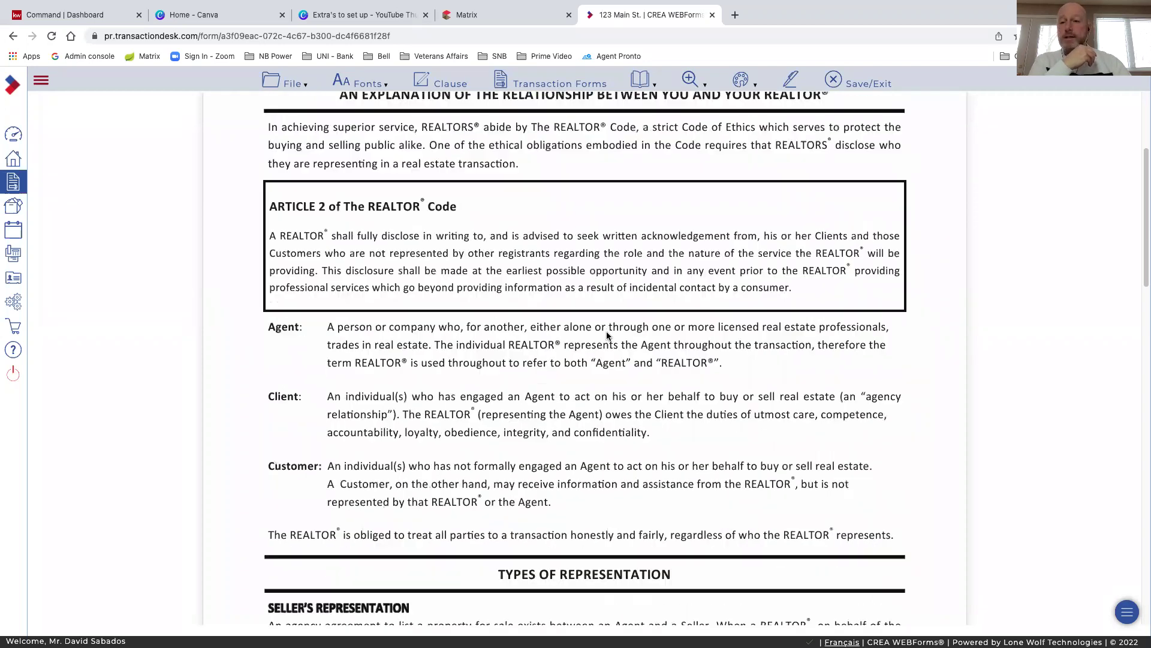
pyautogui.scroll(-1, 607, 336)
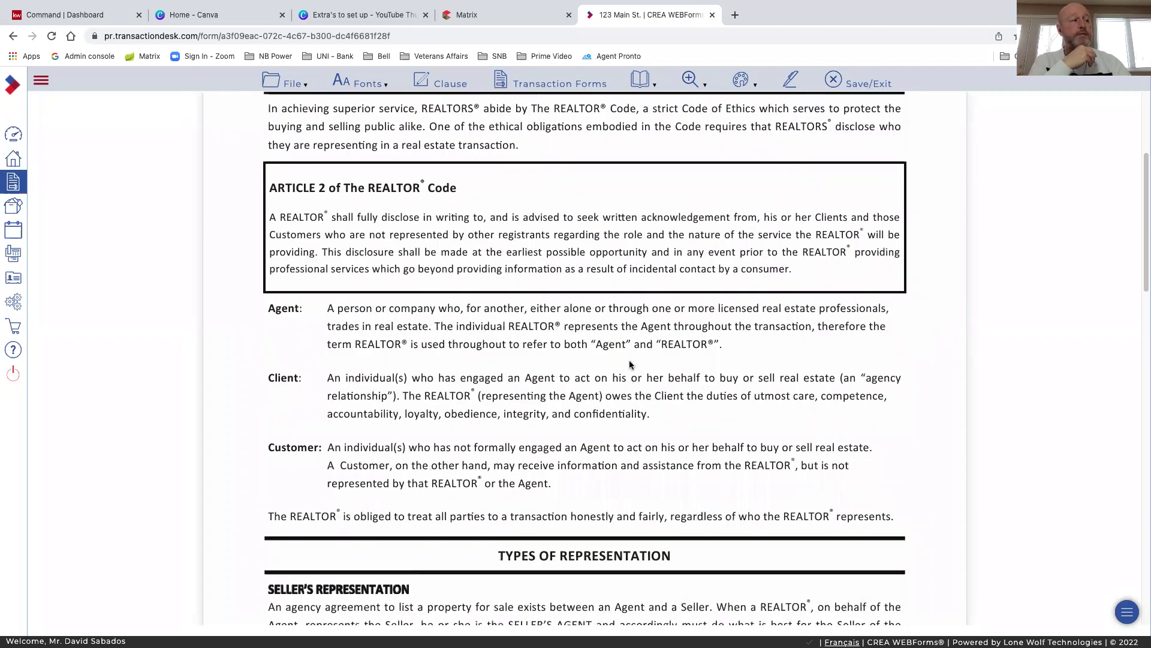
pyautogui.scroll(-1, 630, 364)
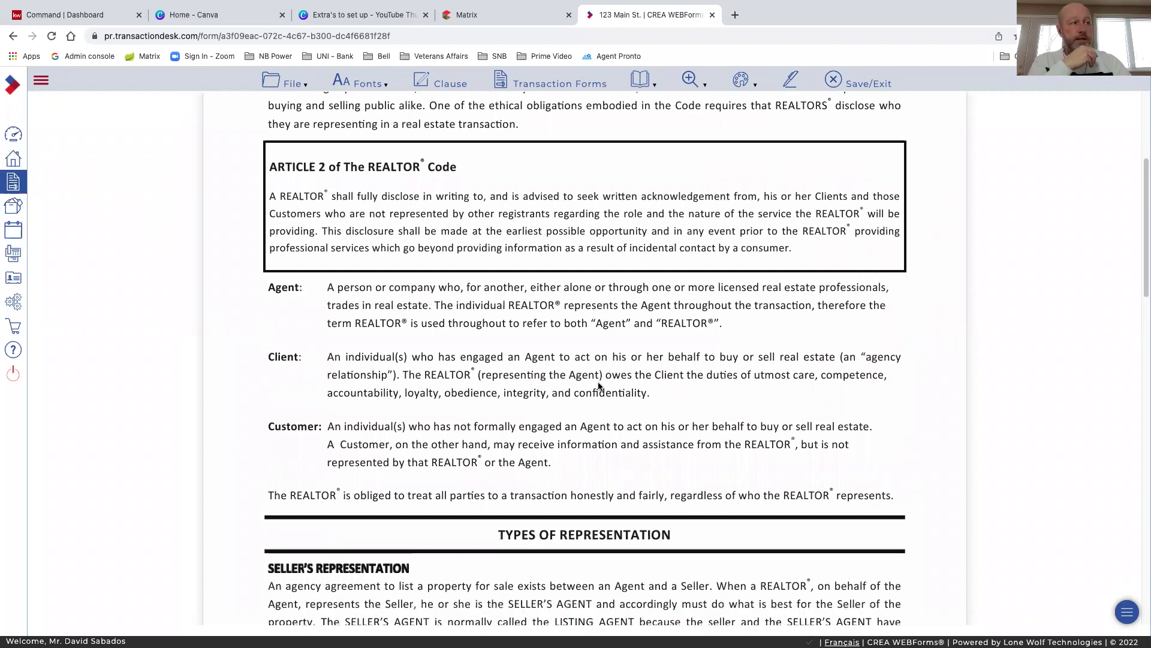
pyautogui.scroll(-3, 630, 389)
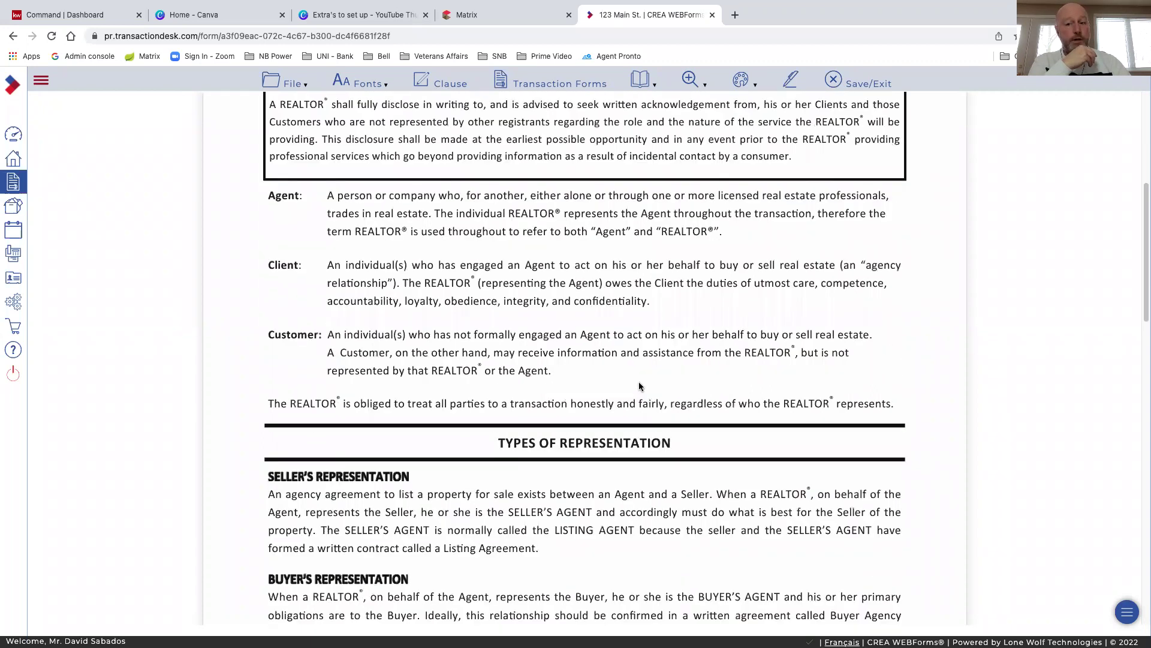
pyautogui.scroll(-7, 603, 369)
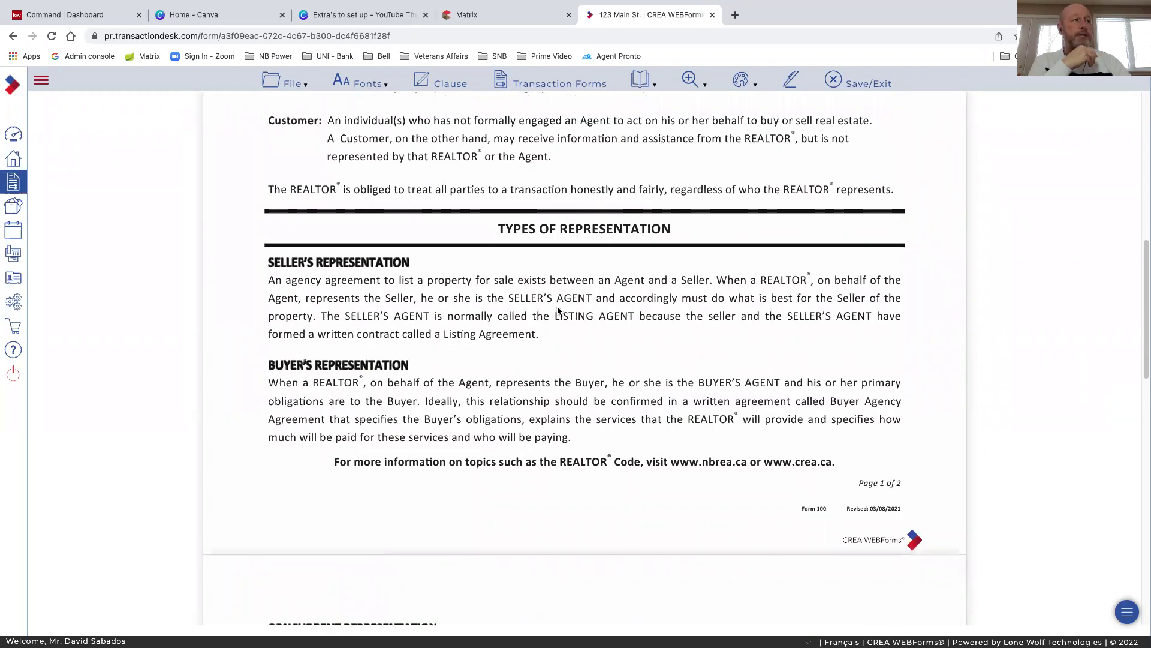
pyautogui.scroll(-8, 555, 312)
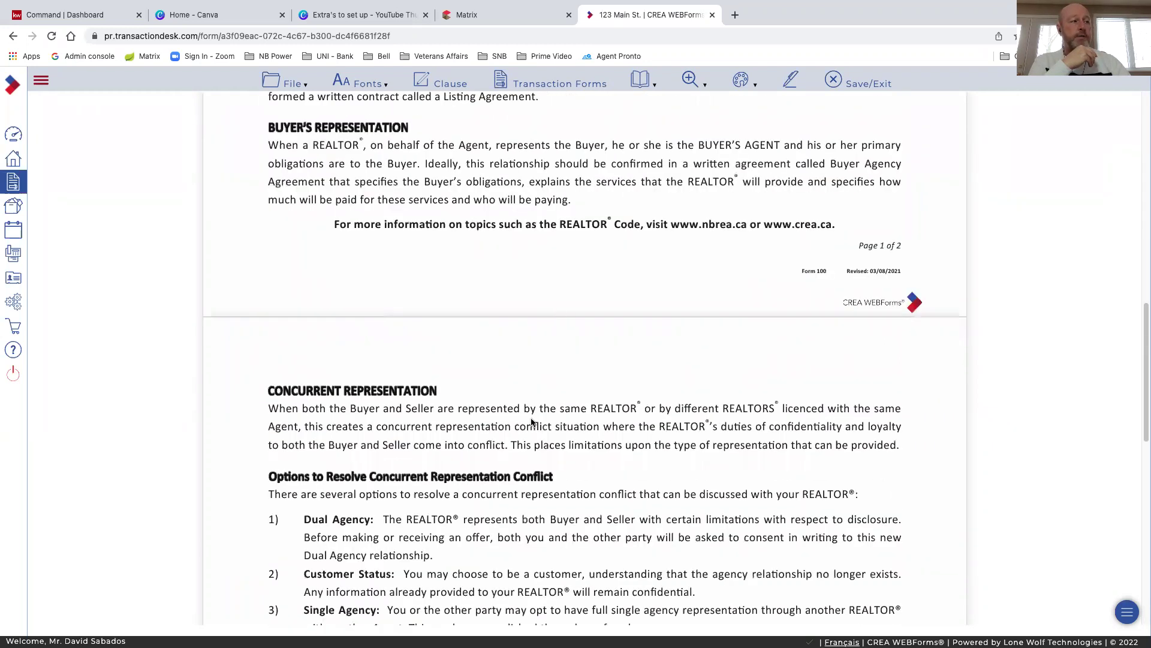
pyautogui.scroll(-5, 533, 423)
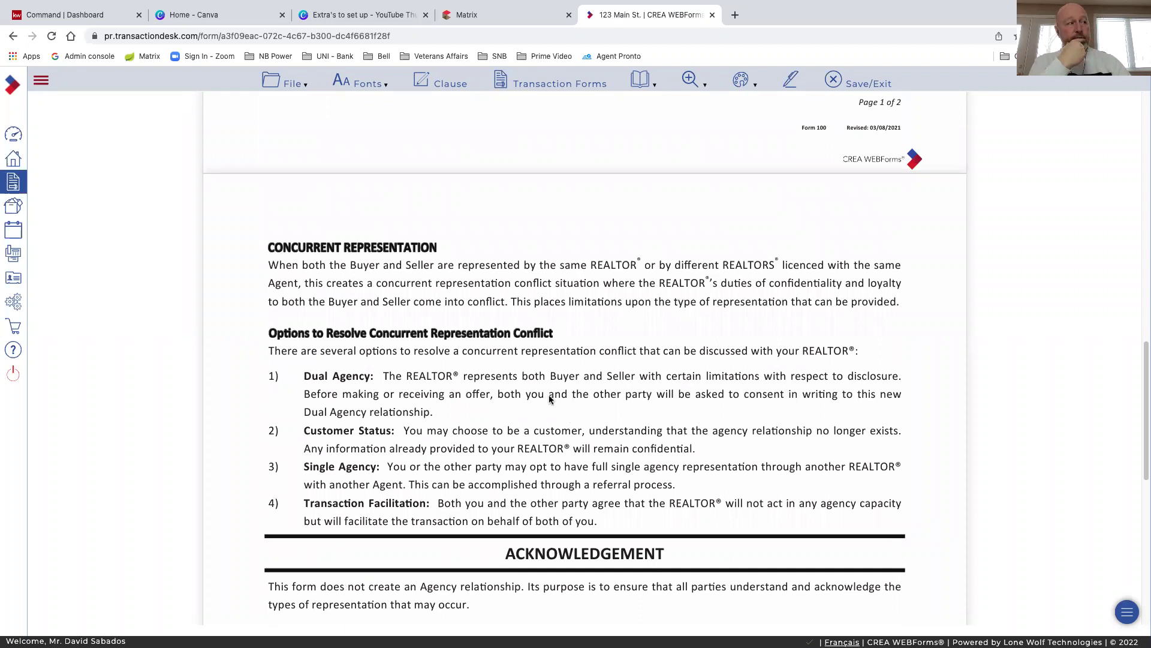
pyautogui.scroll(-1, 325, 394)
pyautogui.scroll(-1, 477, 430)
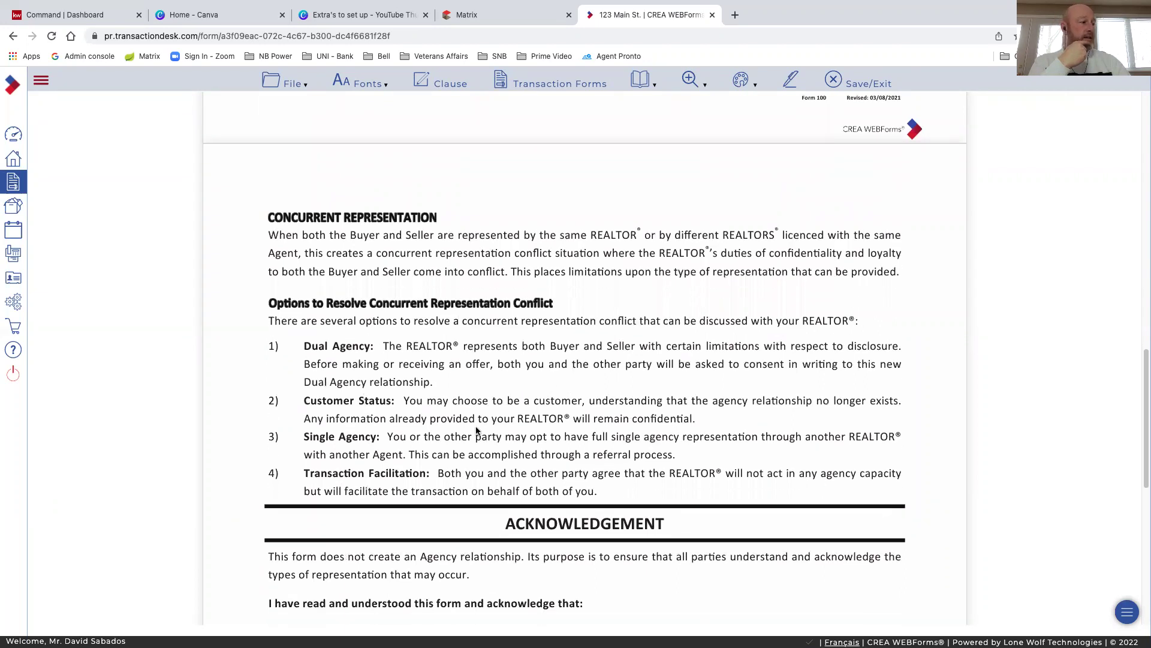
pyautogui.scroll(-3, 477, 431)
pyautogui.scroll(-1, 476, 426)
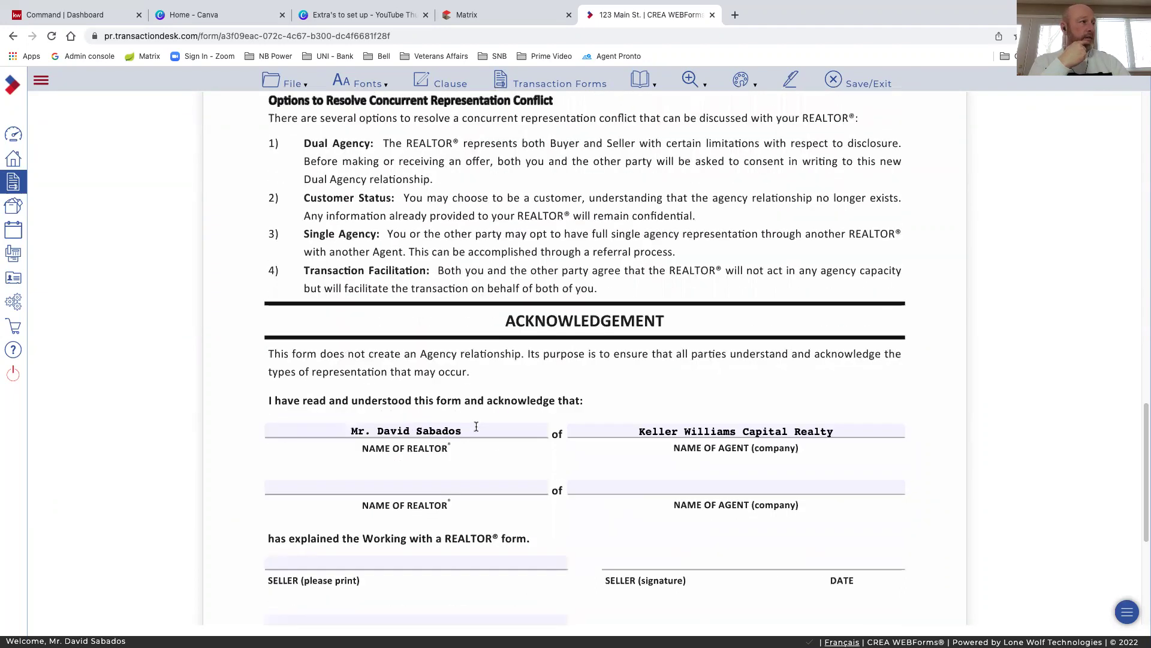
pyautogui.scroll(3, 420, 366)
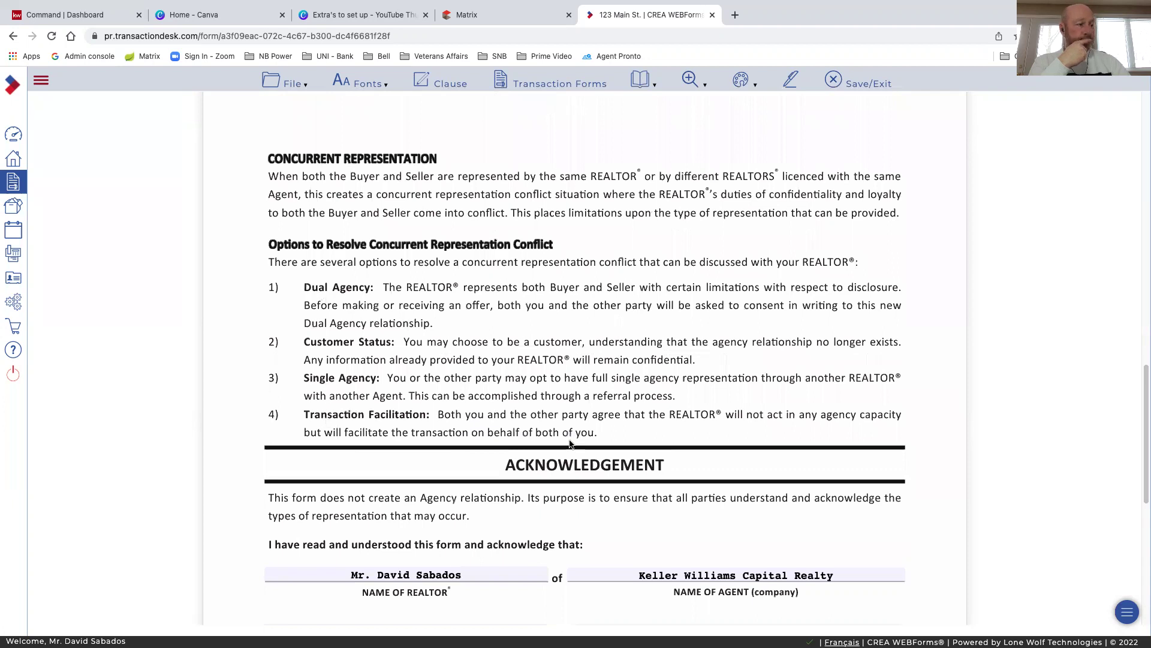
pyautogui.scroll(-3, 570, 443)
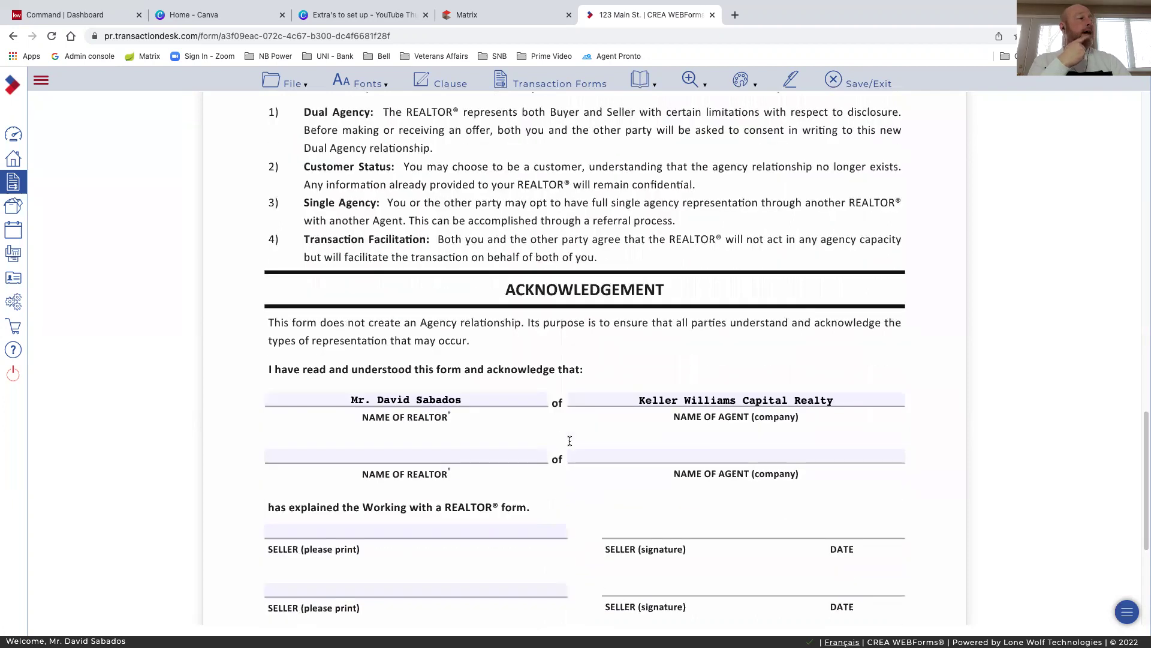
pyautogui.scroll(-3, 570, 443)
pyautogui.scroll(-1, 569, 444)
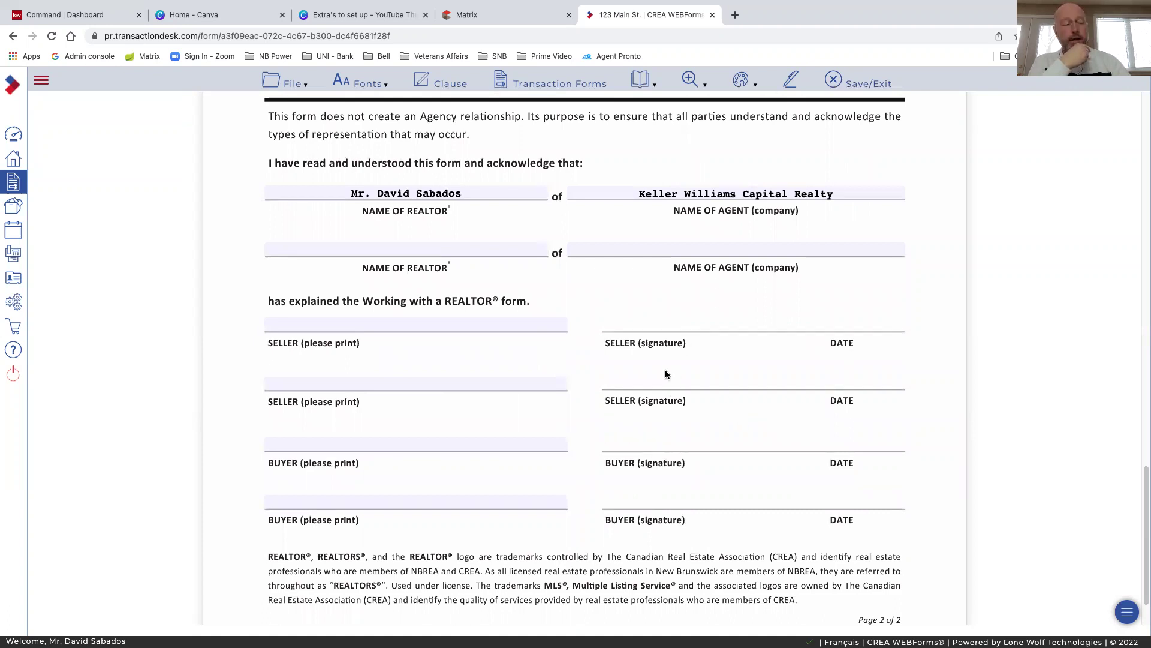
# Enter the seller's full name on the first SELLER (please print) line, fixing the surname typo
pyautogui.click(337, 325)
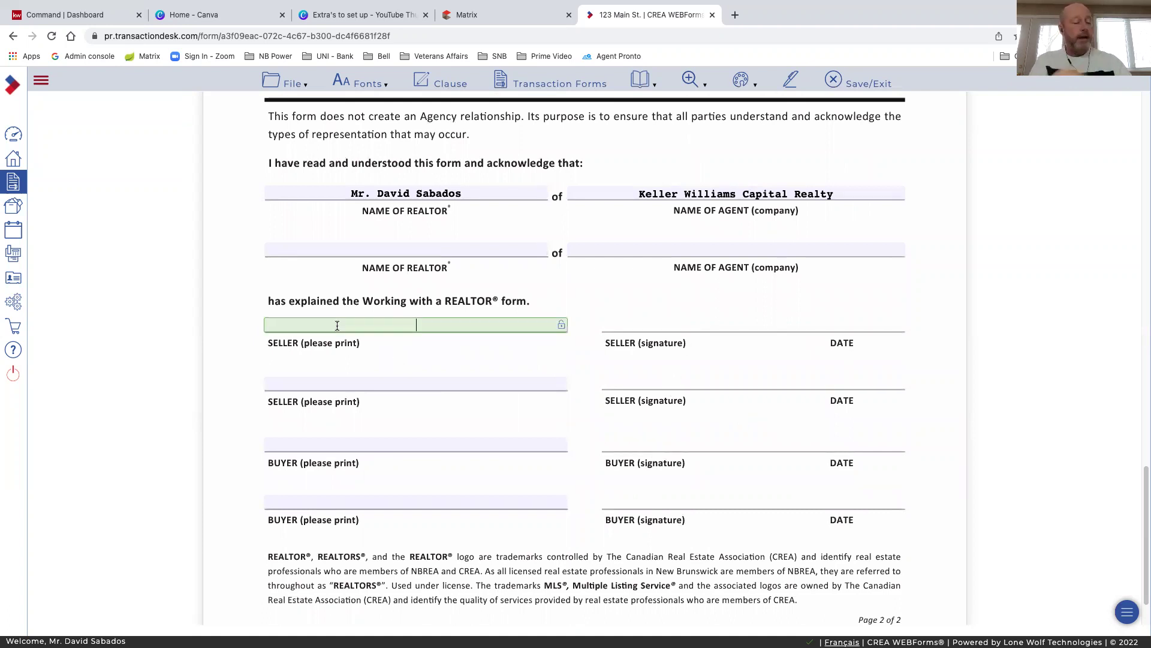
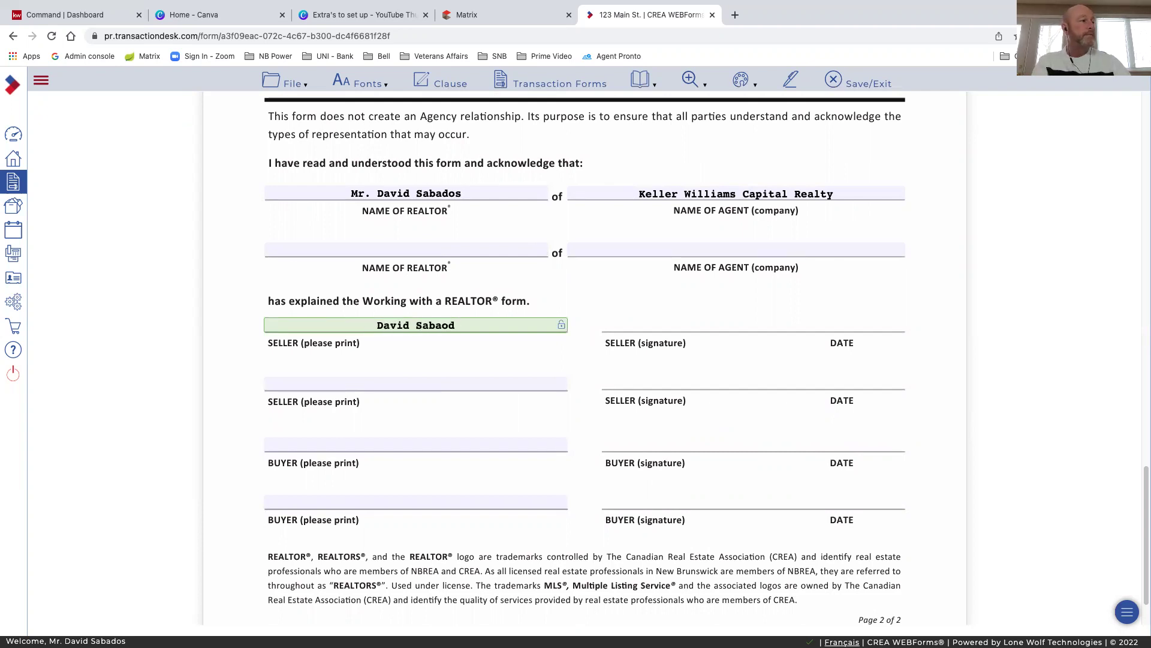
pyautogui.press('BackSpace')
pyautogui.press('BackSpace')
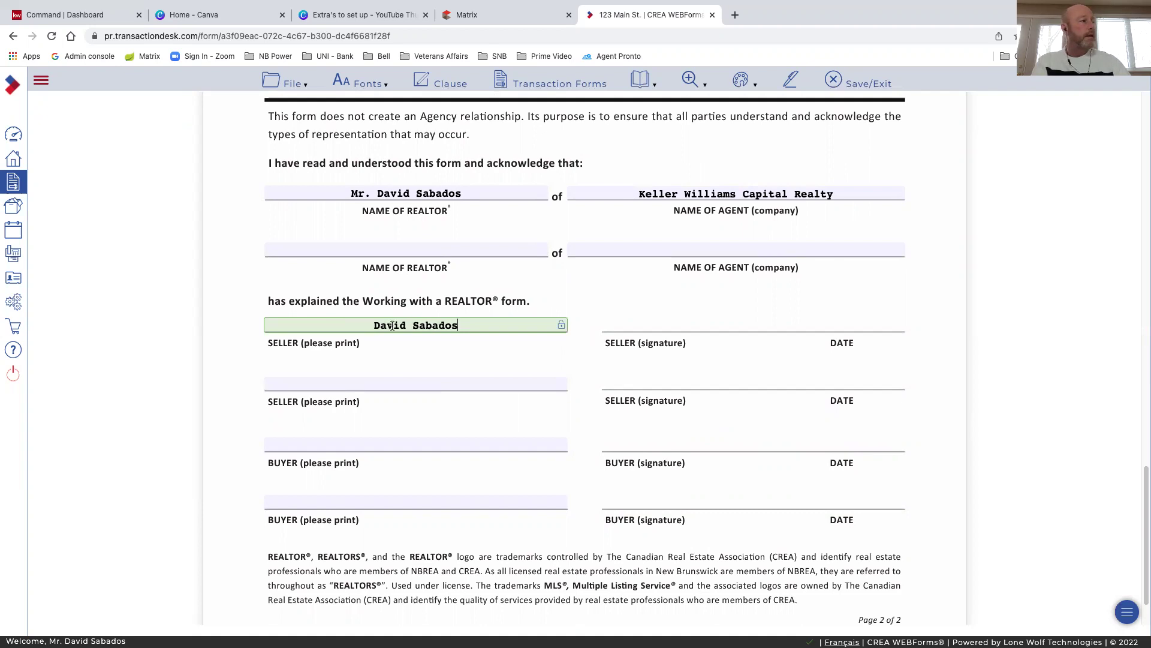
pyautogui.click(436, 370)
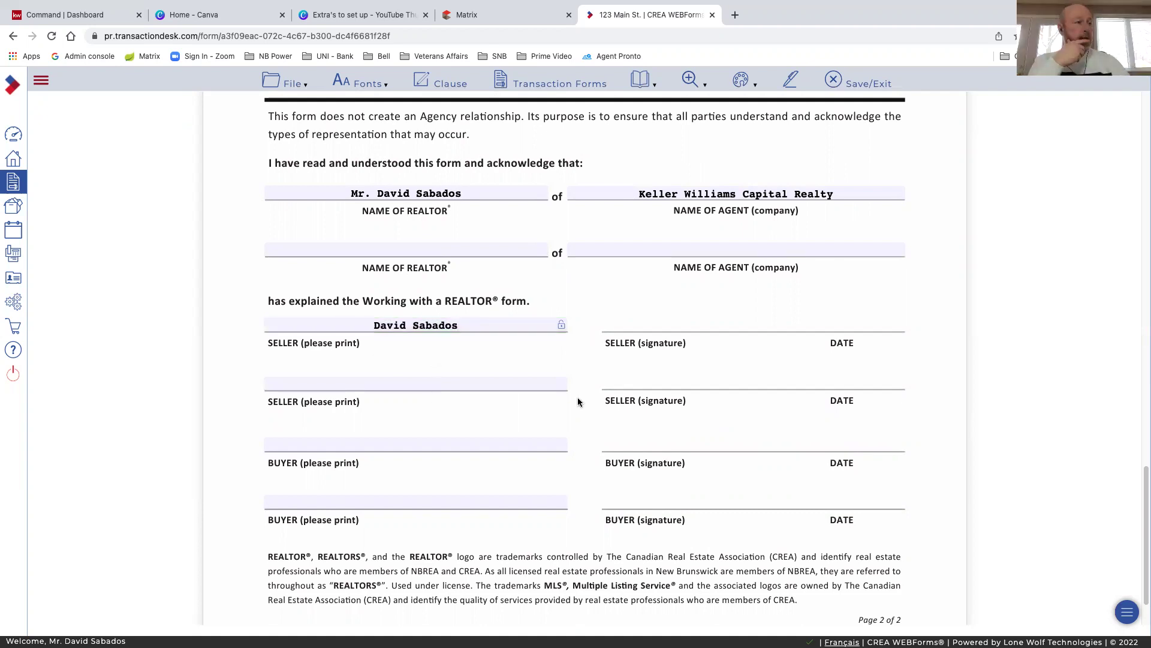
pyautogui.scroll(-1, 610, 467)
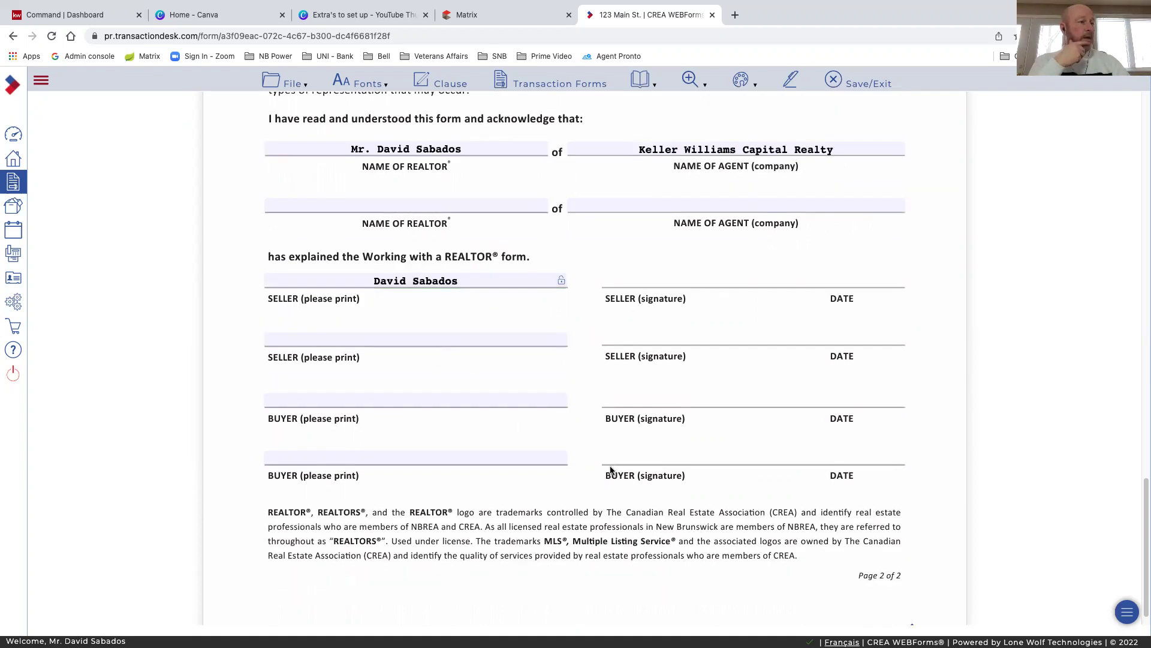
pyautogui.scroll(2, 610, 469)
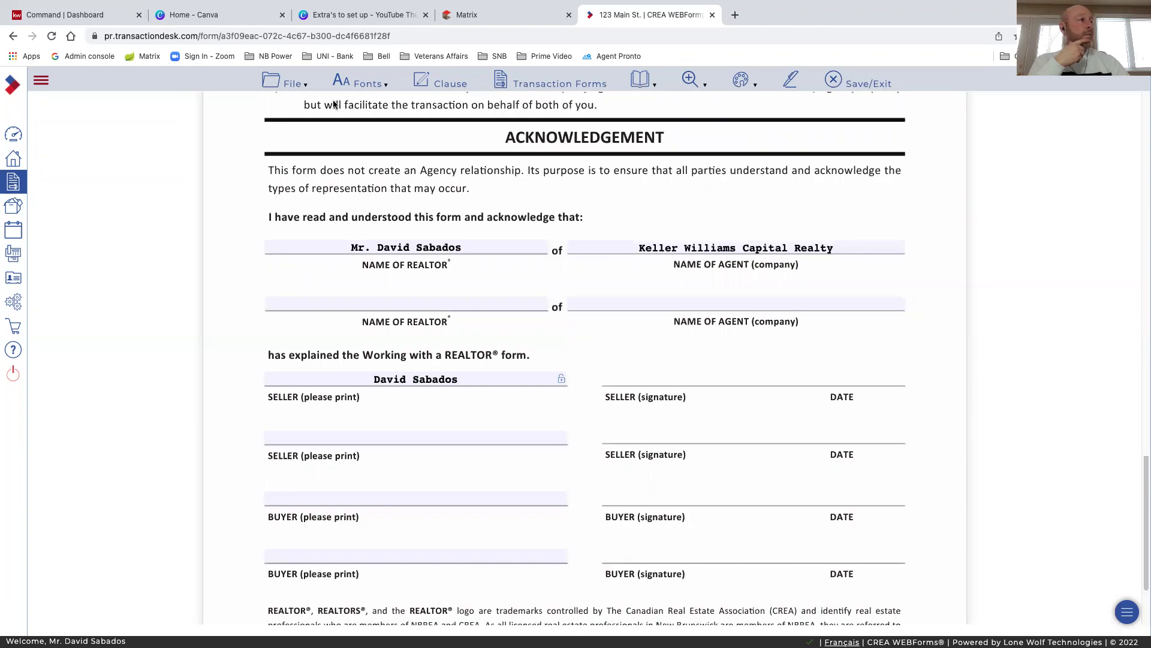
pyautogui.scroll(7, 334, 105)
pyautogui.click(287, 85)
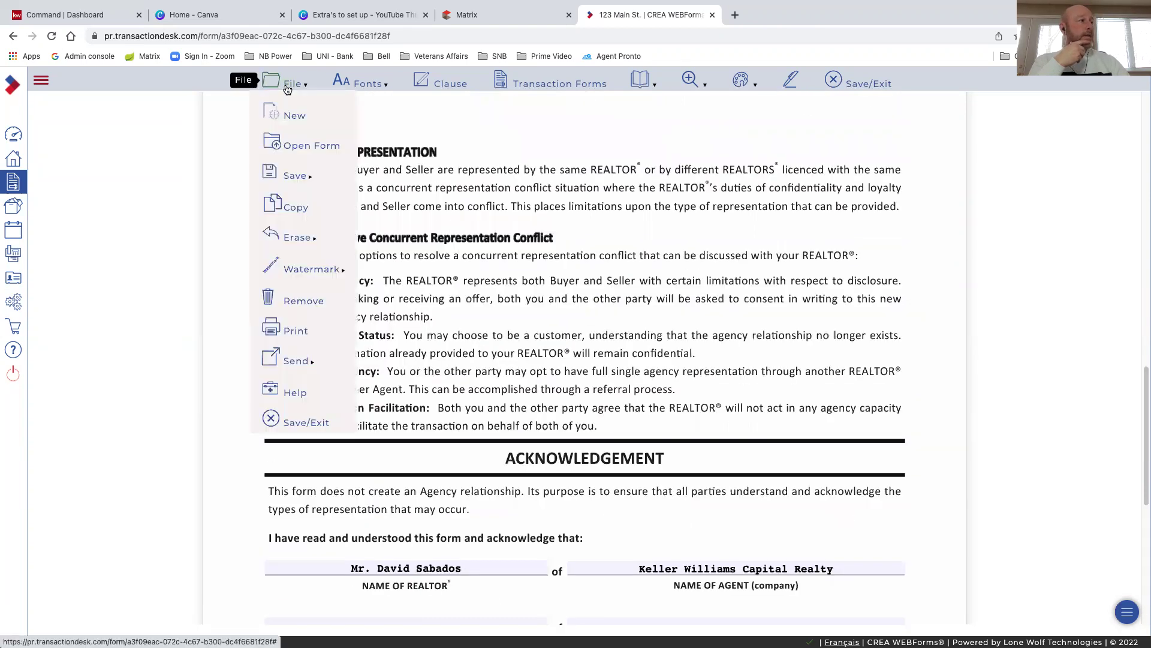
pyautogui.click(294, 175)
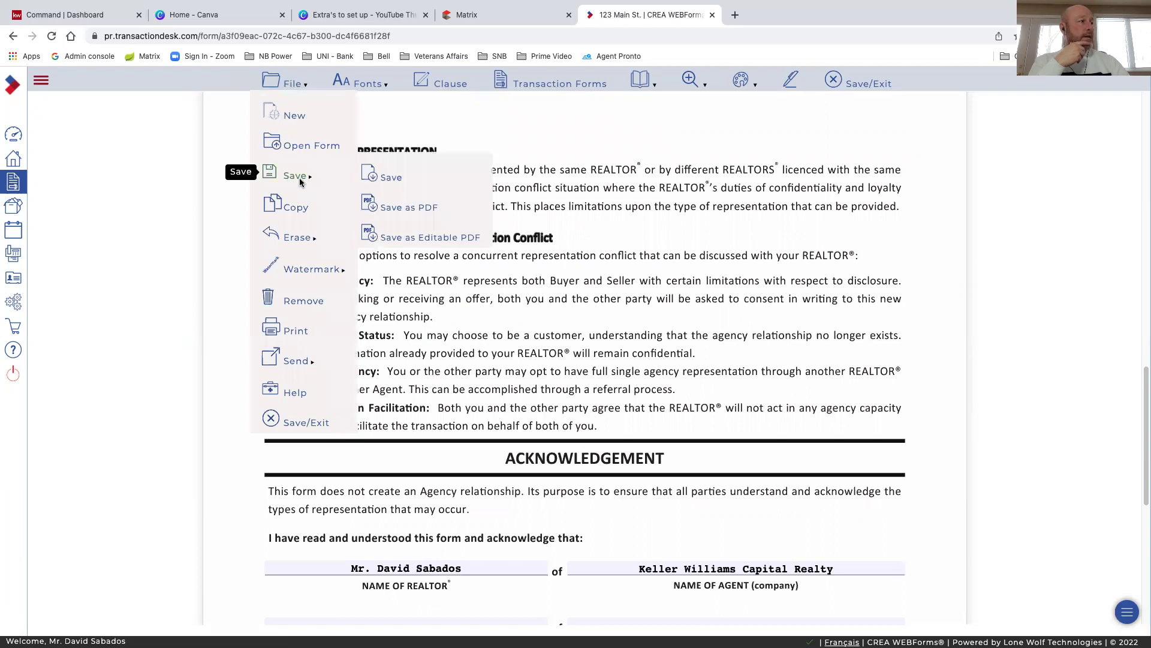
pyautogui.moveTo(293, 178)
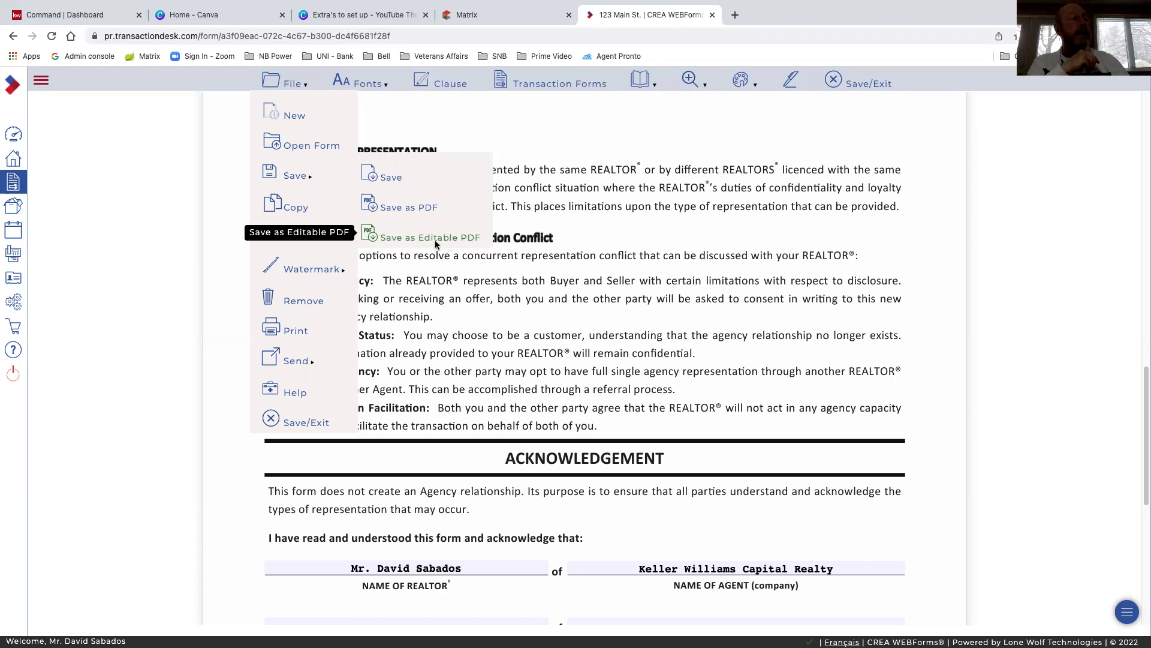
pyautogui.click(434, 239)
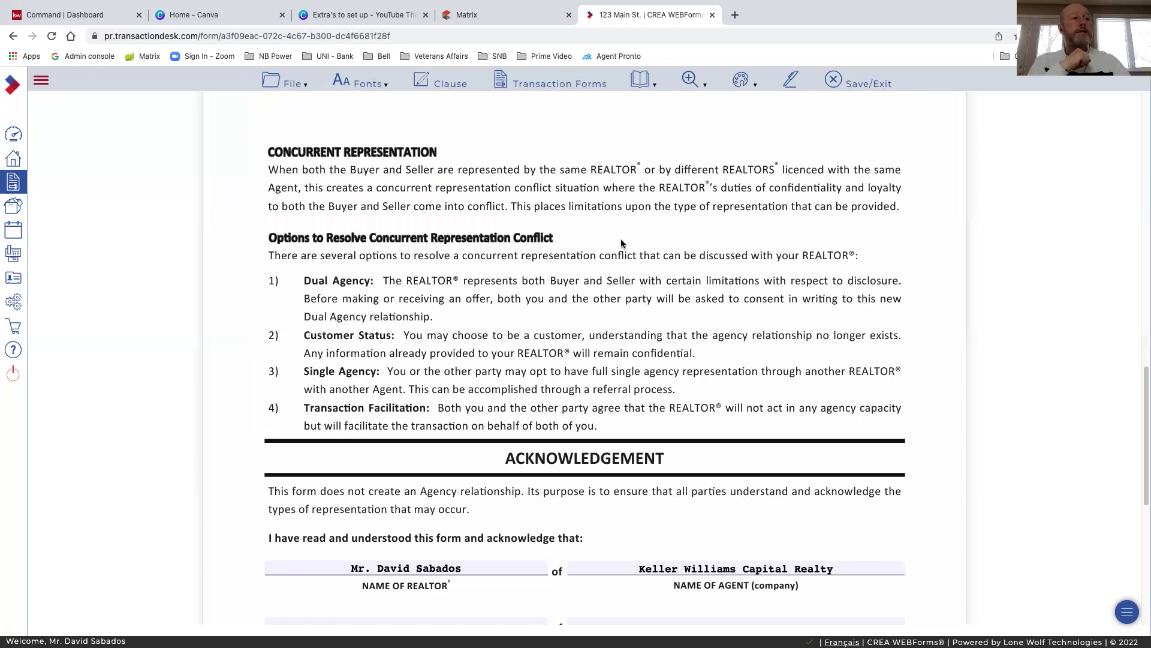
pyautogui.scroll(-3, 643, 400)
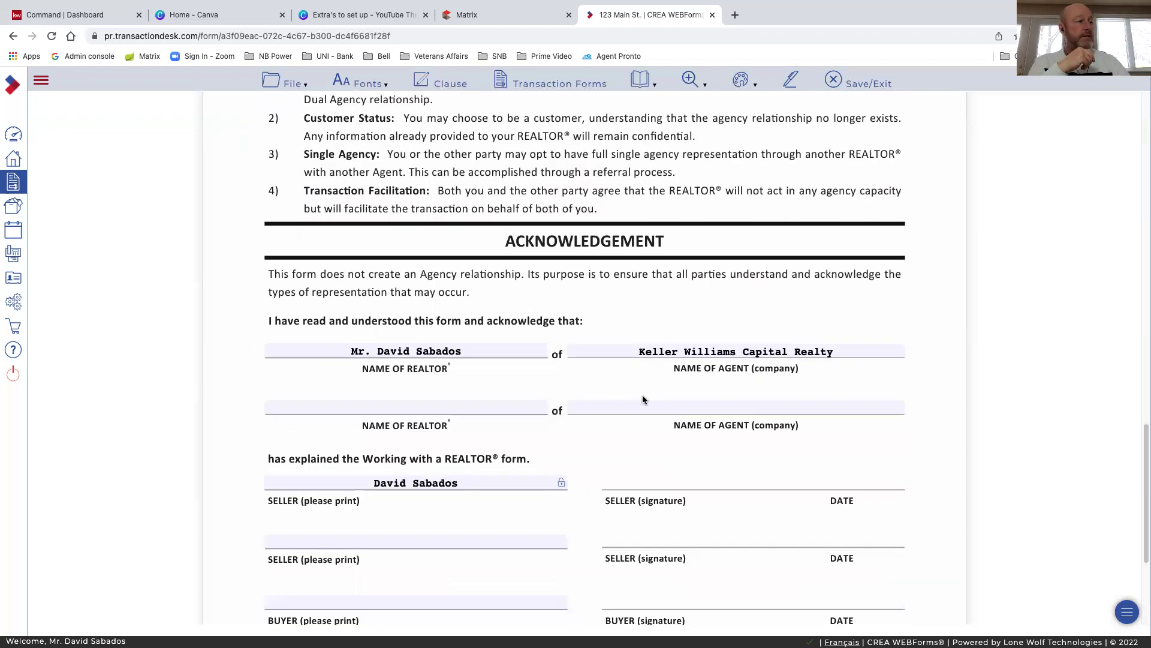
pyautogui.scroll(-1, 483, 449)
pyautogui.scroll(6, 612, 379)
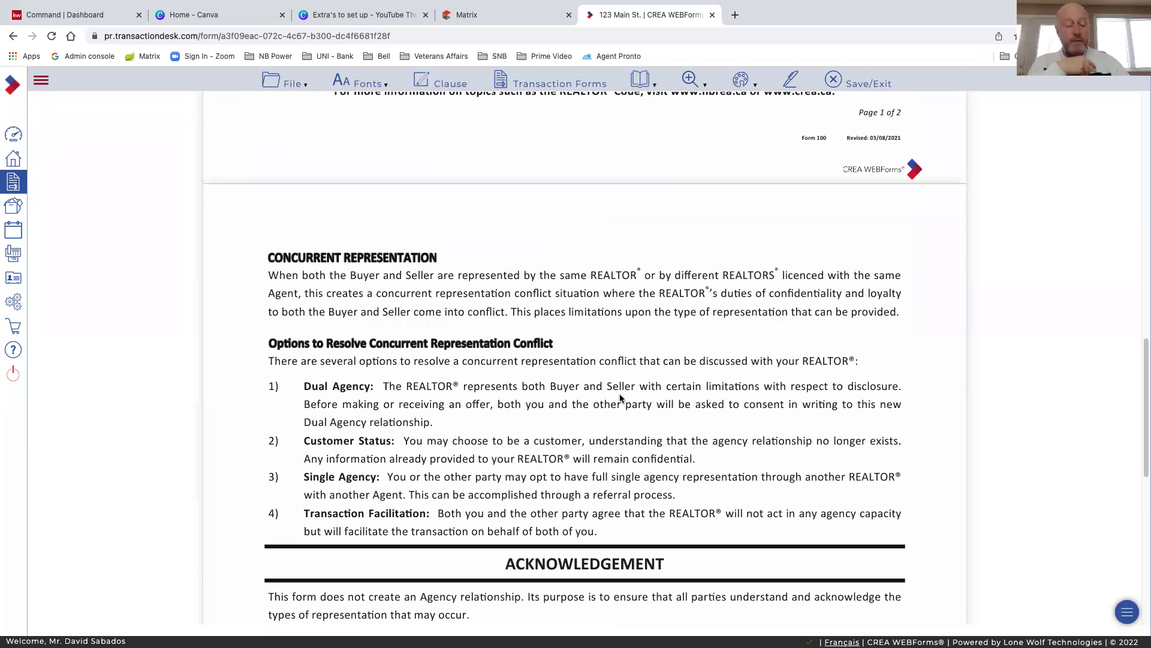
pyautogui.scroll(7, 684, 359)
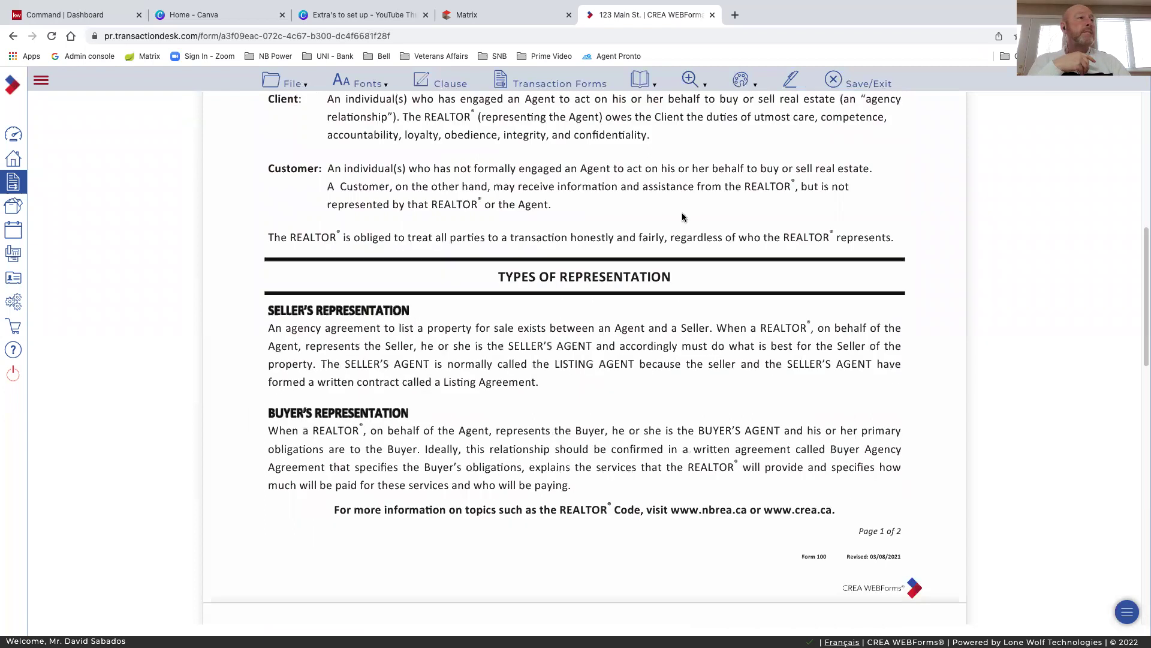
pyautogui.scroll(8, 833, 117)
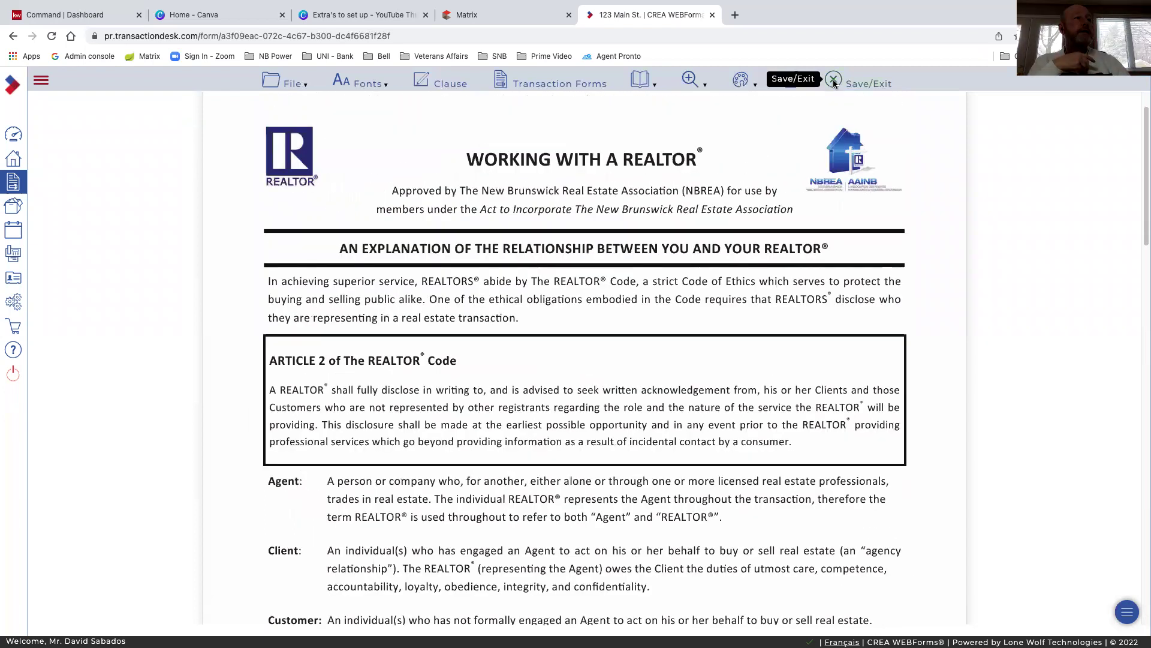
# Save and exit the Working with a REALTOR form, then open the Listing Agreement from the dashboard
pyautogui.click(833, 82)
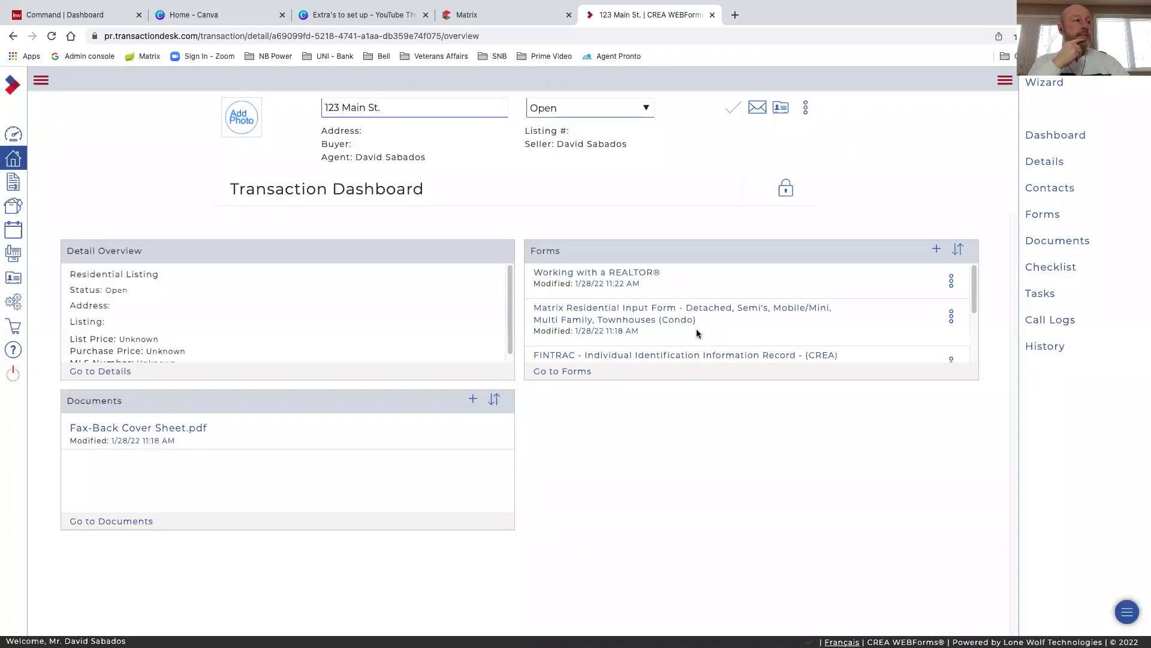
pyautogui.scroll(-1, 697, 334)
pyautogui.scroll(-2, 697, 334)
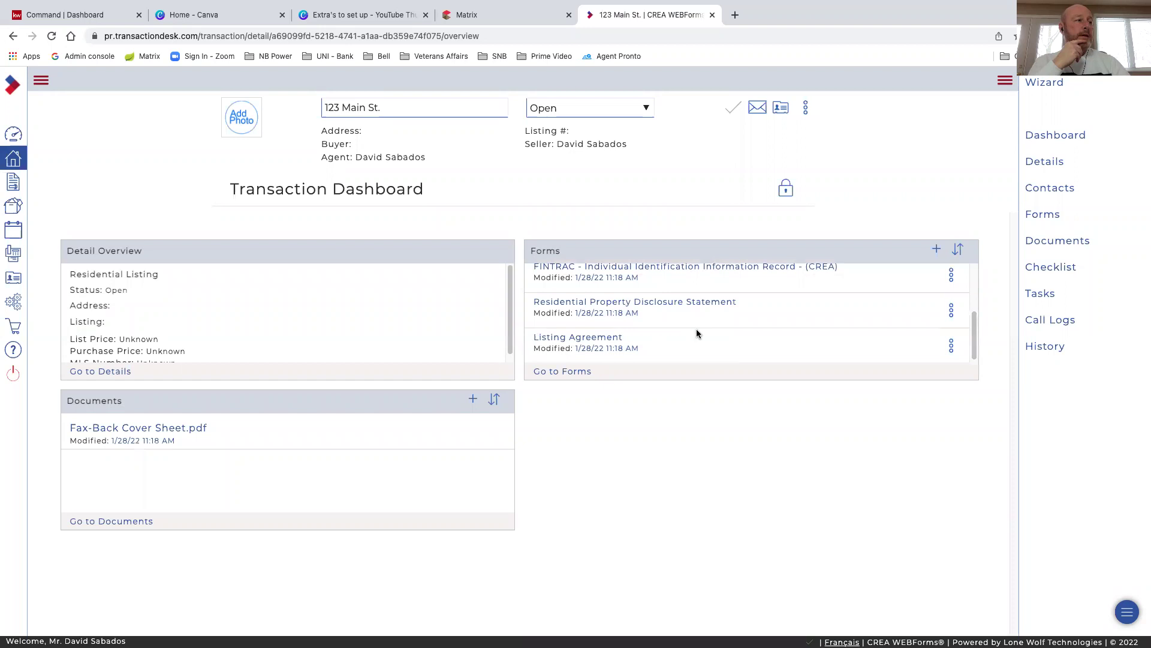
pyautogui.click(586, 341)
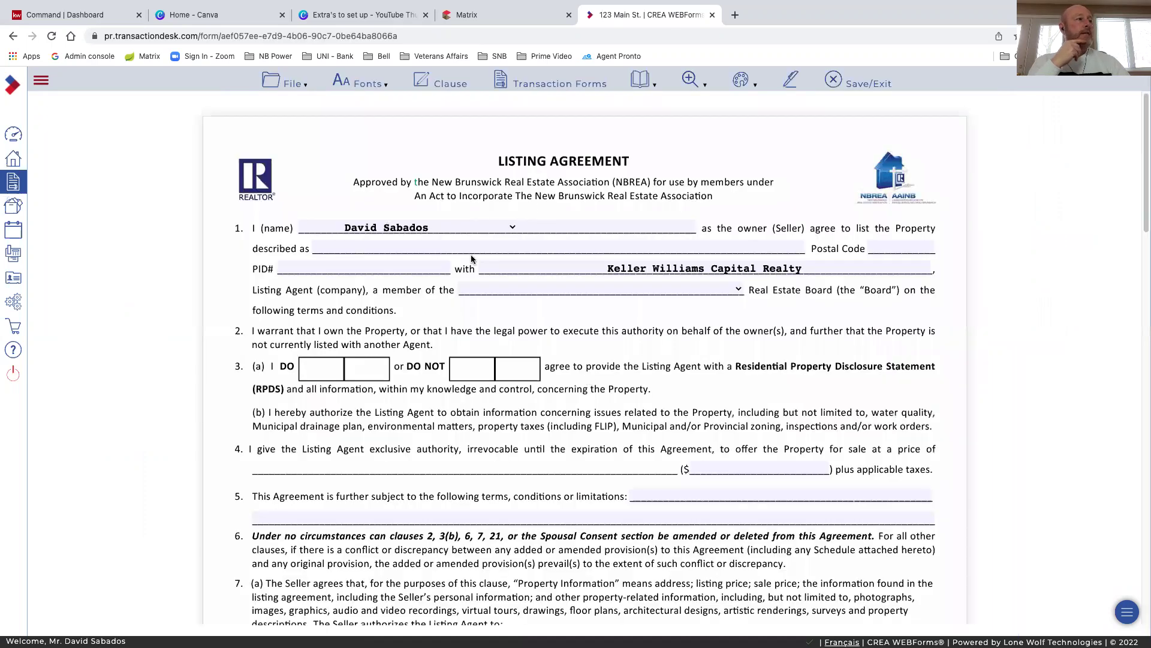
# Fill in the property description address: street number, street name, type, city, province and postal code
pyautogui.click(460, 247)
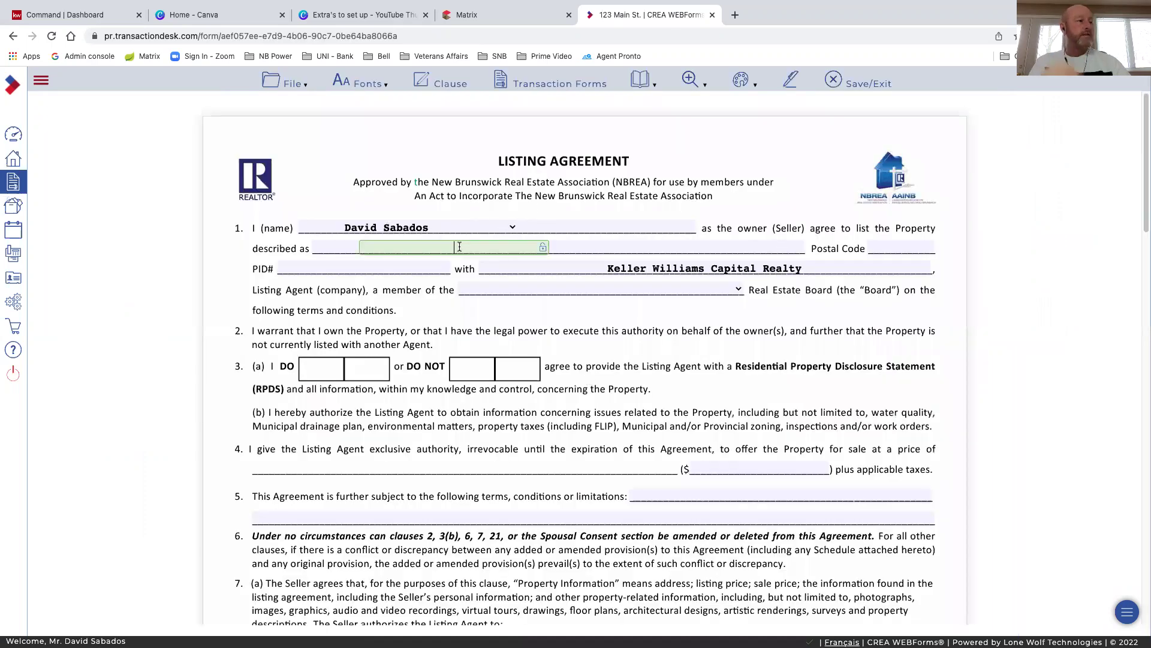
pyautogui.click(343, 249)
pyautogui.write('123')
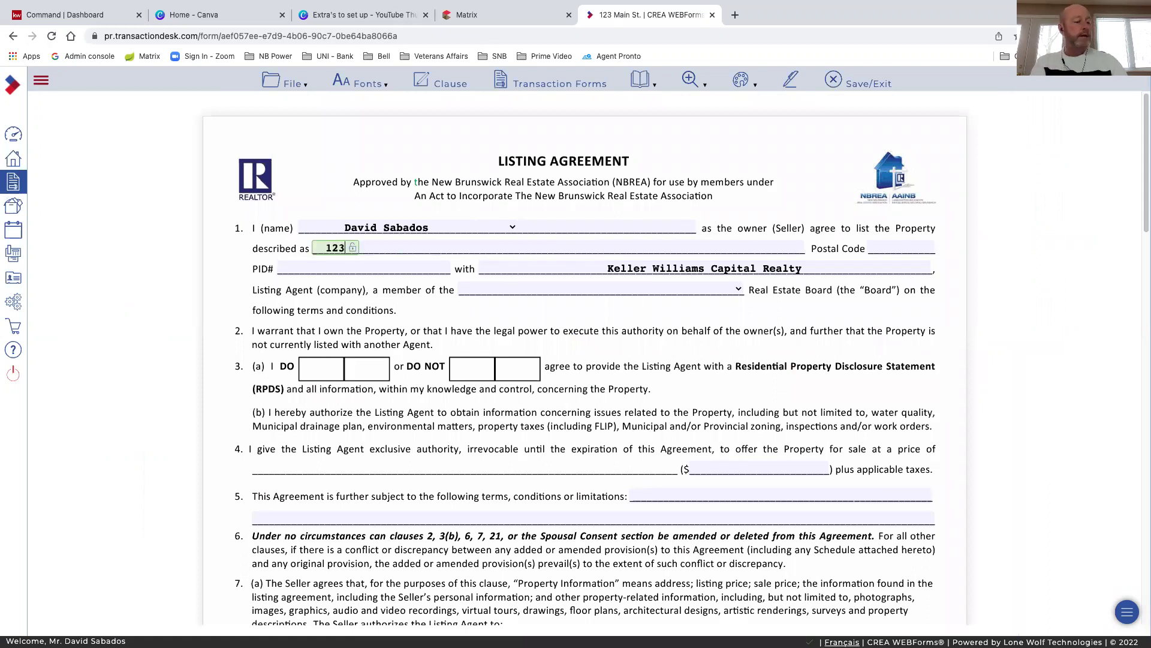
pyautogui.press('Tab')
pyautogui.write('Mai')
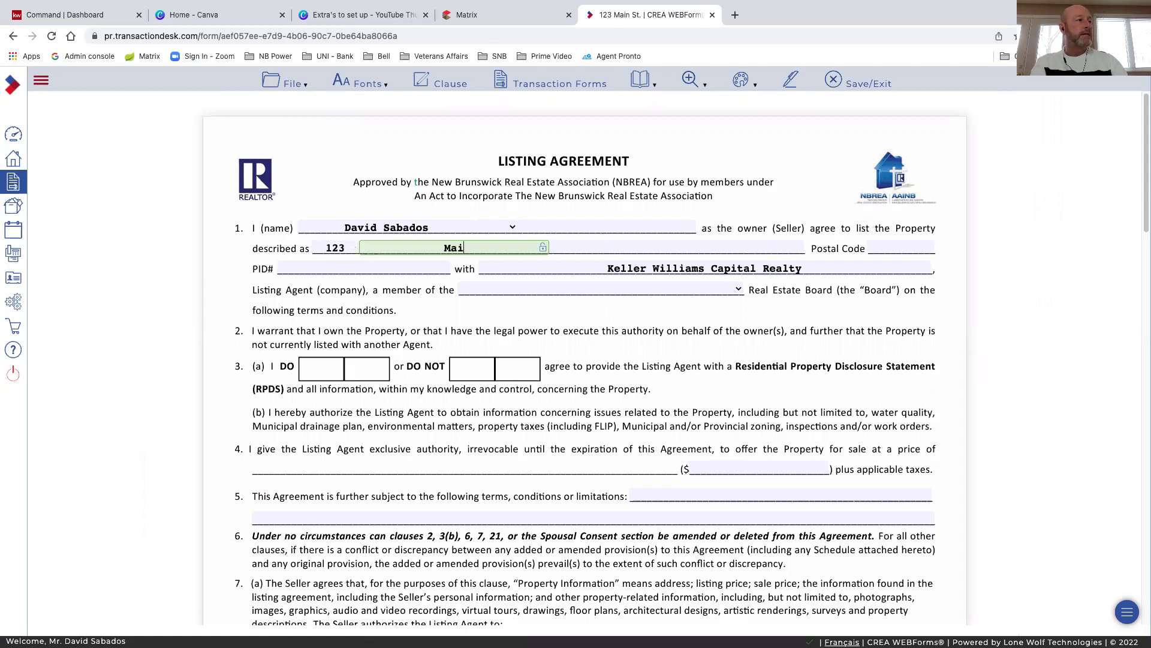
pyautogui.write('n')
pyautogui.press('Tab')
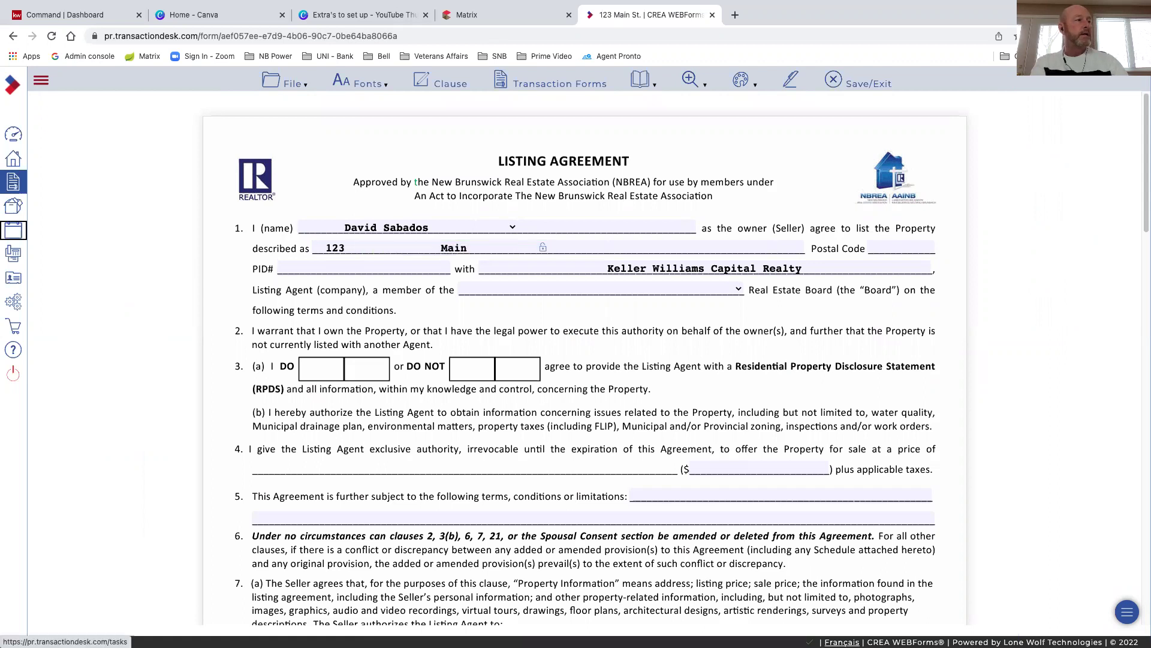
pyautogui.click(558, 247)
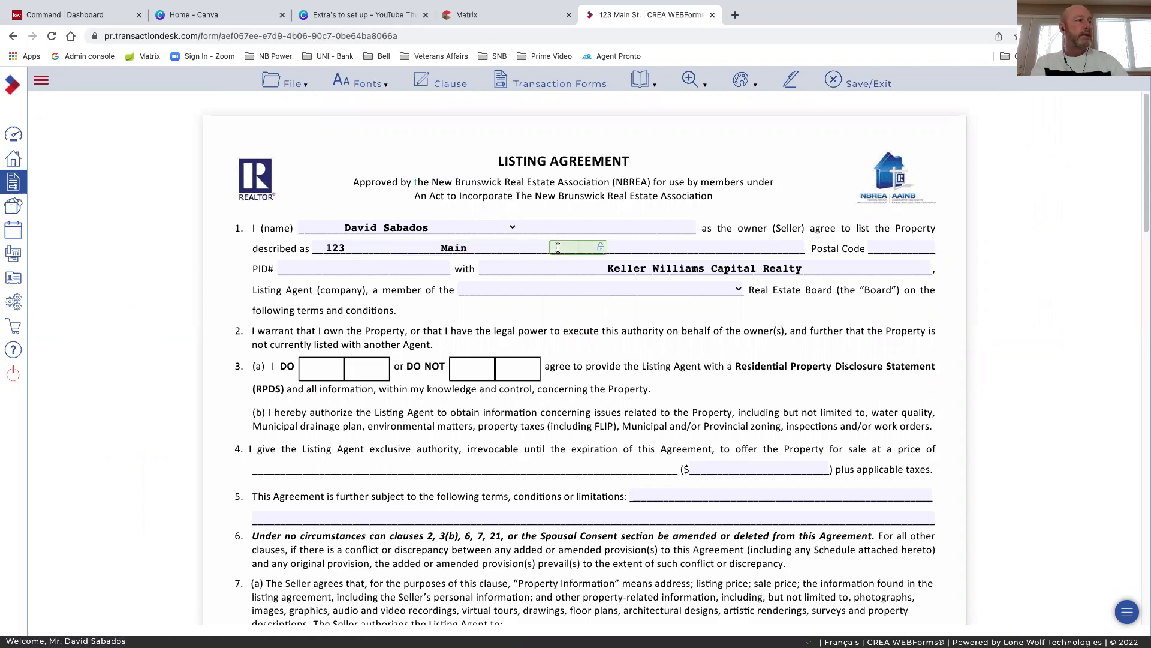
pyautogui.write('St')
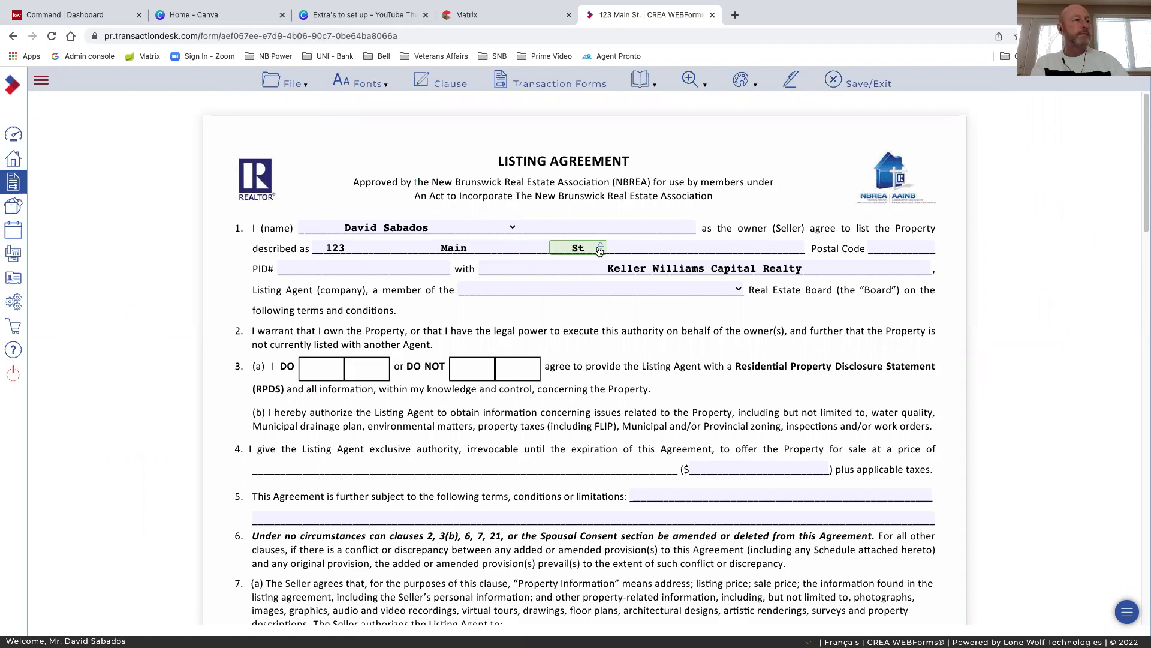
pyautogui.click(618, 246)
pyautogui.write('M')
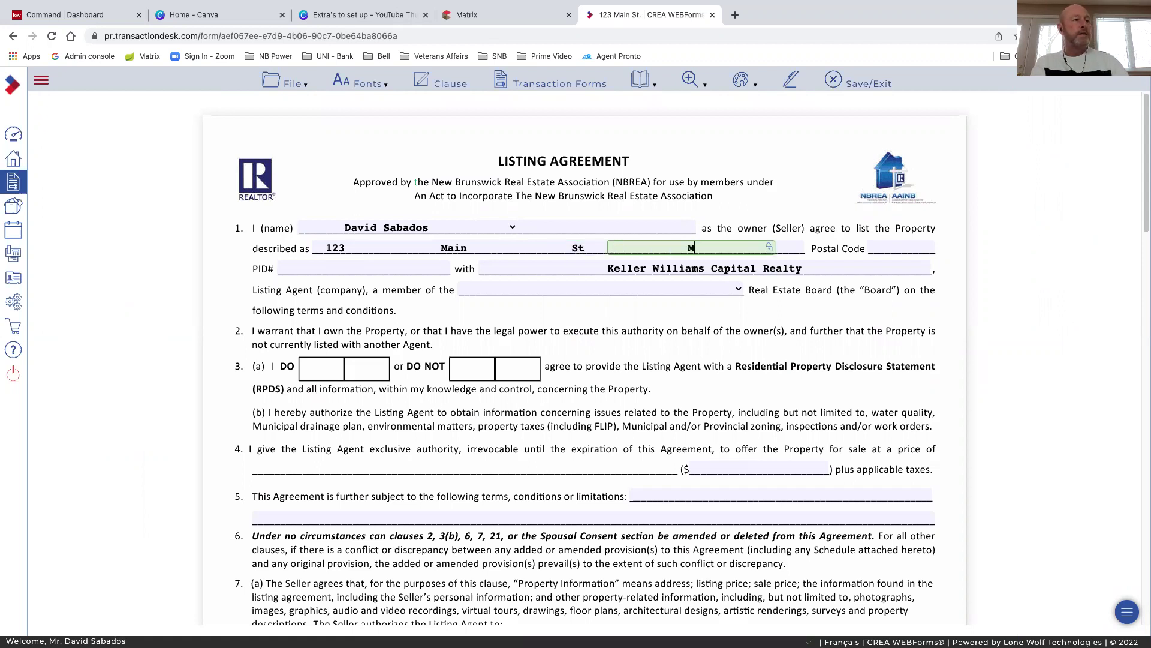
pyautogui.write('oncton')
pyautogui.press('Tab')
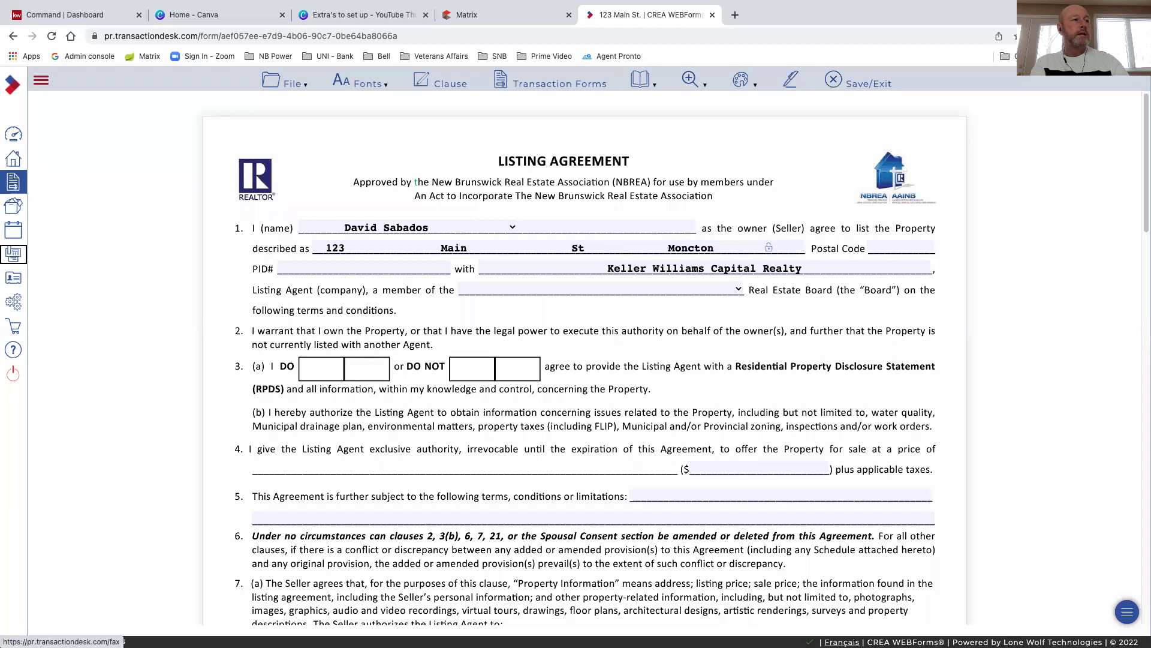
pyautogui.click(802, 250)
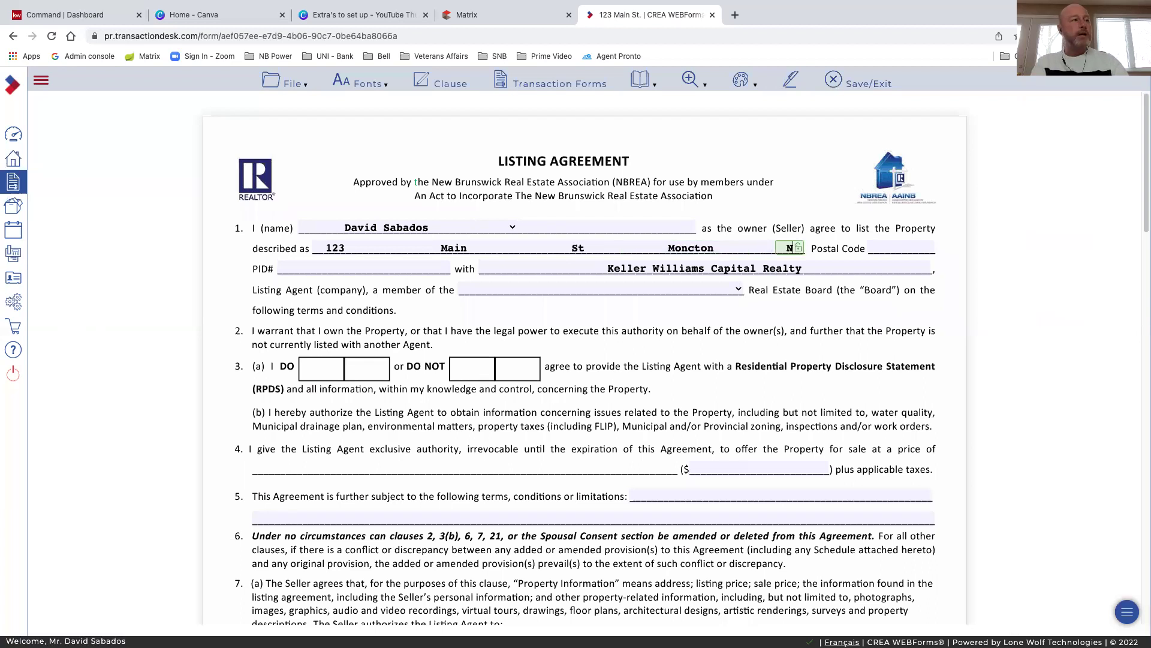
pyautogui.write('NB')
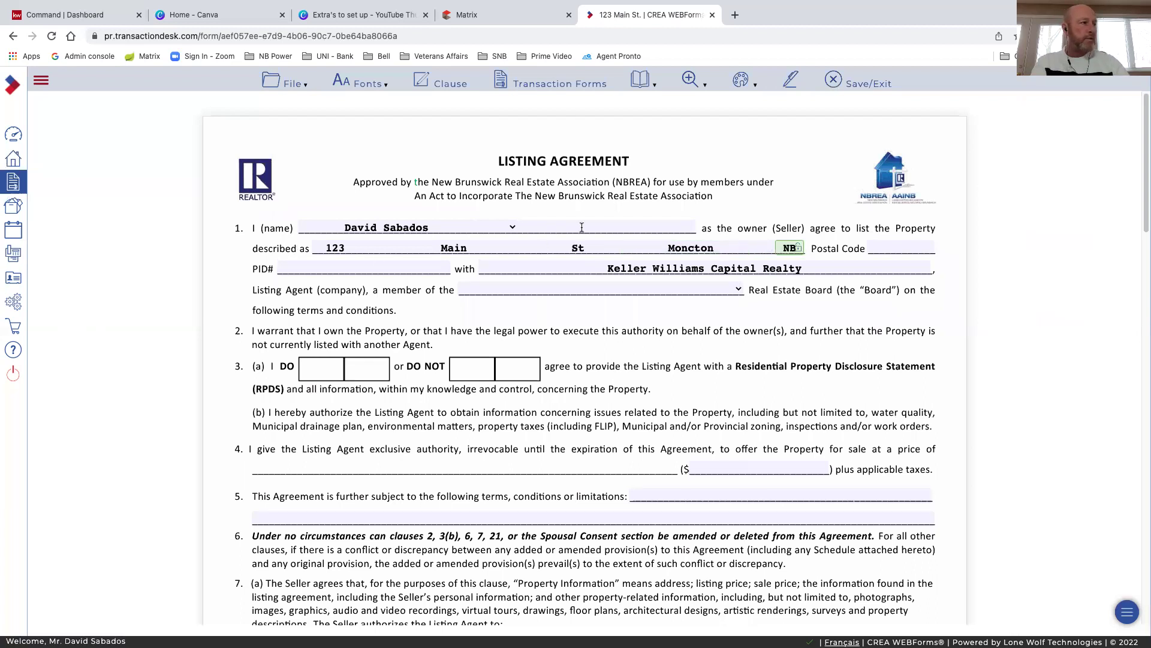
pyautogui.click(879, 248)
pyautogui.write('E1')
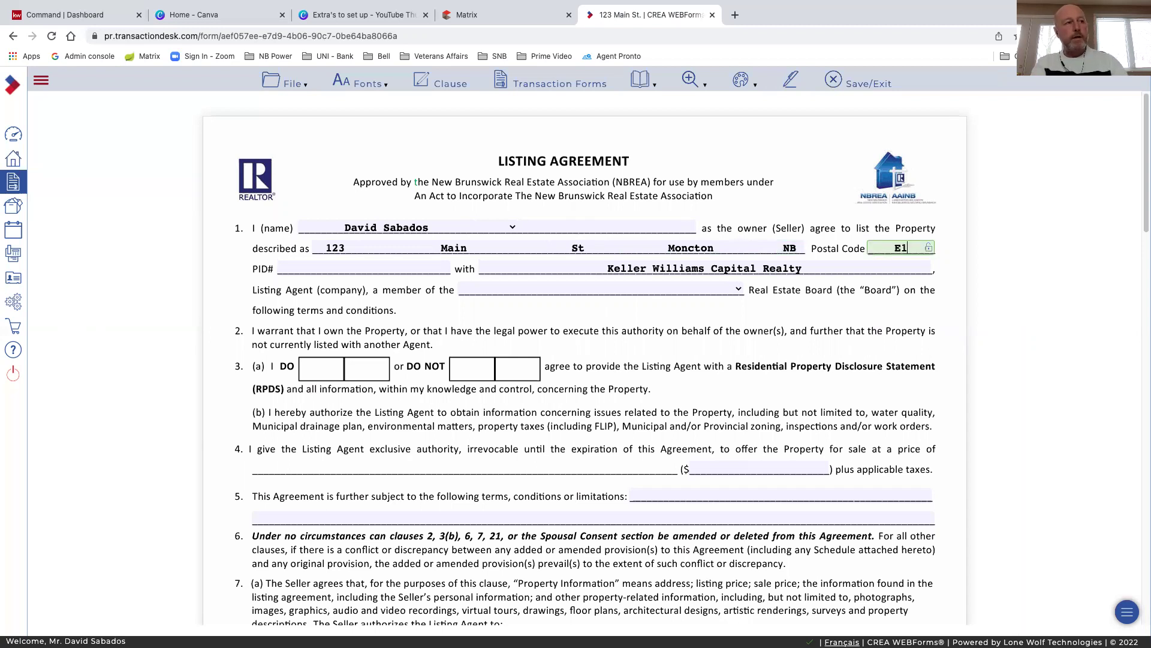
pyautogui.write('A 4')
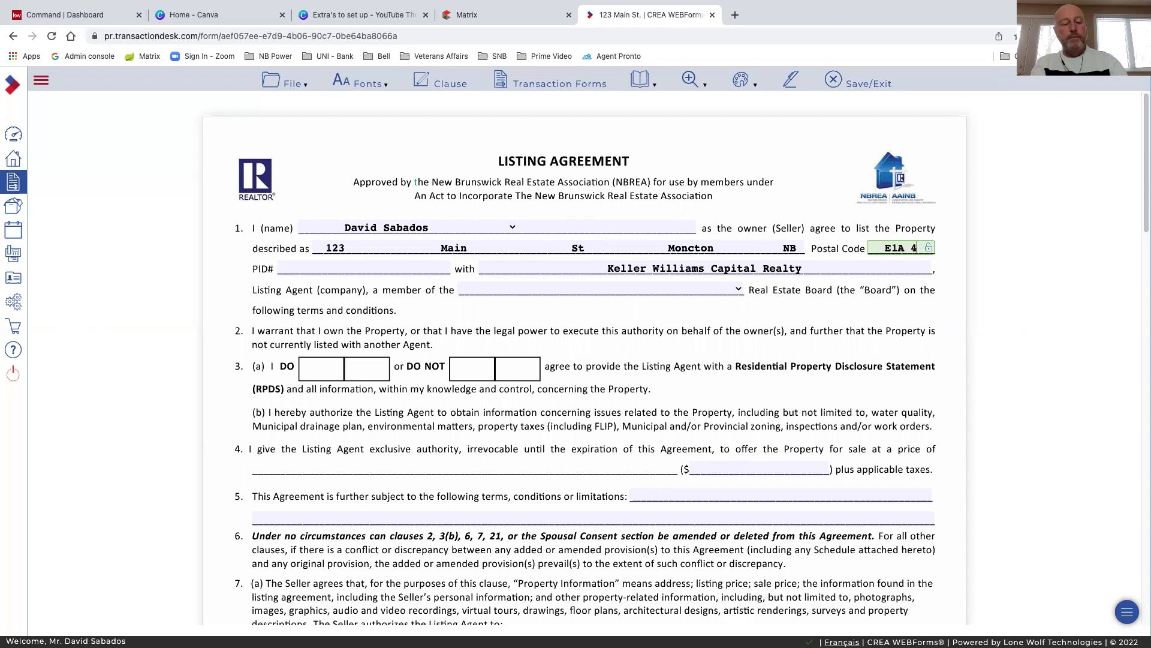
pyautogui.write('L5')
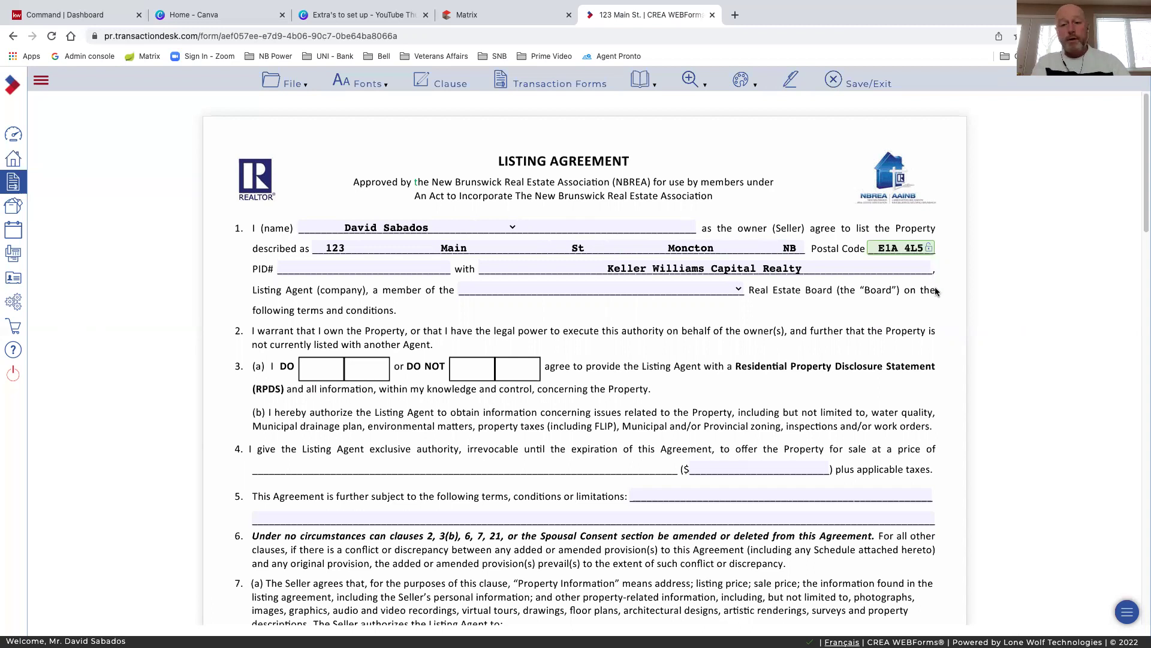
# Enter PID 343465656 and choose Greater Moncton Realtors du Grand Moncton as the board
pyautogui.click(292, 266)
pyautogui.write('3')
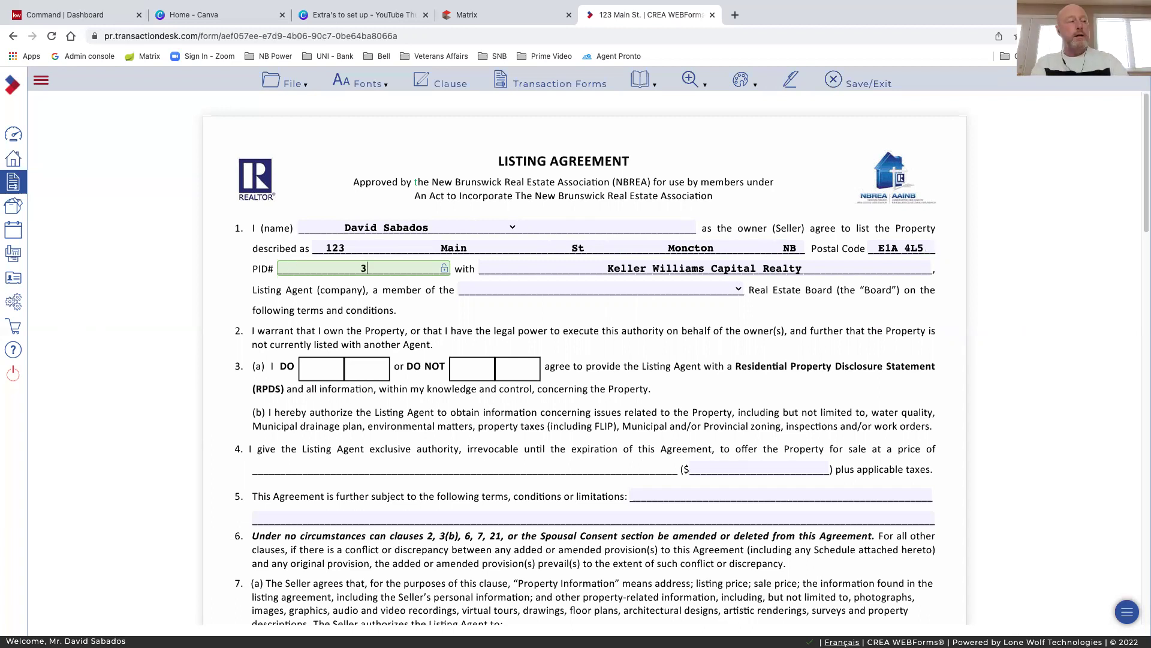
pyautogui.write('43465656')
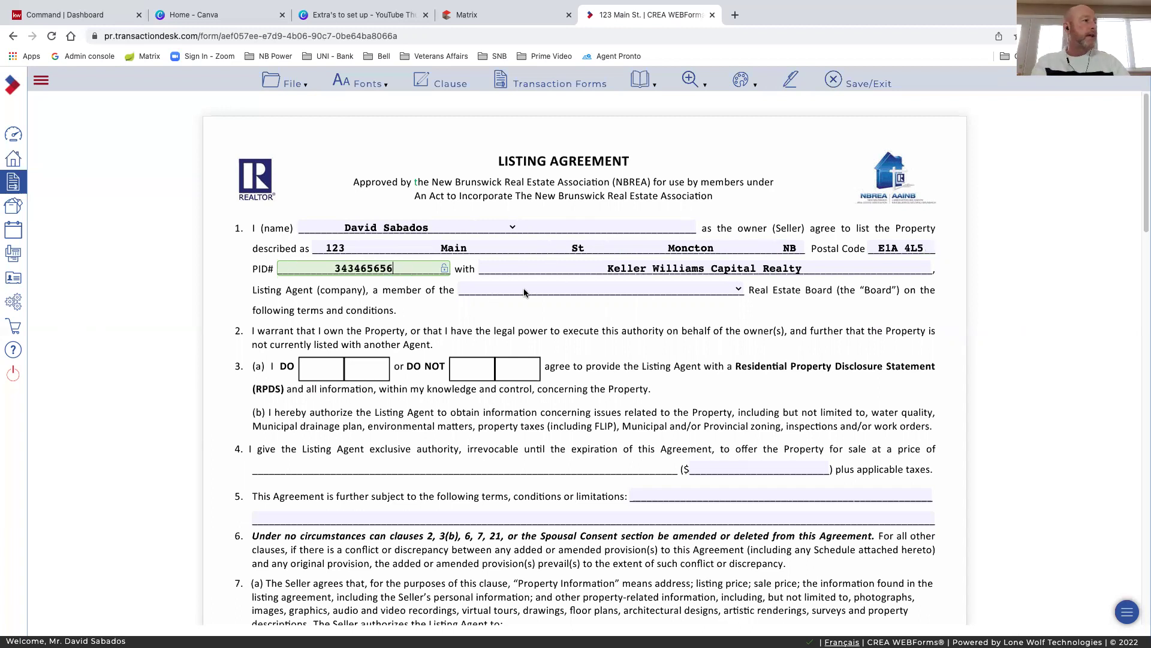
pyautogui.click(738, 291)
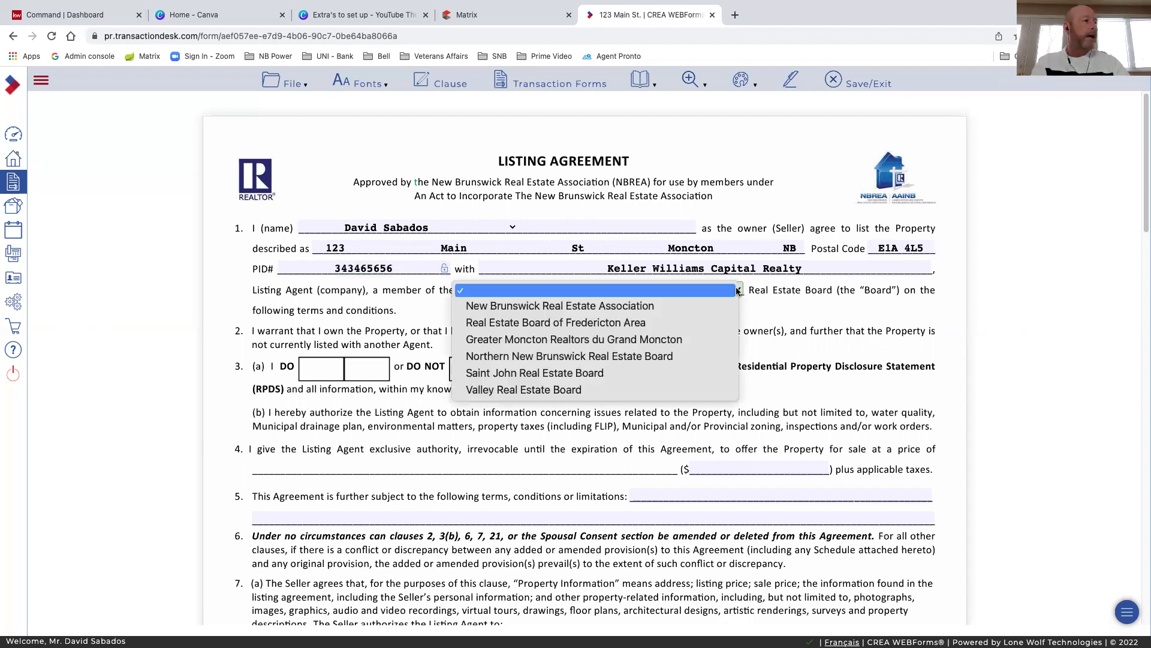
pyautogui.click(603, 340)
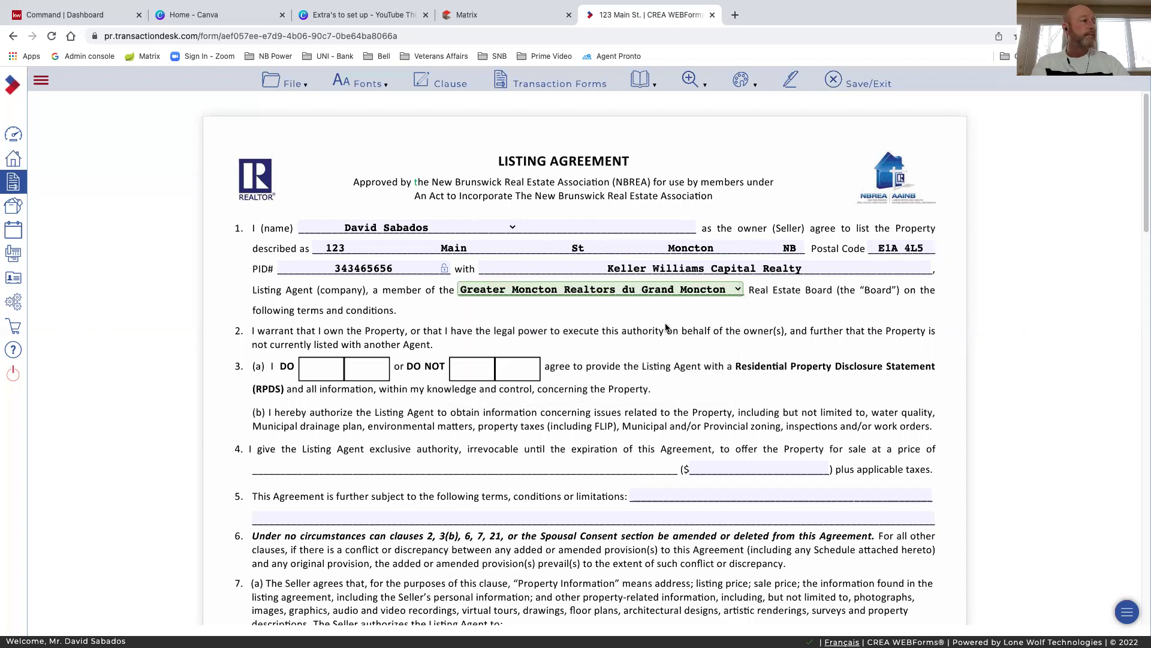
# Enter 350000 in the clause 4 price field so it reads $350,000.00
pyautogui.scroll(-2, 479, 297)
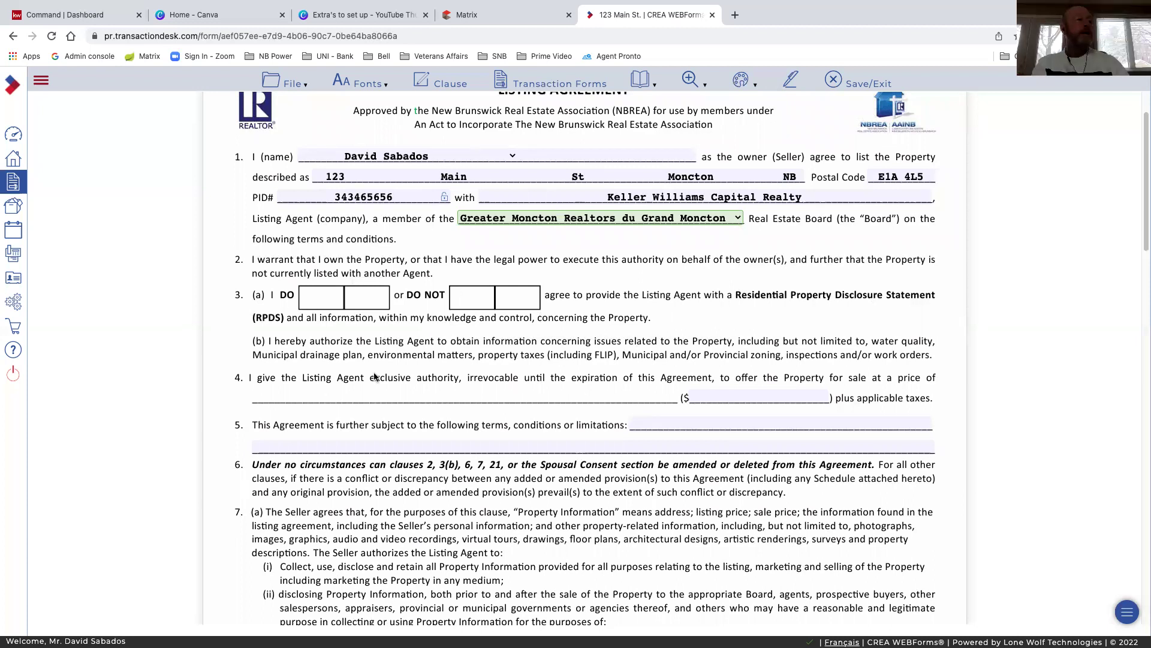
pyautogui.scroll(-1, 509, 368)
pyautogui.scroll(-1, 508, 368)
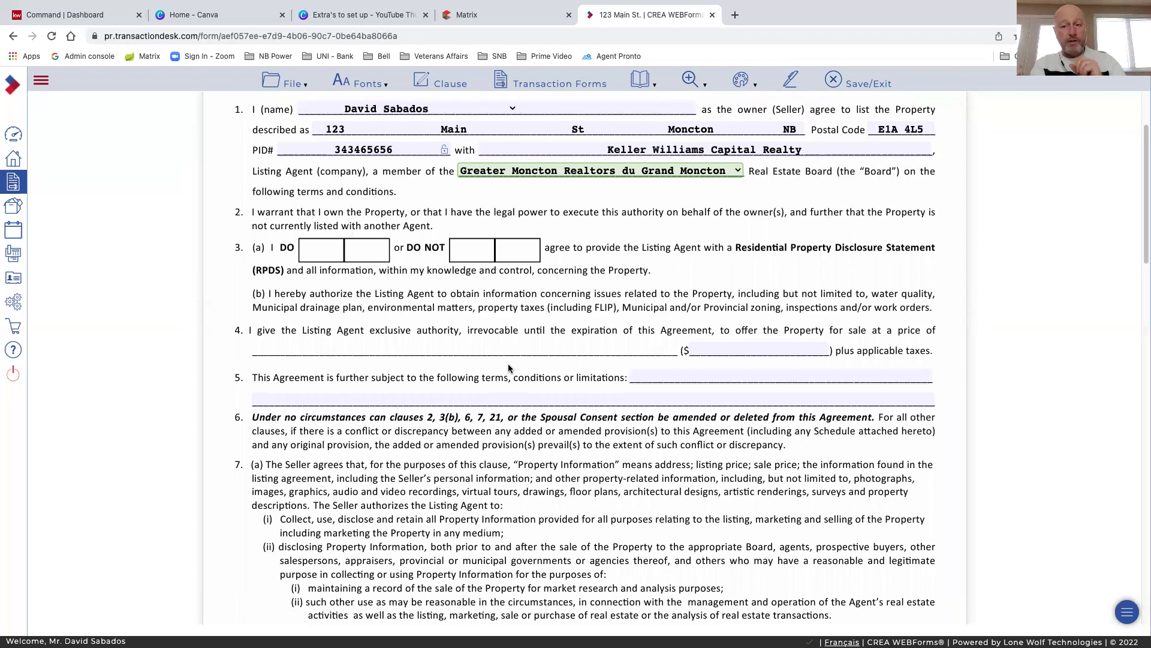
pyautogui.scroll(-2, 520, 335)
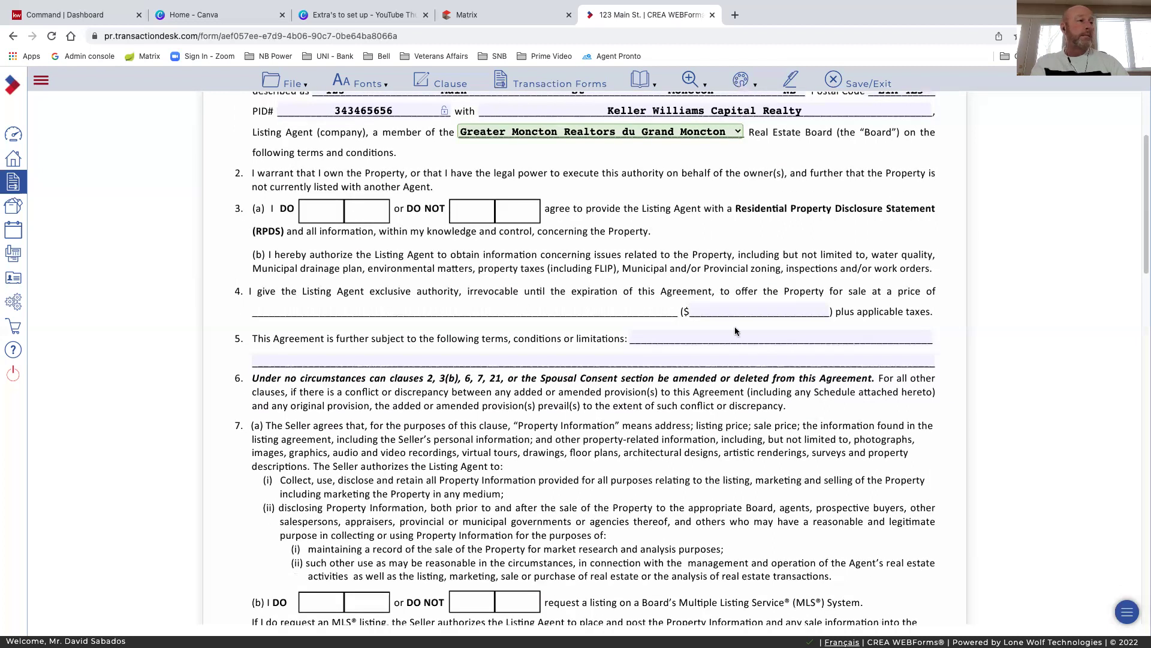
pyautogui.click(729, 309)
pyautogui.write('35')
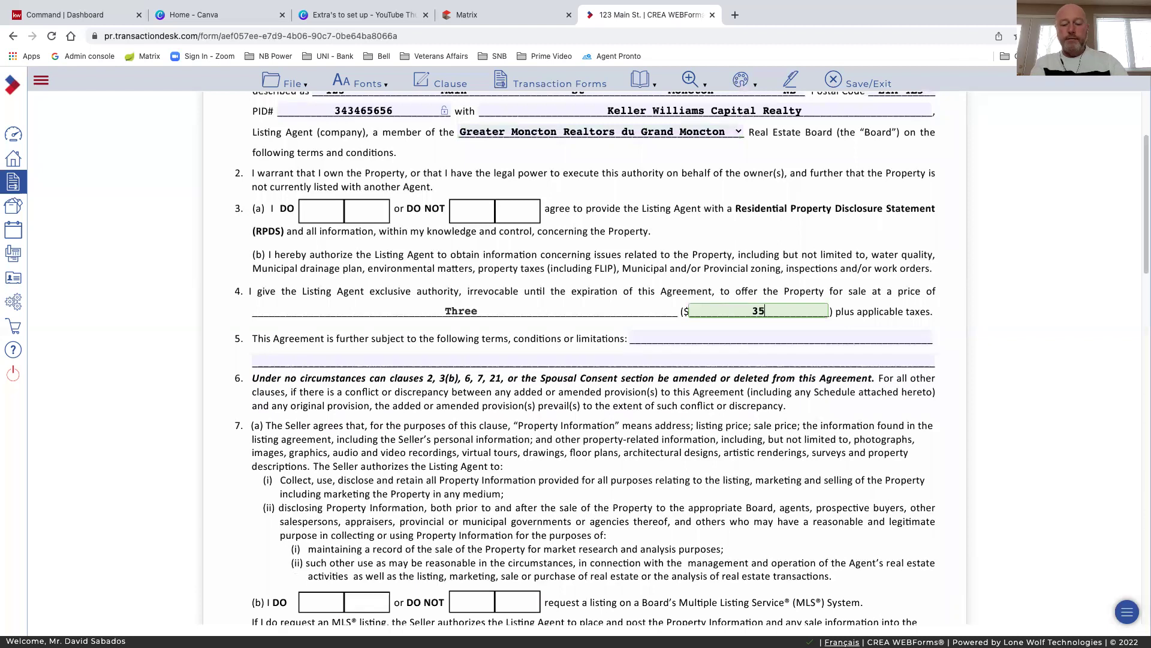
pyautogui.write('0000')
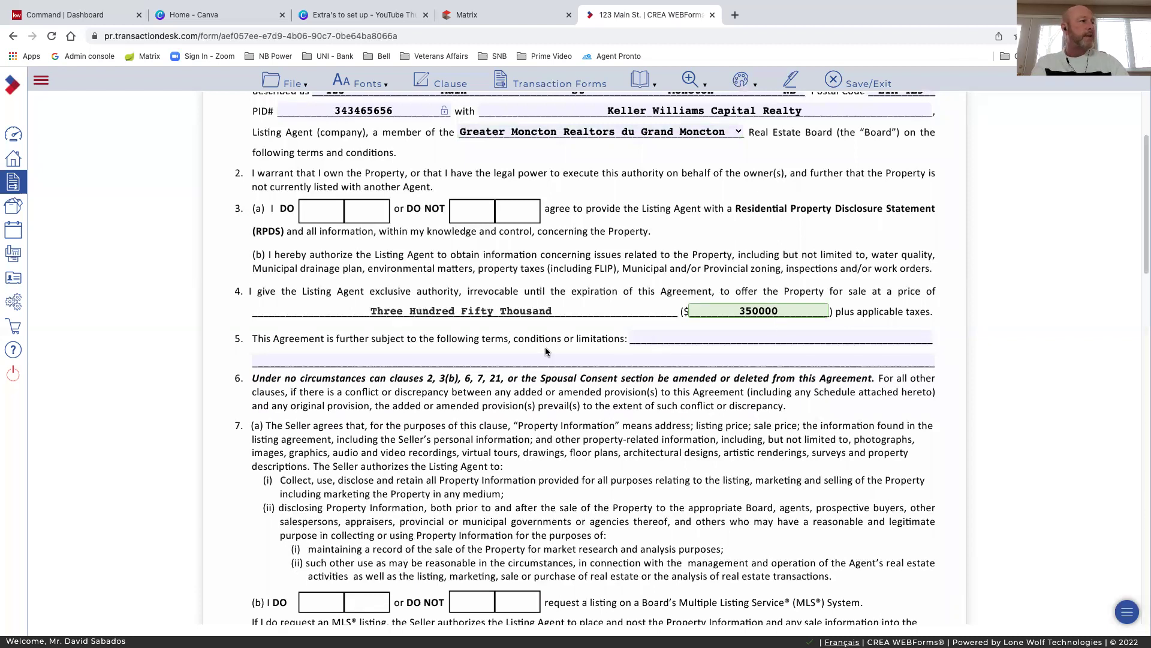
pyautogui.click(328, 353)
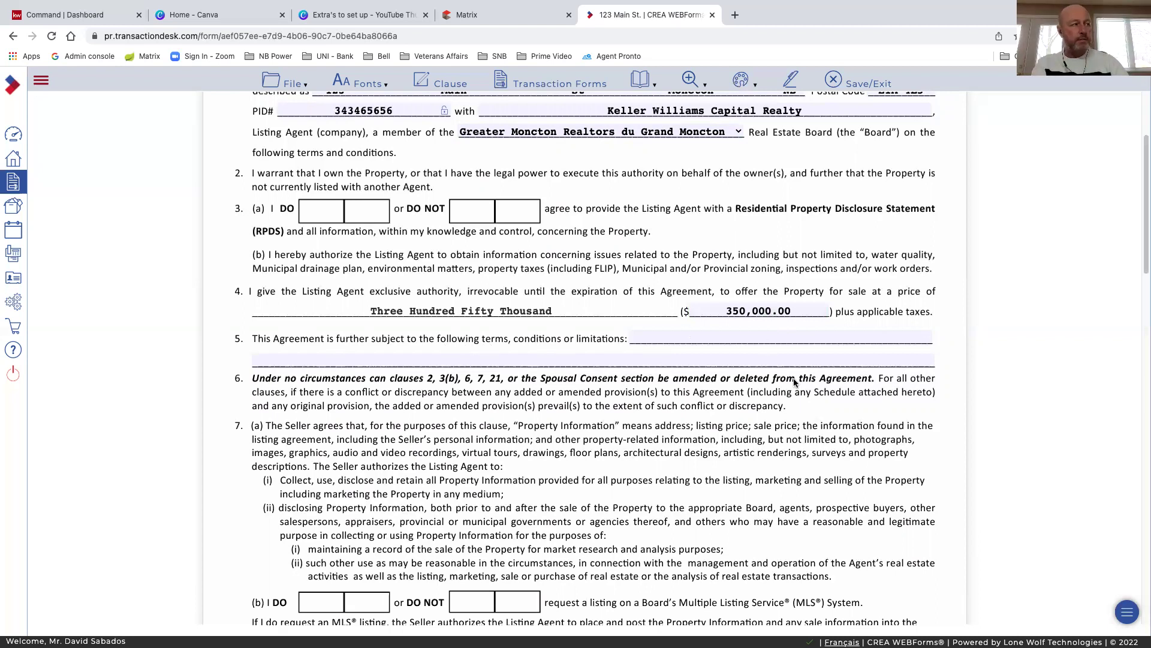
pyautogui.scroll(-1, 793, 378)
pyautogui.scroll(-1, 472, 340)
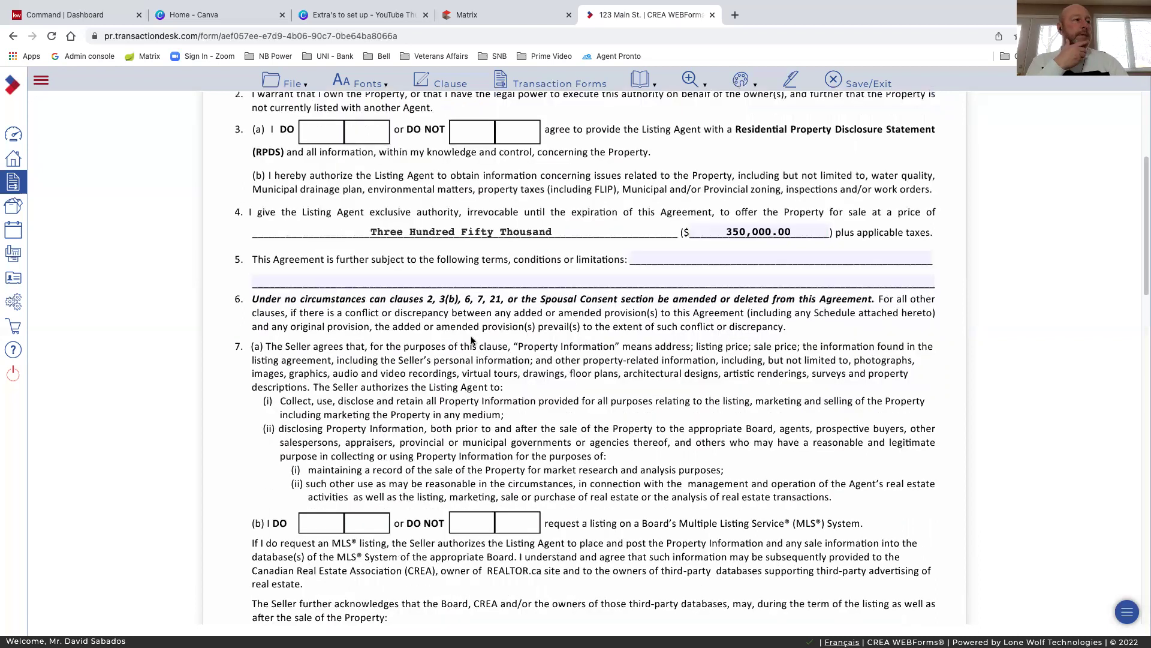
pyautogui.scroll(-1, 549, 337)
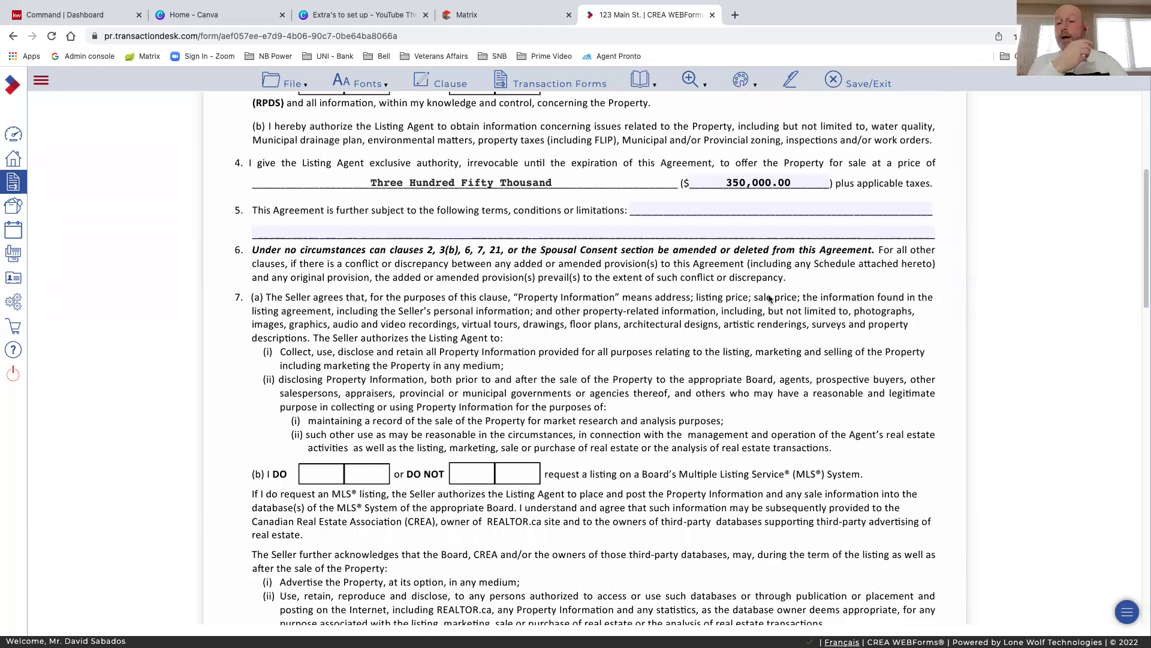
pyautogui.scroll(-1, 770, 299)
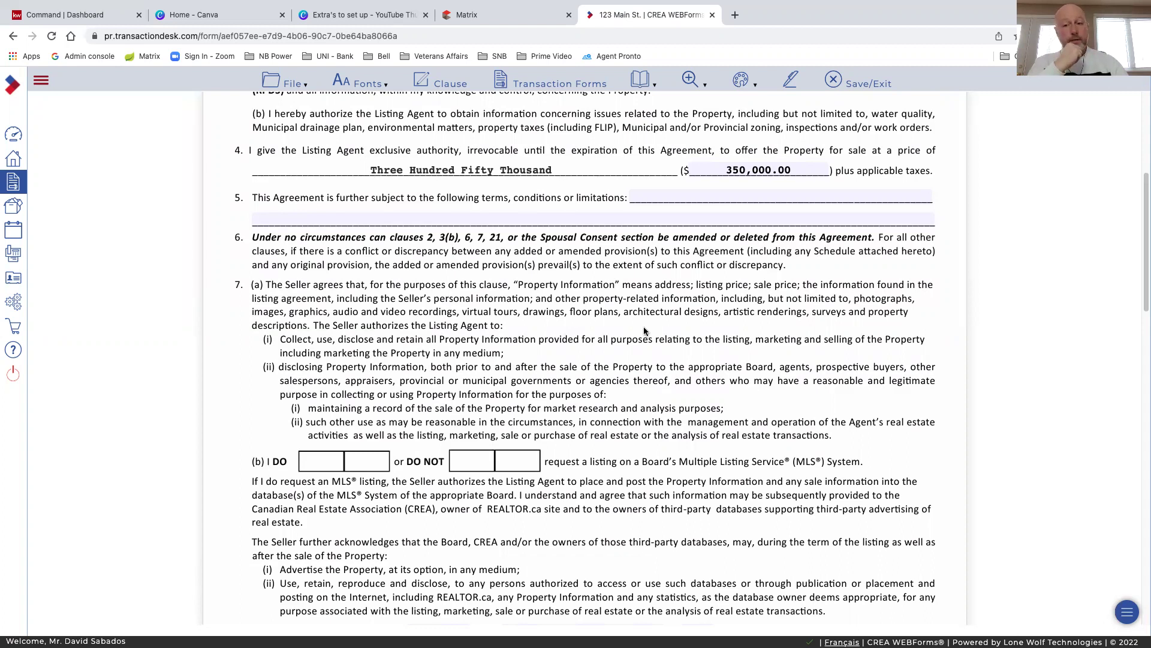
pyautogui.scroll(-1, 662, 309)
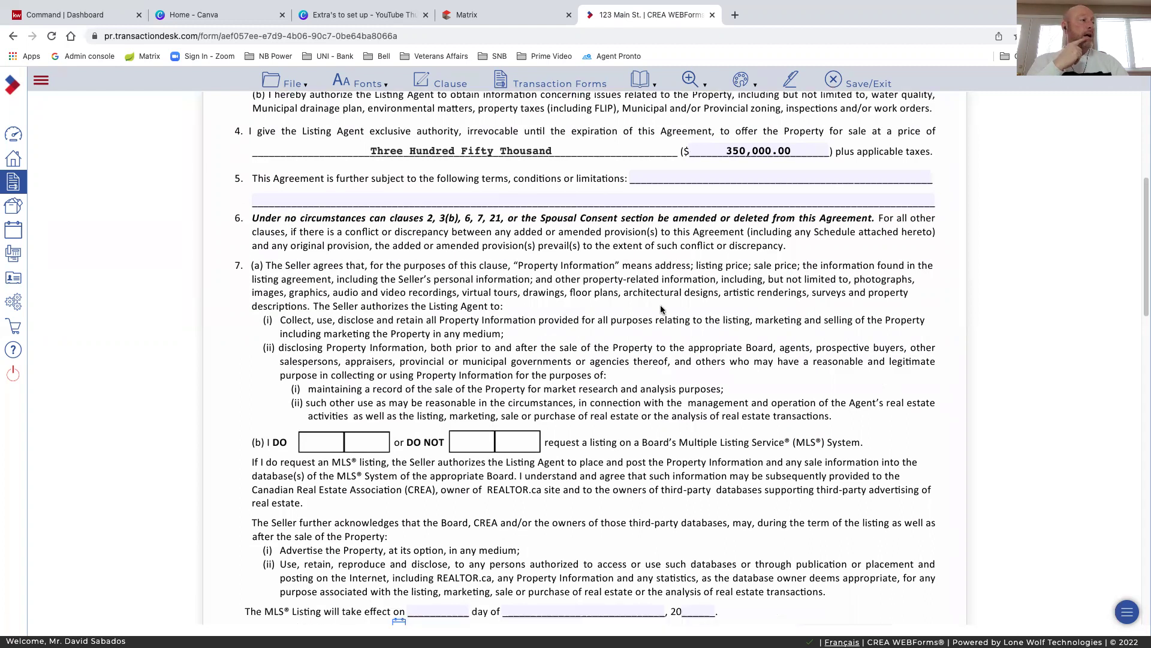
pyautogui.scroll(-3, 662, 309)
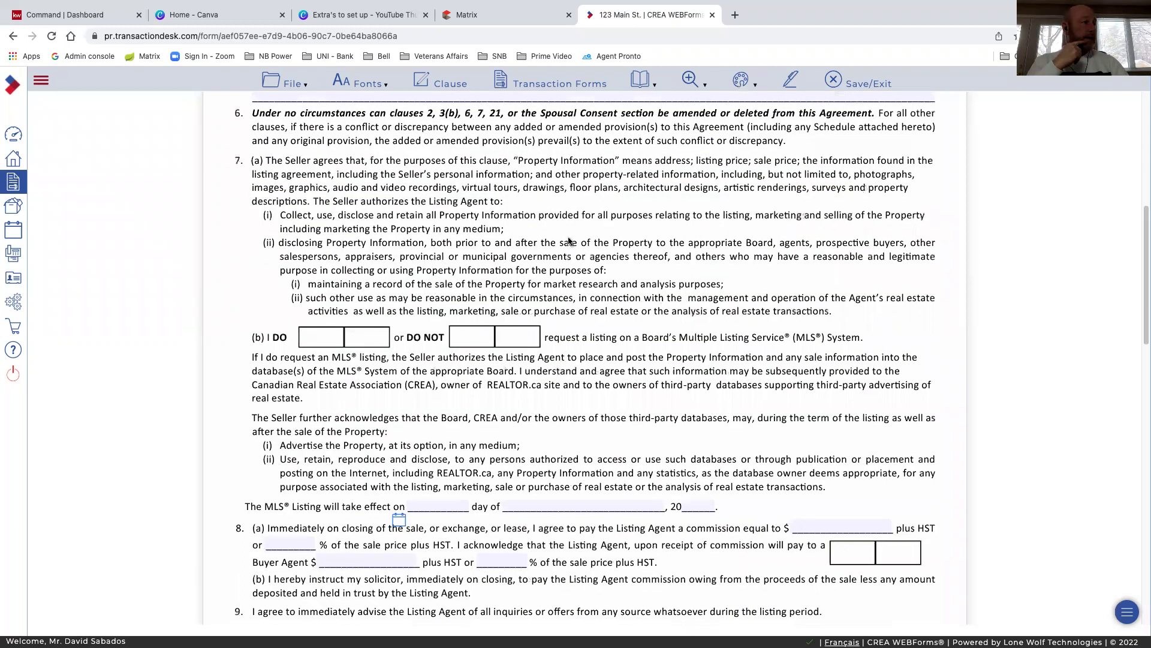
pyautogui.scroll(-2, 570, 255)
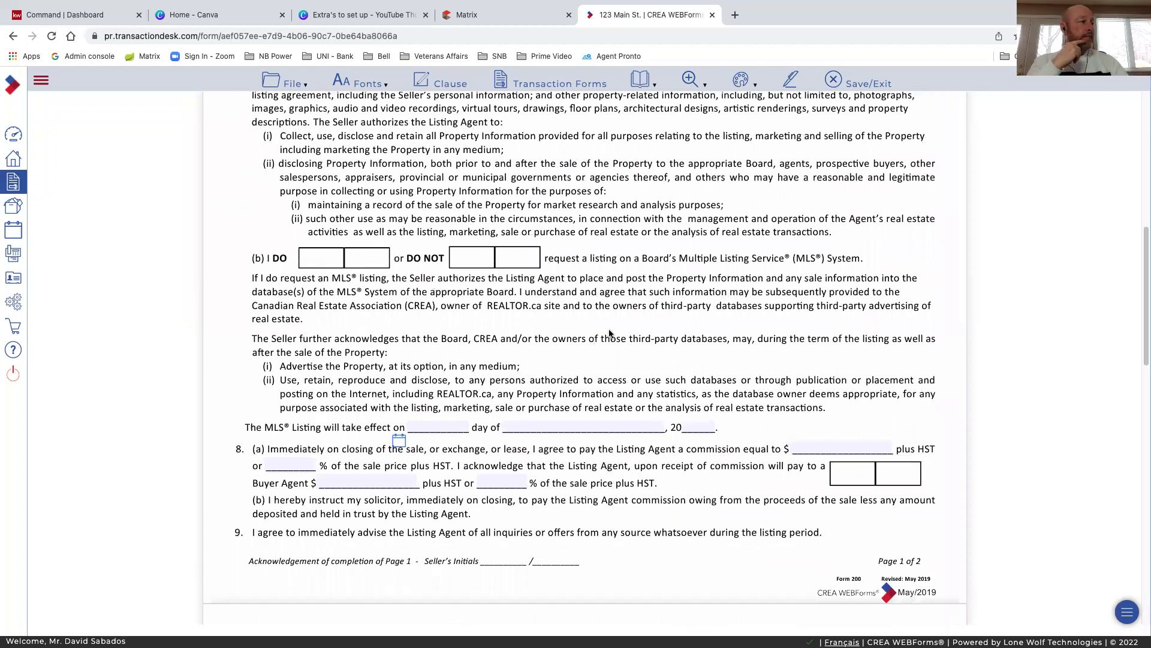
pyautogui.scroll(-1, 609, 331)
pyautogui.scroll(-1, 270, 312)
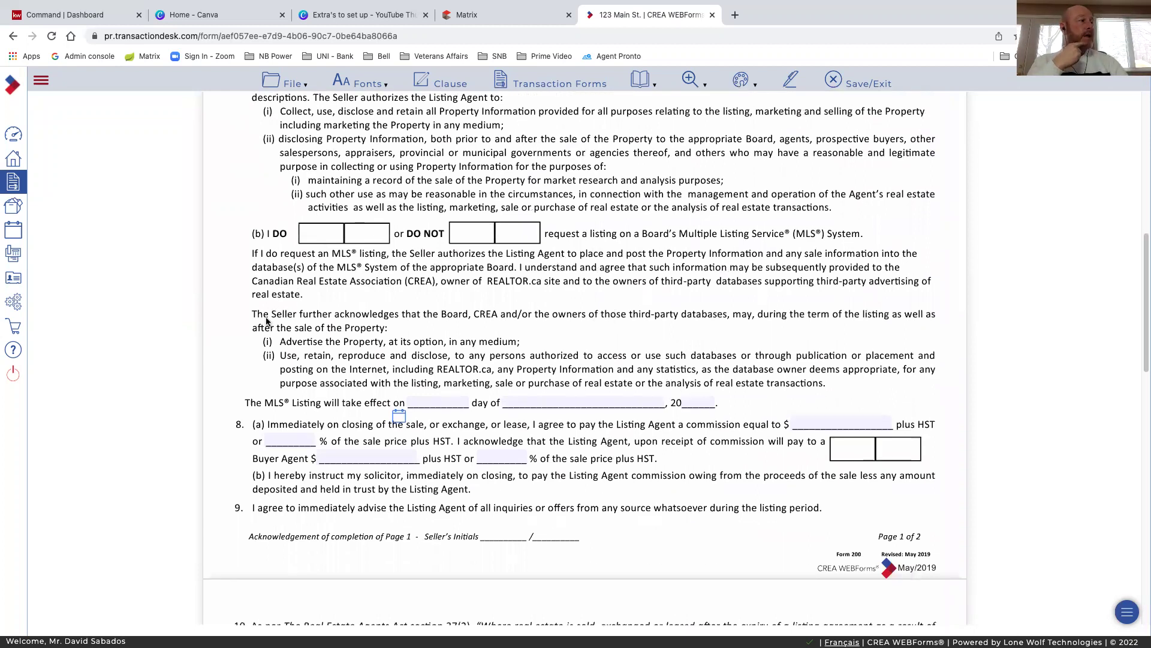
pyautogui.scroll(-1, 405, 317)
pyautogui.scroll(-3, 342, 317)
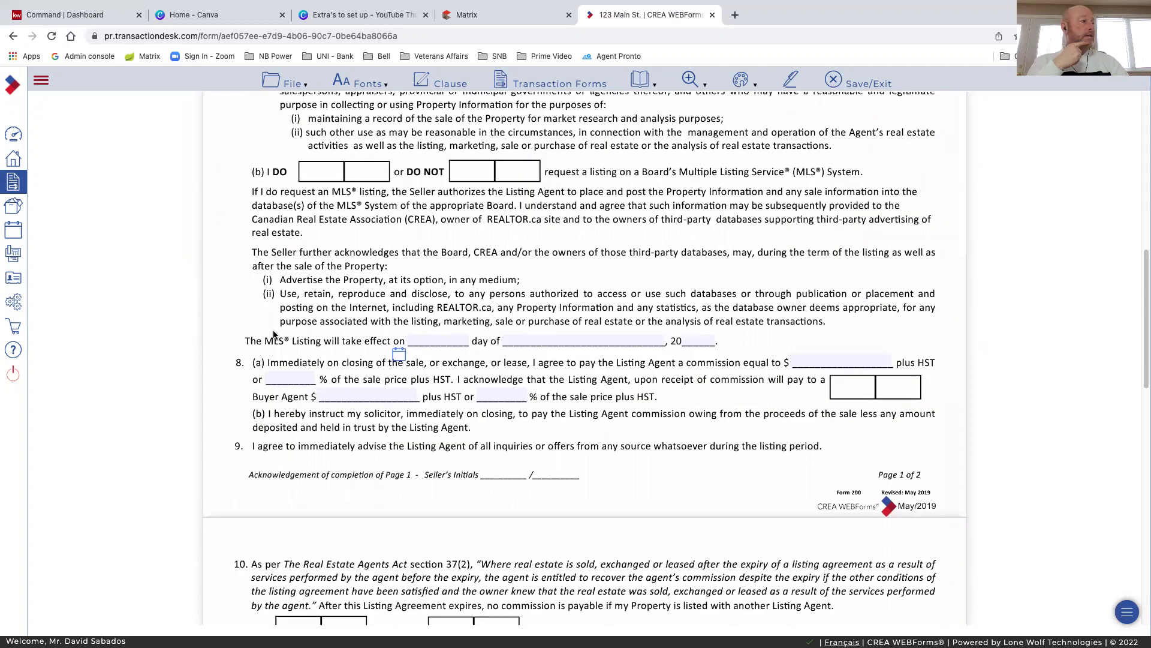
# Set the MLS listing effective date to January 31, 2022 using the calendar
pyautogui.click(400, 357)
pyautogui.click(487, 454)
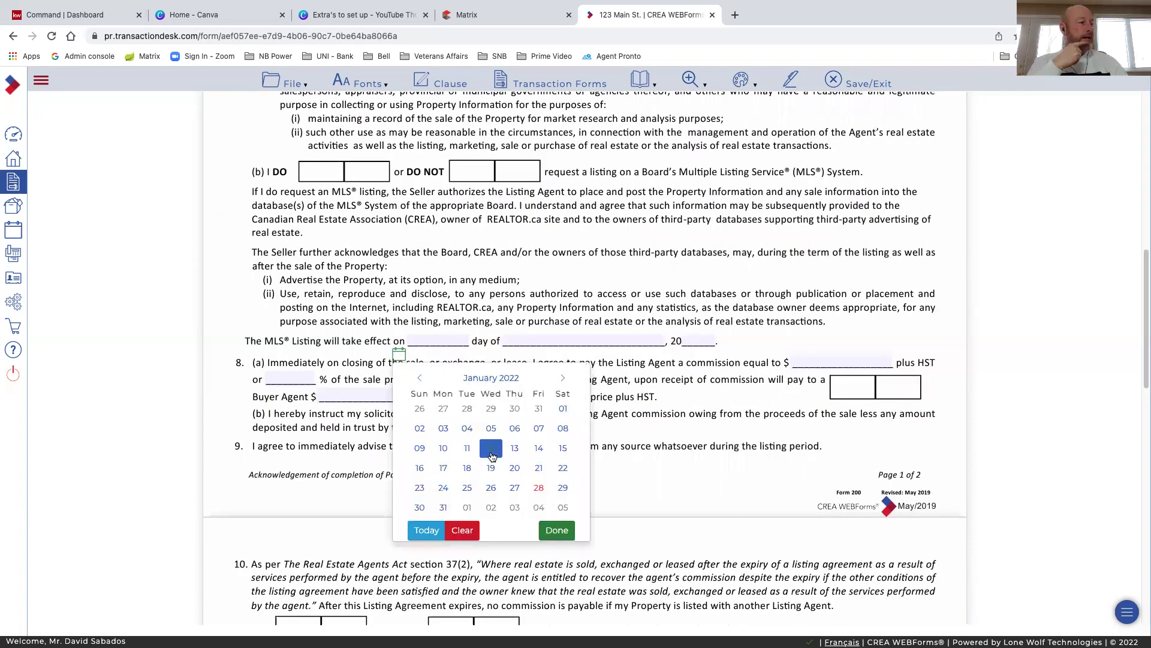
pyautogui.click(444, 508)
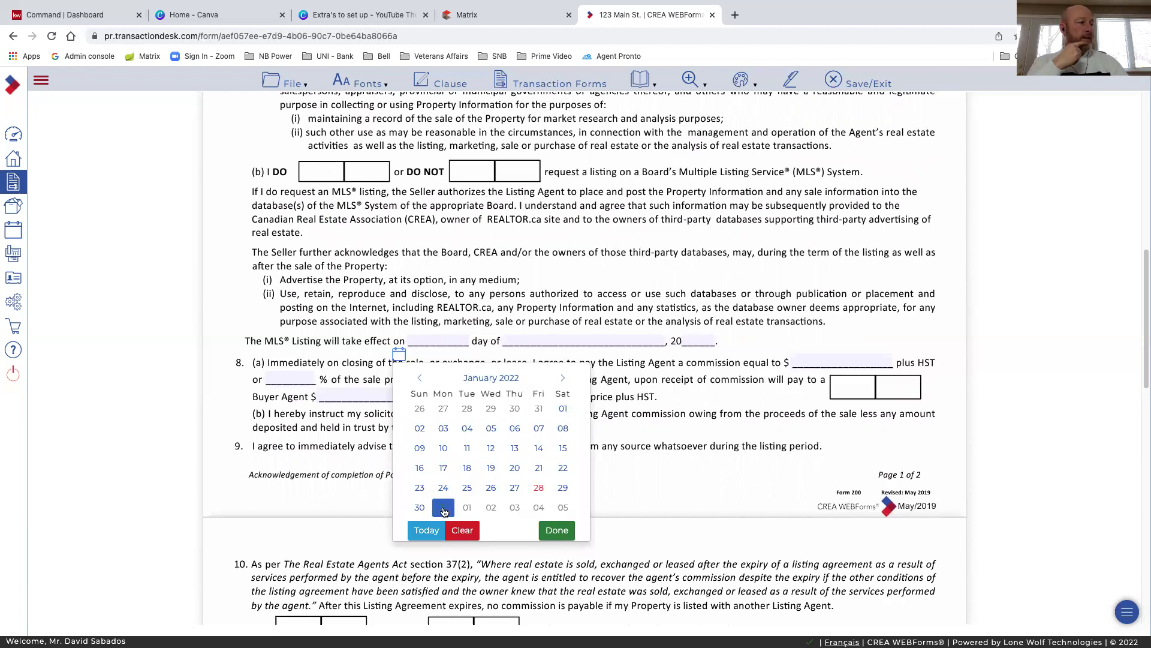
pyautogui.click(444, 509)
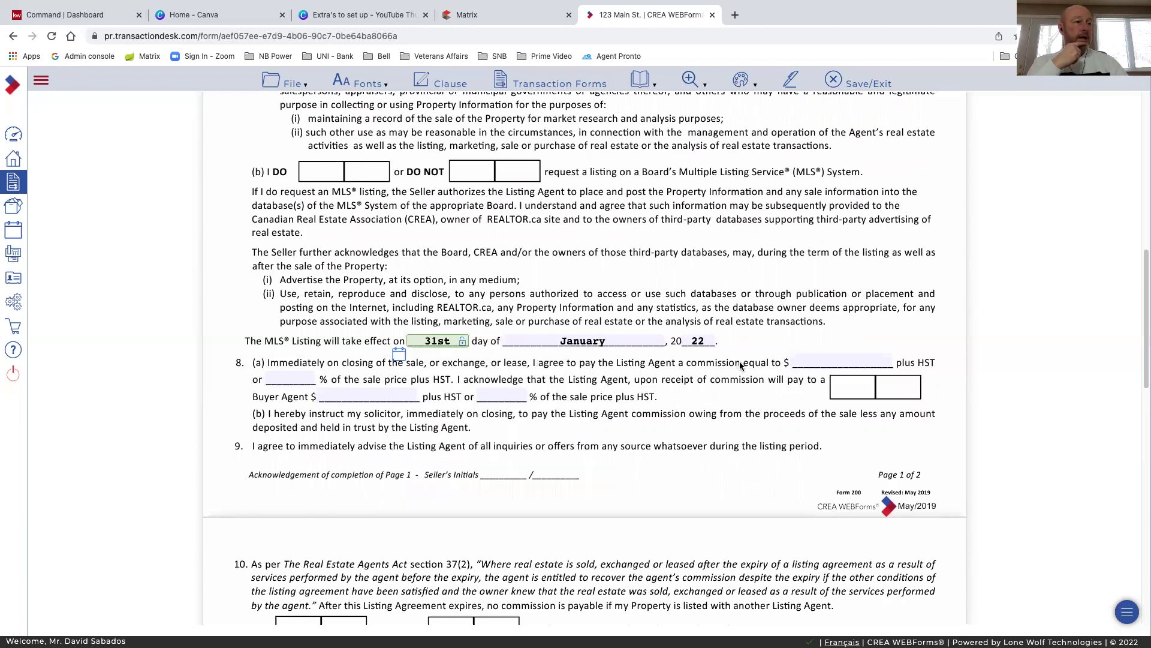
pyautogui.scroll(-2, 741, 366)
pyautogui.scroll(-1, 714, 331)
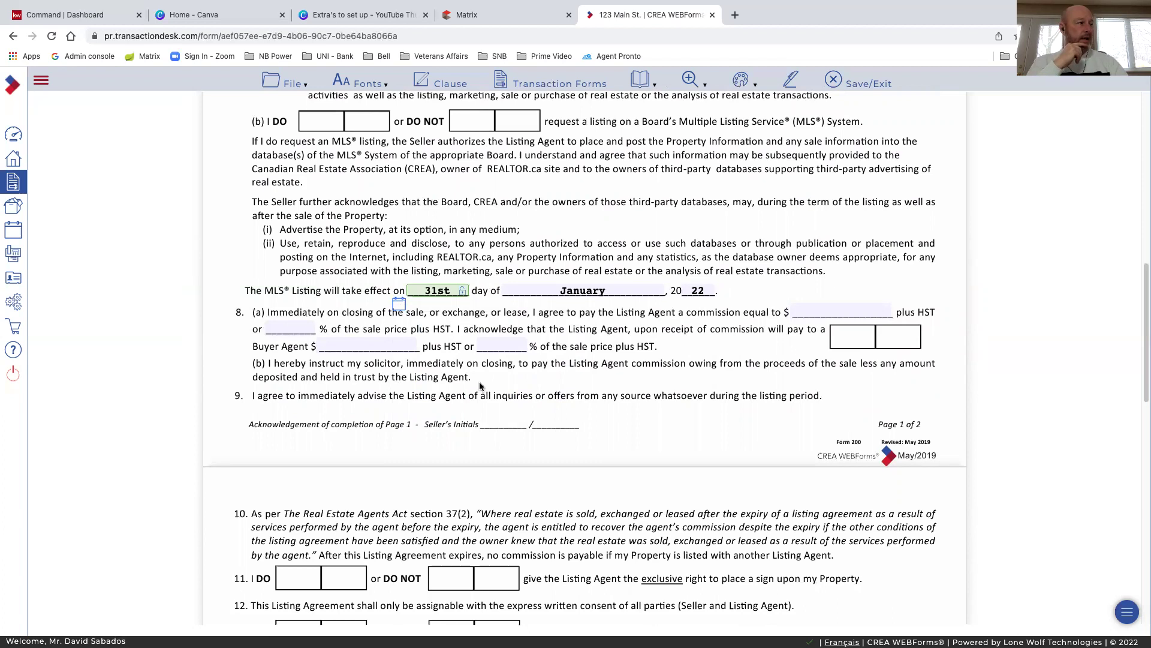
# Enter a 5% listing commission and 2.5% for the buyer agent
pyautogui.click(284, 326)
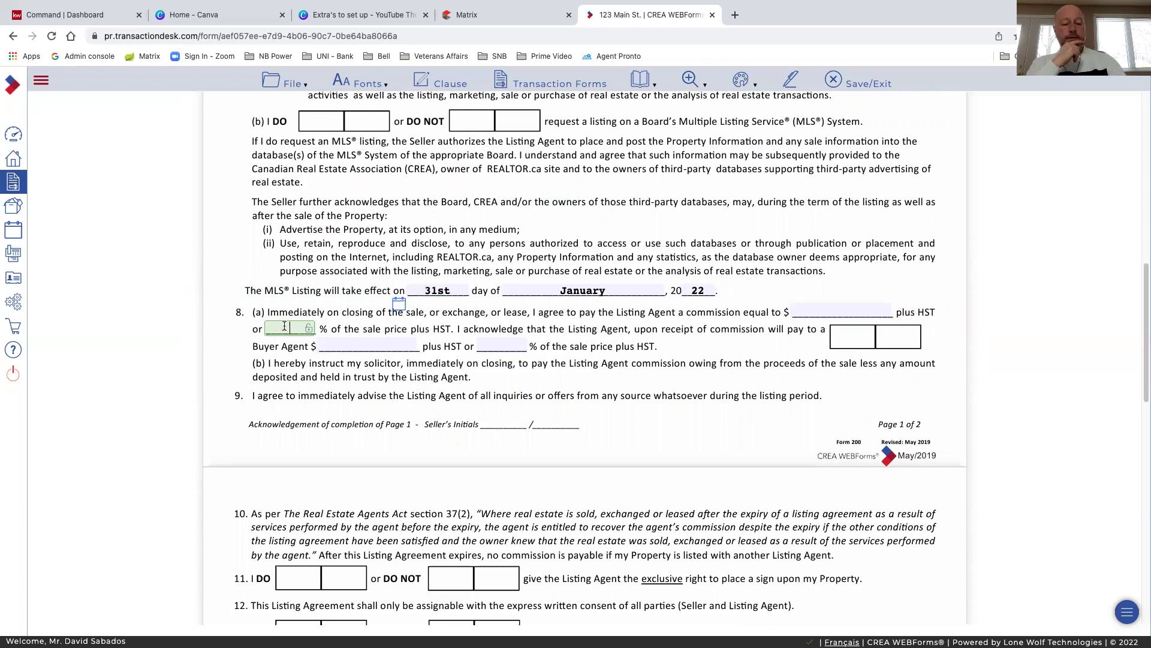
pyautogui.write('5')
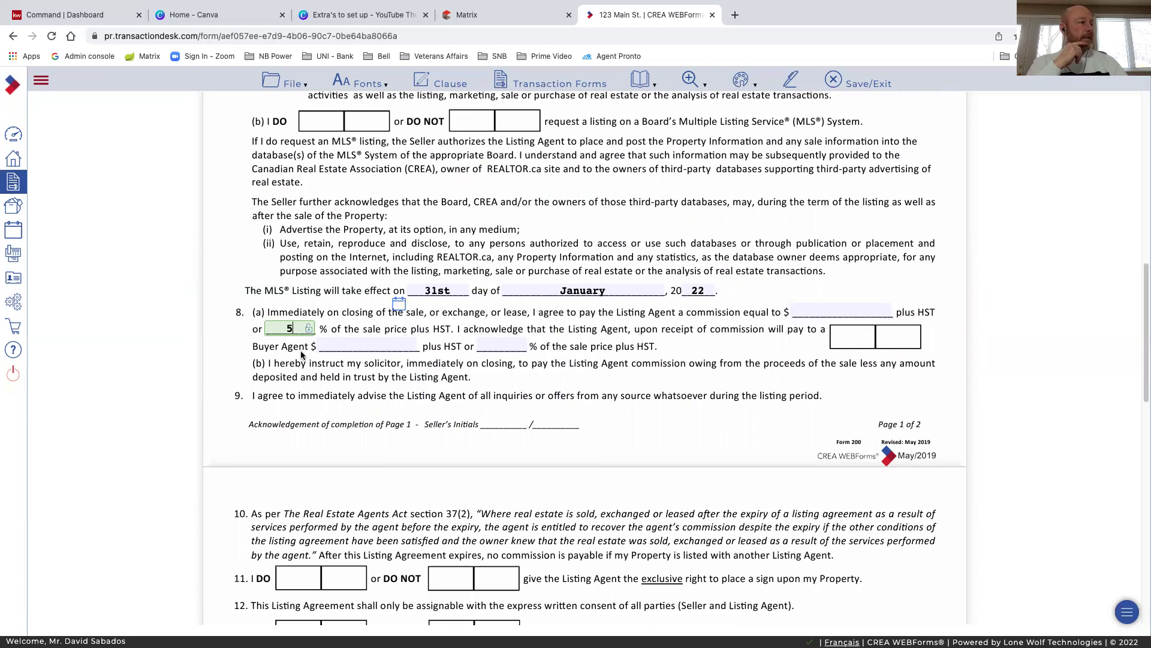
pyautogui.click(499, 346)
pyautogui.write('2.5')
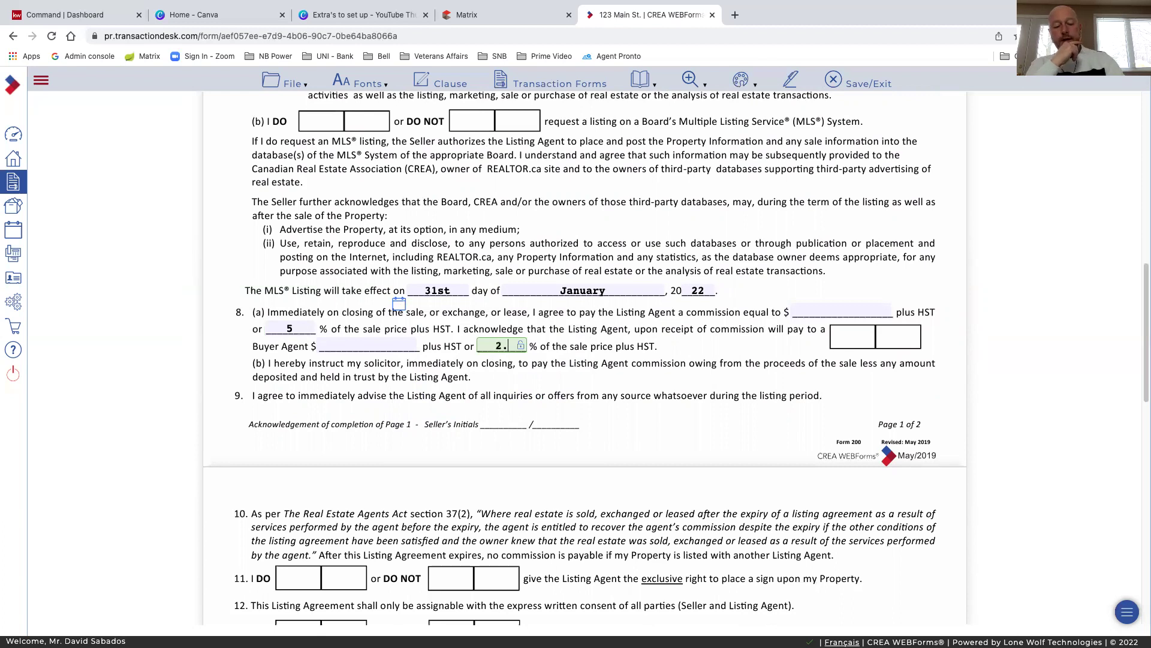
pyautogui.click(657, 386)
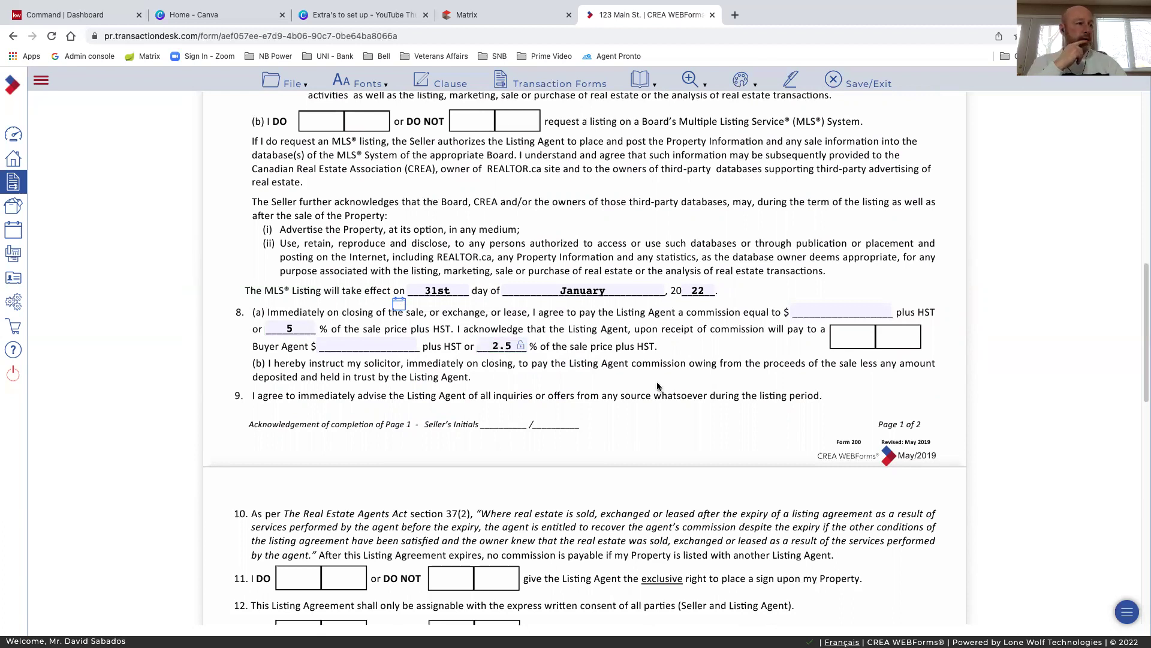
pyautogui.scroll(-1, 657, 386)
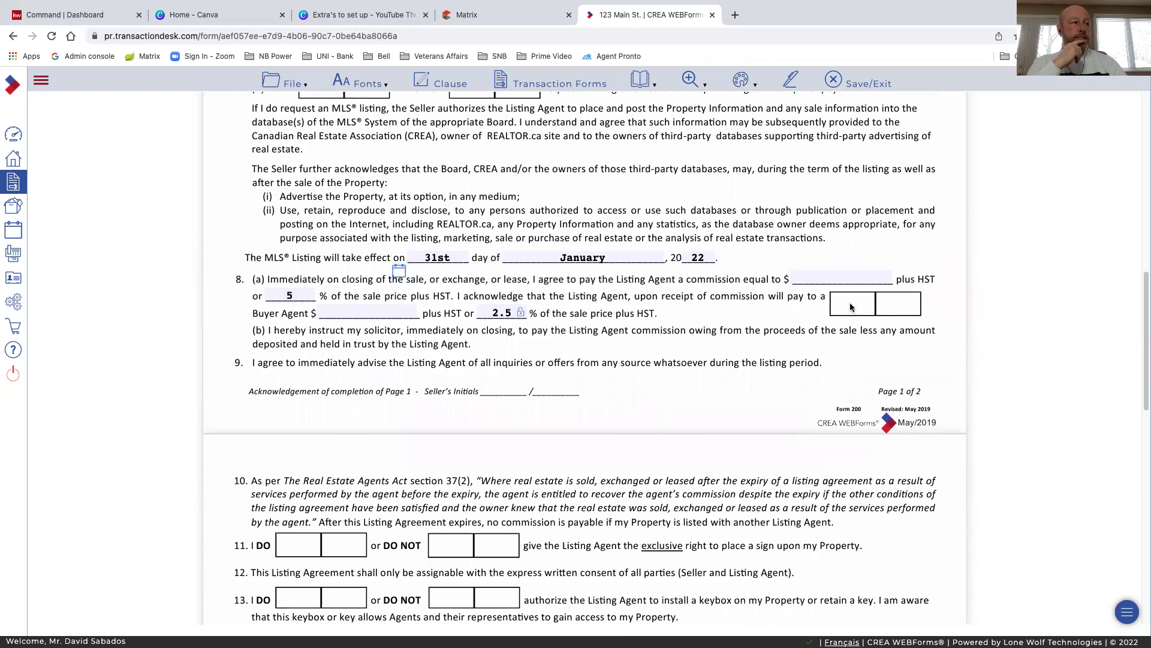
pyautogui.scroll(-2, 505, 393)
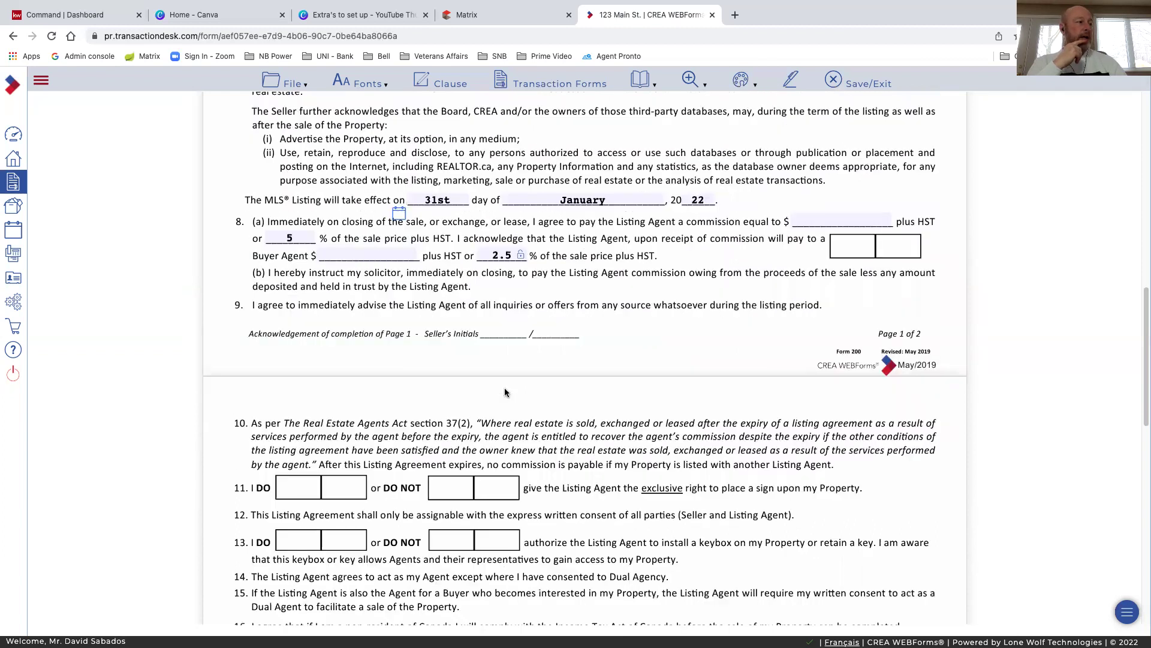
pyautogui.scroll(-4, 505, 393)
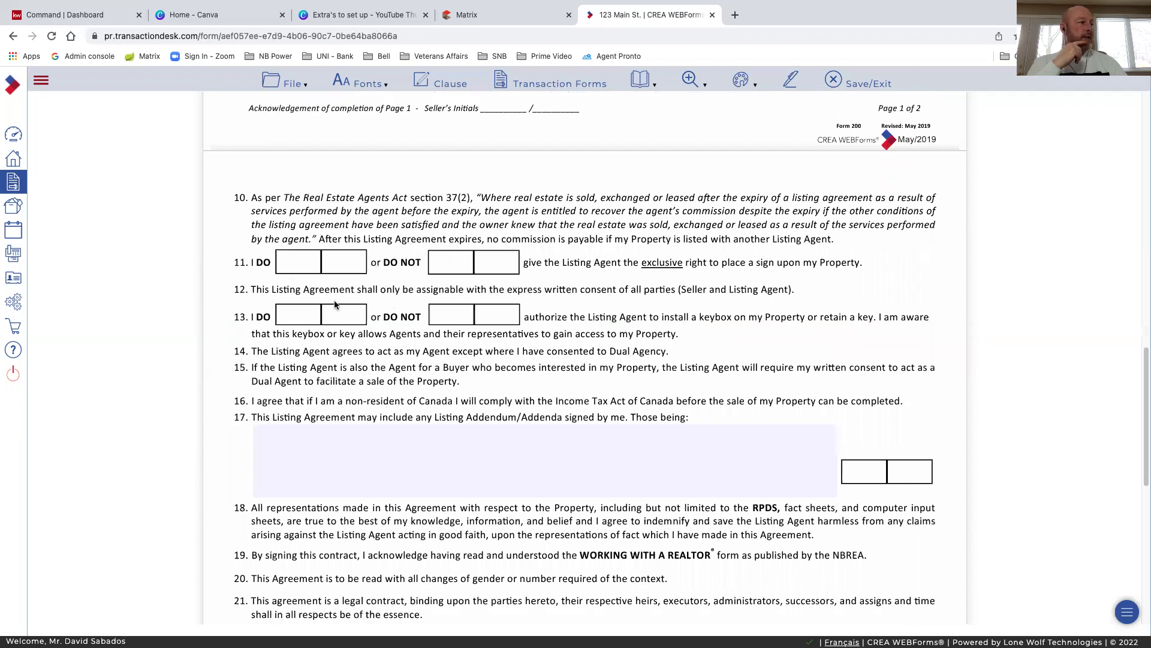
pyautogui.scroll(-1, 477, 327)
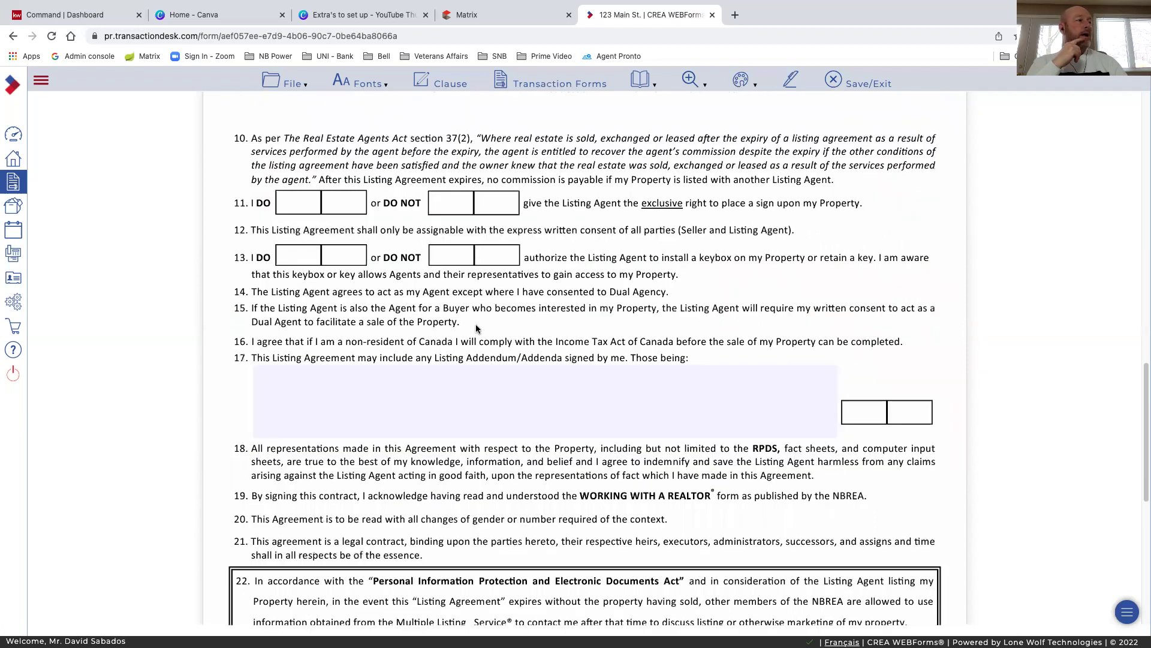
pyautogui.scroll(-1, 477, 328)
pyautogui.scroll(-1, 362, 354)
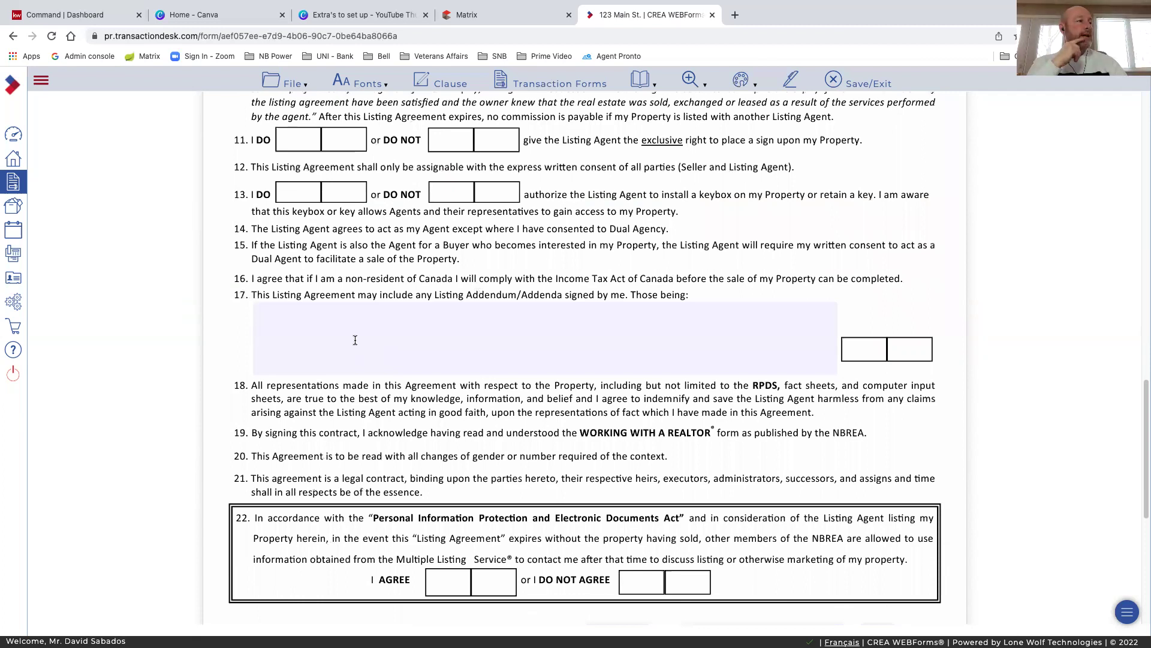
# Enter N/A in the paragraph 17 listing addenda box and move on to paragraph 23
pyautogui.click(405, 319)
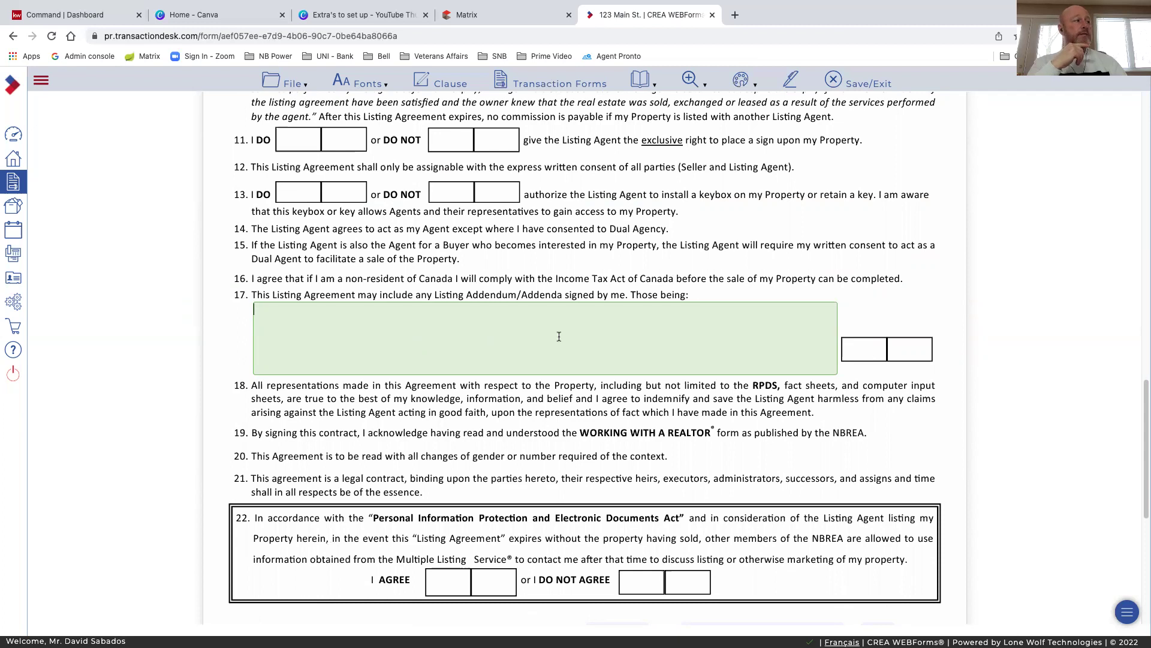
pyautogui.write('N')
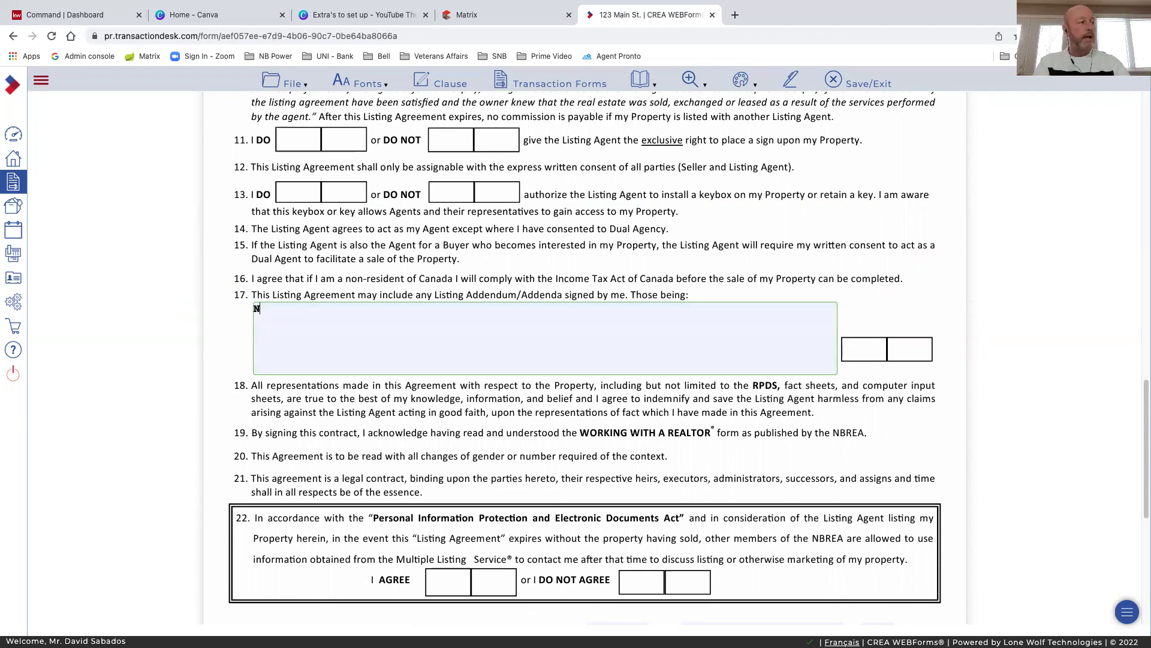
pyautogui.write('/A')
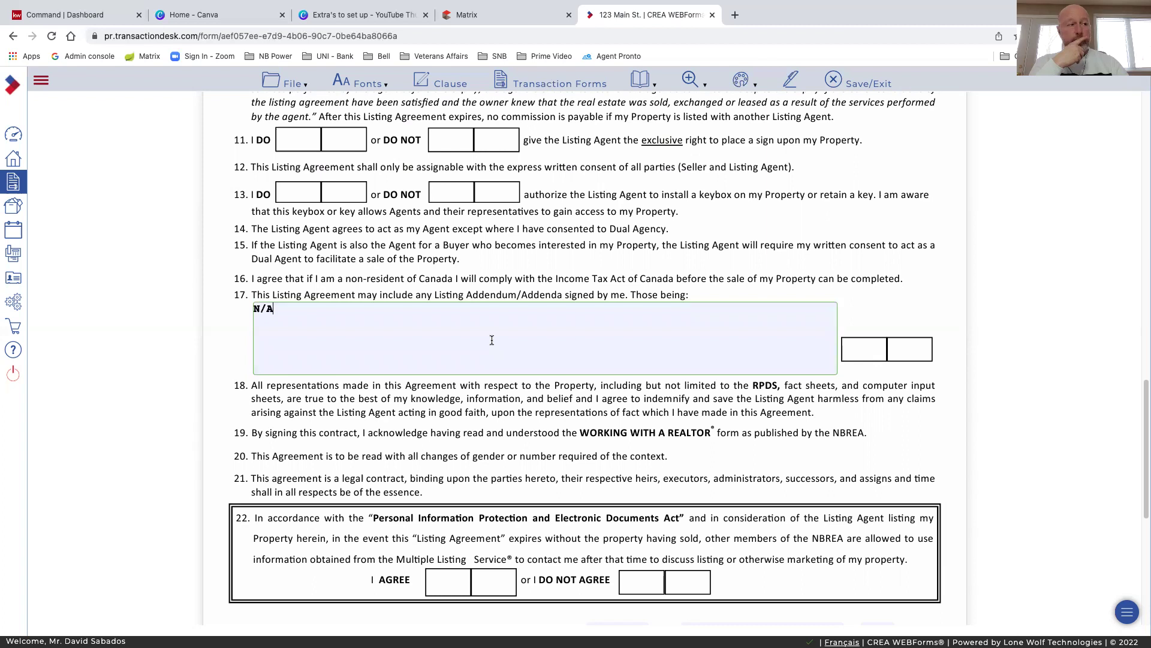
pyautogui.scroll(-1, 539, 406)
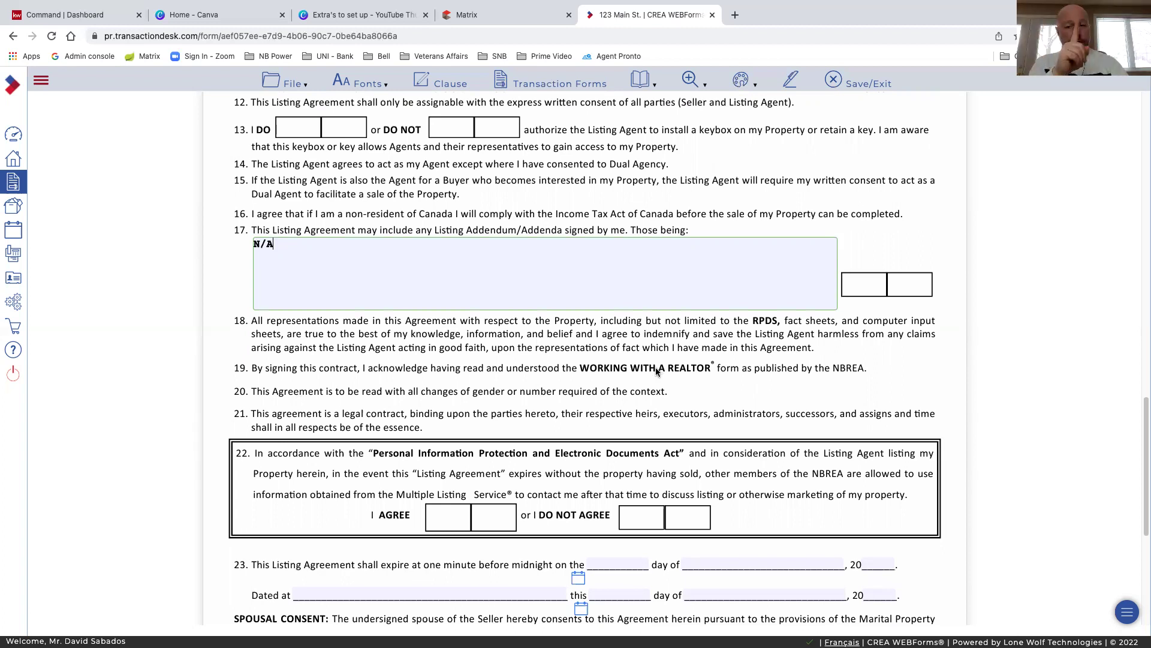
pyautogui.scroll(-1, 674, 370)
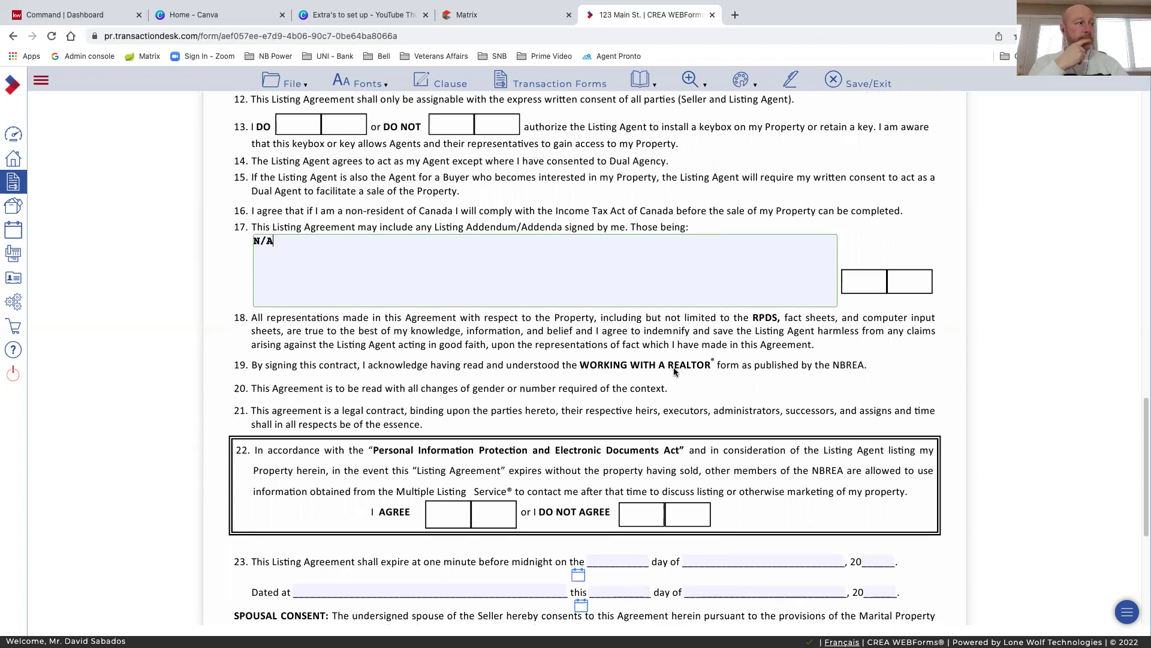
pyautogui.scroll(-1, 674, 371)
pyautogui.scroll(-1, 575, 327)
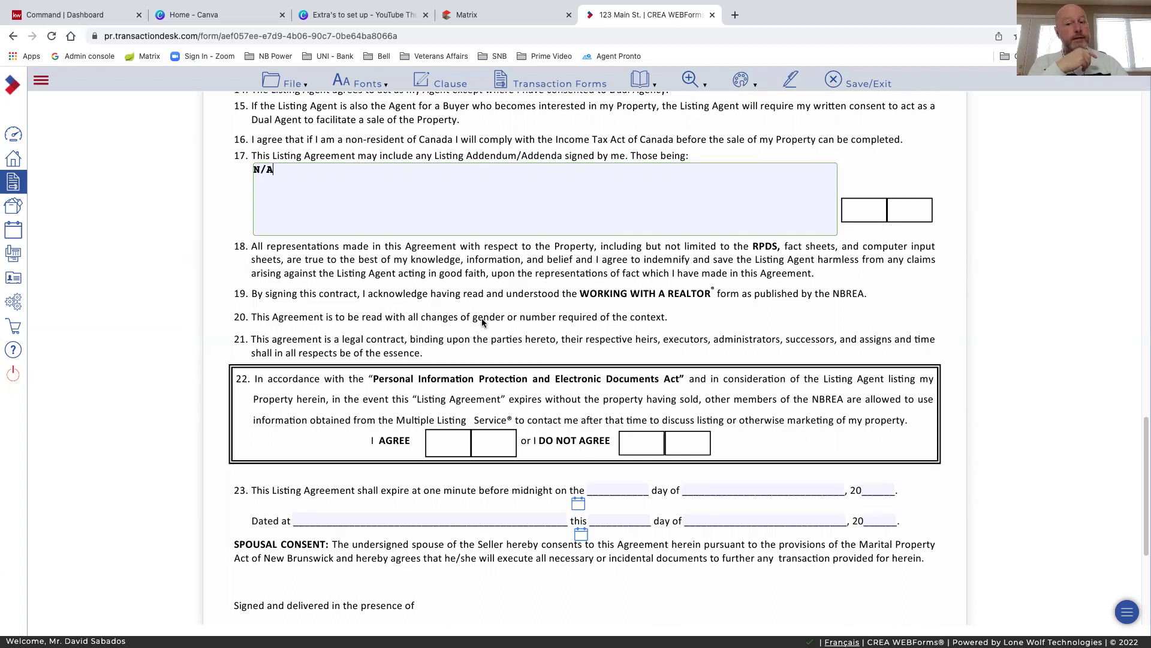
pyautogui.scroll(-1, 483, 323)
pyautogui.scroll(-1, 483, 322)
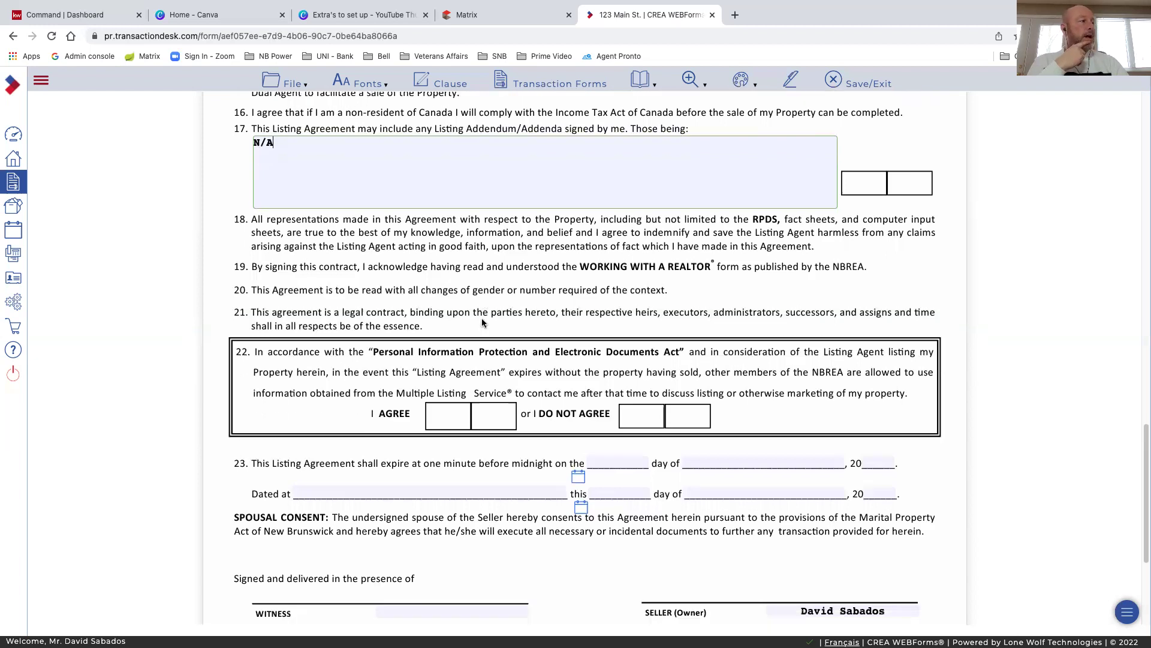
pyautogui.scroll(-2, 415, 327)
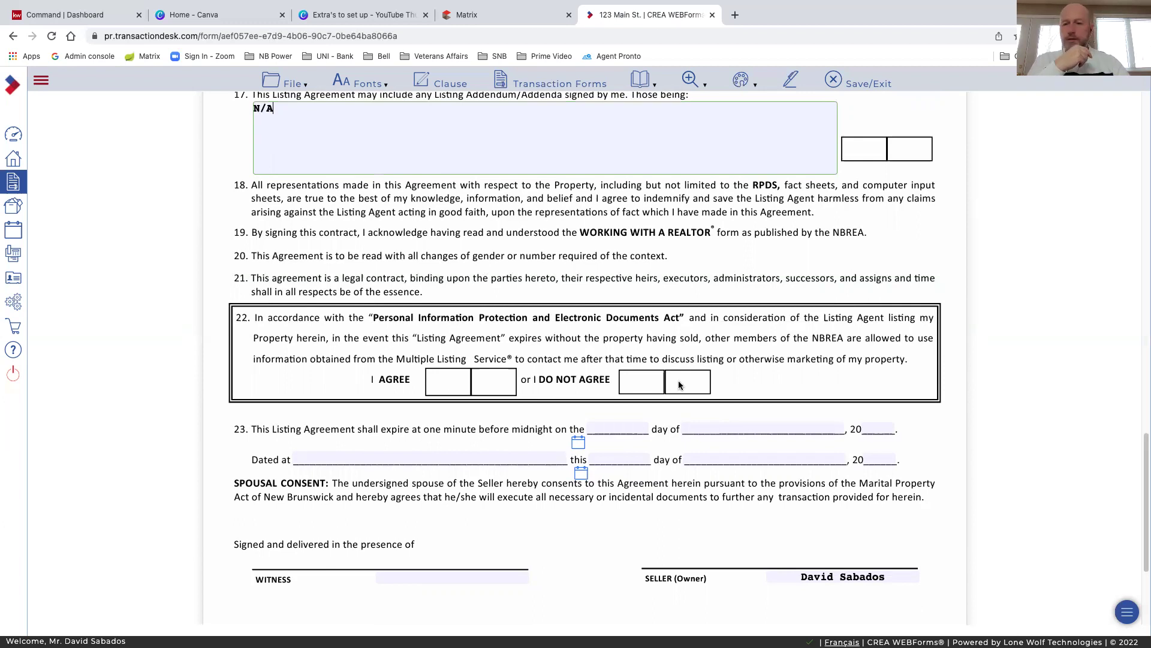
pyautogui.scroll(-2, 780, 375)
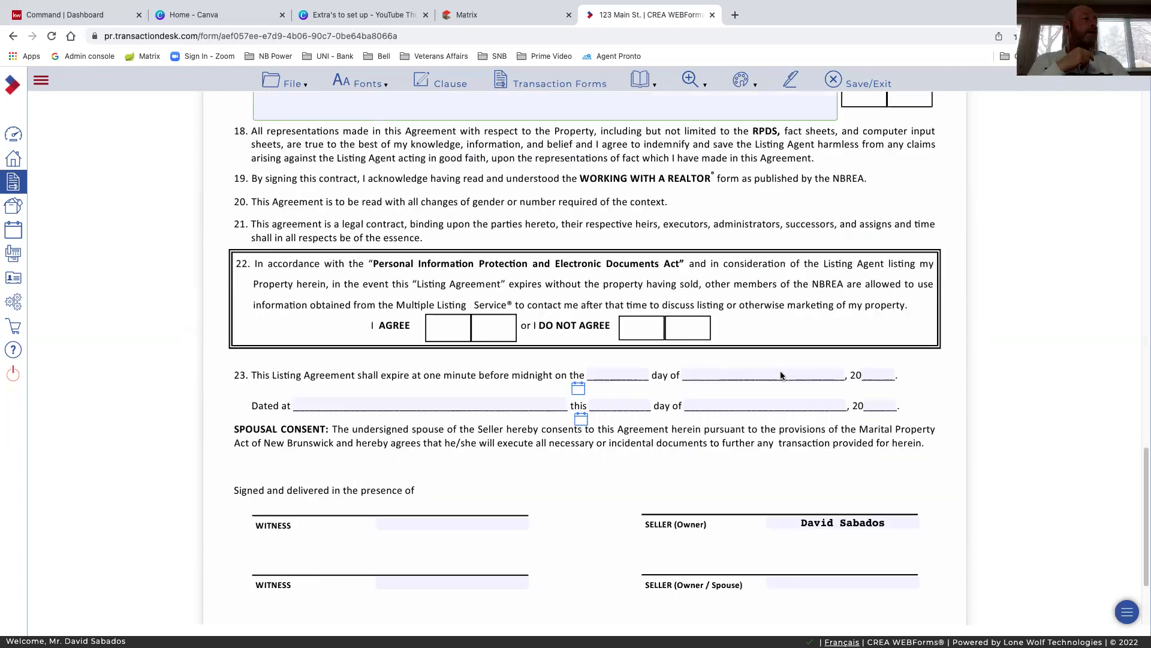
pyautogui.scroll(-2, 402, 349)
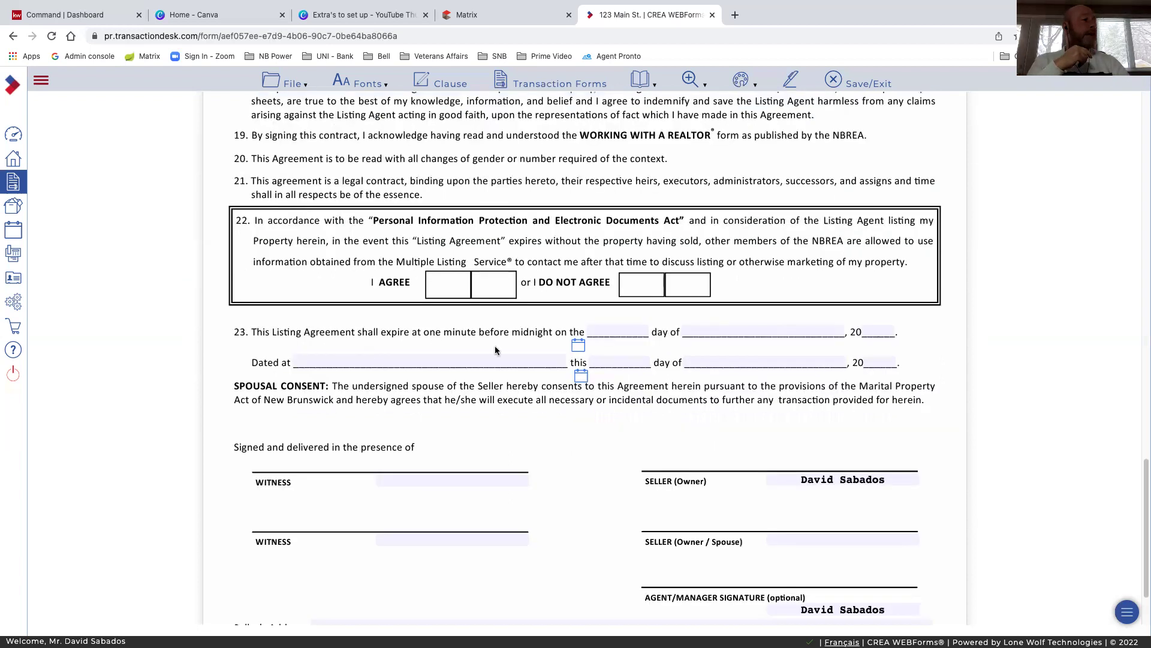
# Set the listing expiry date to July 29, 2022 in the calendar
pyautogui.click(577, 349)
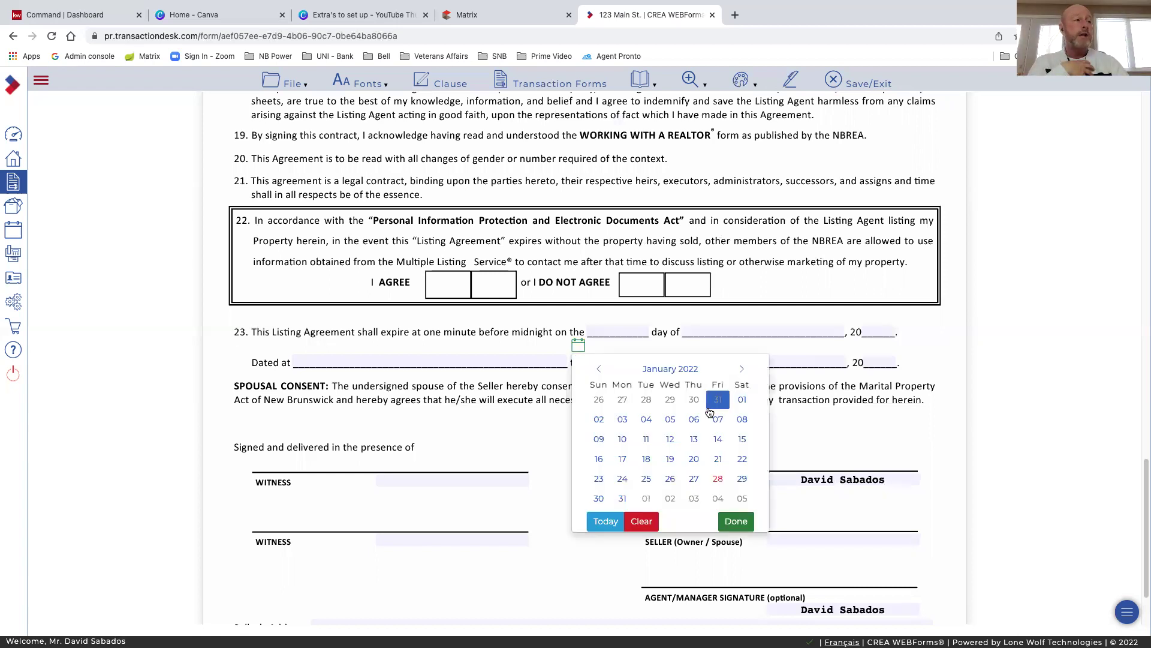
pyautogui.click(742, 370)
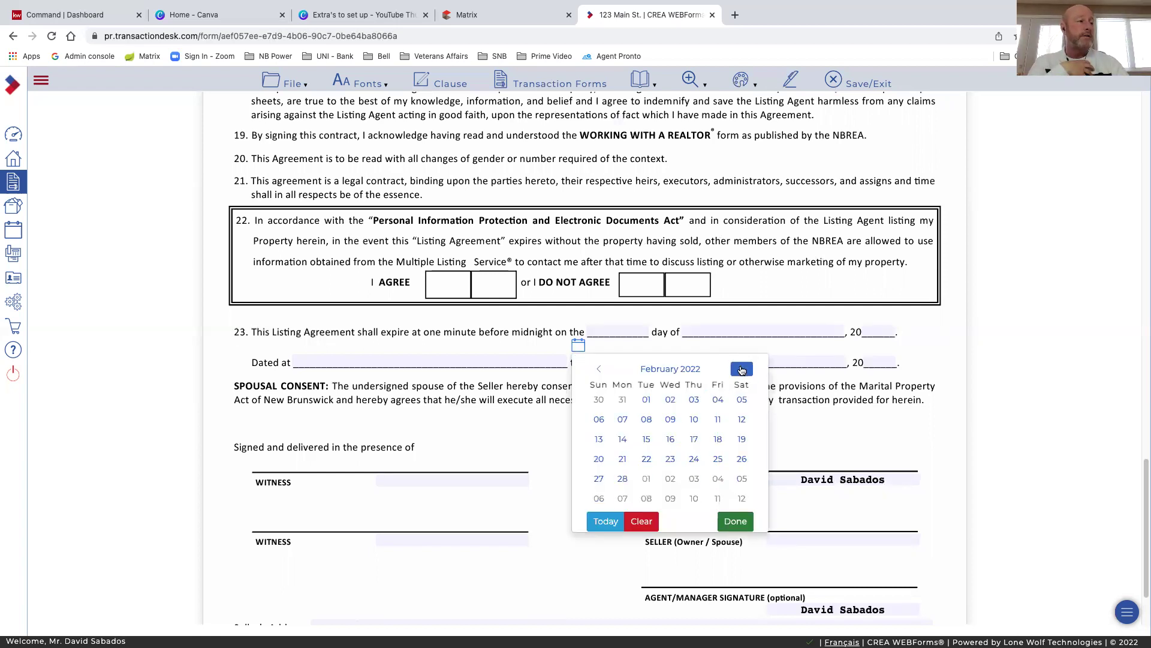
pyautogui.doubleClick(742, 370)
pyautogui.click(742, 370)
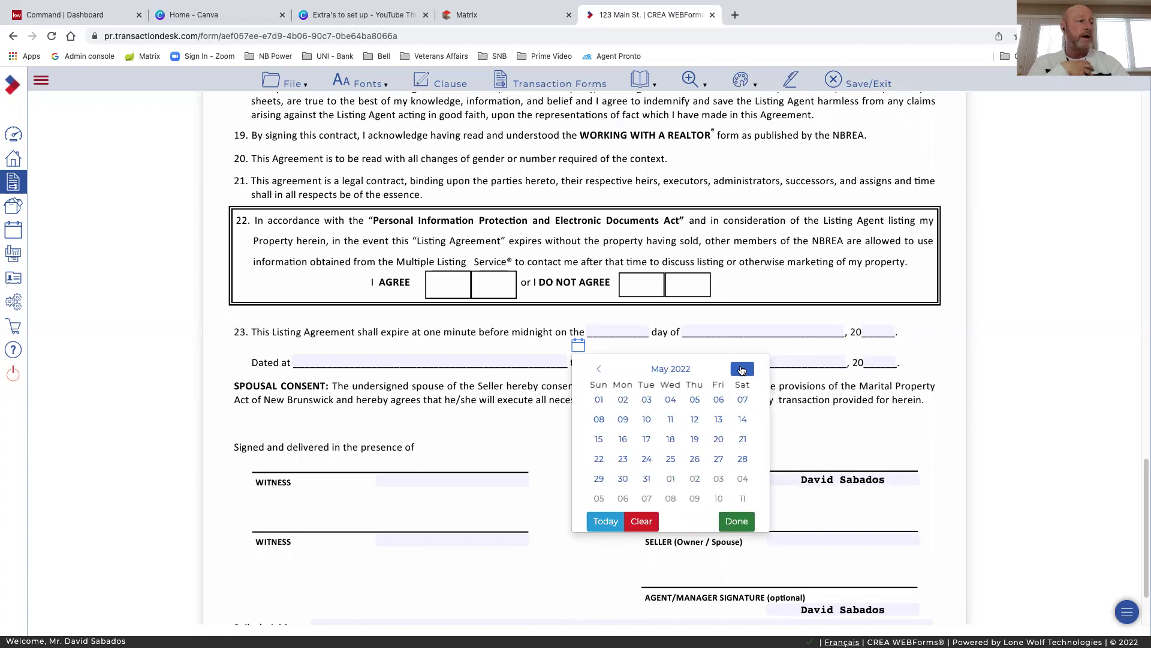
pyautogui.doubleClick(742, 369)
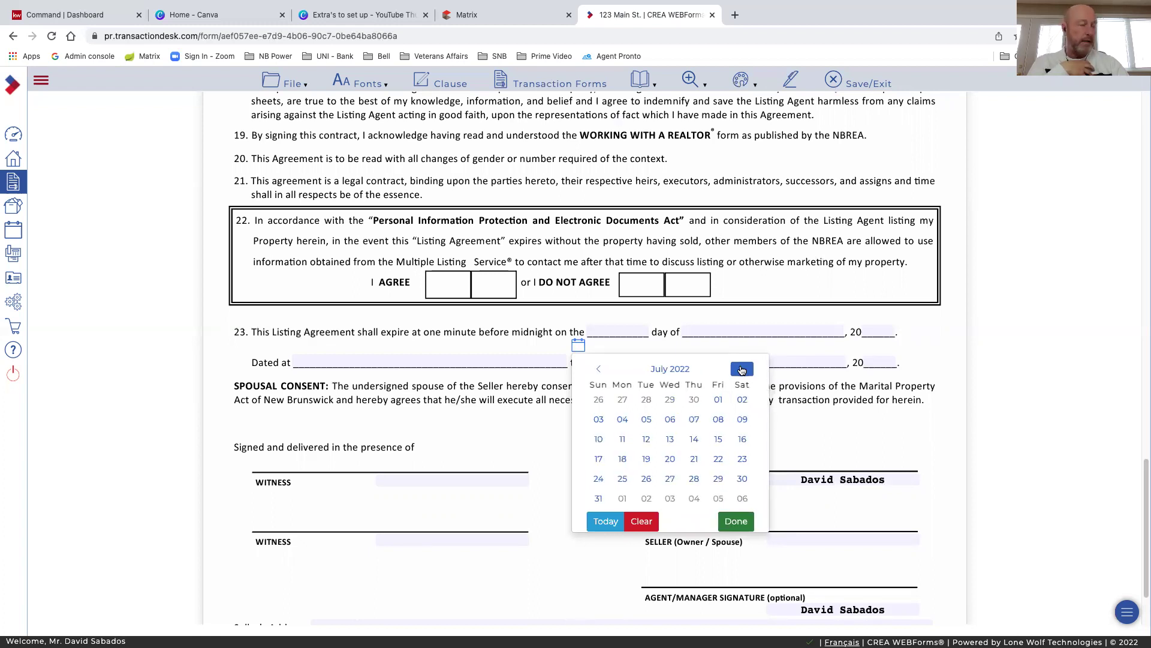
pyautogui.click(693, 478)
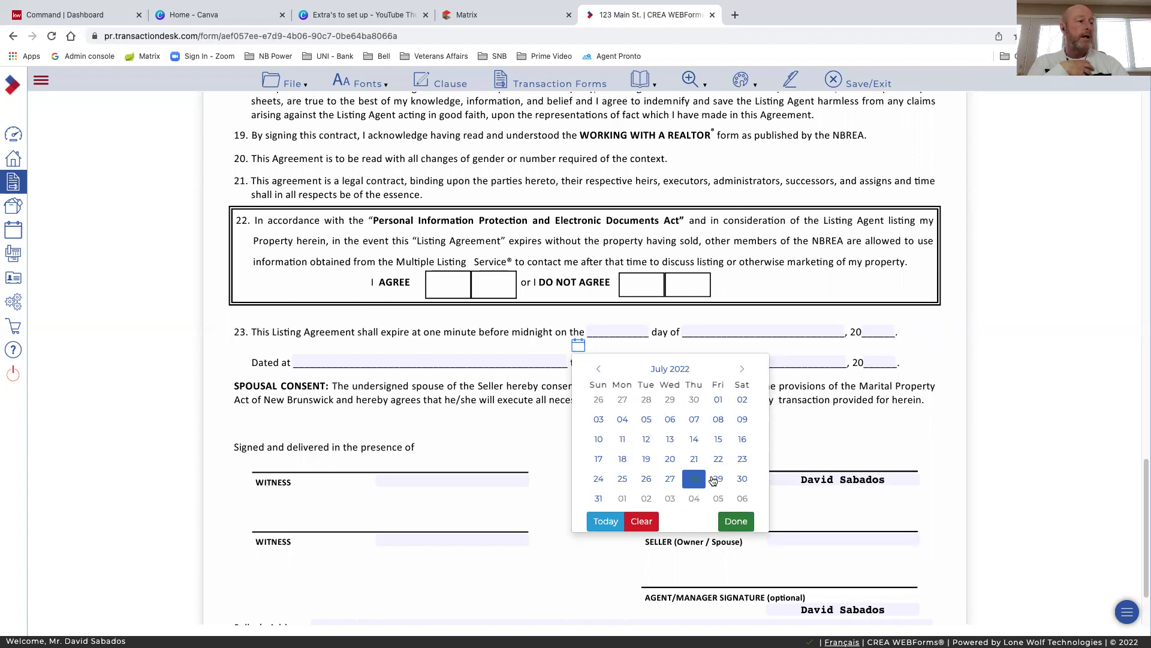
pyautogui.click(713, 481)
pyautogui.click(736, 521)
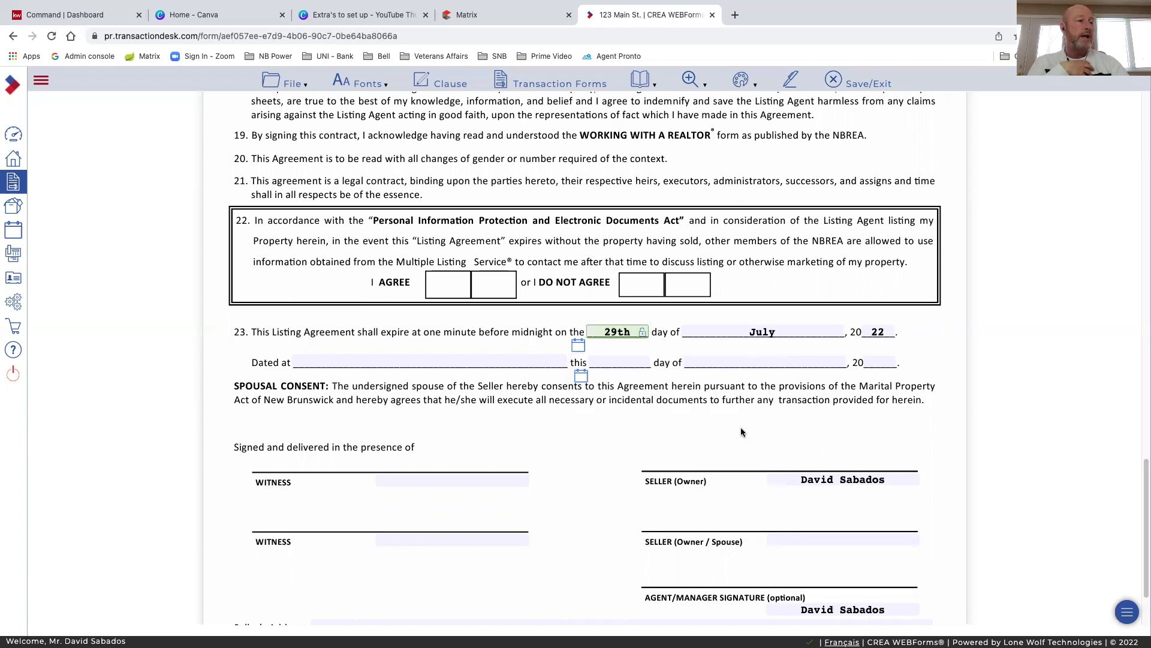
# Enter Moncton as Dated at and set the signing date to today, January 28, 2022
pyautogui.click(475, 362)
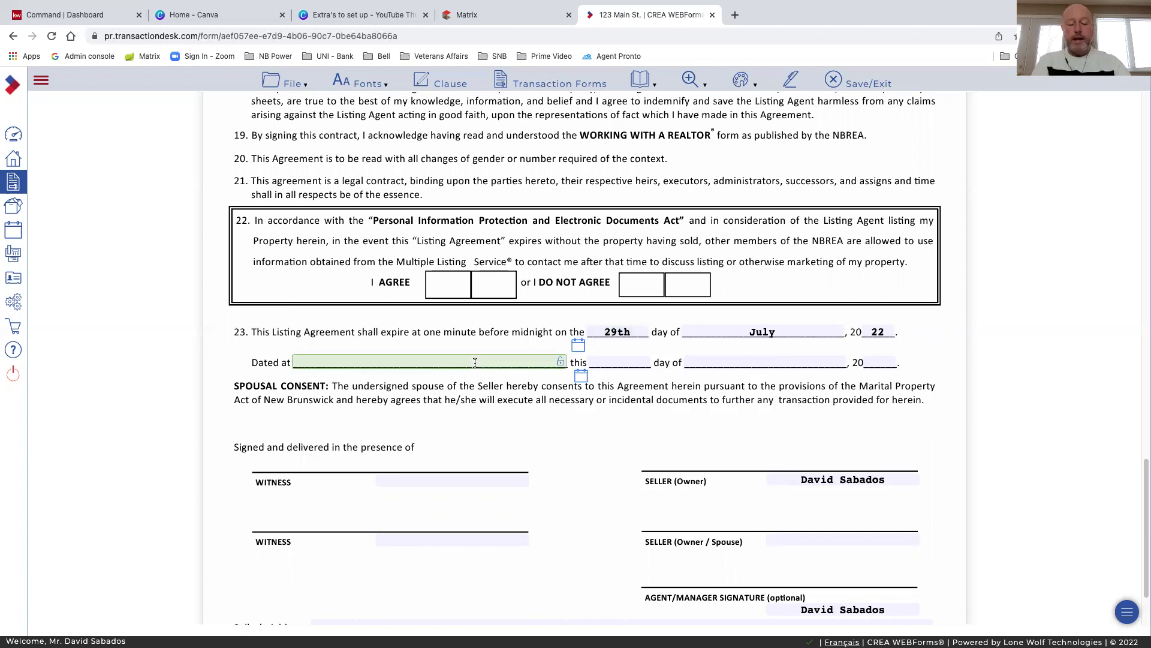
pyautogui.write('Moncton')
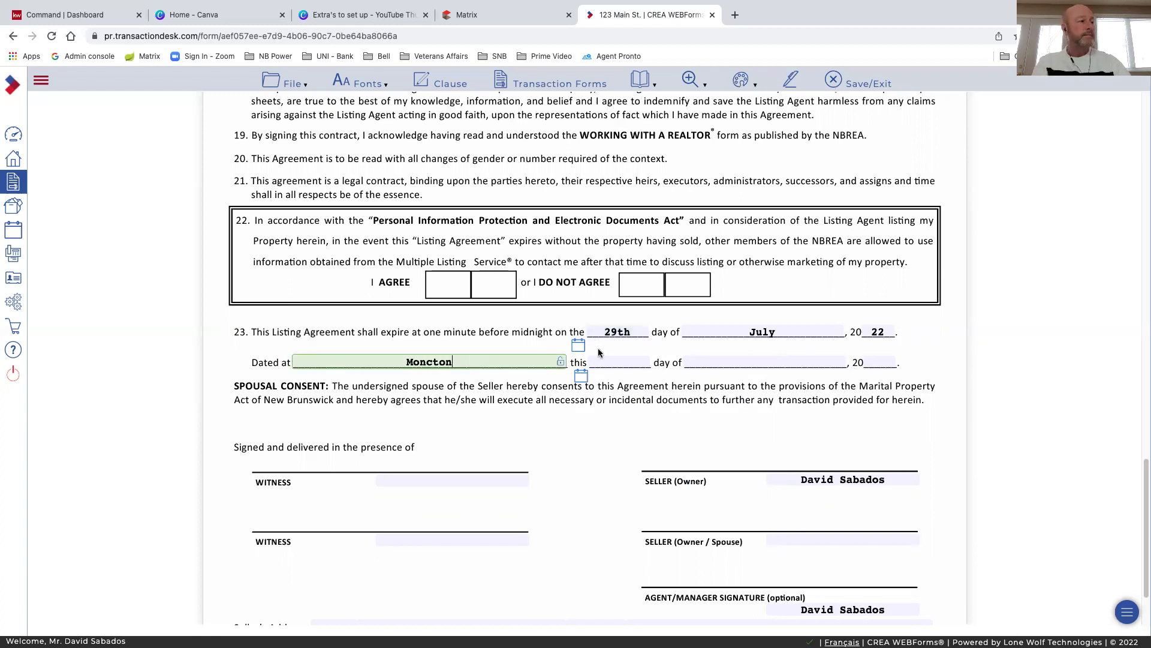
pyautogui.click(581, 376)
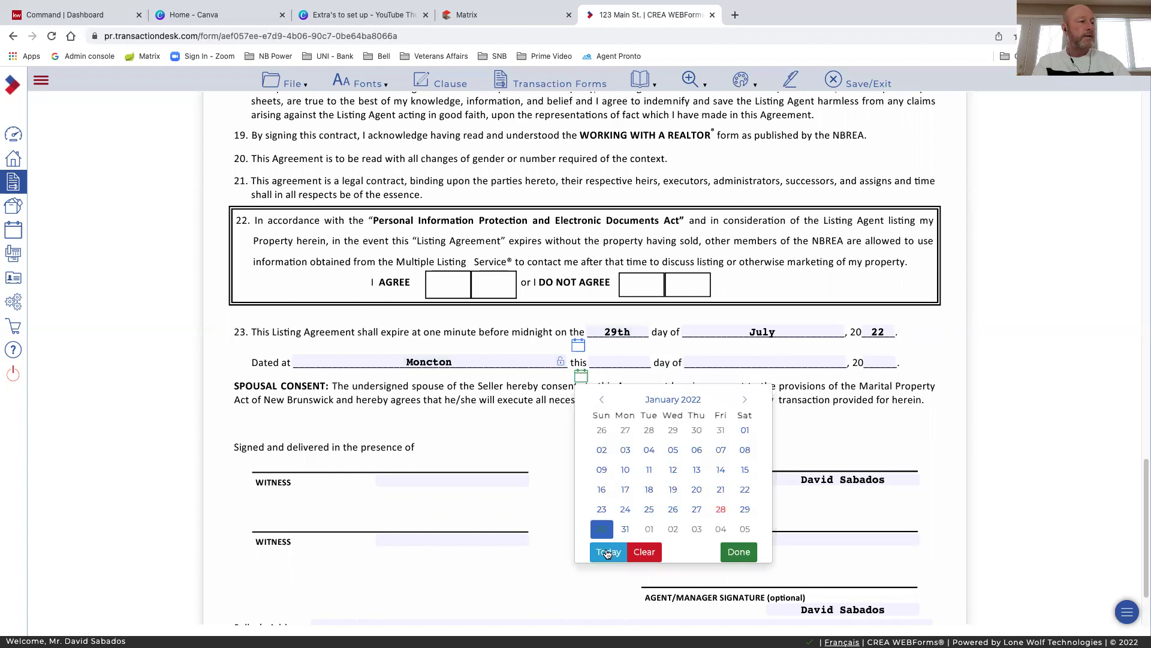
pyautogui.click(606, 553)
pyautogui.scroll(-1, 591, 422)
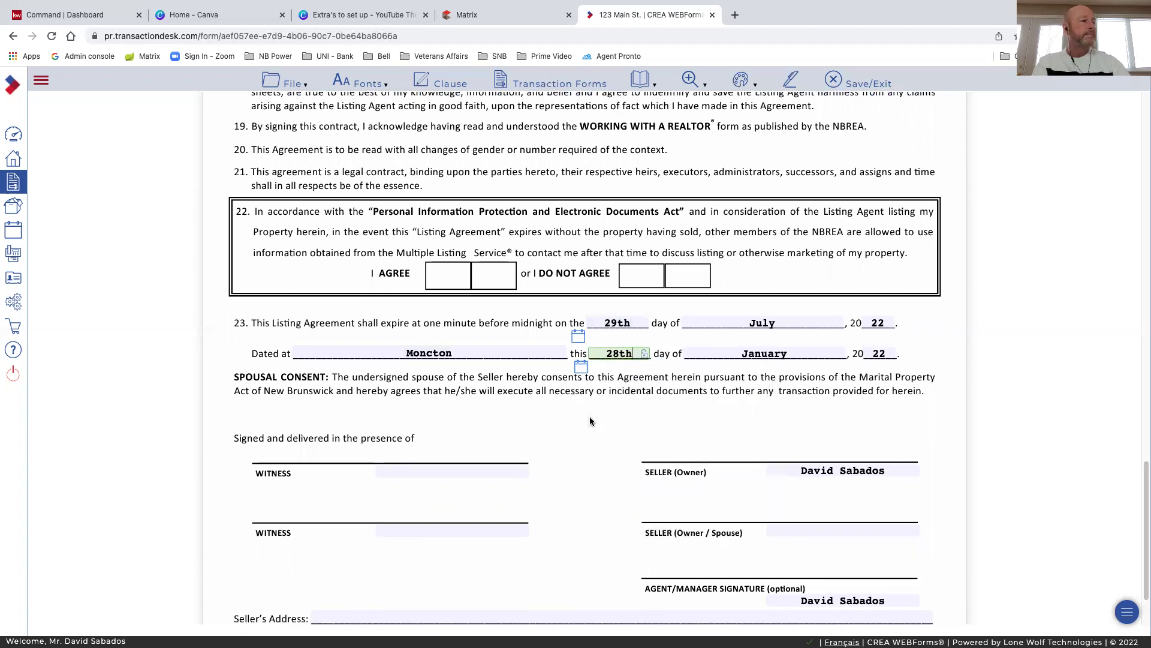
pyautogui.scroll(-3, 591, 421)
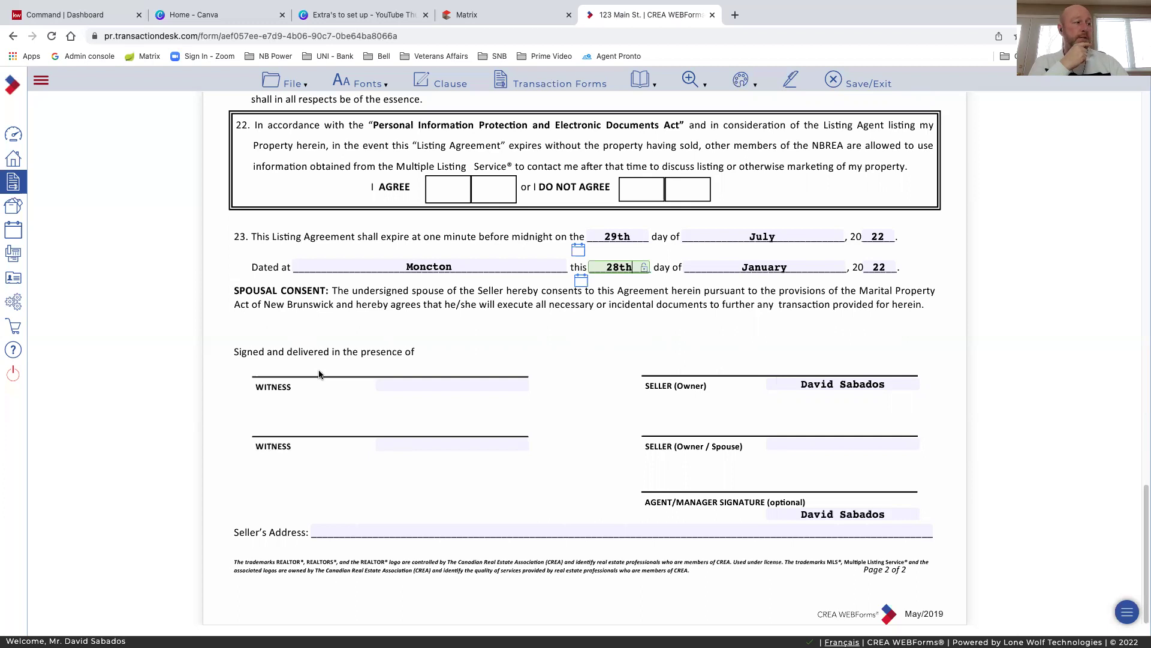
# Enter the seller's street number, street name, type, city, province and postal code on the address line
pyautogui.click(345, 532)
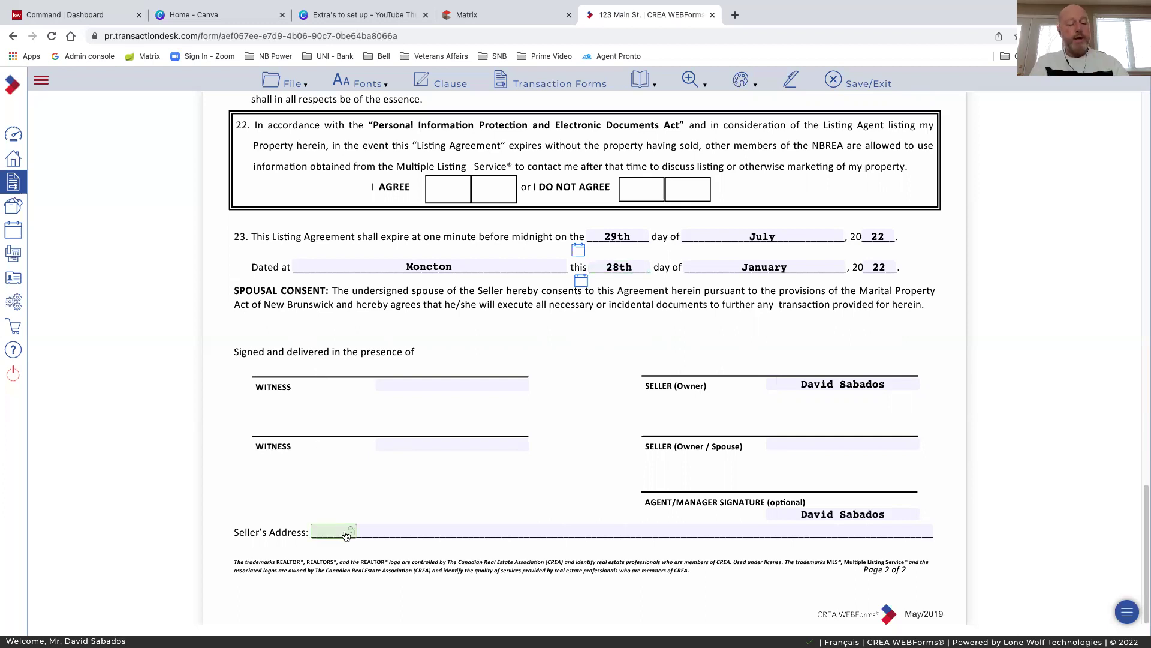
pyautogui.write('123')
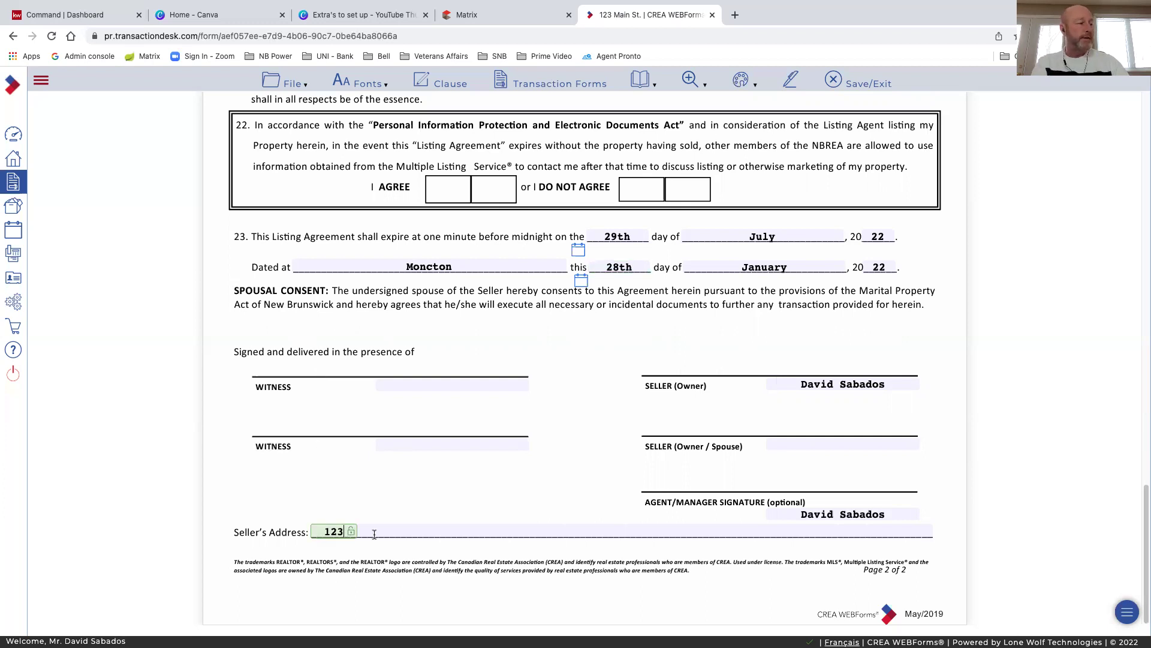
pyautogui.click(374, 534)
pyautogui.write('Mai')
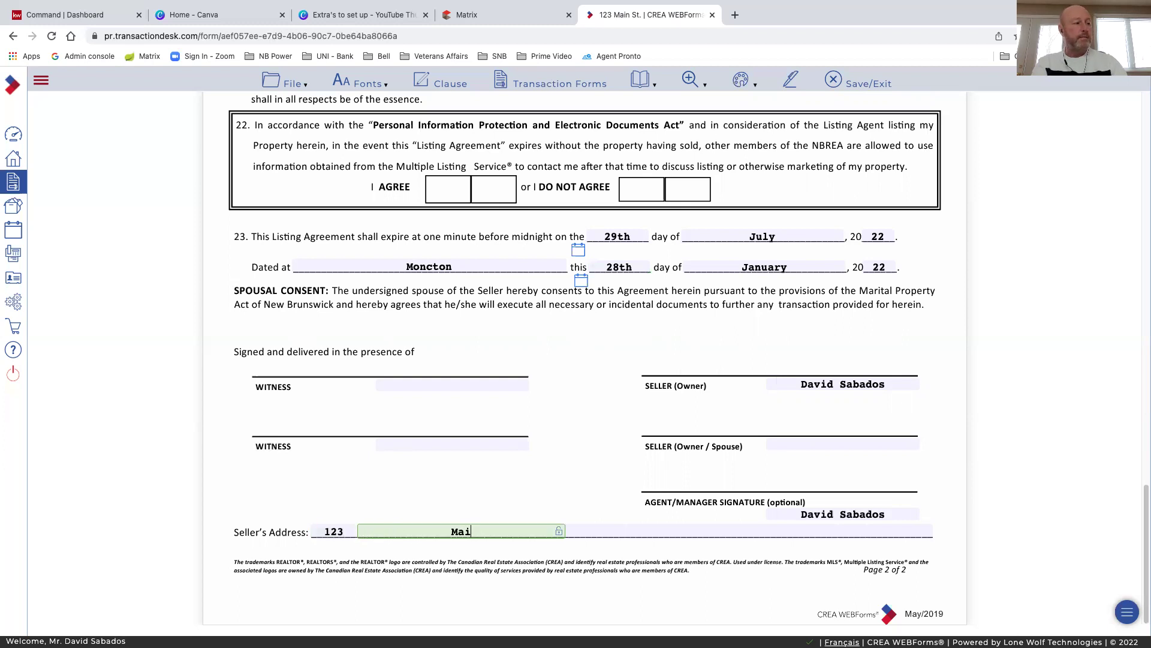
pyautogui.write('n')
pyautogui.press('Tab')
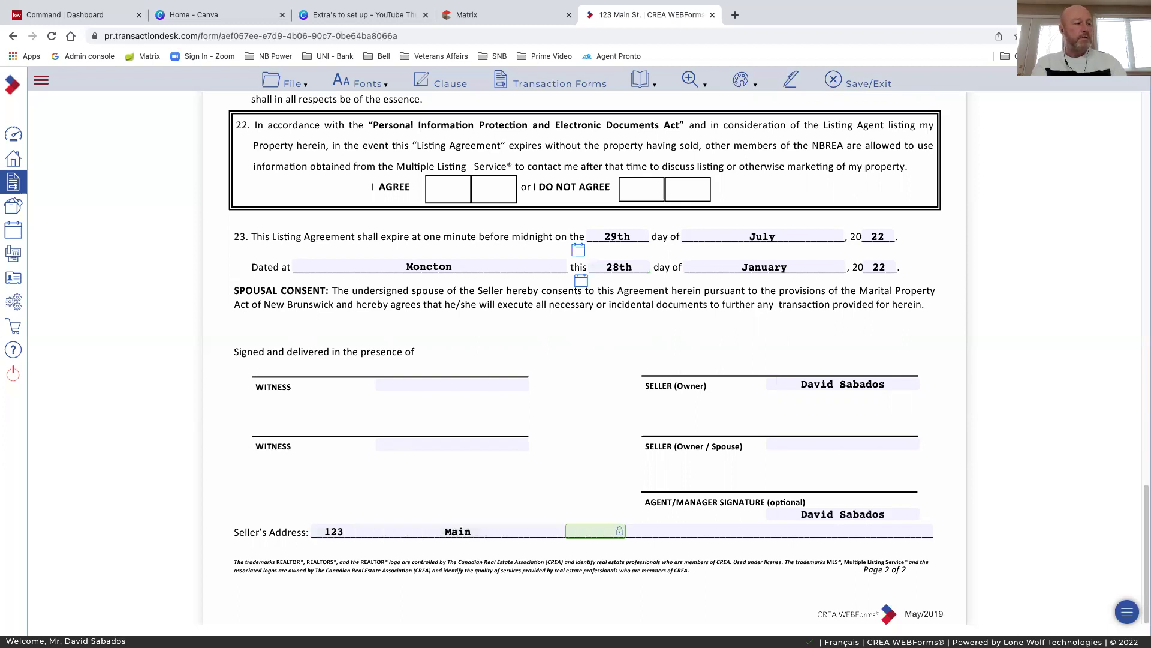
pyautogui.write('St')
pyautogui.press('Tab')
pyautogui.write('Monc')
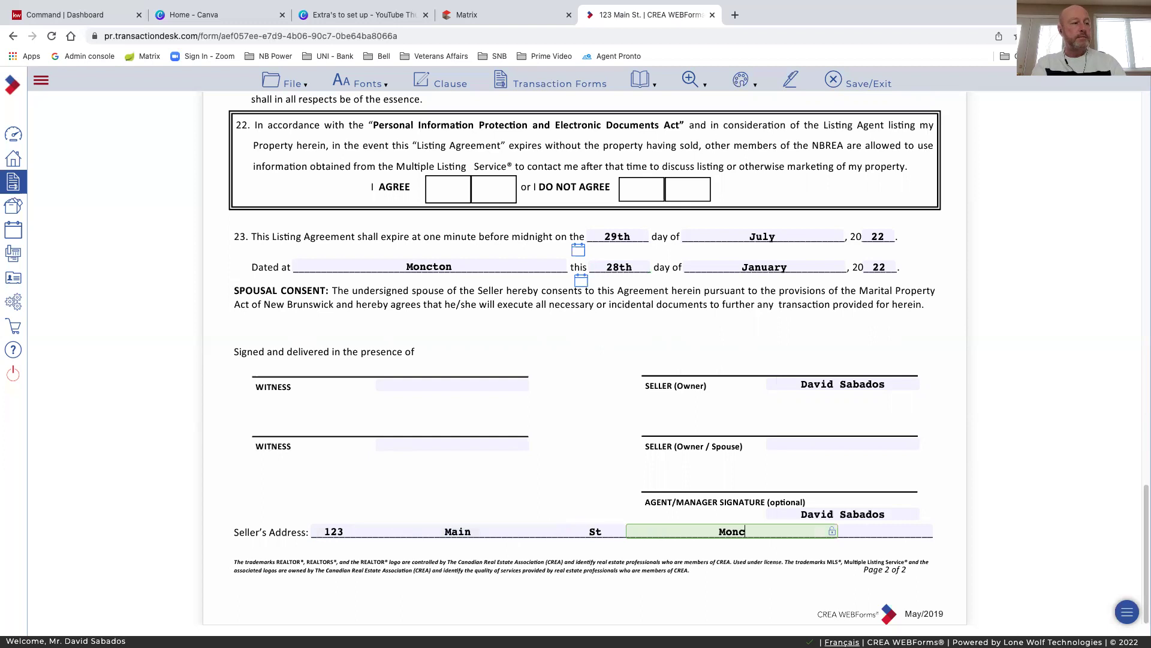
pyautogui.write('ton')
pyautogui.press('Tab')
pyautogui.write('N')
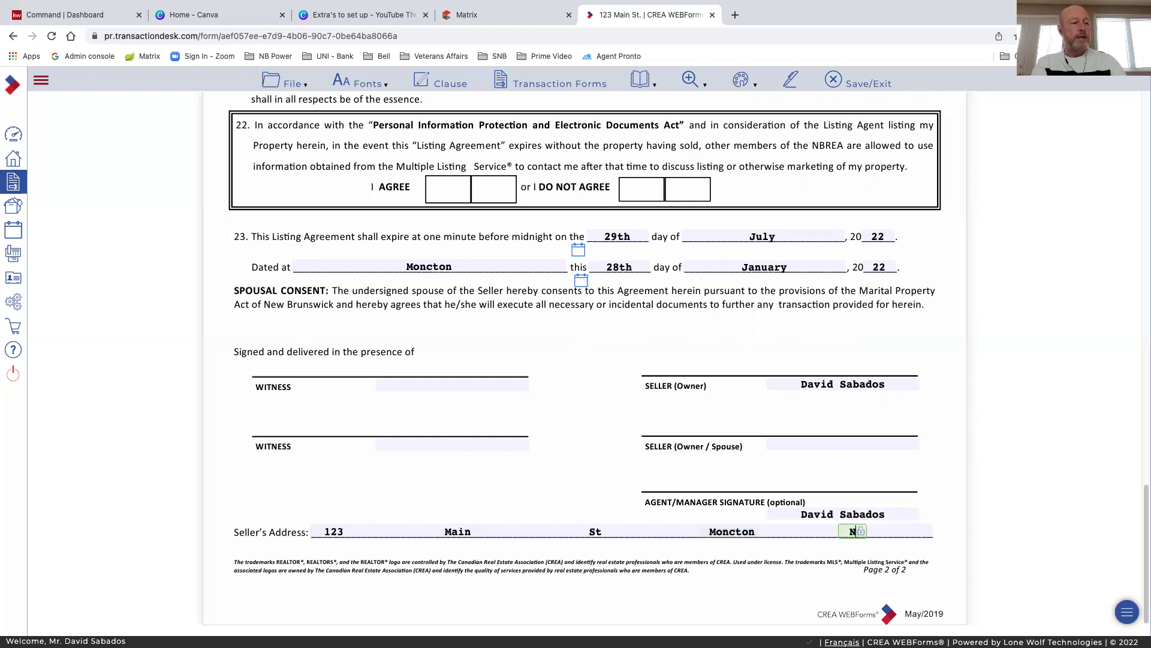
pyautogui.write('B')
pyautogui.press('Tab')
pyautogui.write('E1')
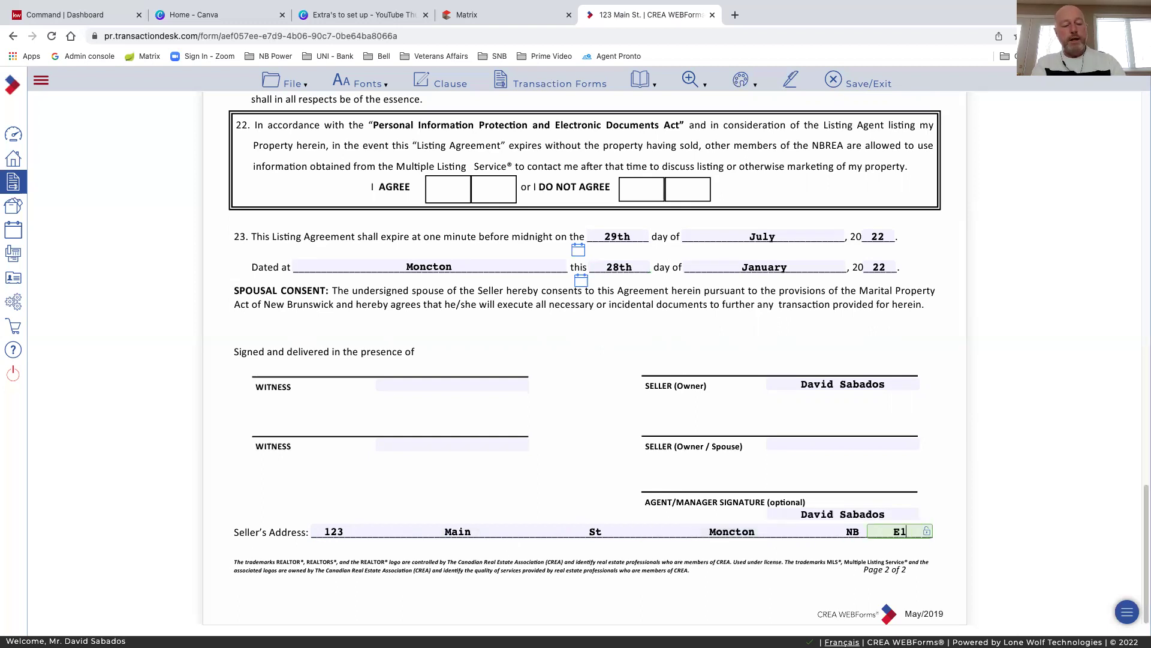
pyautogui.write('A 4L5')
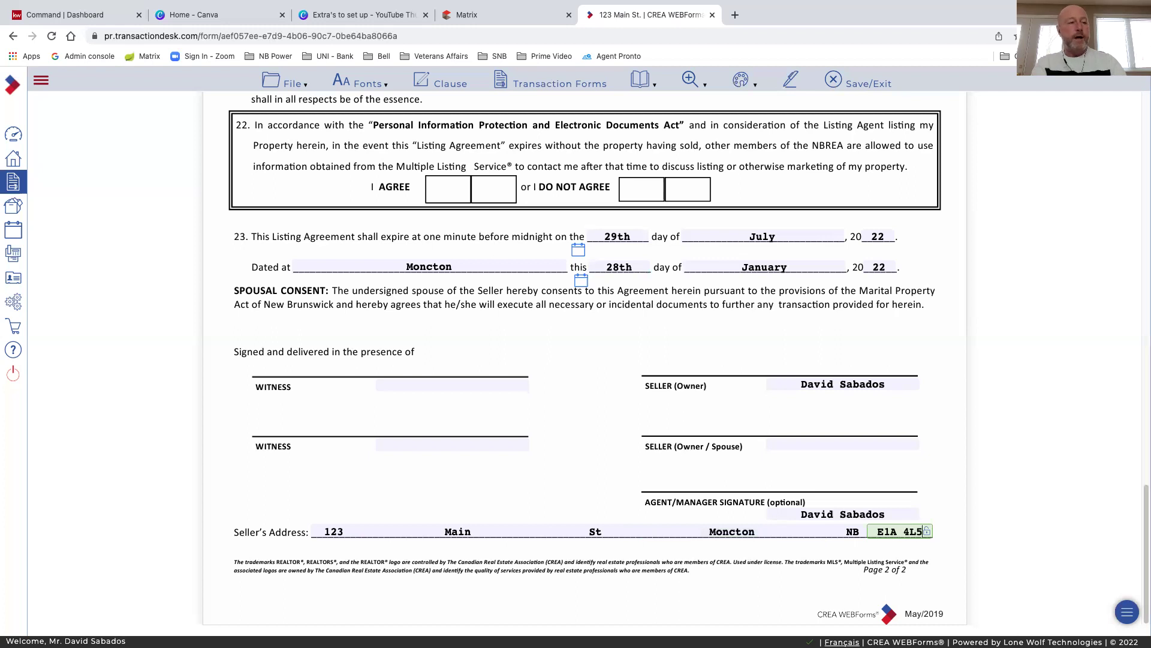
pyautogui.click(345, 483)
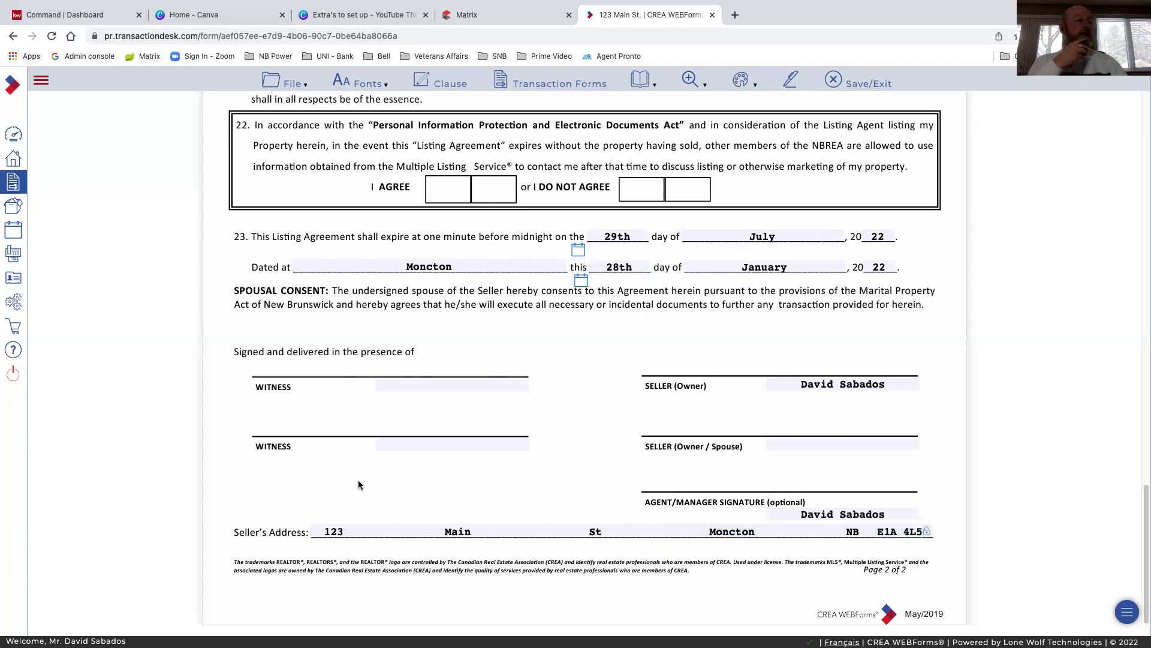
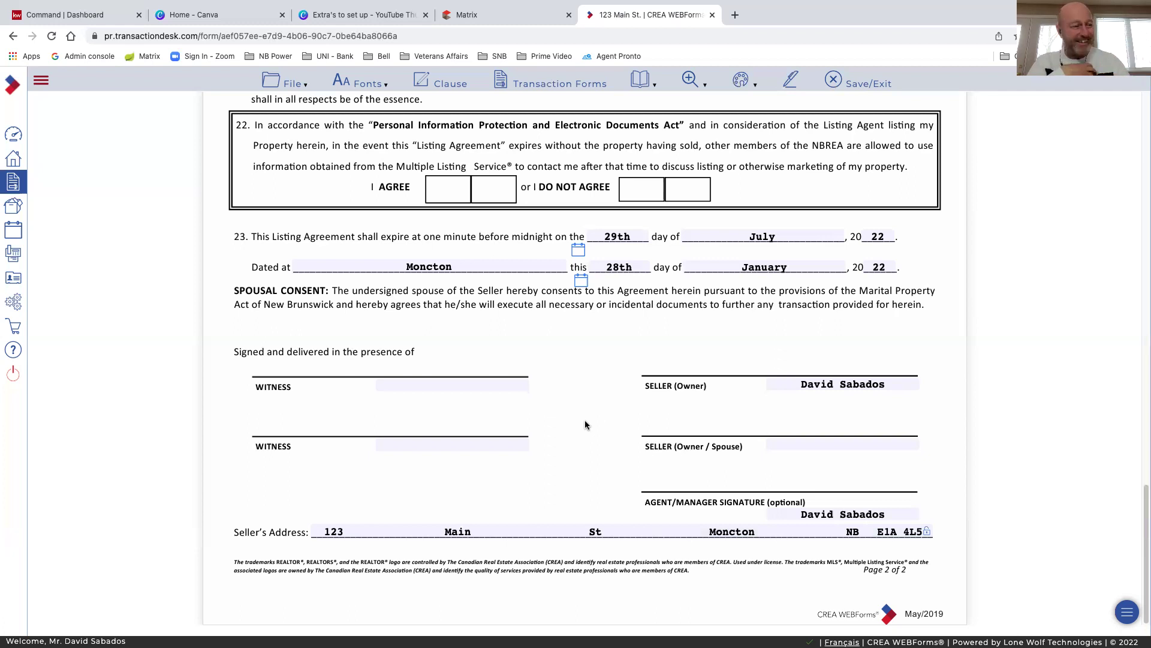
# Save the Listing Agreement via File > Save, then Save/Exit to the 123 Main St. dashboard
pyautogui.scroll(1, 595, 434)
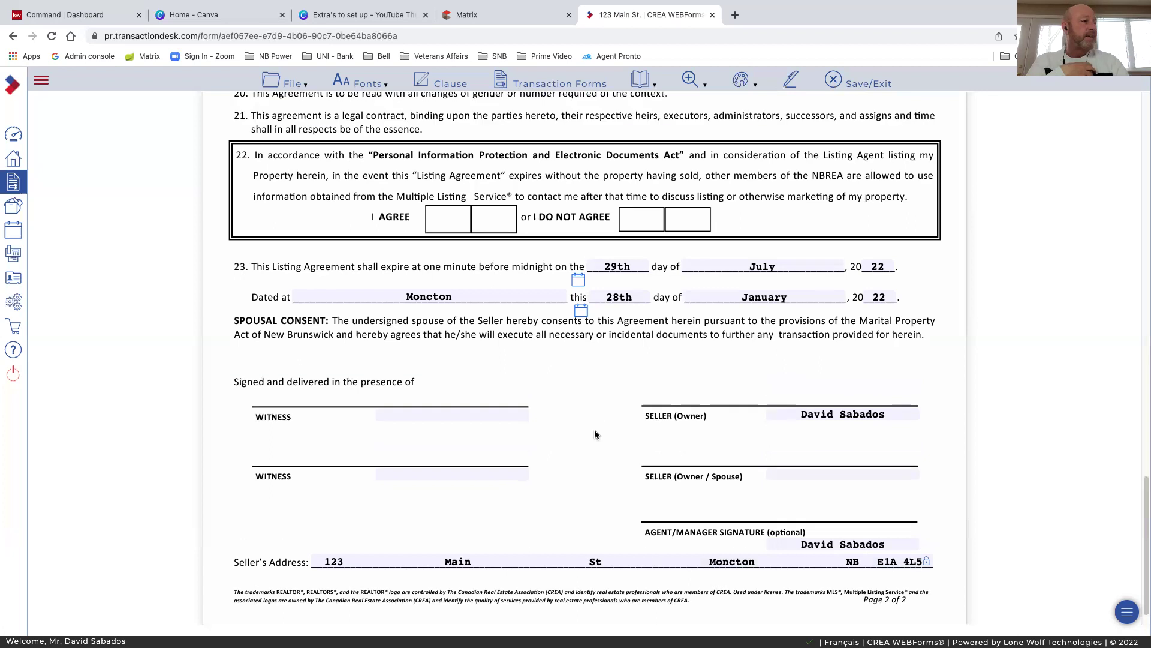
pyautogui.scroll(-1, 595, 434)
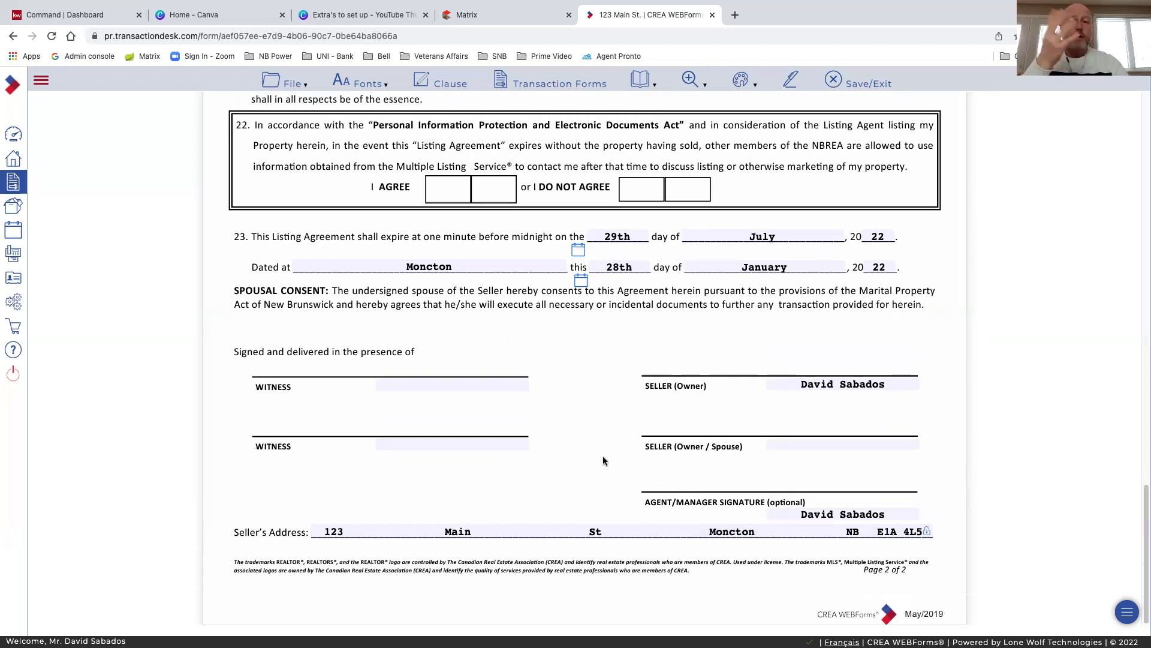
pyautogui.scroll(15, 598, 345)
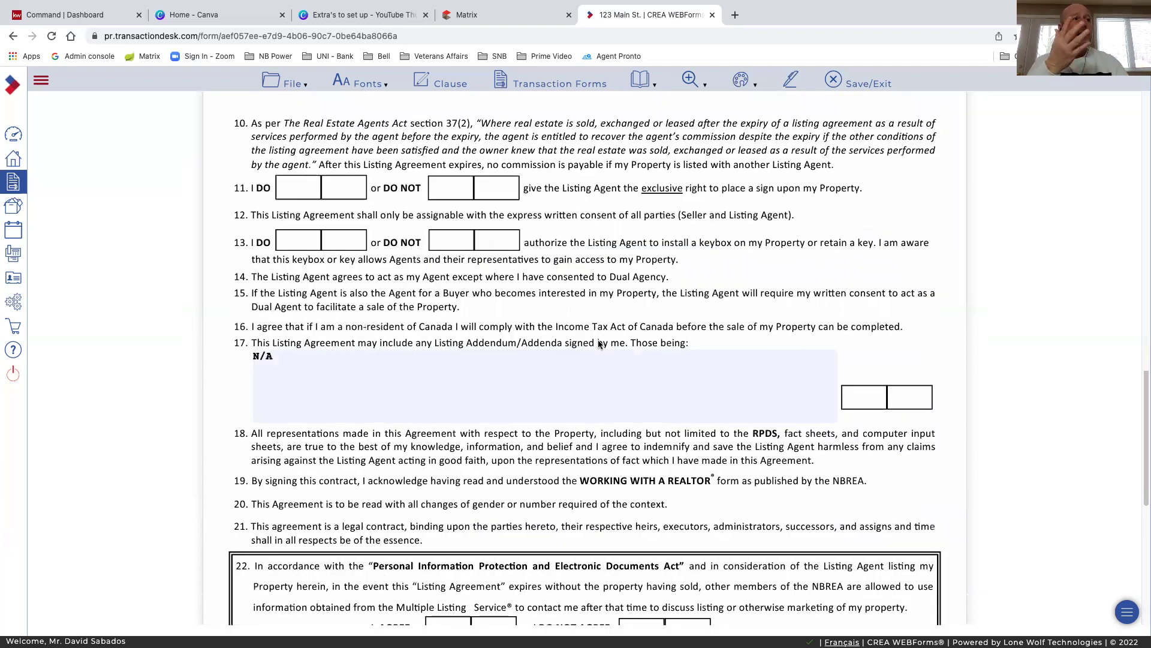
pyautogui.scroll(20, 599, 345)
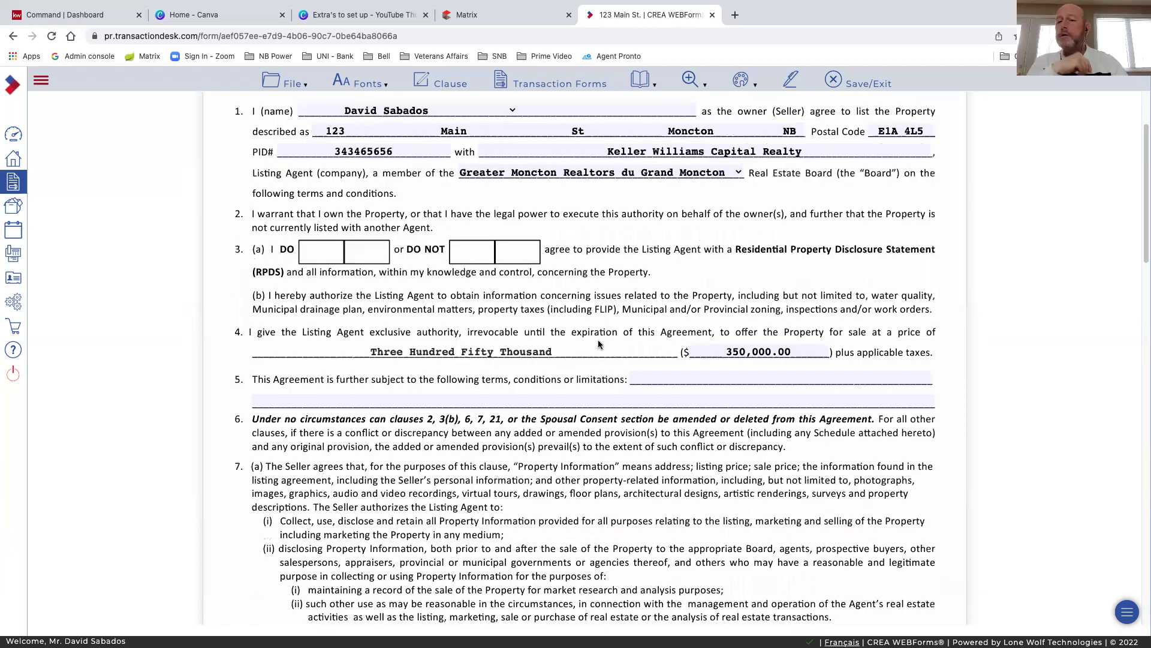
pyautogui.scroll(4, 598, 344)
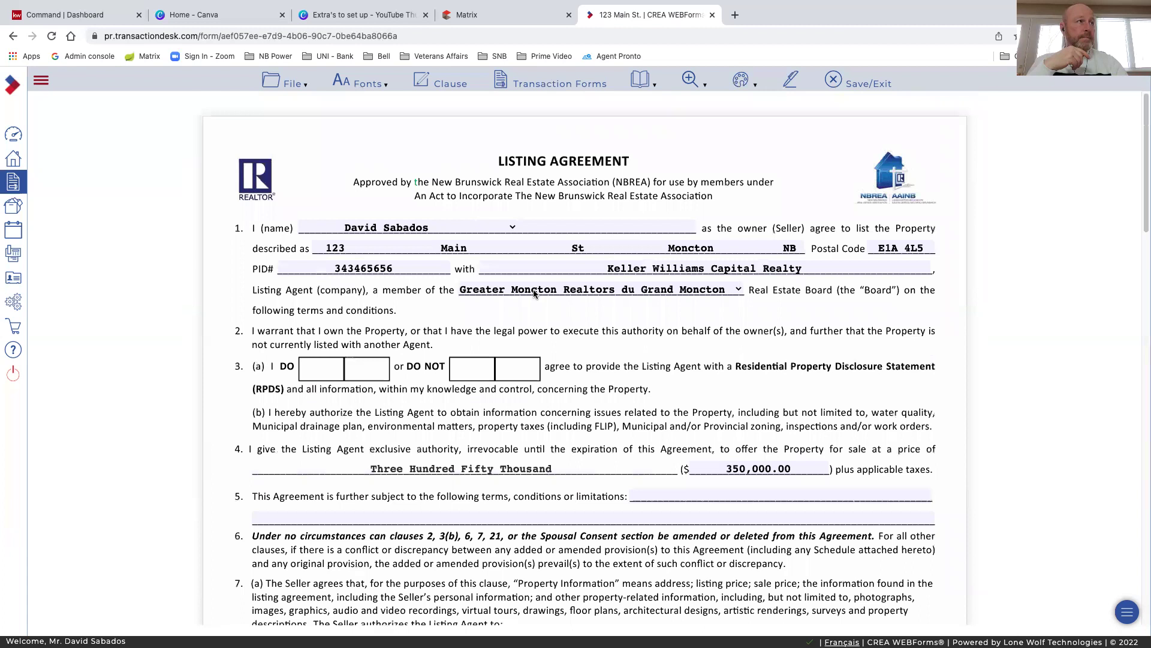
pyautogui.click(289, 88)
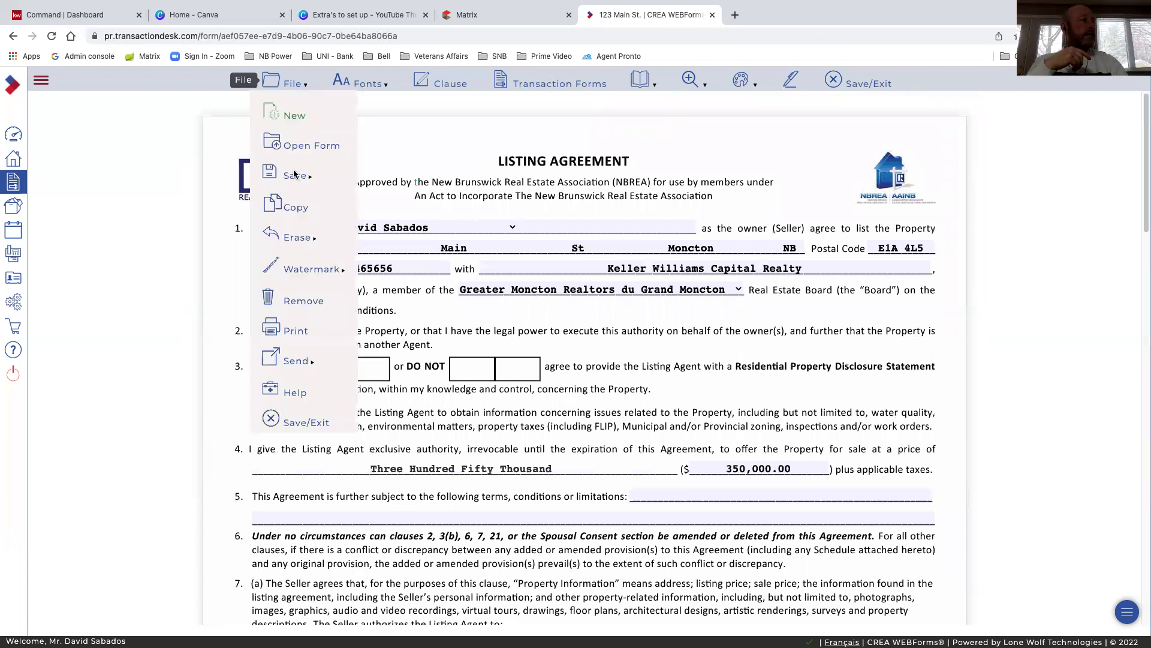
pyautogui.click(390, 179)
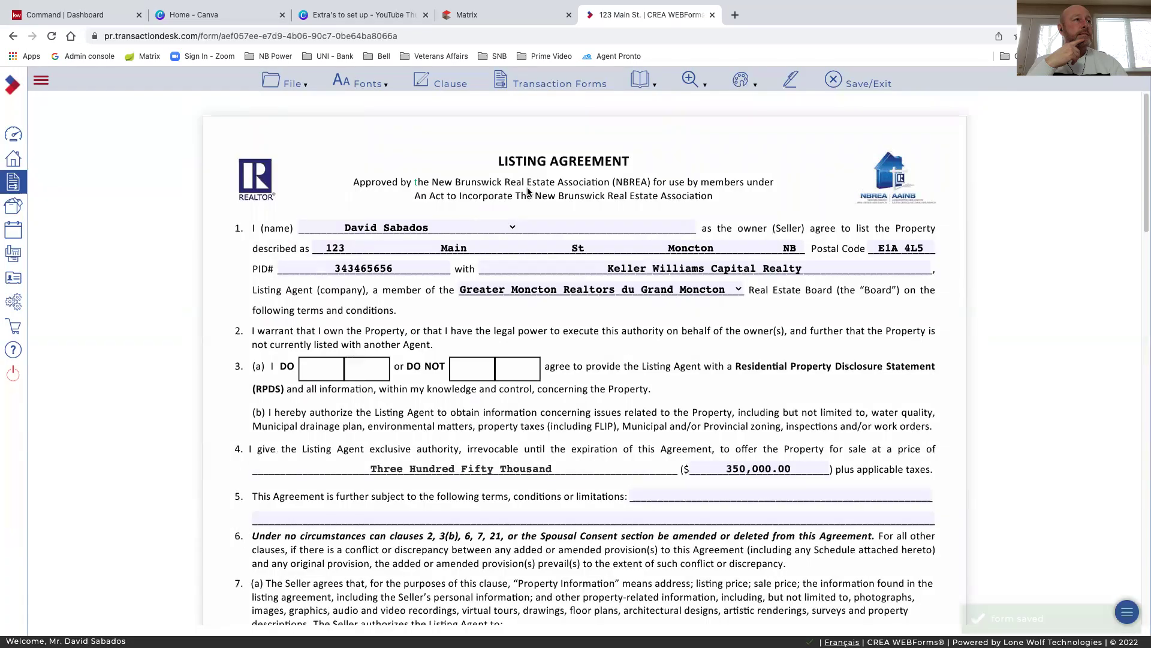
pyautogui.click(852, 88)
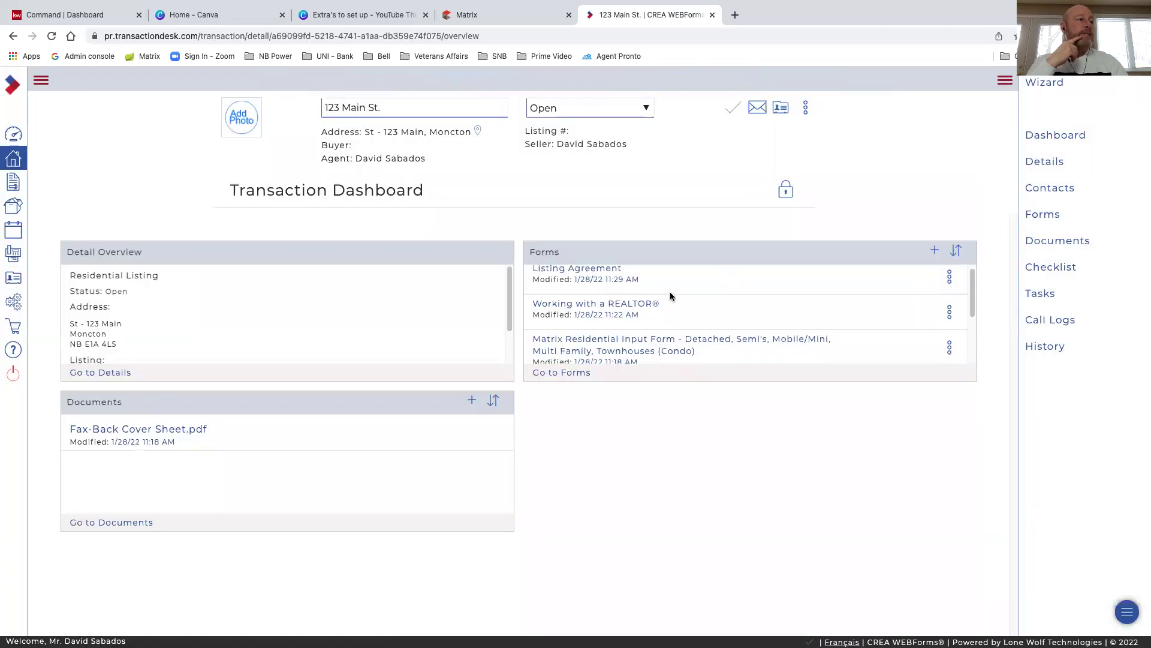
# Open the Matrix Residential Input Form link in the transaction's Forms panel
pyautogui.scroll(-2, 671, 294)
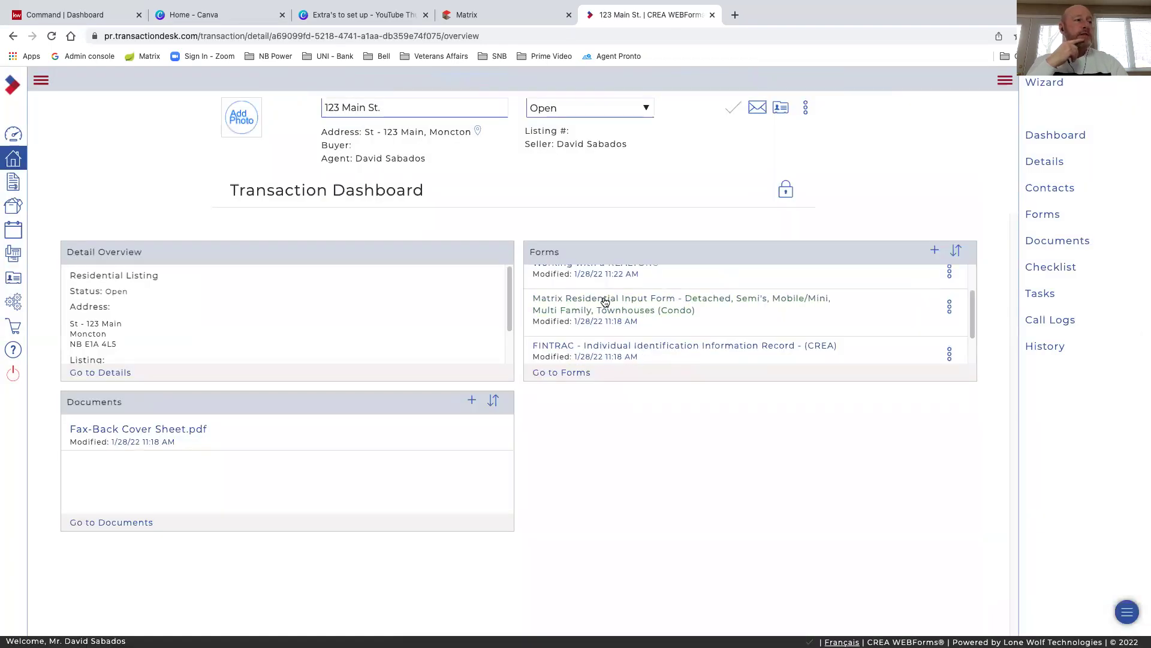
pyautogui.click(612, 301)
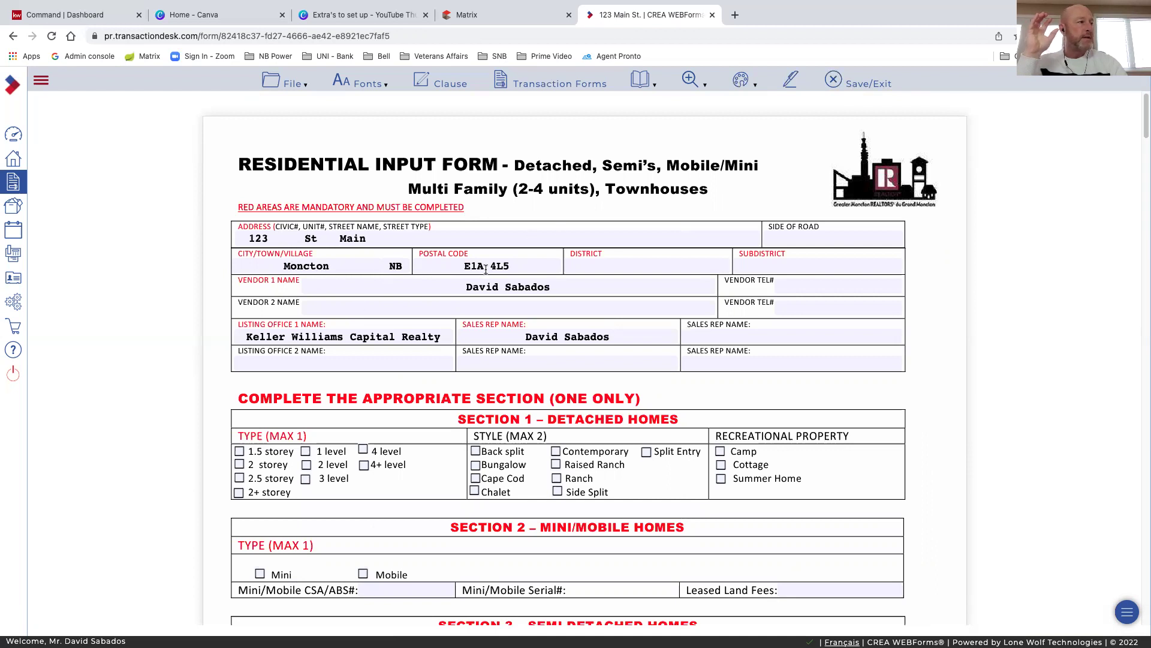
# Enter Moncton East as the District and Lewisville as the Subdistrict
pyautogui.click(614, 266)
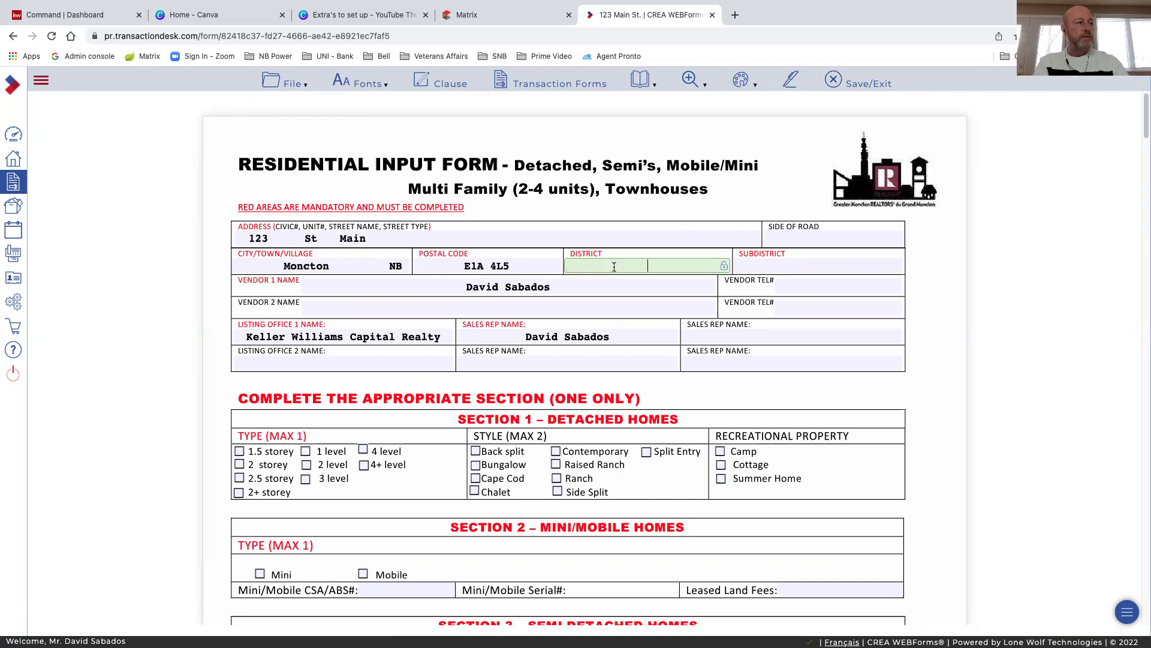
pyautogui.write('Moncton Ea')
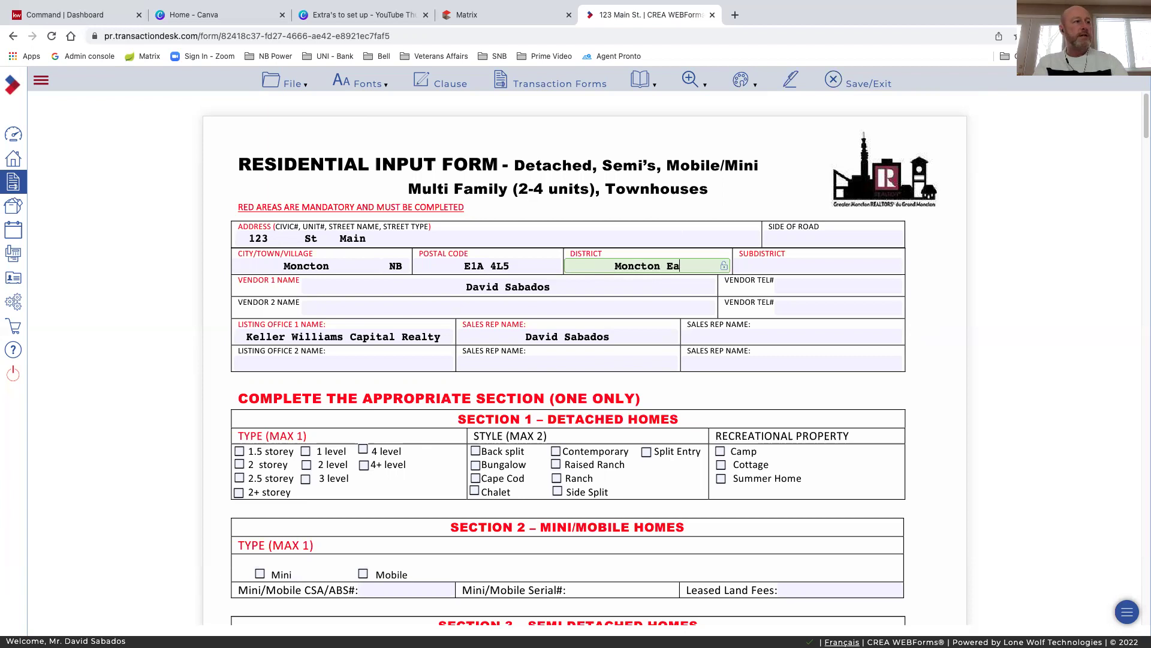
pyautogui.write('st')
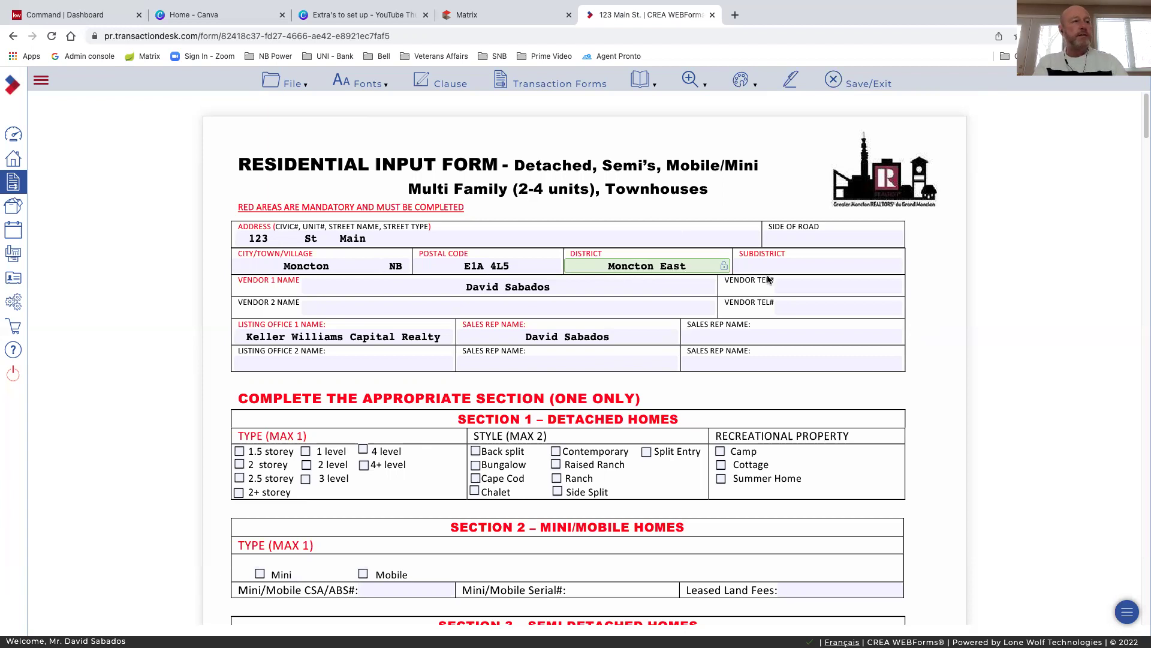
pyautogui.press('Tab')
pyautogui.write('Lew')
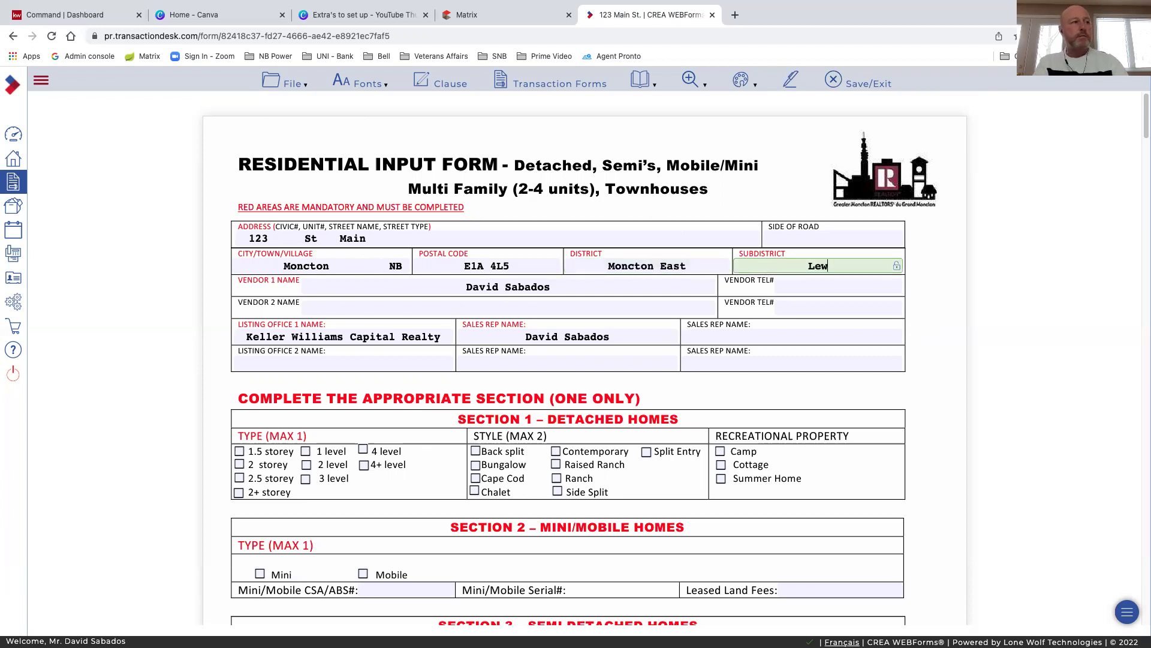
pyautogui.write('isville')
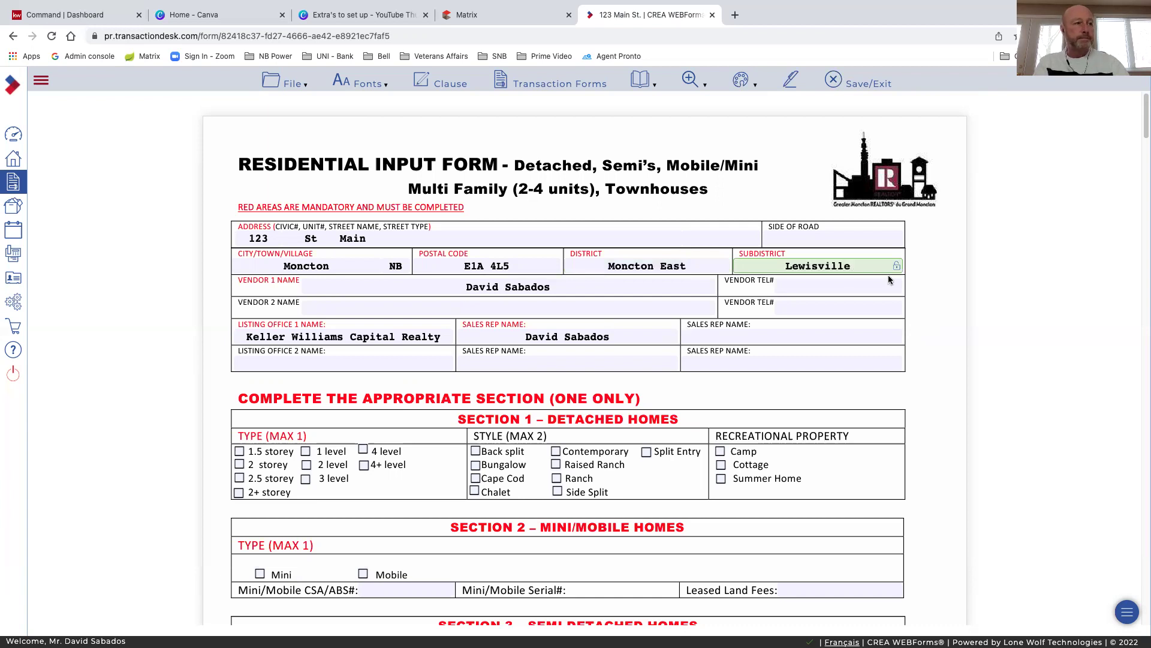
pyautogui.click(919, 271)
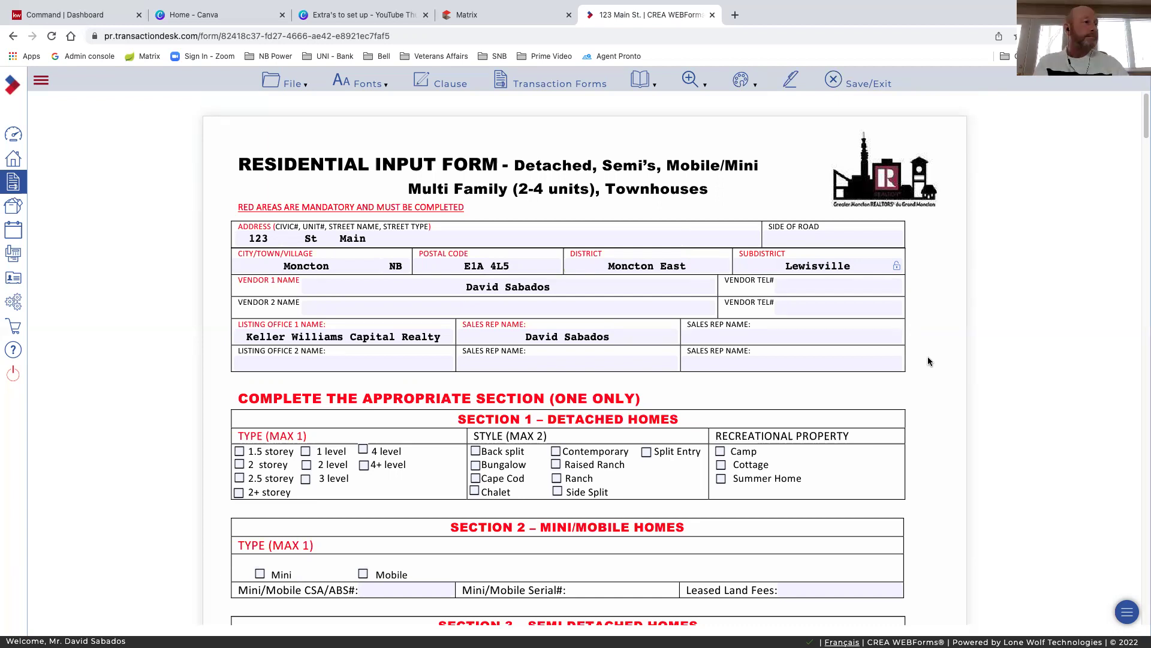
# Tick 1 level as the Type and Bungalow as the Style under Section 1 – Detached Homes
pyautogui.scroll(-1, 509, 336)
pyautogui.scroll(-2, 551, 361)
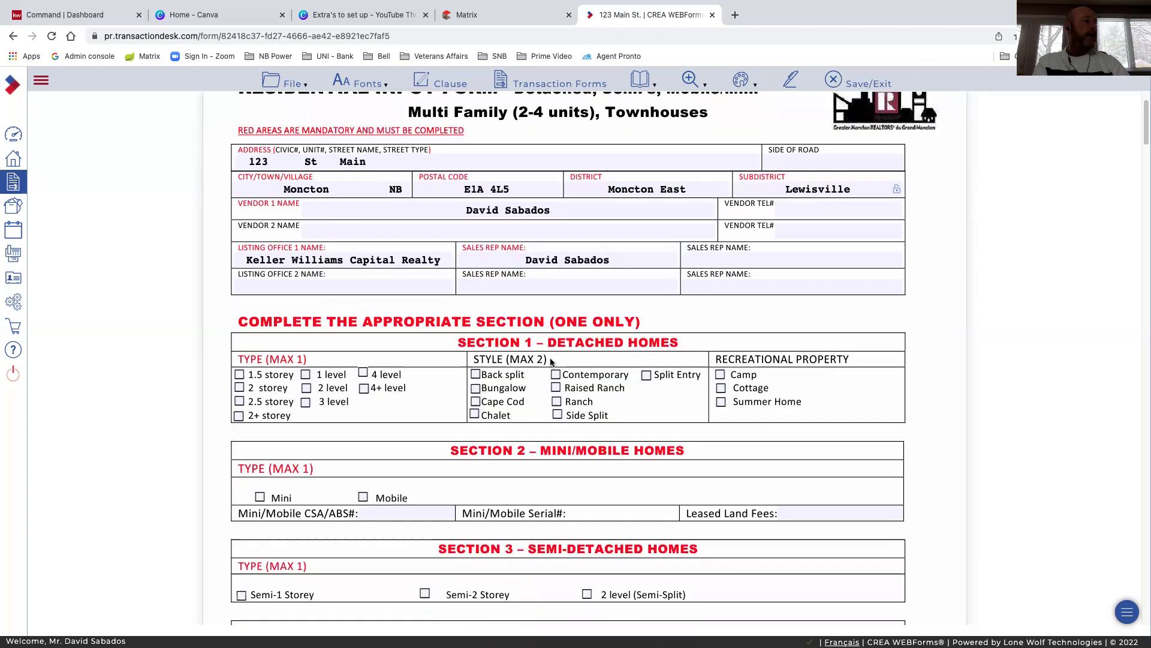
pyautogui.scroll(-4, 550, 360)
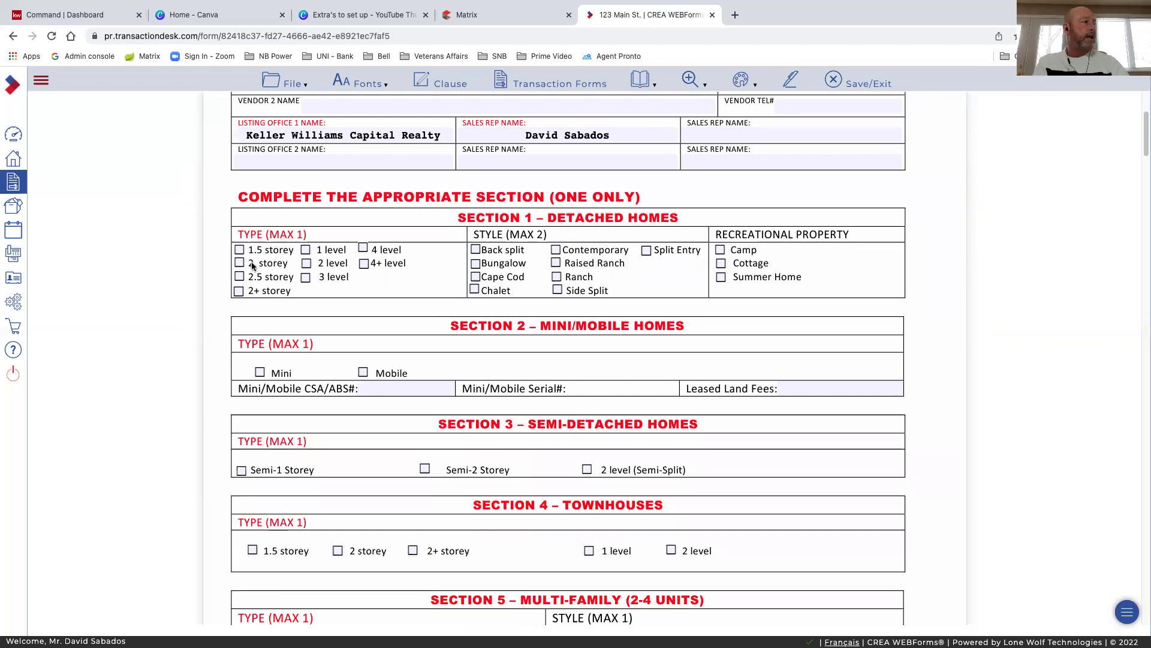
pyautogui.click(307, 250)
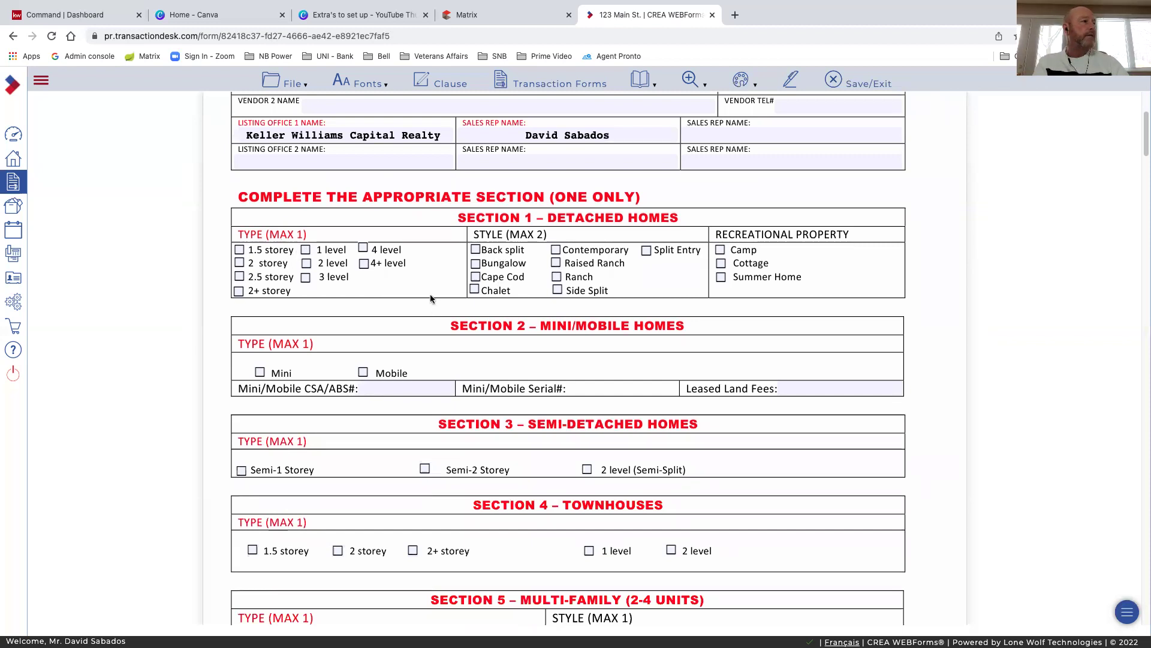
pyautogui.click(477, 264)
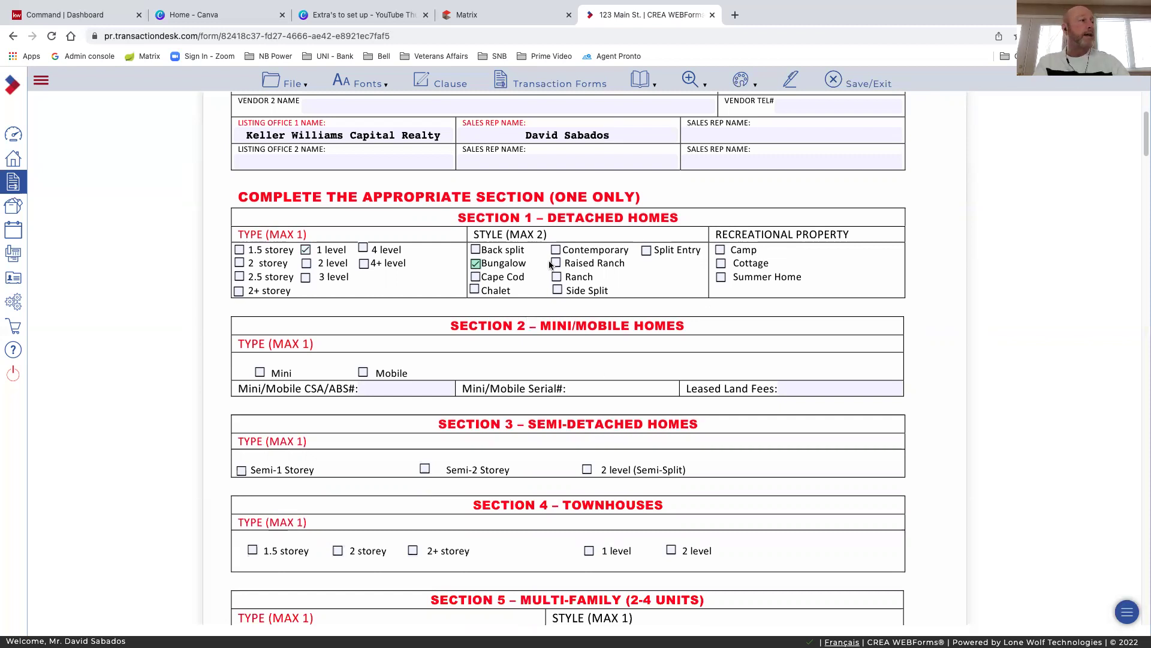
pyautogui.scroll(-3, 552, 252)
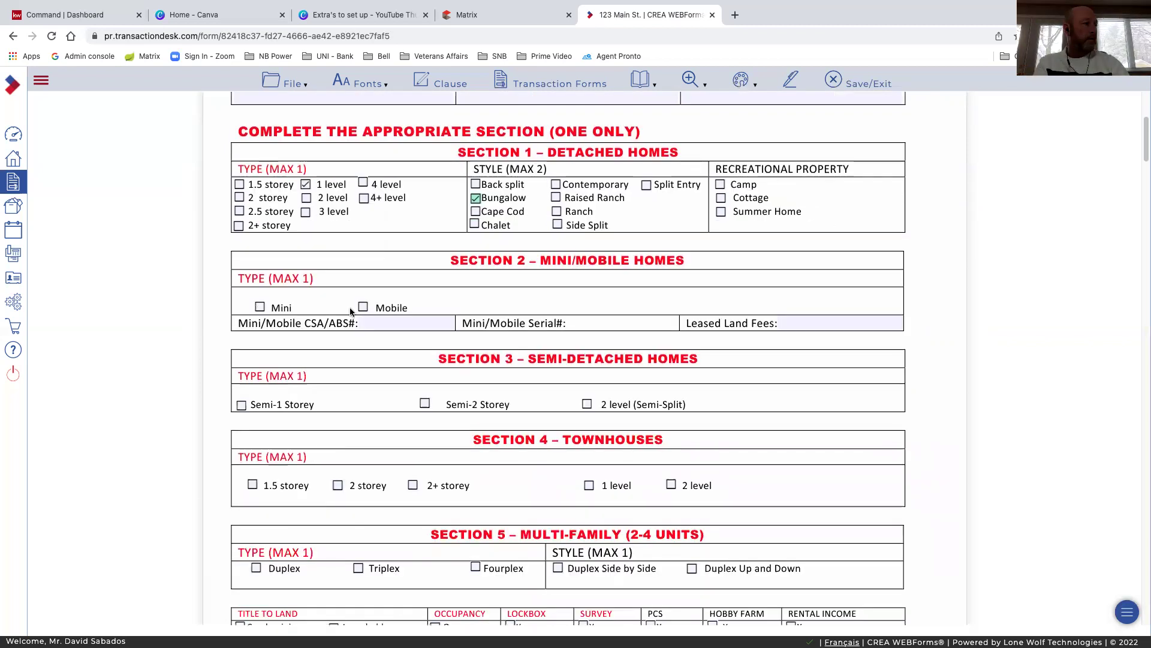
pyautogui.scroll(-1, 403, 184)
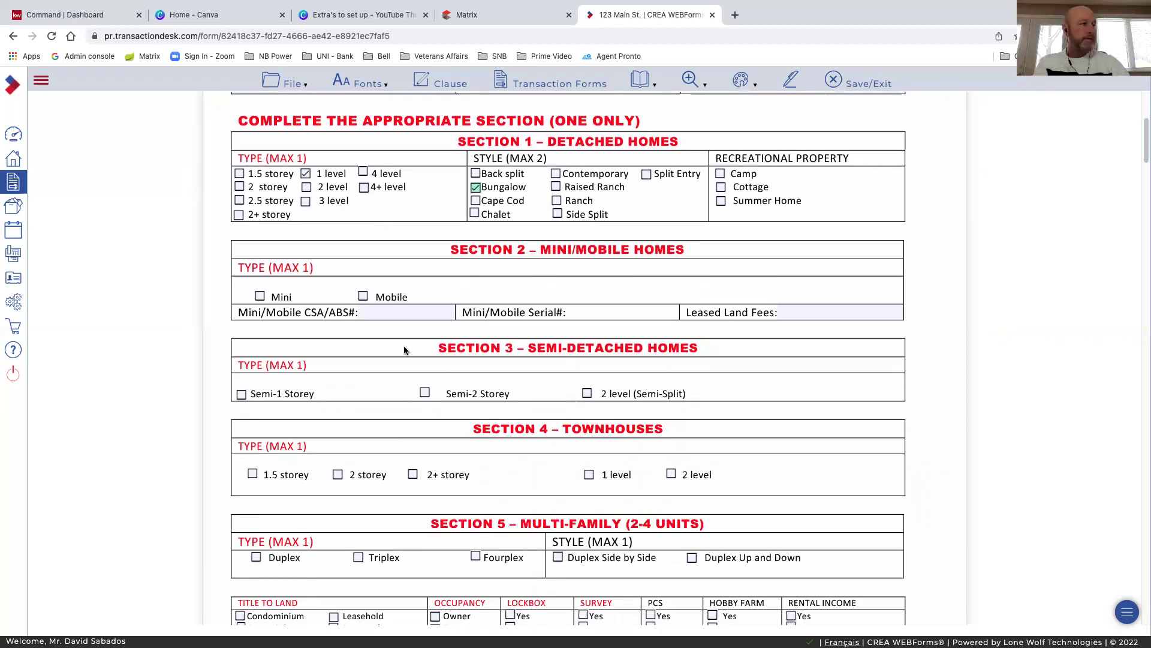
pyautogui.scroll(-1, 496, 300)
pyautogui.scroll(-5, 495, 297)
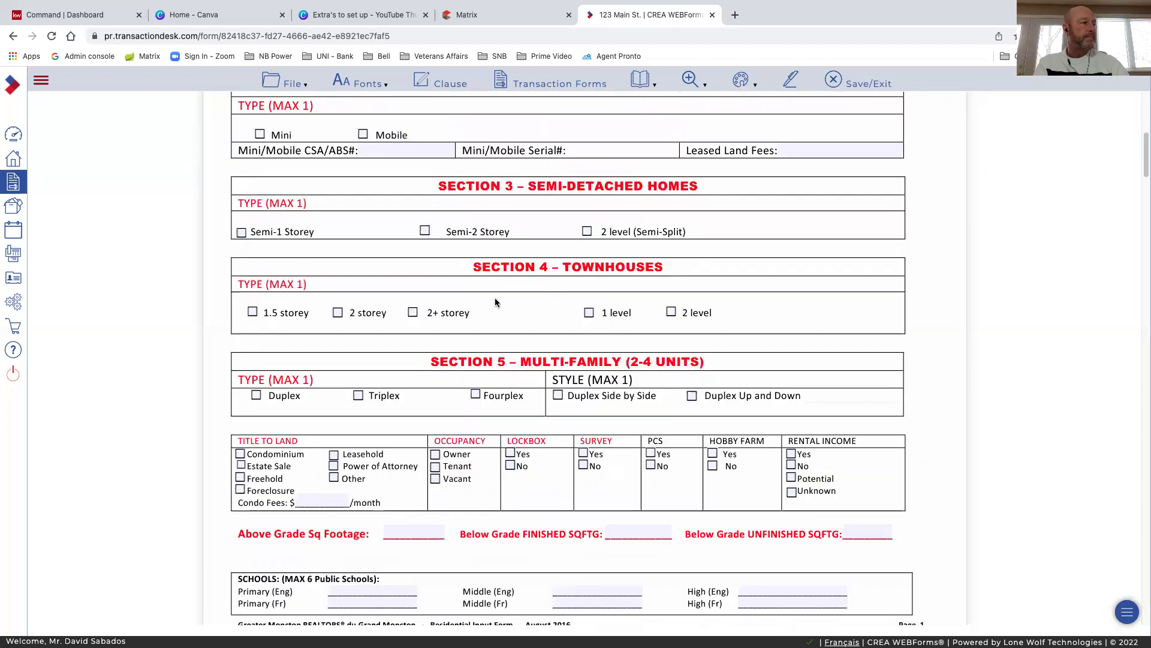
pyautogui.scroll(-1, 494, 297)
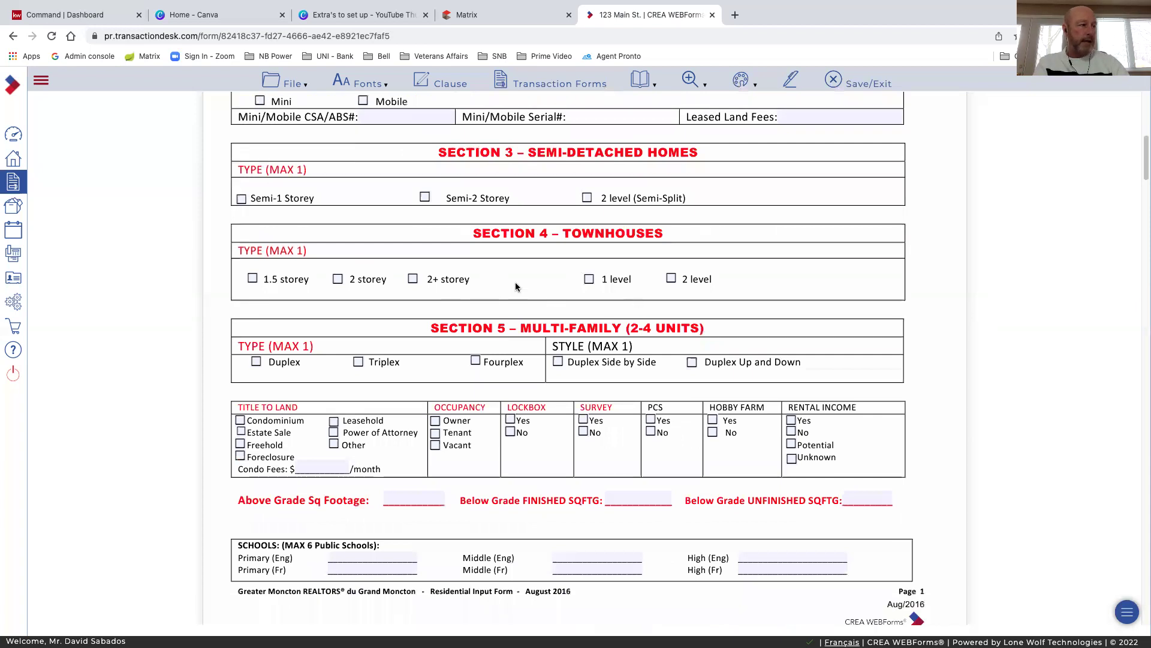
pyautogui.scroll(-1, 470, 288)
pyautogui.scroll(-2, 561, 273)
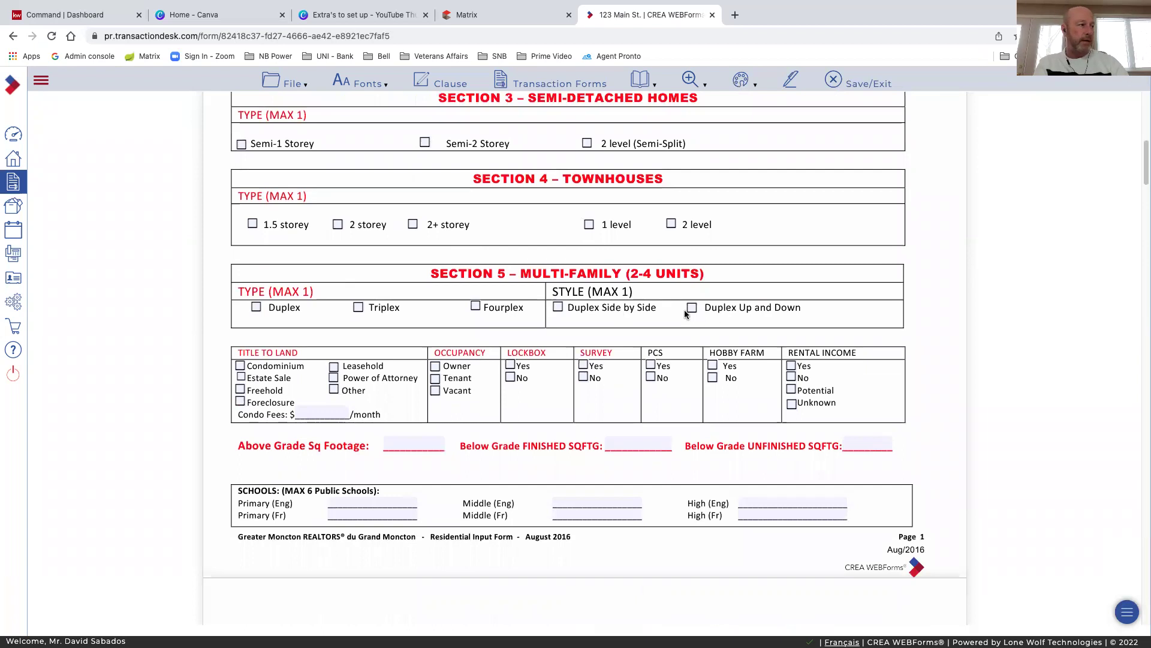
pyautogui.scroll(-2, 531, 304)
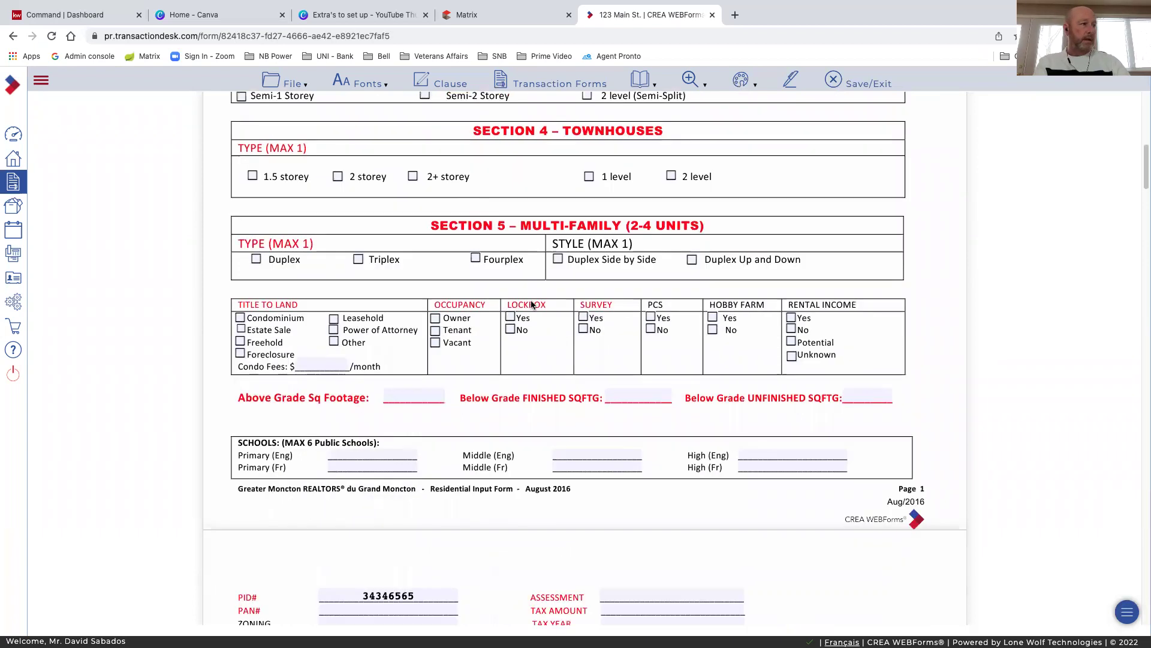
pyautogui.scroll(-1, 397, 214)
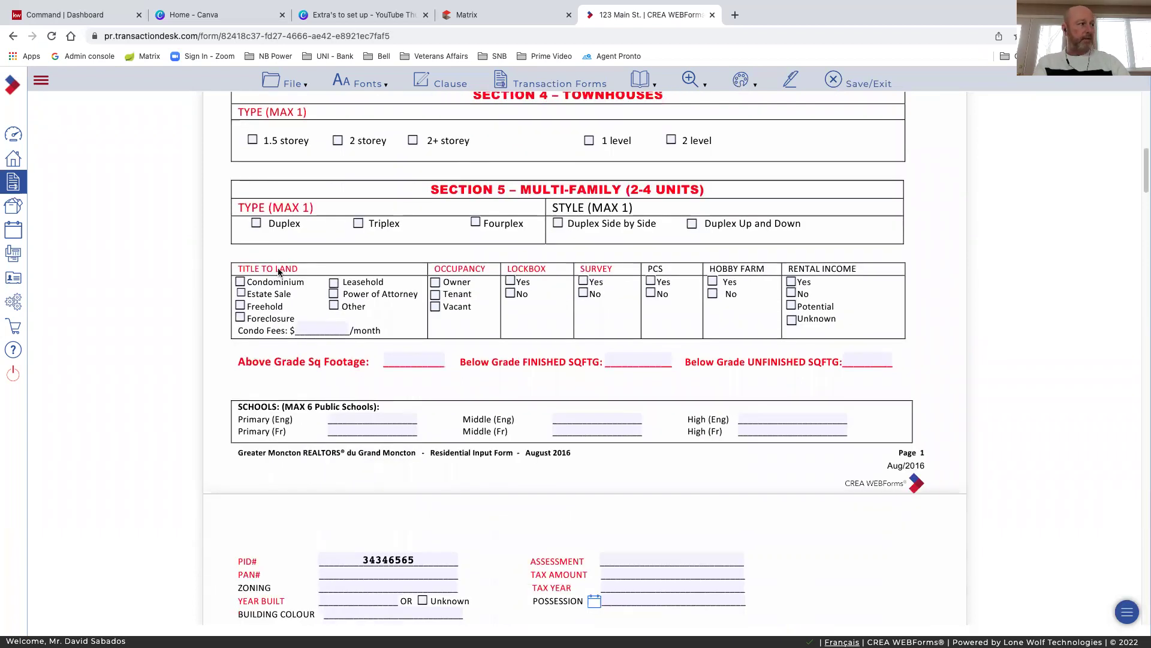
# Mark title to land Freehold, occupancy Owner, lockbox Yes and survey No
pyautogui.click(241, 307)
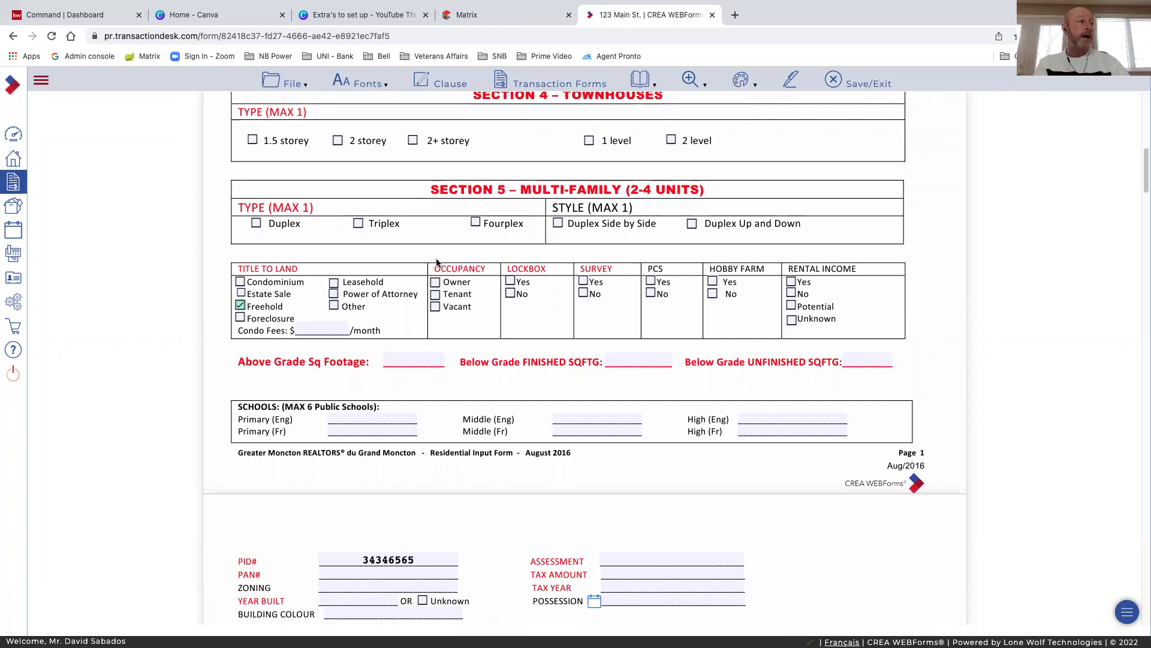
pyautogui.click(436, 284)
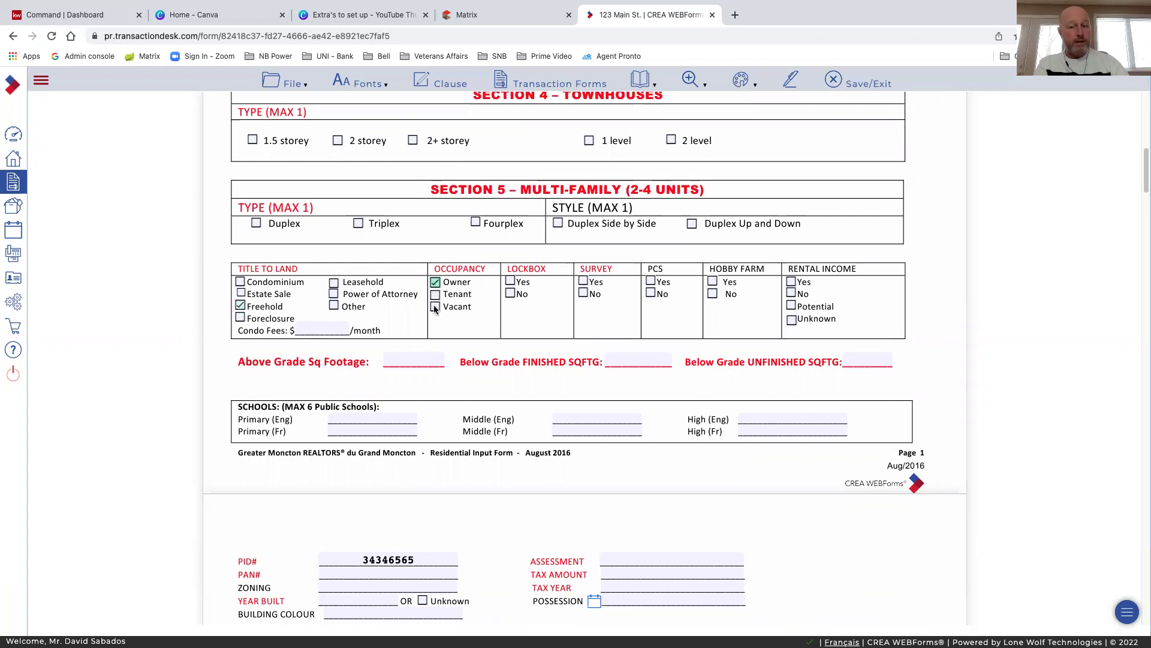
pyautogui.click(510, 282)
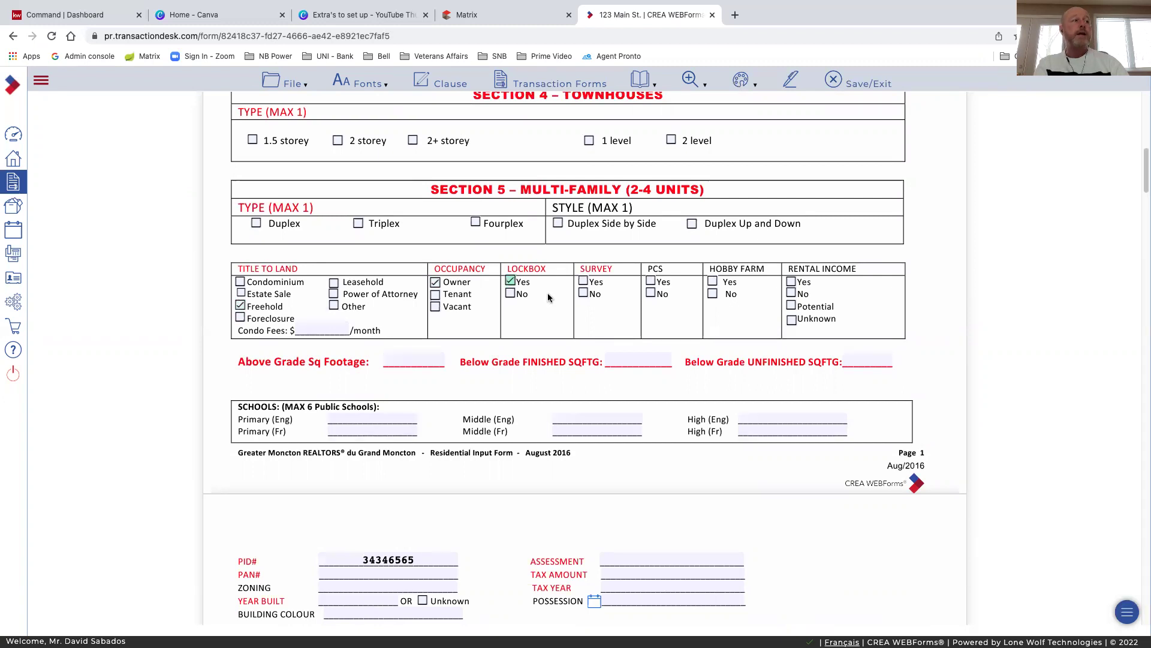
pyautogui.click(583, 282)
pyautogui.click(583, 292)
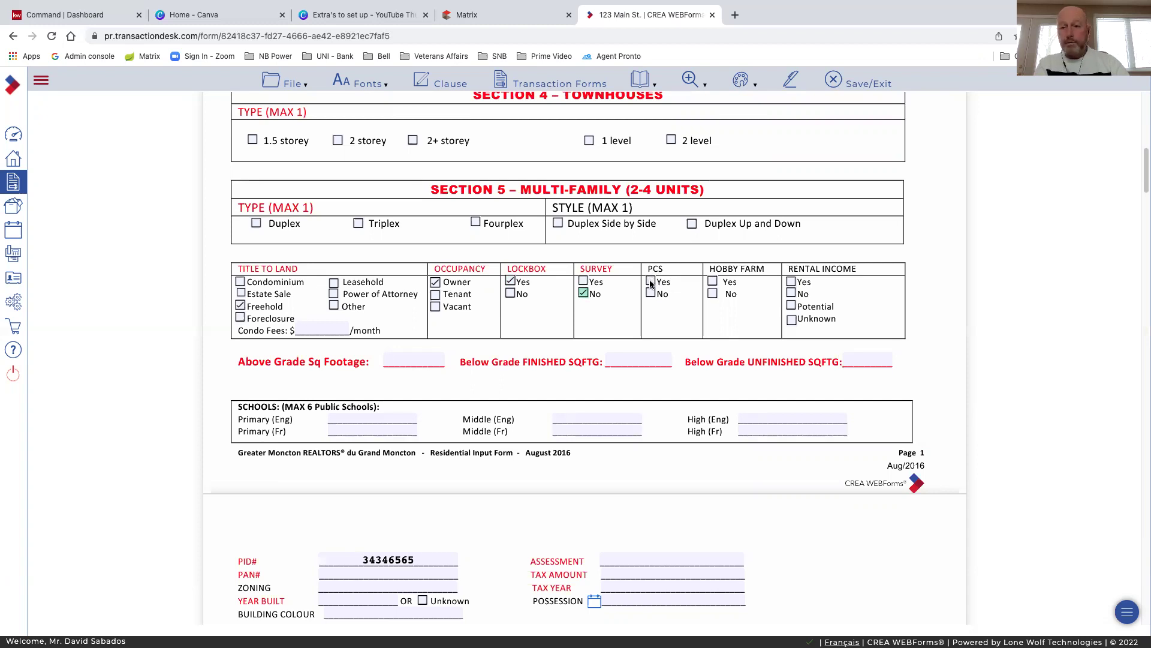
# Mark PCS as Yes and rental income as Potential
pyautogui.click(651, 281)
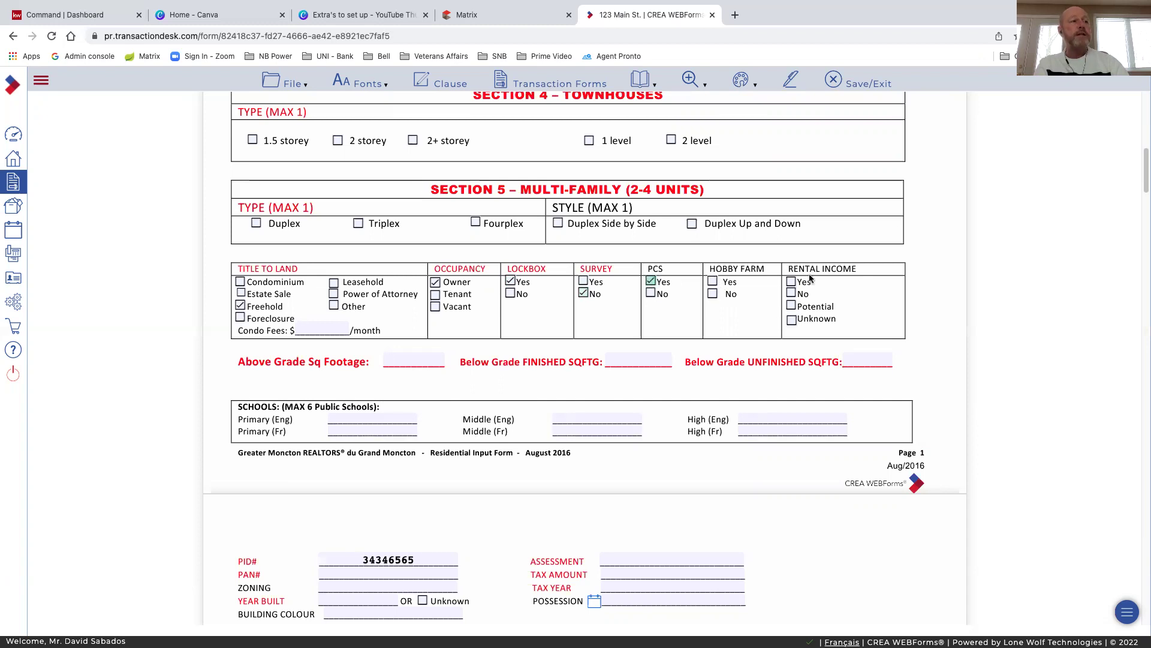
pyautogui.click(791, 307)
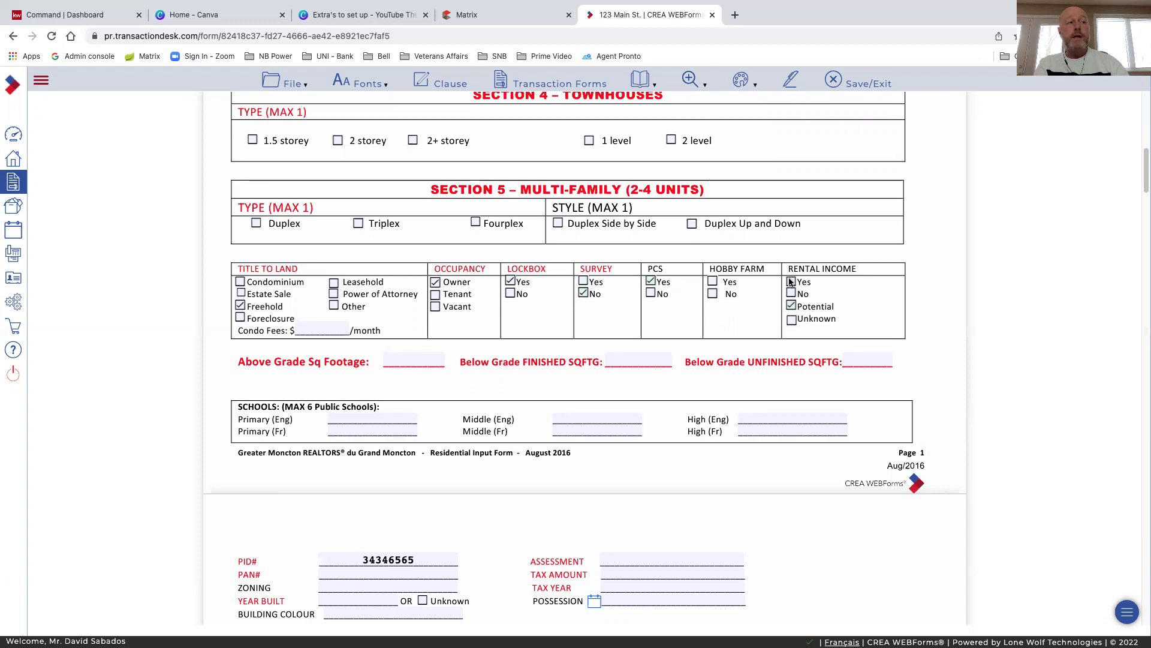
pyautogui.click(791, 282)
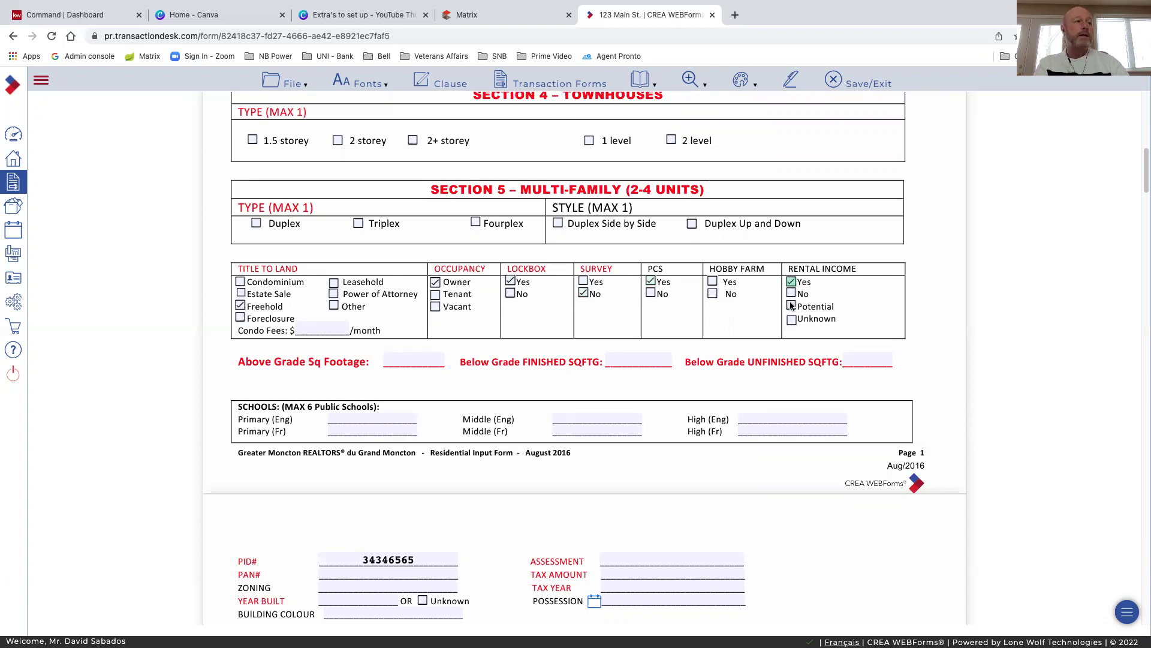
pyautogui.click(790, 306)
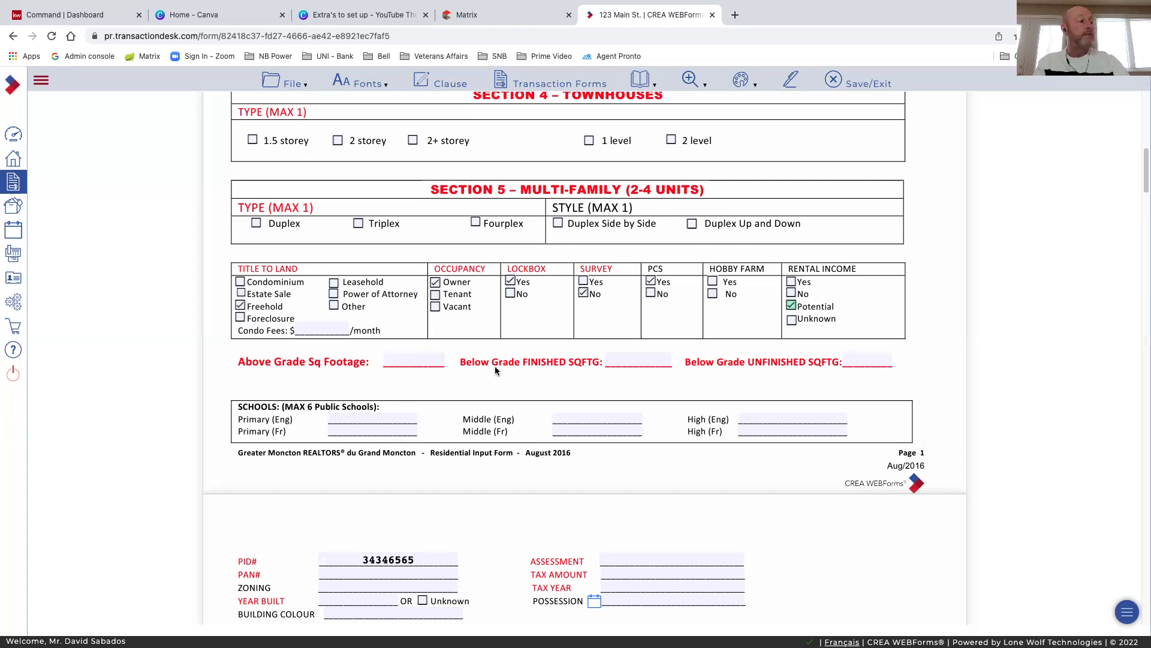
# Enter 1400 above grade, 1200 finished and 200 unfinished below-grade square footage
pyautogui.click(411, 364)
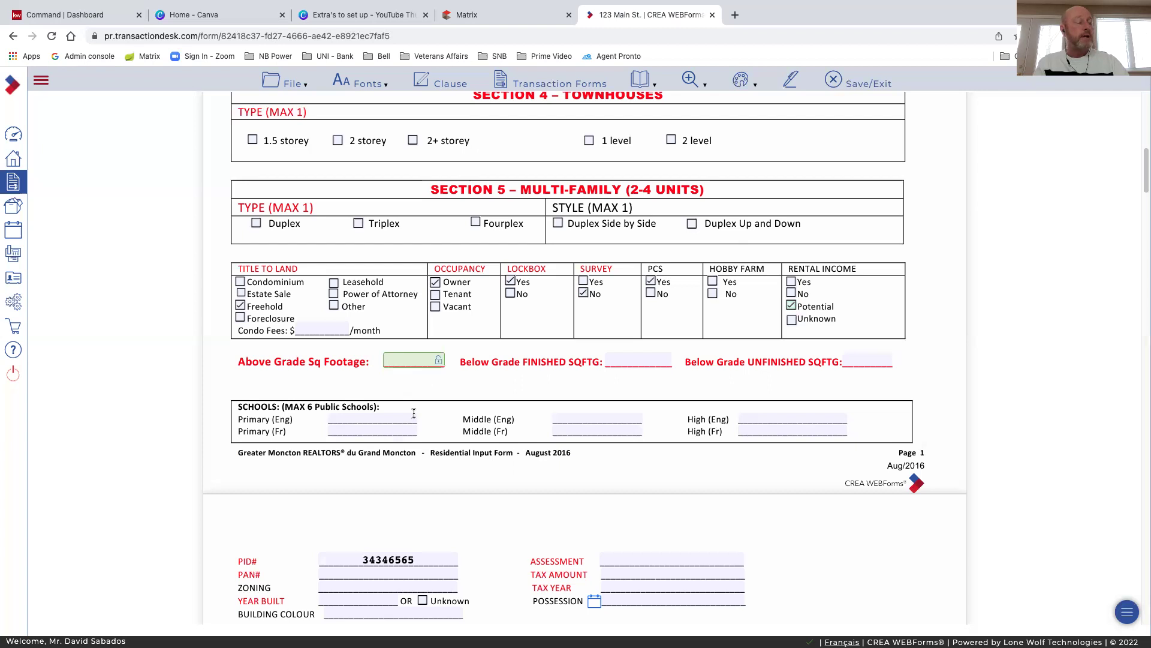
pyautogui.write('14')
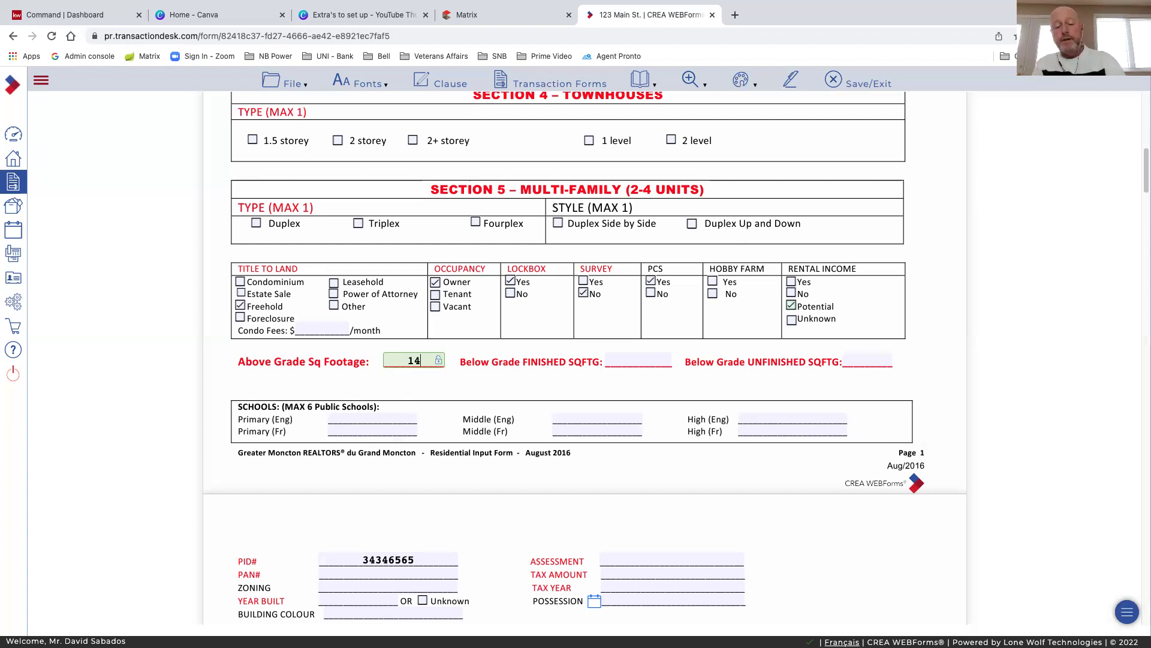
pyautogui.write('00')
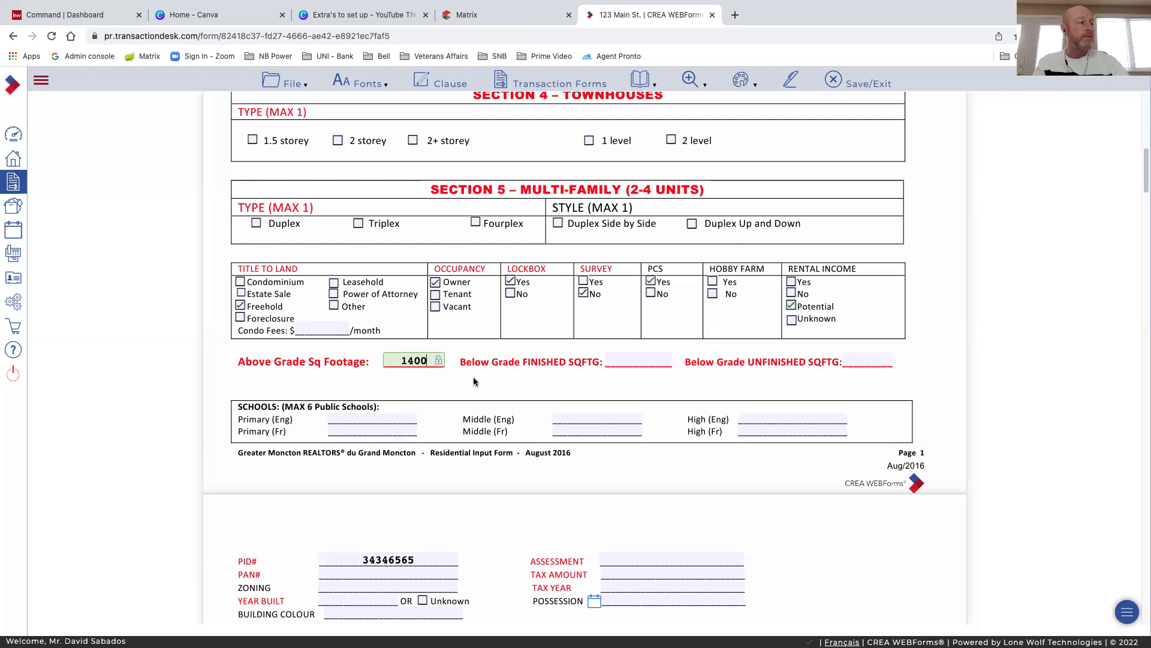
pyautogui.click(480, 387)
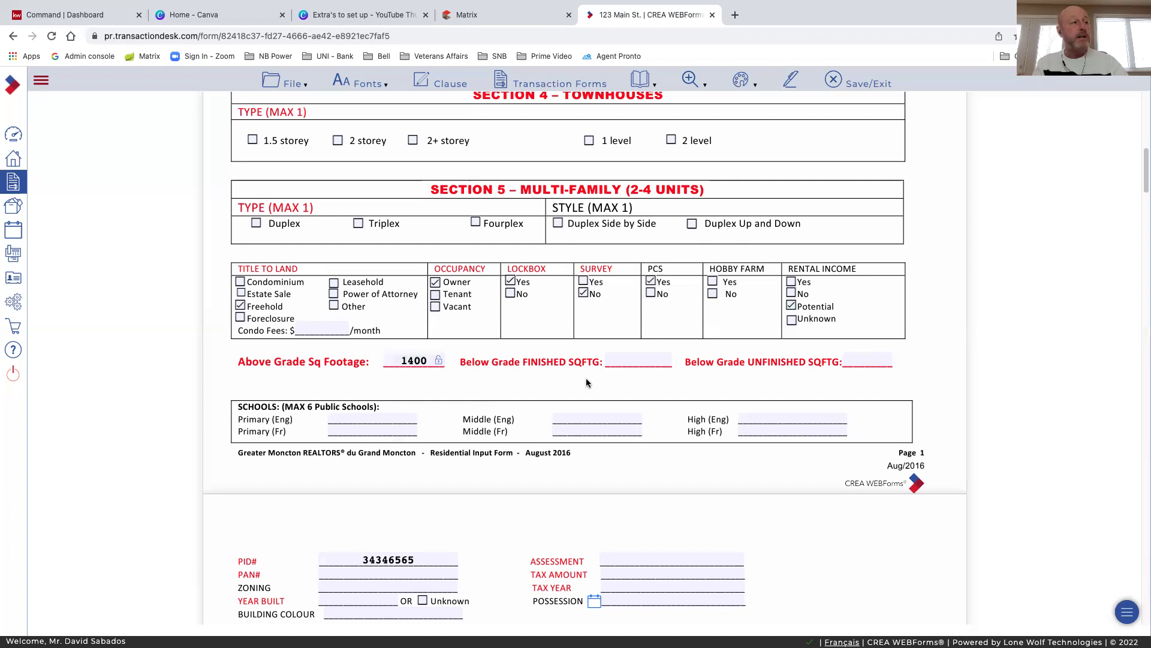
pyautogui.click(628, 359)
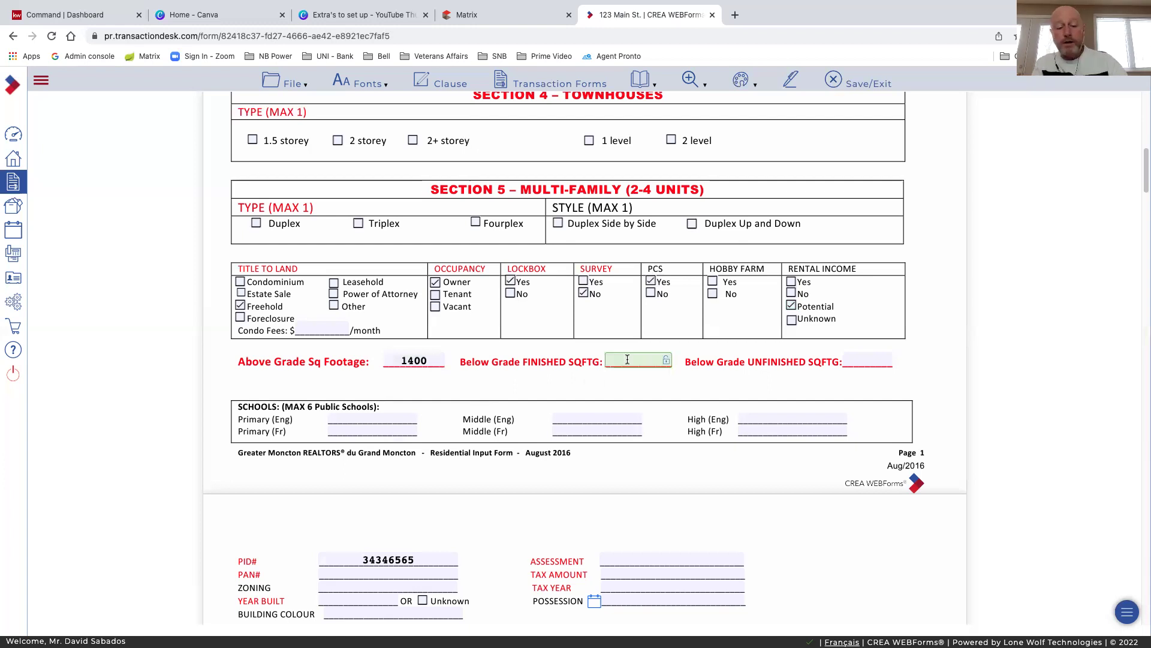
pyautogui.write('1400')
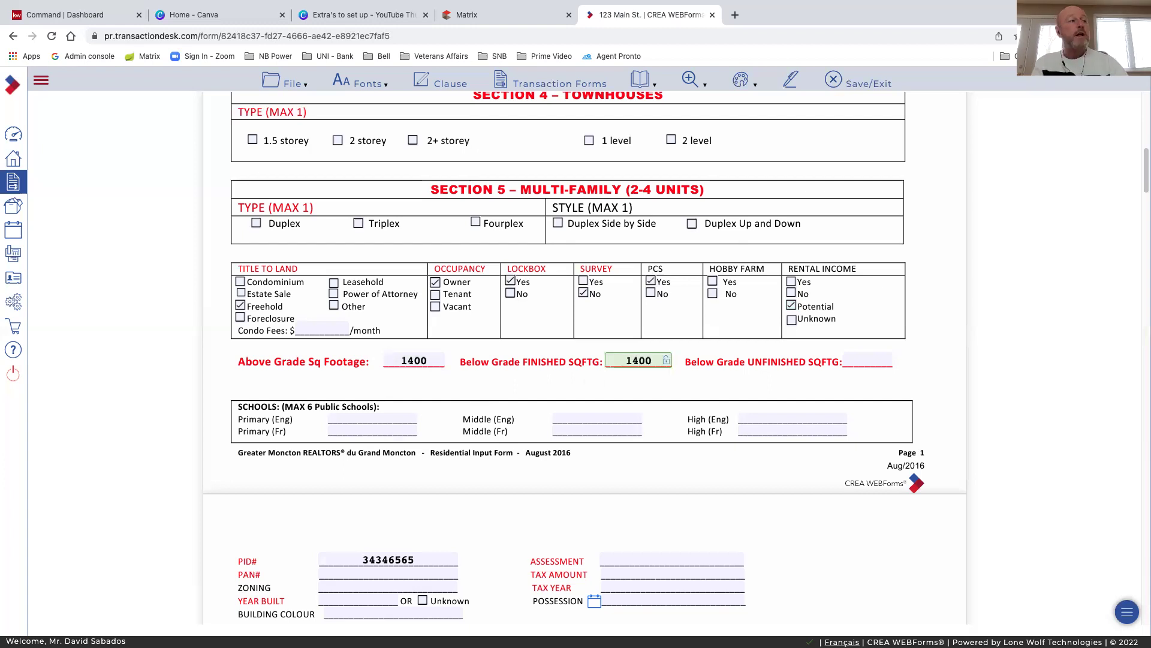
pyautogui.click(633, 361)
pyautogui.moveTo(651, 360); pyautogui.dragTo(634, 361)
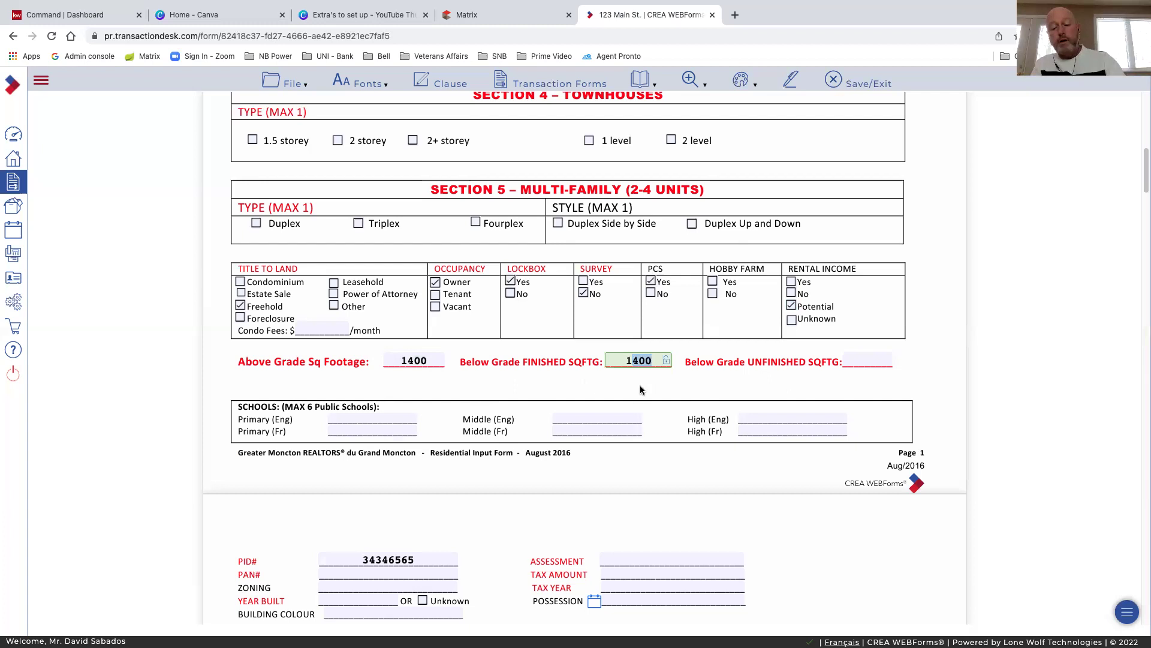
pyautogui.write('200')
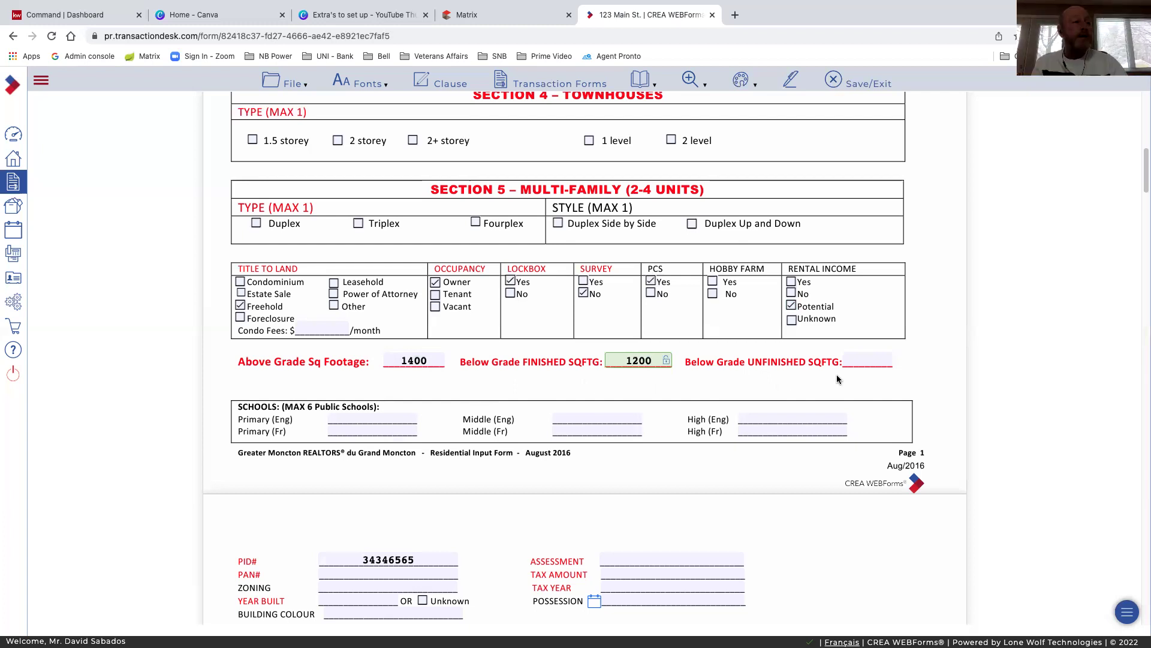
pyautogui.click(852, 362)
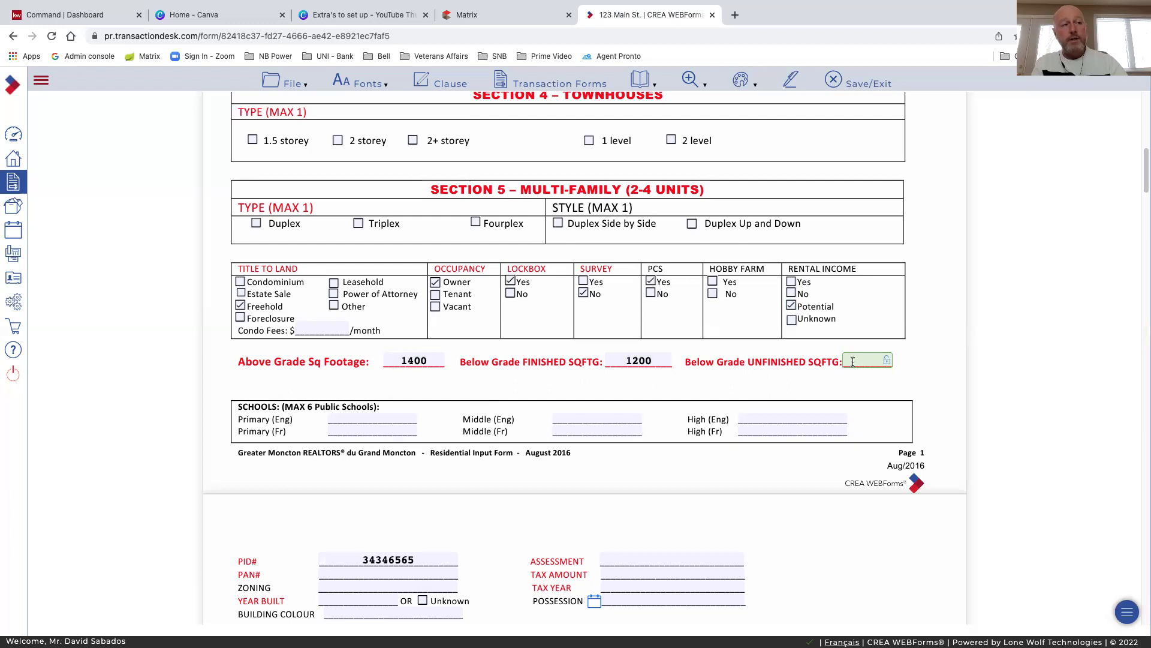
pyautogui.write('200')
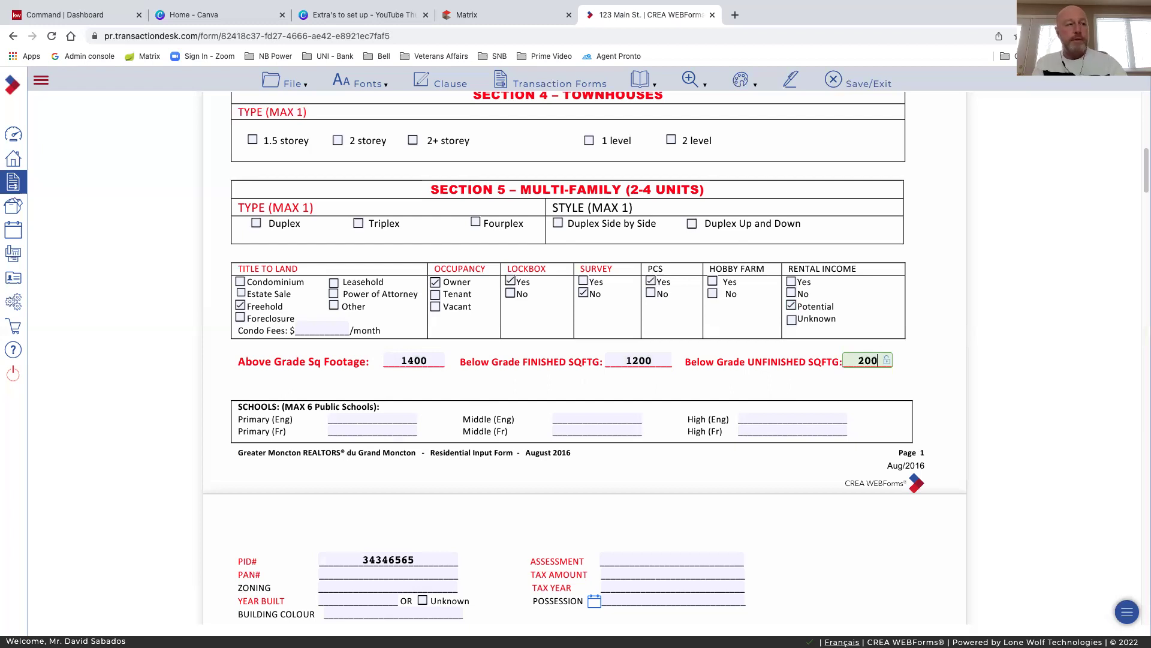
pyautogui.click(740, 387)
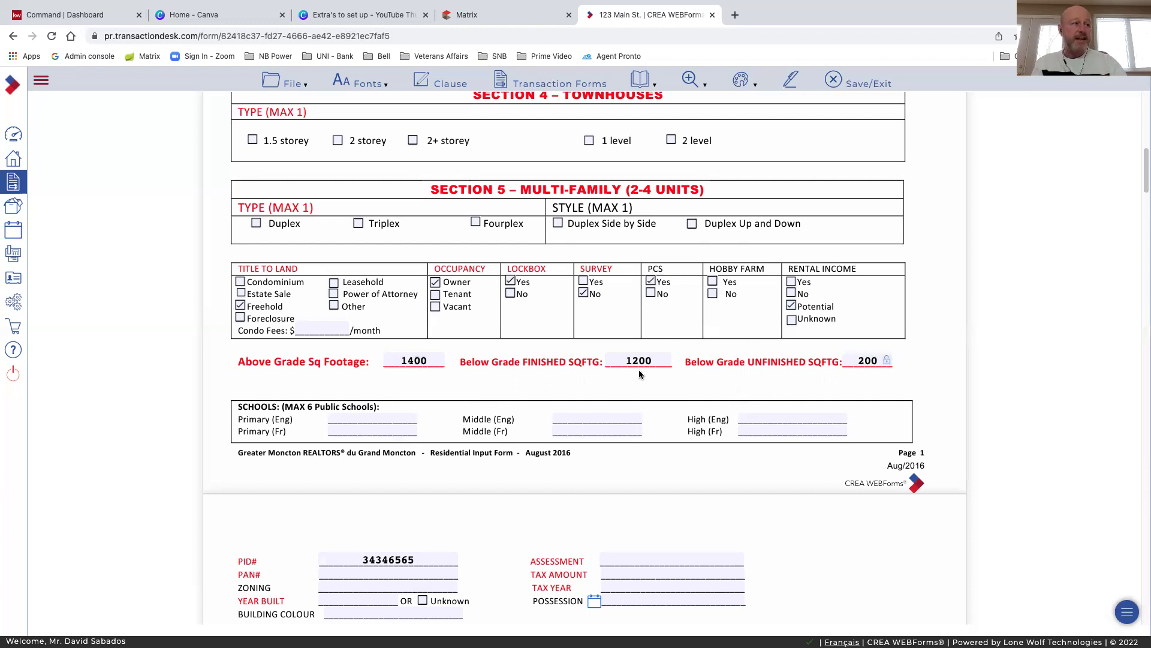
pyautogui.scroll(-3, 510, 378)
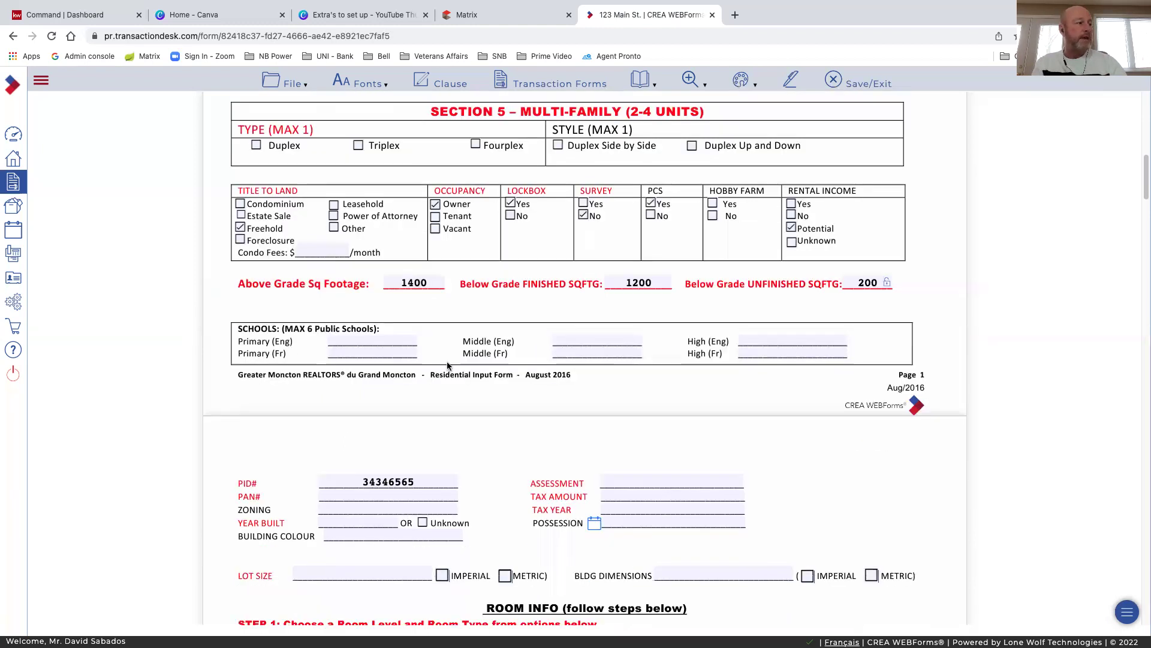
# Enter the property's PAN number and a year built of 1971
pyautogui.scroll(-2, 503, 370)
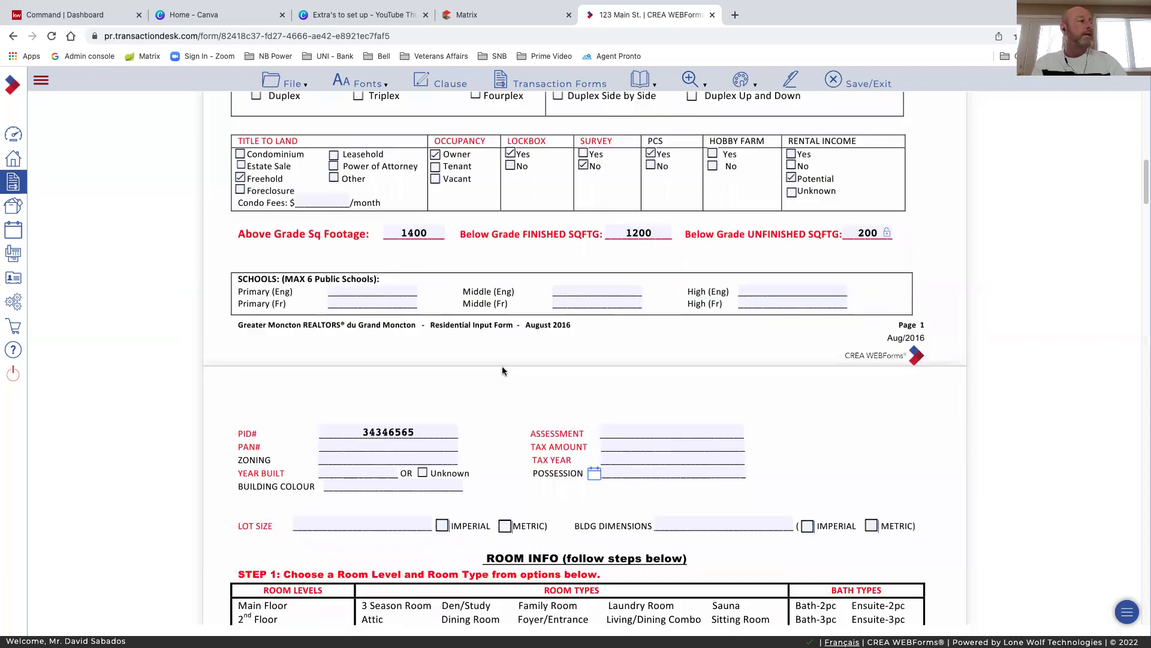
pyautogui.click(373, 445)
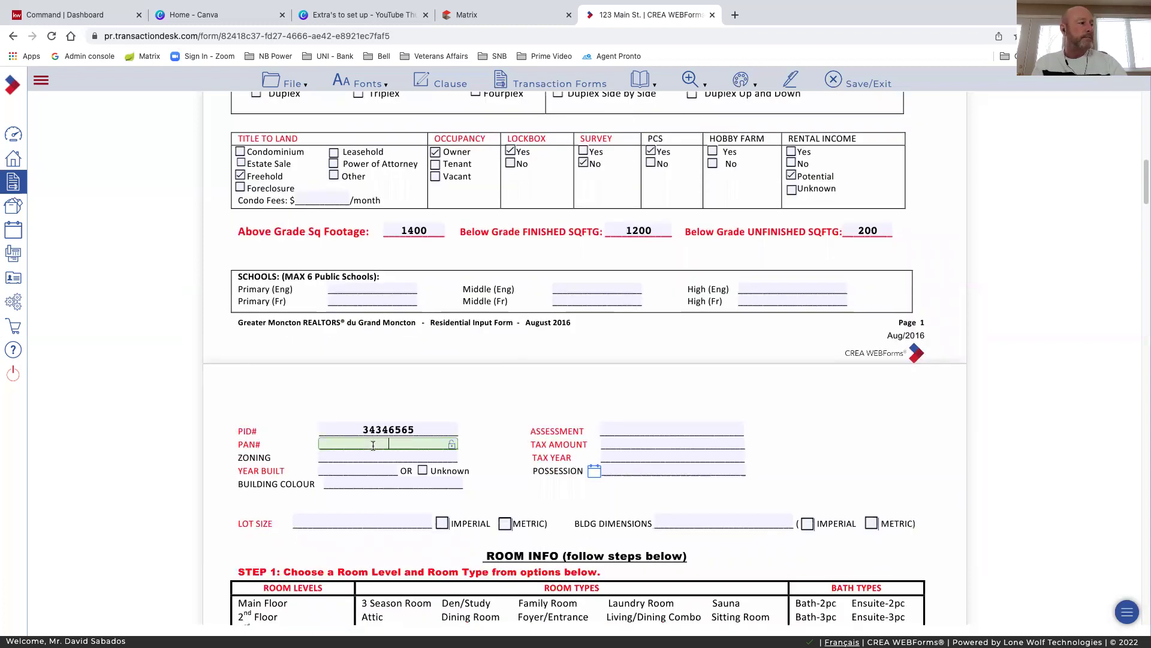
pyautogui.scroll(-1, 359, 394)
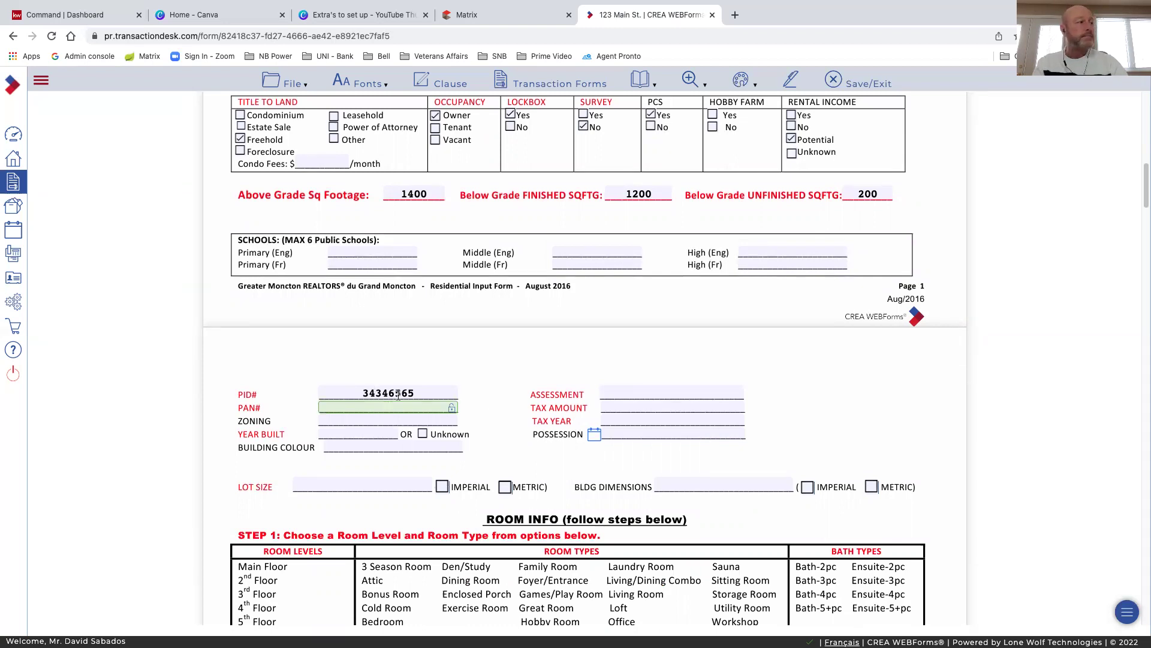
pyautogui.write('34')
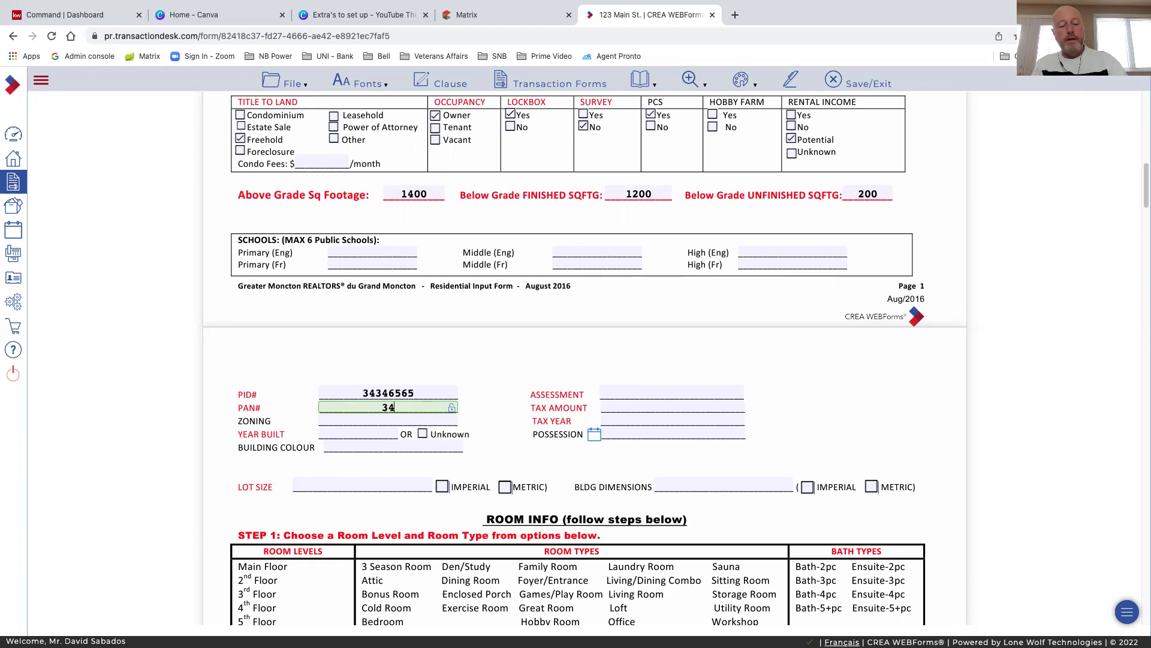
pyautogui.write('44333')
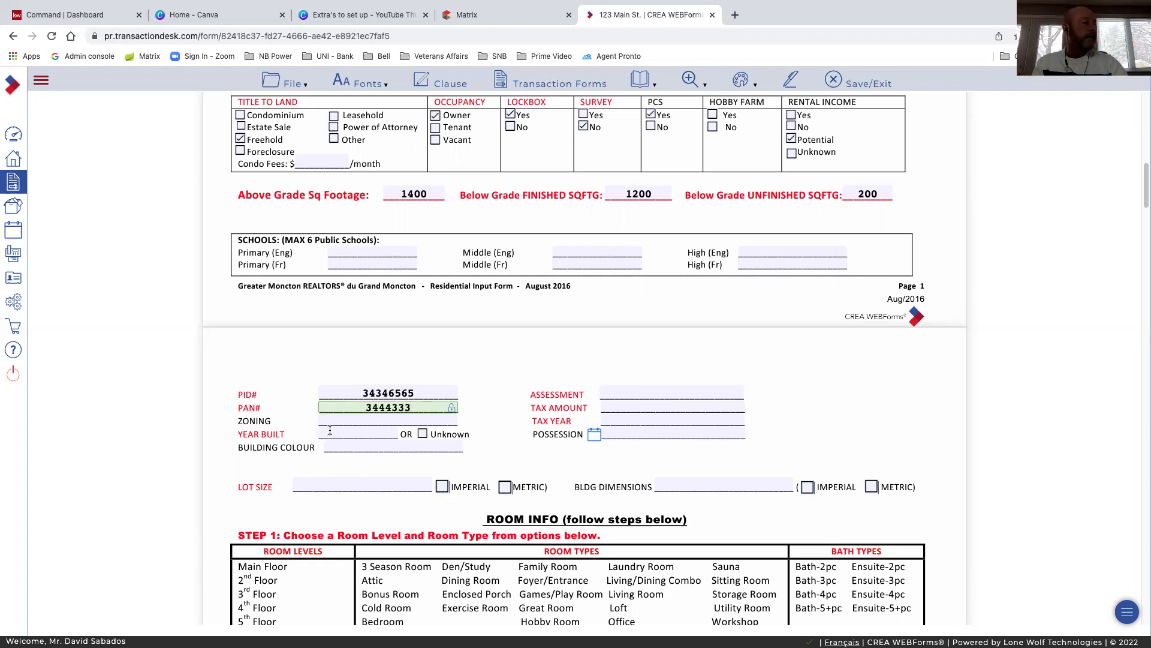
pyautogui.click(368, 436)
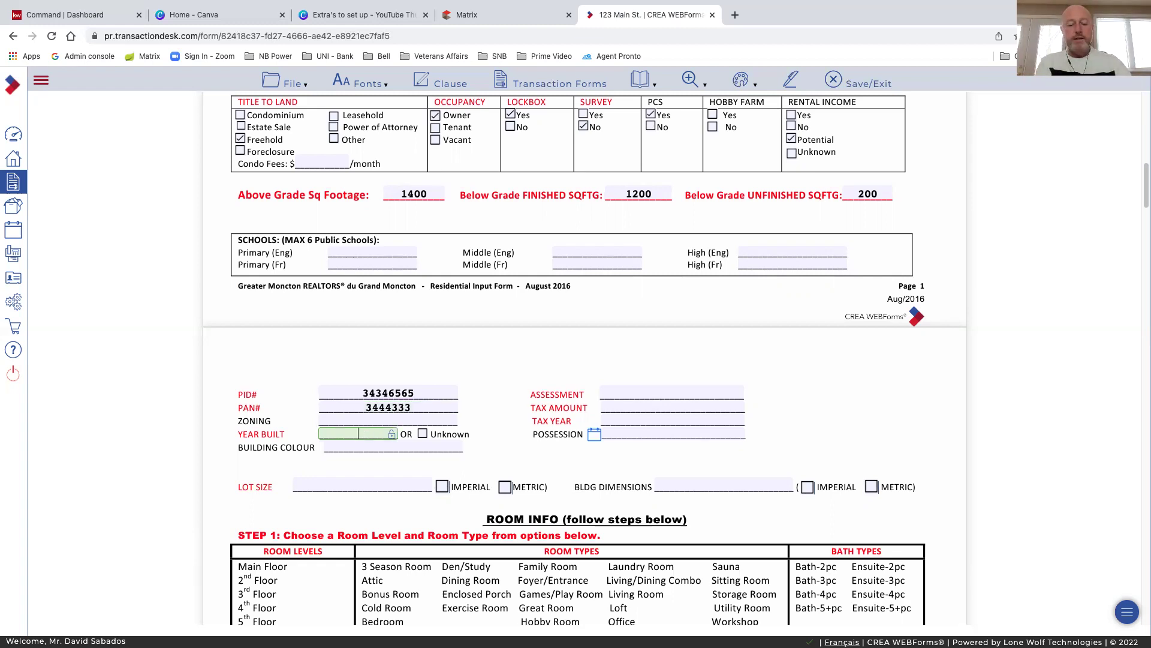
pyautogui.write('1971')
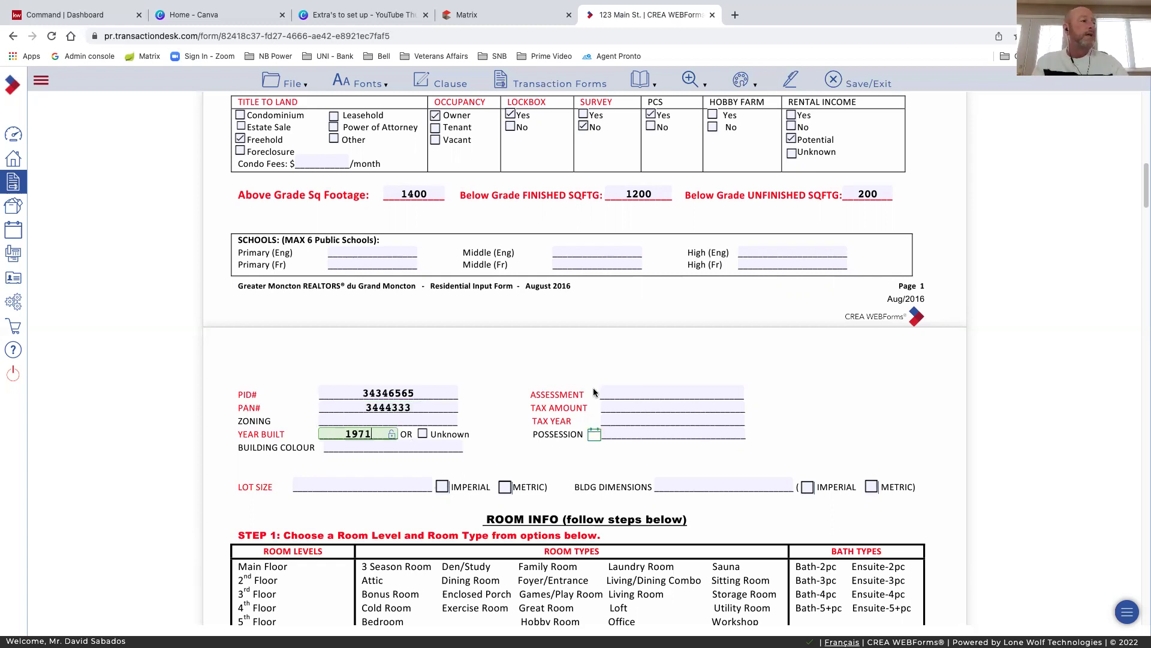
# Enter assessment value 208000, taxes 3500 and tax year 2022
pyautogui.click(616, 391)
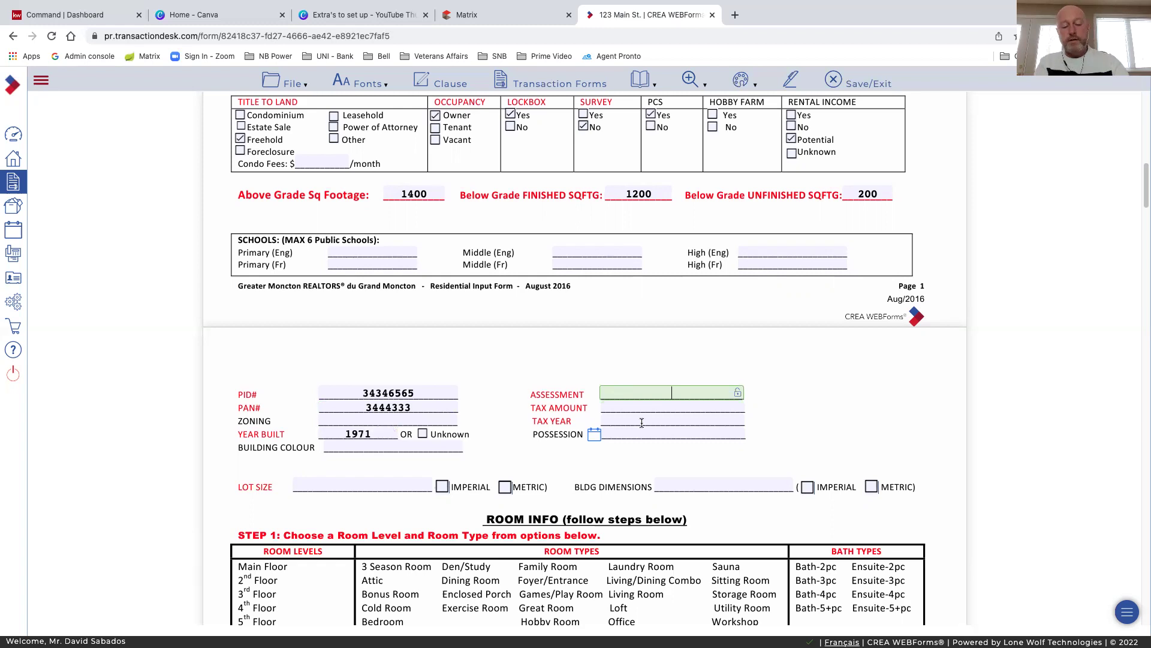
pyautogui.write('3500')
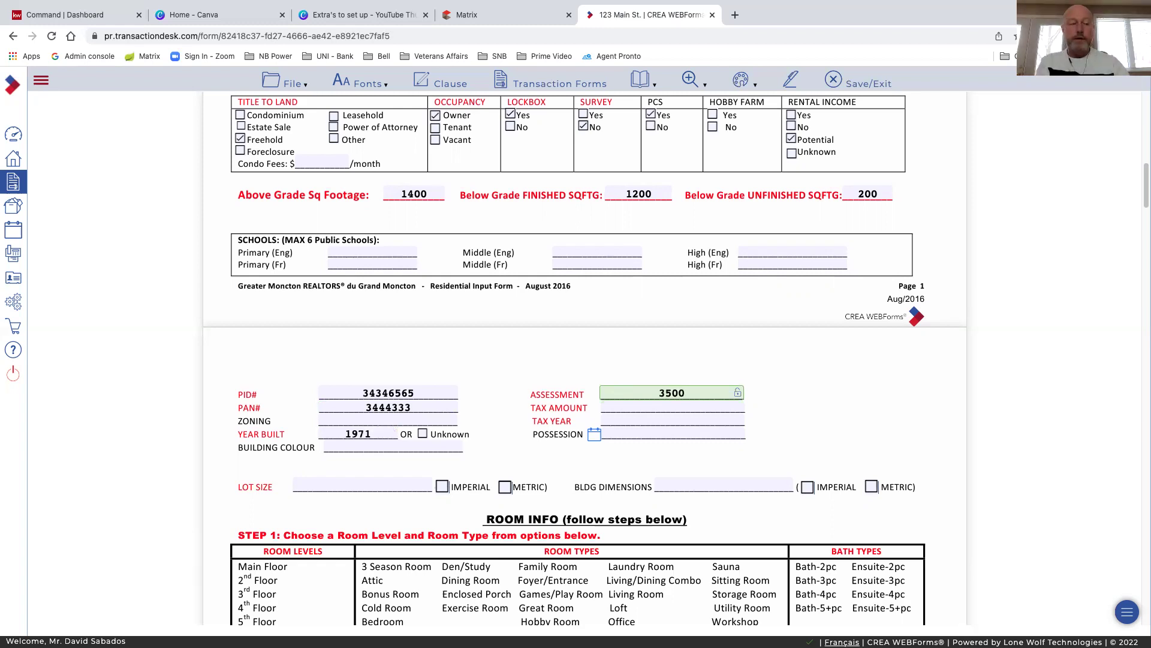
pyautogui.press('BackSpace')
pyautogui.press('BackSpace')
pyautogui.press('BackSpace')
pyautogui.press('BackSpace')
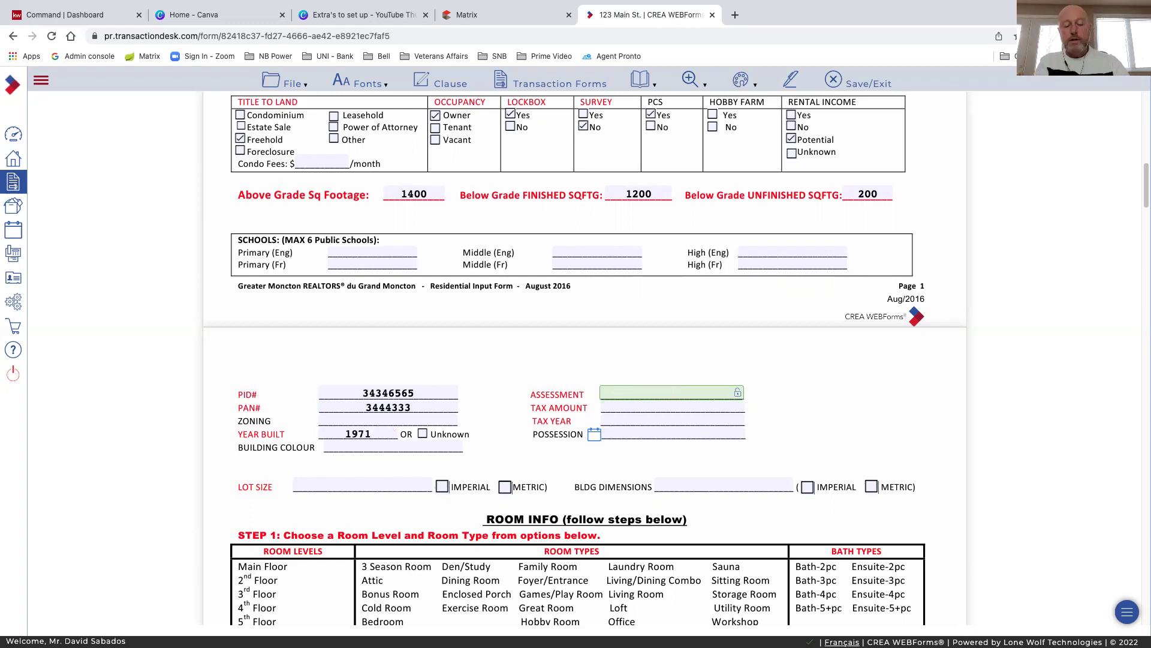
pyautogui.write('208')
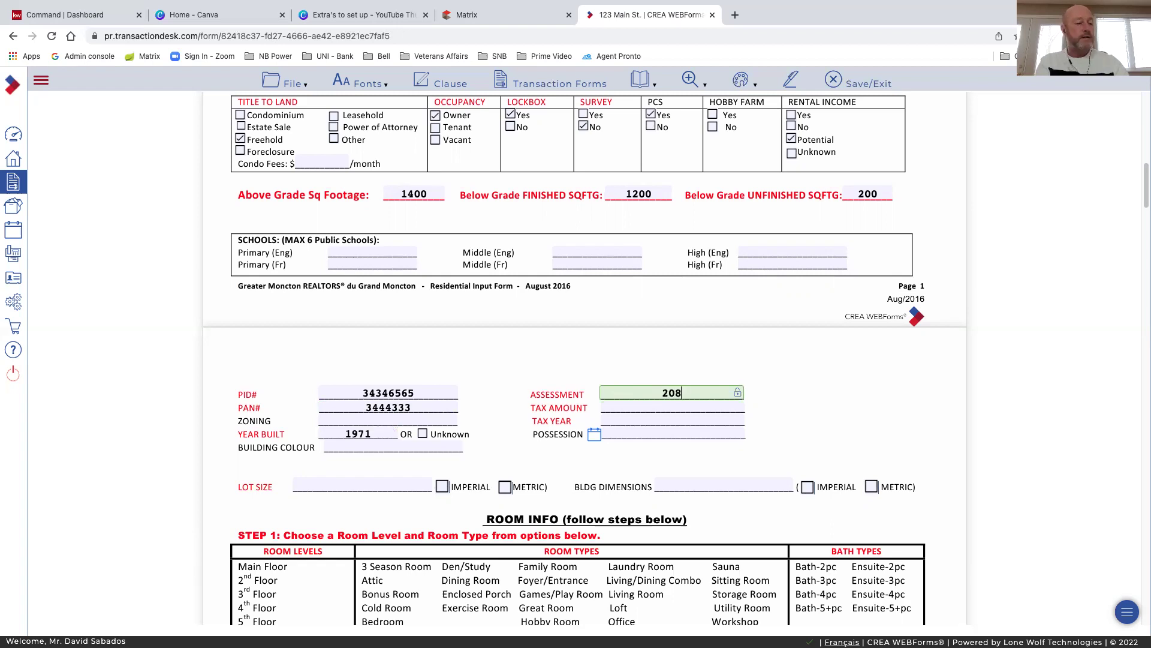
pyautogui.write('000')
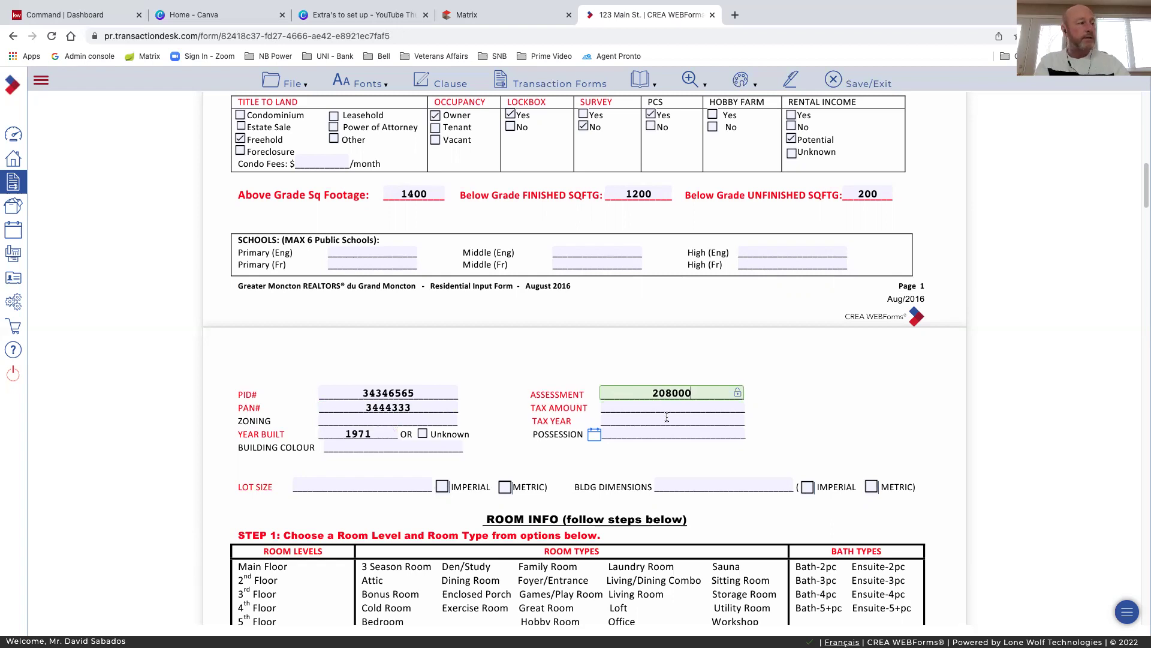
pyautogui.click(688, 412)
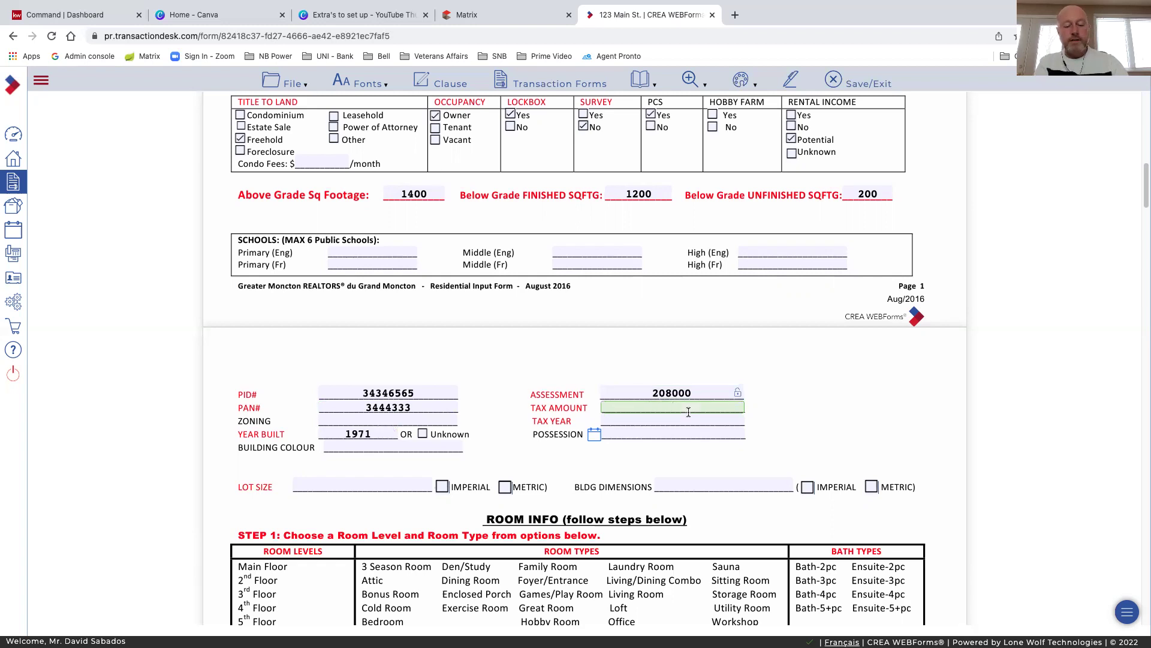
pyautogui.write('3500')
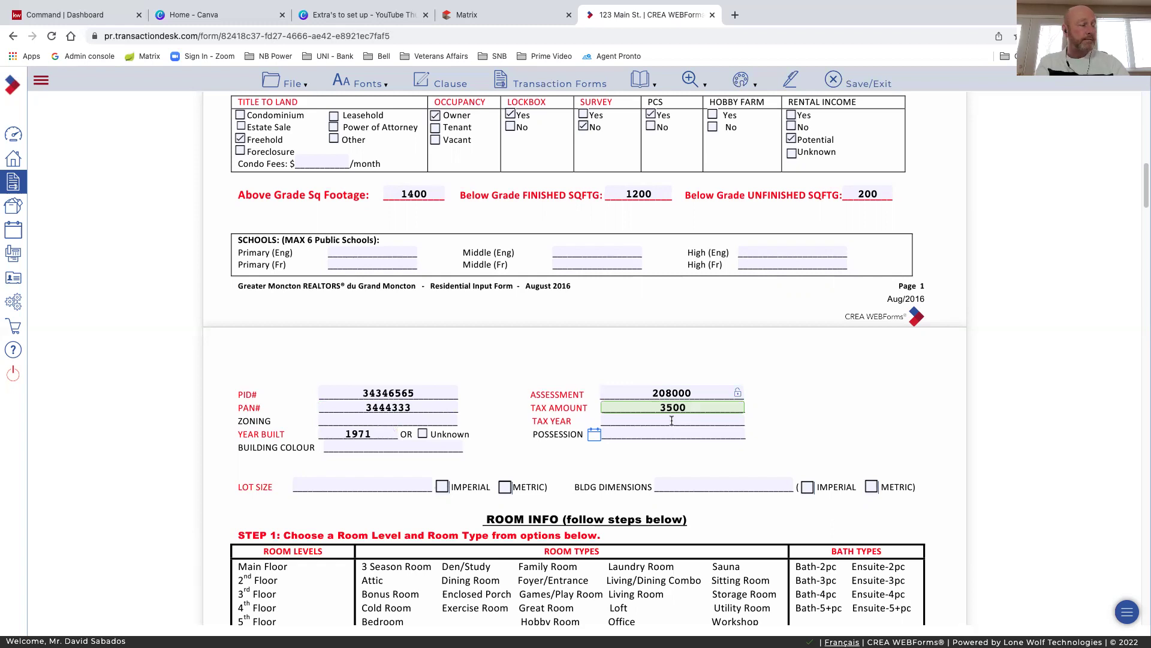
pyautogui.click(671, 420)
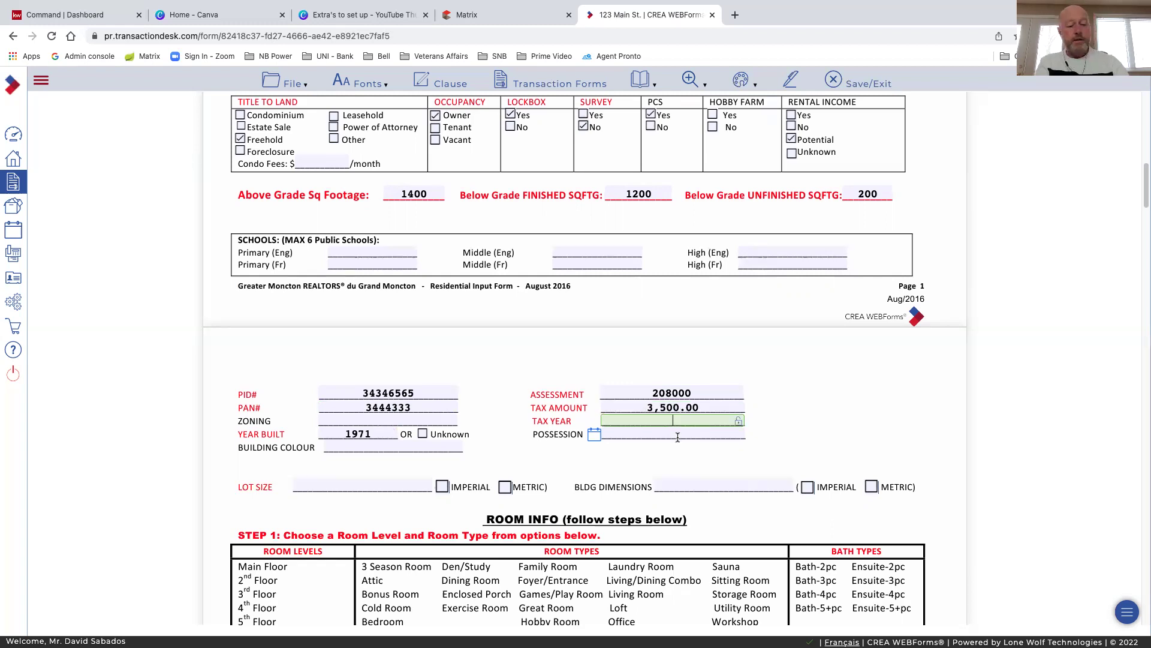
pyautogui.write('2022')
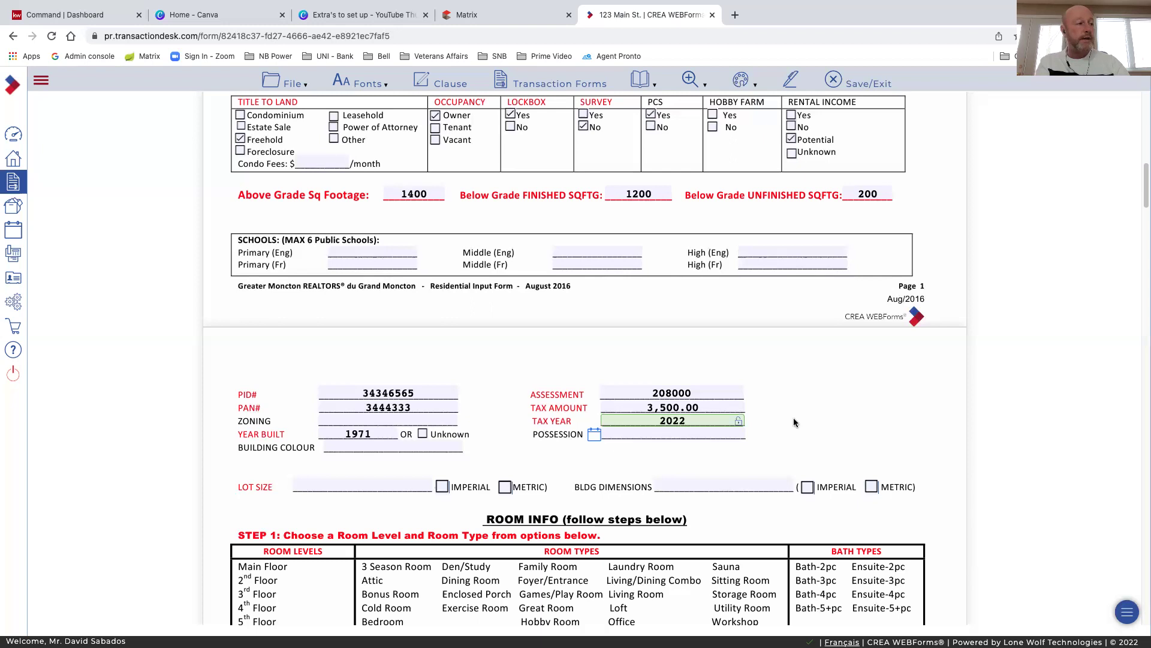
pyautogui.click(797, 424)
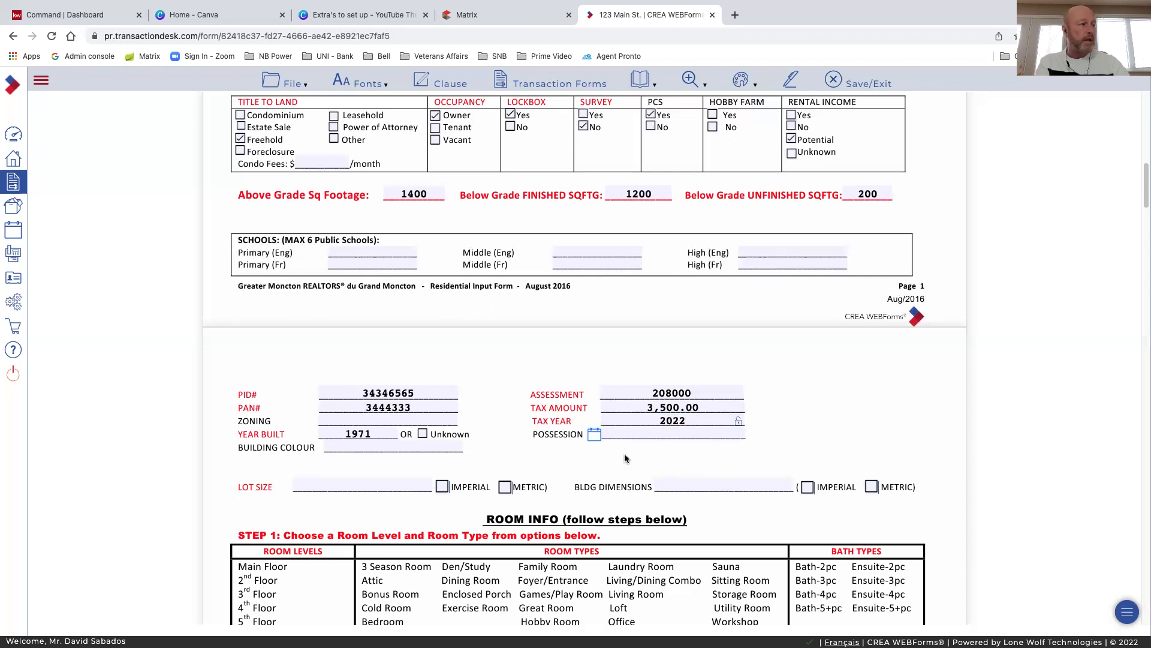
# Pick March 1, 2022 as the possession date in the calendar
pyautogui.click(593, 437)
pyautogui.click(594, 436)
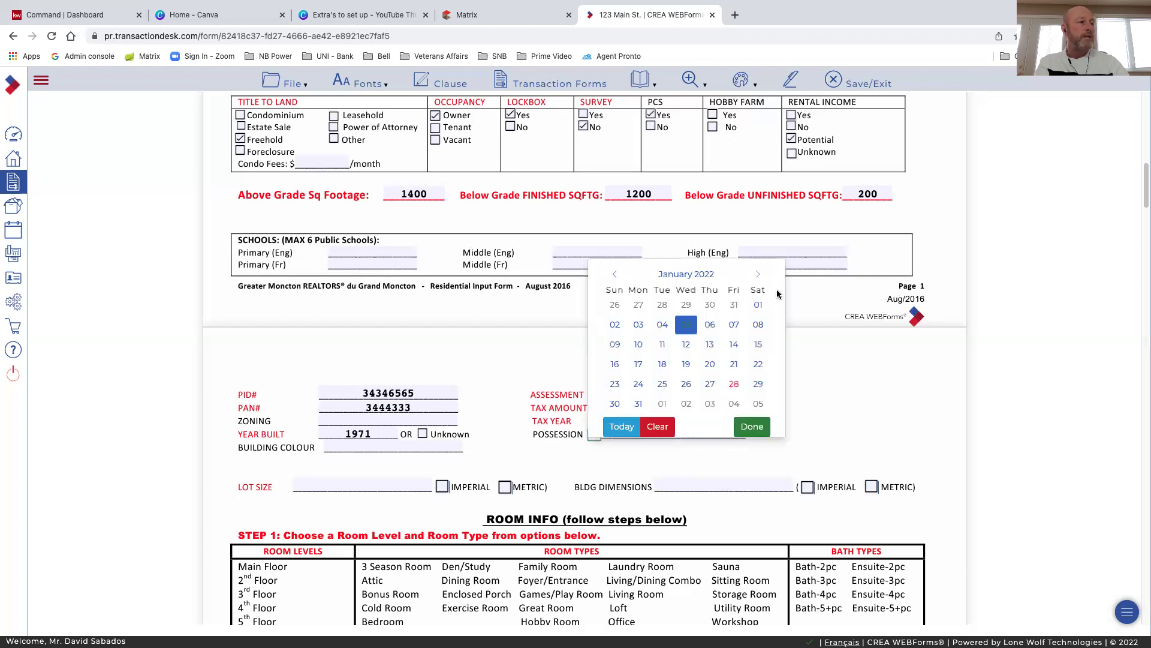
pyautogui.click(758, 275)
pyautogui.click(759, 277)
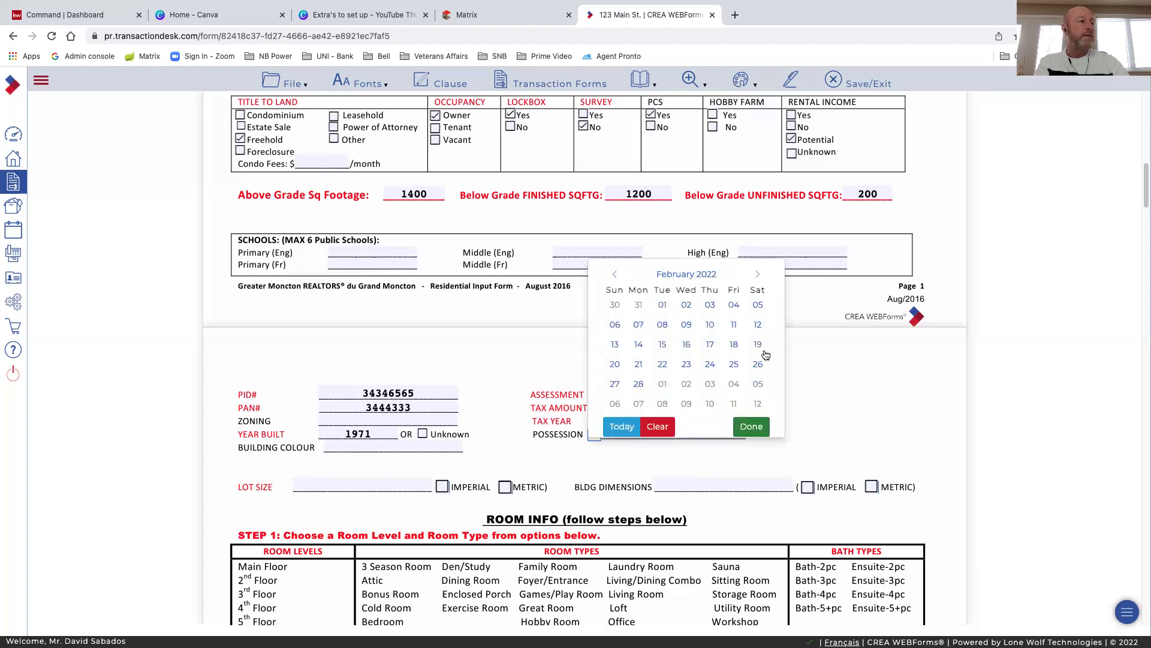
pyautogui.click(759, 276)
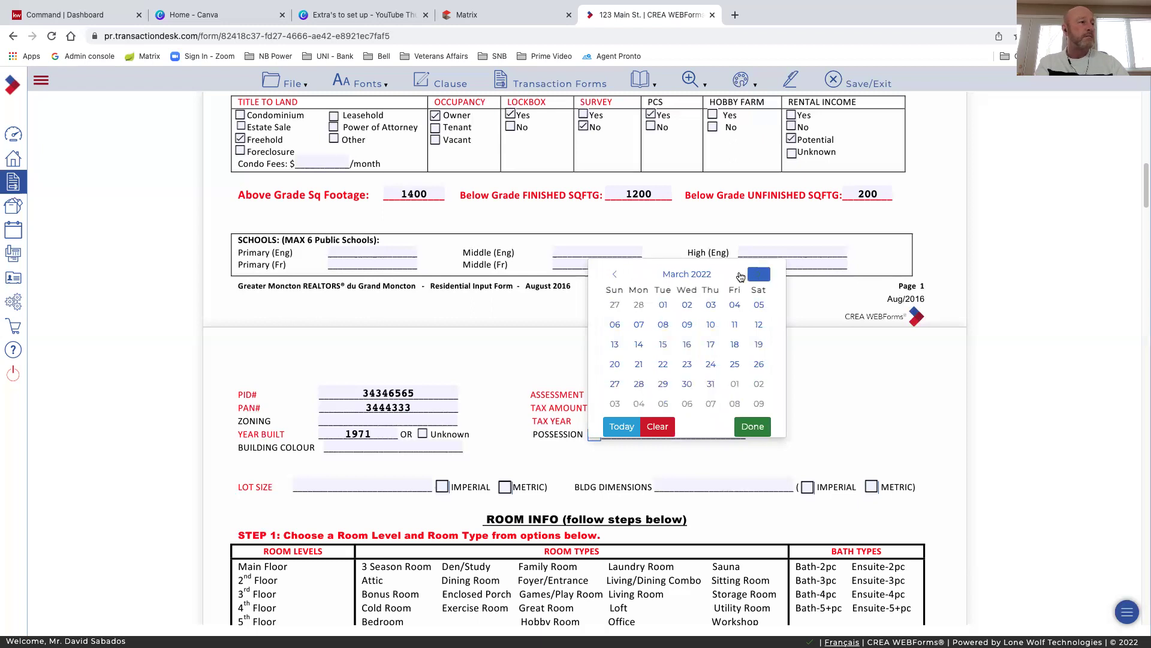
pyautogui.click(663, 309)
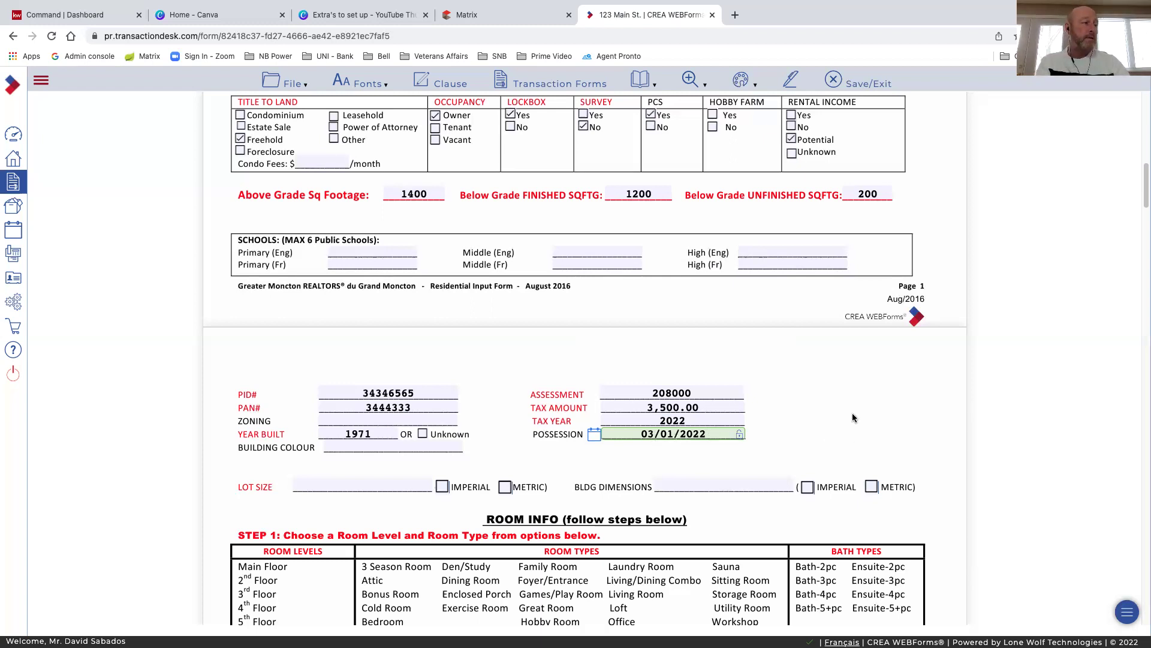
pyautogui.scroll(-1, 851, 413)
pyautogui.scroll(-1, 489, 450)
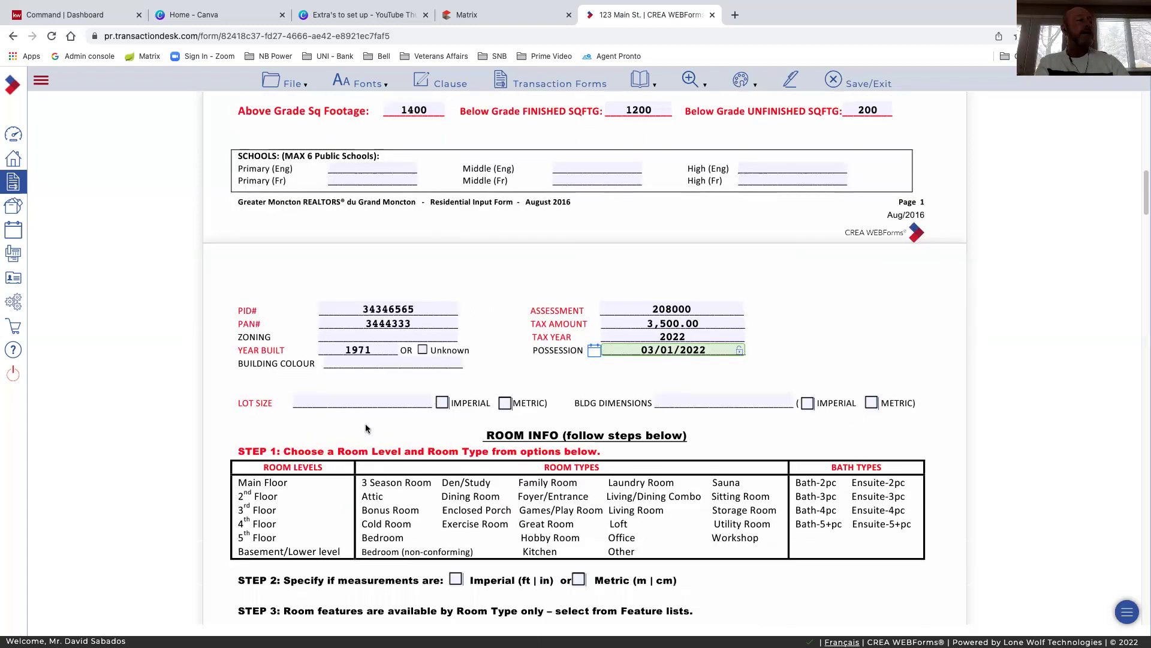
# Enter lot size 850 and building dimensions 30x25, ticking Imperial for each
pyautogui.click(330, 402)
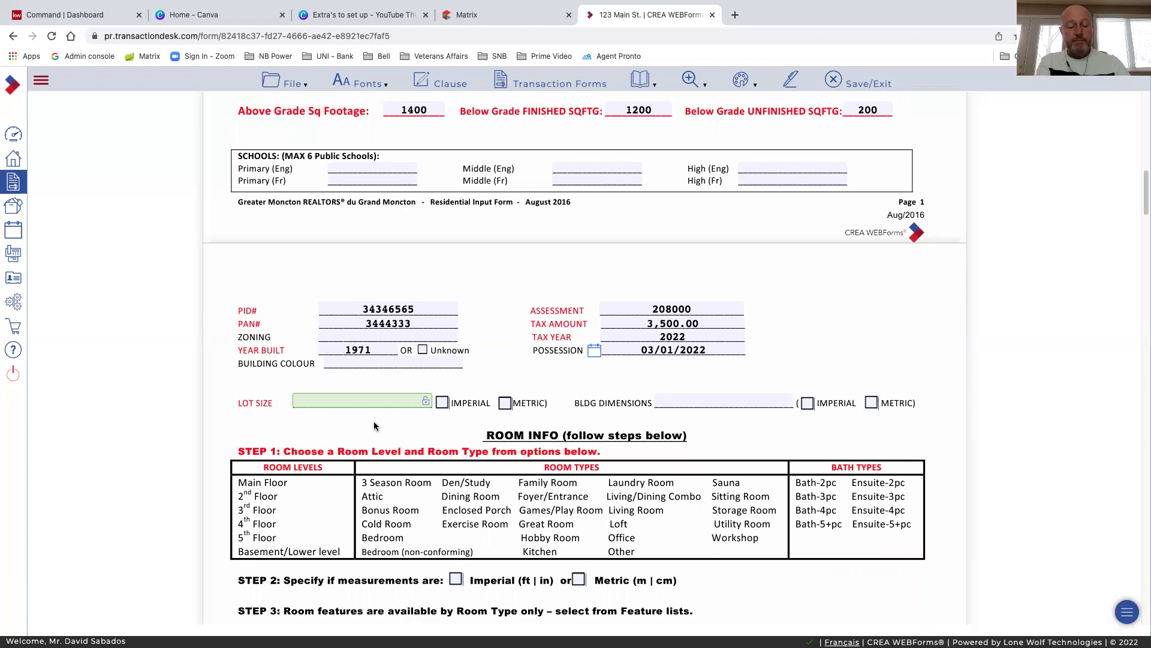
pyautogui.write('850')
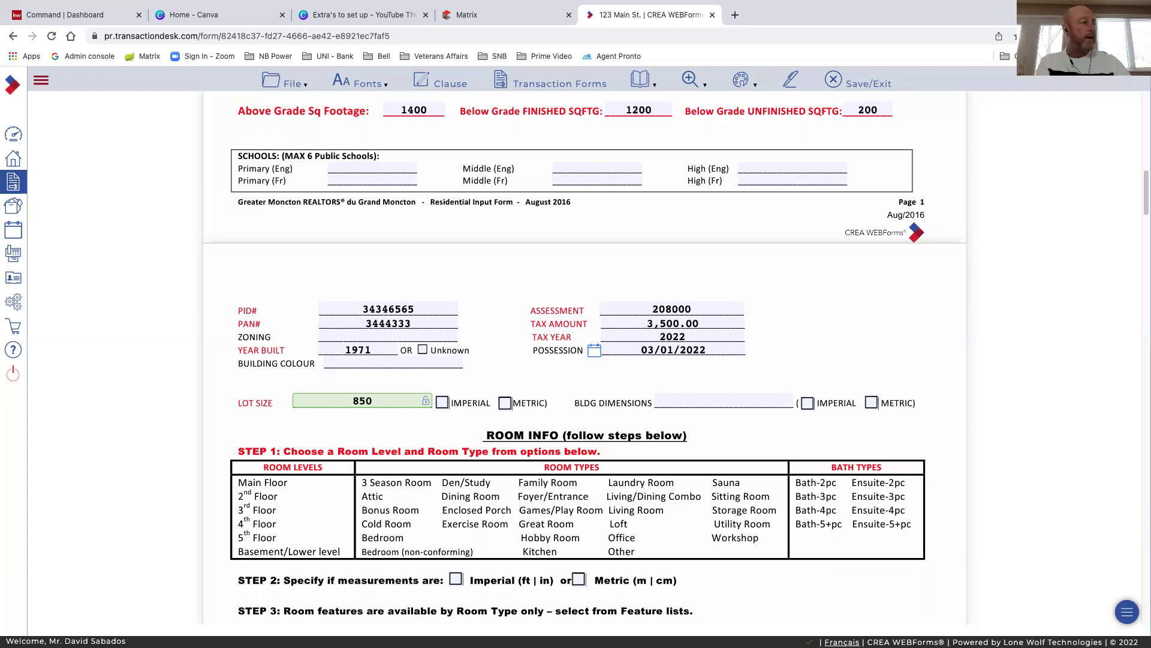
pyautogui.click(441, 403)
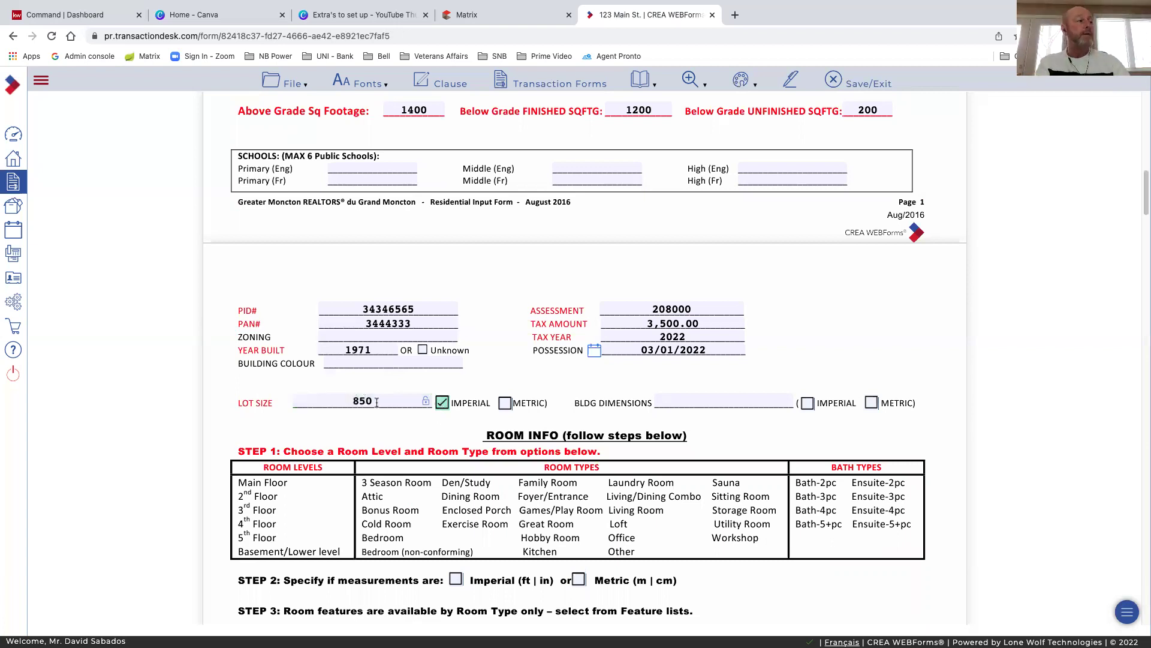
pyautogui.click(504, 403)
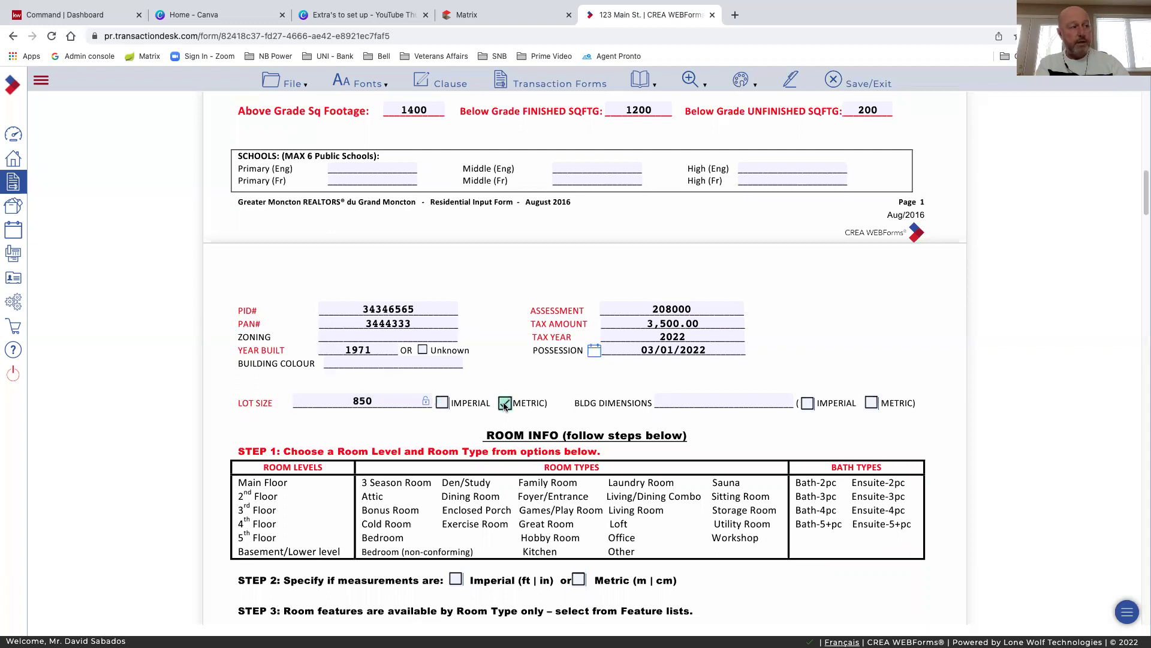
pyautogui.click(442, 402)
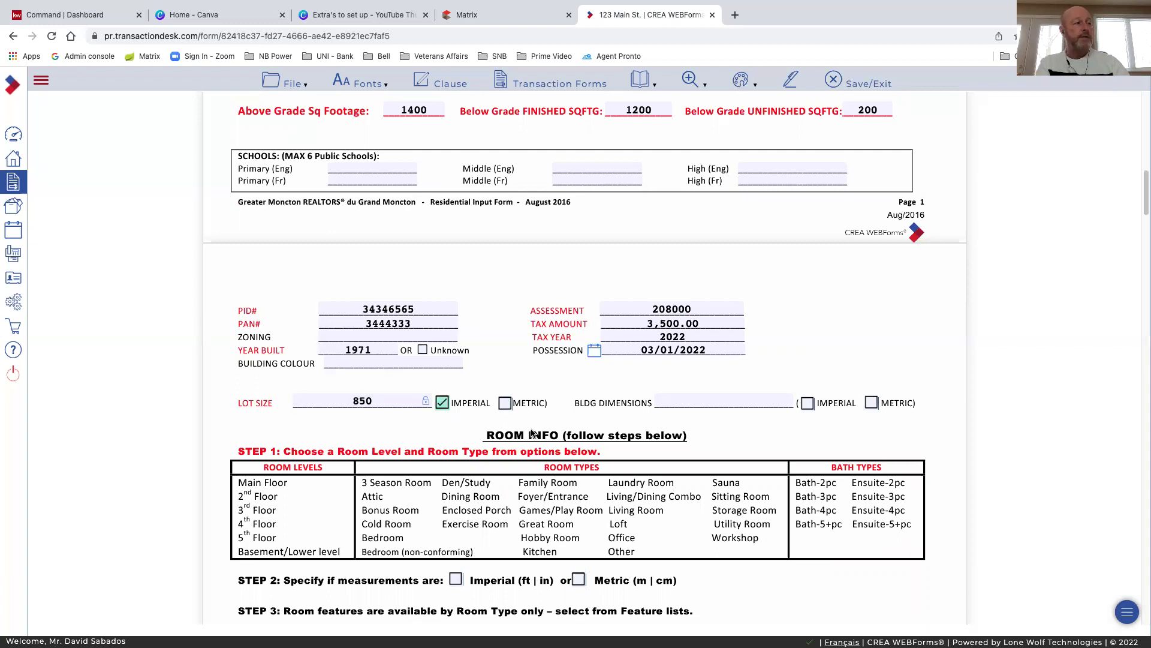
pyautogui.click(689, 401)
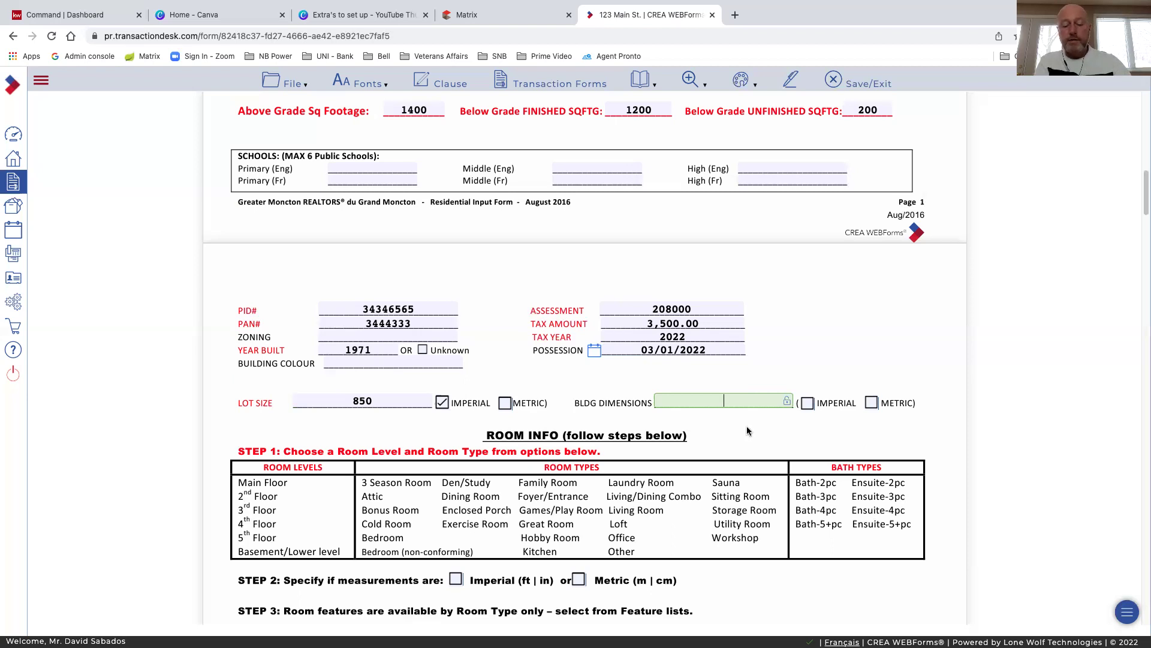
pyautogui.write('30')
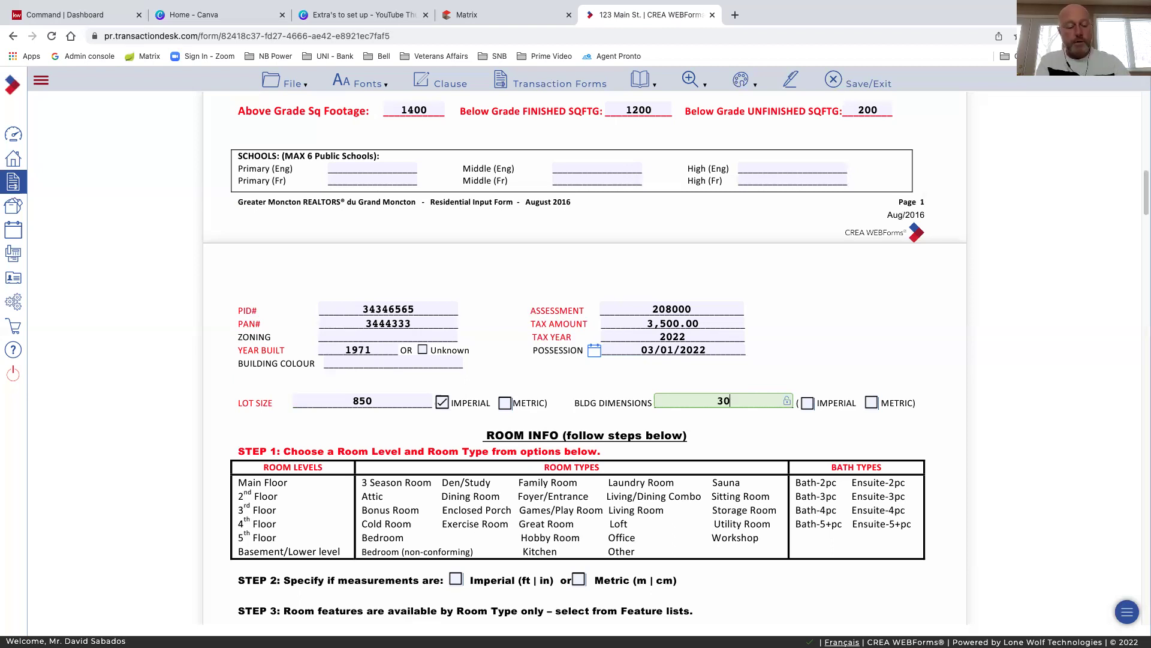
pyautogui.write('x')
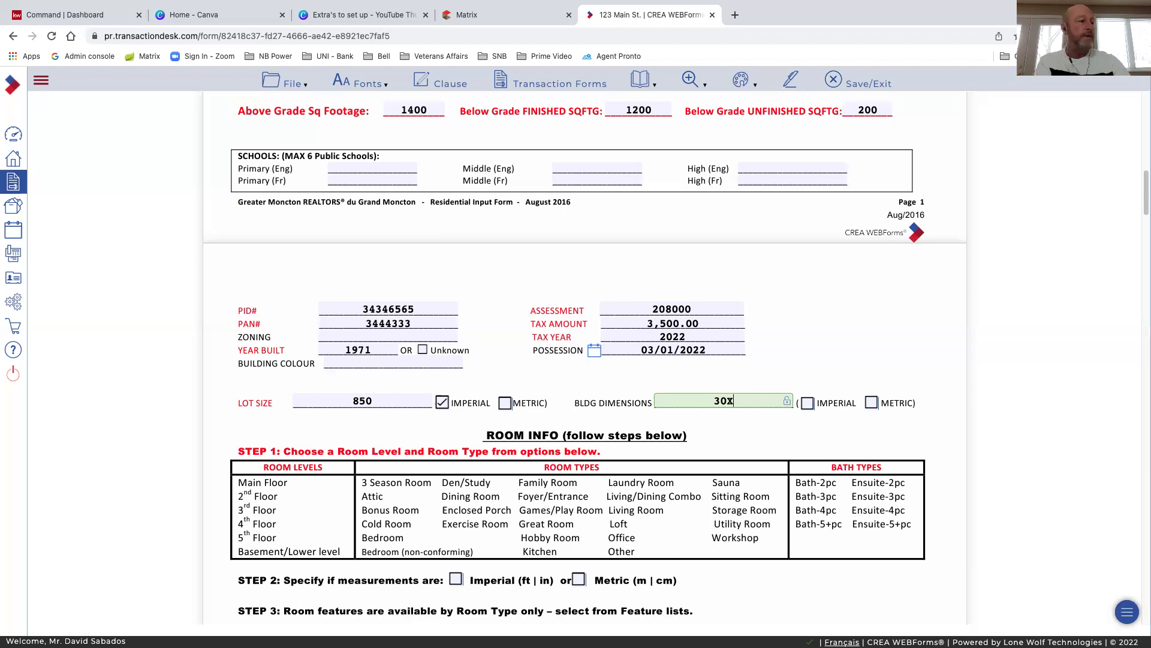
pyautogui.write('25')
pyautogui.click(808, 404)
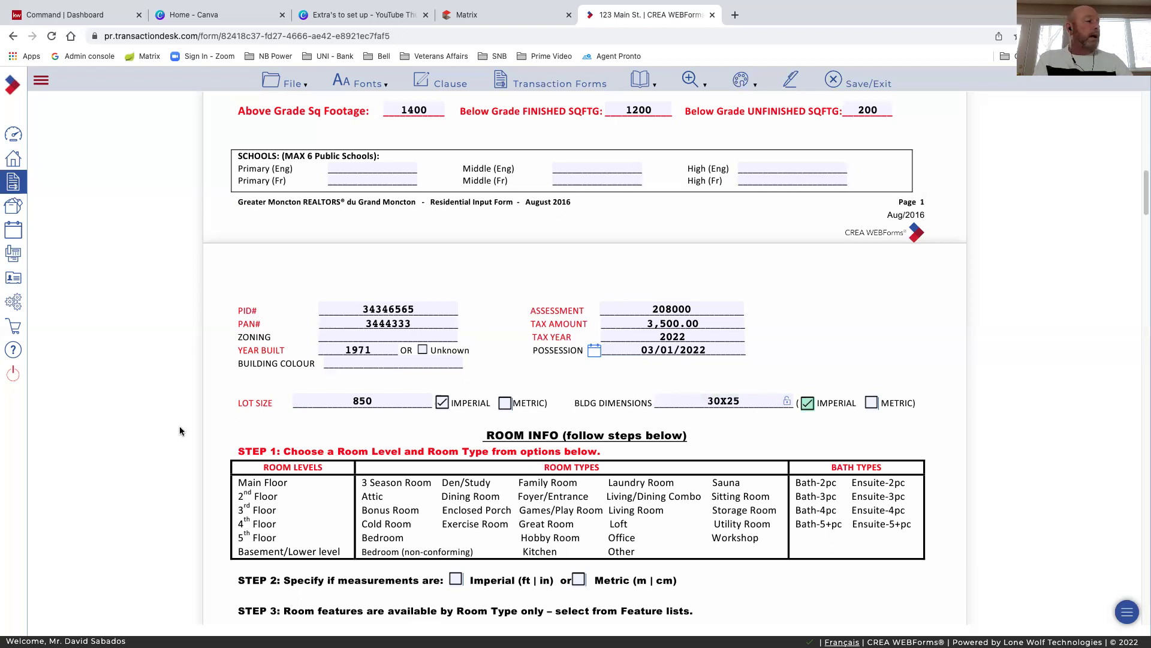
pyautogui.scroll(-3, 180, 431)
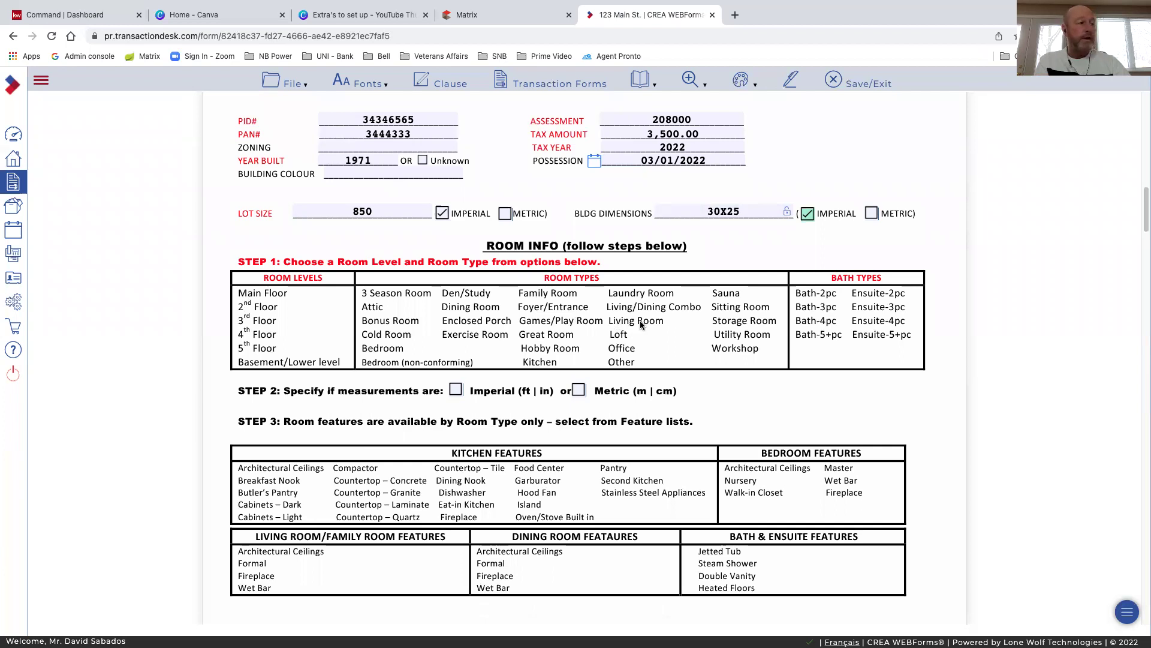
# Tick Imperial (ft | in) for the Step 2 room measurements
pyautogui.scroll(-1, 640, 321)
pyautogui.scroll(-1, 319, 368)
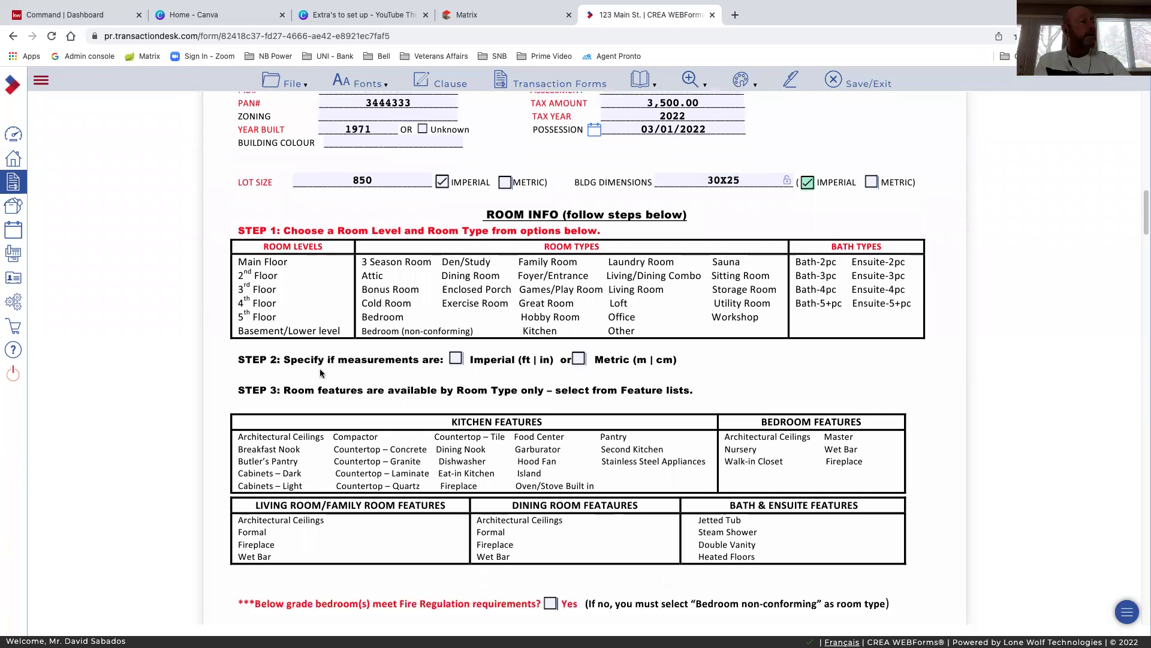
pyautogui.click(451, 355)
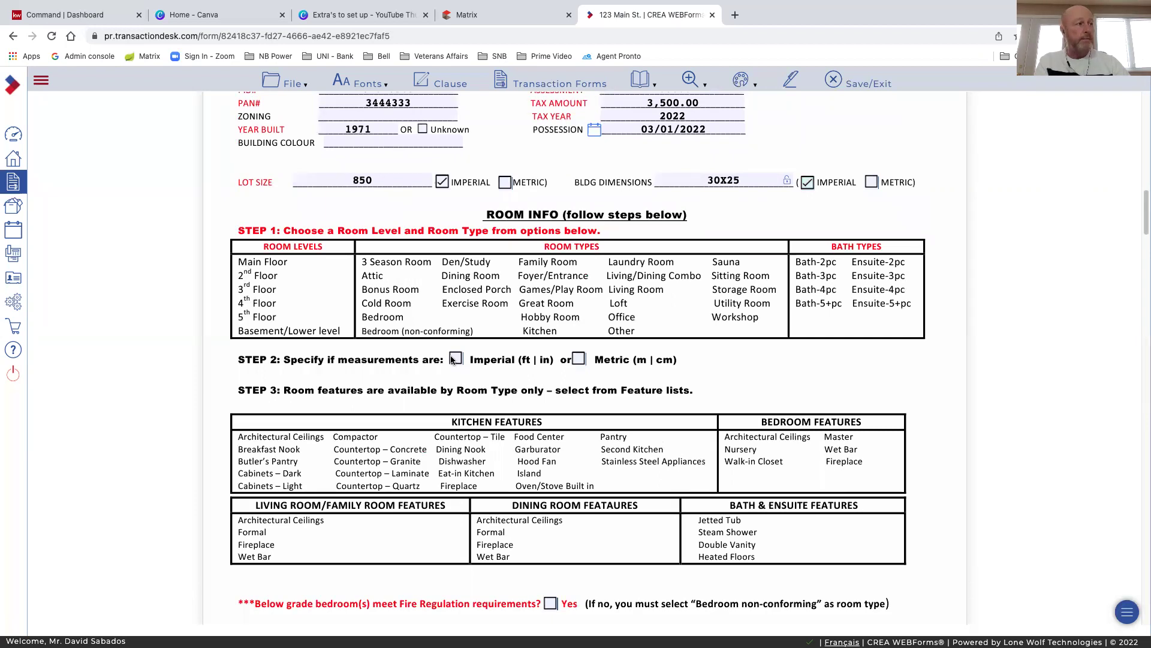
pyautogui.click(454, 358)
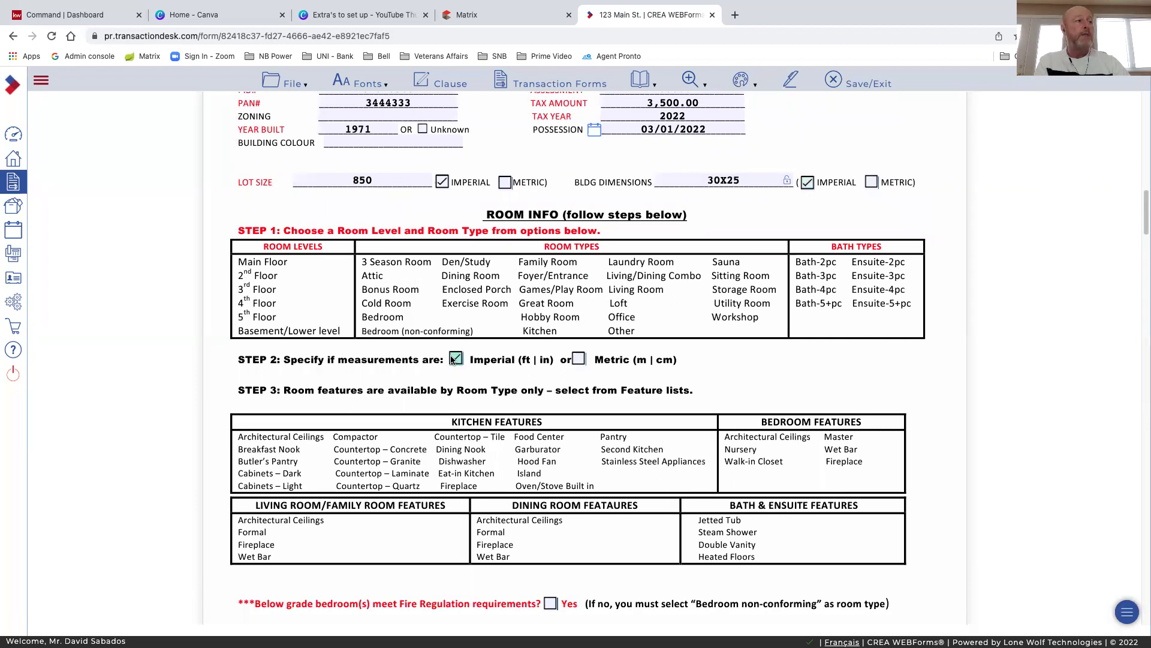
pyautogui.click(580, 360)
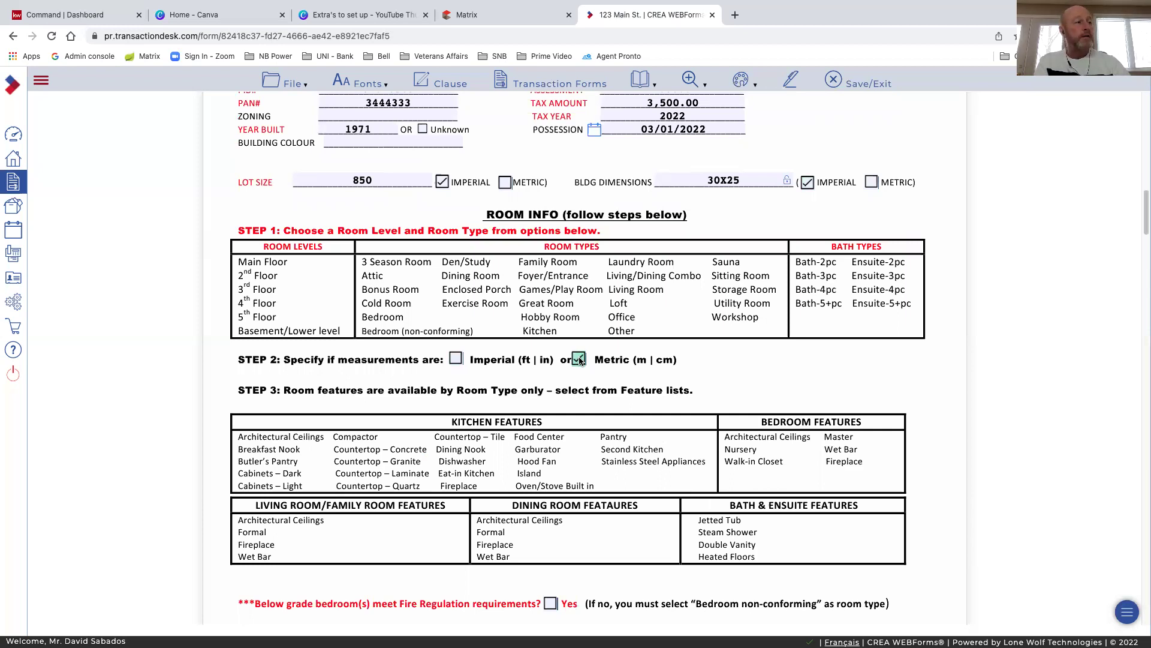
pyautogui.click(455, 360)
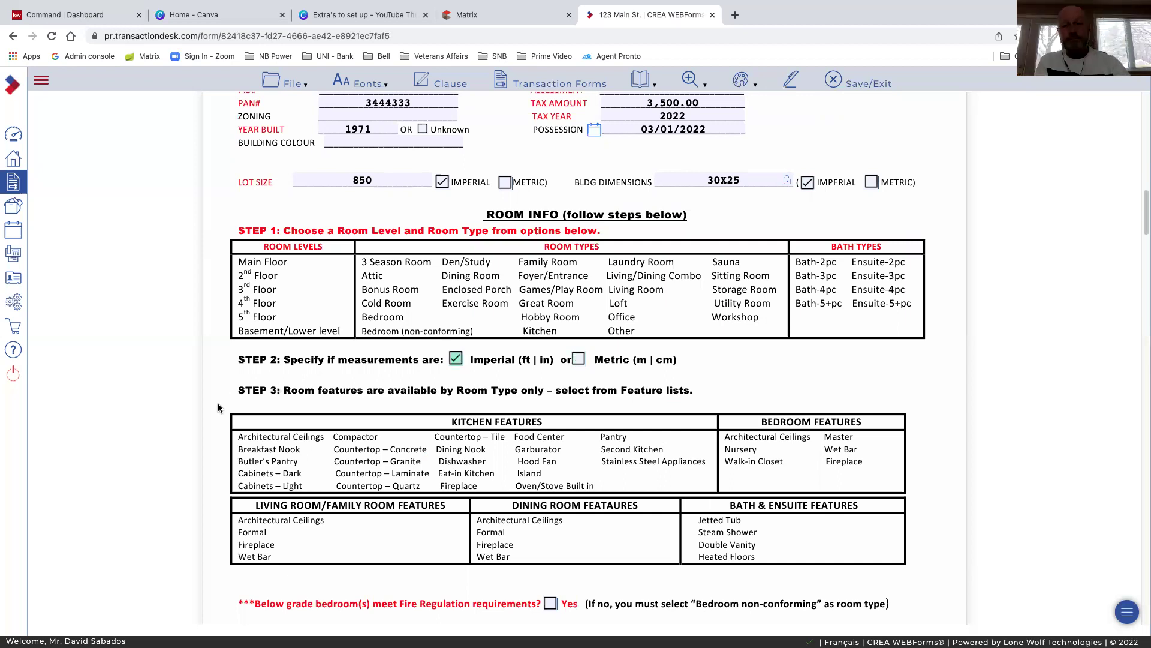
pyautogui.scroll(-1, 217, 407)
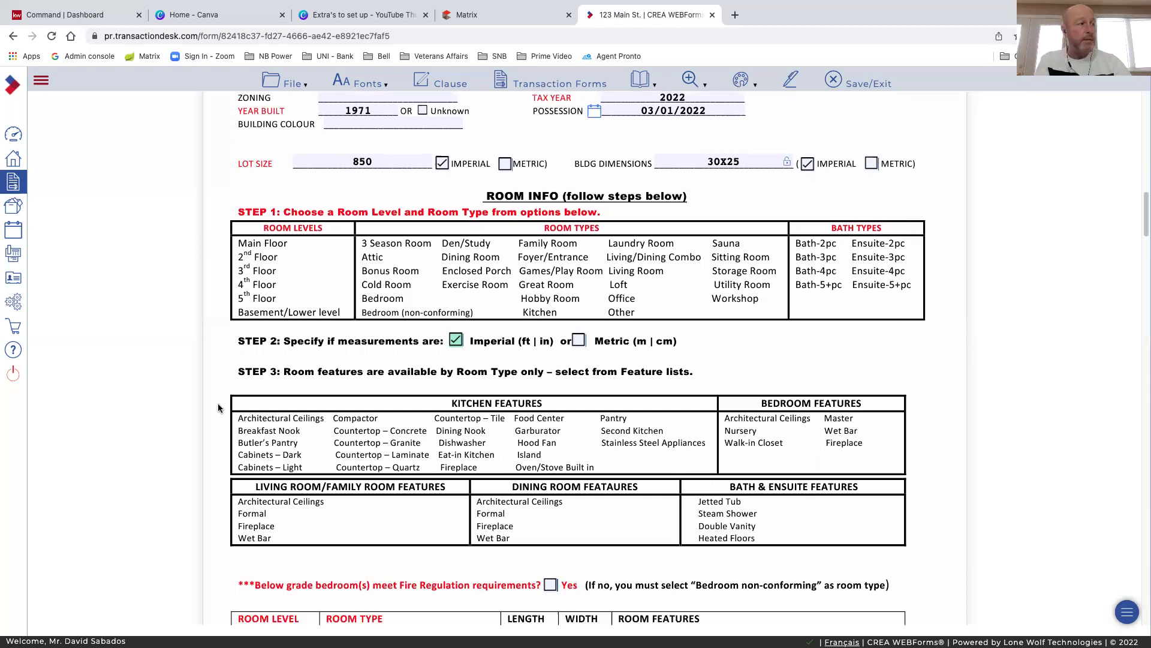
pyautogui.scroll(-1, 218, 408)
pyautogui.scroll(-3, 220, 408)
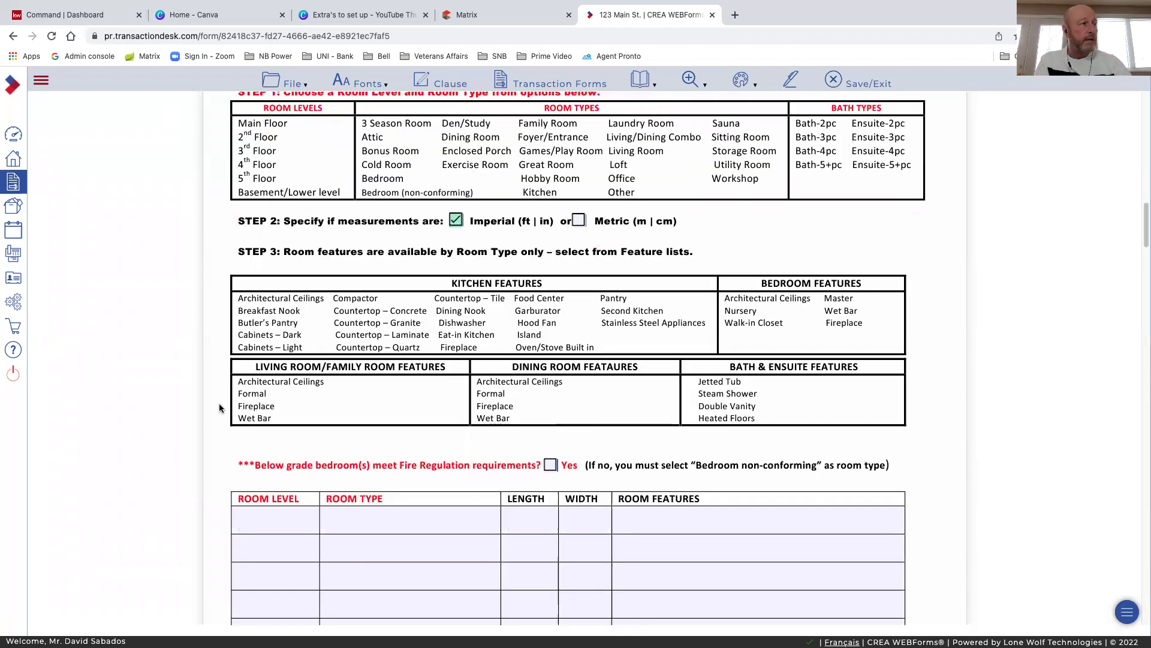
pyautogui.scroll(-3, 218, 403)
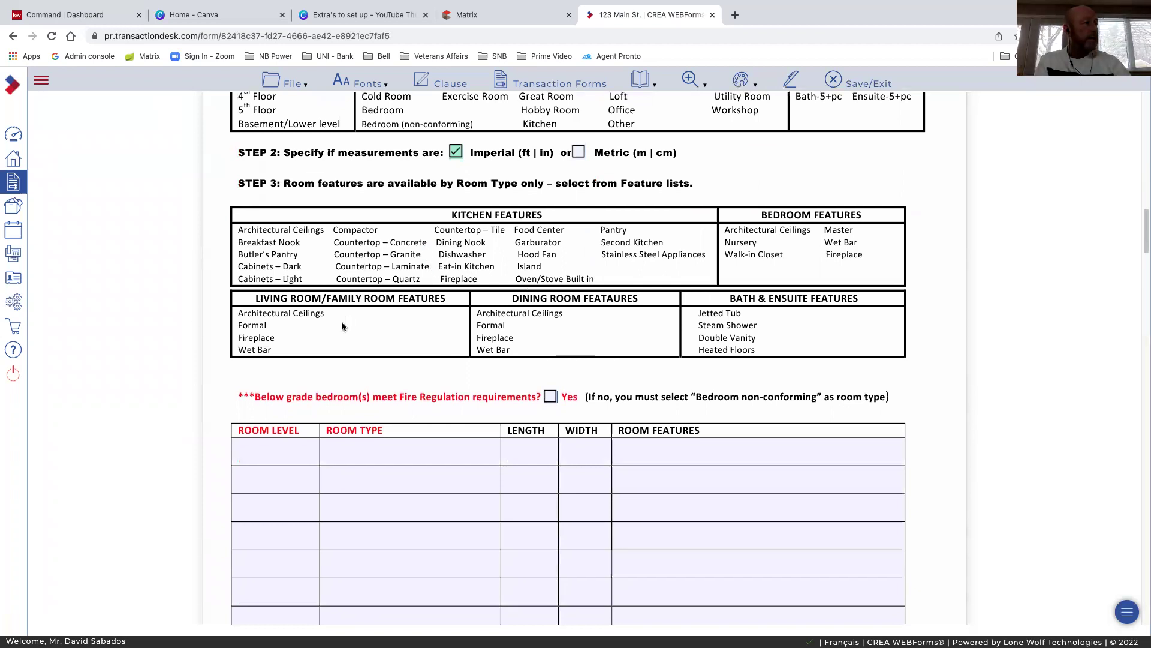
pyautogui.scroll(10, 342, 326)
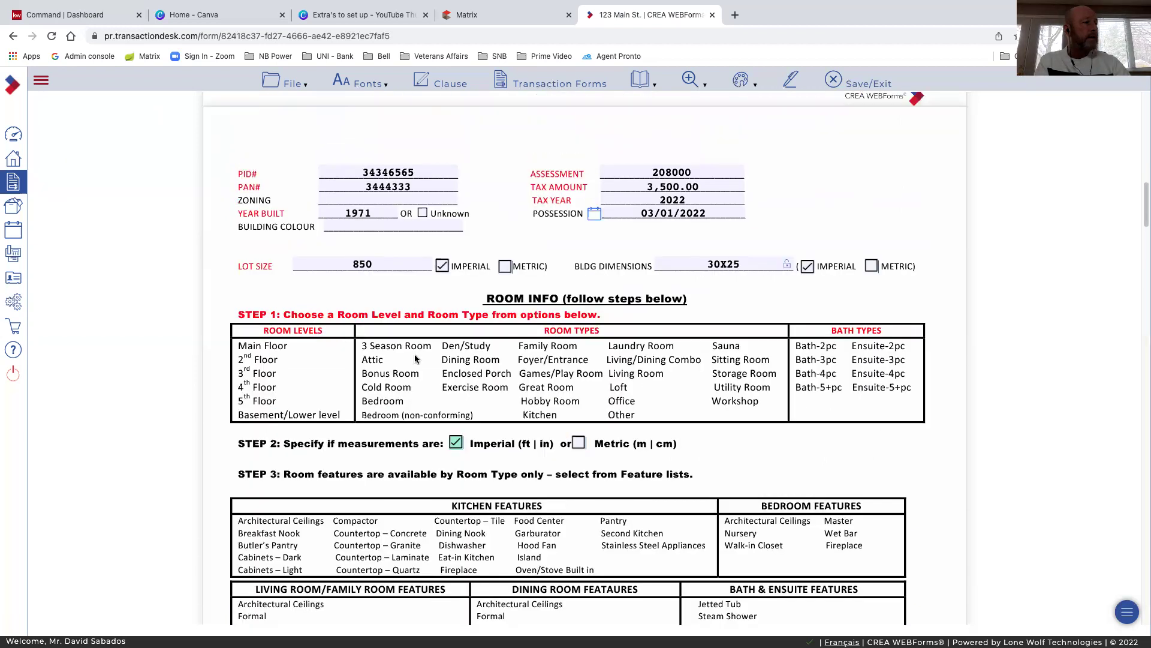
pyautogui.scroll(-10, 456, 377)
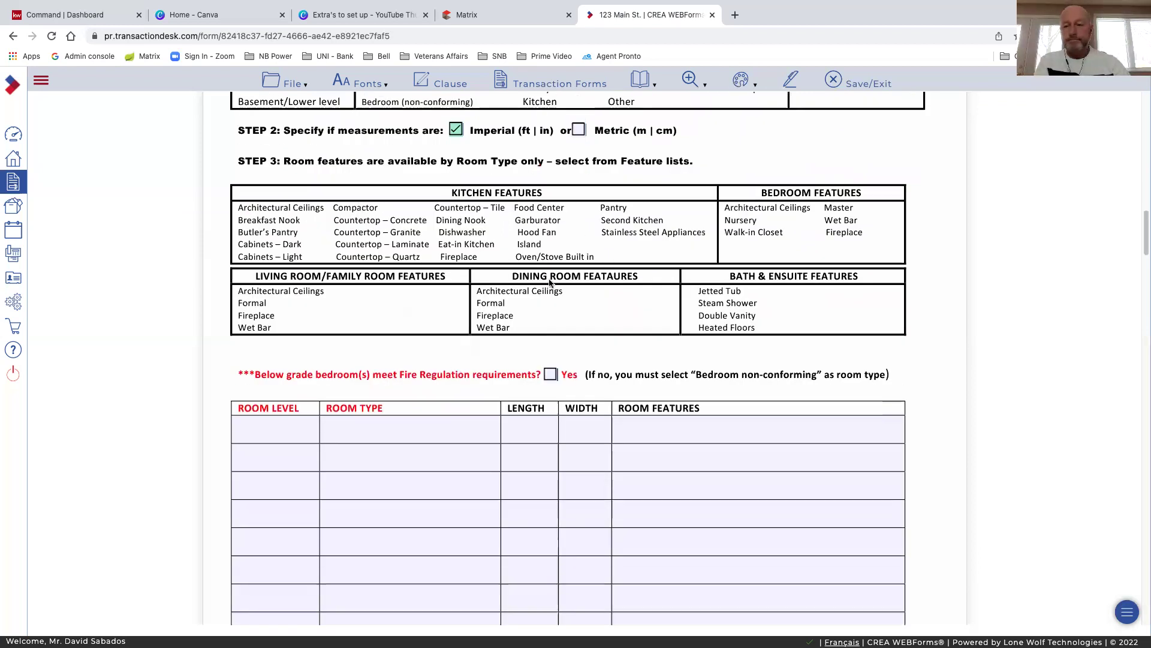
pyautogui.scroll(-2, 357, 276)
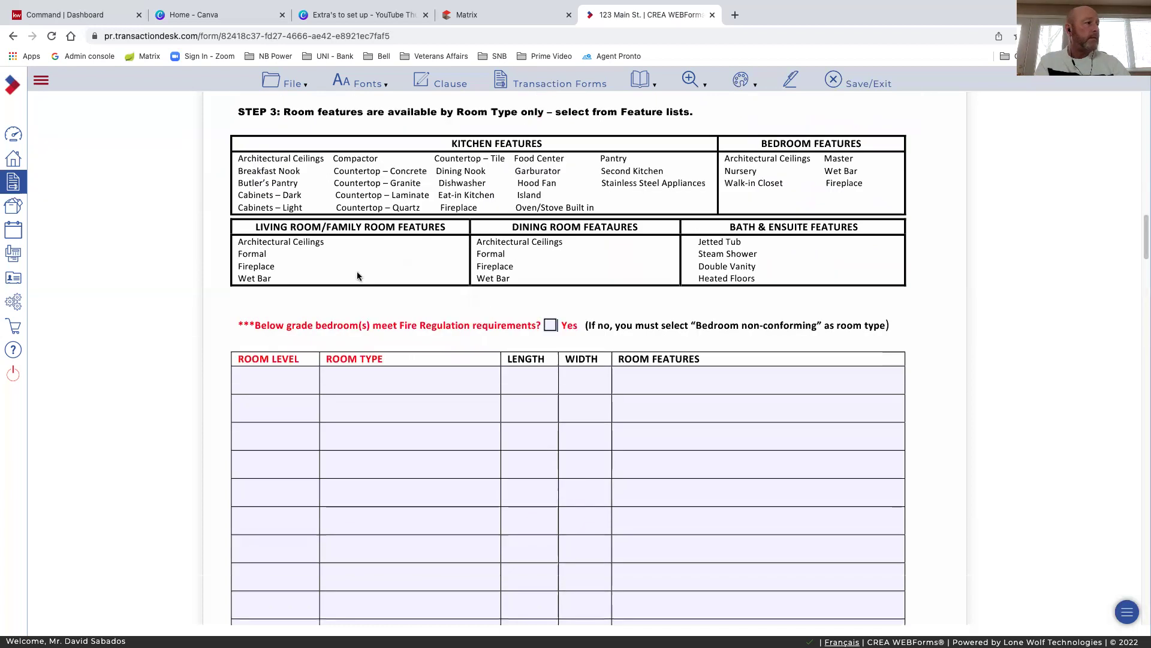
# Enter a Main-level Kitchen in the first room row, leaving its length and width blank
pyautogui.click(266, 385)
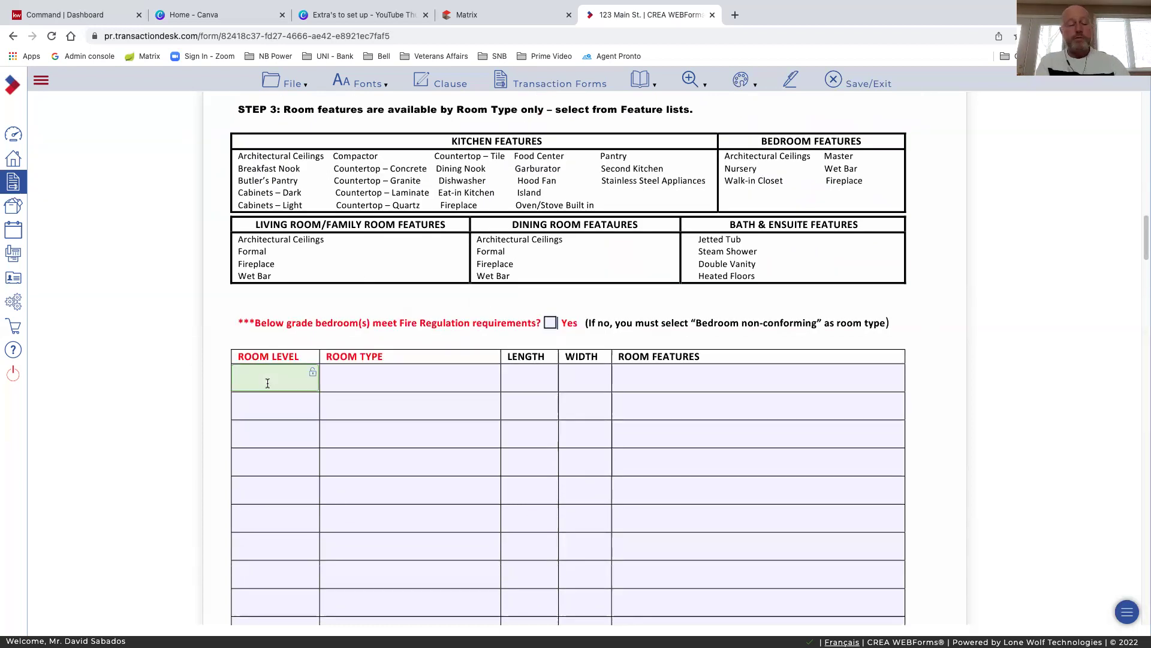
pyautogui.write('Main')
pyautogui.press('Tab')
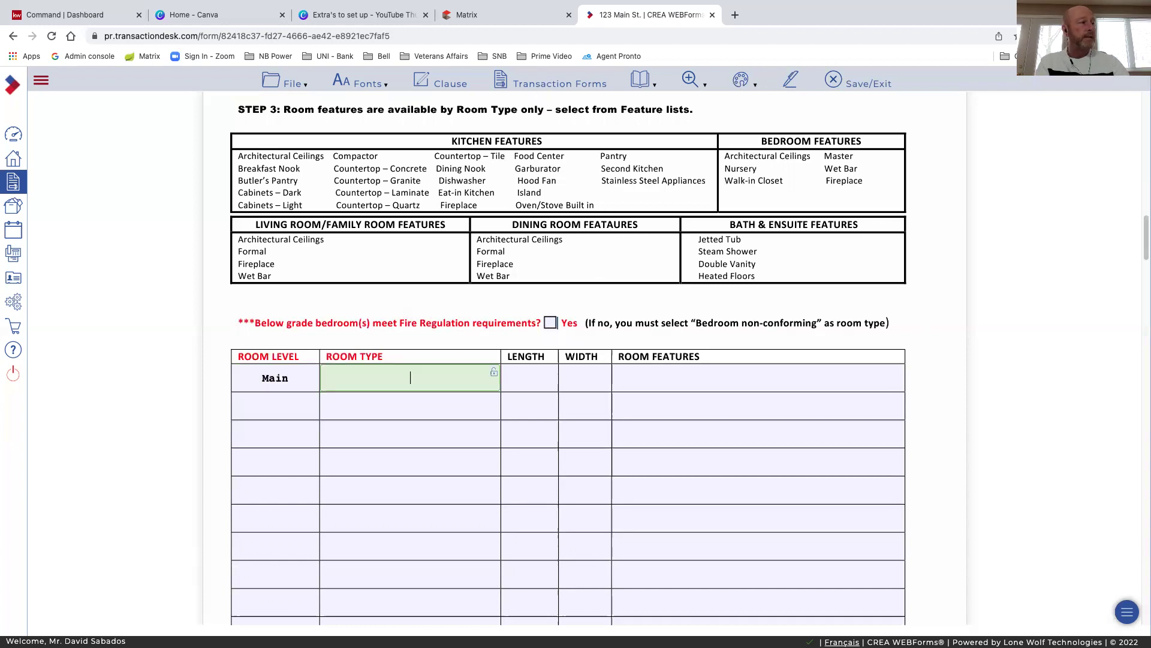
pyautogui.write('Kitchen')
pyautogui.click(522, 382)
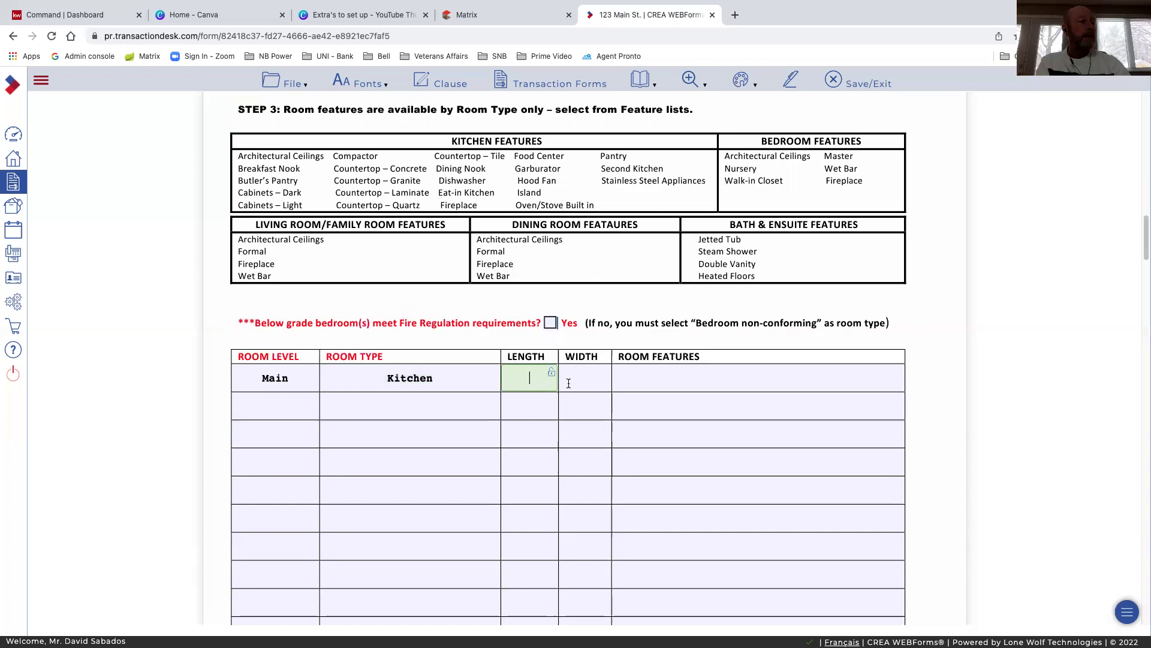
pyautogui.click(580, 382)
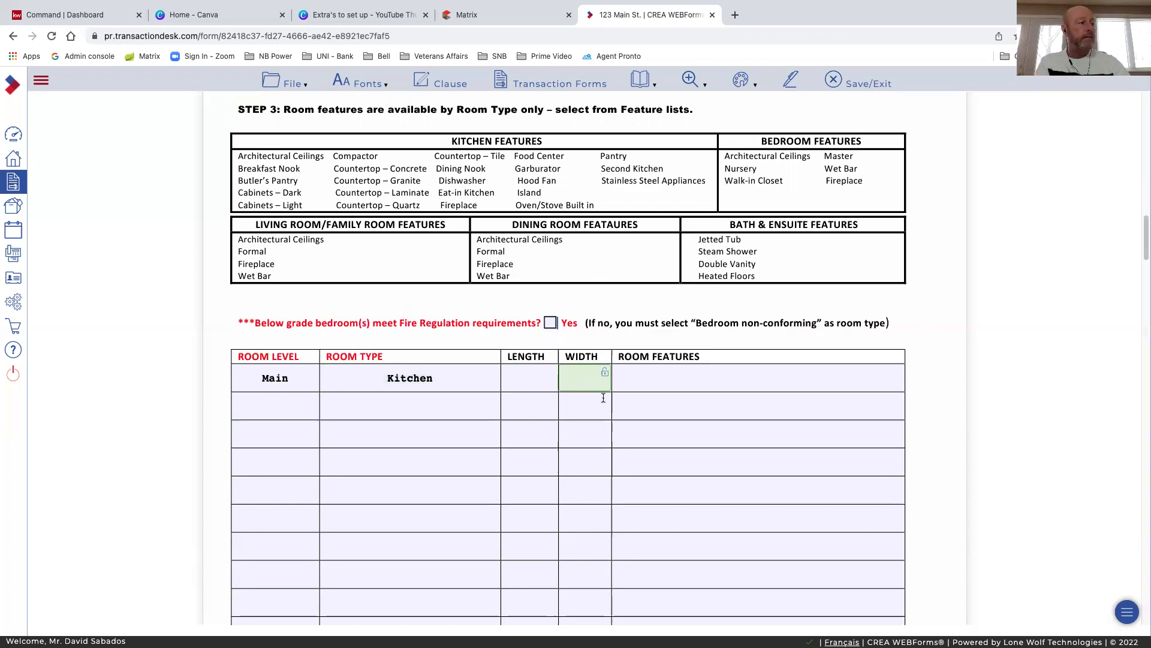
# Add a Main-level Living Room in the second room row without dimensions
pyautogui.click(278, 410)
pyautogui.write('Main')
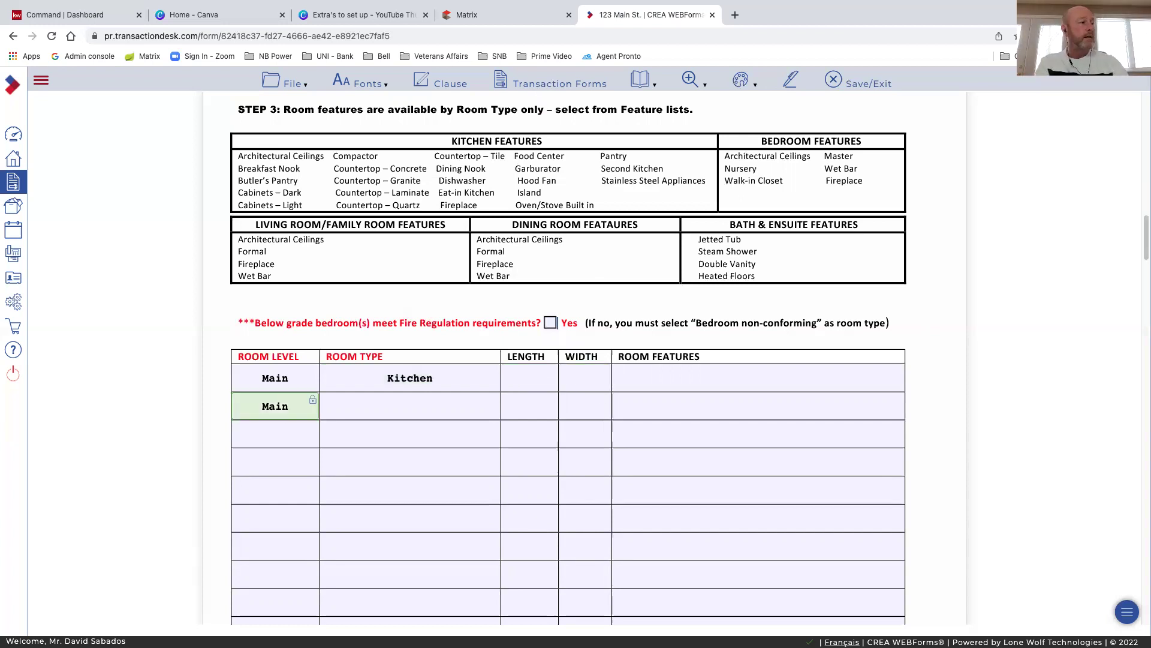
pyautogui.press('Tab')
pyautogui.write('Living R')
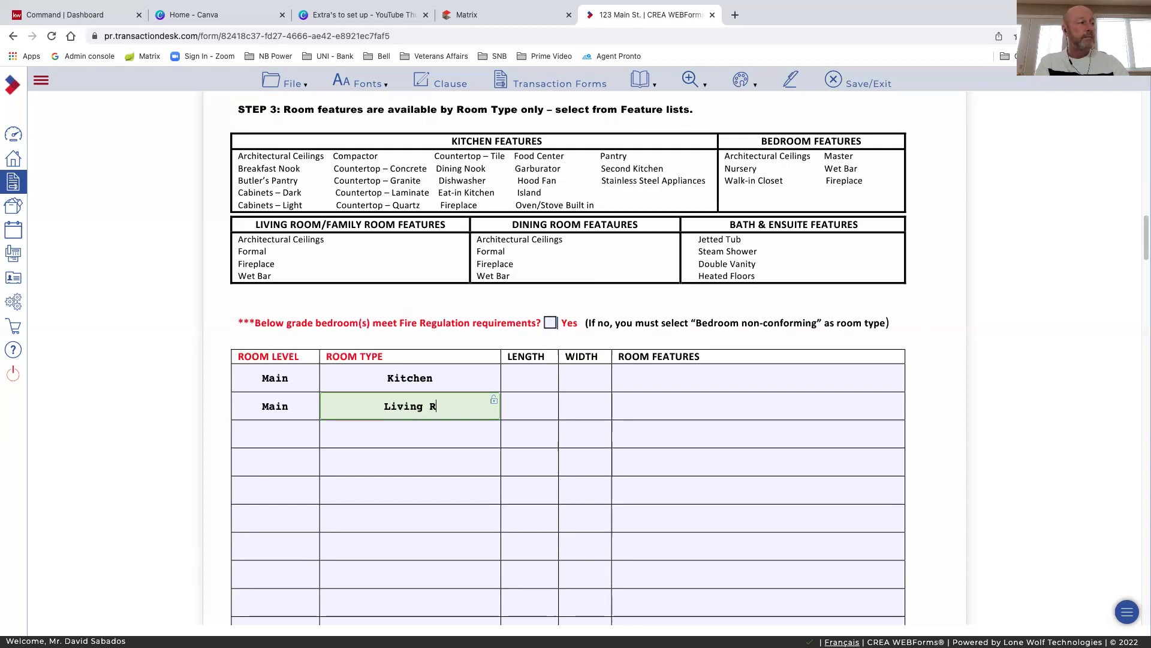
pyautogui.write('oom')
pyautogui.click(516, 406)
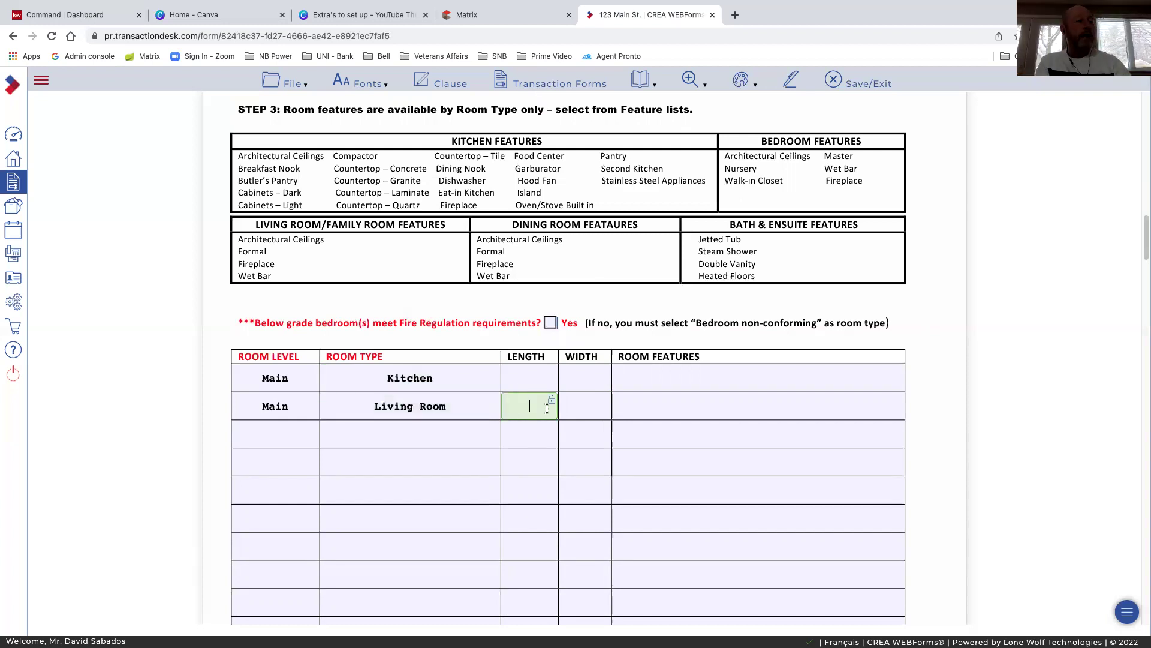
pyautogui.click(582, 404)
pyautogui.click(262, 438)
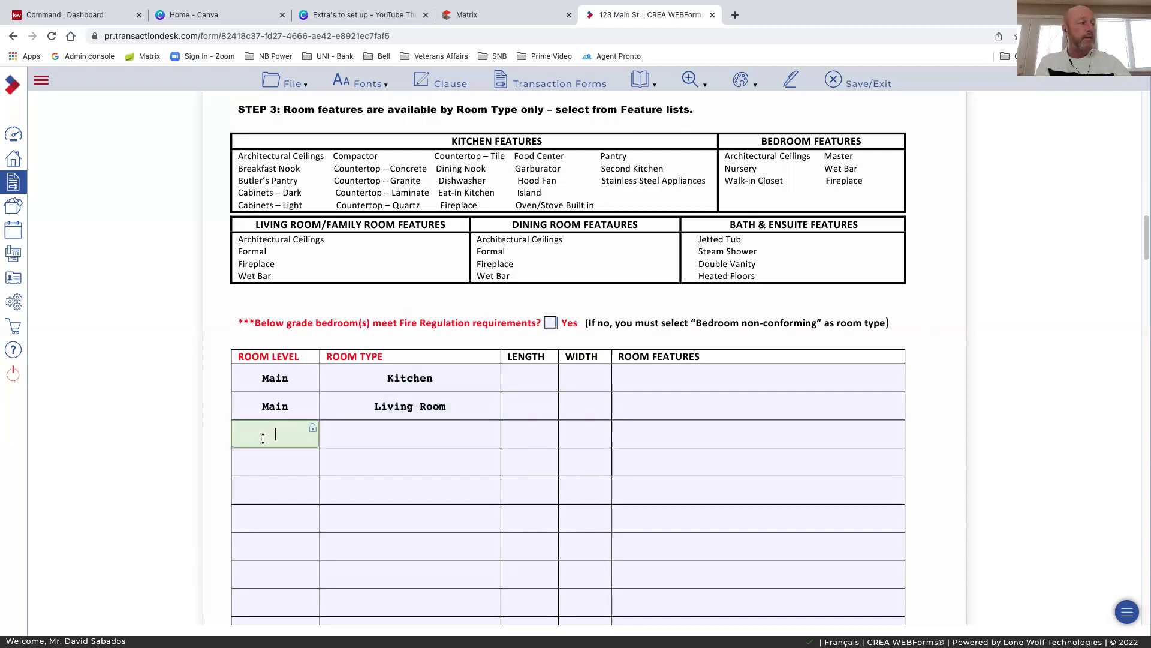
# Set the property size to Under 0.5 Acres in the Details section
pyautogui.scroll(-3, 407, 458)
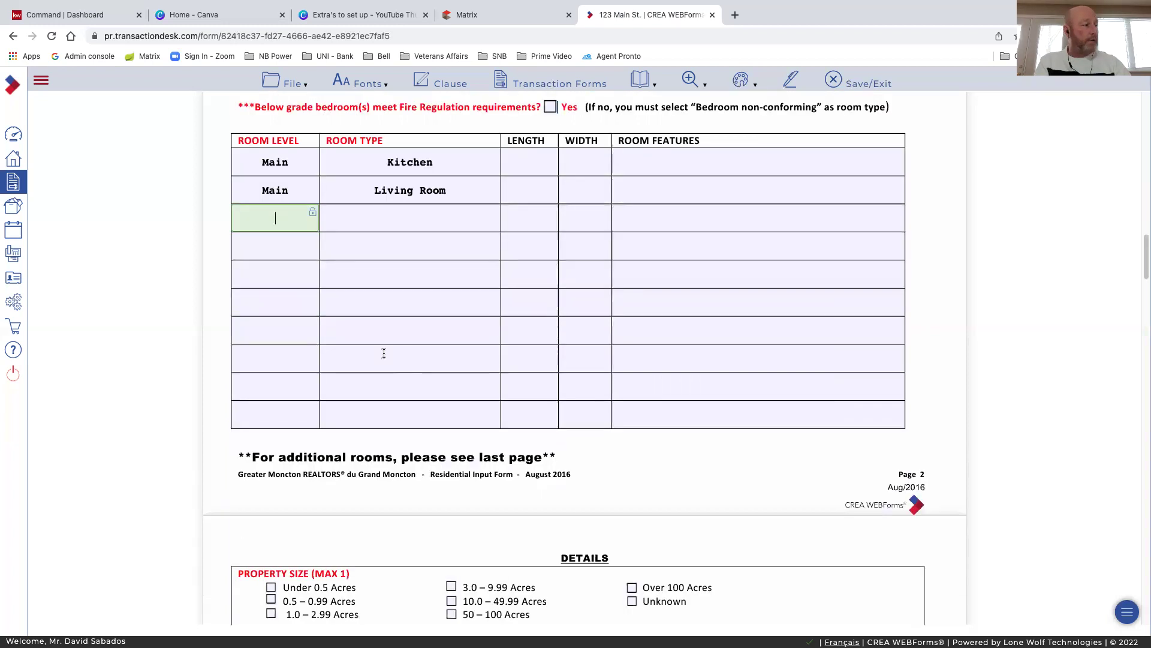
pyautogui.scroll(-1, 365, 442)
pyautogui.scroll(-3, 364, 442)
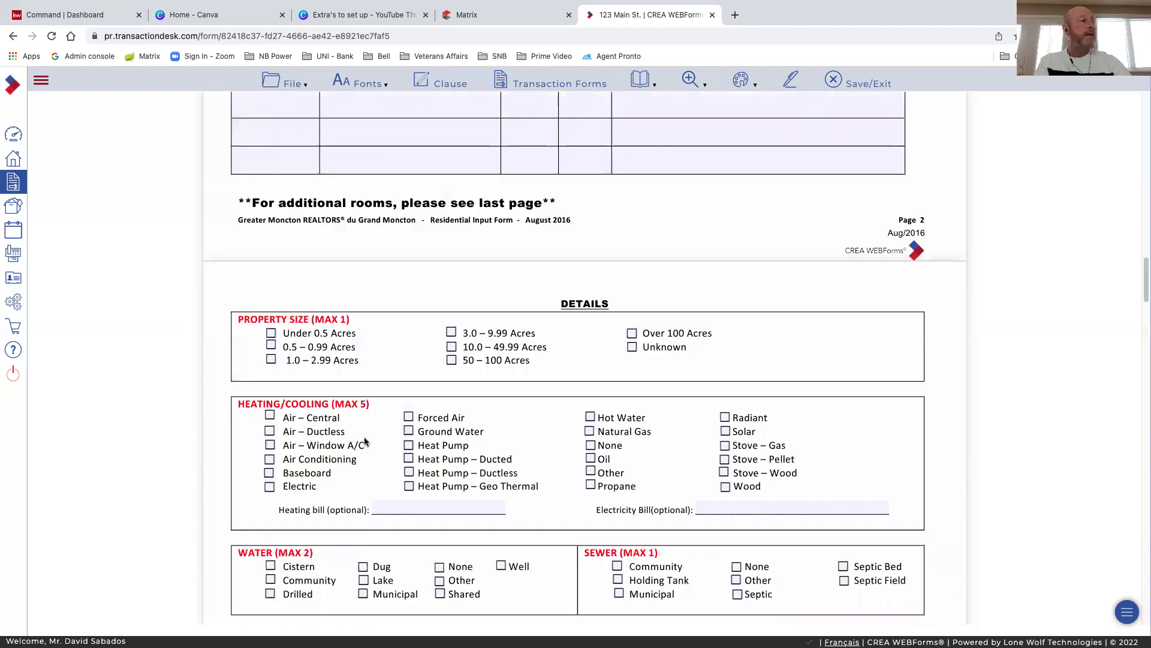
pyautogui.scroll(-2, 371, 409)
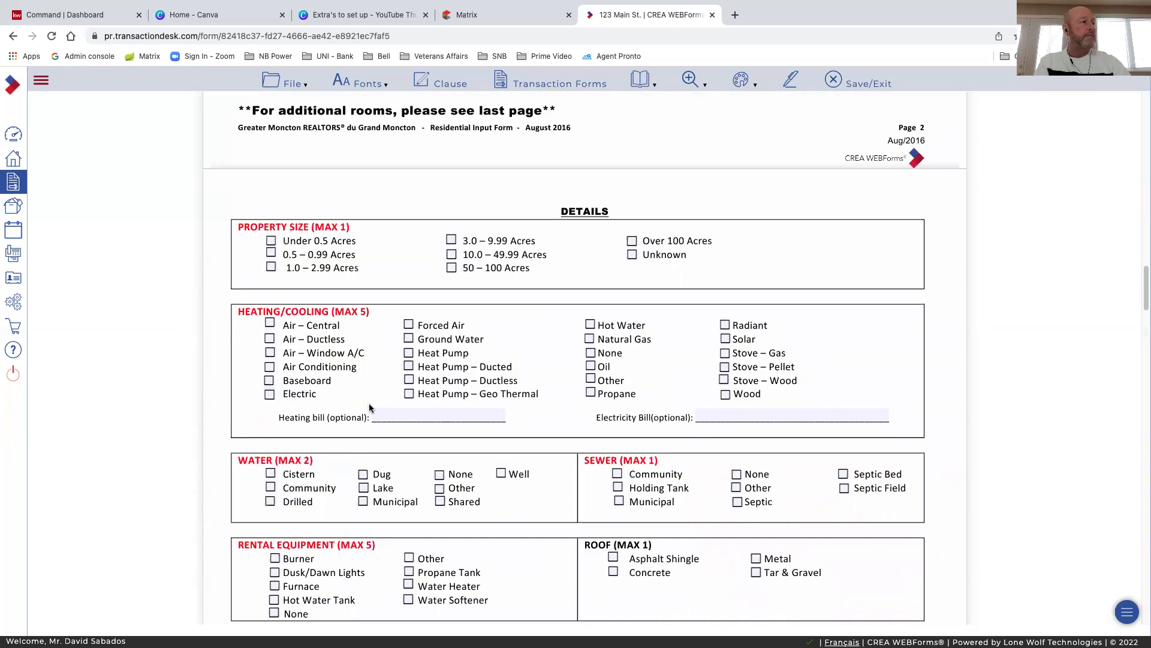
pyautogui.click(271, 241)
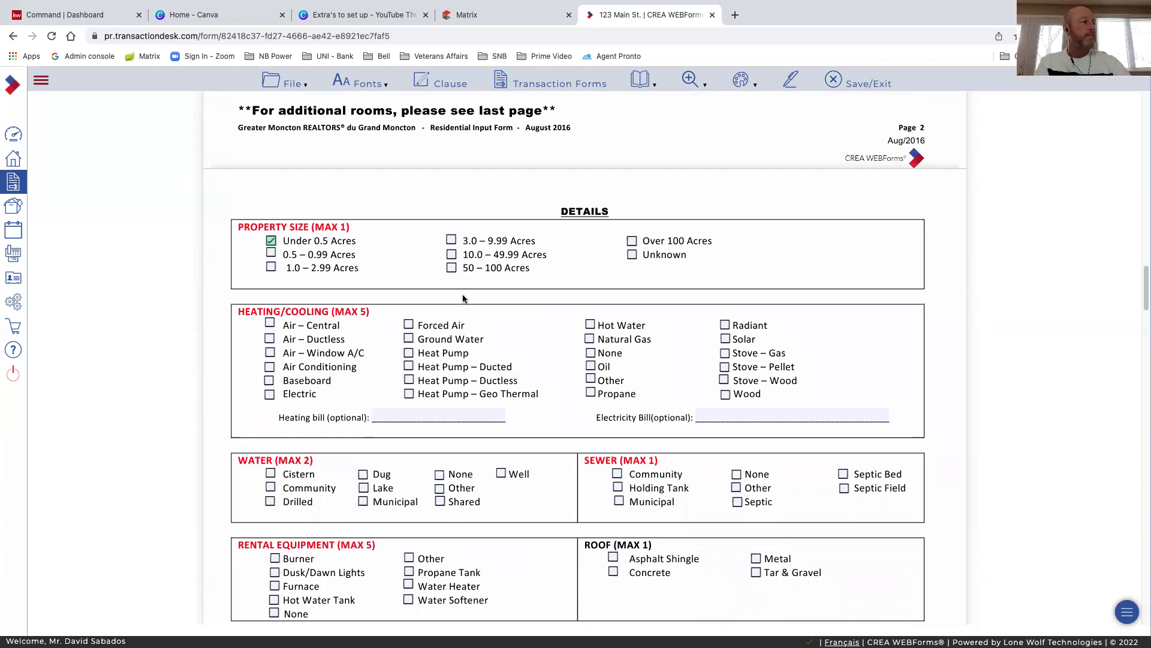
# Tick Baseboard, Electric, Heat Pump – Ductless and Stove – Wood as heating types
pyautogui.scroll(-2, 462, 298)
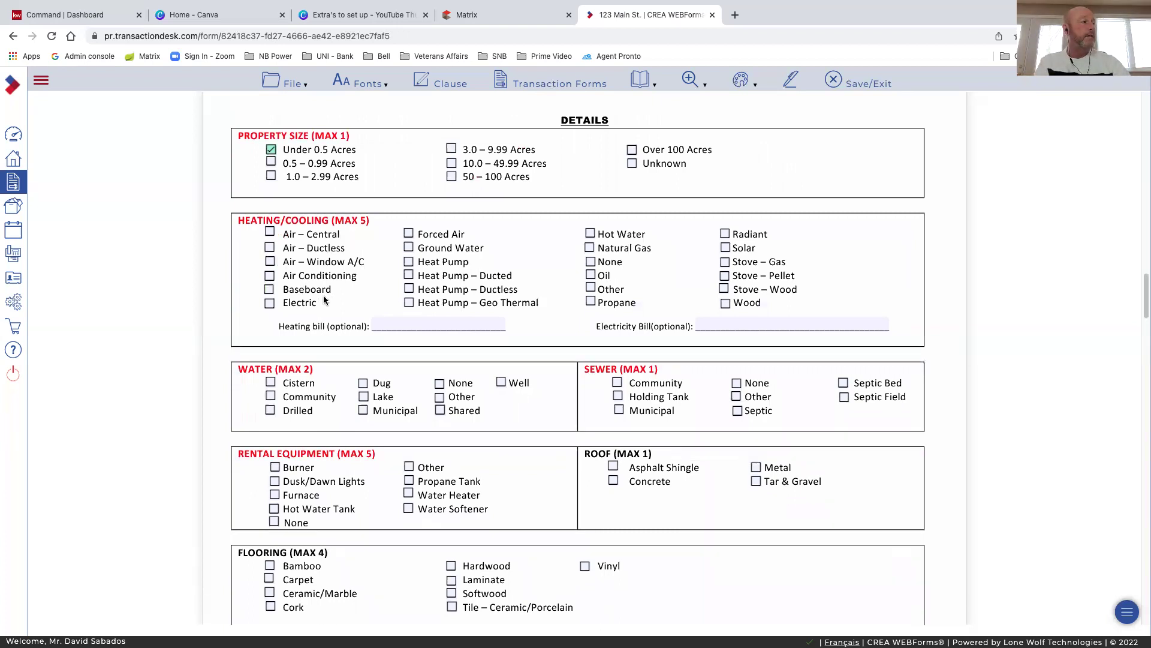
pyautogui.click(268, 289)
pyautogui.click(269, 303)
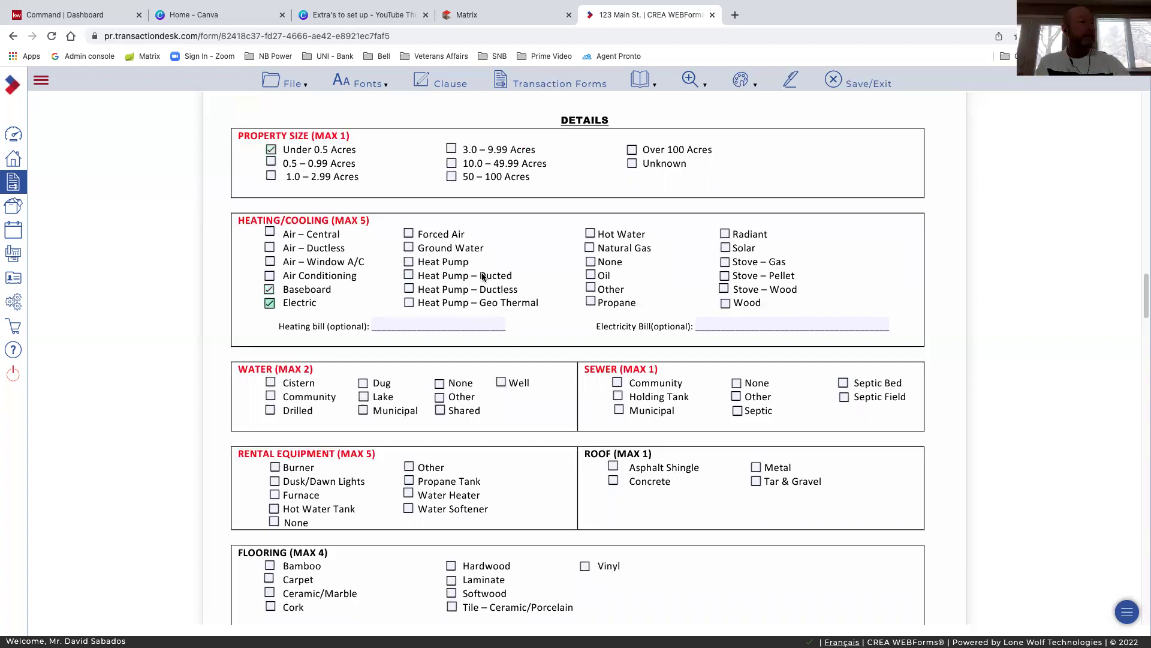
pyautogui.click(407, 289)
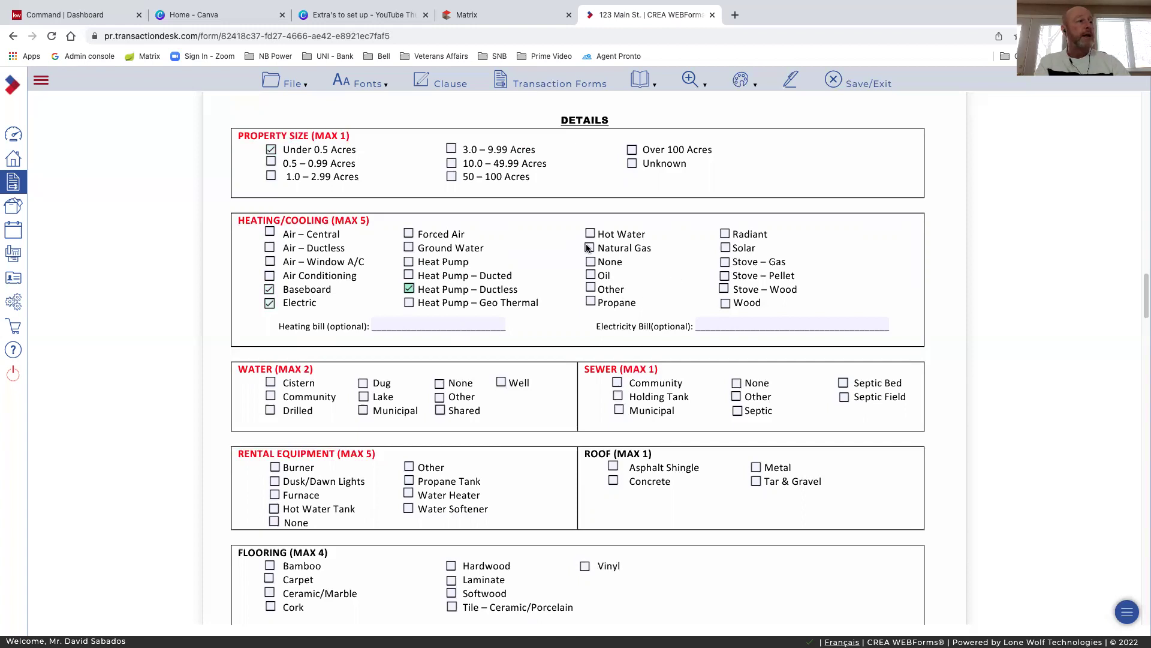
pyautogui.click(722, 290)
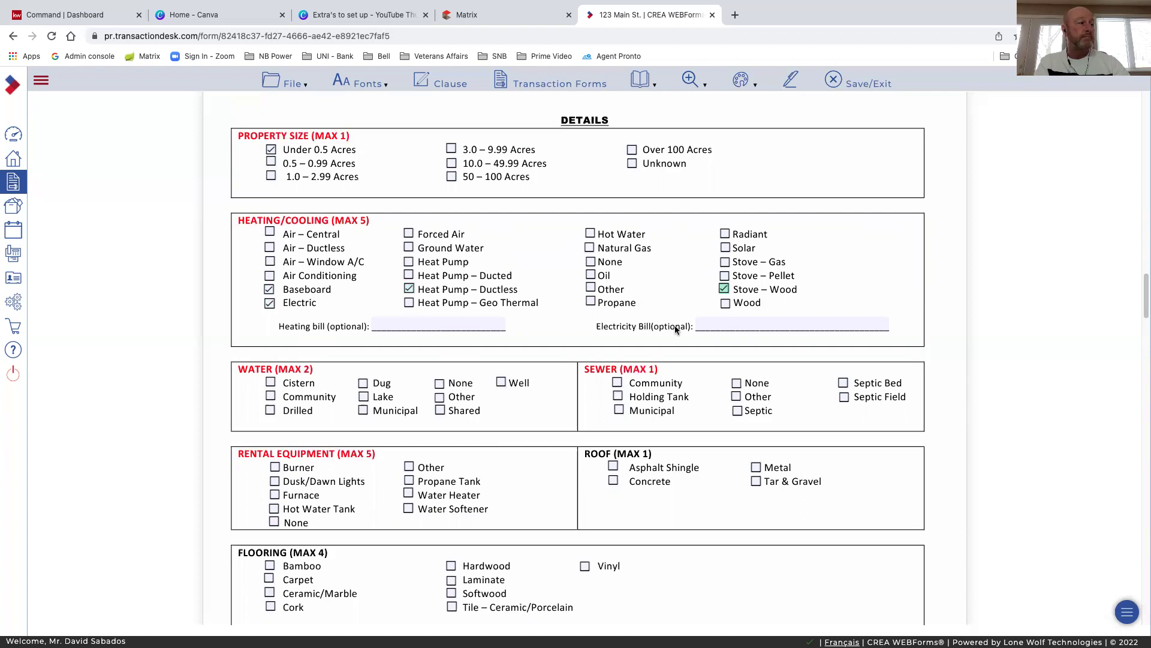
pyautogui.click(466, 322)
pyautogui.click(730, 323)
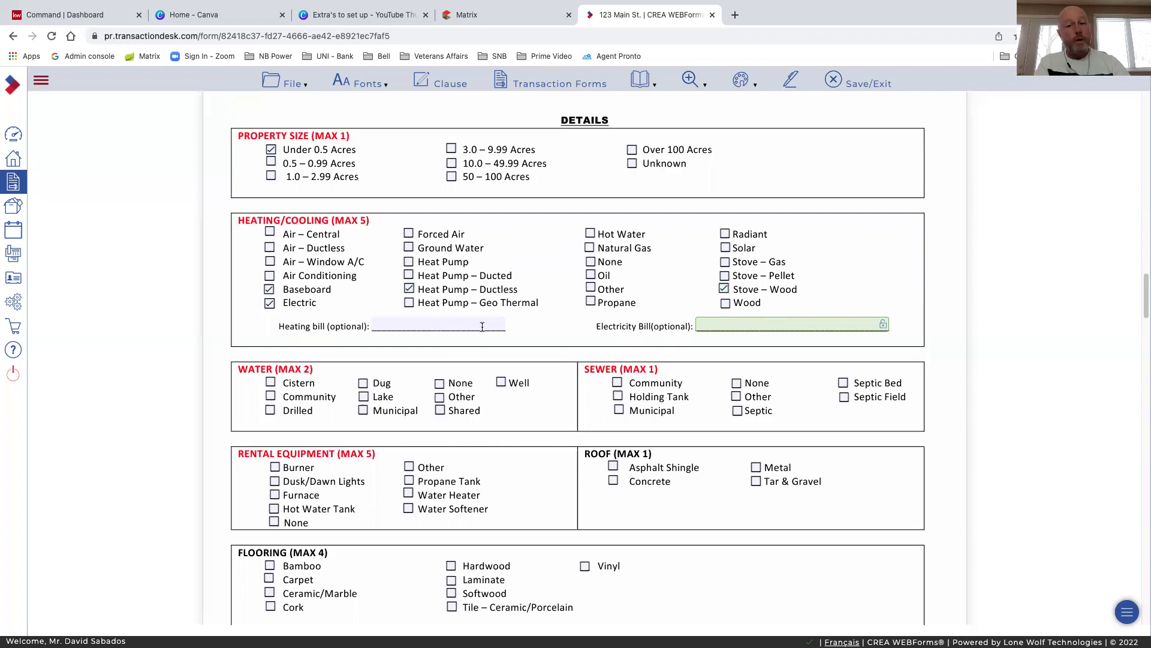
# Set both water supply and sewer to Municipal
pyautogui.scroll(-3, 304, 438)
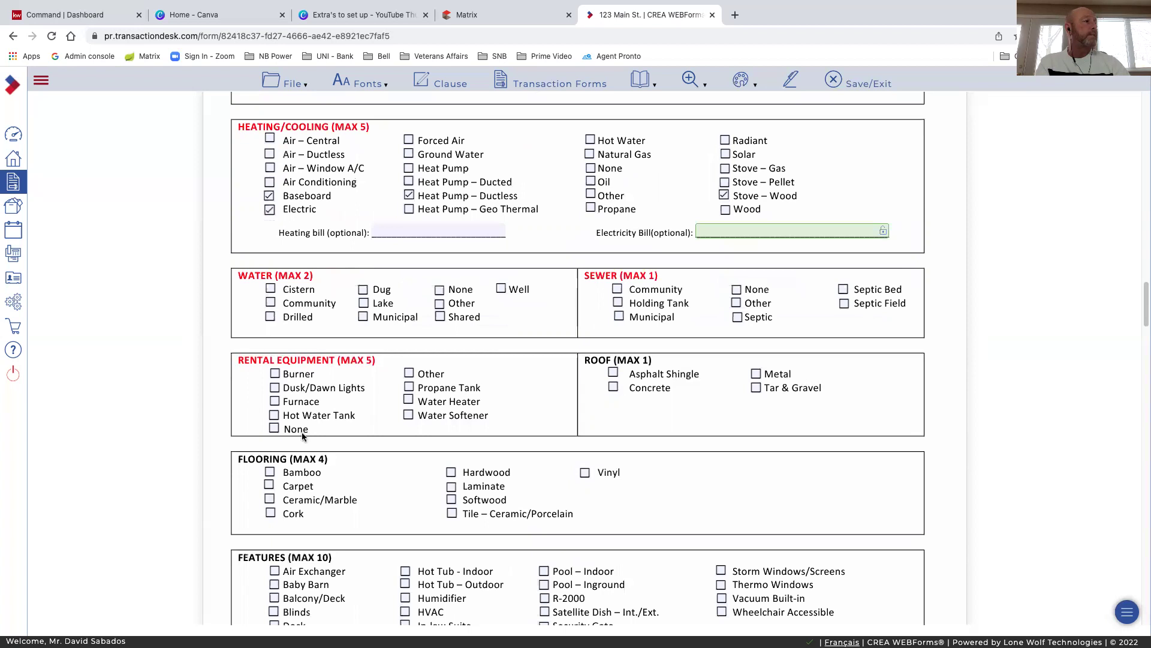
pyautogui.click(364, 318)
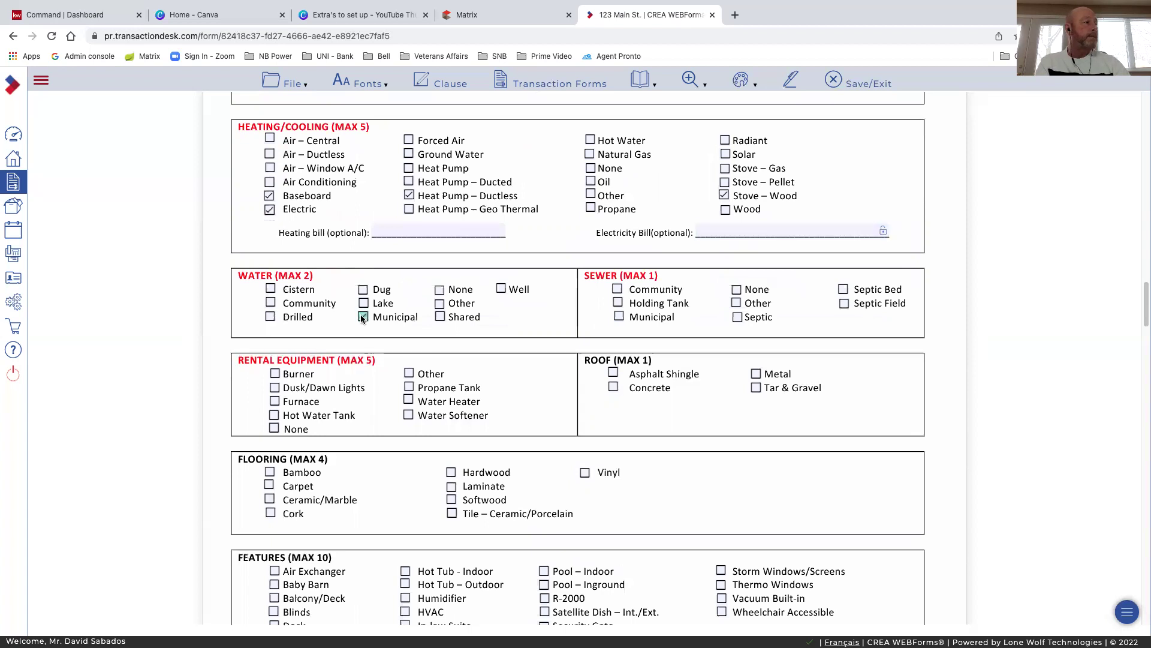
pyautogui.click(618, 317)
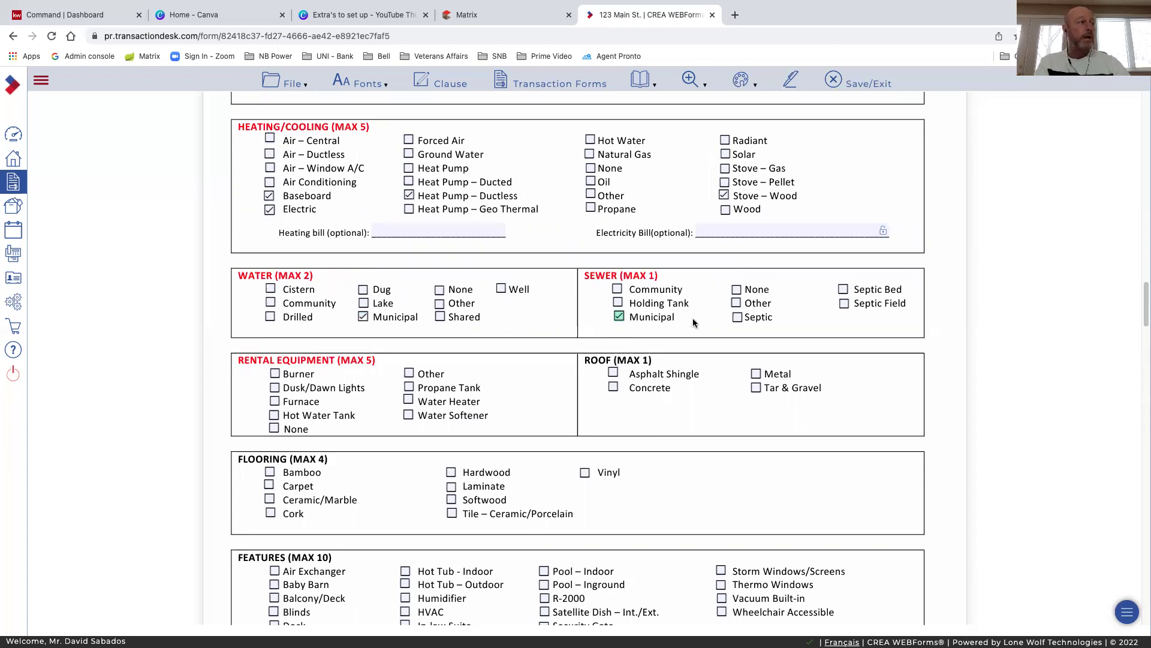
# List Hot Water Tank and Propane Tank as rentals and set the roof to Asphalt Shingle
pyautogui.scroll(-3, 335, 307)
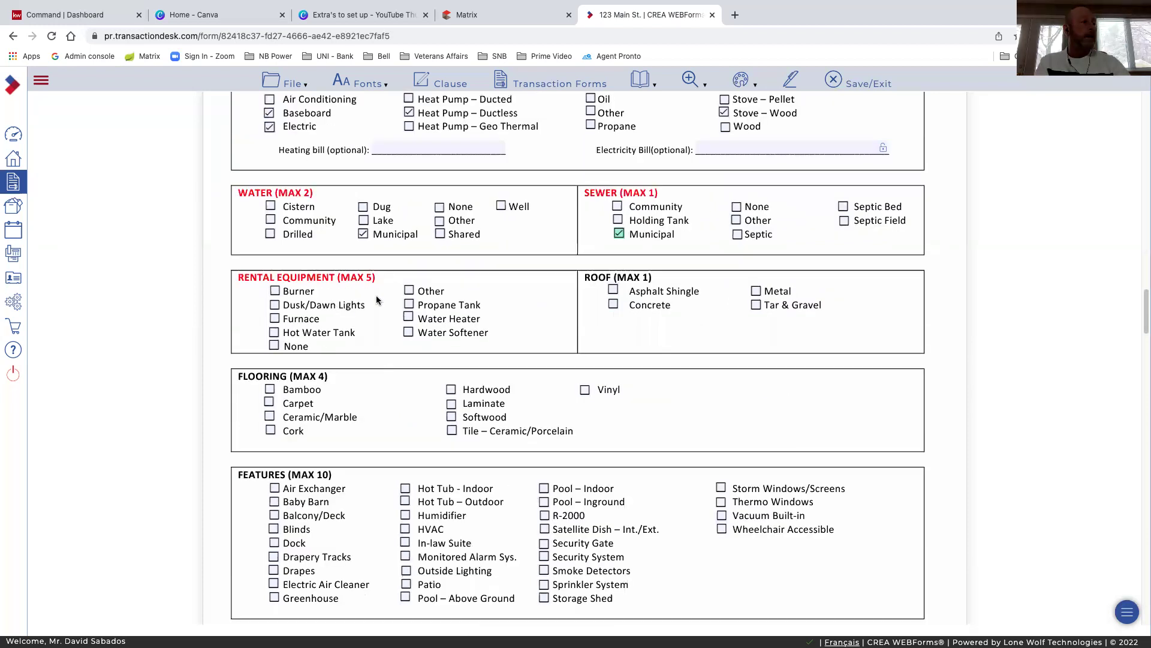
pyautogui.click(274, 332)
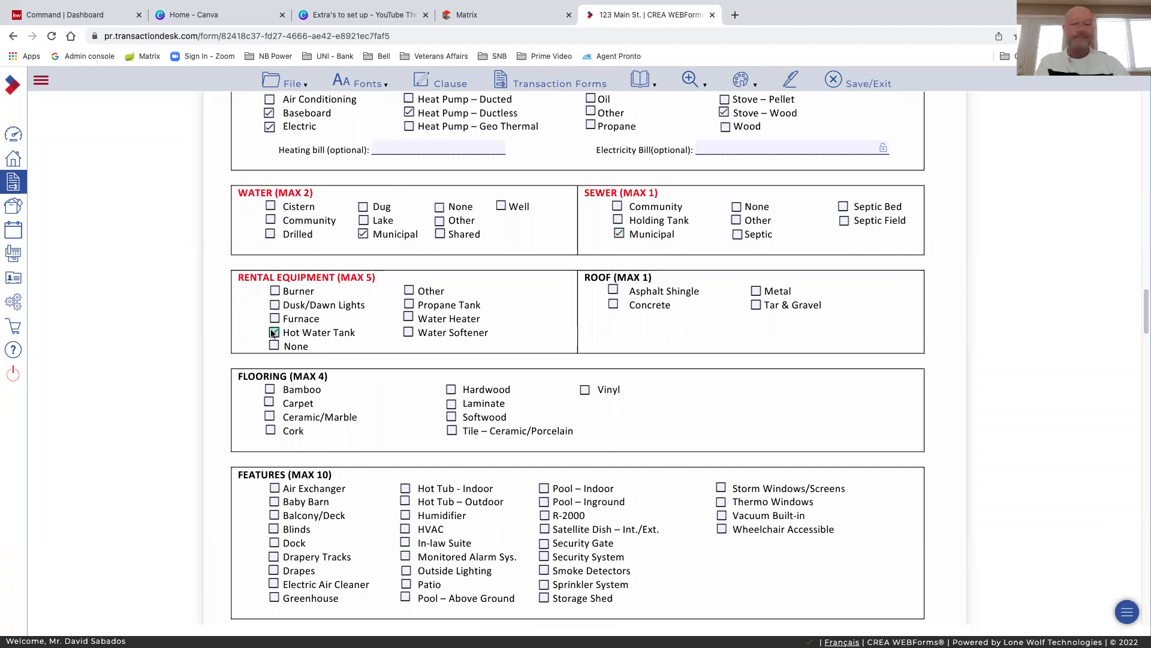
pyautogui.click(408, 306)
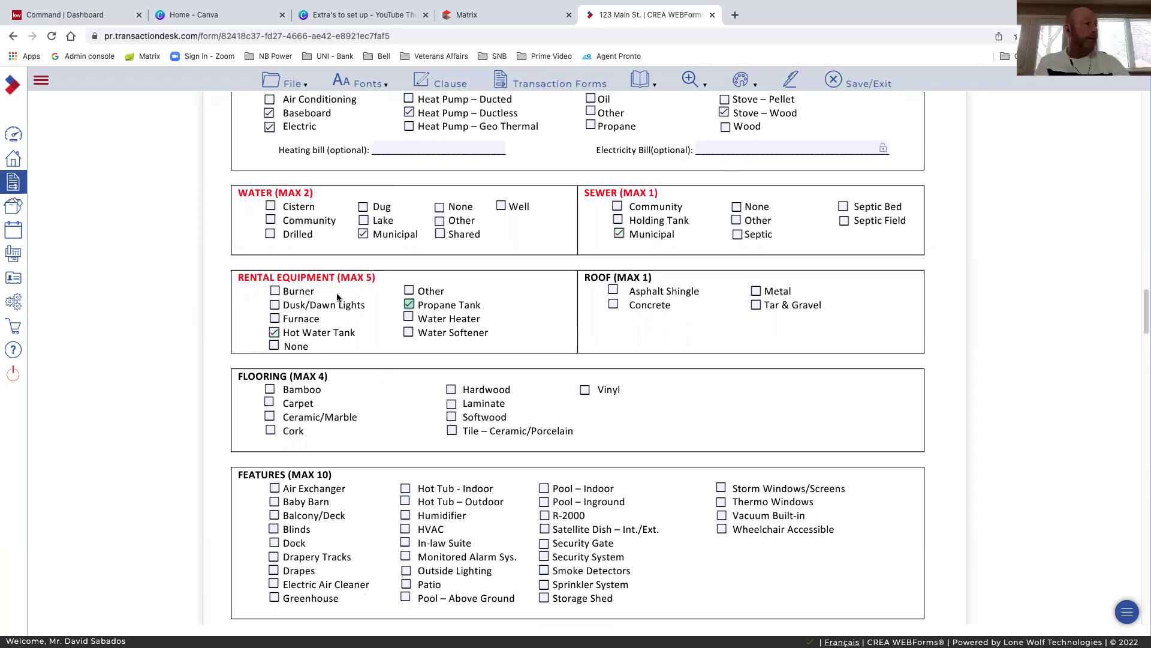
pyautogui.click(274, 305)
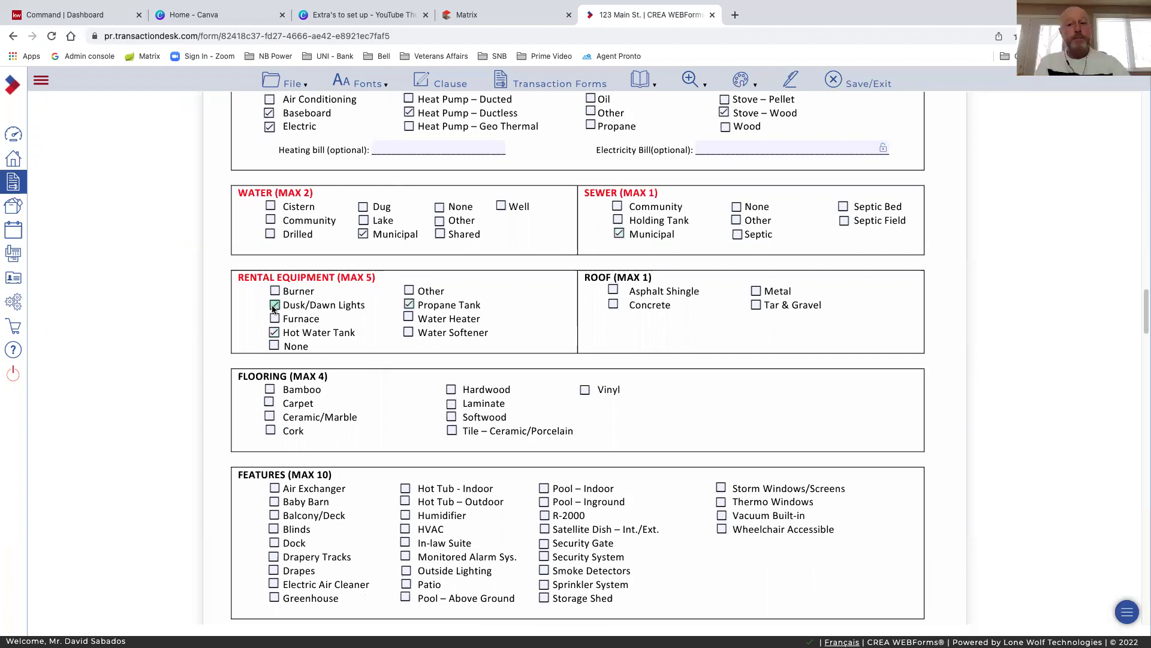
pyautogui.click(274, 308)
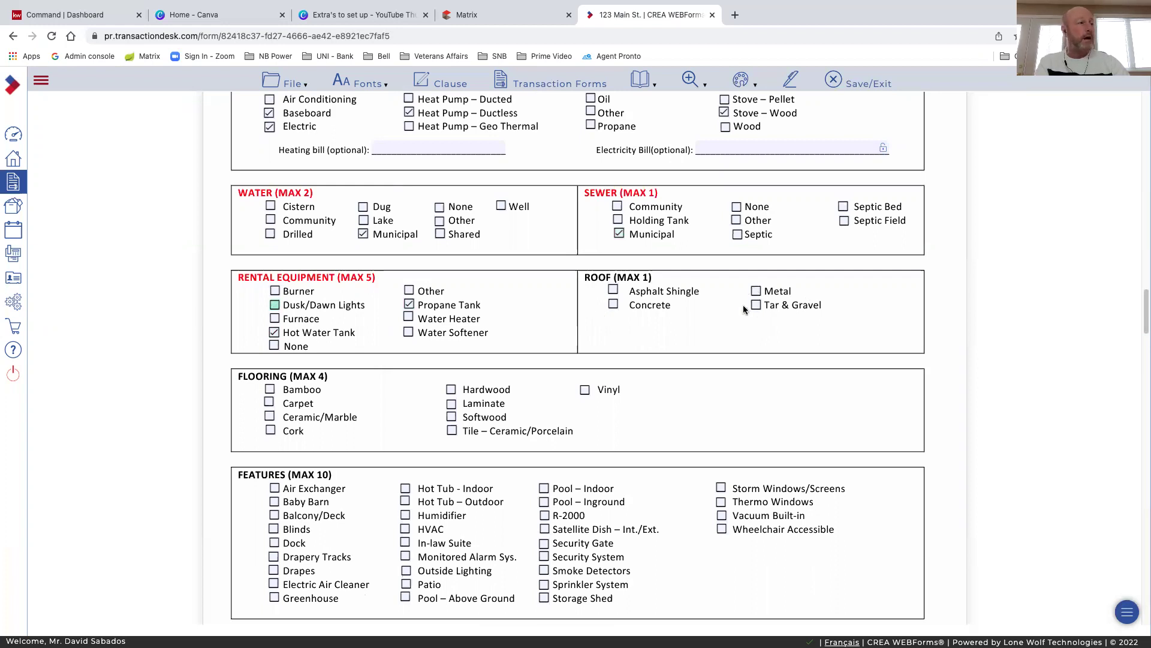
pyautogui.click(613, 290)
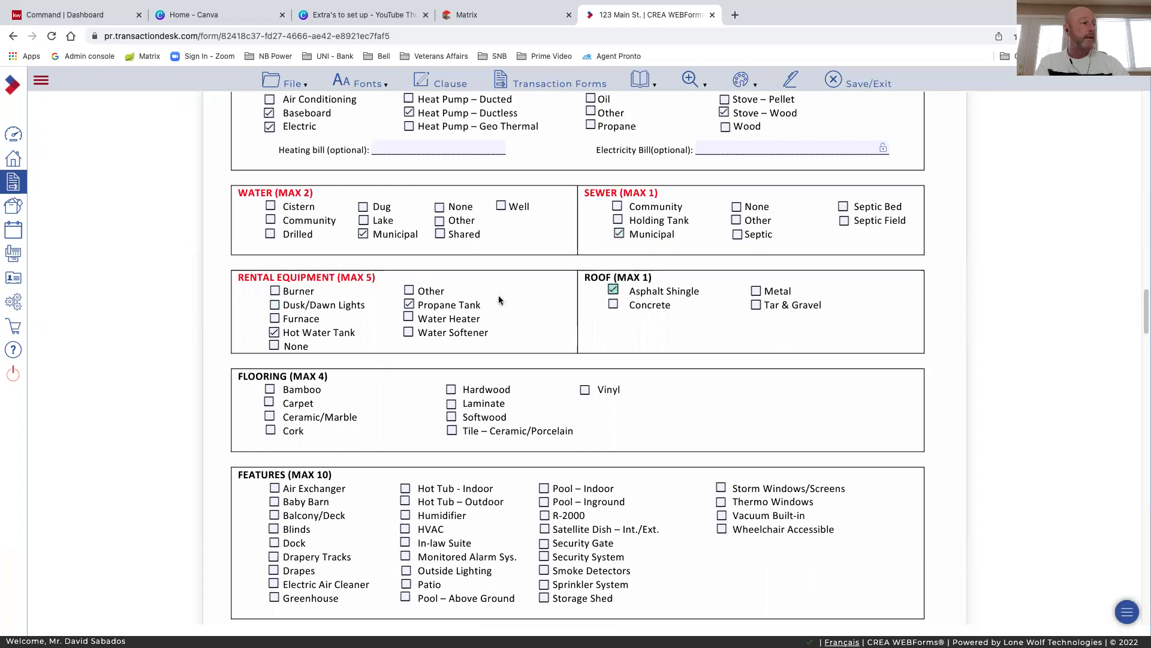
# Tick Hardwood, Ceramic/Marble and Vinyl as flooring types
pyautogui.scroll(-4, 498, 295)
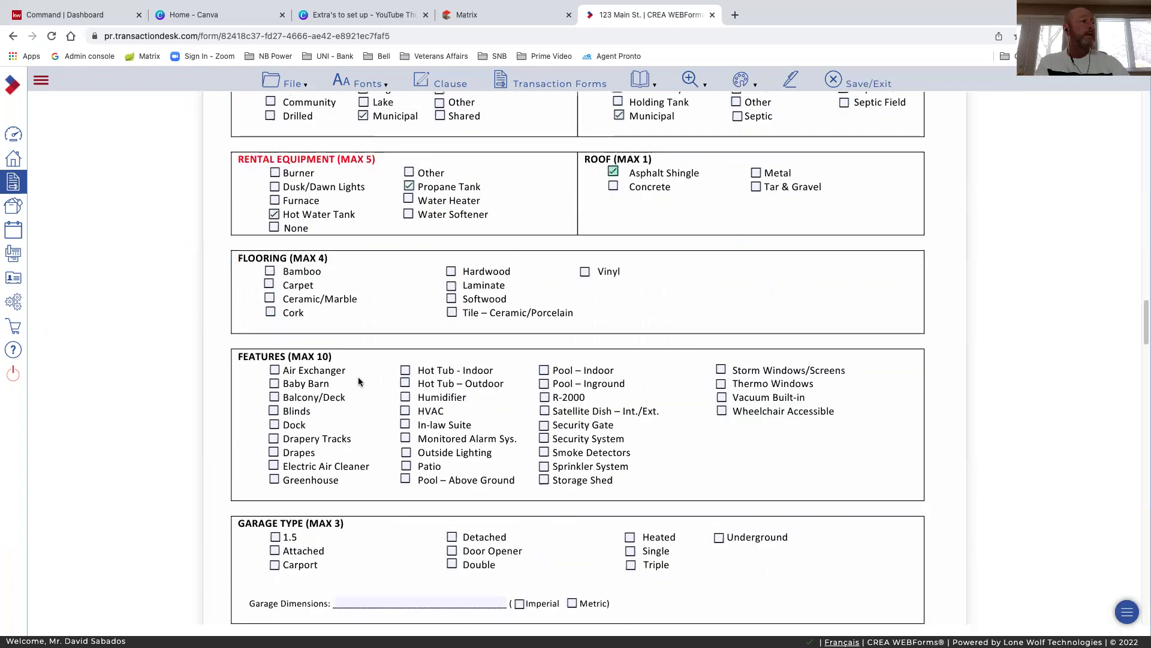
pyautogui.click(451, 272)
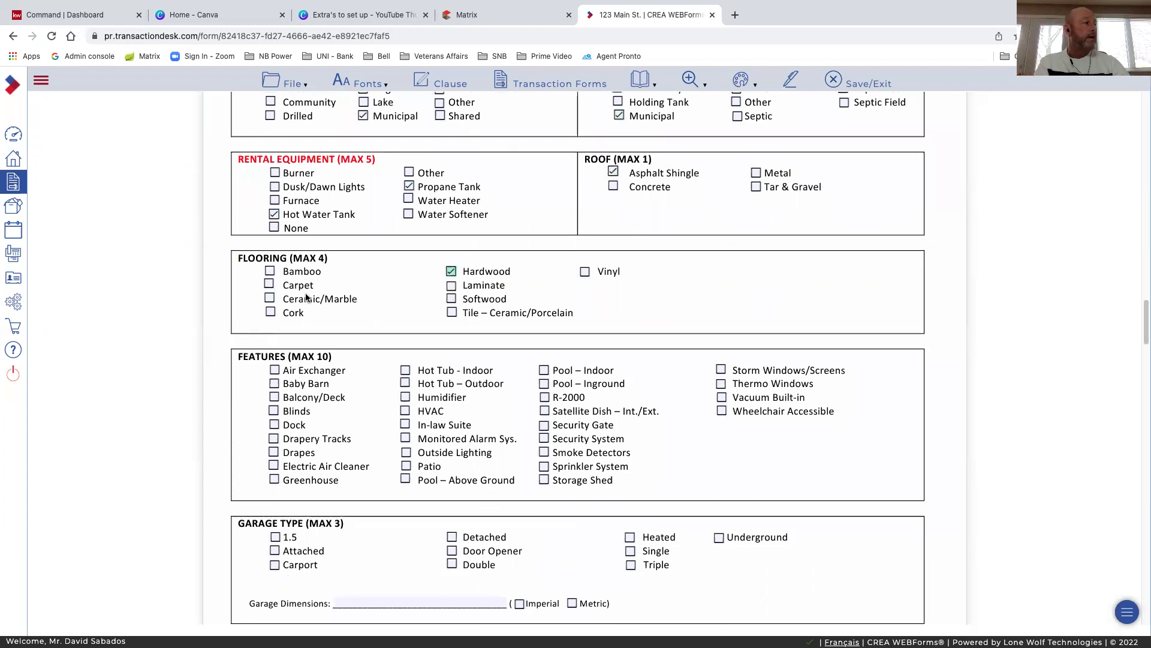
pyautogui.click(270, 299)
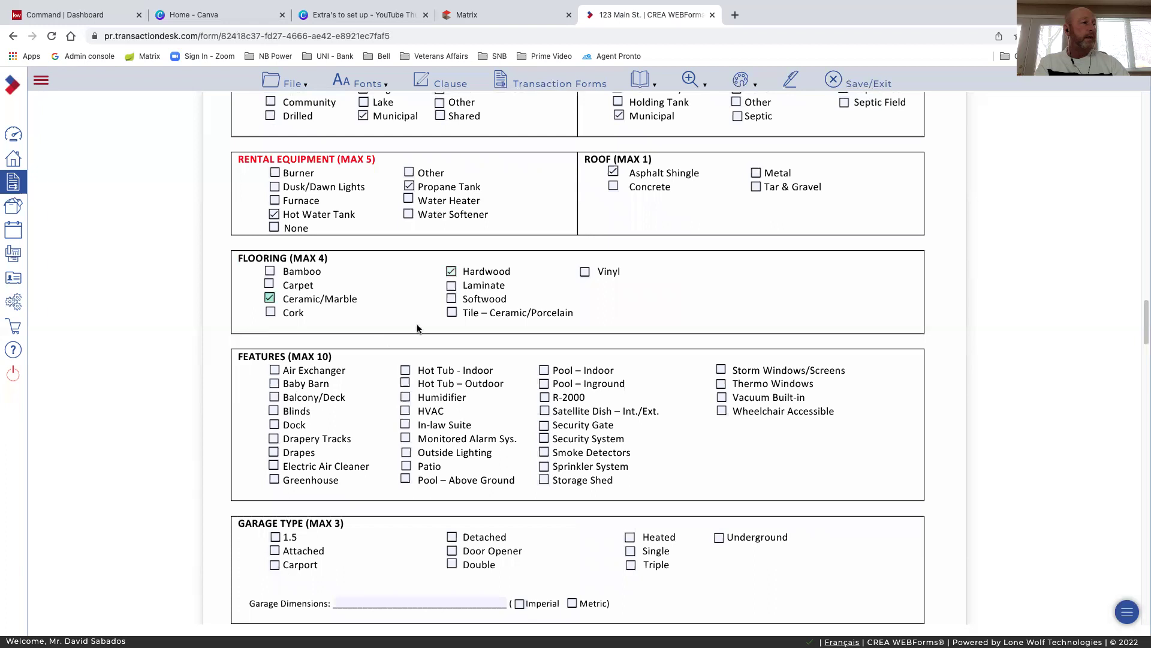
pyautogui.click(585, 273)
# Tick Baby Barn, Balcony/Deck, In-law Suite, Smoke Detectors and Storage Shed as features
pyautogui.scroll(-2, 344, 301)
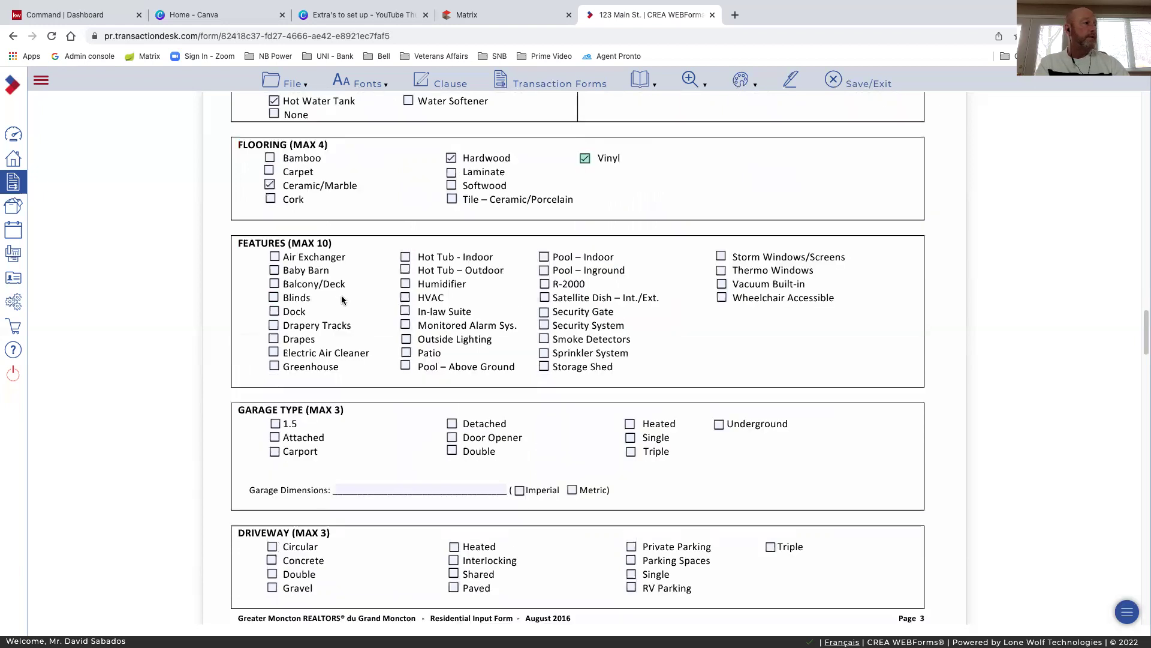
pyautogui.click(274, 270)
pyautogui.click(273, 283)
pyautogui.click(406, 312)
pyautogui.scroll(-1, 440, 328)
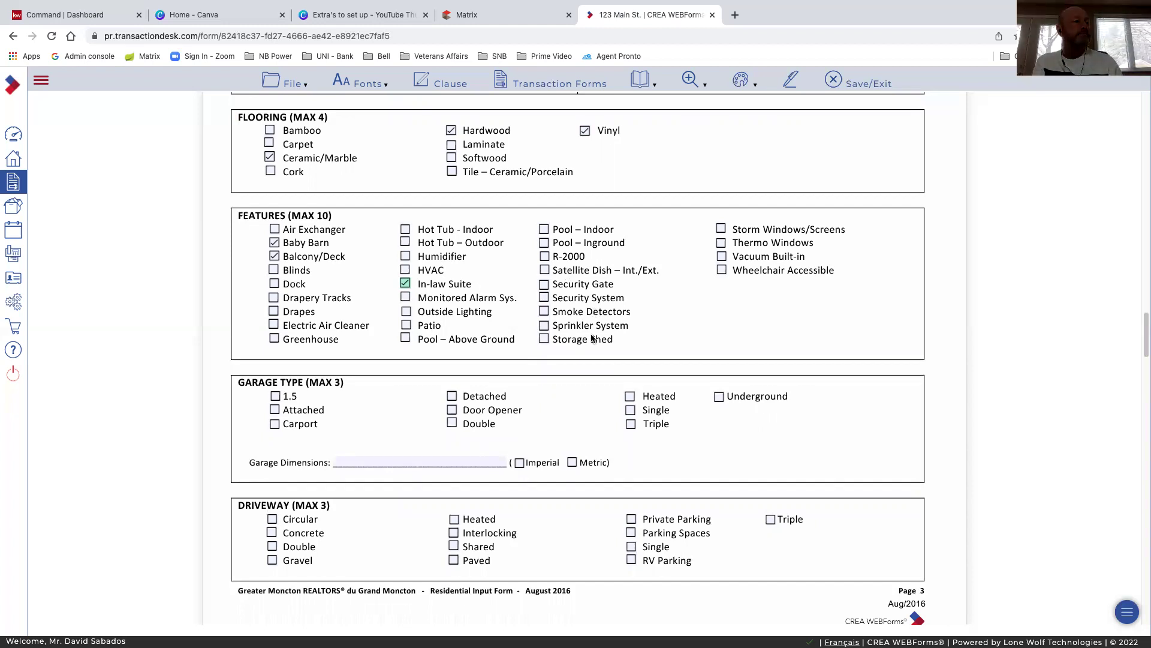
pyautogui.click(543, 311)
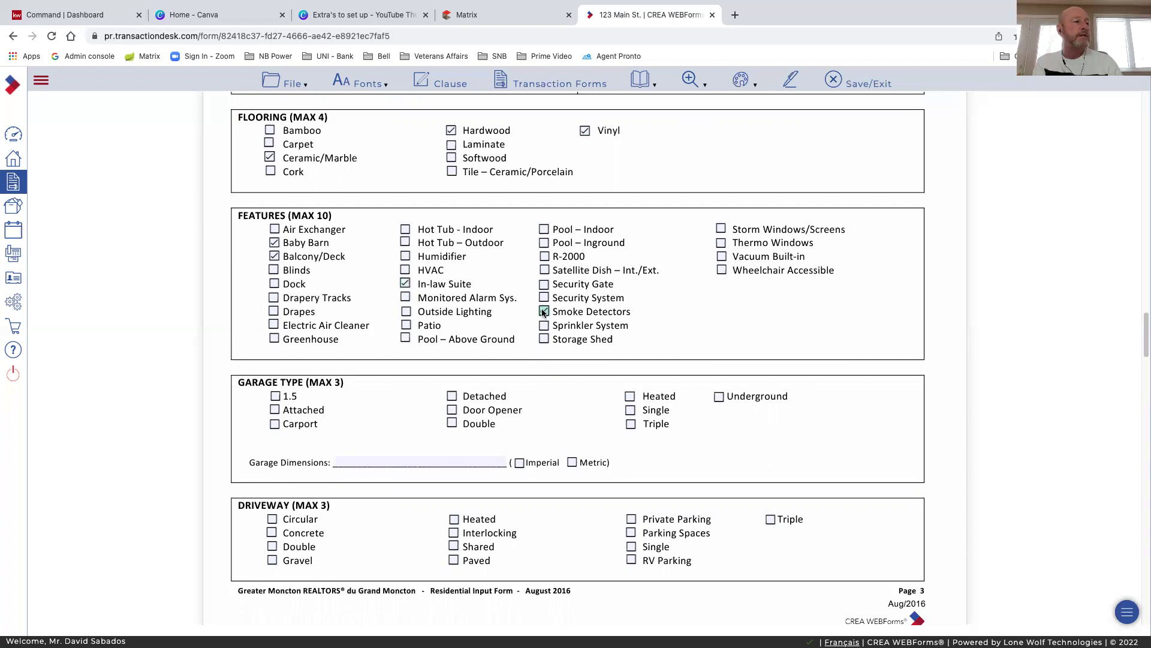
pyautogui.click(545, 339)
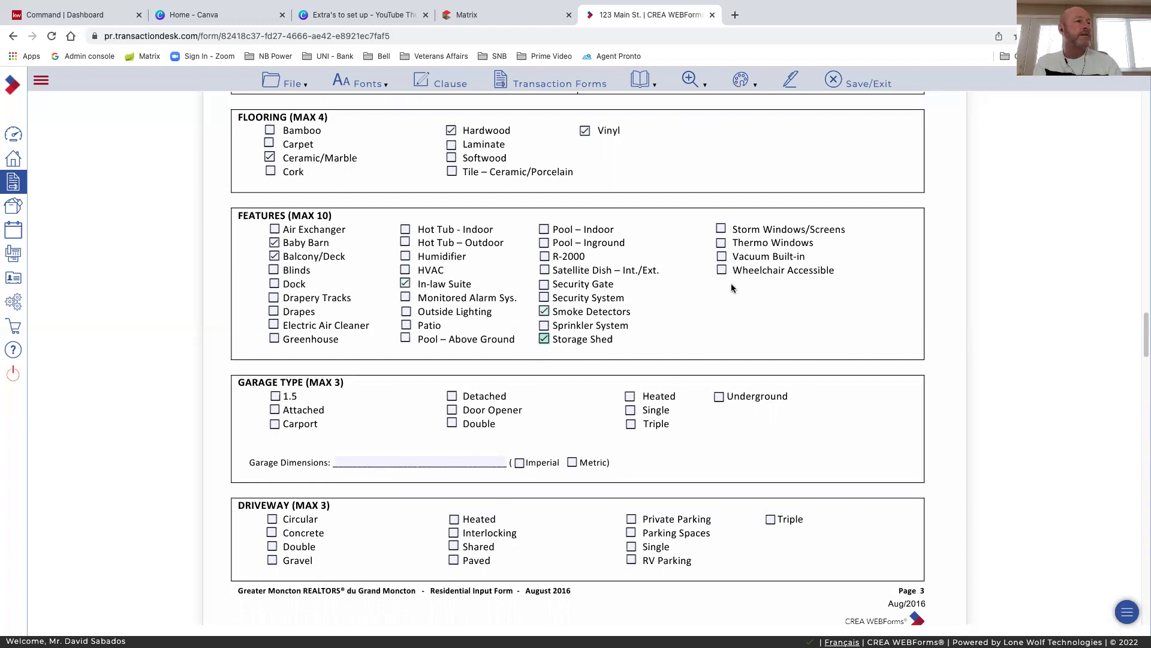
# Mark the garage as Attached and Double, measuring 20x25 in Imperial units
pyautogui.scroll(-2, 550, 341)
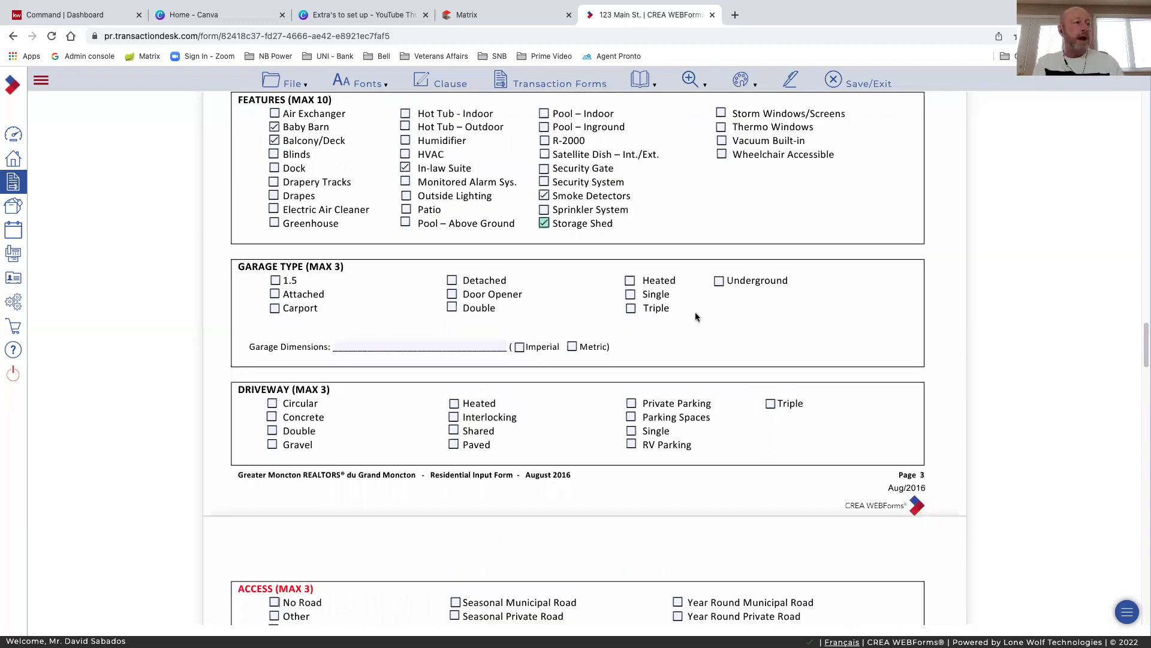
pyautogui.click(274, 294)
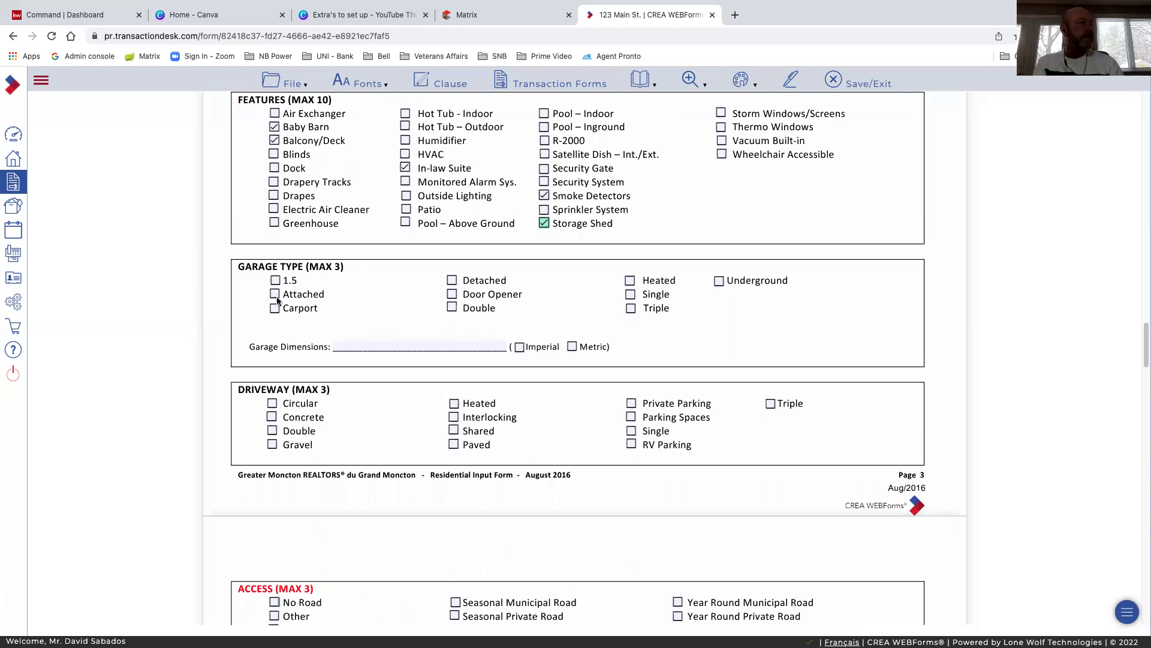
pyautogui.click(453, 308)
pyautogui.click(422, 347)
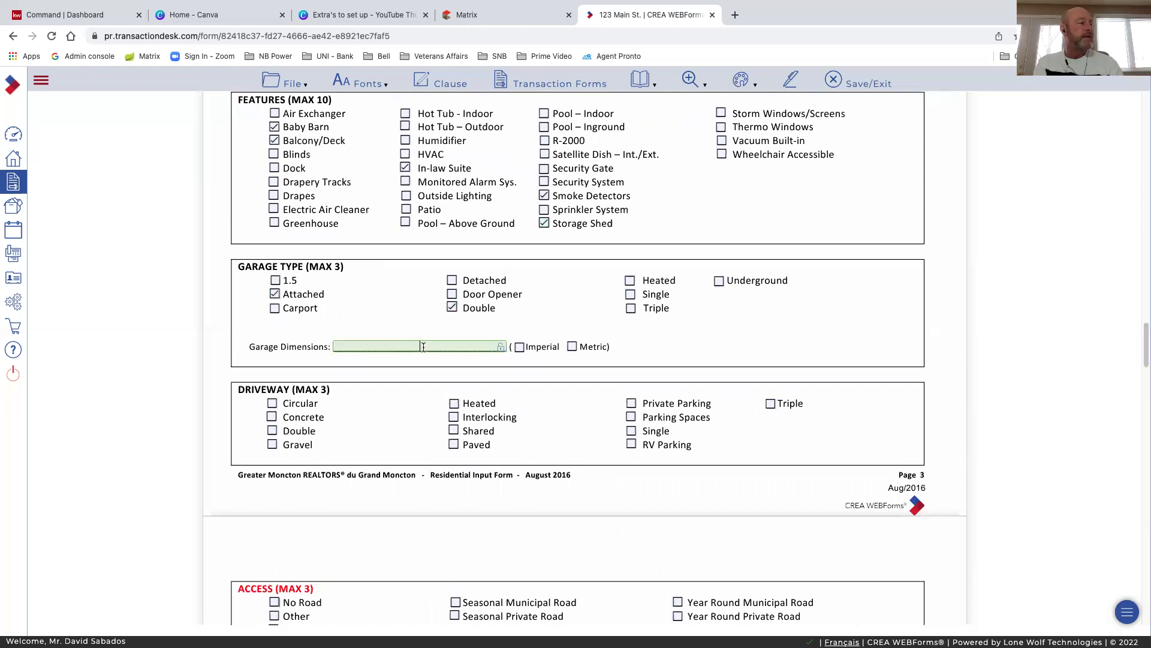
pyautogui.write('20')
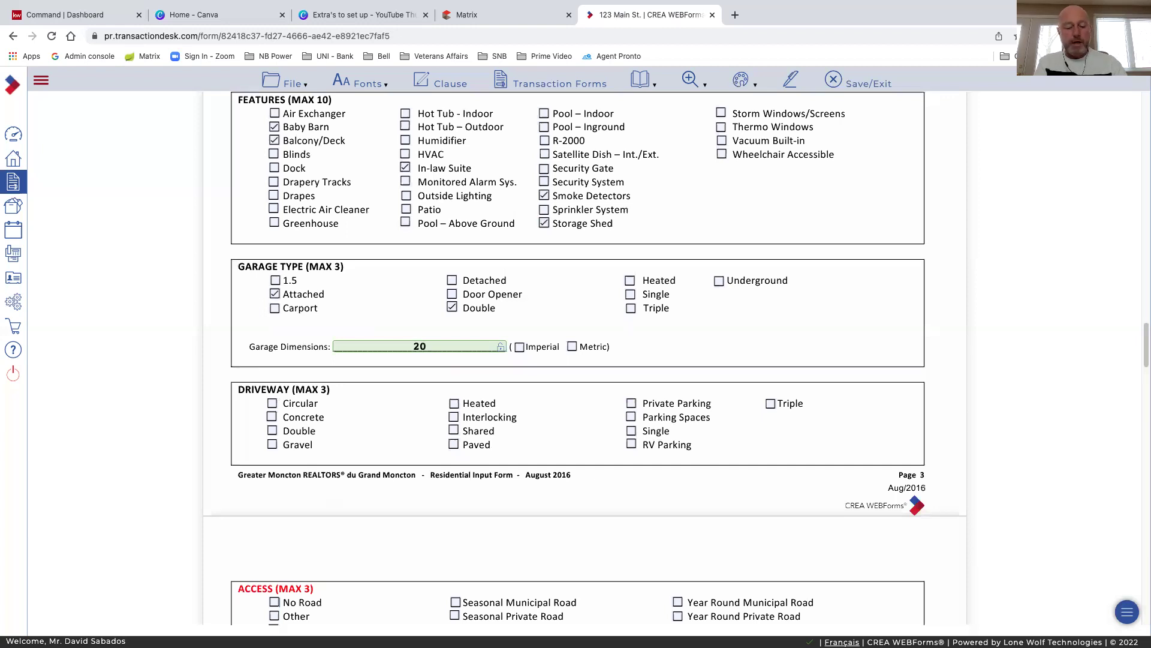
pyautogui.write('x')
pyautogui.write('25')
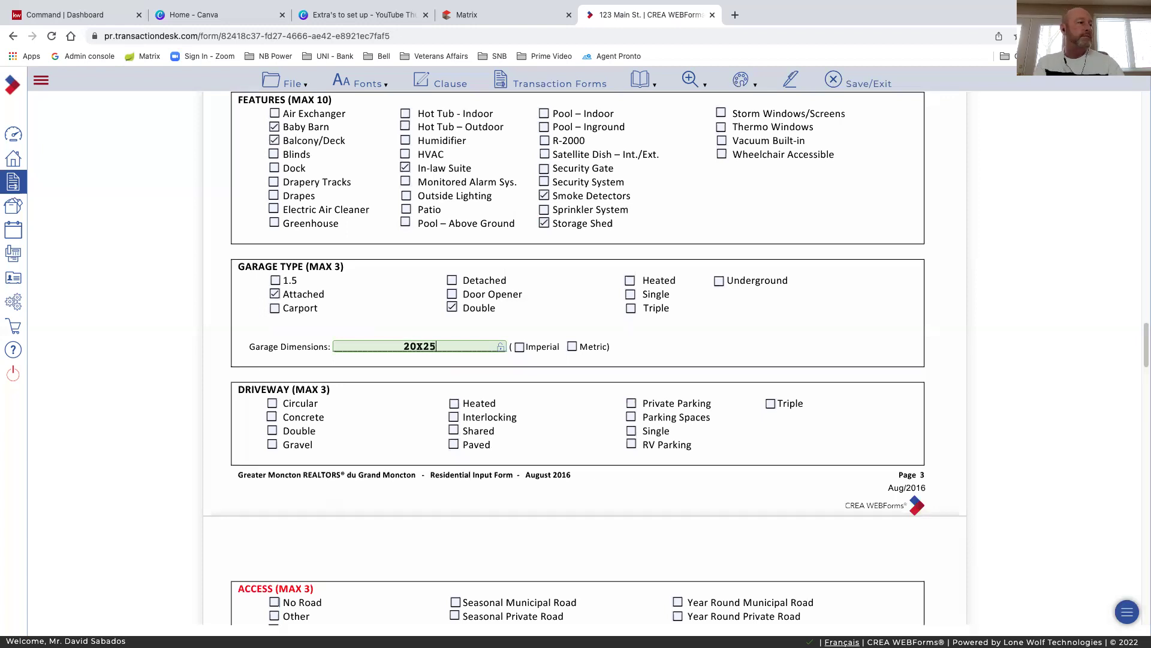
pyautogui.click(519, 348)
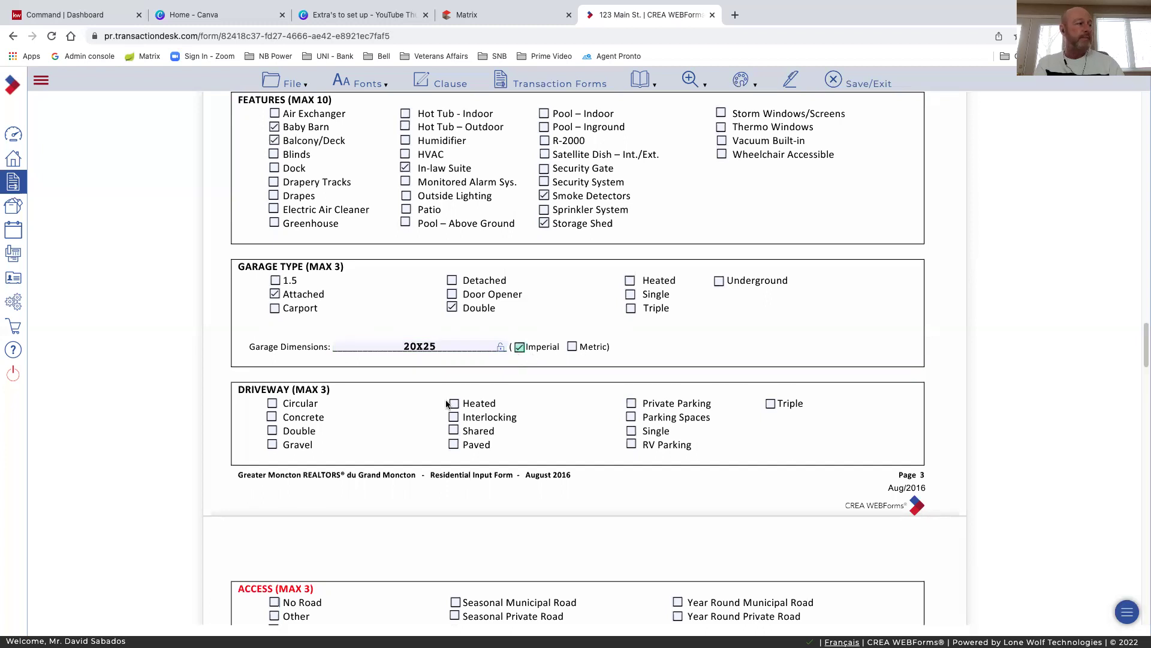
# Mark the driveway as Double and Paved
pyautogui.scroll(-2, 447, 405)
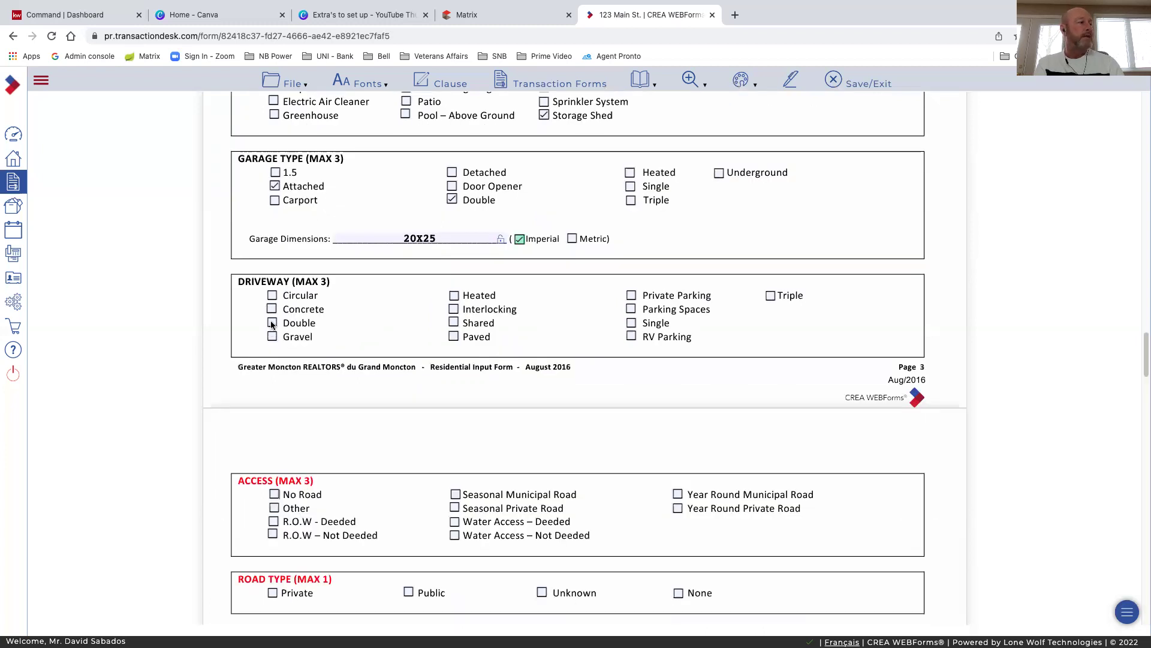
pyautogui.click(272, 323)
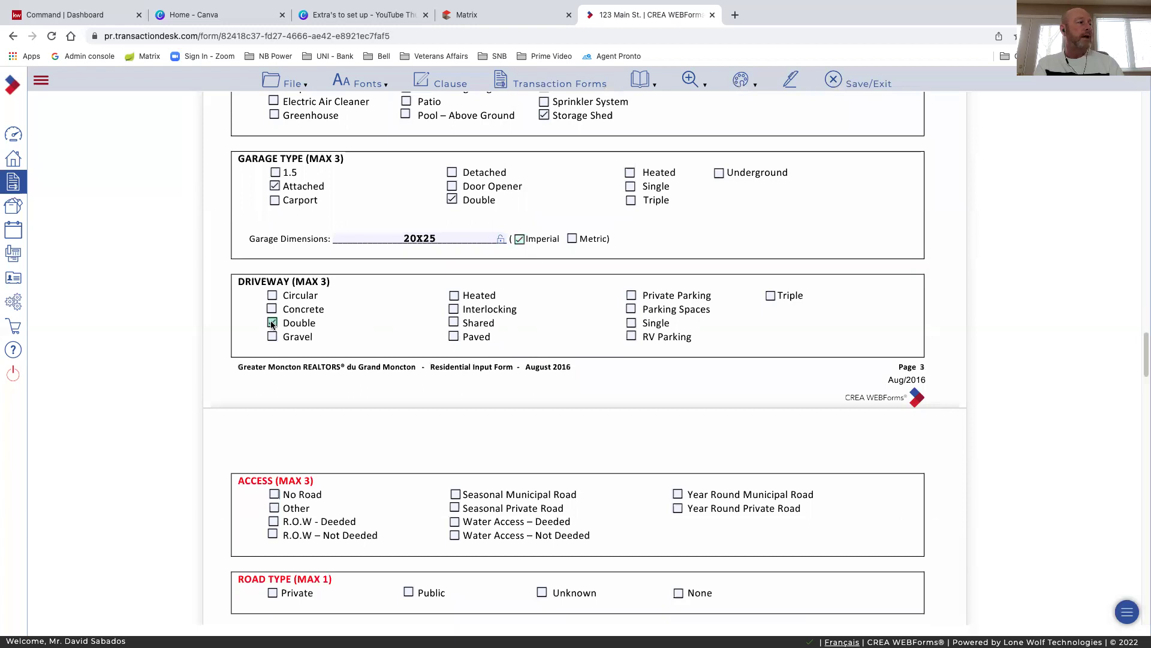
pyautogui.click(453, 337)
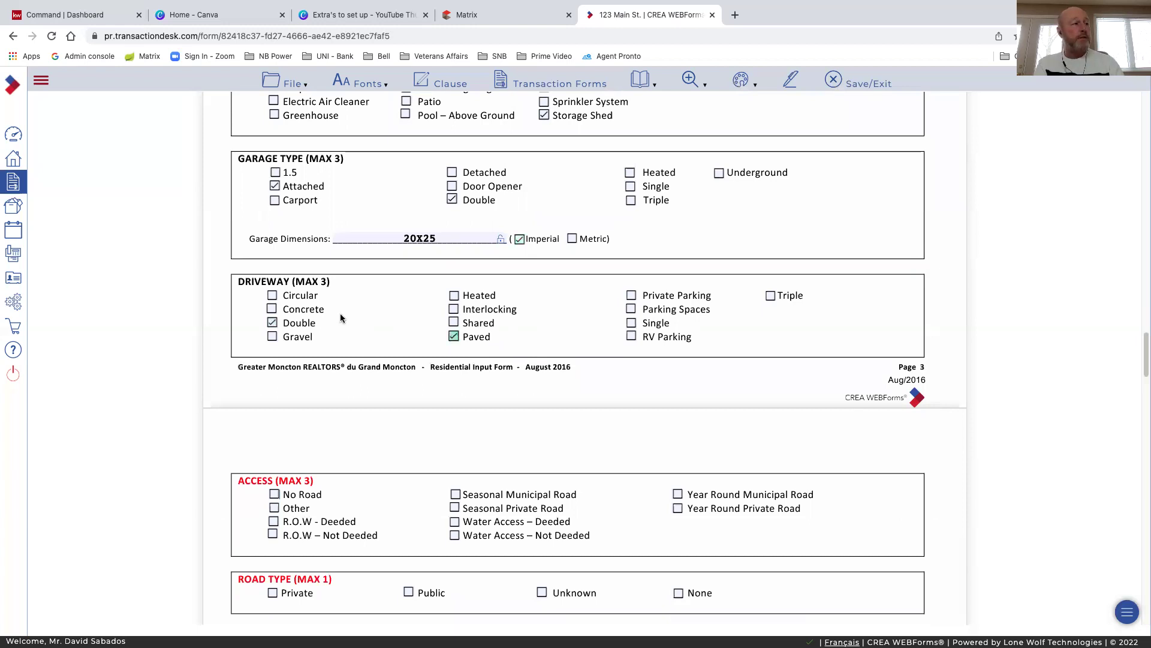
# Set access to Year Round Municipal Road and the road type to Public
pyautogui.scroll(-4, 464, 413)
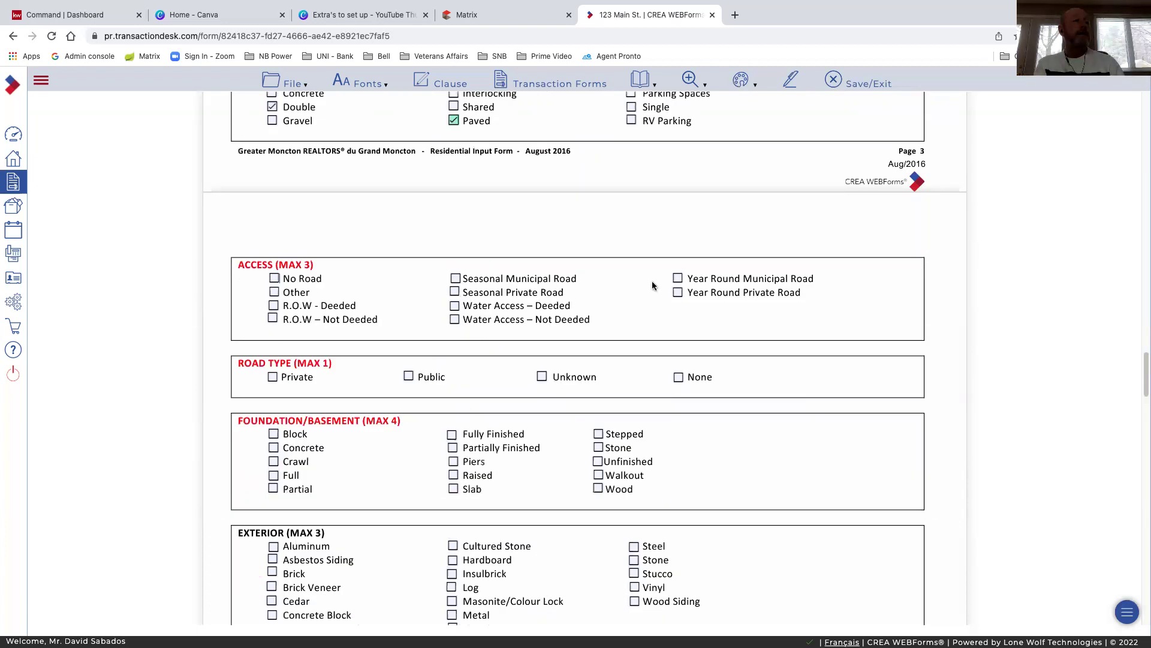
pyautogui.click(677, 279)
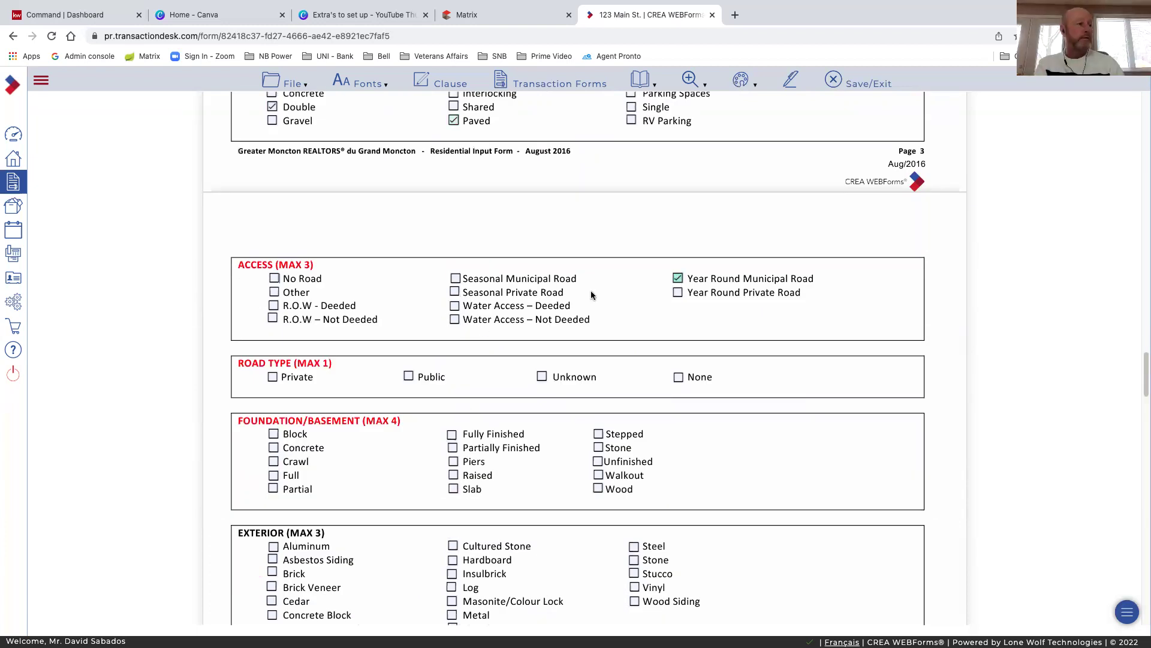
pyautogui.scroll(-1, 602, 310)
pyautogui.scroll(-1, 604, 314)
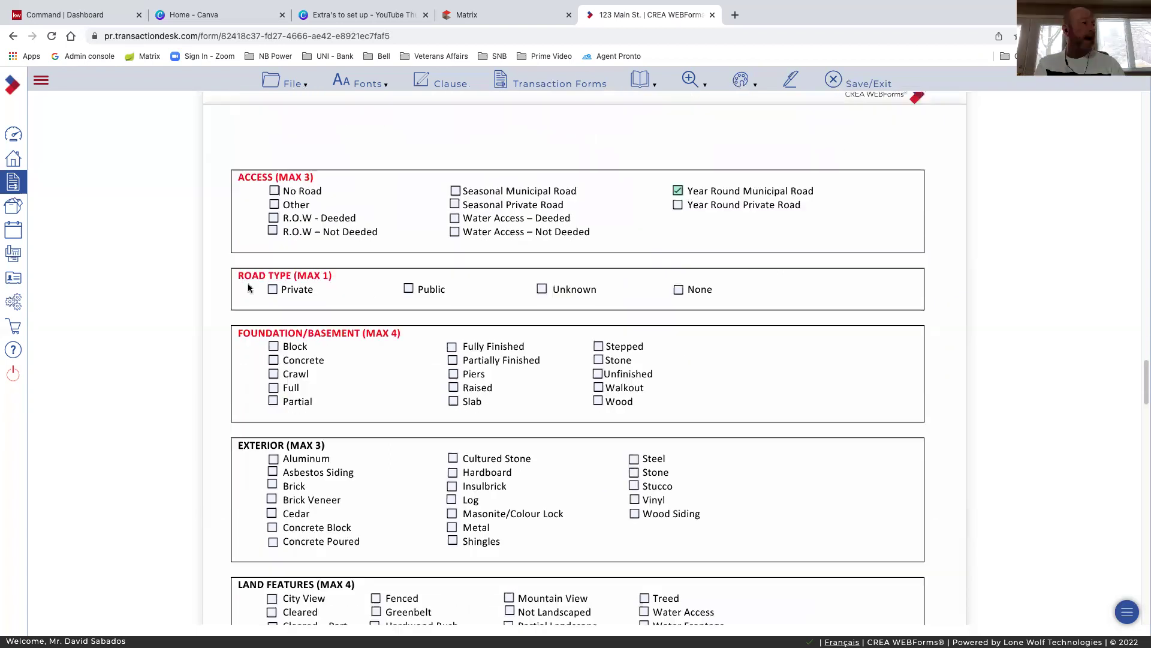
pyautogui.click(409, 289)
# Mark the foundation Concrete and Fully Finished, and add Vinyl as exterior
pyautogui.scroll(-1, 459, 292)
pyautogui.scroll(-1, 271, 252)
pyautogui.click(273, 250)
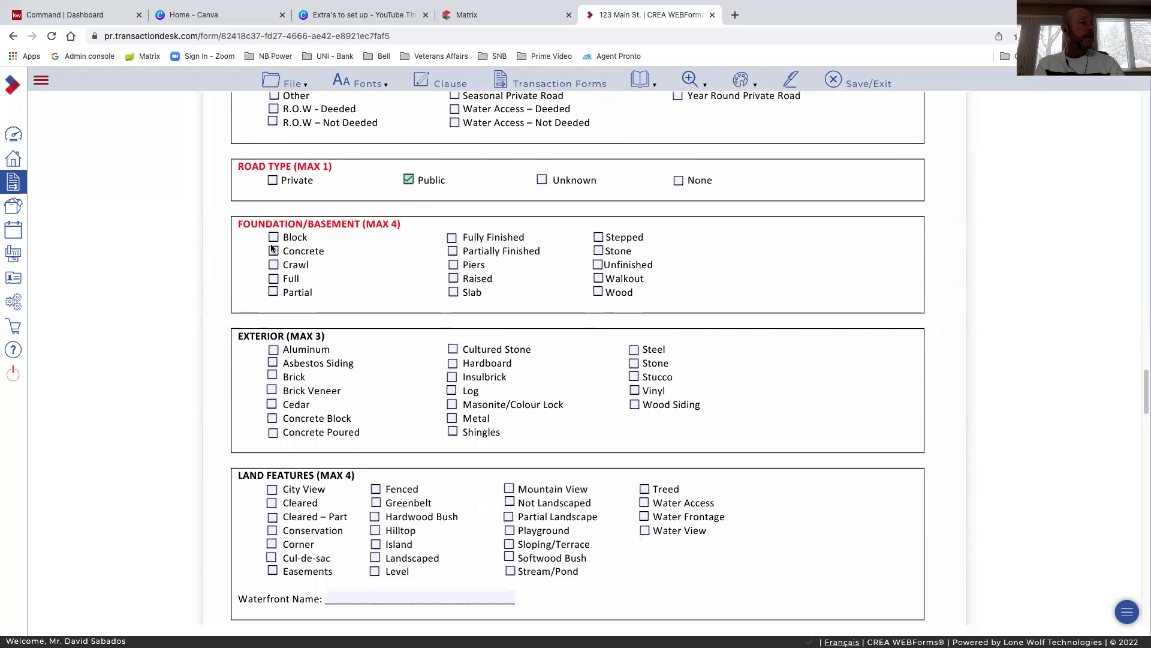
pyautogui.click(450, 240)
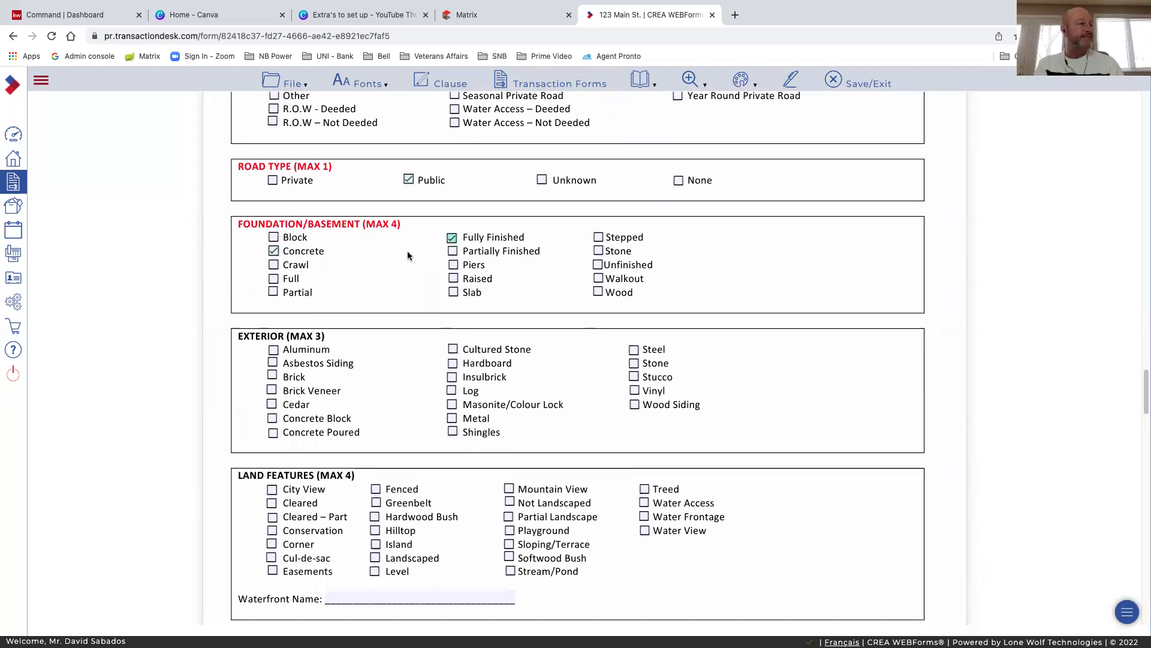
pyautogui.scroll(-2, 406, 255)
pyautogui.scroll(-1, 420, 258)
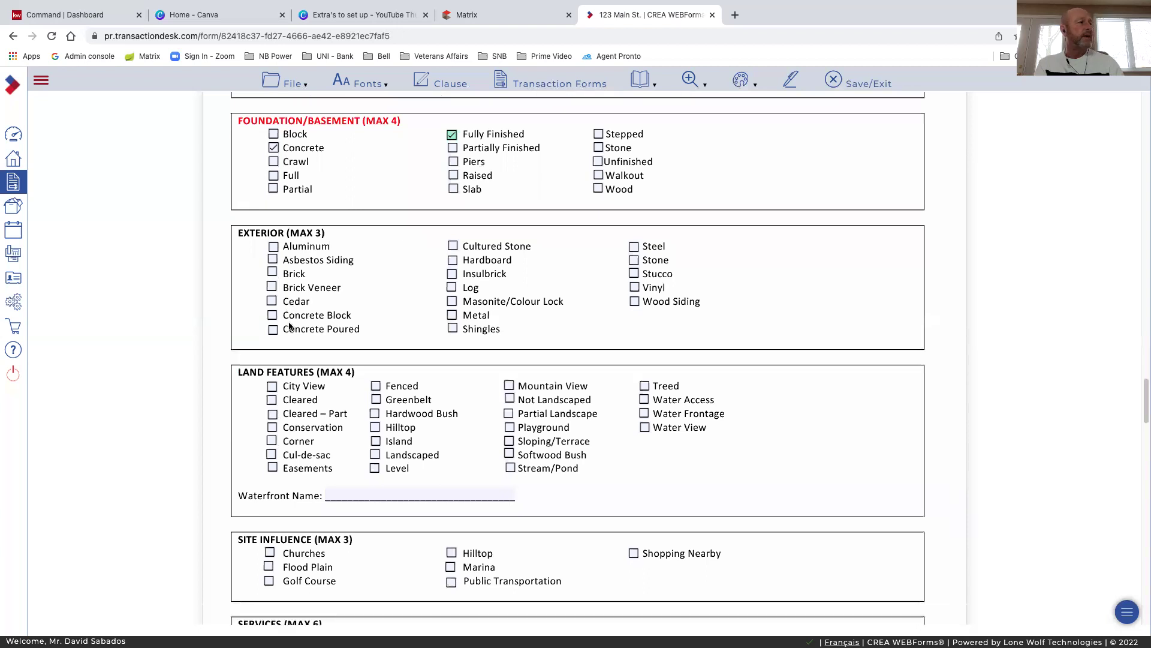
pyautogui.click(634, 288)
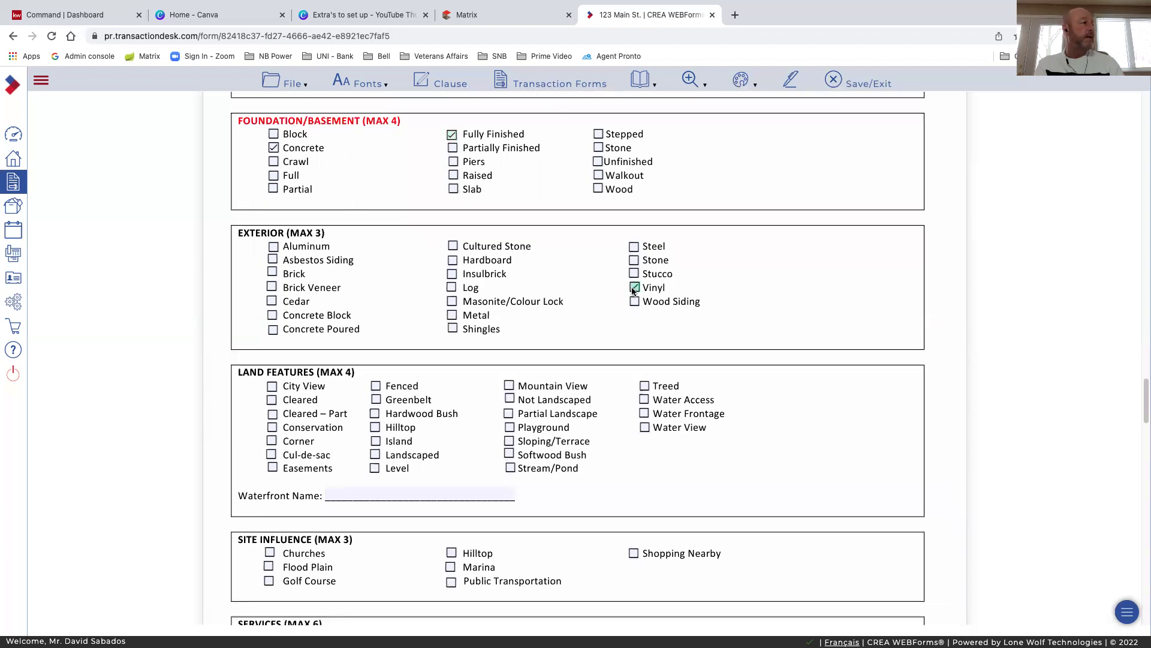
# Add Brick to the exterior and tick Landscaped, Level, Mountain View and Greenbelt land features
pyautogui.click(272, 272)
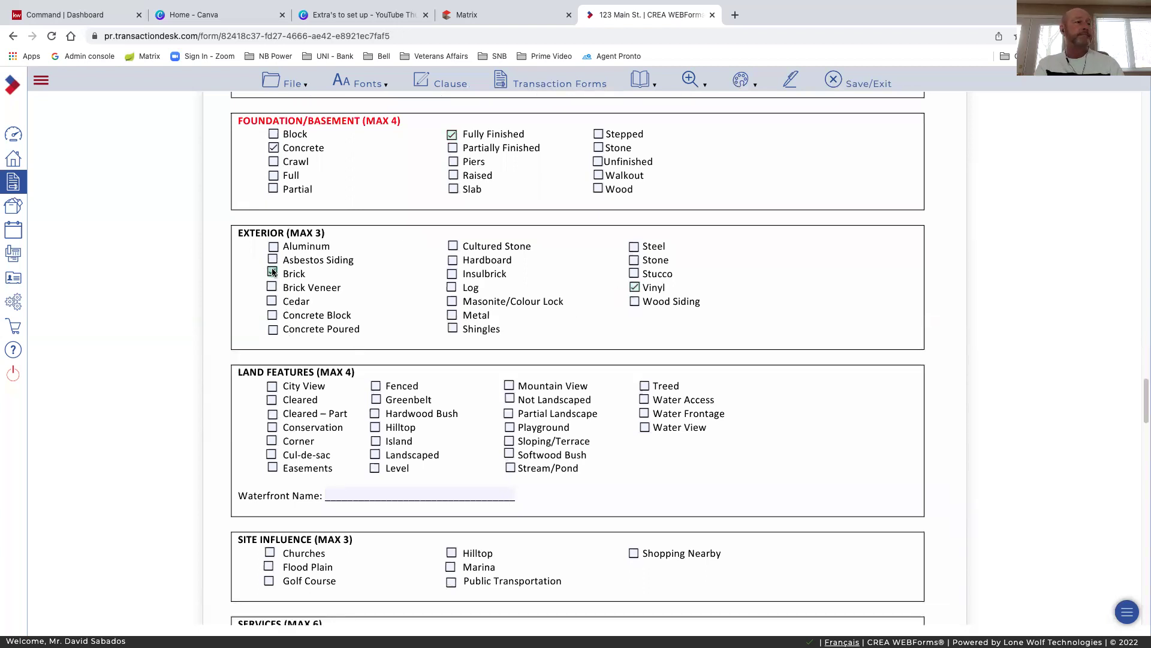
pyautogui.scroll(-1, 409, 301)
pyautogui.scroll(-2, 409, 301)
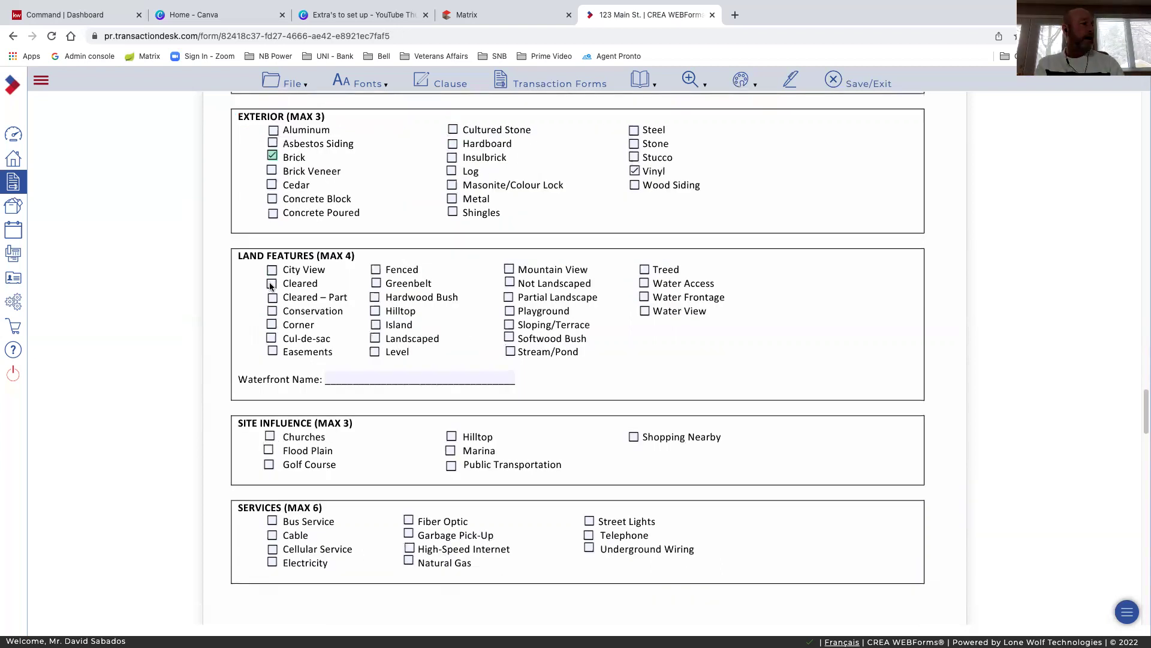
pyautogui.click(373, 338)
pyautogui.click(372, 354)
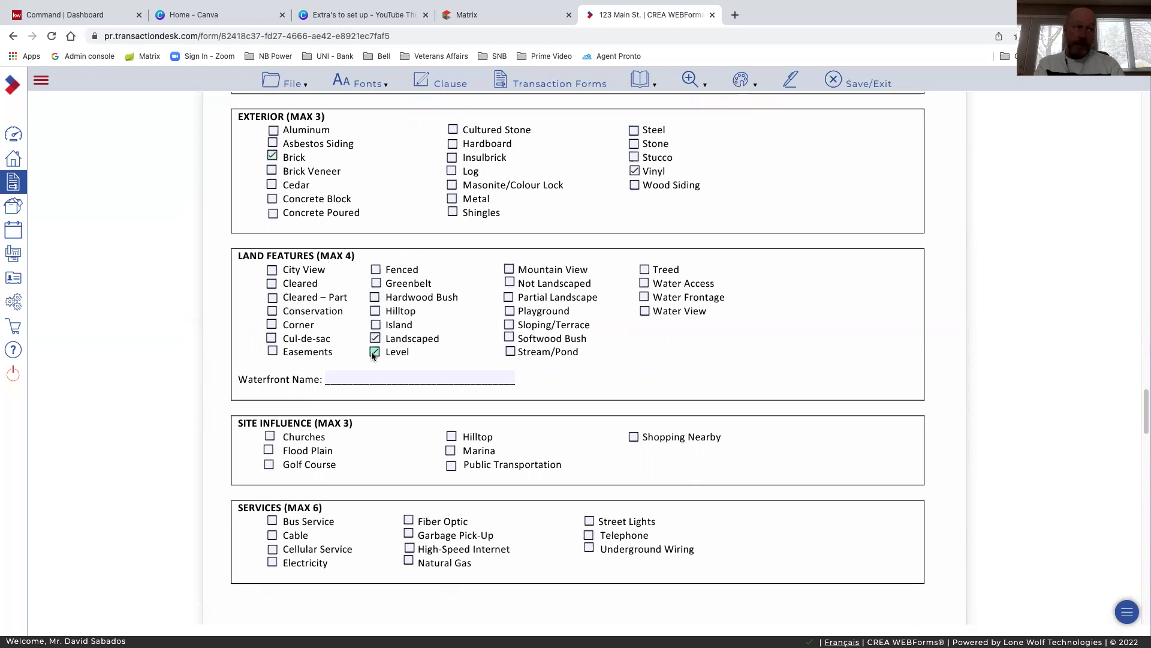
pyautogui.click(510, 269)
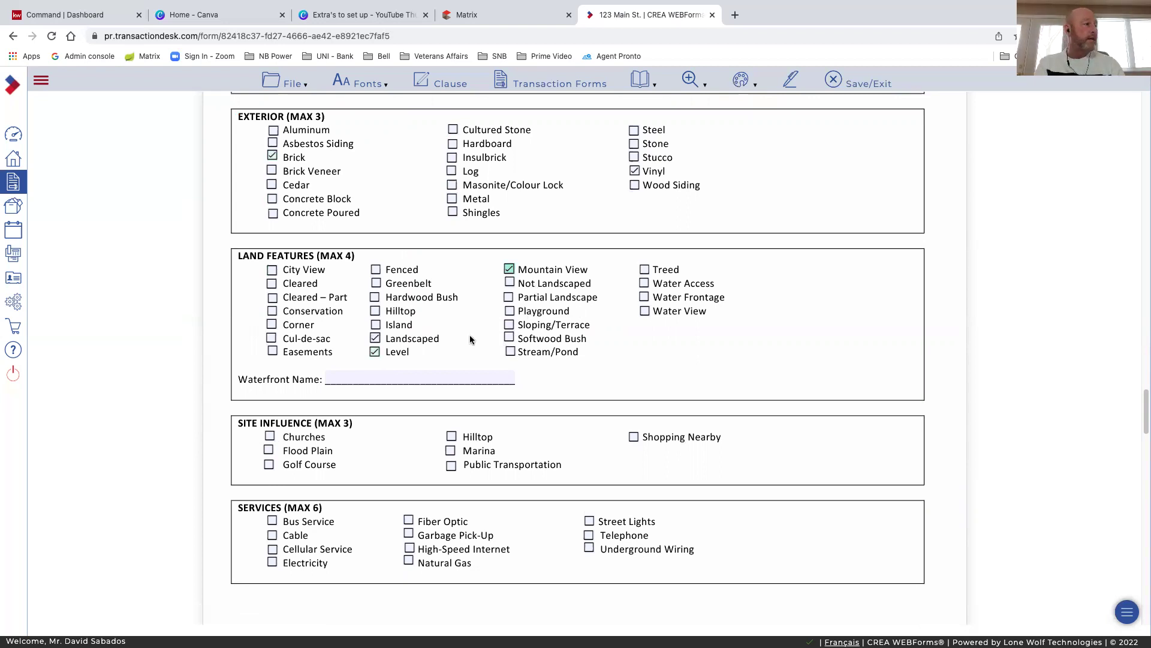
pyautogui.click(377, 283)
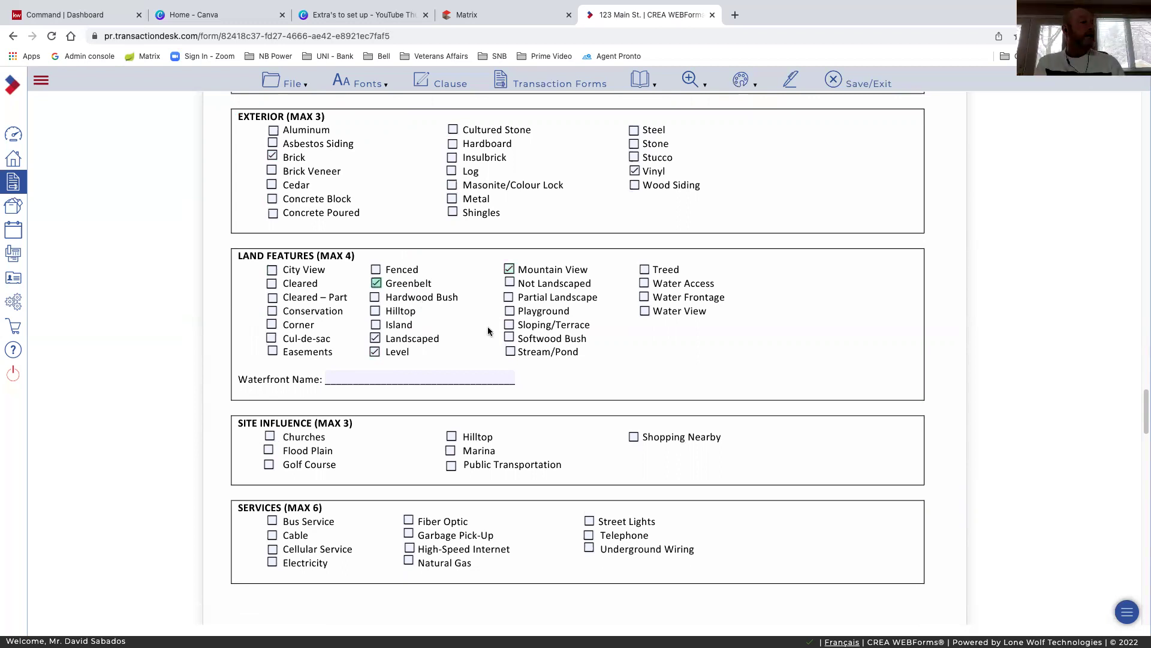
pyautogui.scroll(-1, 474, 300)
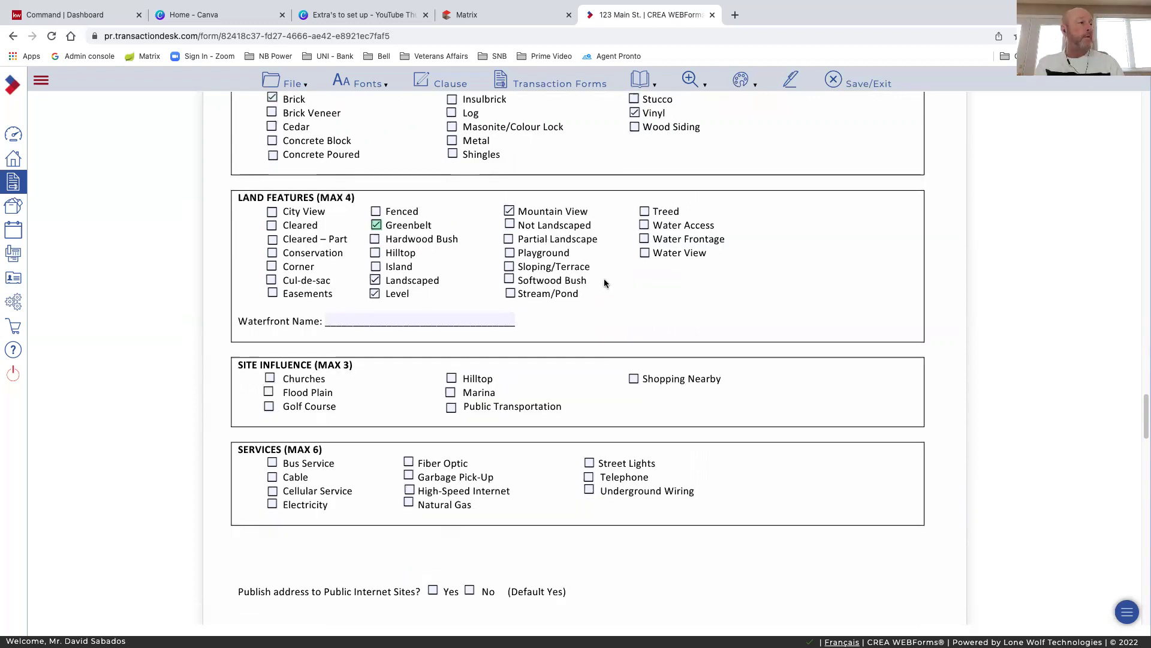
# Tick Churches, Public Transportation and Shopping Nearby as site influences
pyautogui.scroll(-2, 311, 300)
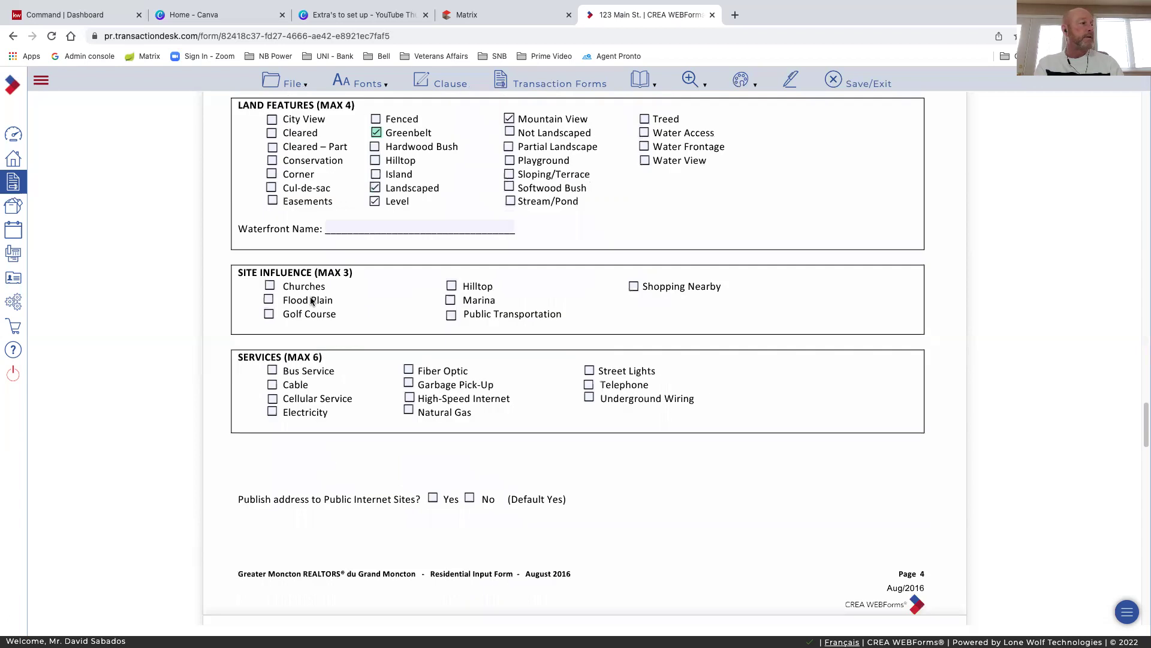
pyautogui.click(270, 286)
pyautogui.click(451, 315)
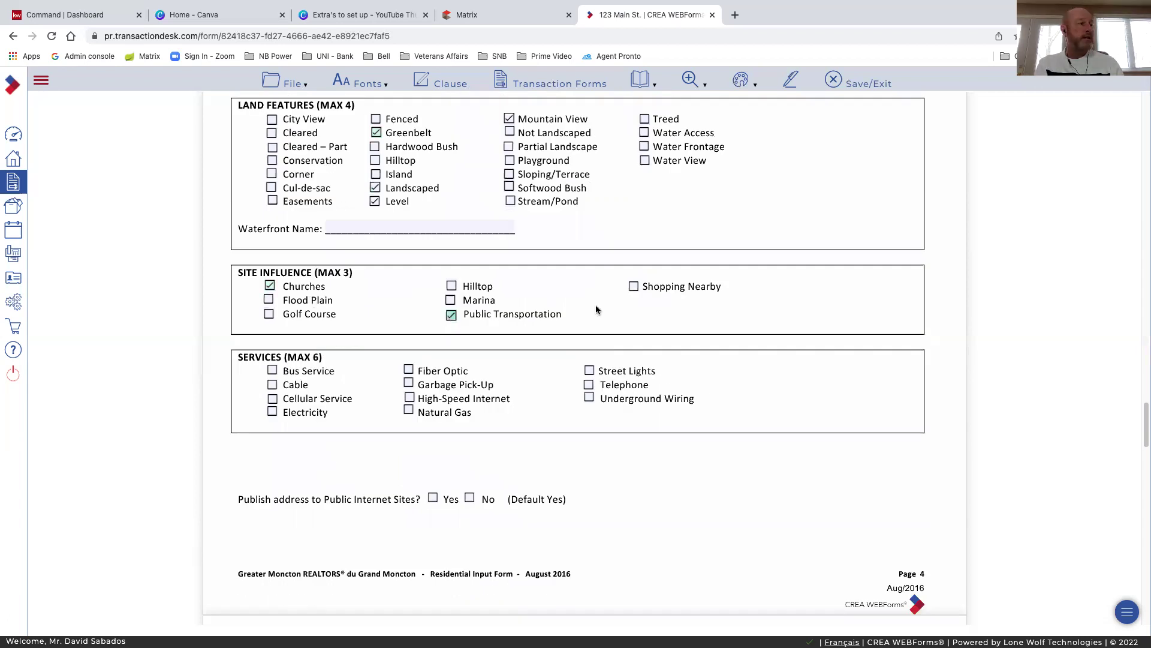
pyautogui.click(633, 286)
# Tick Garbage Pick-Up, High-Speed Internet, Natural Gas and Underground Wiring as services
pyautogui.scroll(-2, 606, 296)
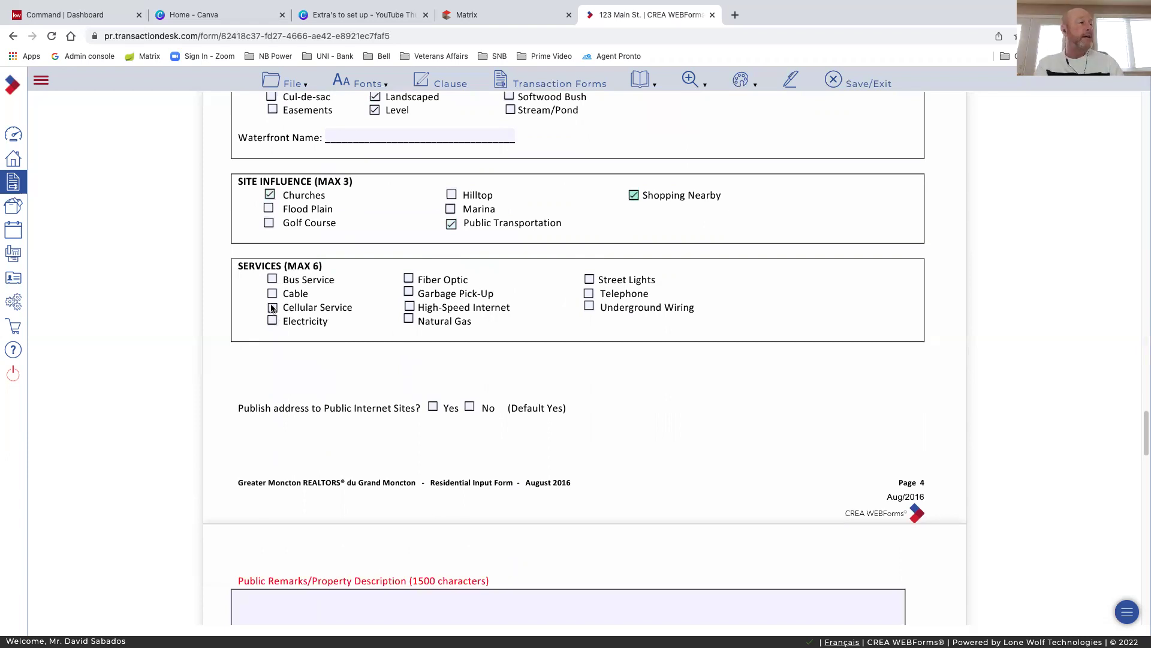
pyautogui.click(407, 293)
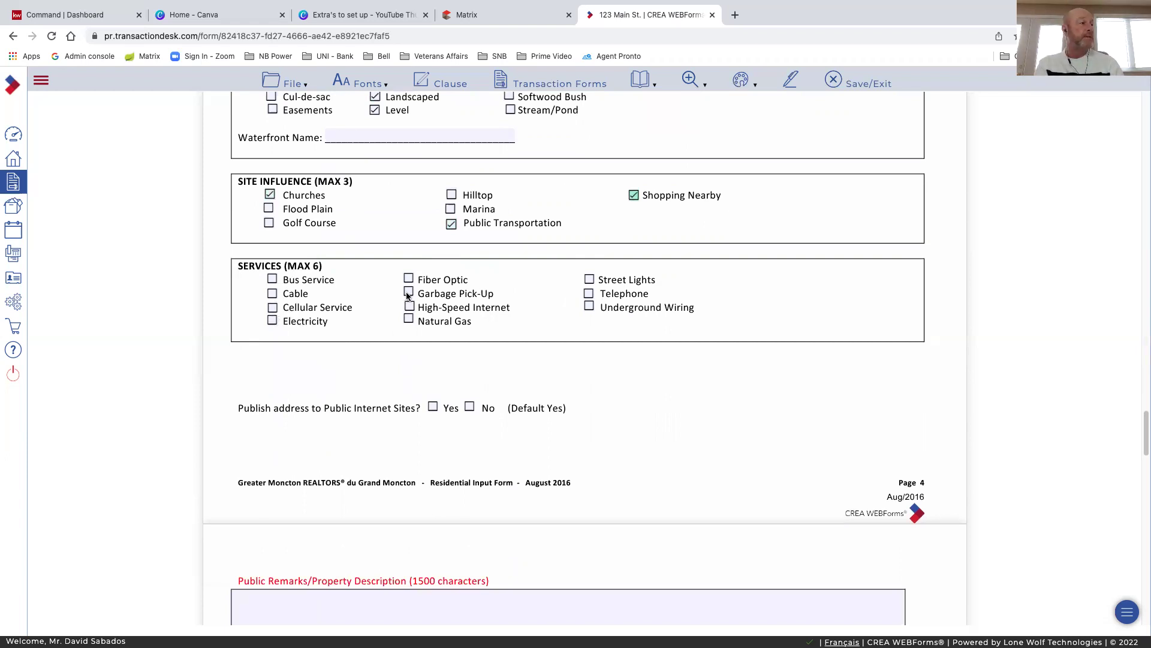
pyautogui.click(414, 308)
pyautogui.click(409, 320)
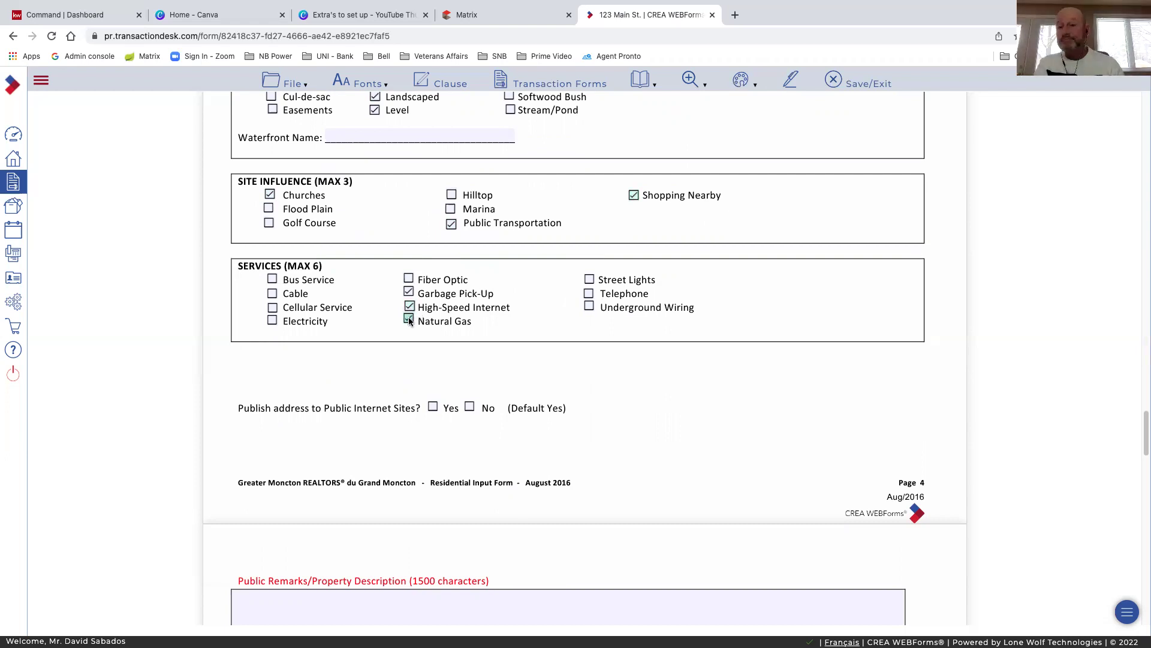
pyautogui.click(589, 307)
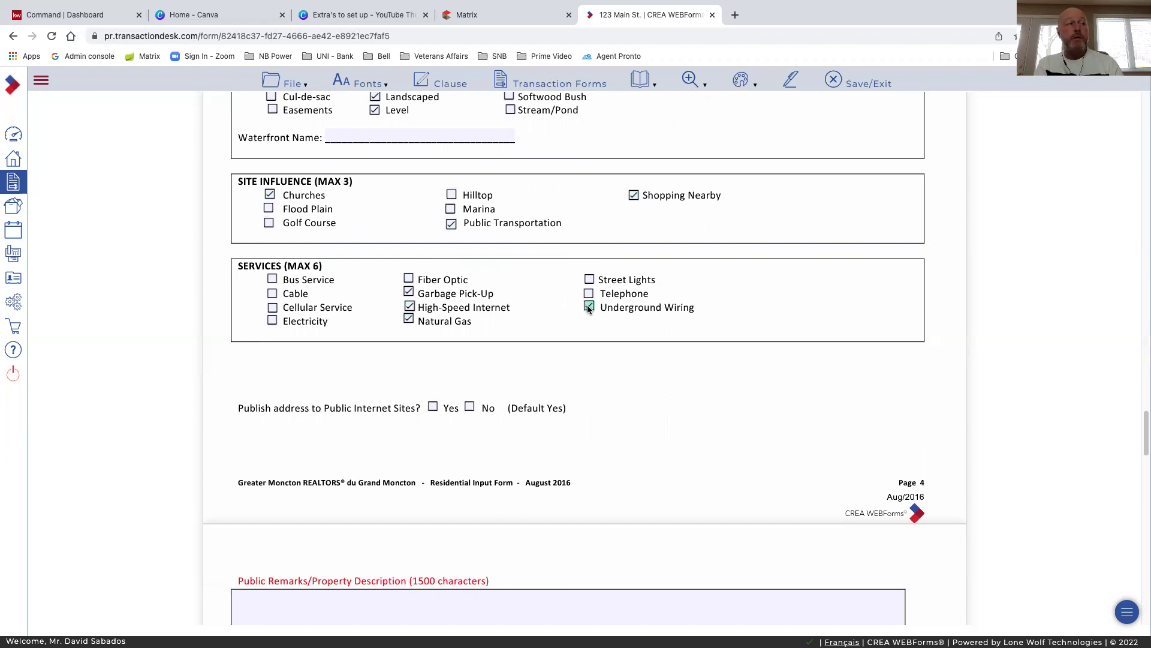
# Answer Yes to publishing the address on internet sites
pyautogui.scroll(-1, 657, 324)
pyautogui.scroll(-2, 348, 329)
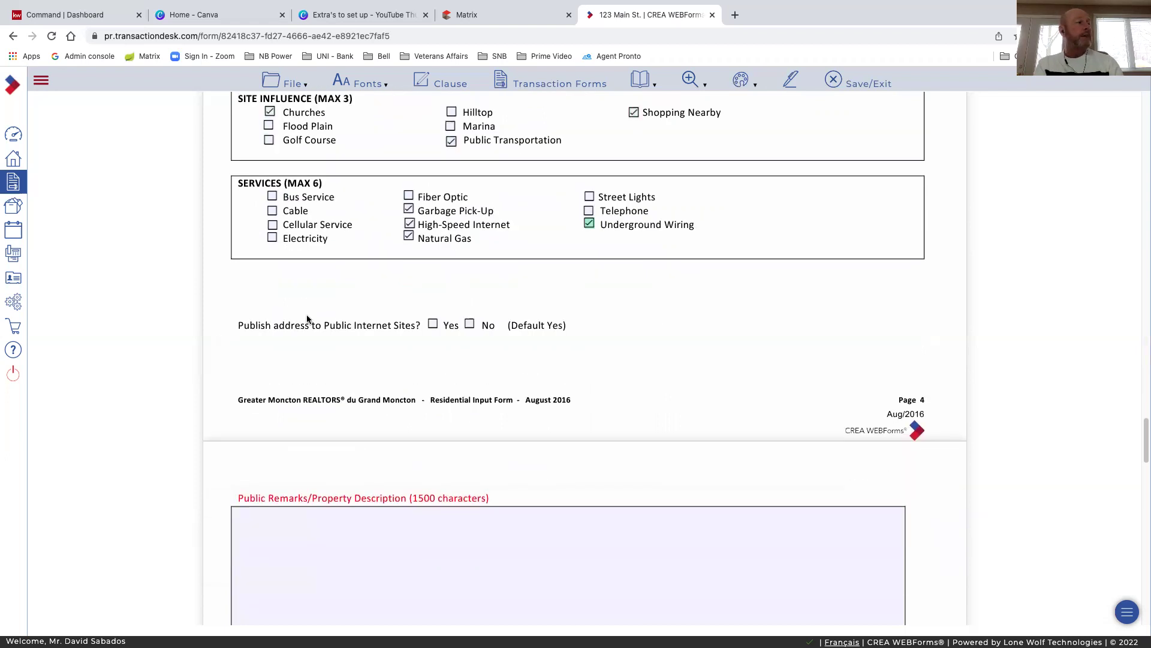
pyautogui.click(433, 324)
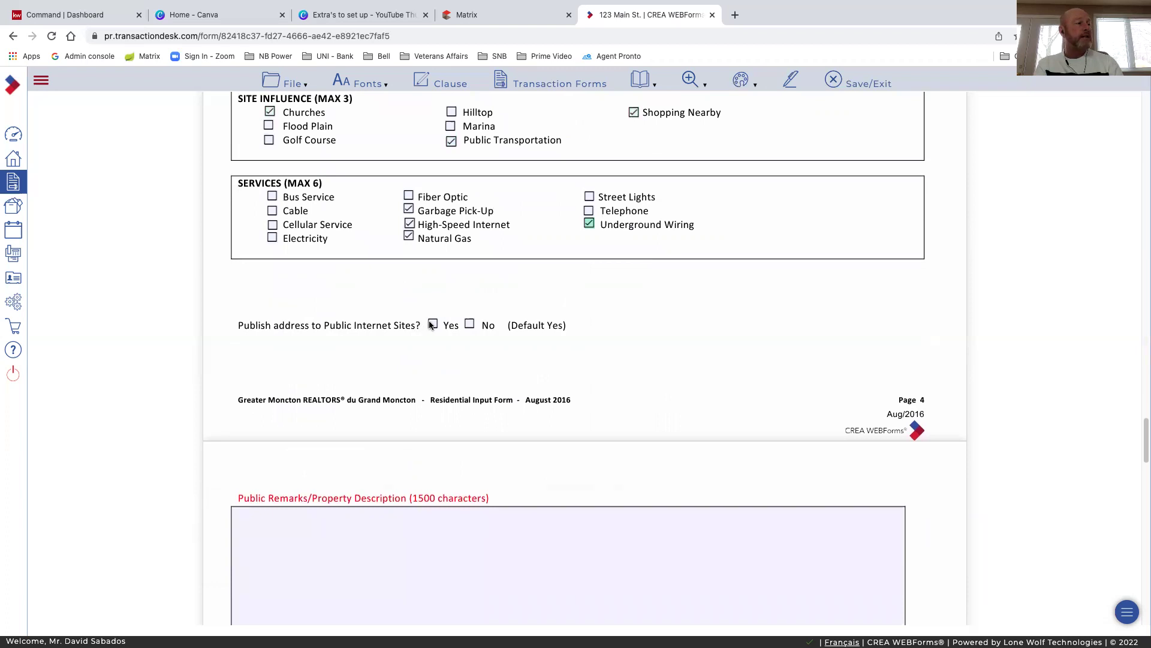
# Fill the Public Remarks/Property Description field on page 4 with placeholder text
pyautogui.scroll(-1, 430, 330)
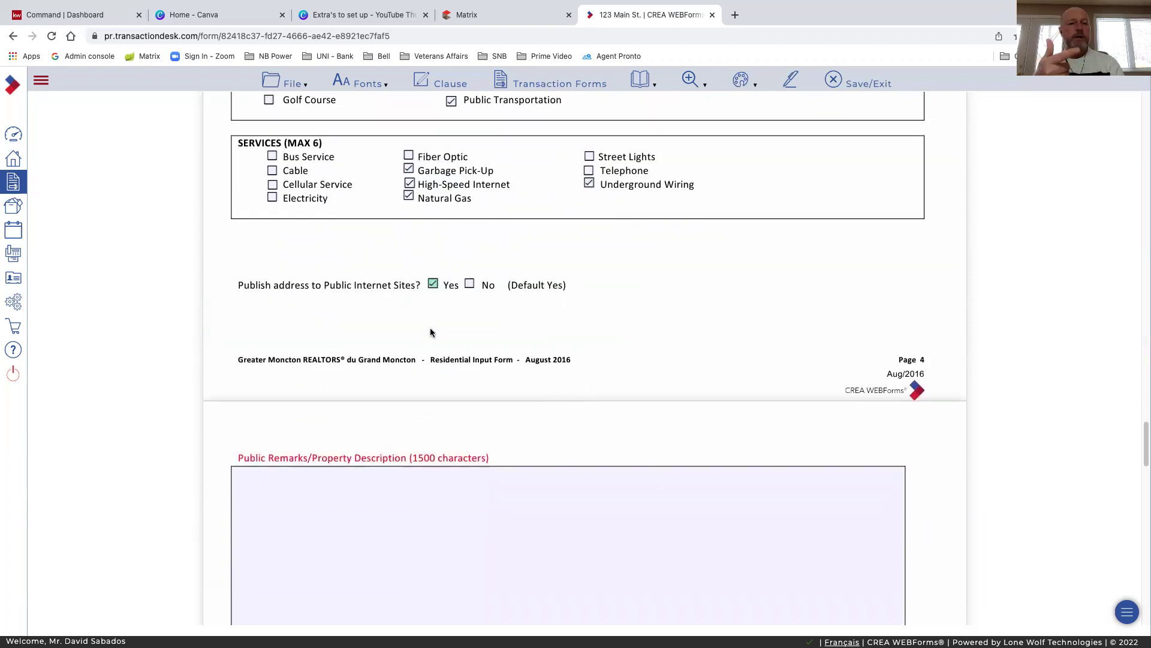
pyautogui.scroll(-4, 430, 330)
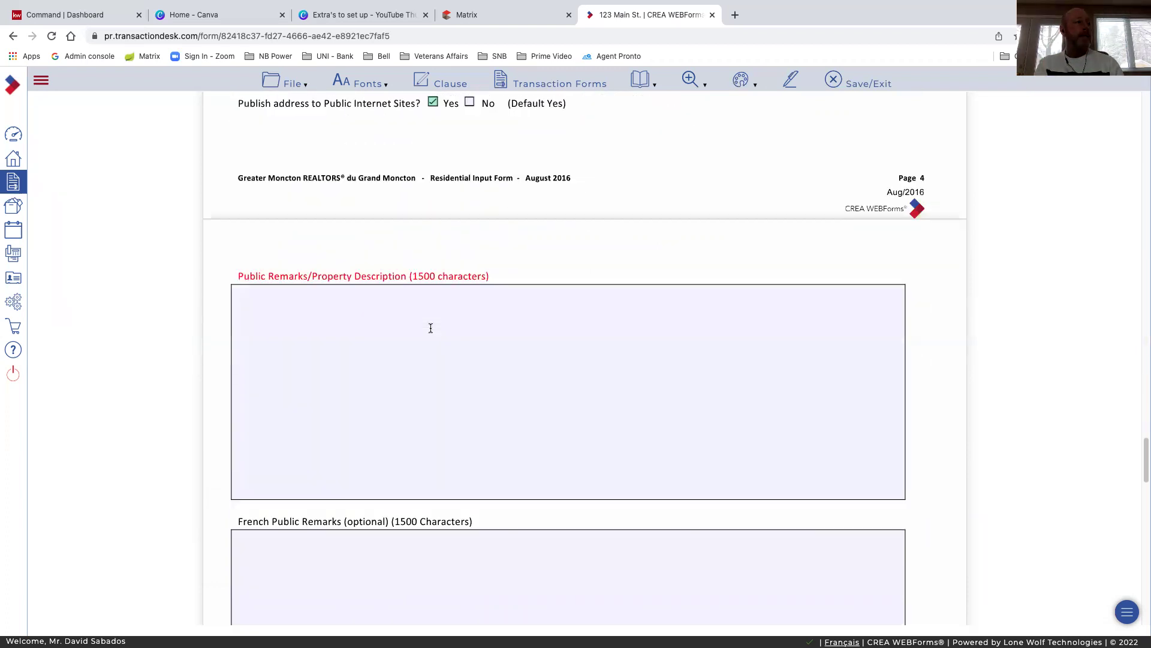
pyautogui.scroll(-1, 430, 328)
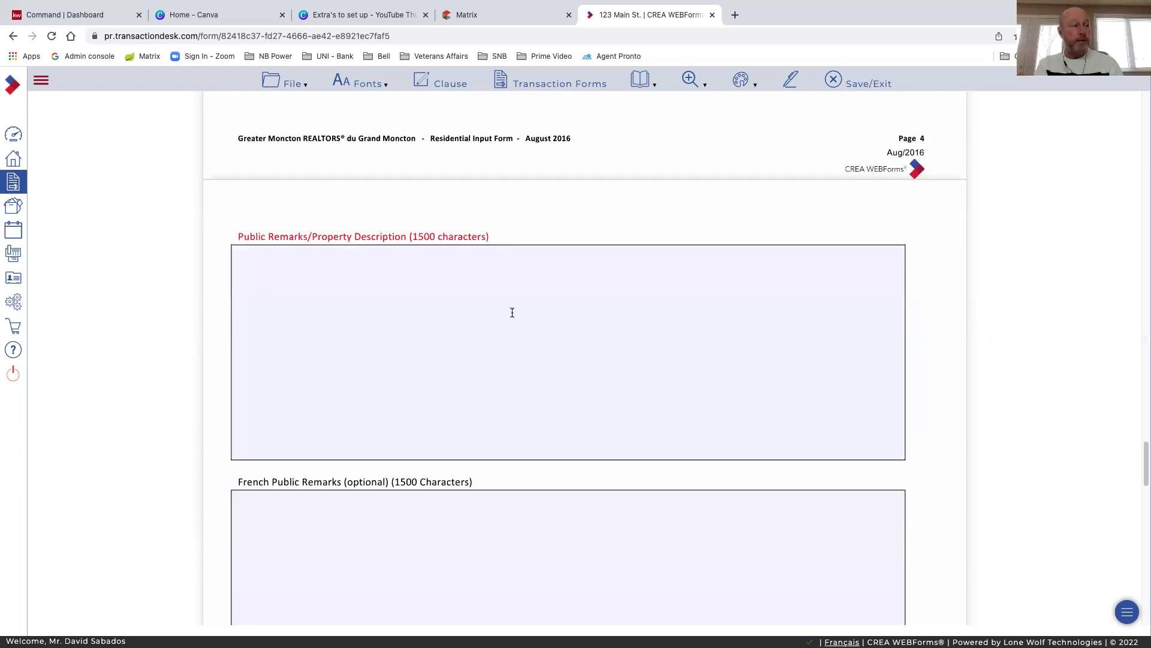
pyautogui.scroll(-1, 473, 300)
pyautogui.click(376, 266)
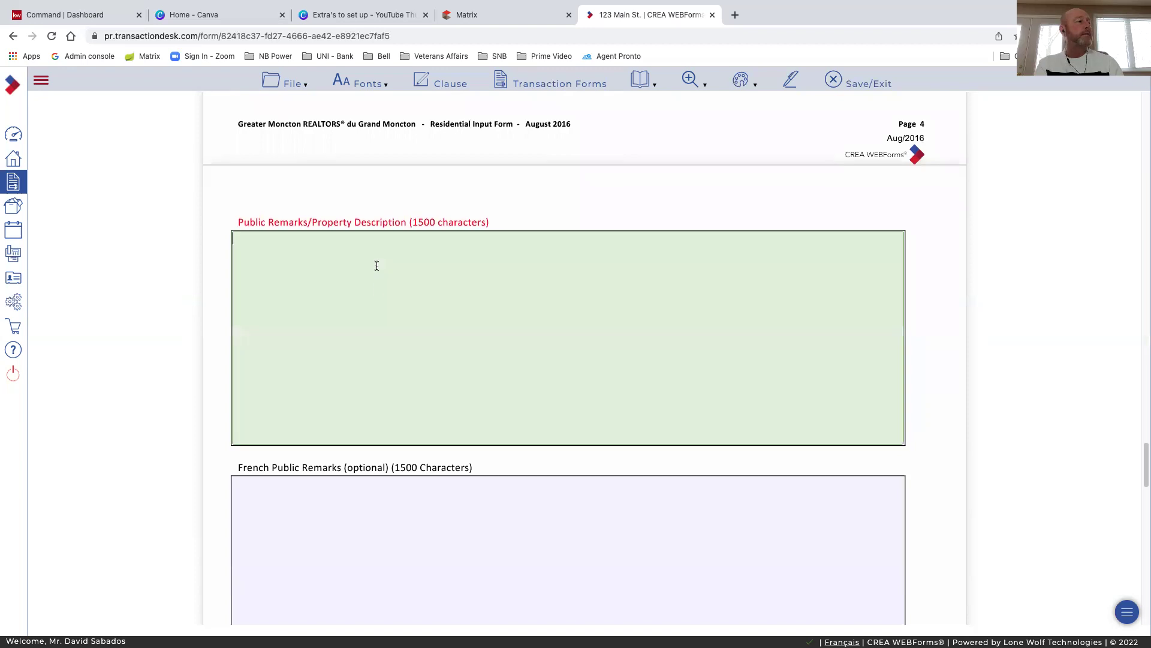
pyautogui.write('df')
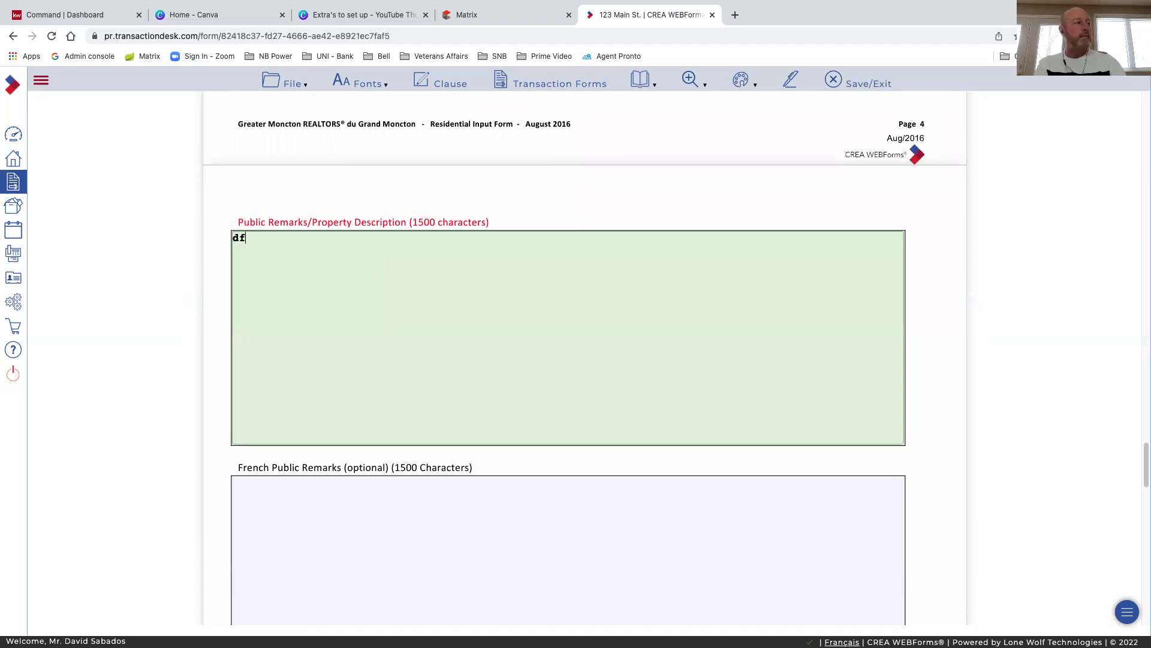
pyautogui.write('jadkfnernqlknvclk;nvlkafjreljfalvzvnvnfgkjdsjf')
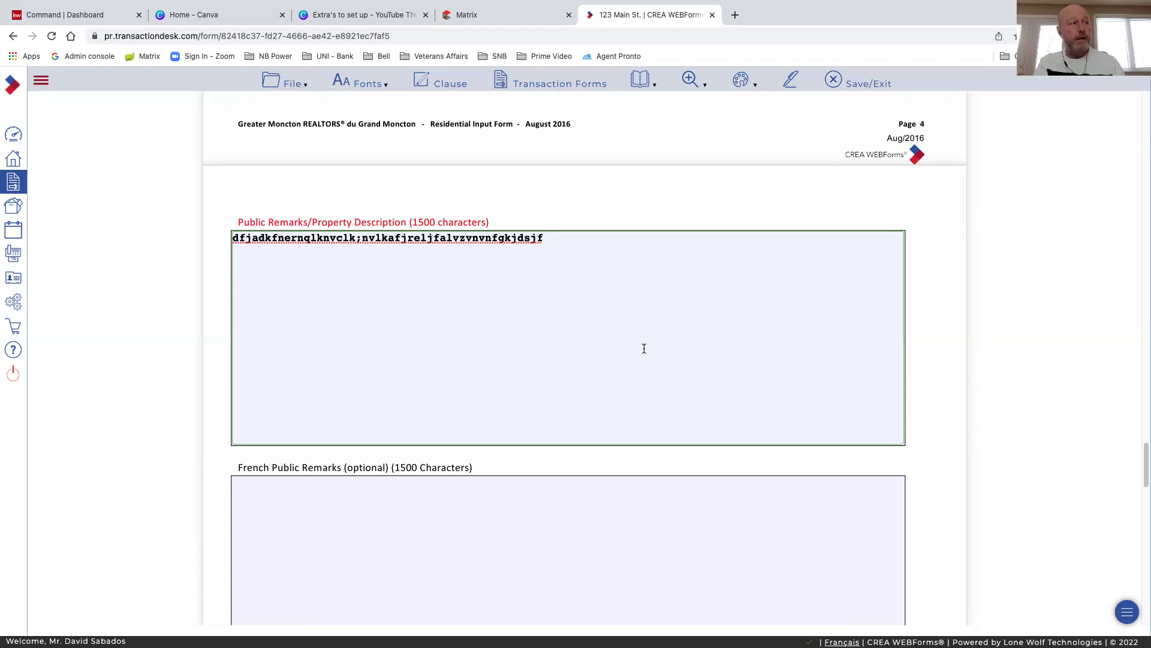
pyautogui.scroll(-2, 634, 348)
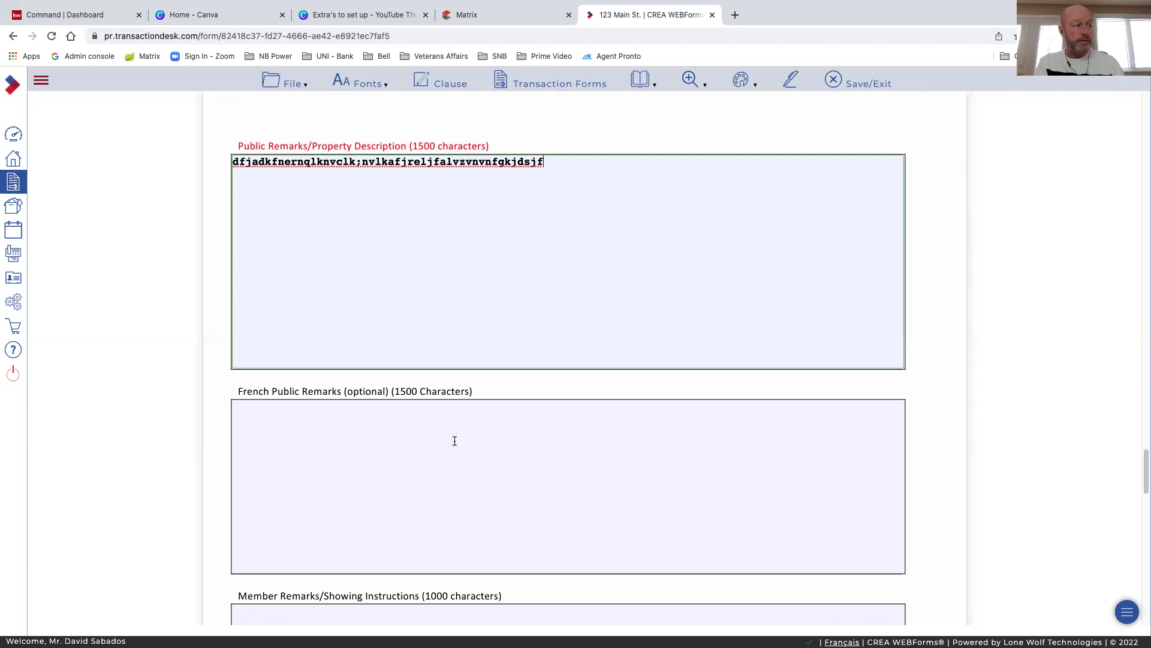
pyautogui.scroll(-1, 495, 477)
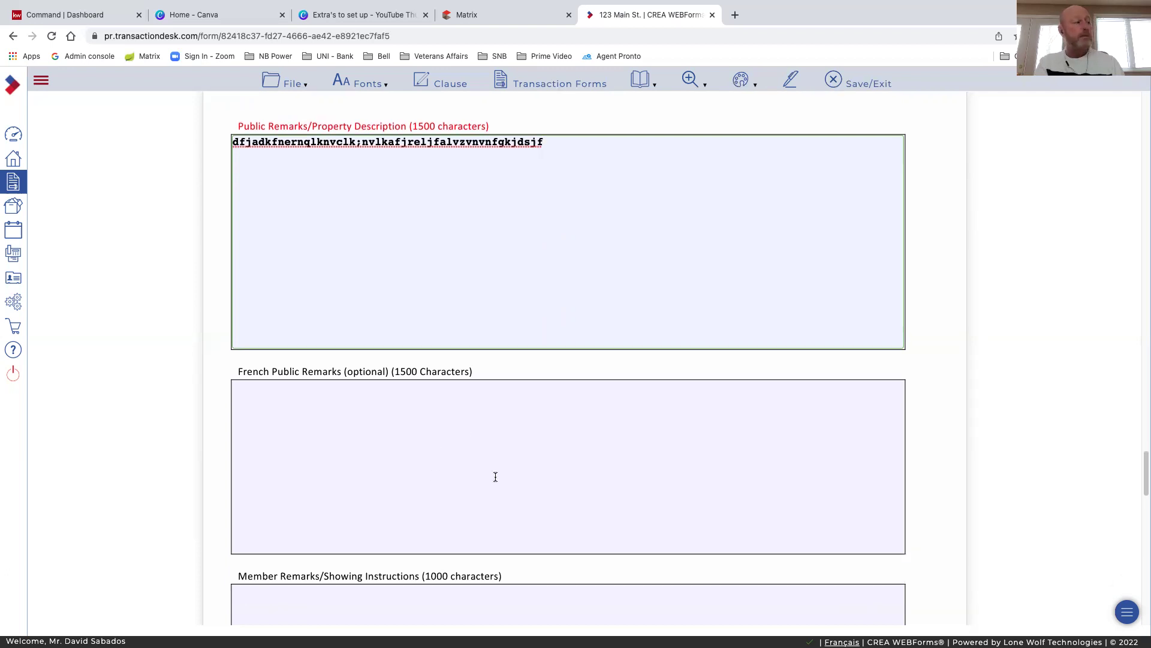
pyautogui.scroll(-3, 495, 477)
pyautogui.scroll(-3, 281, 387)
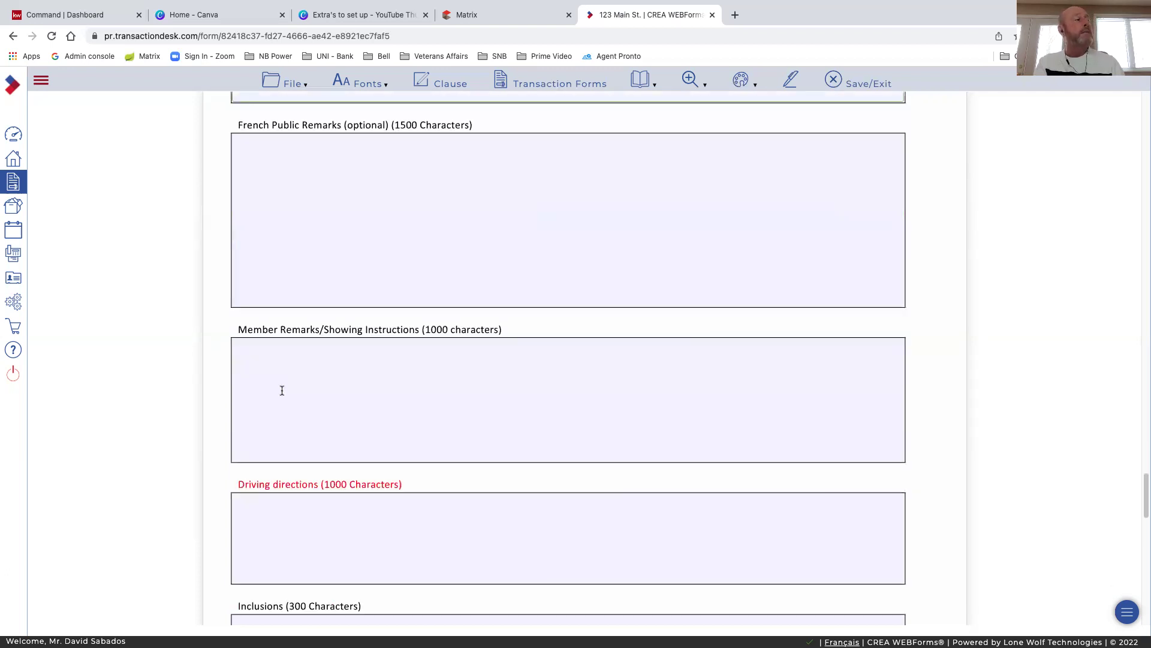
# Begin the showing note with 'Make sure all COVID protocols', fixing the spelling via suggestion
pyautogui.click(275, 377)
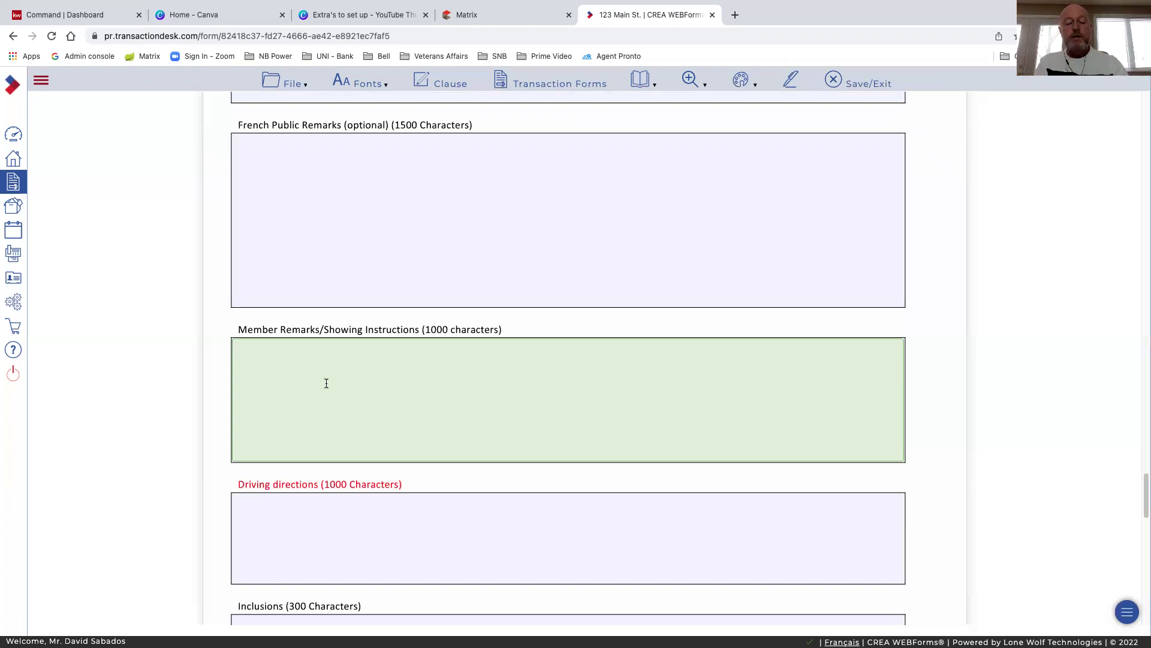
pyautogui.write('M')
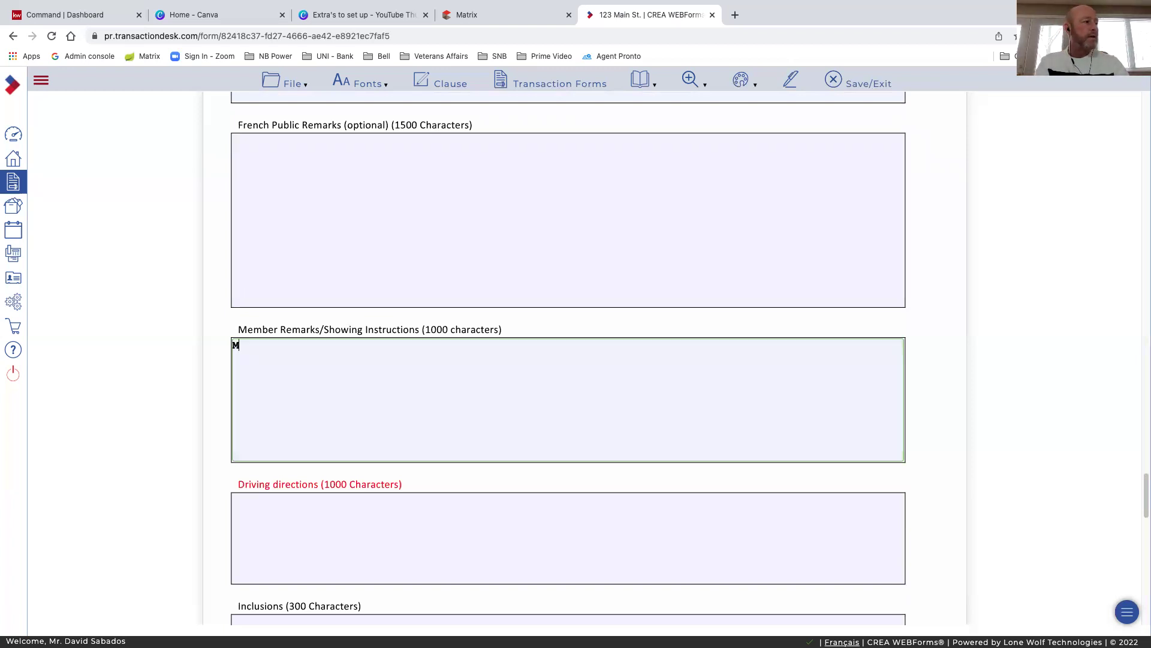
pyautogui.write('ake sure all')
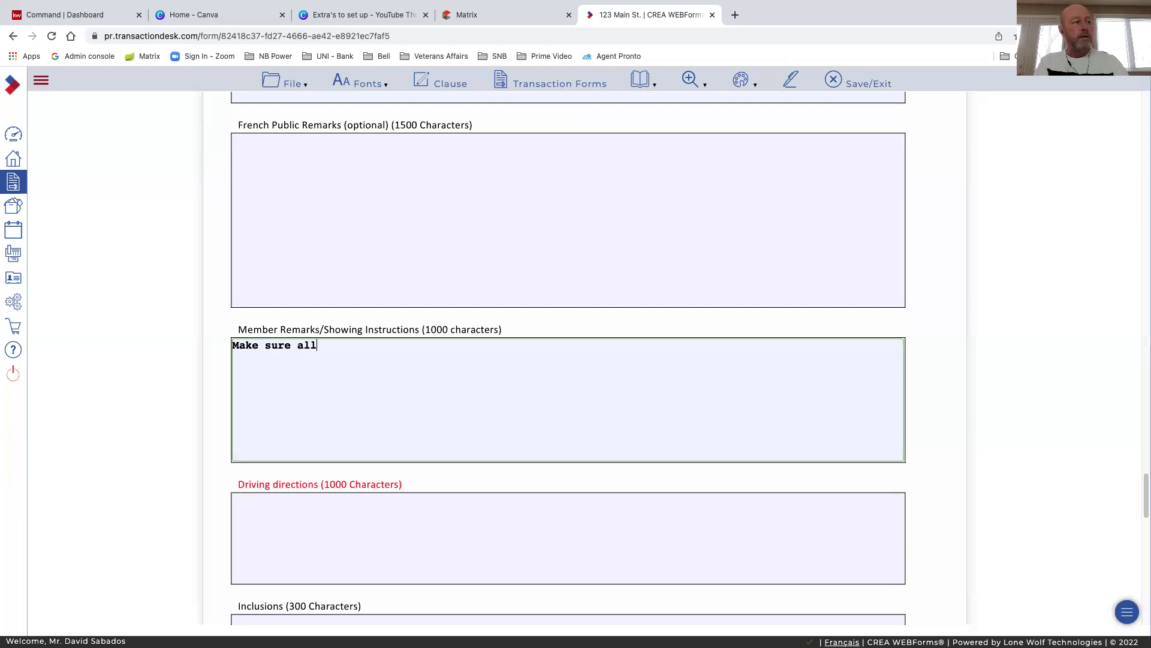
pyautogui.write(' C')
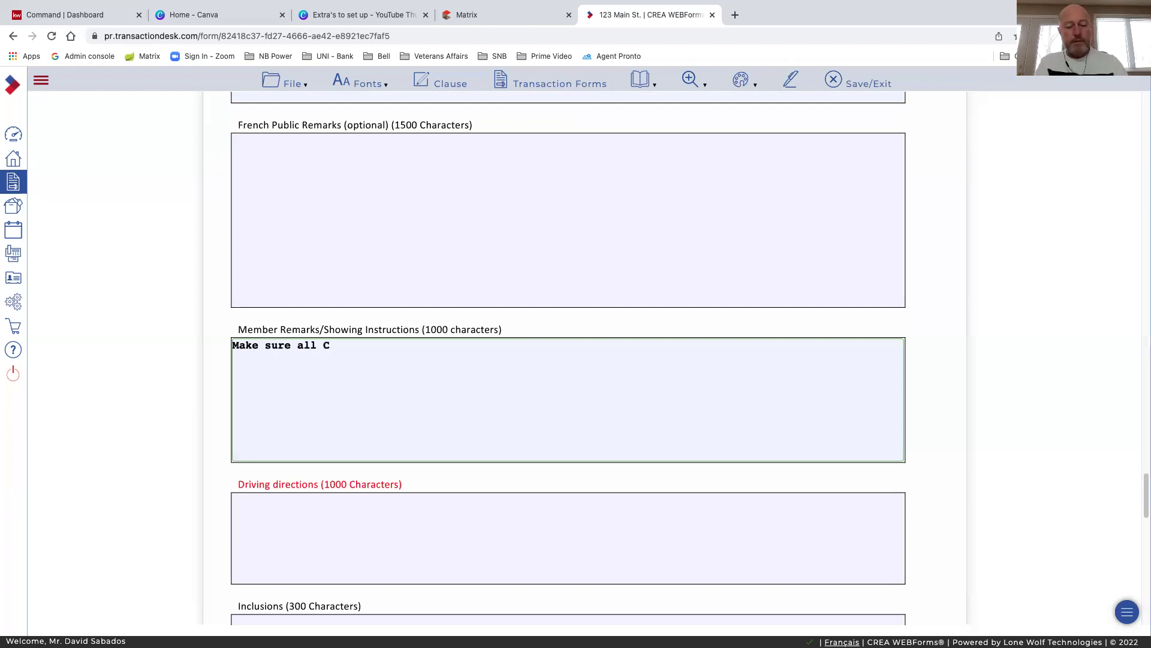
pyautogui.write('OVID')
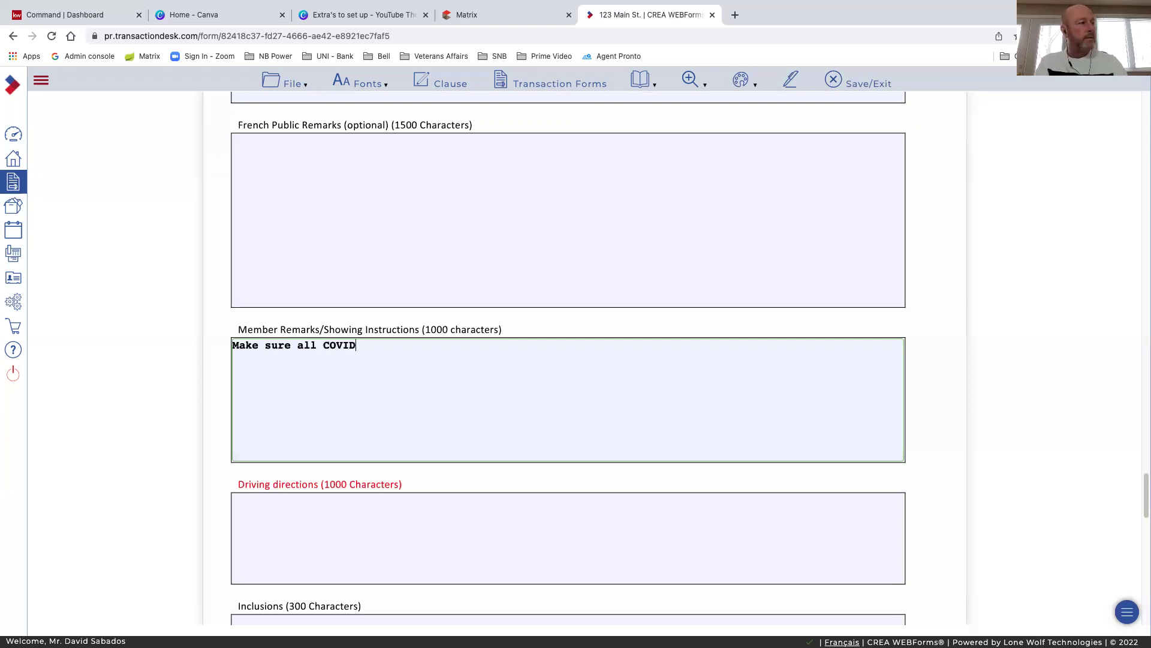
pyautogui.press('Tab')
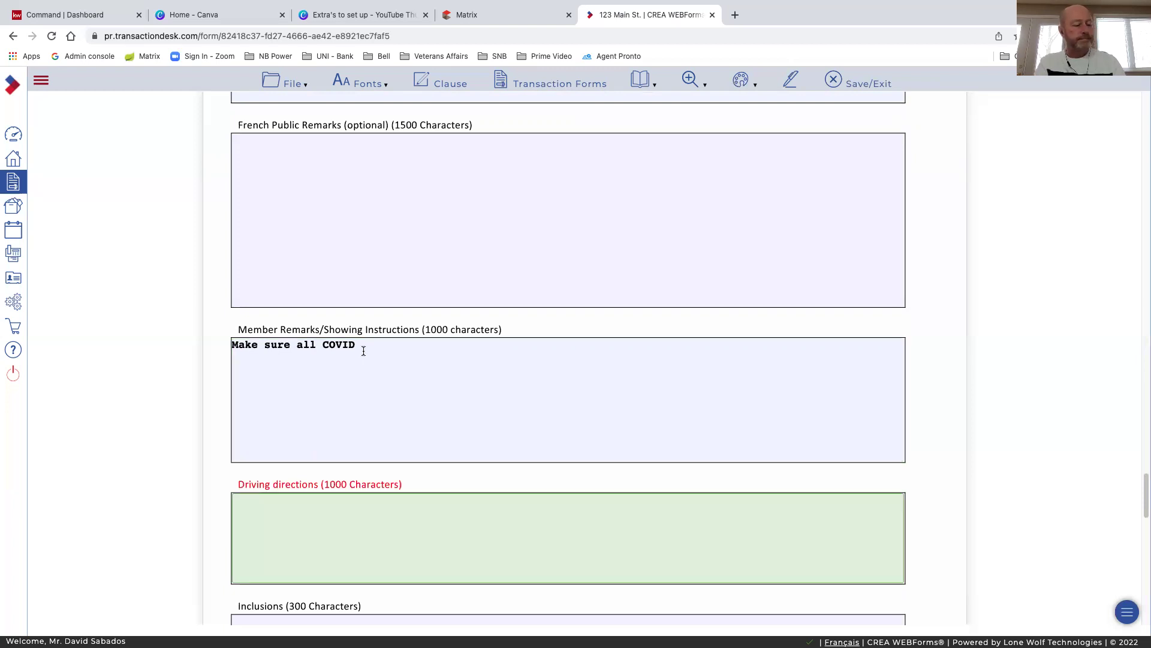
pyautogui.click(363, 351)
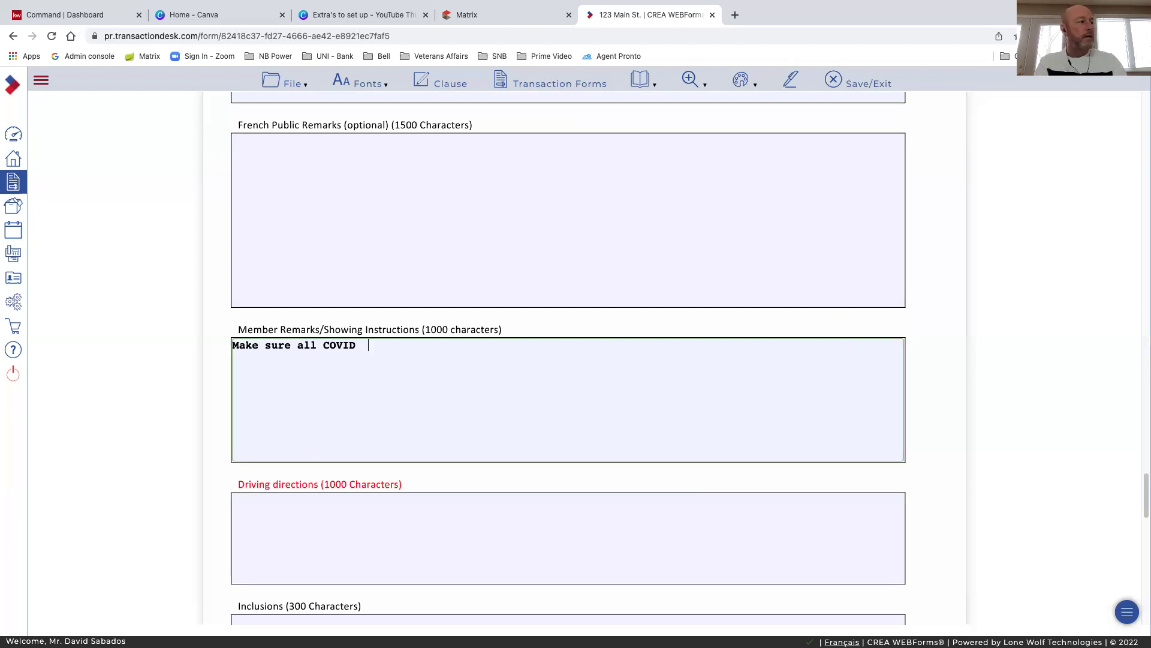
pyautogui.write('pf')
pyautogui.press('BackSpace')
pyautogui.write('rotocals')
pyautogui.rightClick(395, 348)
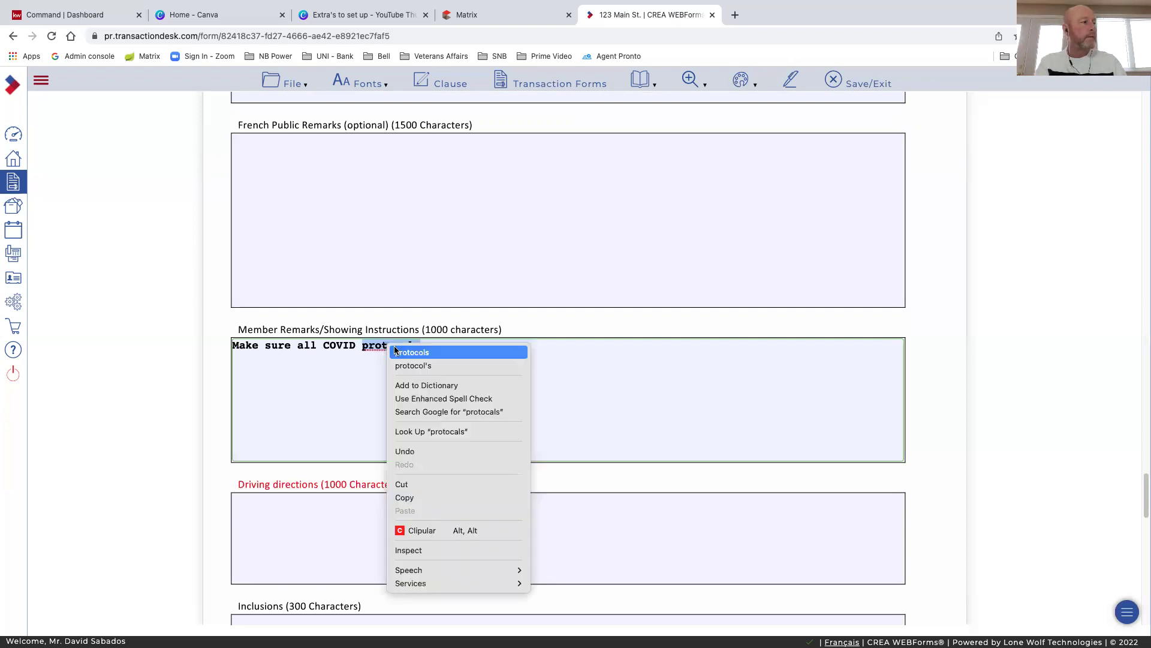
pyautogui.click(431, 349)
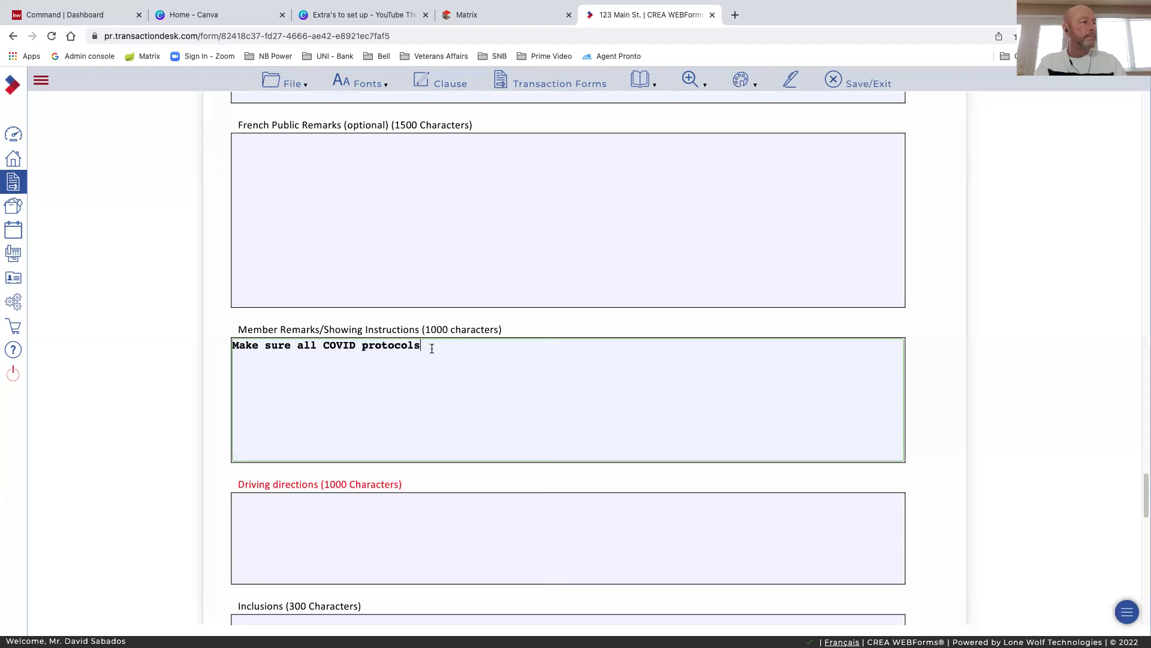
# Finish the note with 'are followed. Keybox is on side of house.'
pyautogui.write('are f')
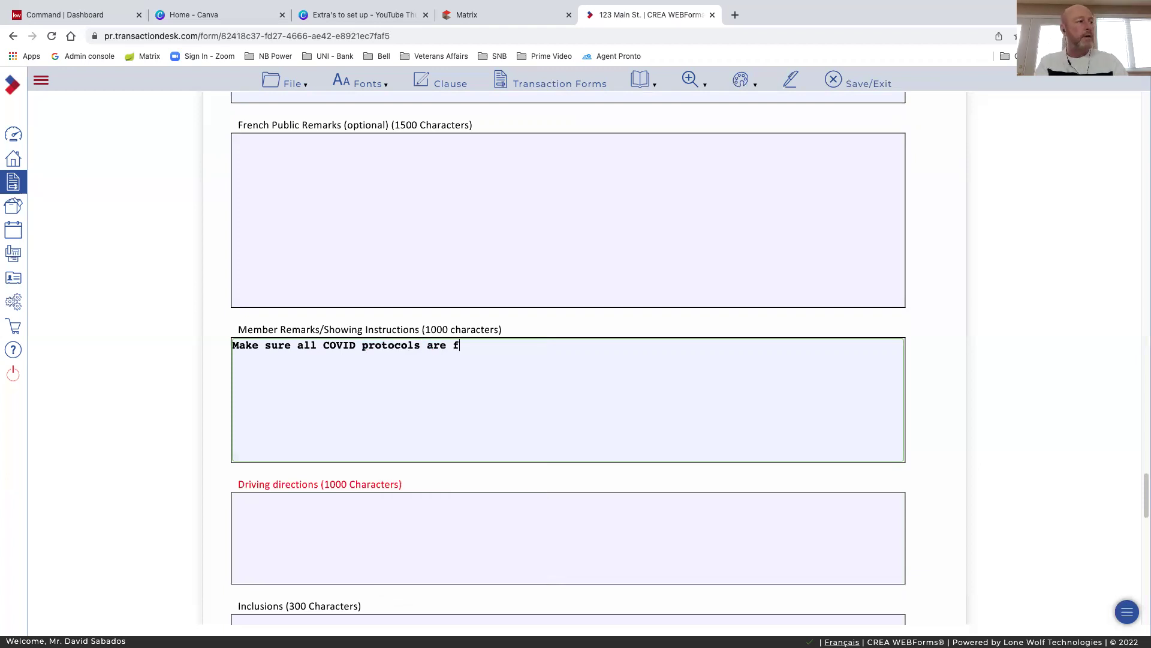
pyautogui.write('olo')
pyautogui.press('BackSpace')
pyautogui.write('lowed. ')
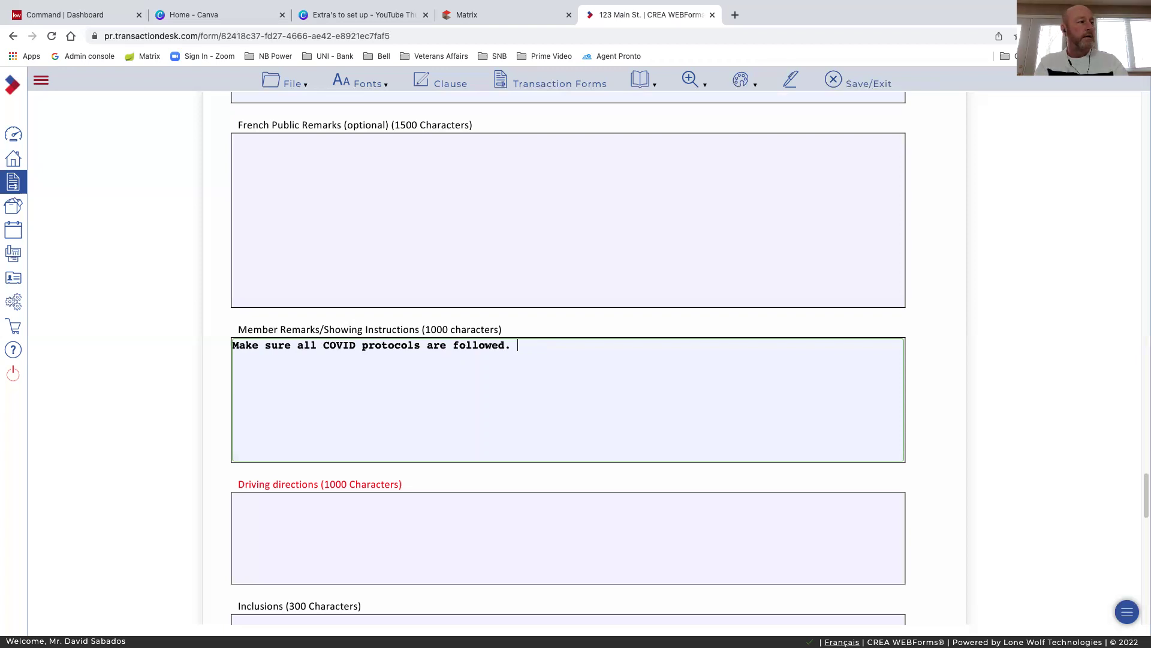
pyautogui.write('Keybox is ')
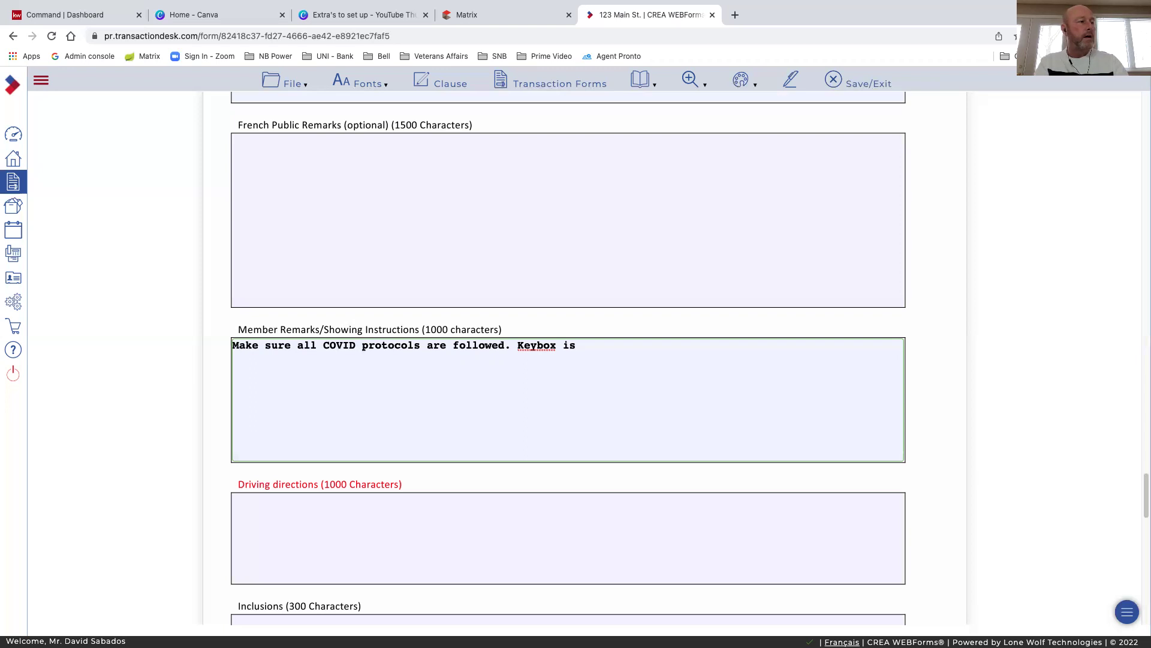
pyautogui.write('on si')
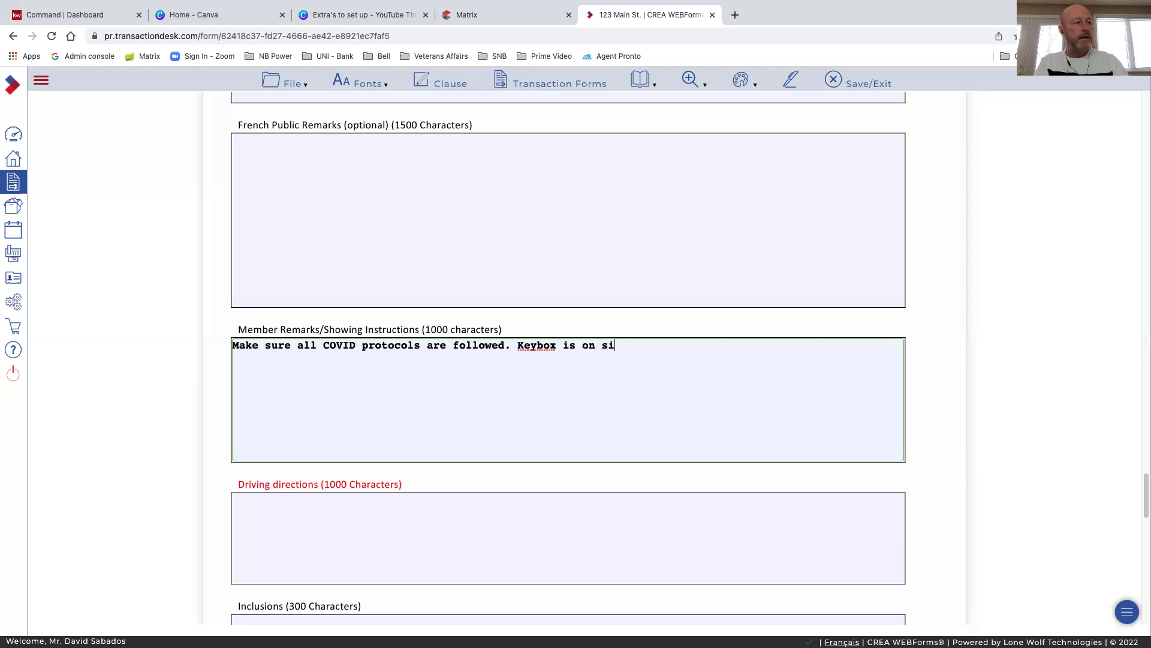
pyautogui.write('de of house')
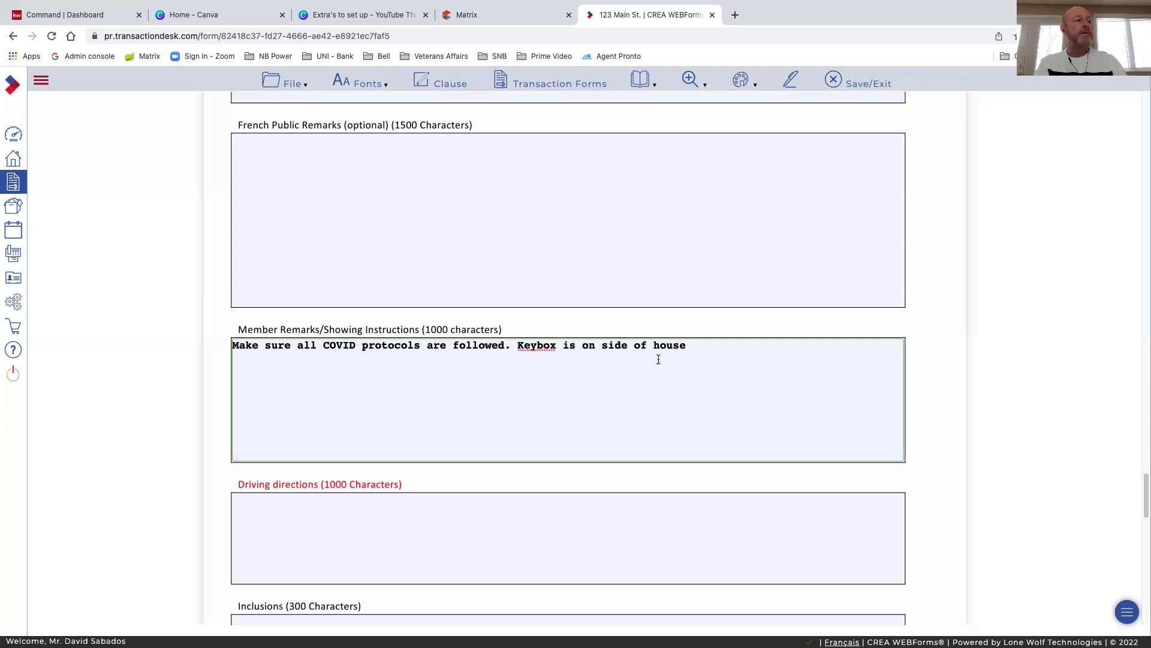
pyautogui.write('.')
# Enter placeholder text in the Driving directions field
pyautogui.scroll(-2, 555, 401)
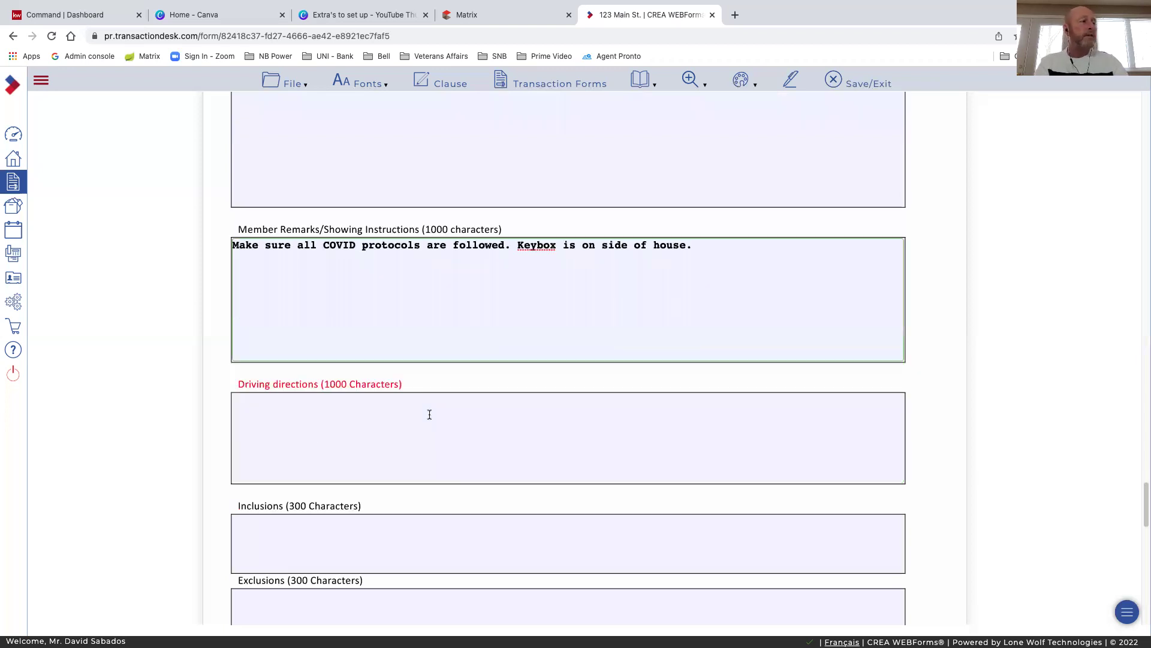
pyautogui.click(289, 408)
pyautogui.write('Ta')
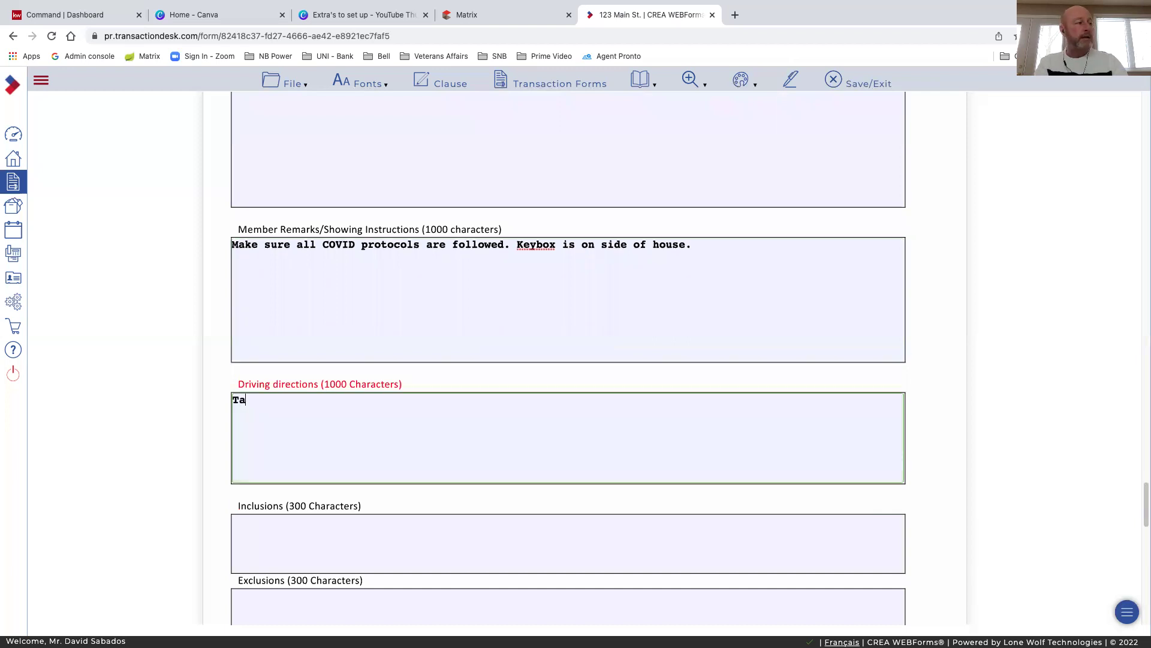
pyautogui.write('ke bla')
pyautogui.write('h ab')
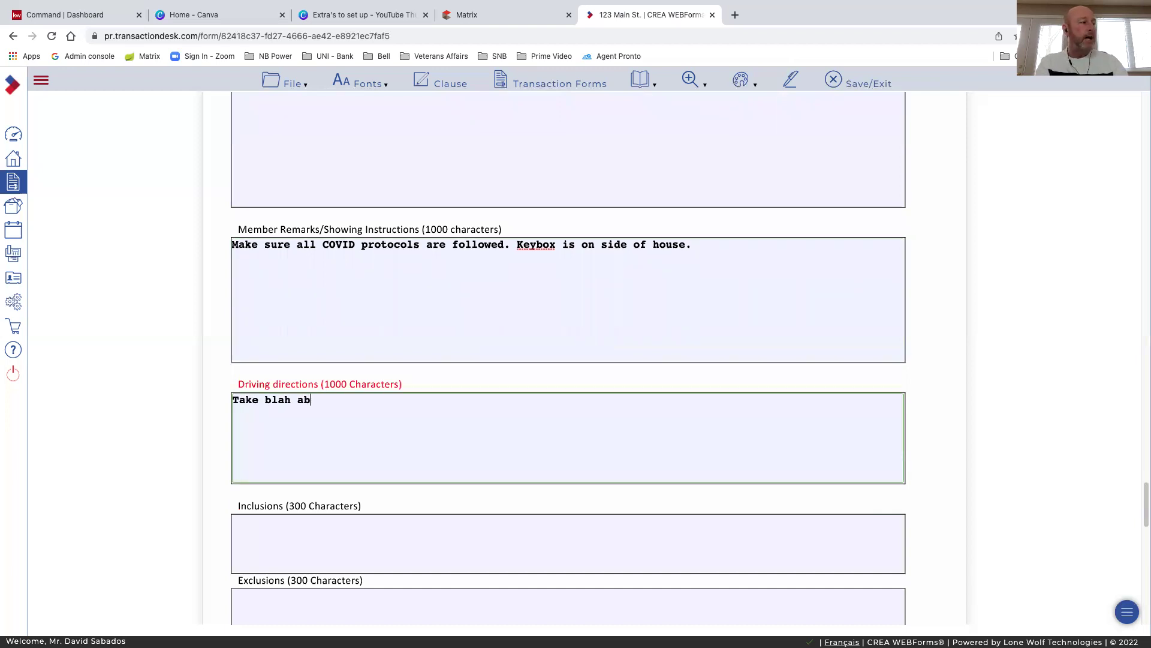
pyautogui.write('bbhhaalll')
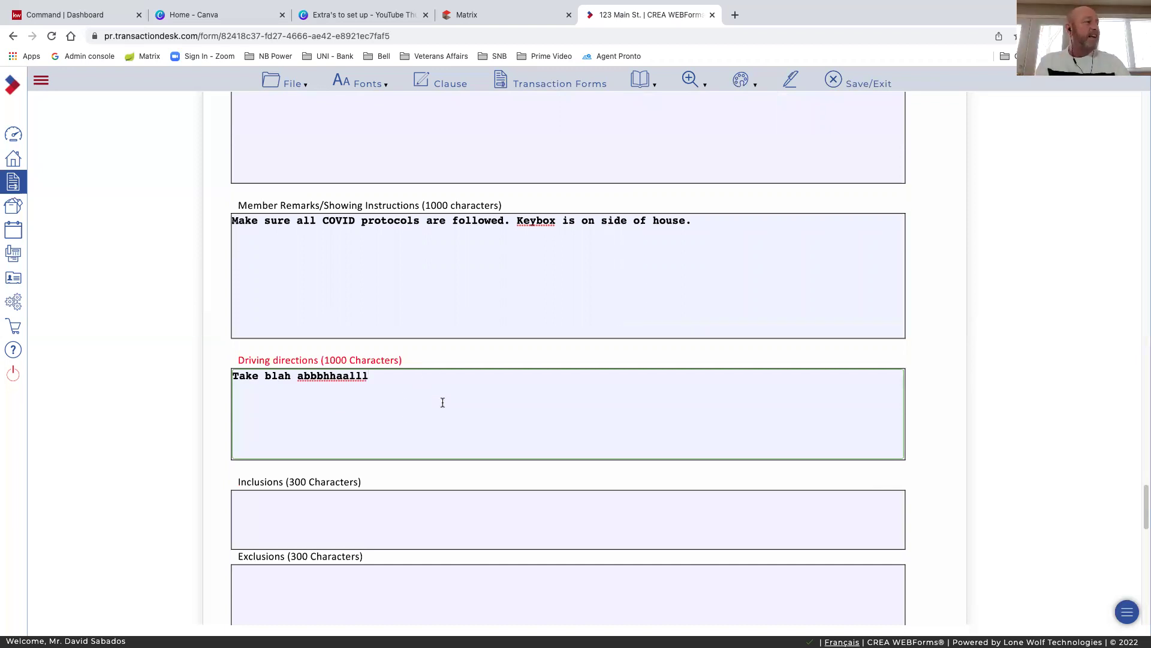
# List 'Fridge, Stove, Washer, Dryer' as the property's inclusions
pyautogui.scroll(-3, 330, 404)
pyautogui.click(330, 404)
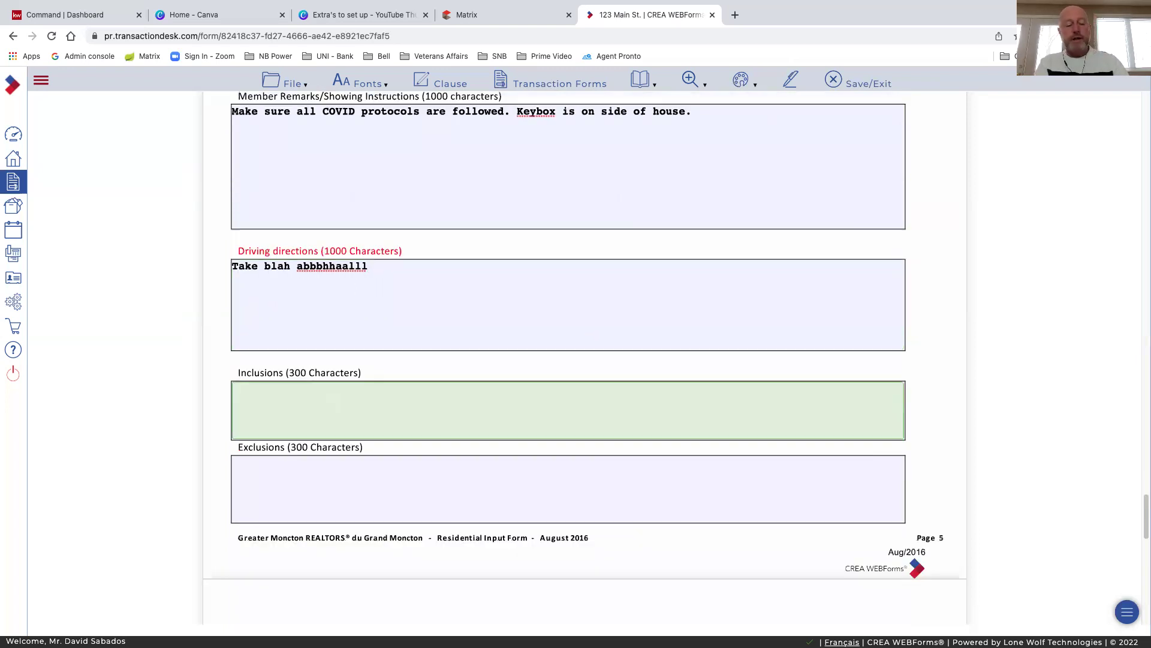
pyautogui.write('Fridge, S')
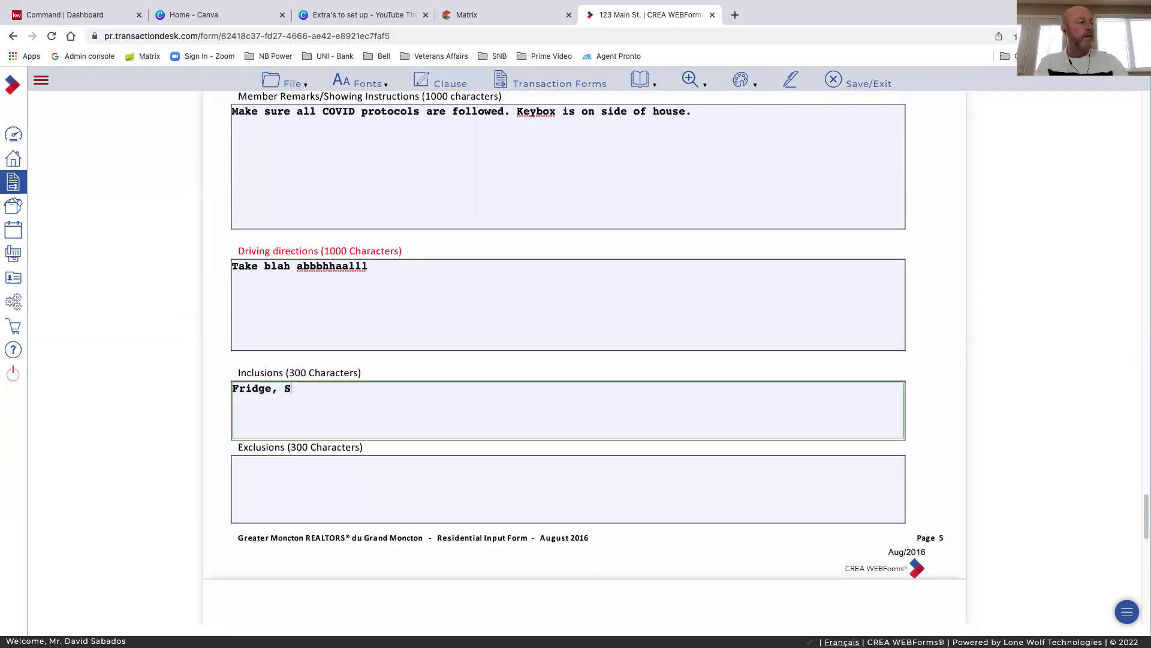
pyautogui.write('tove, Washer, Dryer')
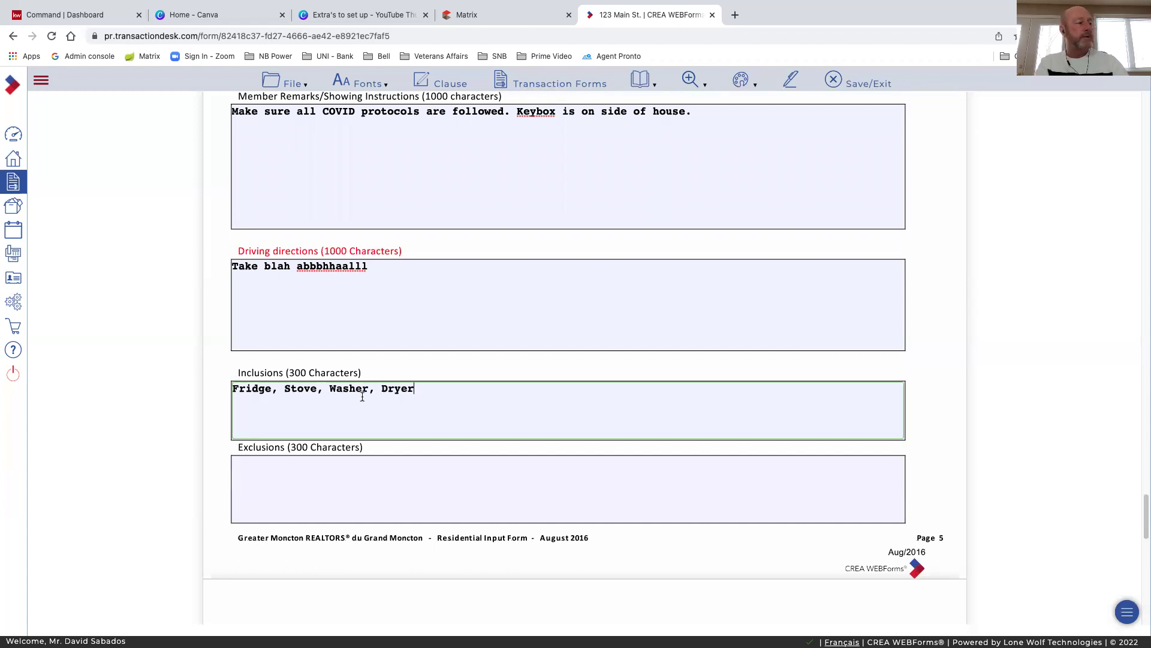
pyautogui.click(307, 479)
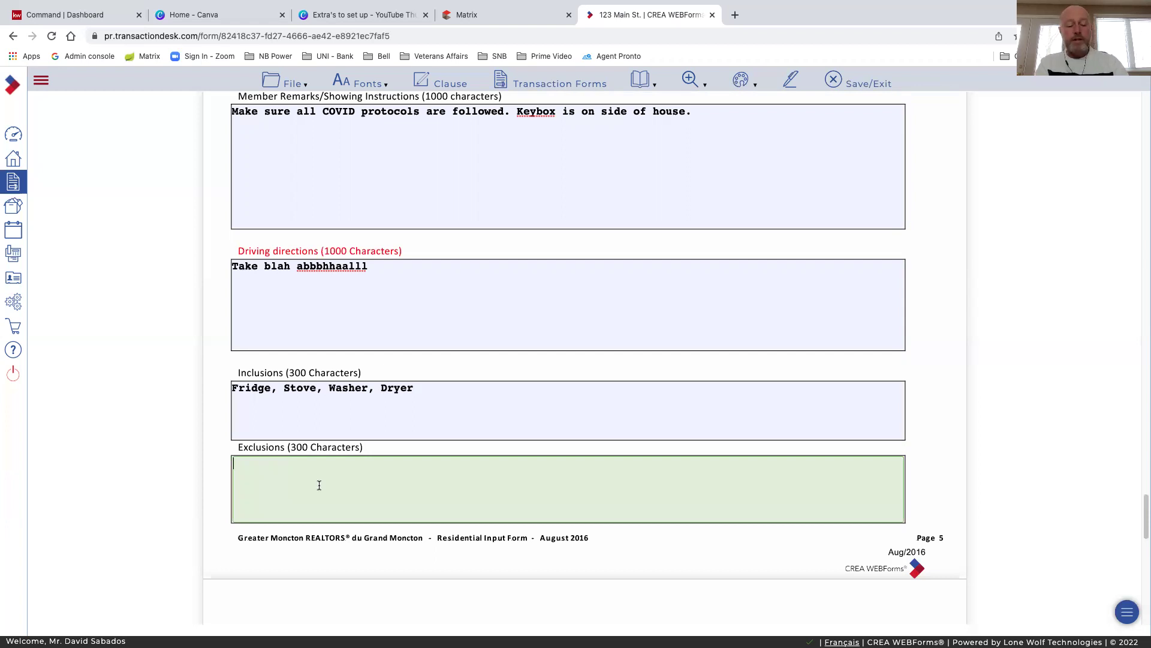
# Enter the exclusion 'China cabinet in dining belongs to owner and is an antique', correcting 'anitque'
pyautogui.write('China c')
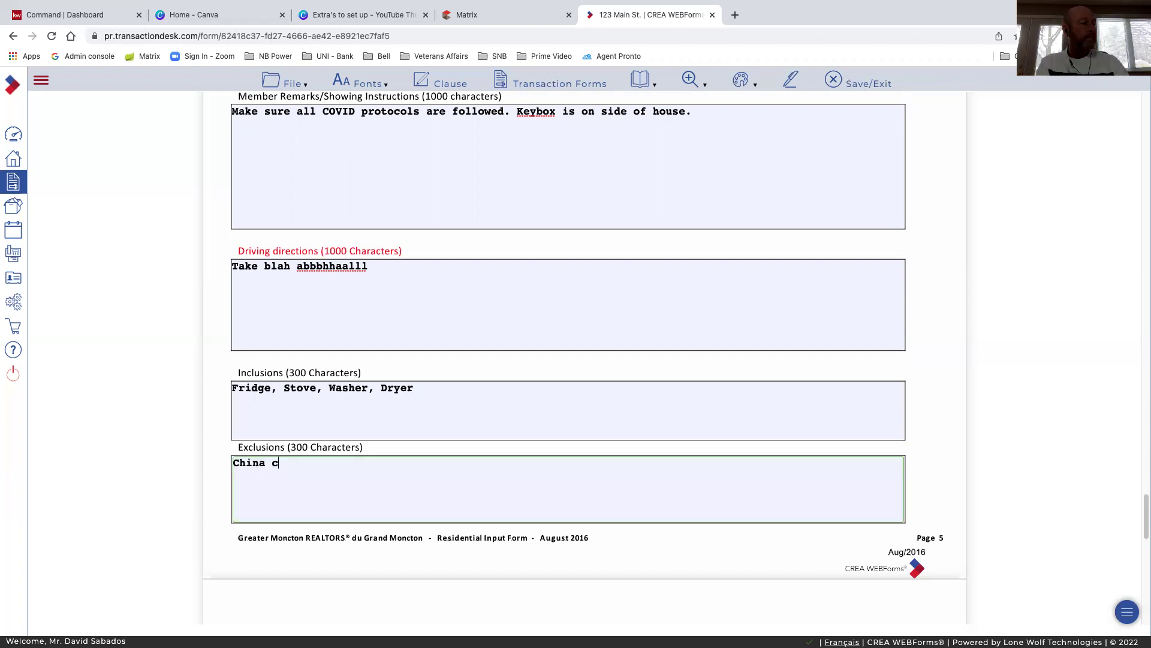
pyautogui.write('abinet in ')
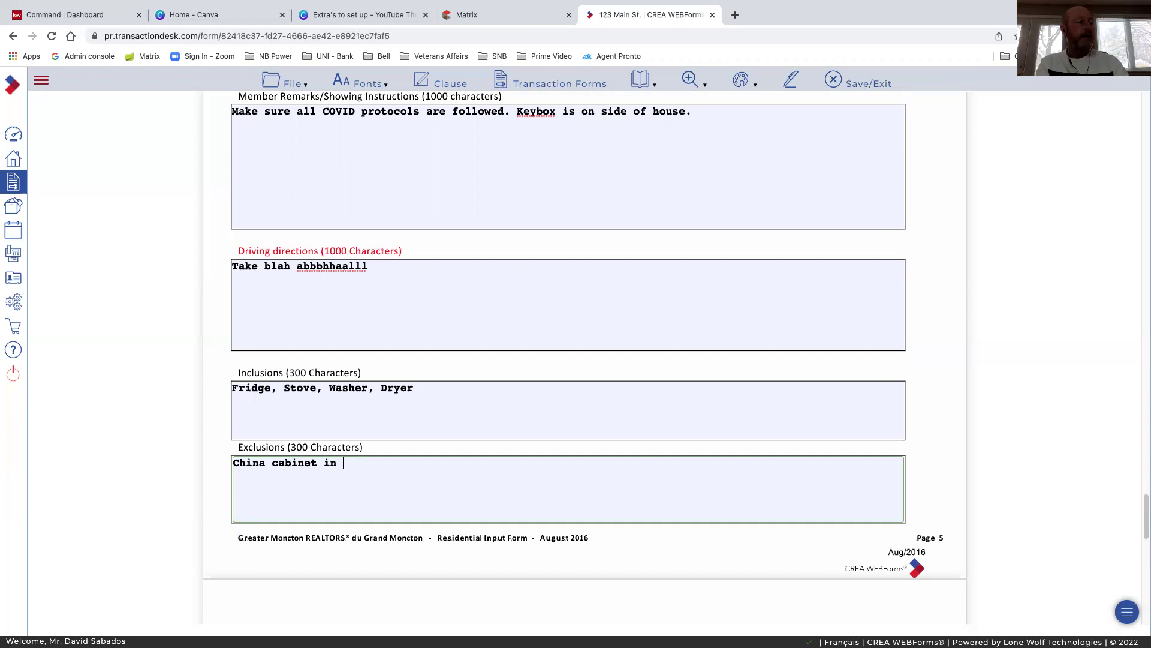
pyautogui.write('dining bel')
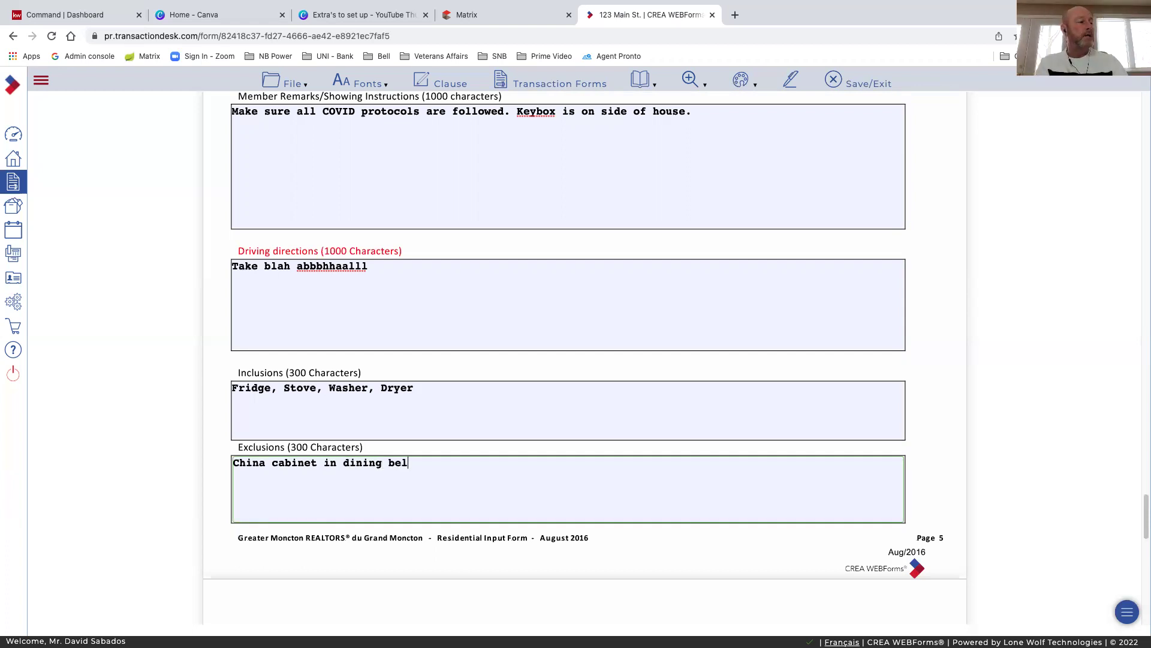
pyautogui.write('ongs to woner and is a')
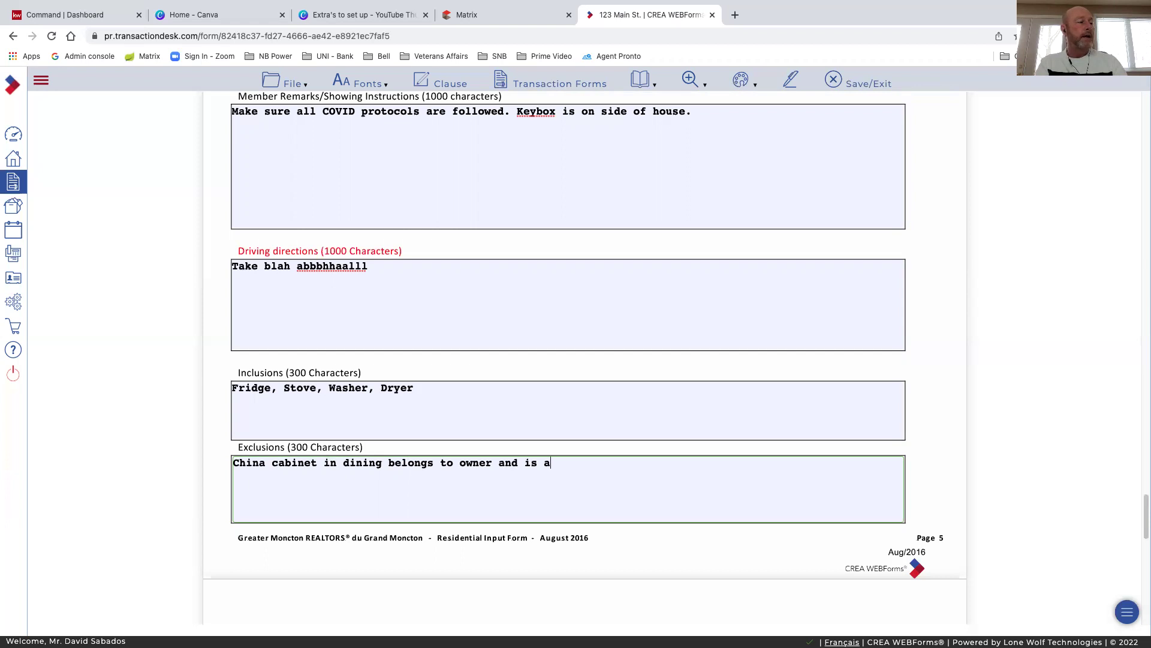
pyautogui.write('n anitque')
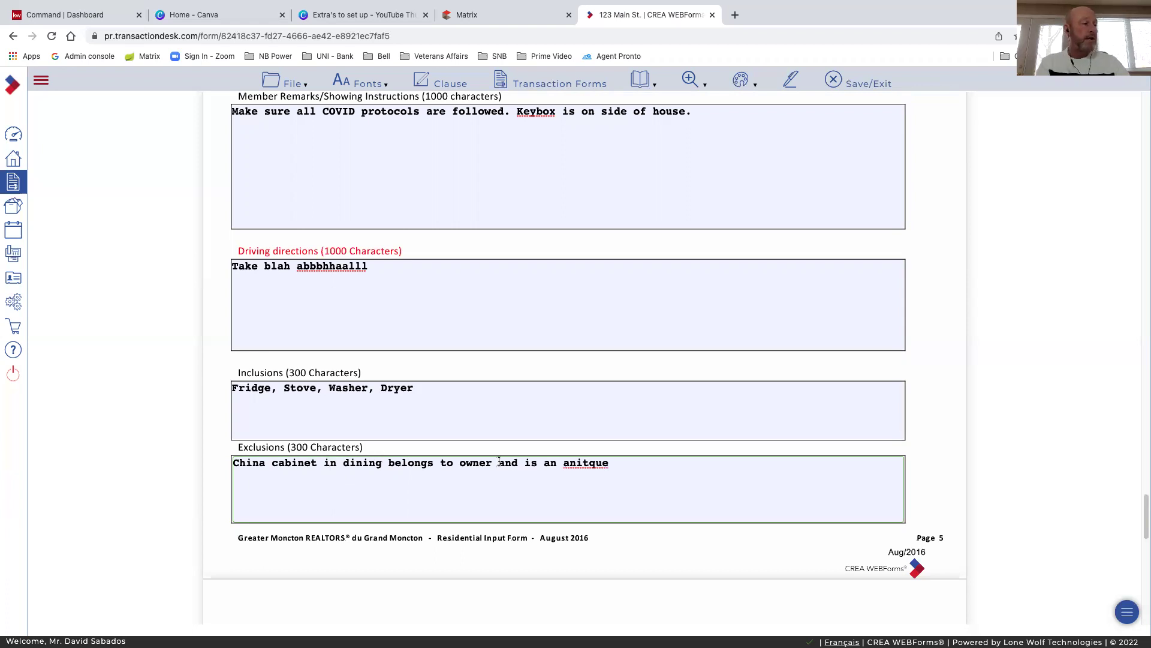
pyautogui.rightClick(590, 467)
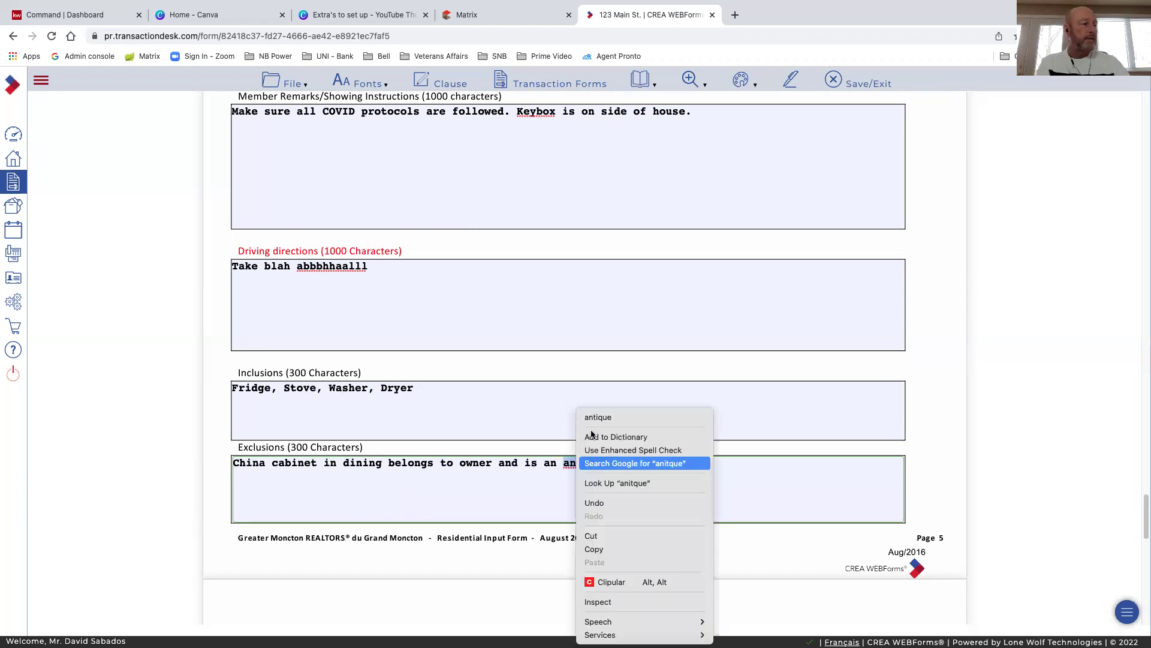
pyautogui.click(598, 417)
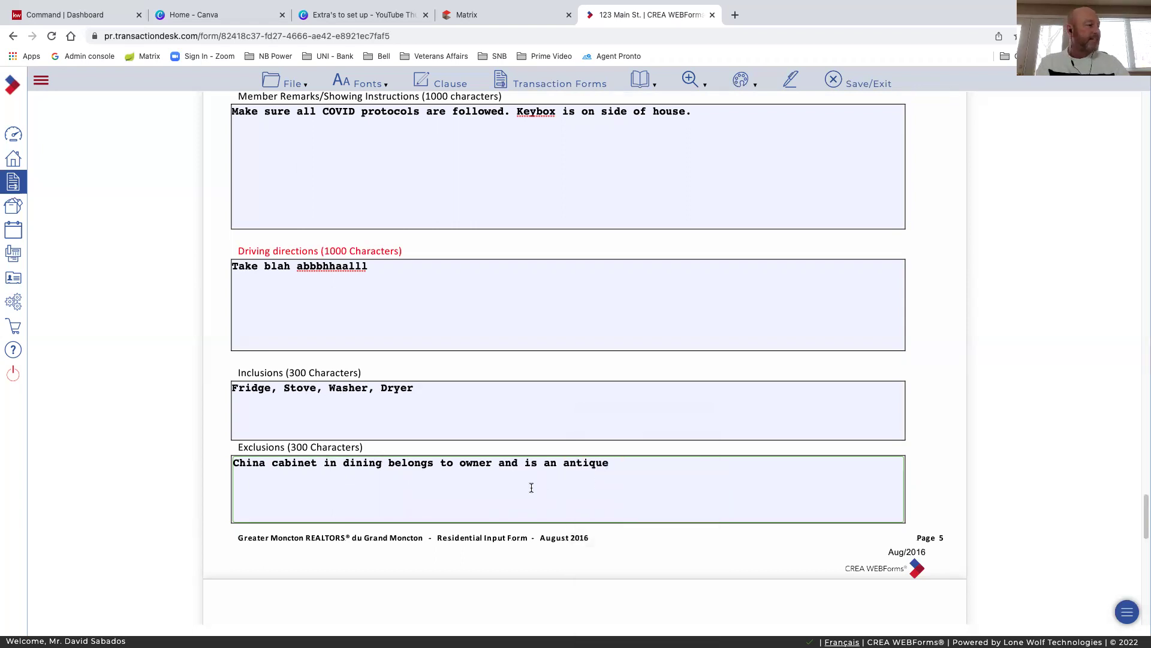
# Tick Imperial (ft | in) for the Additional Room Info measurements
pyautogui.scroll(-5, 531, 490)
pyautogui.scroll(-5, 530, 490)
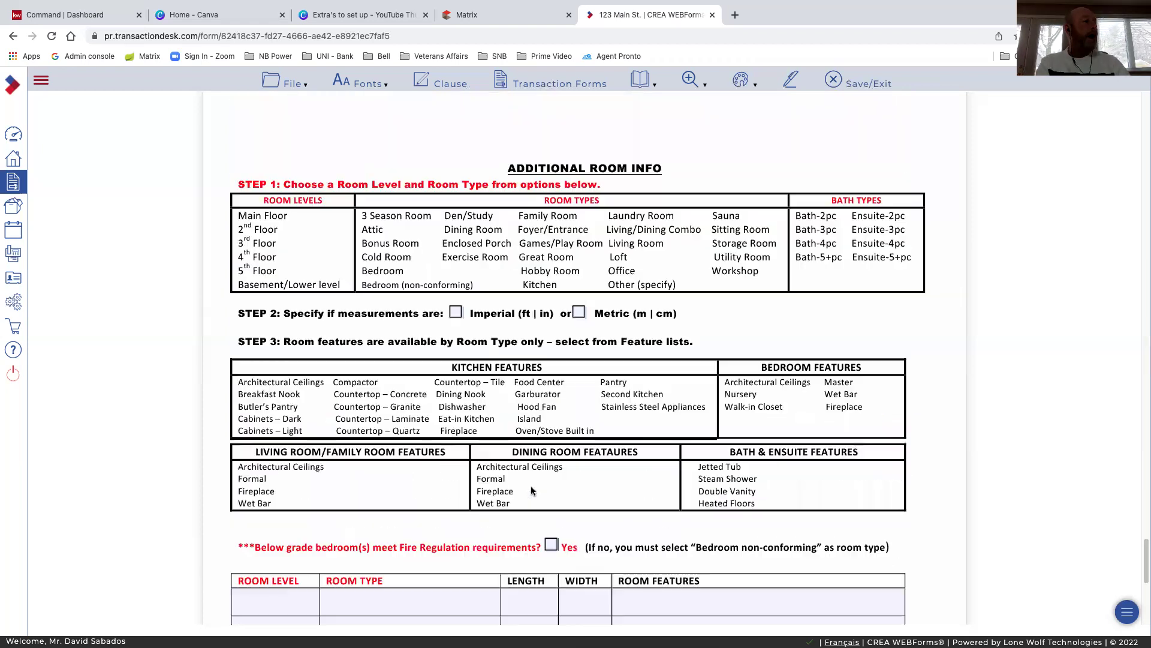
pyautogui.scroll(-1, 531, 491)
pyautogui.scroll(-5, 298, 490)
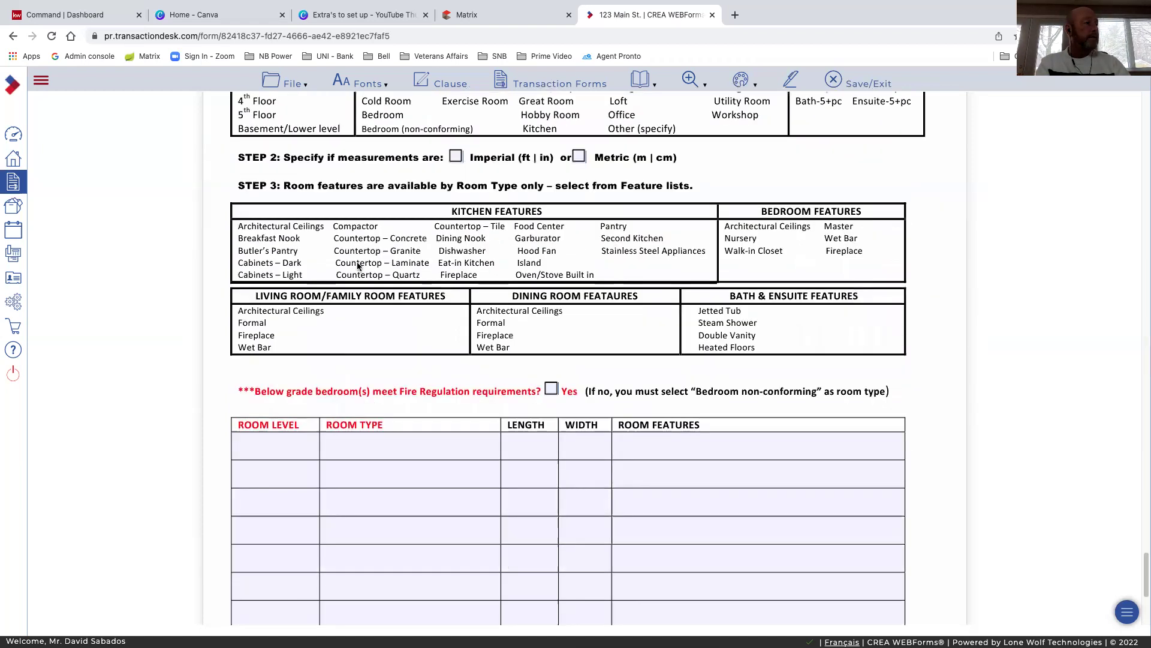
pyautogui.scroll(3, 359, 266)
pyautogui.scroll(1, 444, 270)
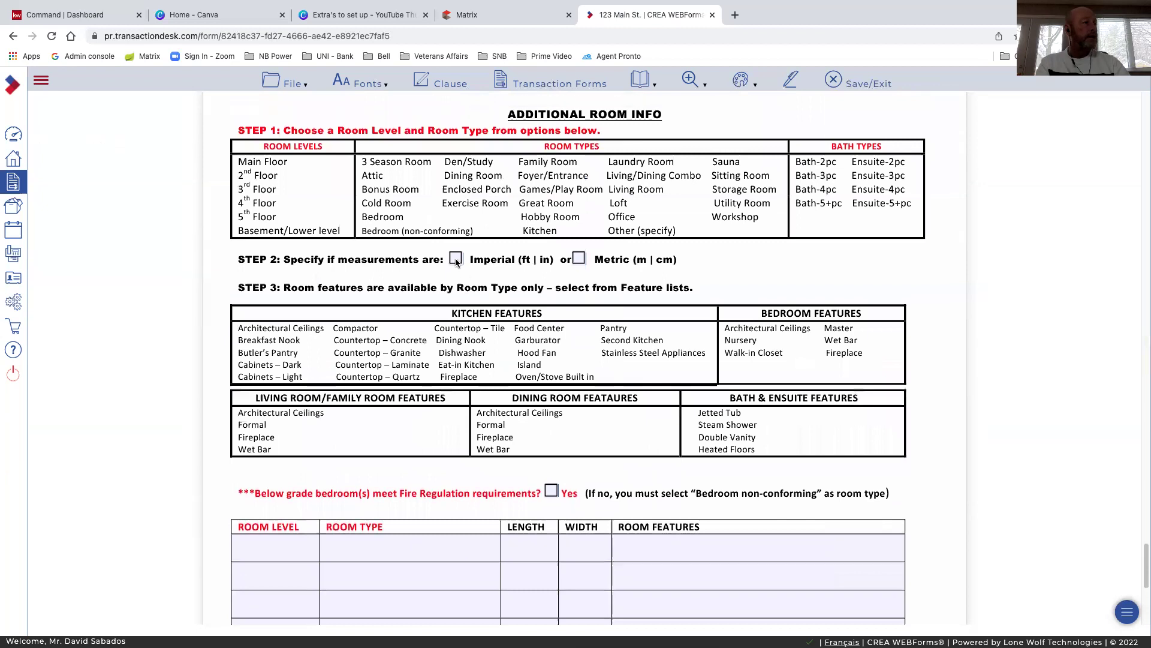
pyautogui.click(456, 259)
pyautogui.scroll(-5, 295, 334)
# Add a first room row: Basement level, Family Room
pyautogui.click(295, 334)
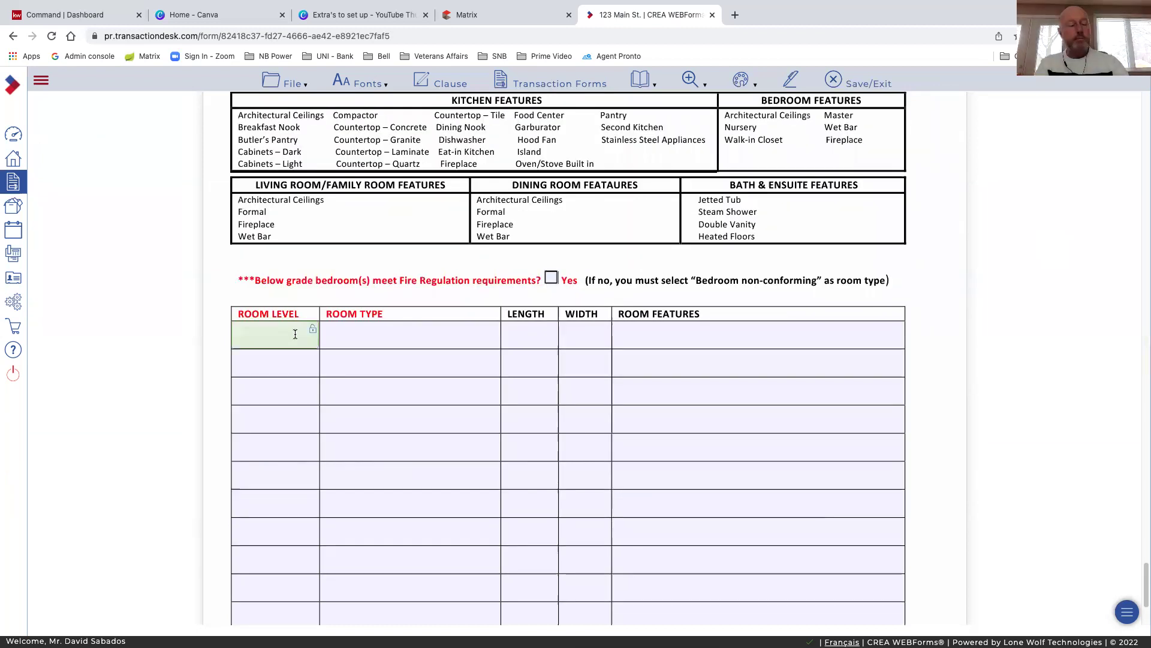
pyautogui.write('Basement')
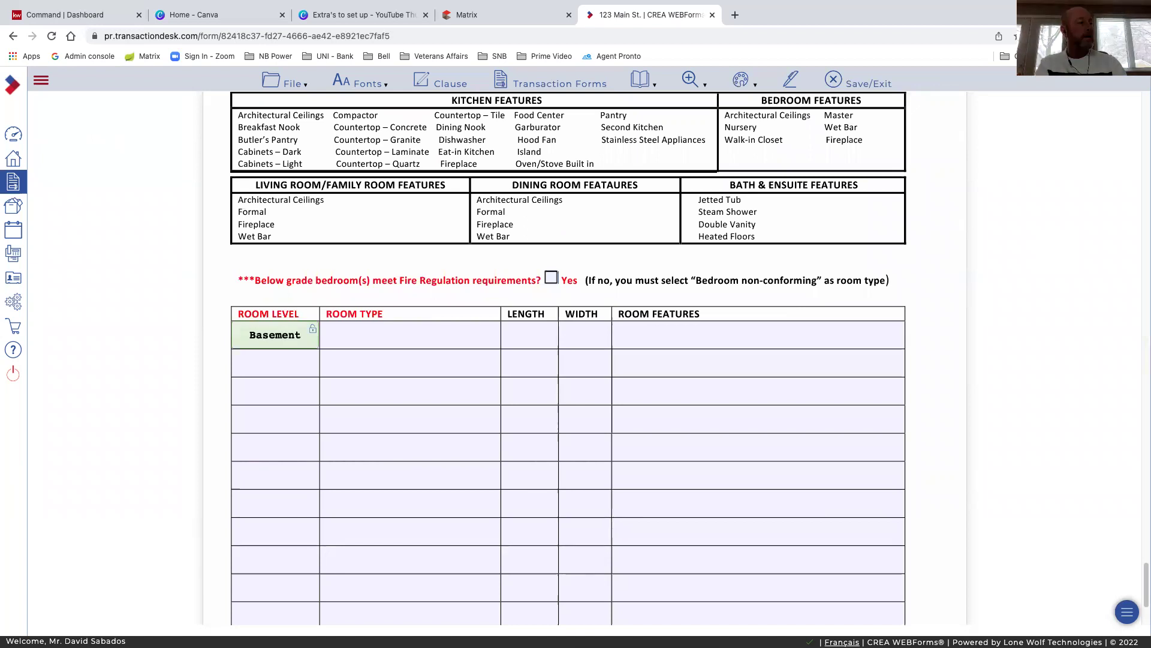
pyautogui.press('Tab')
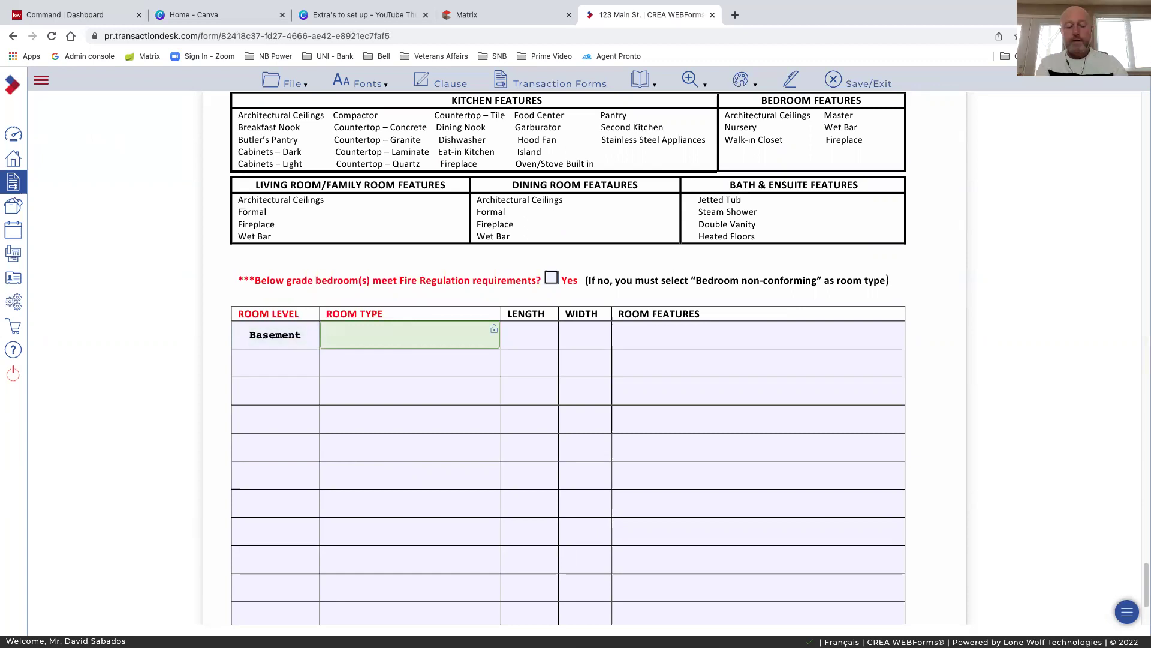
pyautogui.write('Family')
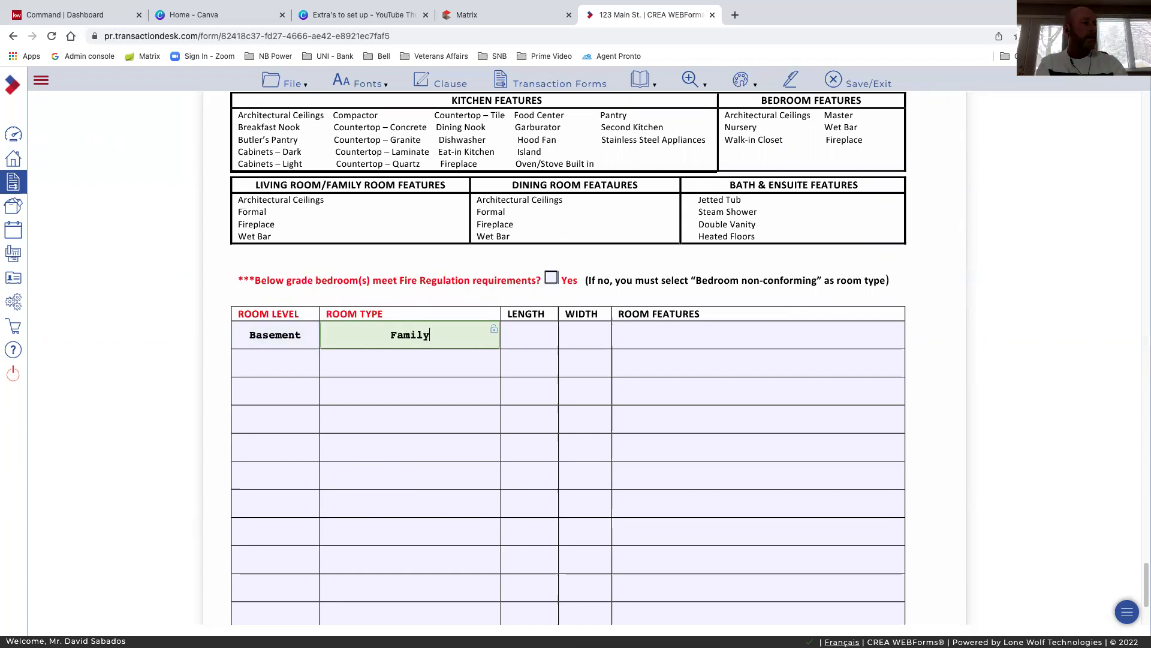
pyautogui.write(' Room')
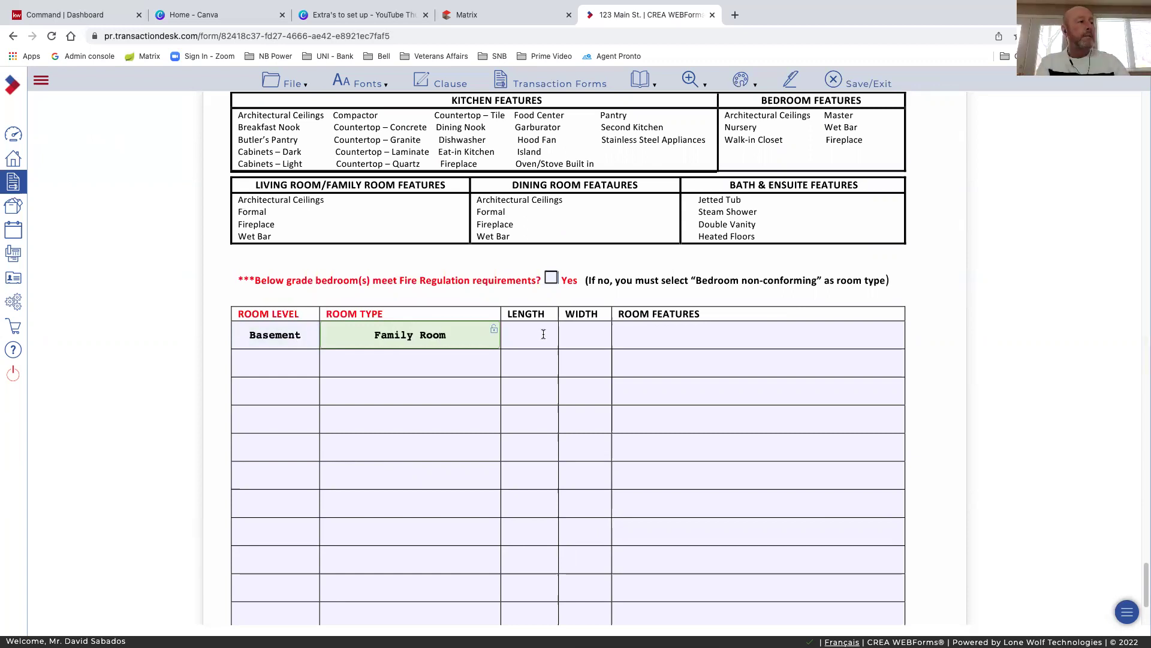
pyautogui.click(583, 334)
pyautogui.click(630, 337)
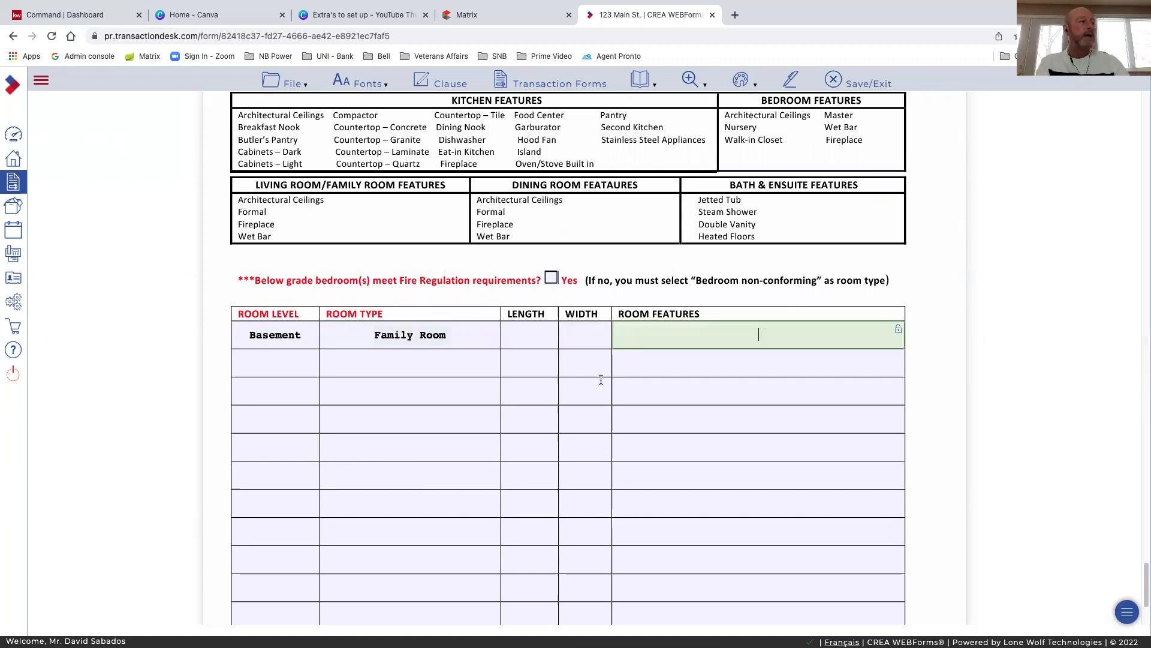
# Add a second room row with level Basement and room type Bathroom
pyautogui.click(276, 363)
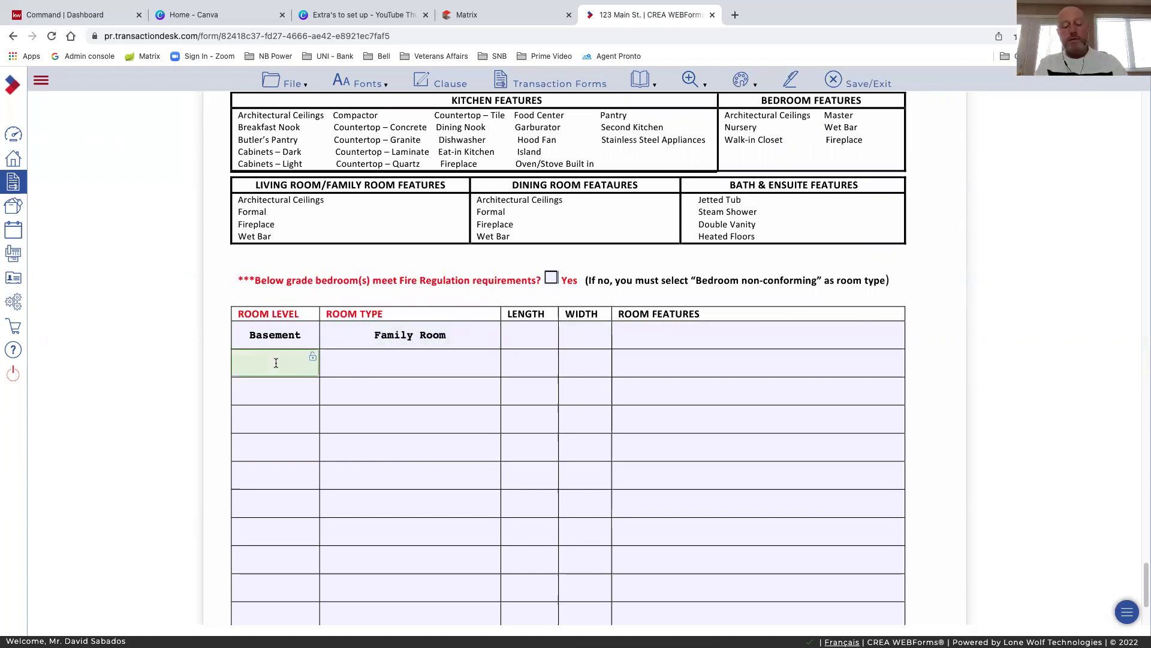
pyautogui.write('Bathro')
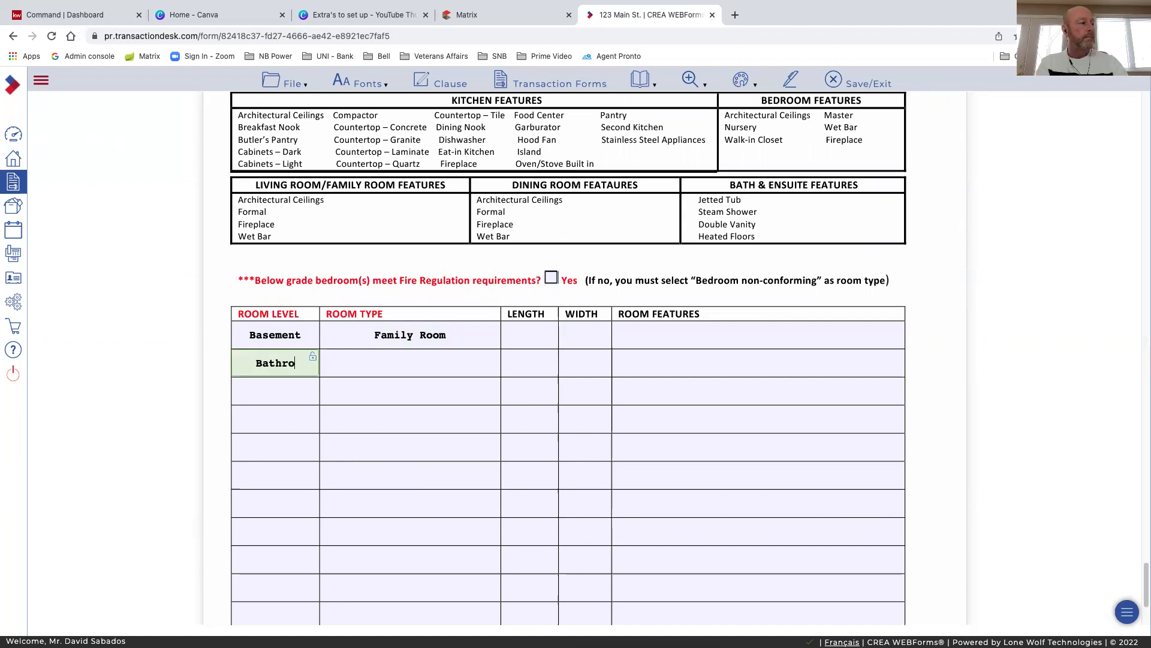
pyautogui.write('om')
pyautogui.press('Tab')
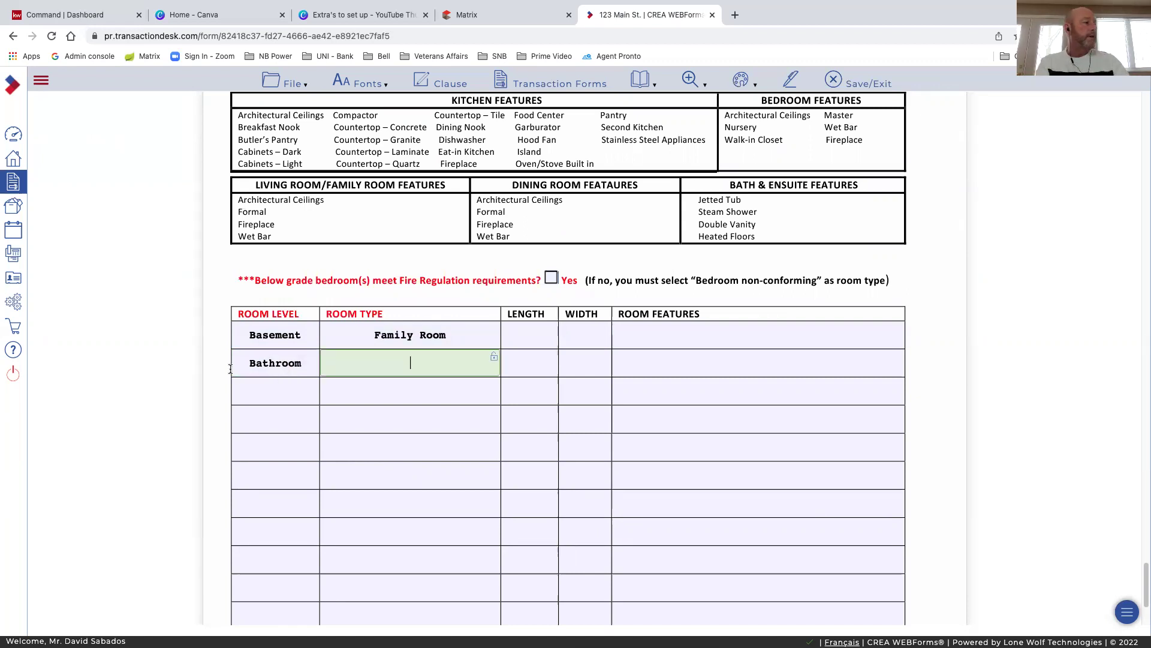
pyautogui.click(292, 364)
pyautogui.doubleClick(307, 366)
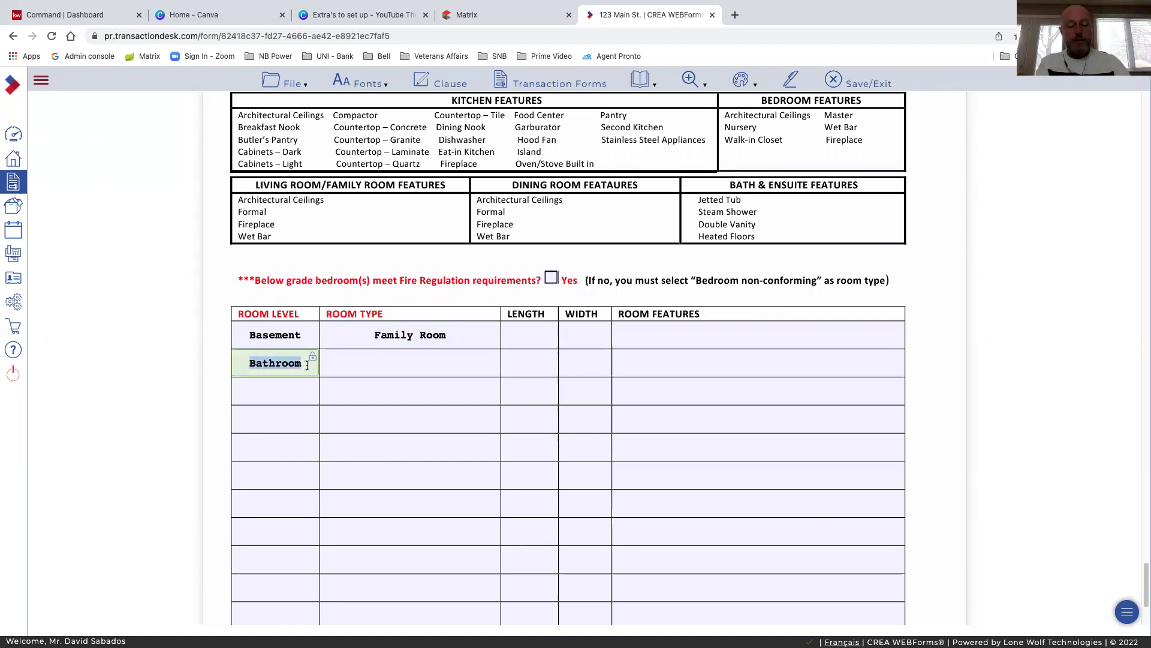
pyautogui.write('Basement')
pyautogui.press('Tab')
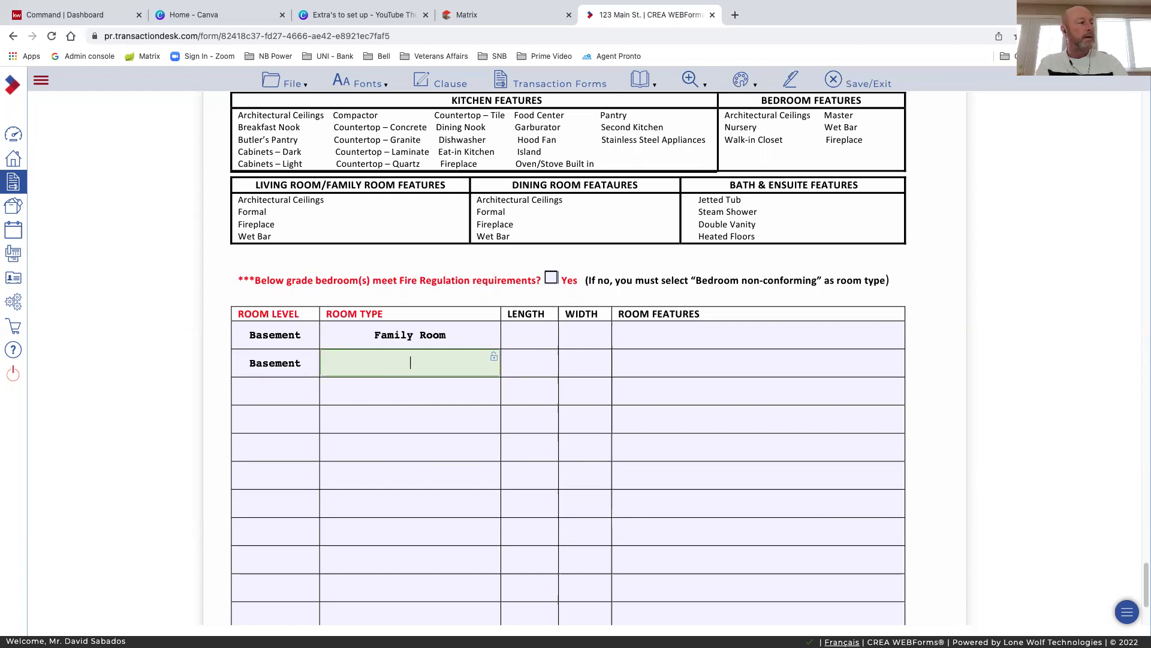
pyautogui.write('Bathroom')
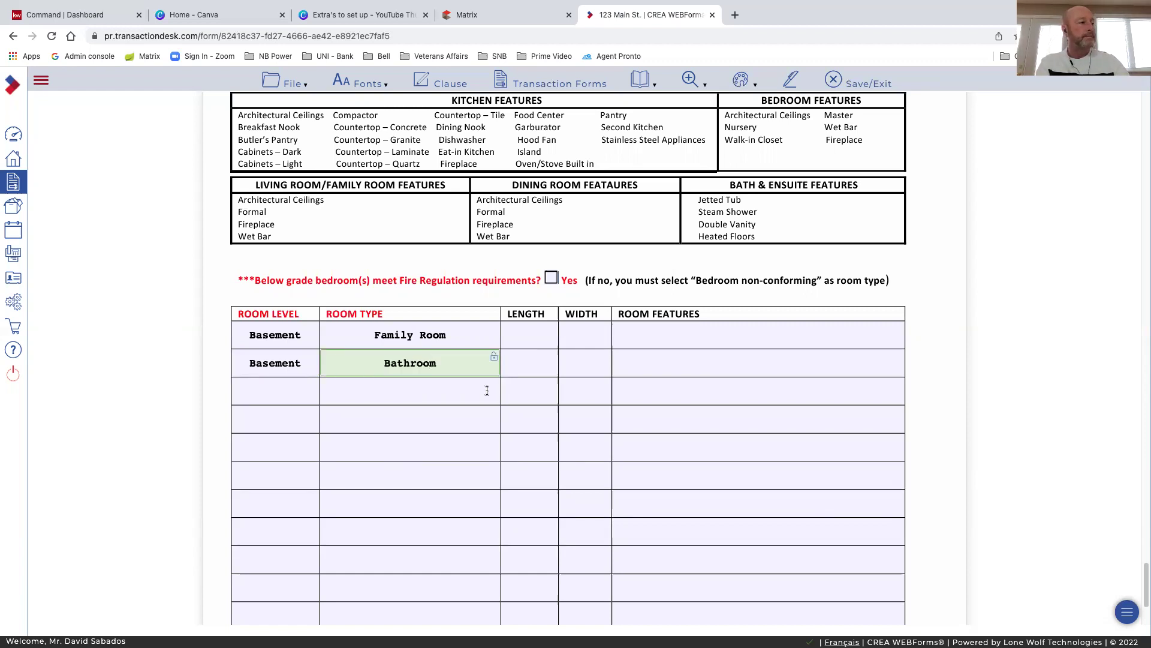
pyautogui.click(529, 367)
pyautogui.click(579, 367)
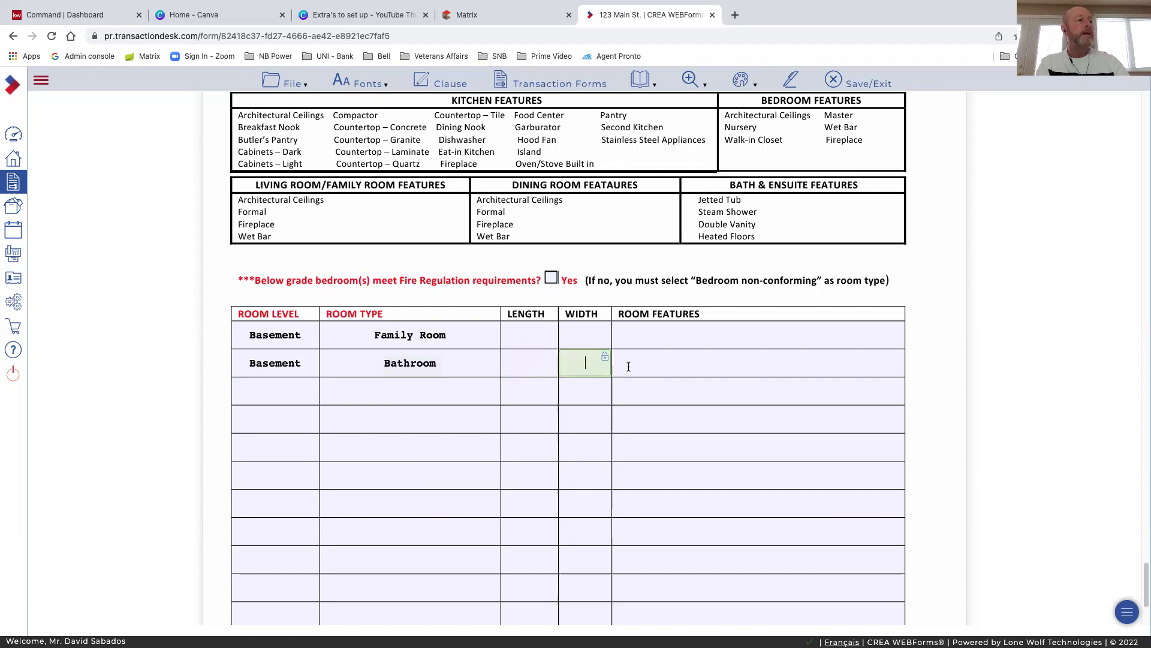
pyautogui.click(628, 366)
# Enter the bathroom's features, ending at 2 Piece after trying 4 and 3 Piece
pyautogui.write('4')
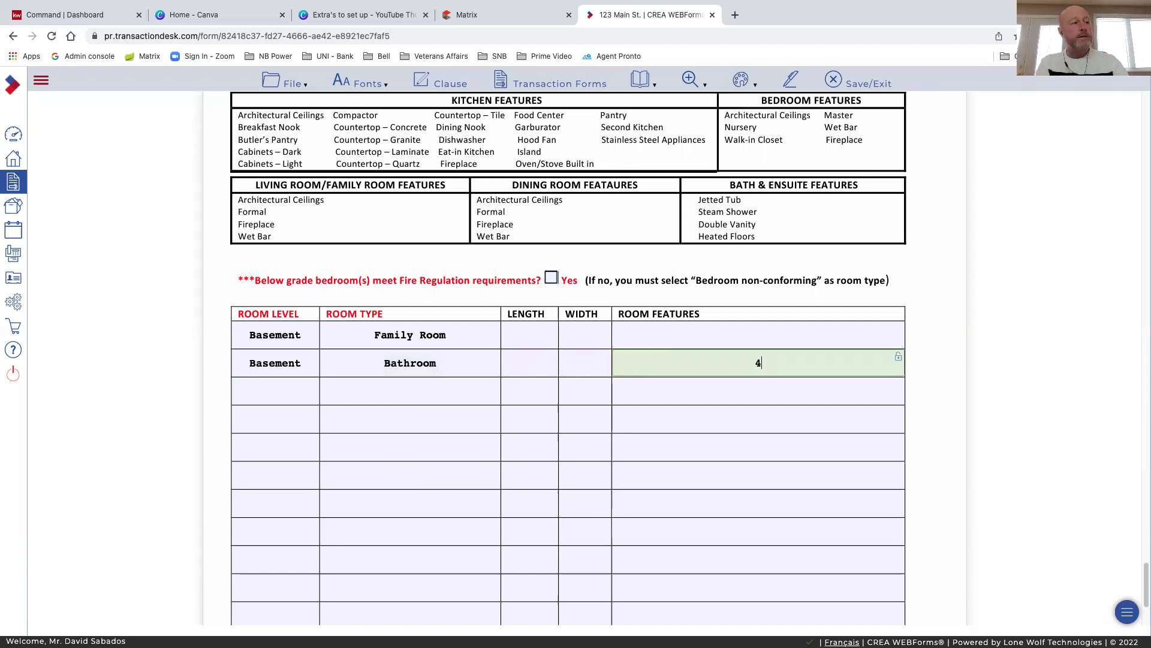
pyautogui.write(' Pi')
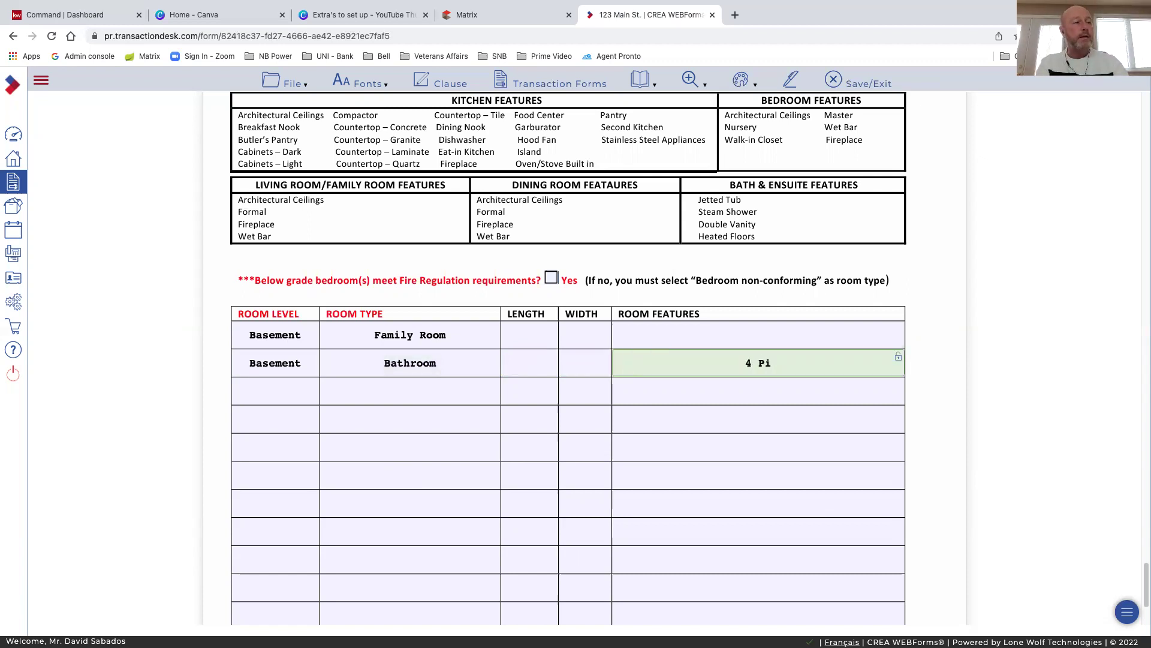
pyautogui.write('ece')
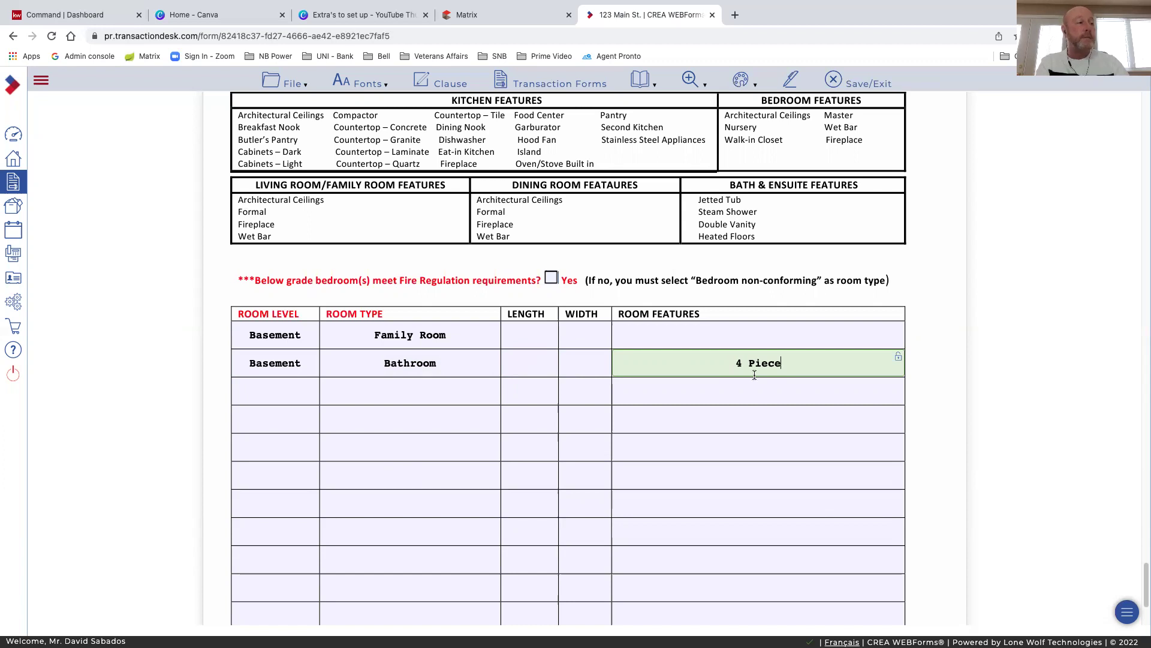
pyautogui.click(740, 364)
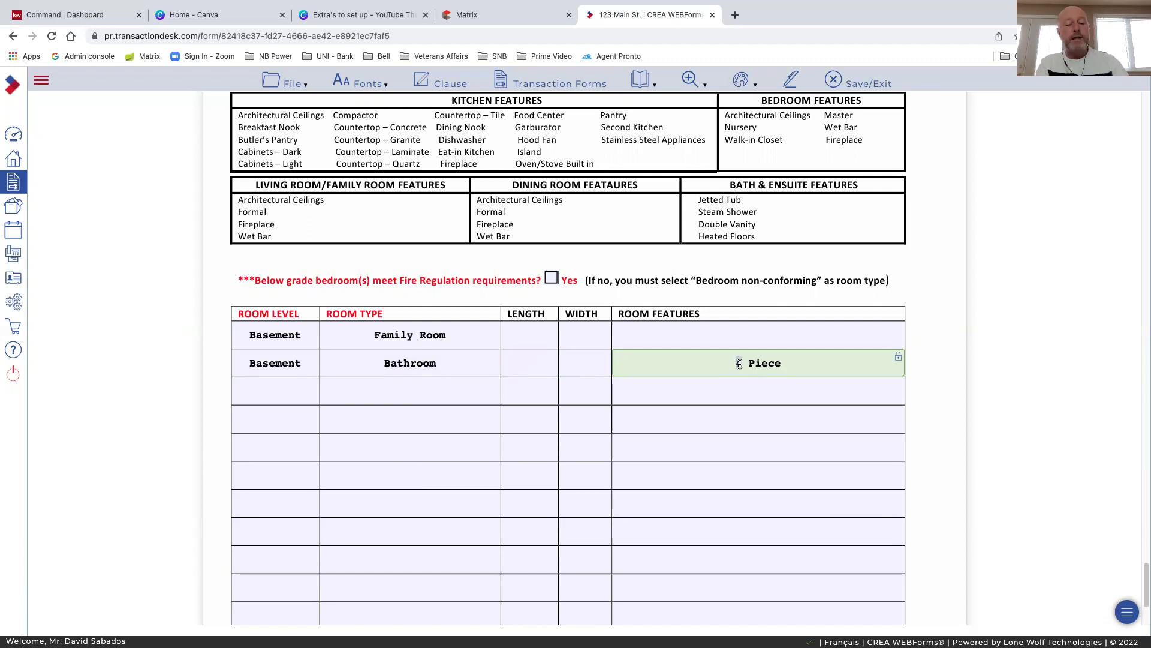
pyautogui.press('BackSpace')
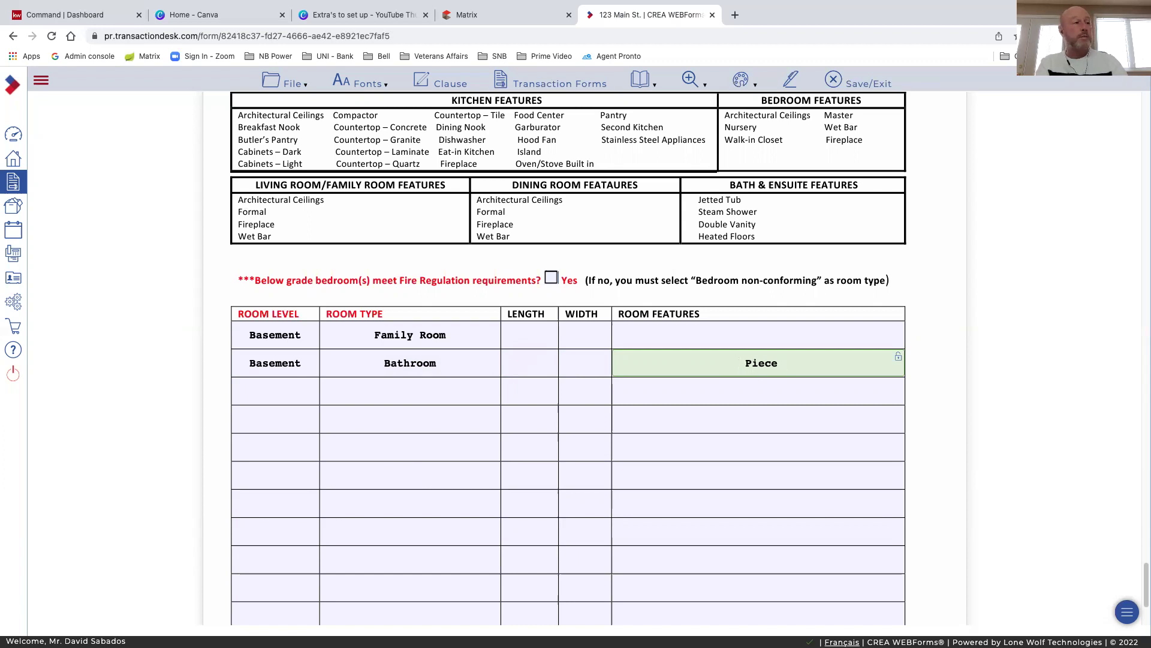
pyautogui.write('3')
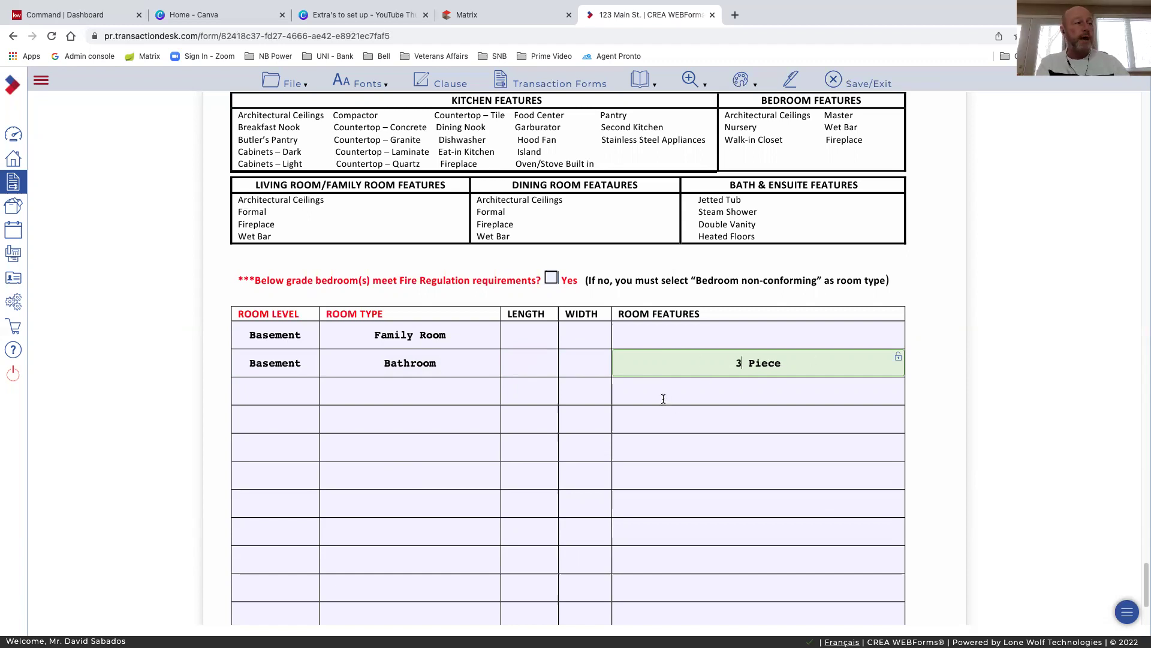
pyautogui.press('Tab')
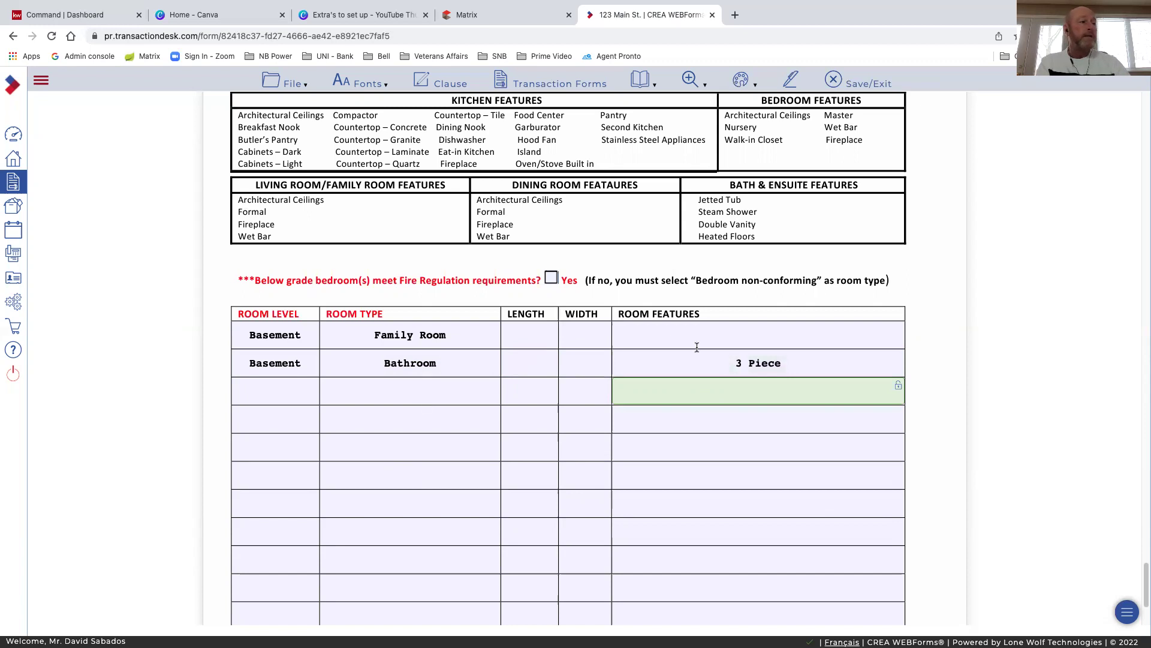
pyautogui.doubleClick(738, 363)
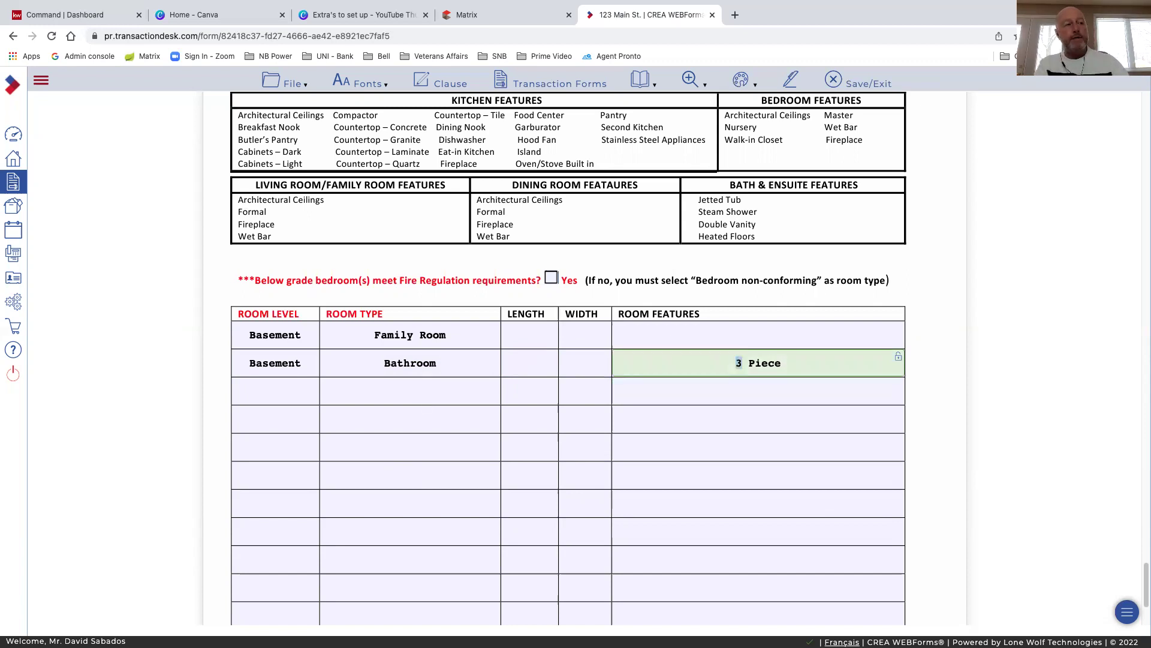
pyautogui.write('2')
pyautogui.press('Tab')
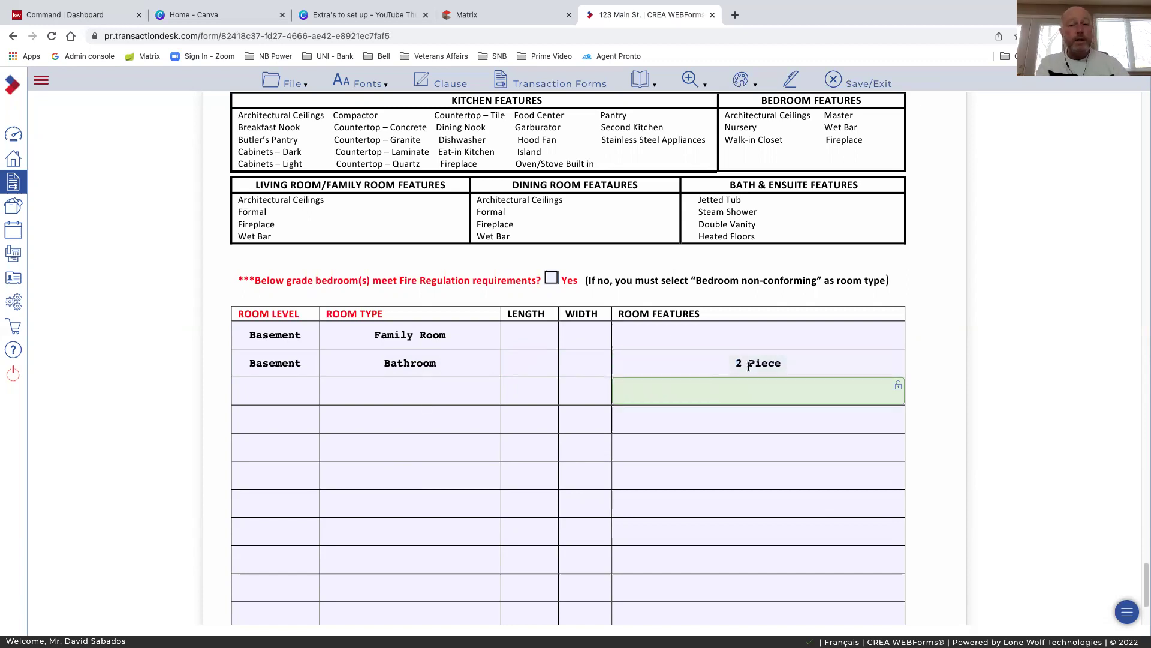
pyautogui.scroll(-3, 511, 430)
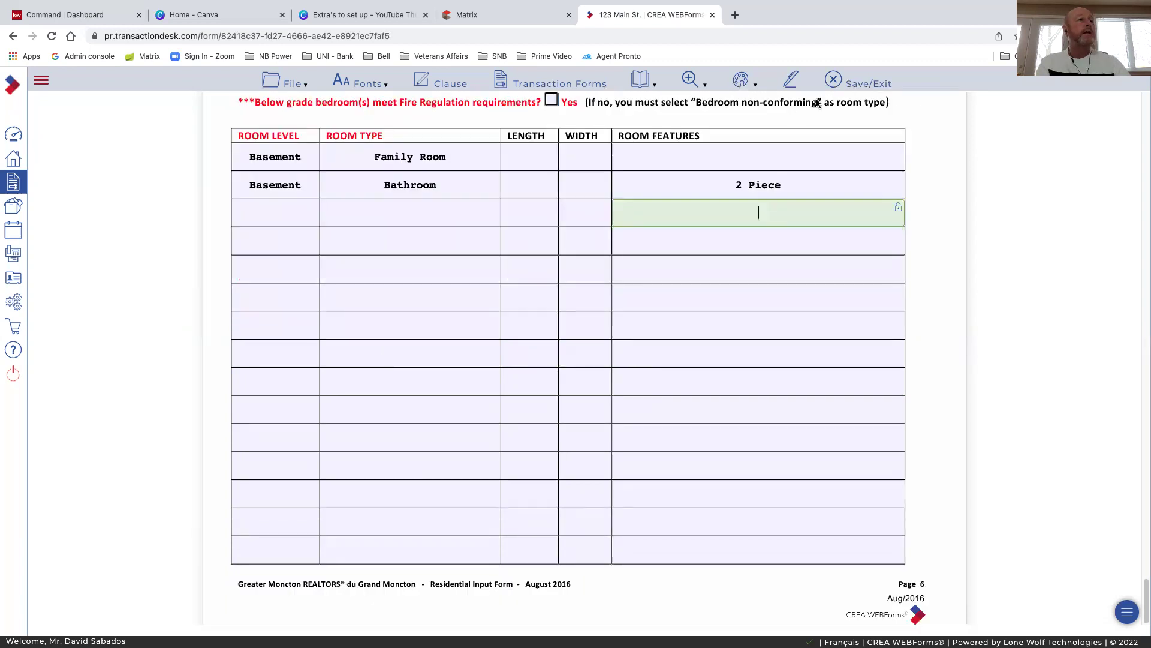
# Save/Exit the input form and open FINTRAC - Individual Identification Information Record for 123 Main St
pyautogui.click(831, 82)
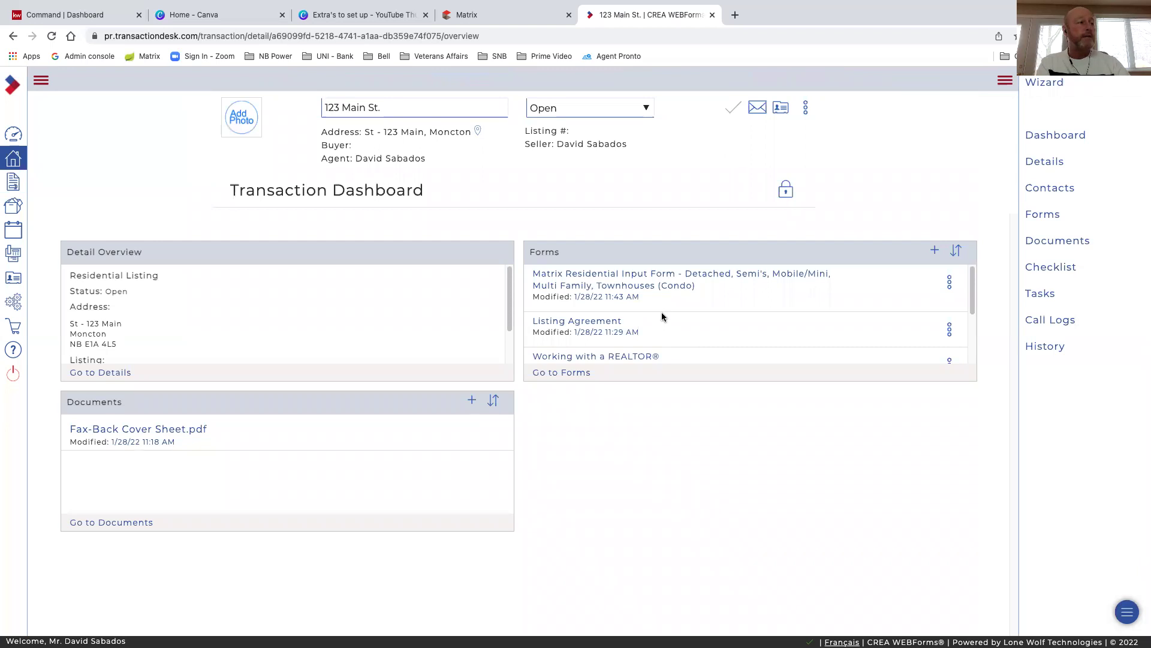
pyautogui.scroll(-1, 662, 314)
pyautogui.scroll(-2, 662, 316)
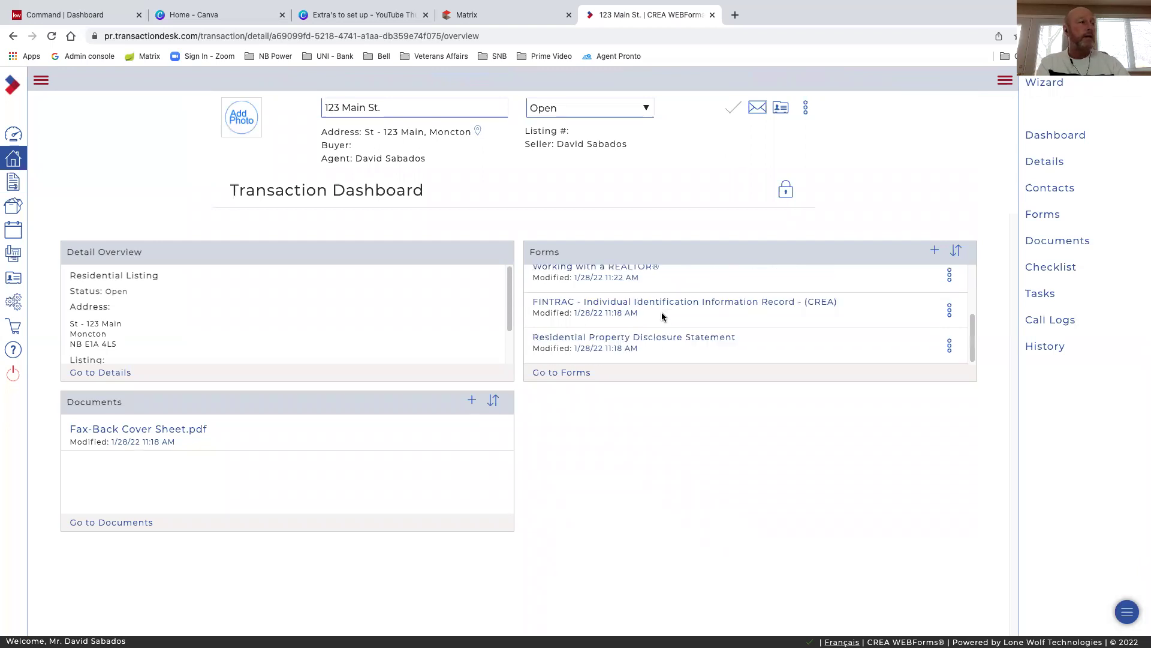
pyautogui.scroll(4, 661, 309)
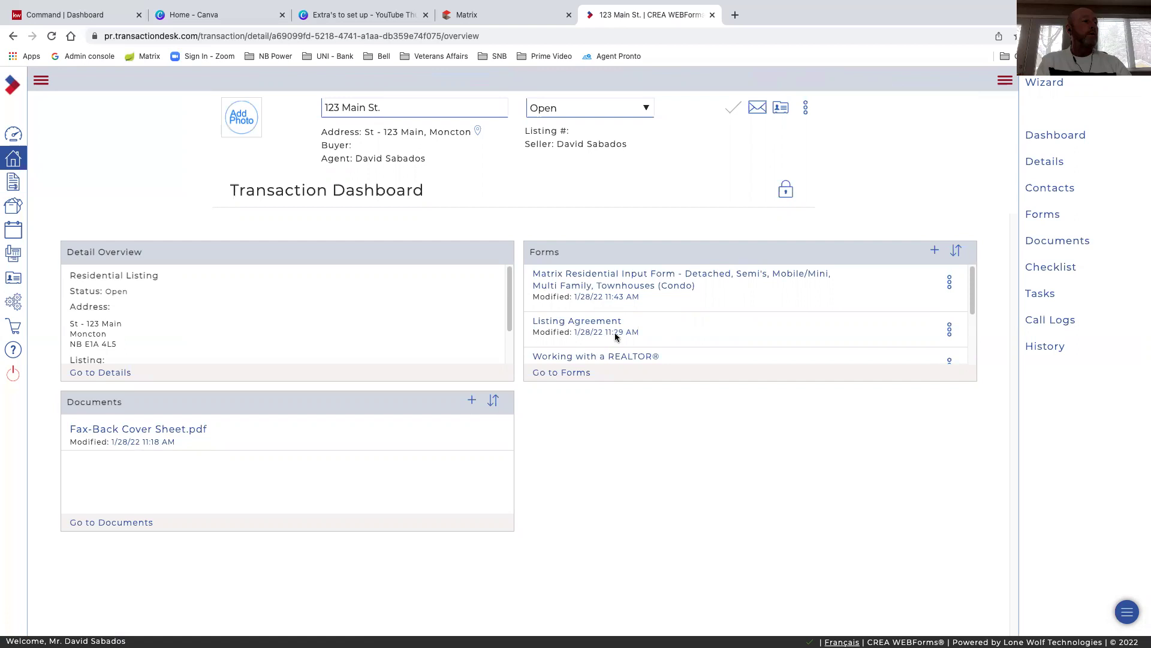
pyautogui.scroll(-3, 615, 337)
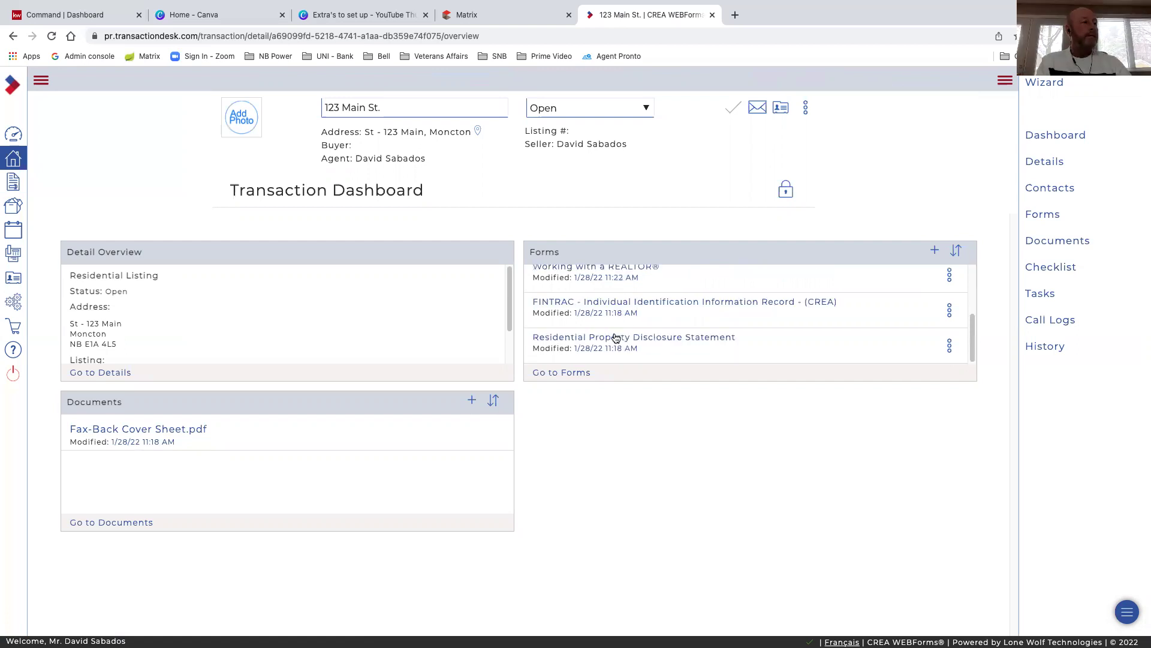
pyautogui.click(616, 304)
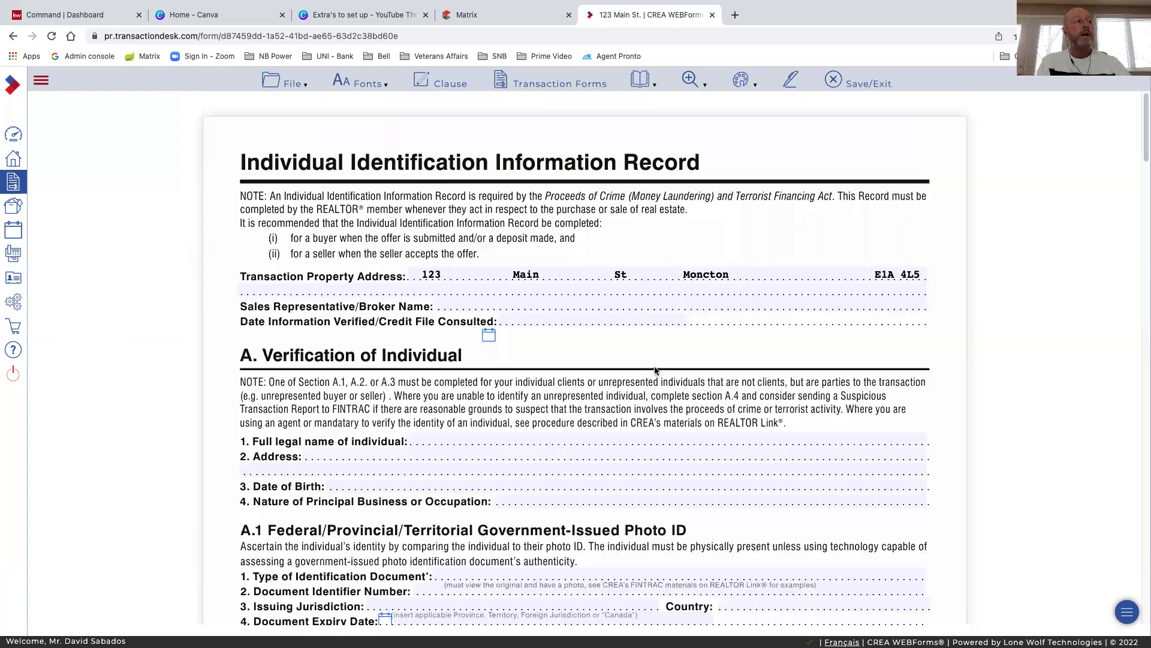
pyautogui.click(283, 84)
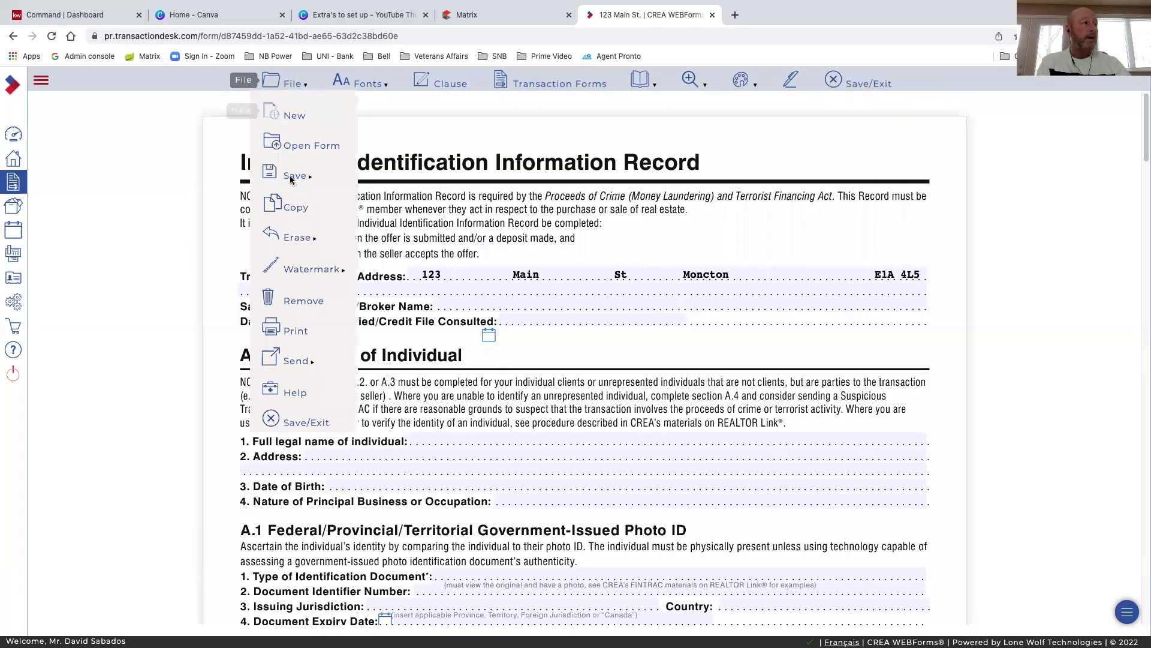
pyautogui.moveTo(296, 177)
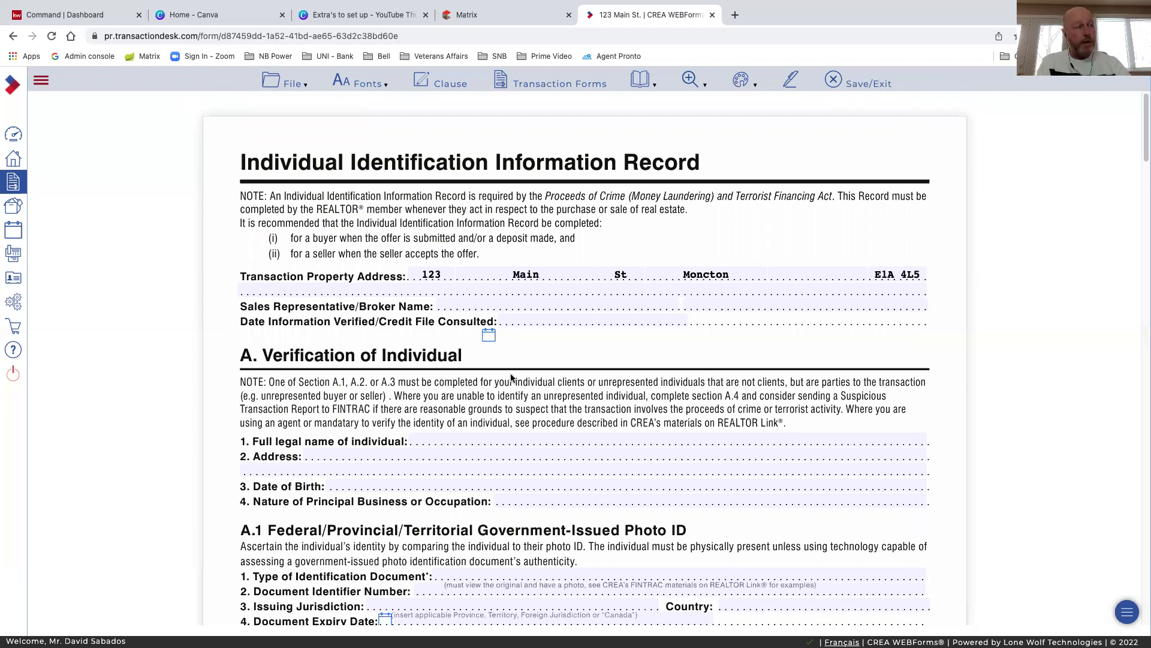
pyautogui.scroll(-1, 396, 252)
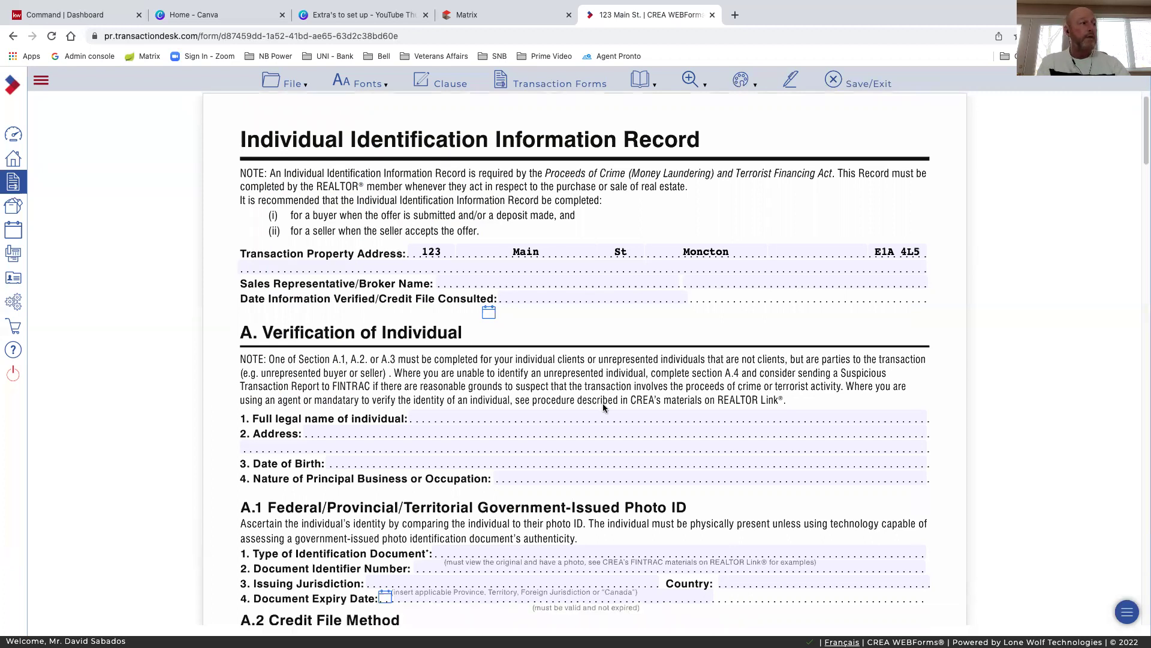
pyautogui.scroll(-2, 499, 269)
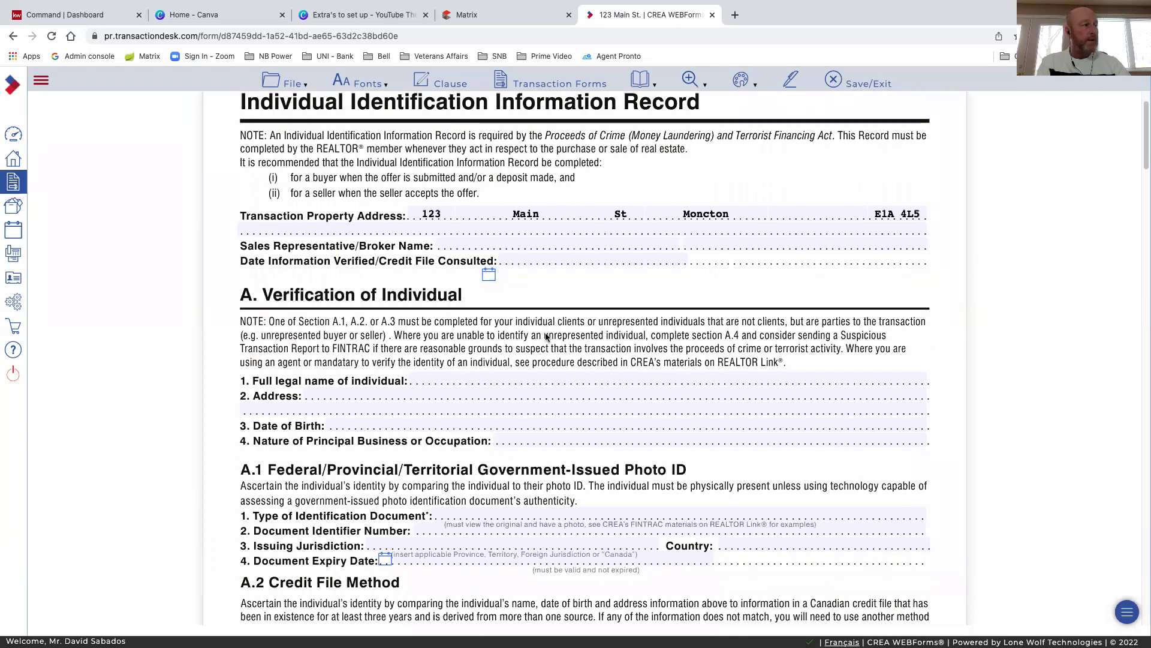
pyautogui.scroll(-3, 547, 337)
pyautogui.scroll(-3, 546, 334)
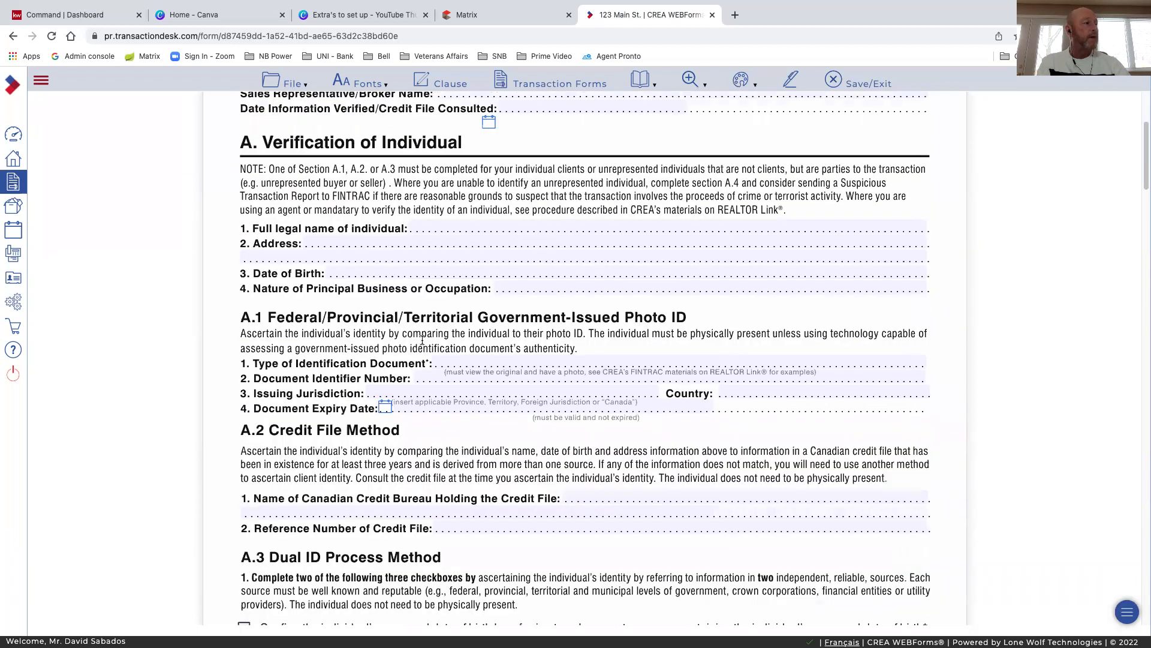
pyautogui.scroll(-3, 444, 398)
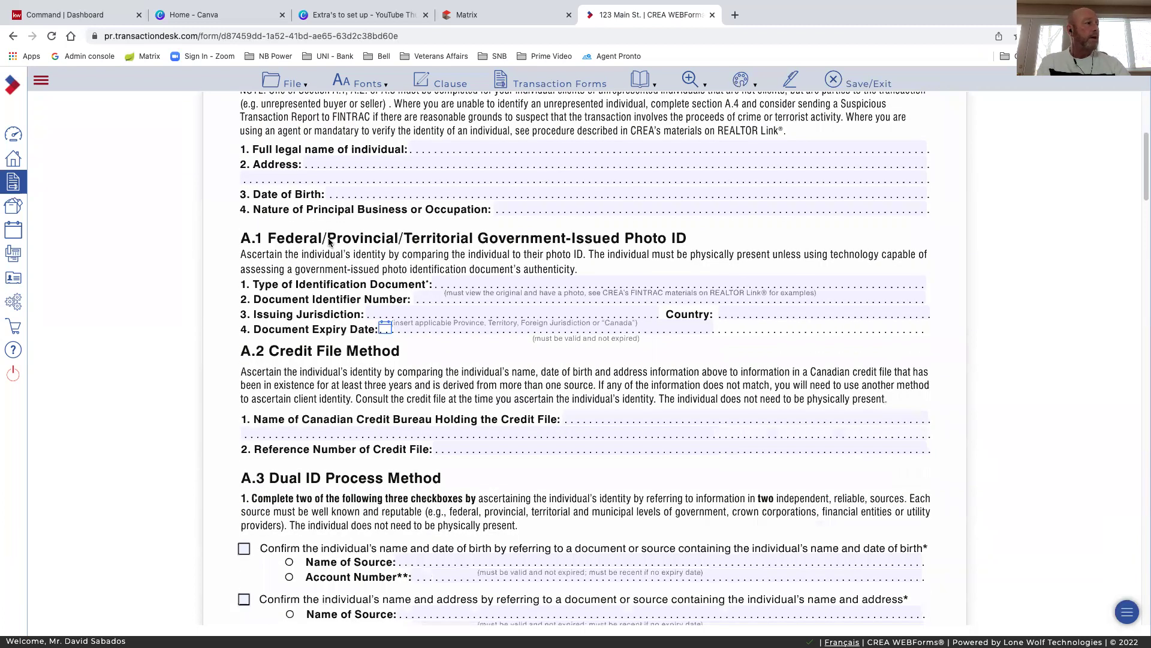
pyautogui.scroll(7, 480, 281)
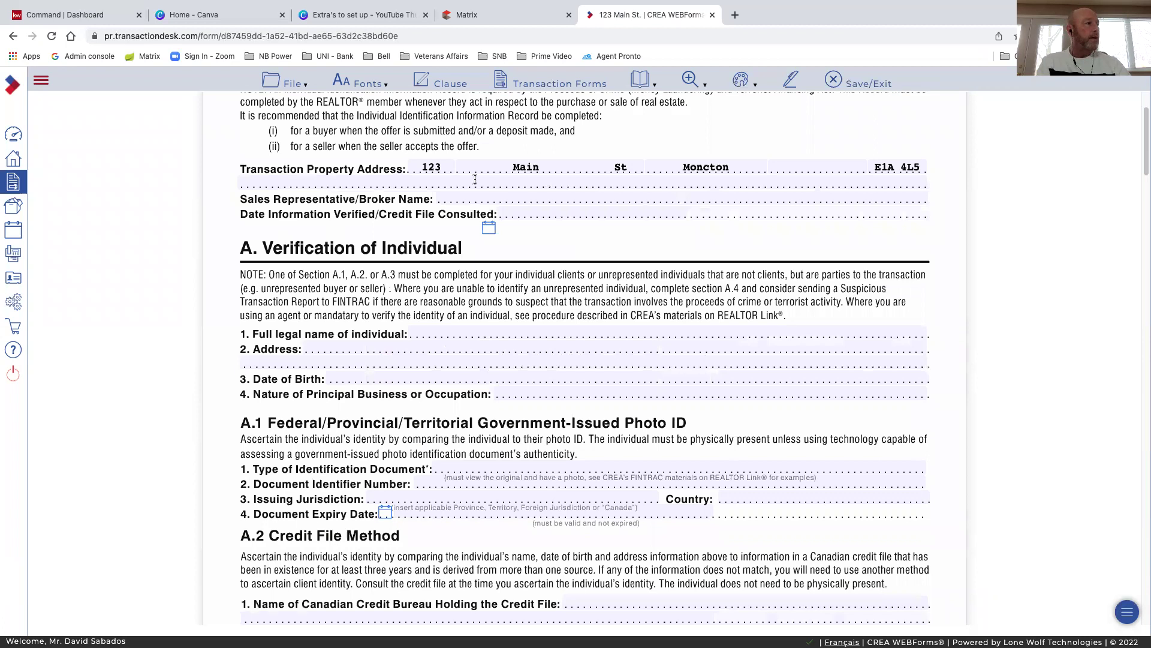
pyautogui.scroll(4, 442, 281)
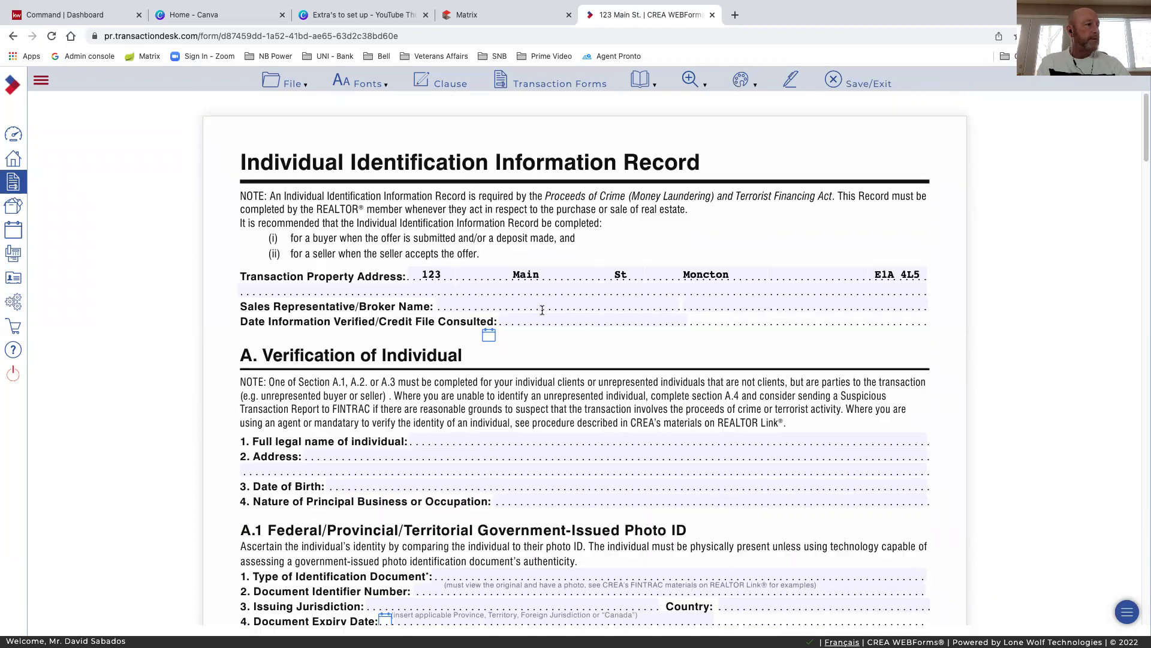
pyautogui.scroll(-5, 554, 300)
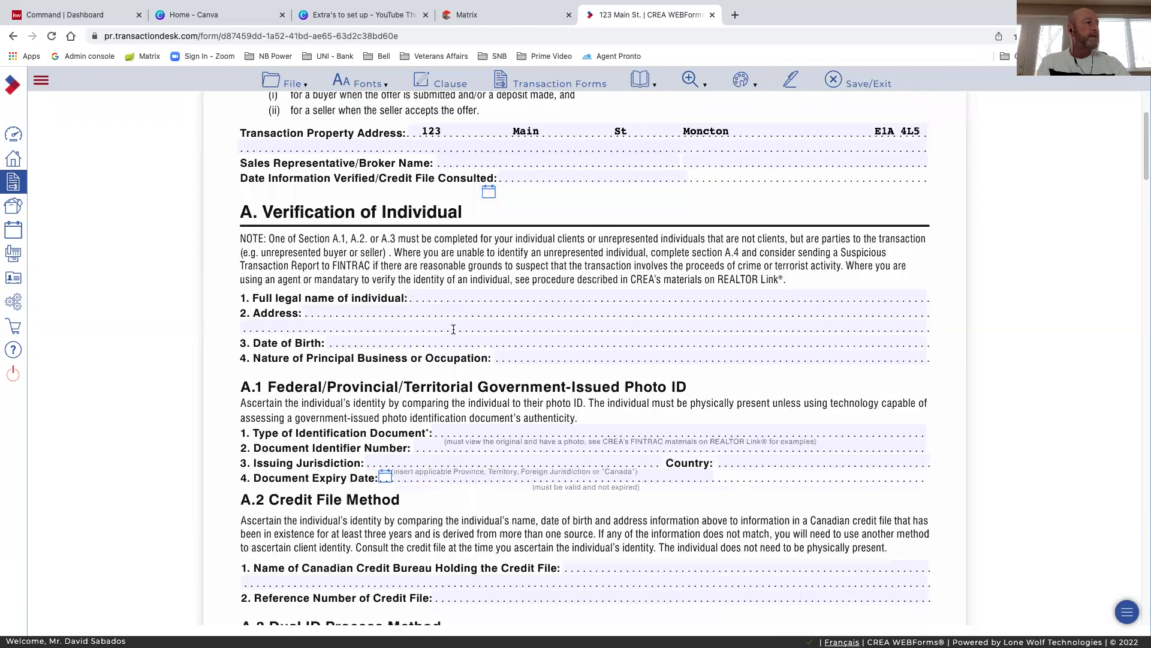
pyautogui.scroll(-3, 522, 343)
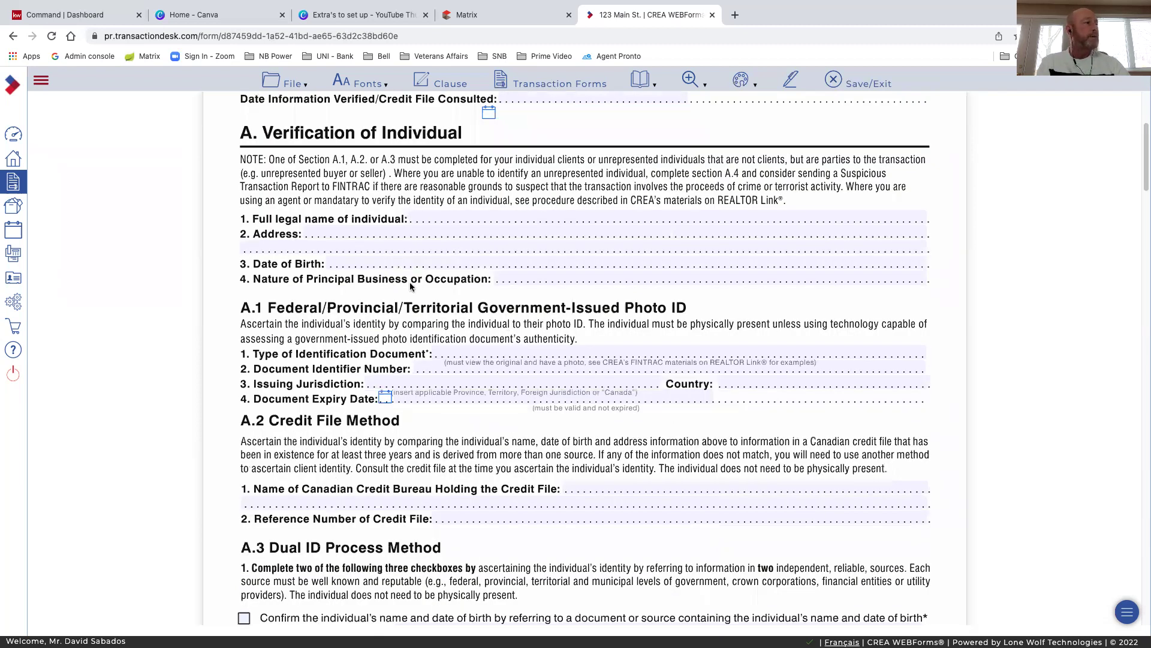
pyautogui.click(601, 275)
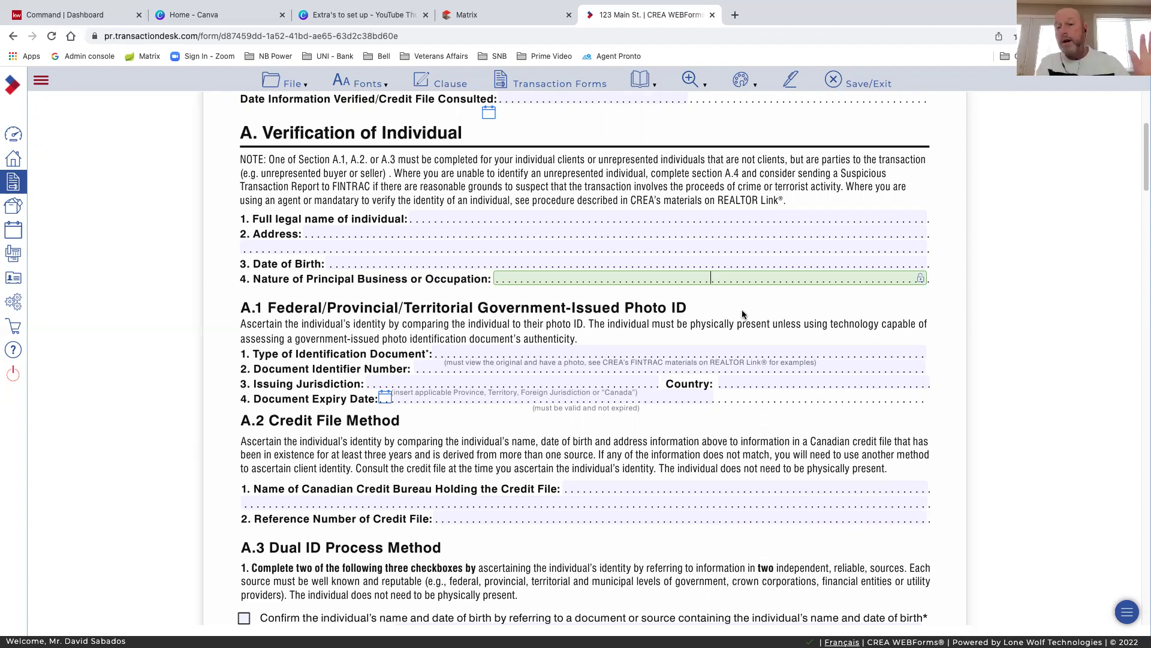
pyautogui.scroll(-1, 647, 354)
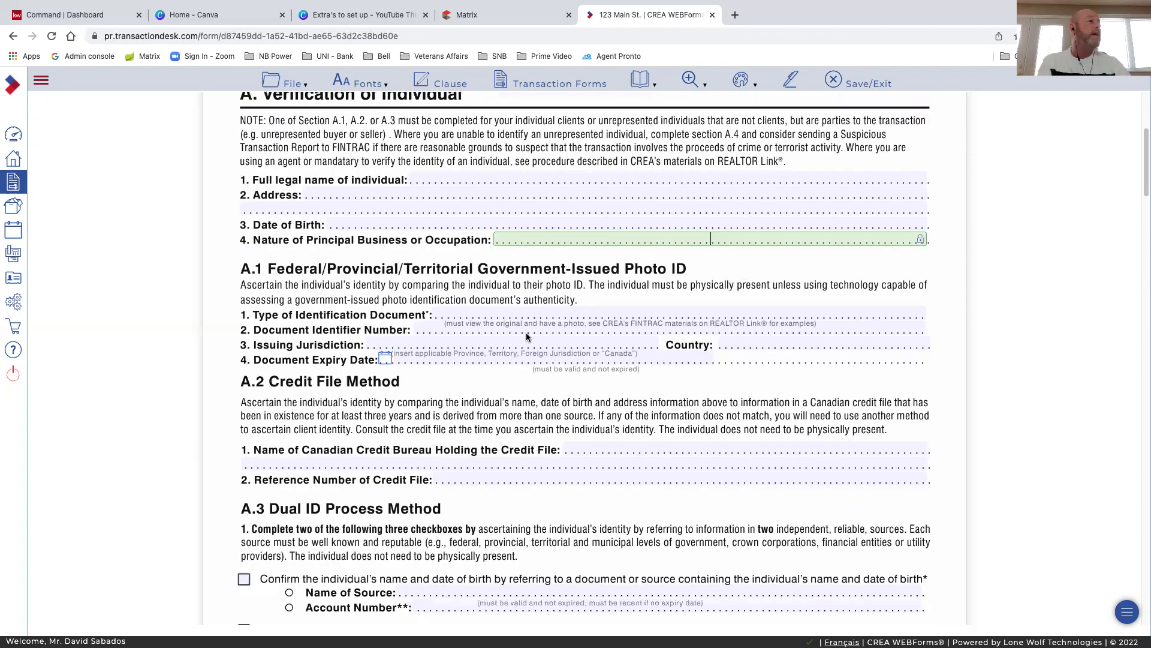
pyautogui.scroll(-2, 604, 304)
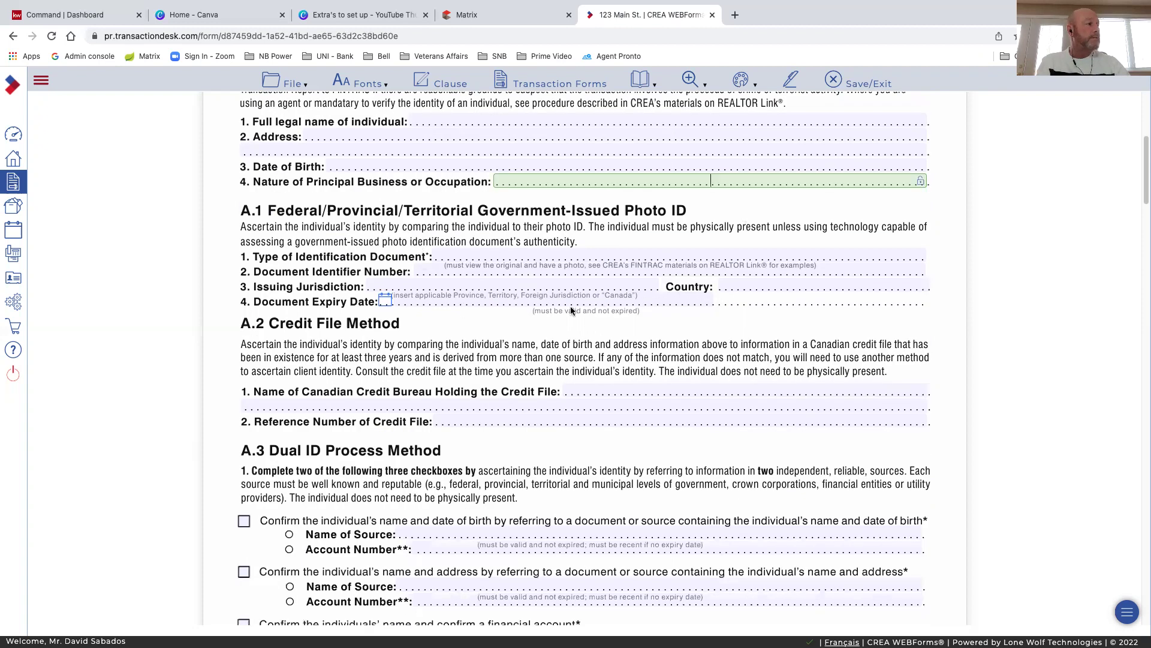
pyautogui.scroll(-1, 571, 310)
pyautogui.scroll(-1, 464, 317)
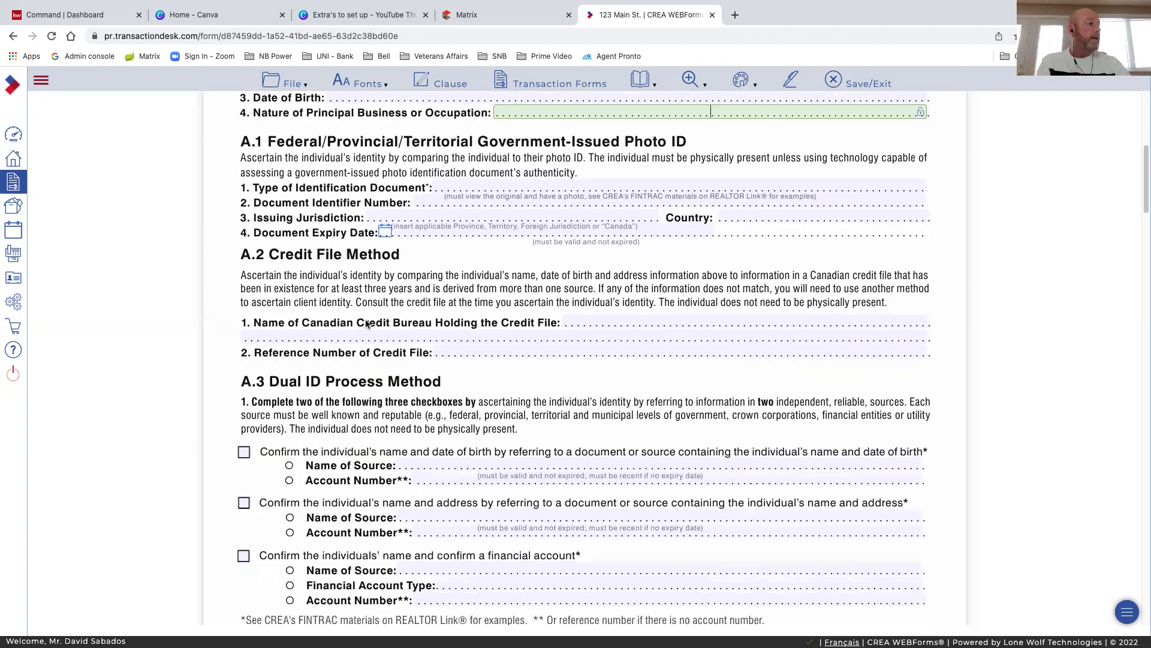
pyautogui.scroll(-1, 480, 330)
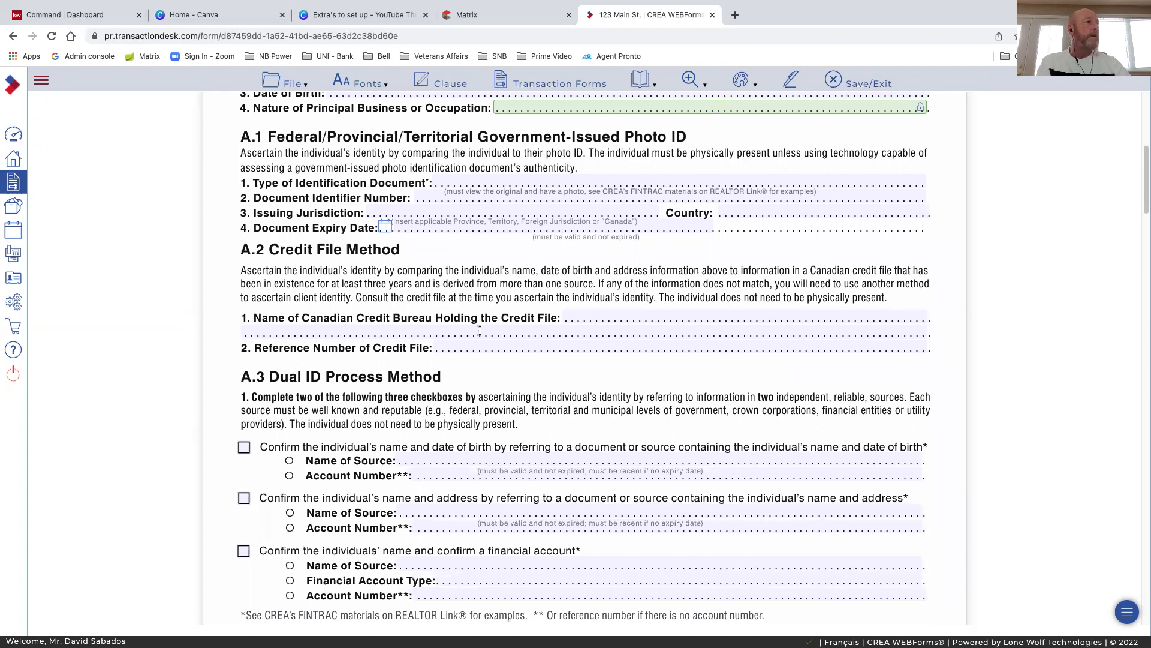
pyautogui.scroll(-4, 480, 331)
pyautogui.scroll(-1, 480, 335)
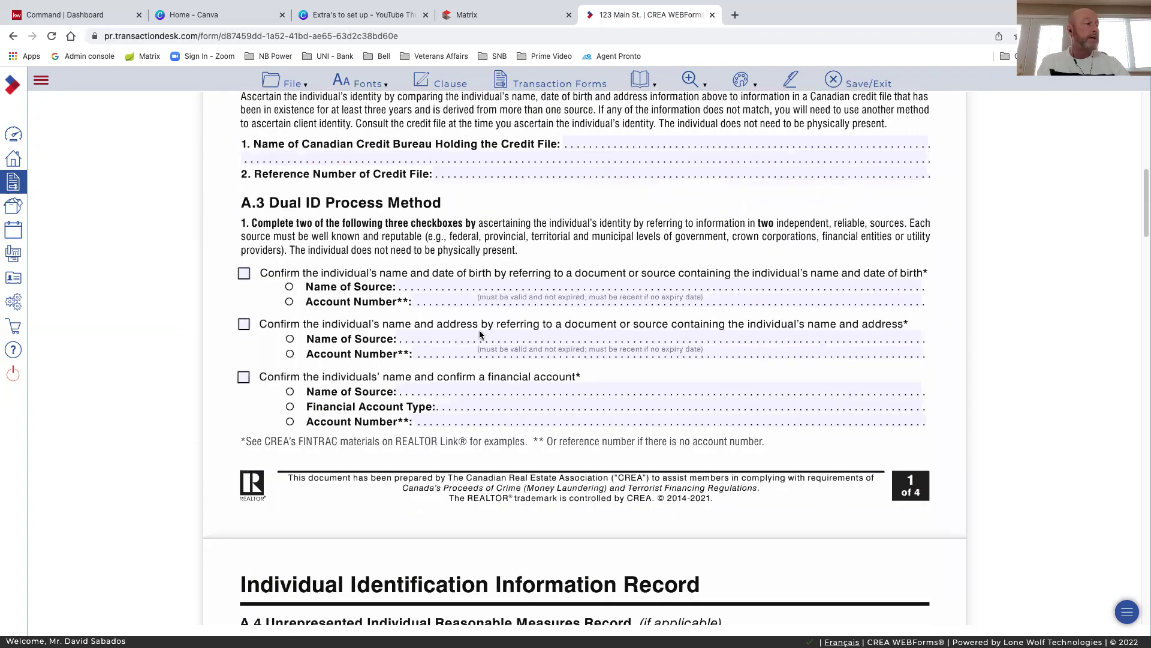
pyautogui.scroll(-4, 480, 334)
pyautogui.scroll(-6, 480, 334)
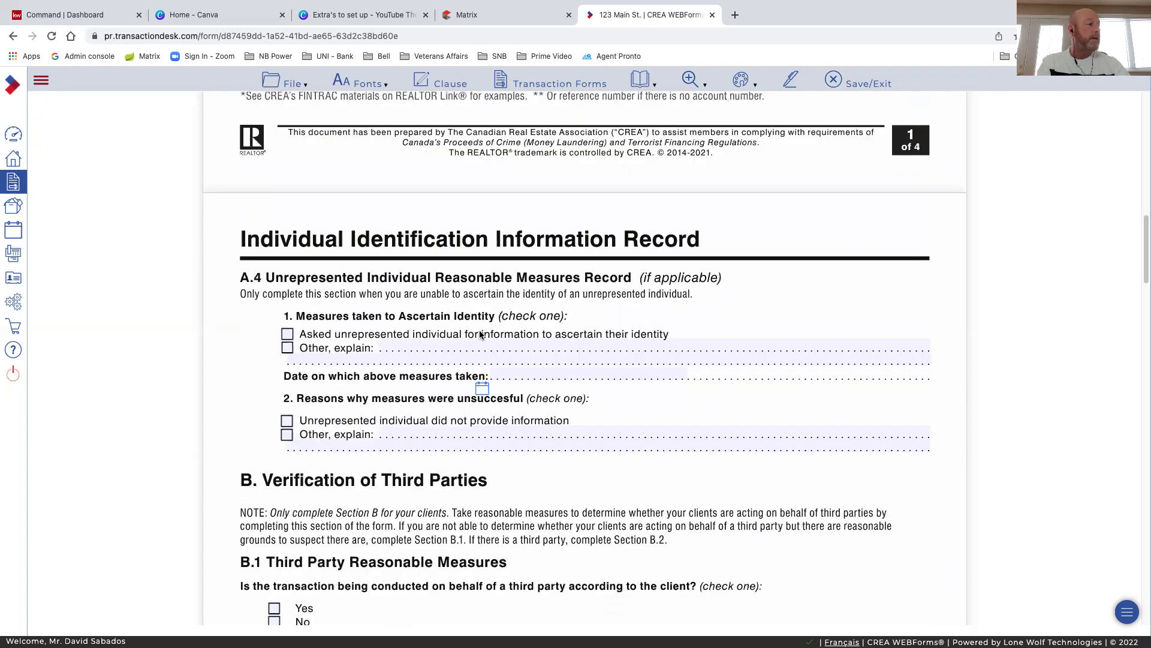
pyautogui.scroll(-5, 480, 334)
pyautogui.scroll(-3, 480, 334)
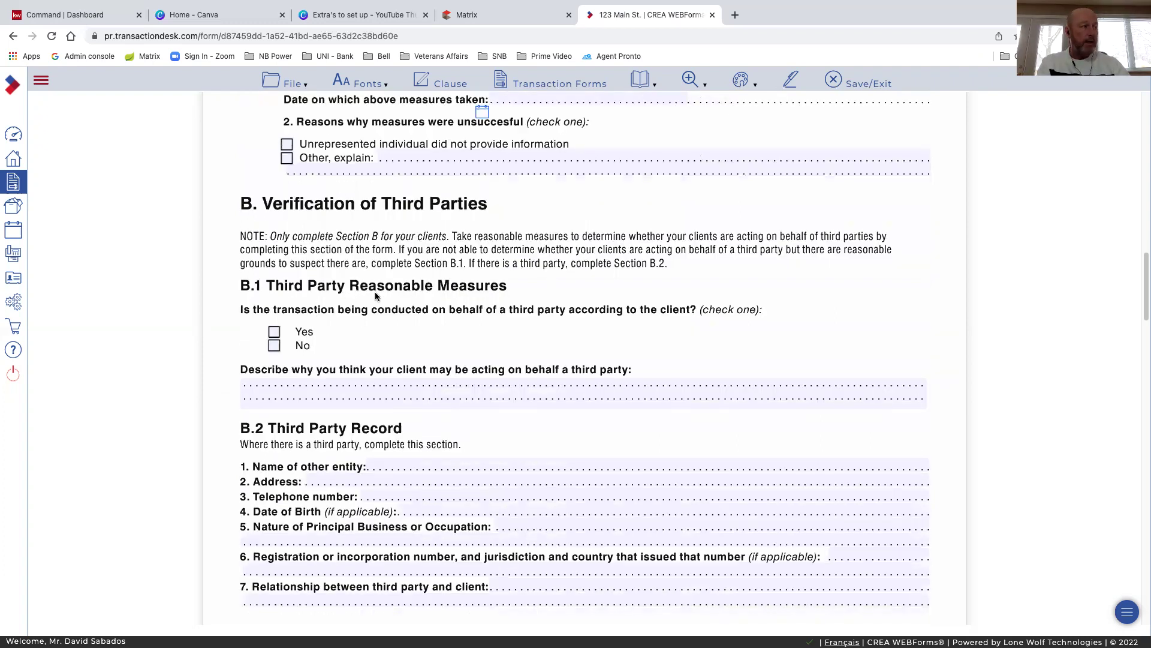
# Answer No to acting on behalf of a third party, then scroll to section C. Client Risk
pyautogui.click(274, 347)
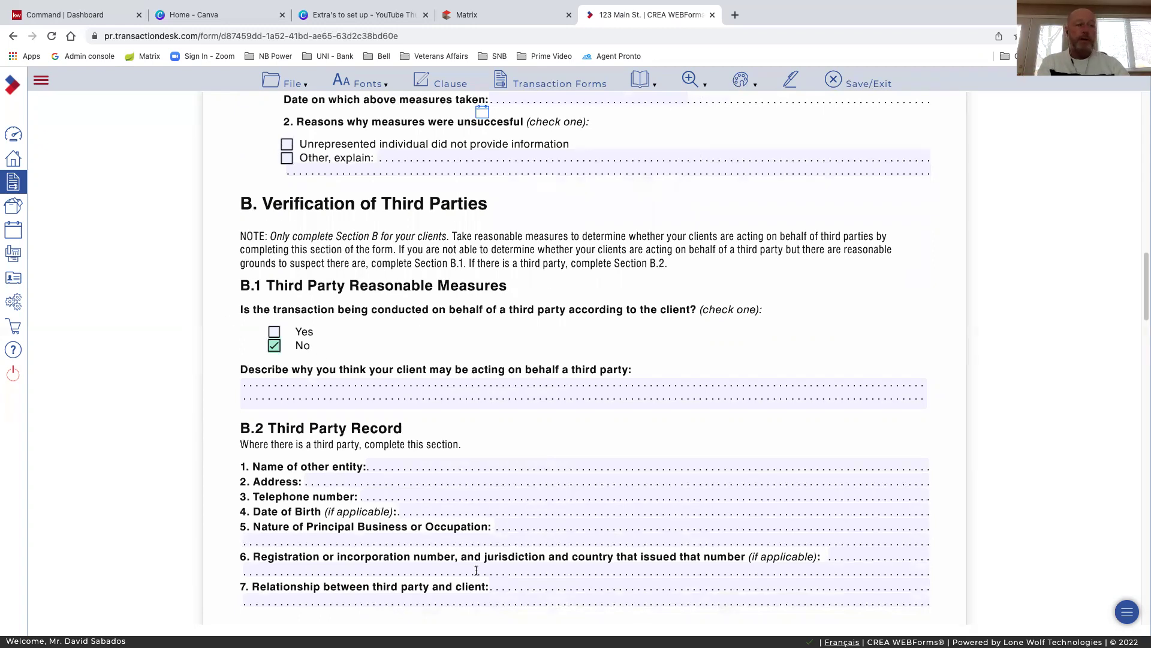
pyautogui.scroll(-5, 476, 473)
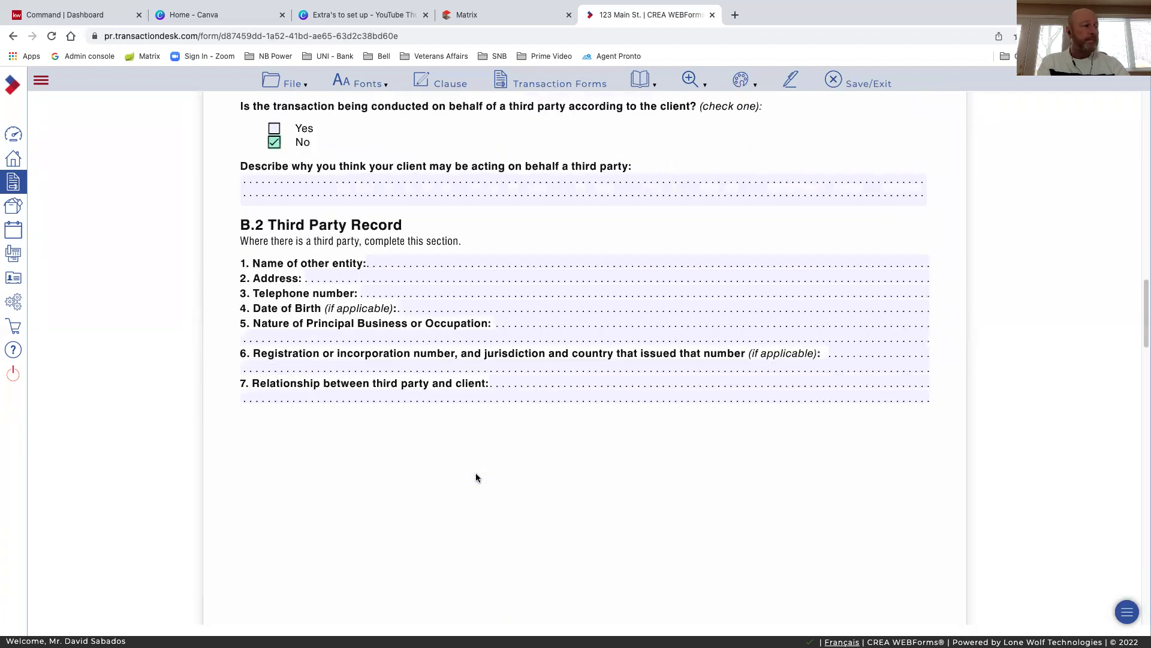
pyautogui.scroll(-10, 476, 477)
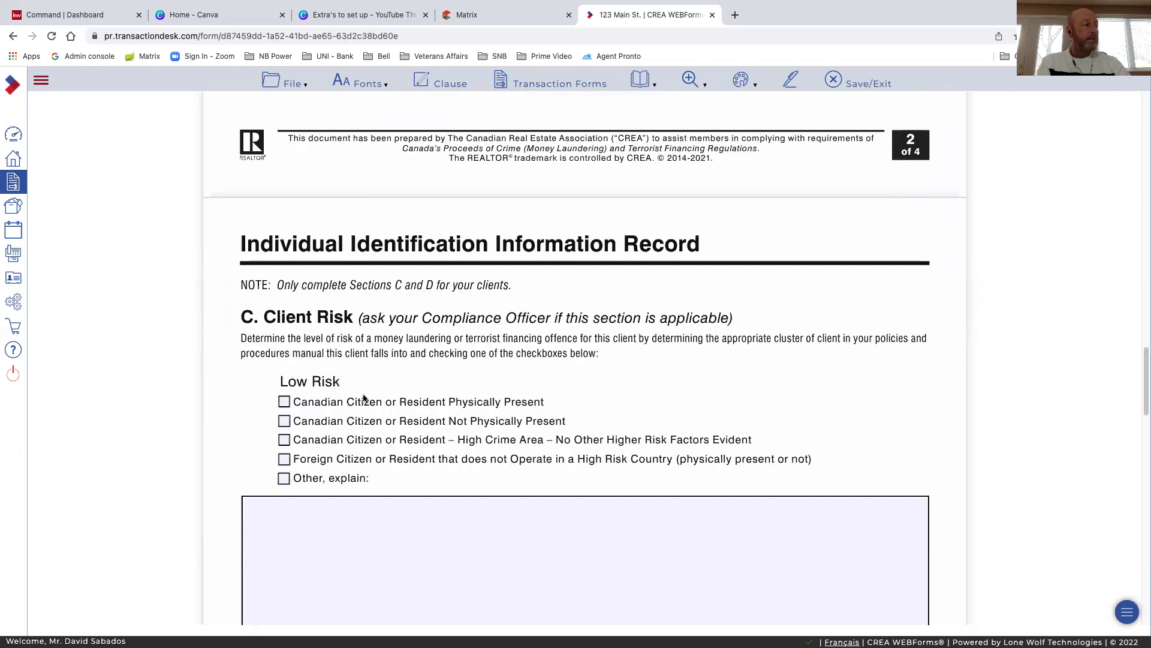
pyautogui.scroll(-1, 369, 399)
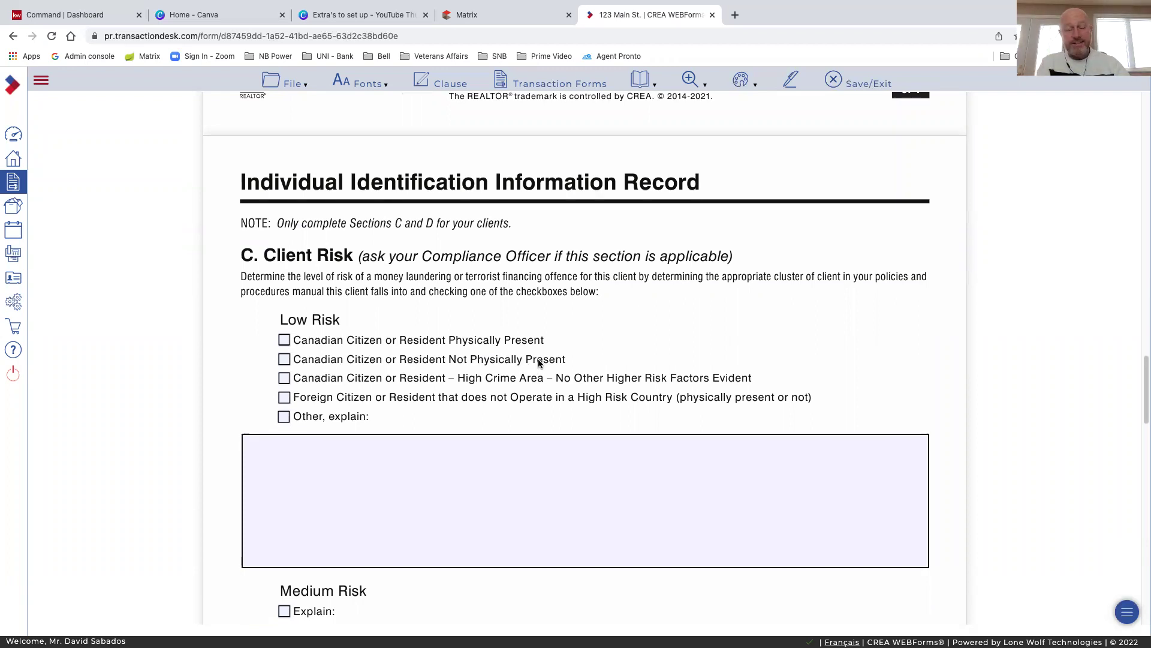
# Tick Low Risk 'Canadian Citizen or Resident Physically Present' and scroll down to section D
pyautogui.click(285, 359)
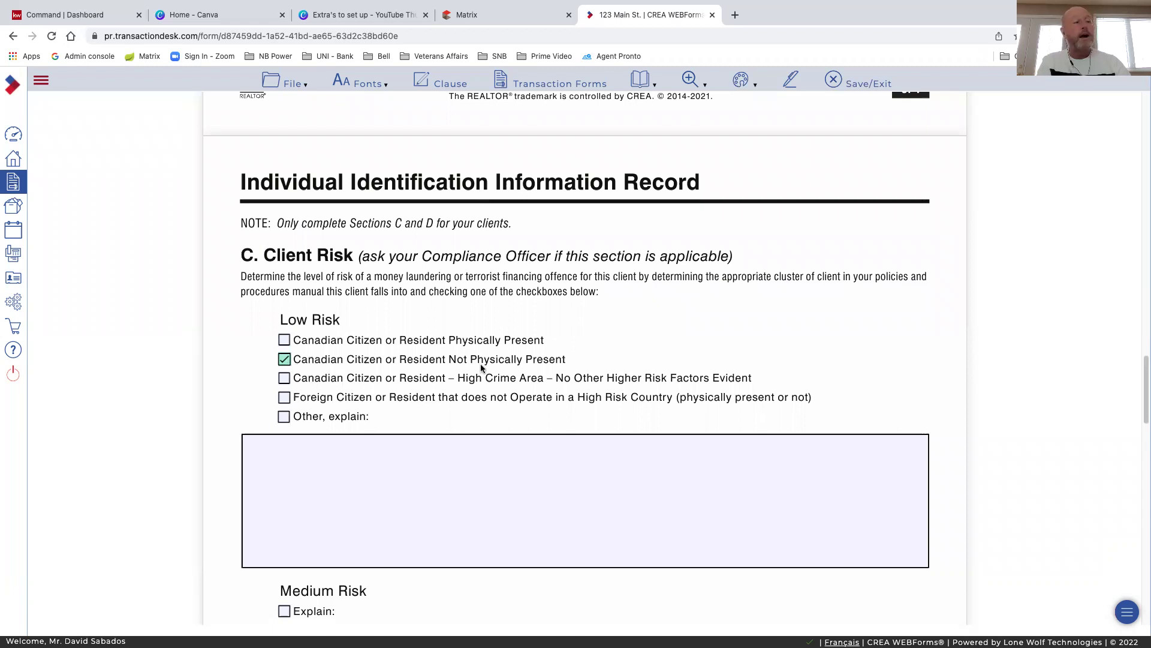
pyautogui.click(285, 341)
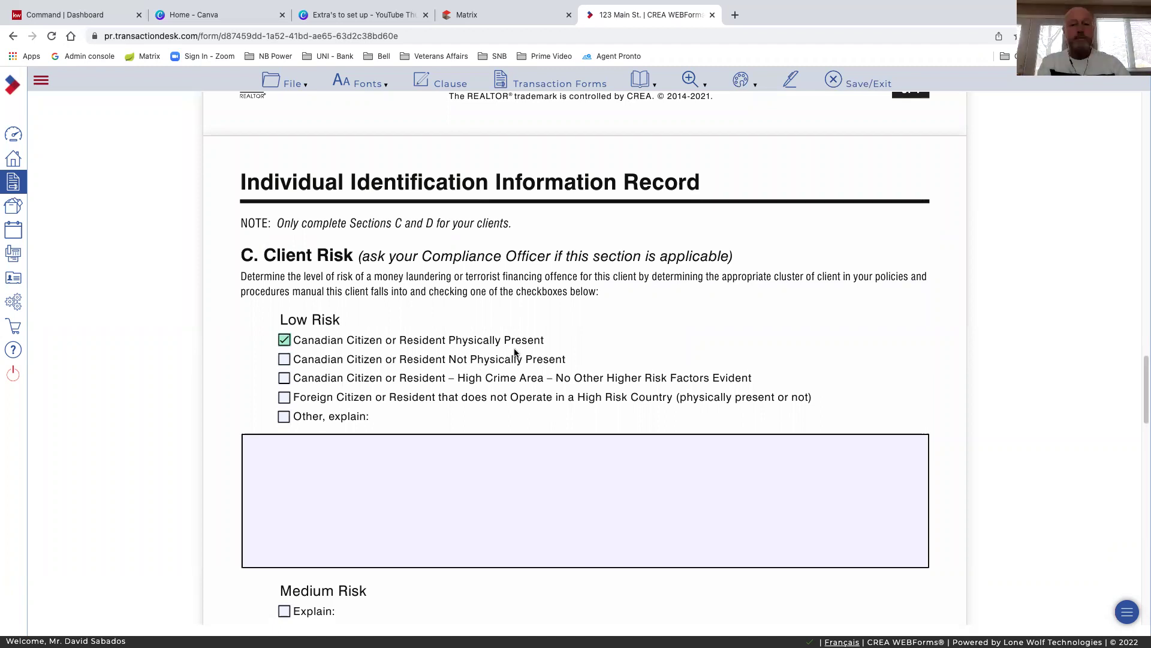
pyautogui.scroll(-2, 475, 349)
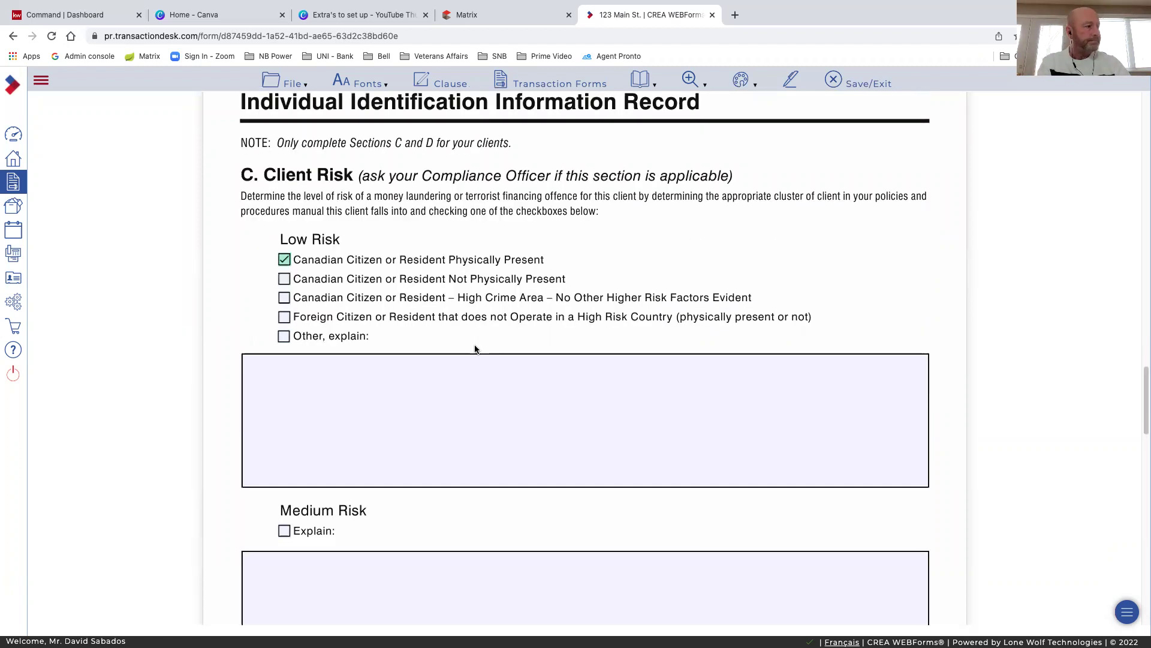
pyautogui.scroll(-5, 475, 348)
pyautogui.scroll(-3, 475, 346)
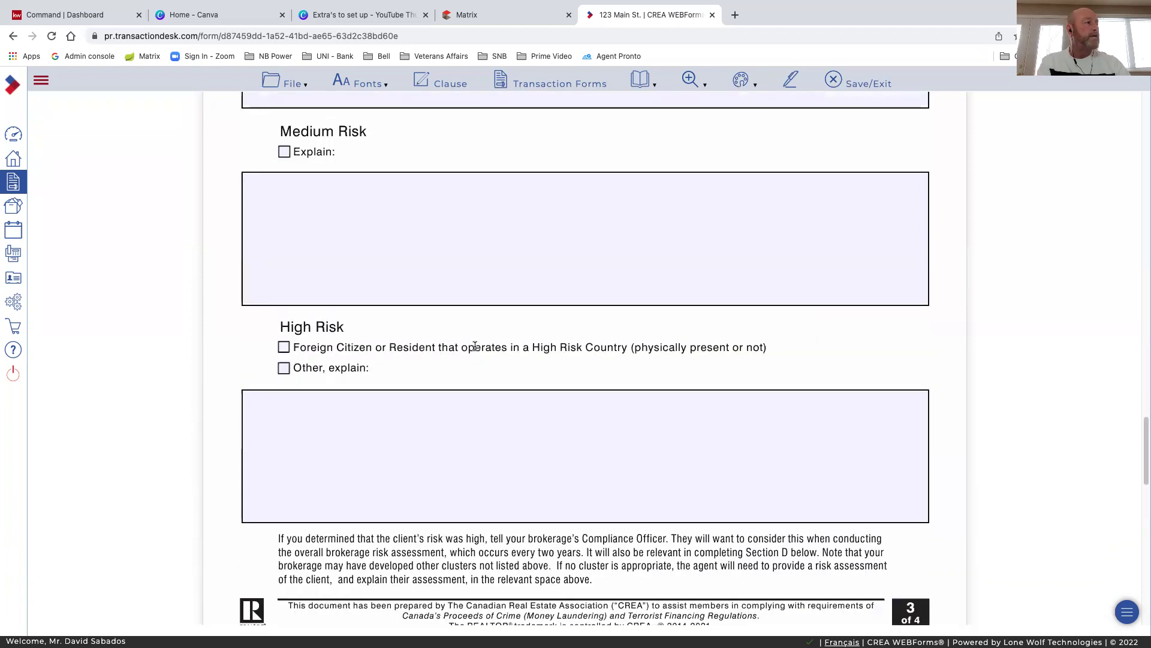
pyautogui.scroll(7, 475, 346)
pyautogui.scroll(-2, 474, 347)
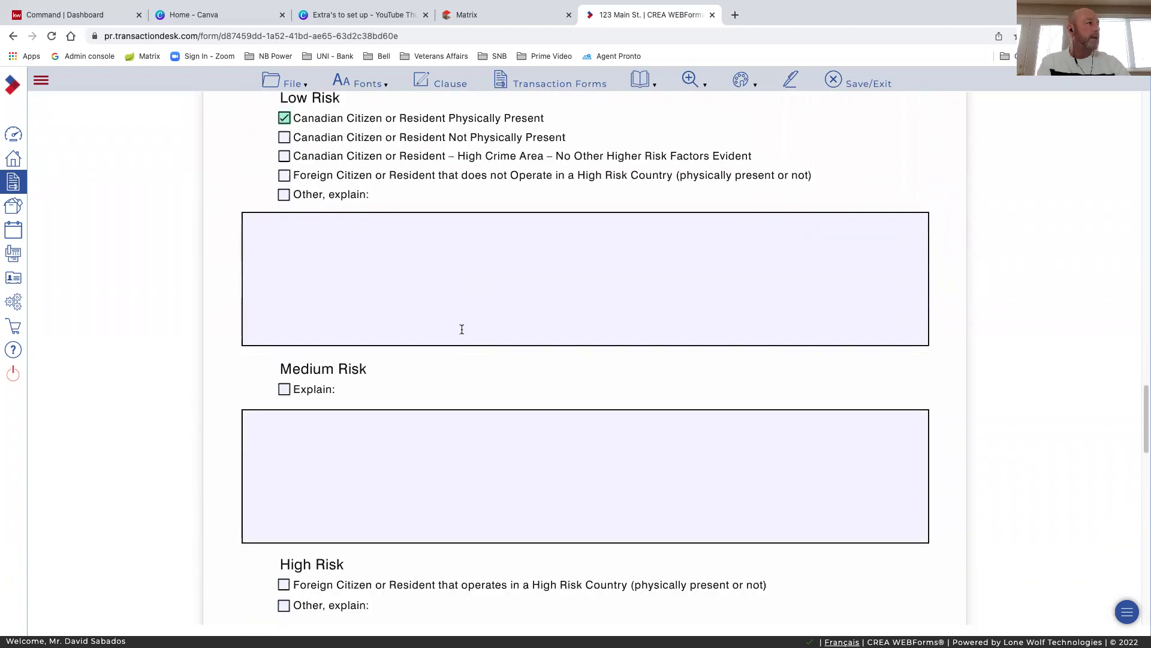
pyautogui.scroll(1, 352, 326)
pyautogui.scroll(-1, 281, 358)
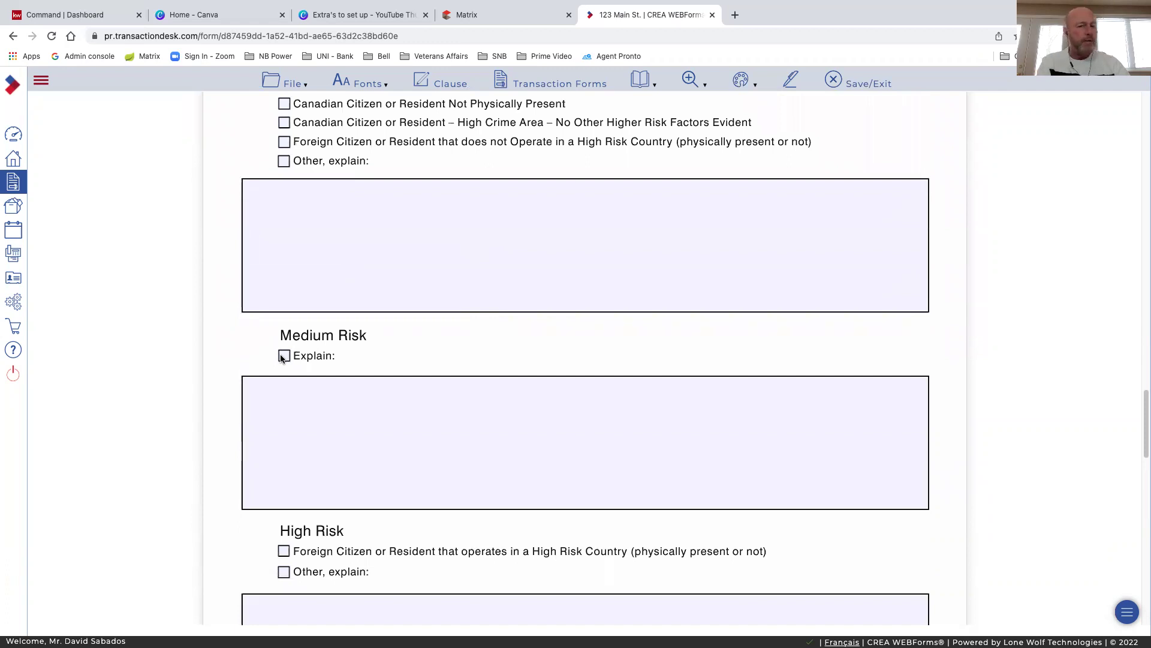
pyautogui.scroll(-1, 382, 442)
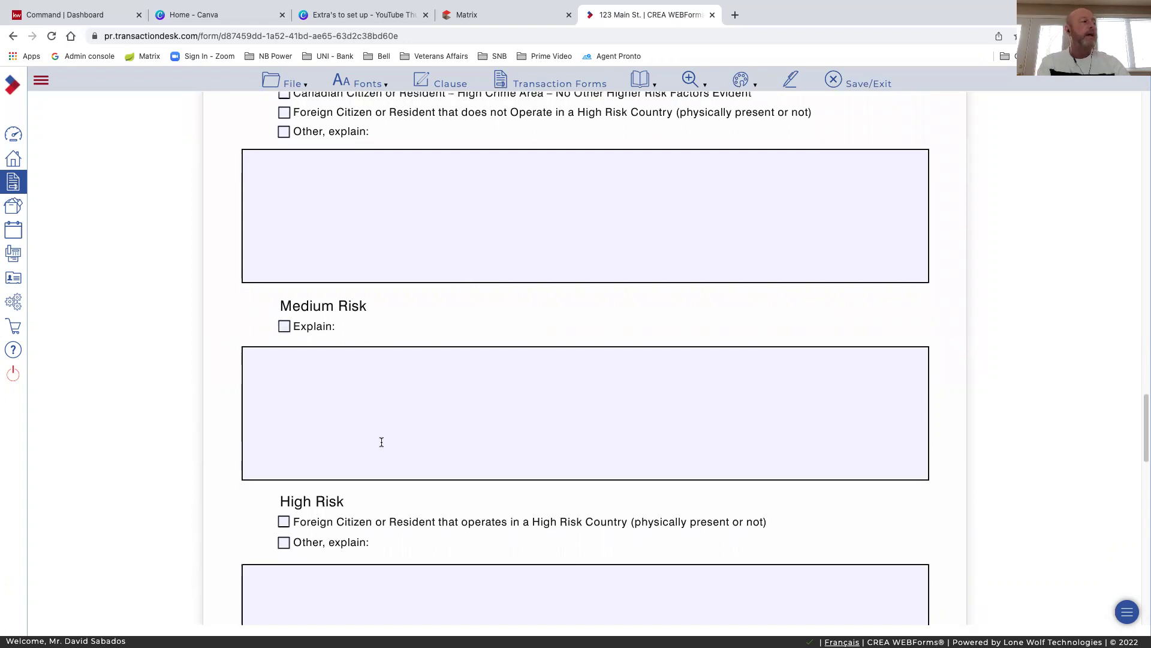
pyautogui.scroll(-5, 382, 442)
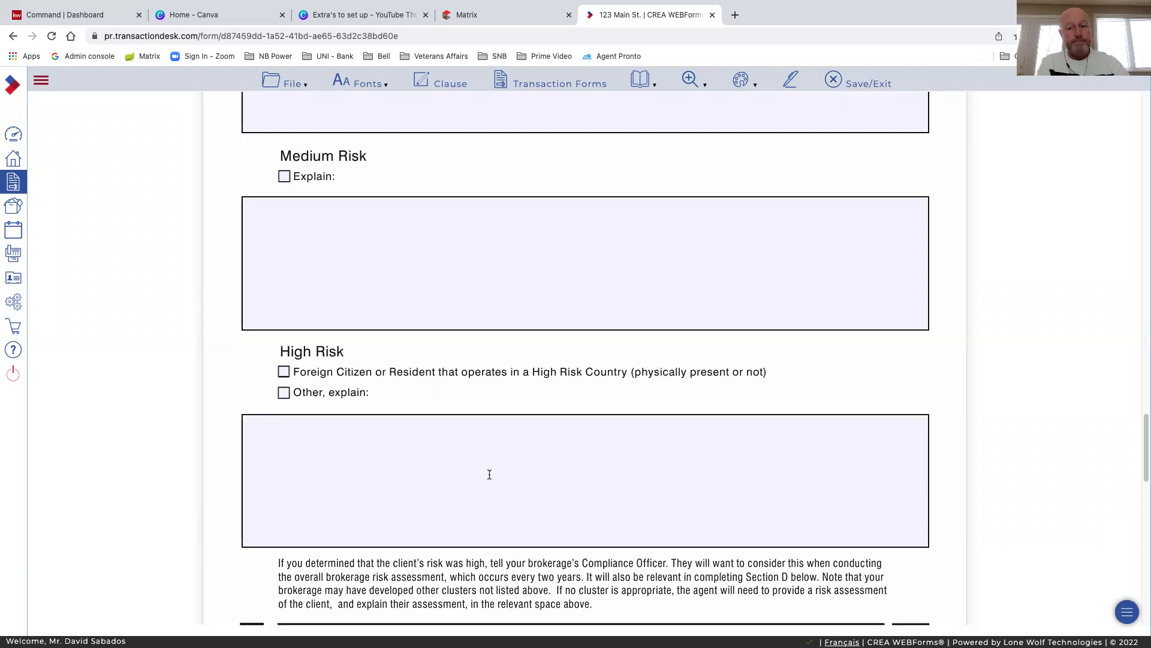
pyautogui.scroll(-1, 489, 475)
pyautogui.scroll(-3, 489, 474)
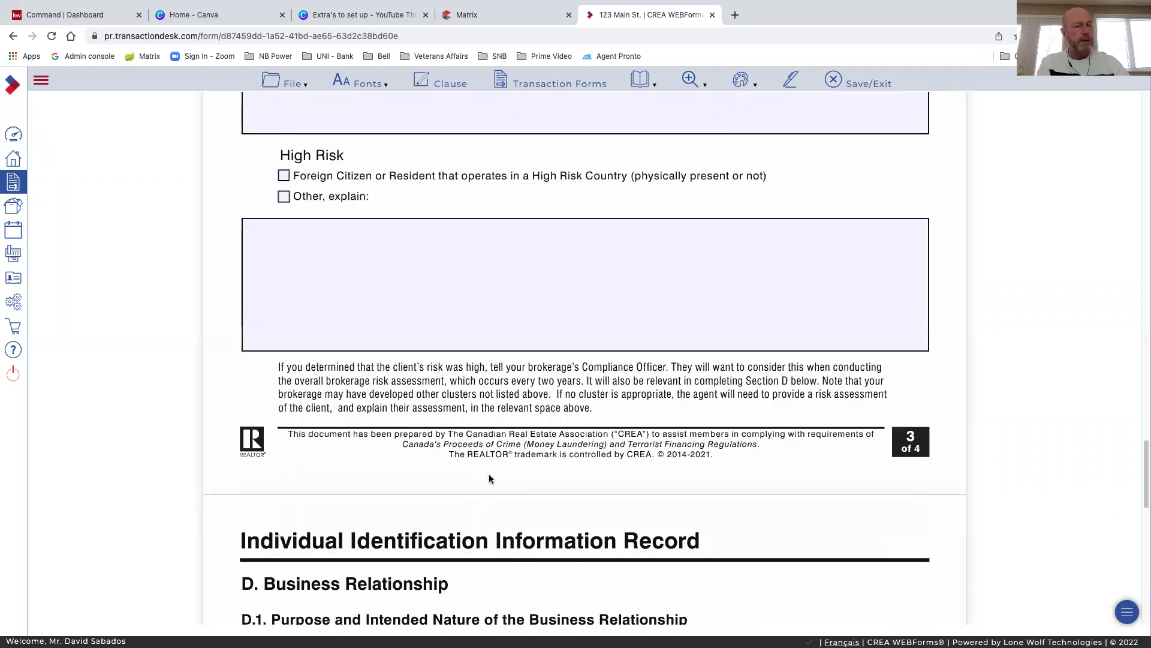
# Tick Residential property under D.1 and scroll back to the top of the form
pyautogui.scroll(-2, 490, 478)
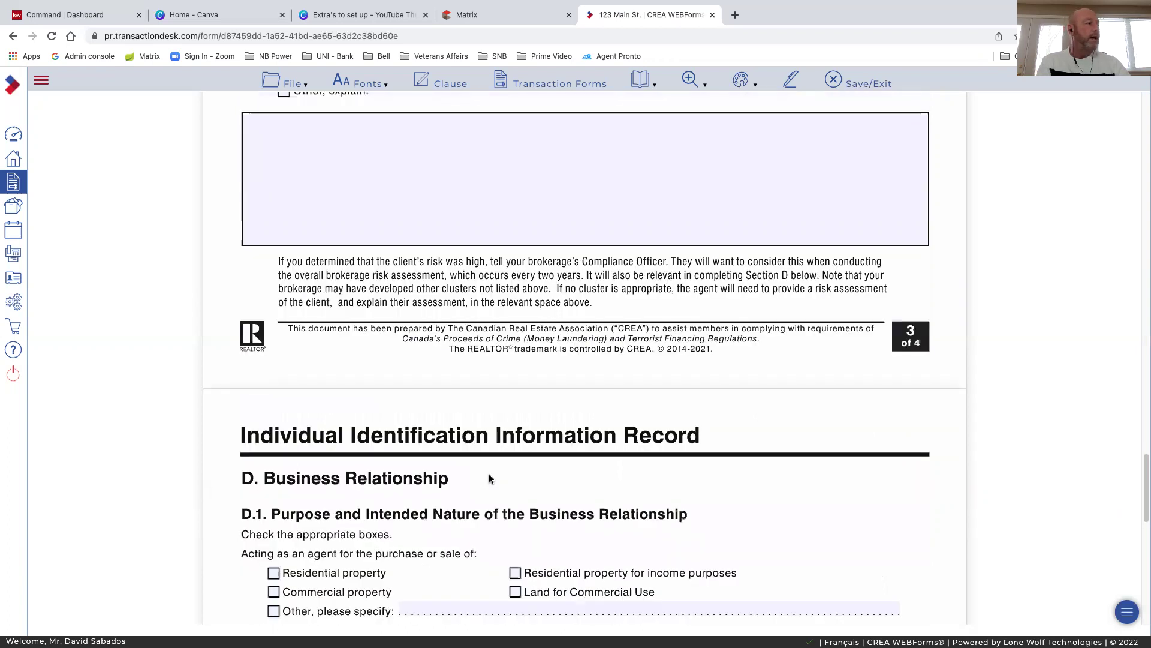
pyautogui.scroll(-2, 489, 478)
pyautogui.scroll(-1, 489, 478)
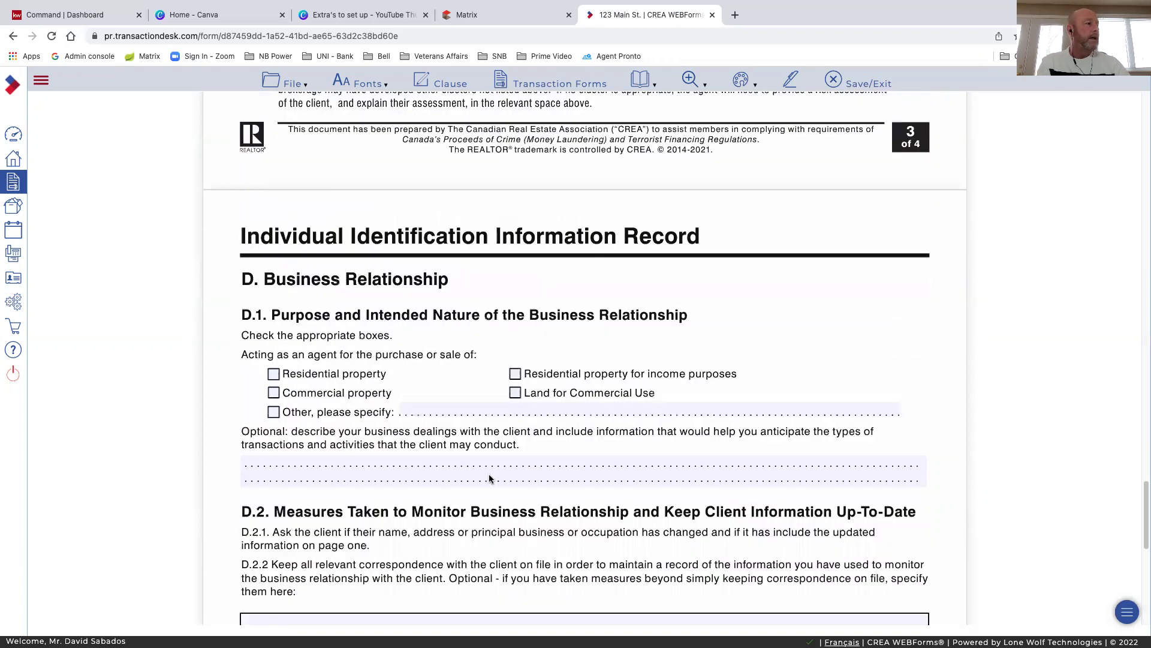
pyautogui.scroll(-1, 490, 475)
pyautogui.scroll(-1, 489, 474)
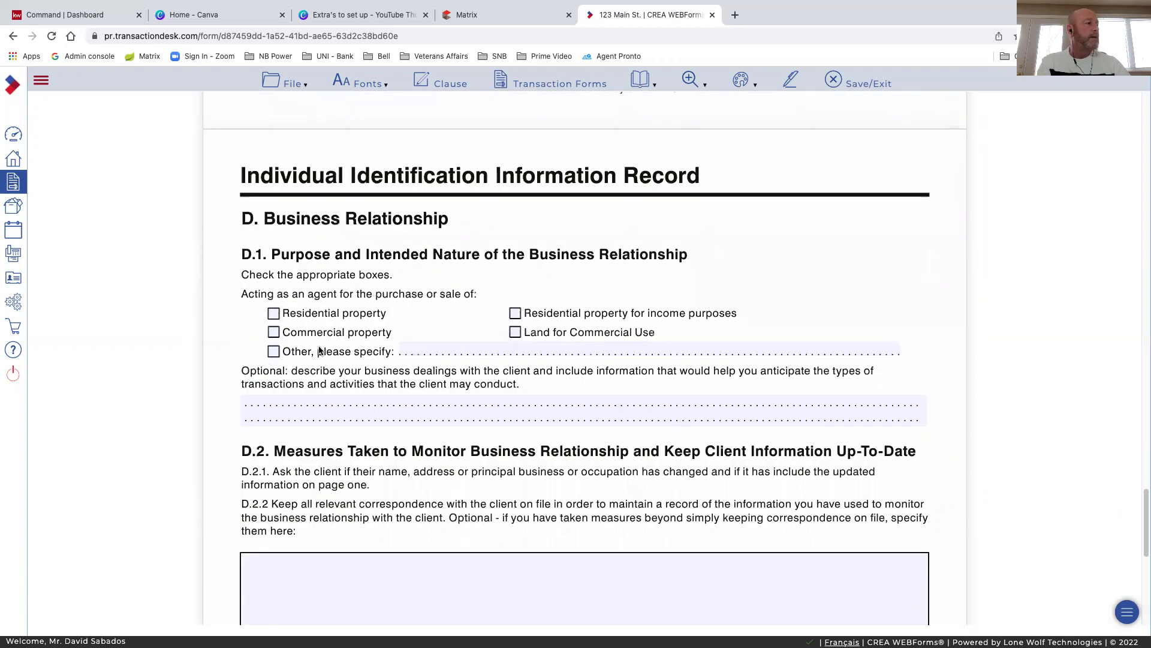
pyautogui.click(273, 314)
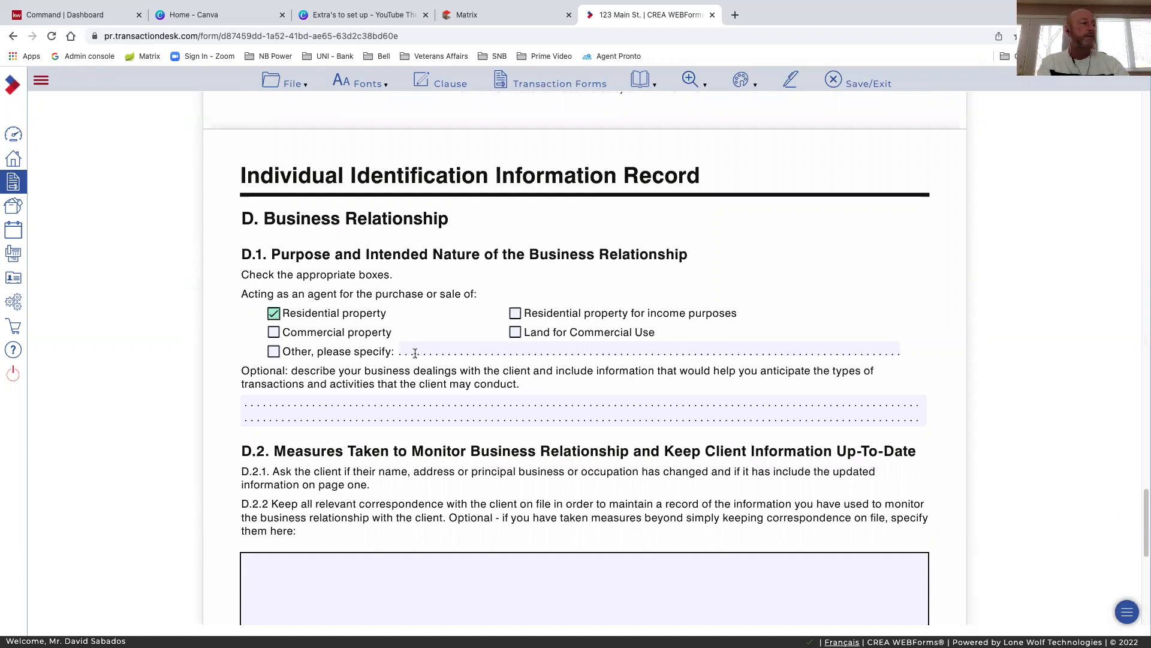
pyautogui.scroll(-5, 418, 363)
pyautogui.scroll(-6, 418, 364)
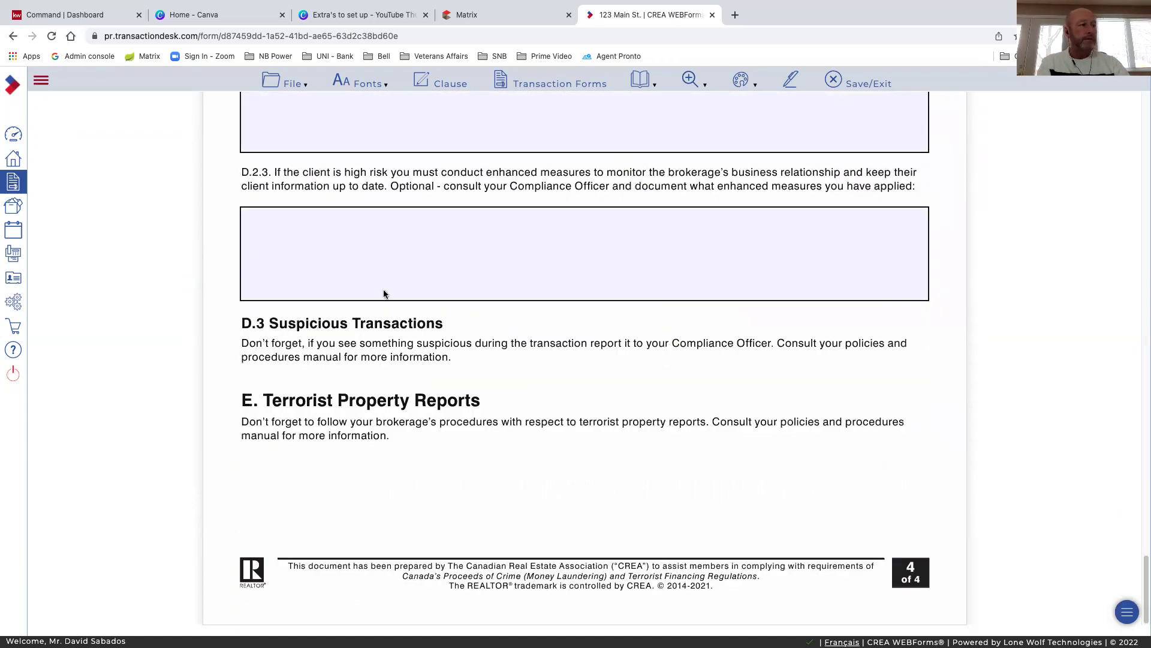
pyautogui.scroll(2, 563, 406)
pyautogui.scroll(10, 564, 405)
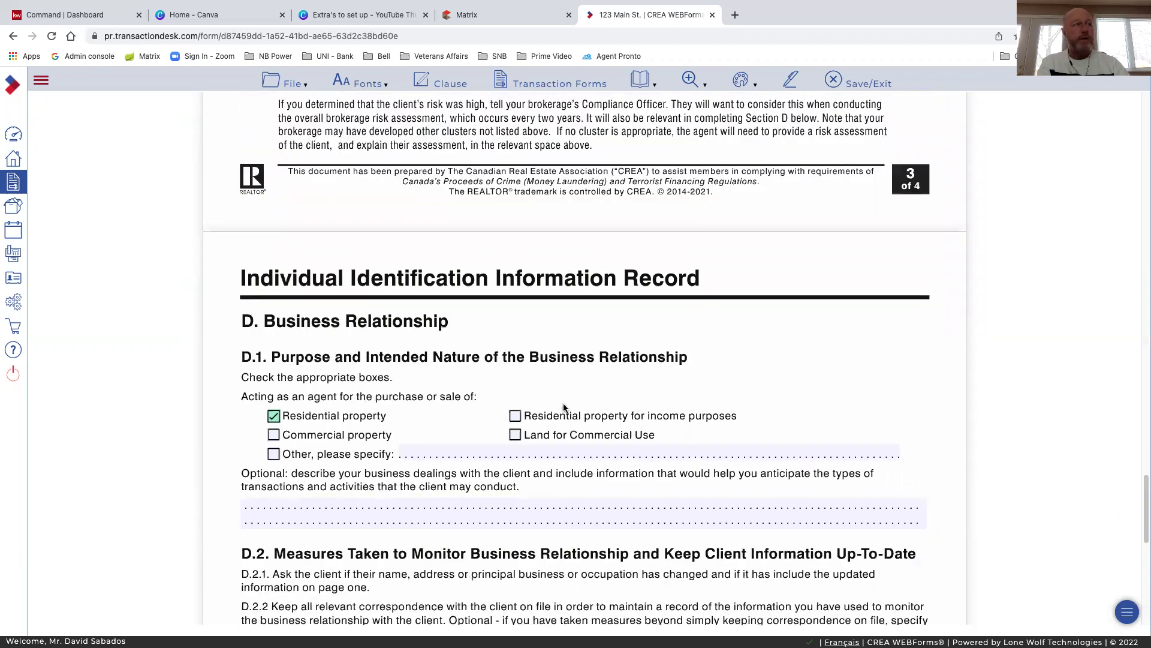
pyautogui.scroll(2, 509, 139)
pyautogui.scroll(9, 510, 132)
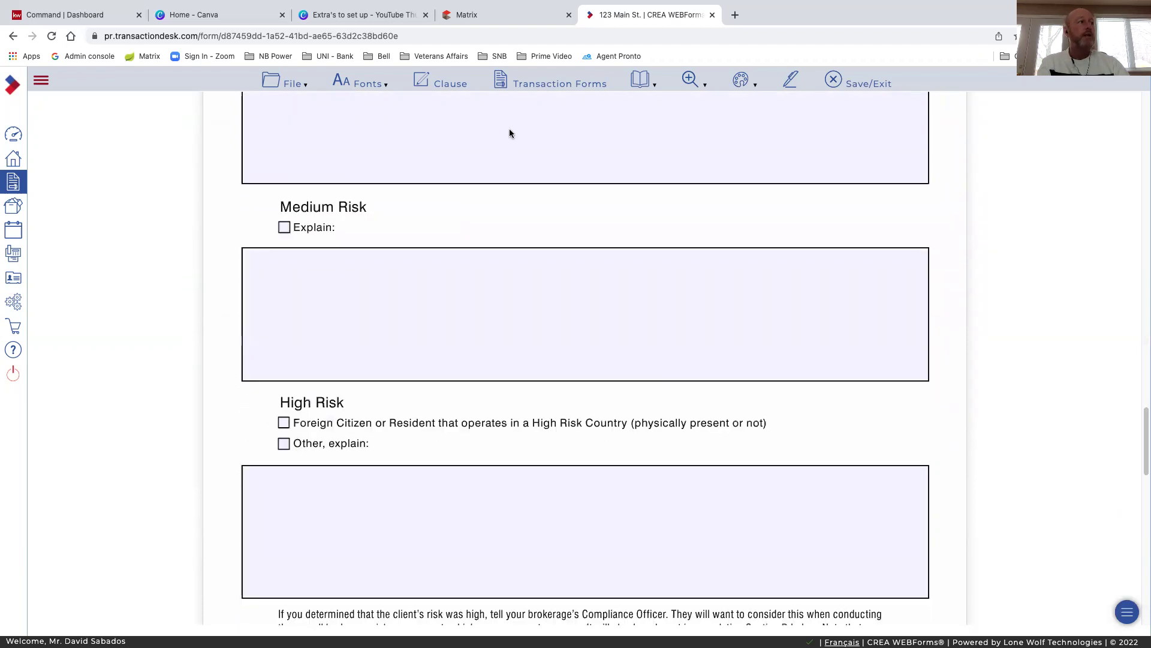
pyautogui.scroll(12, 510, 133)
pyautogui.scroll(15, 568, 142)
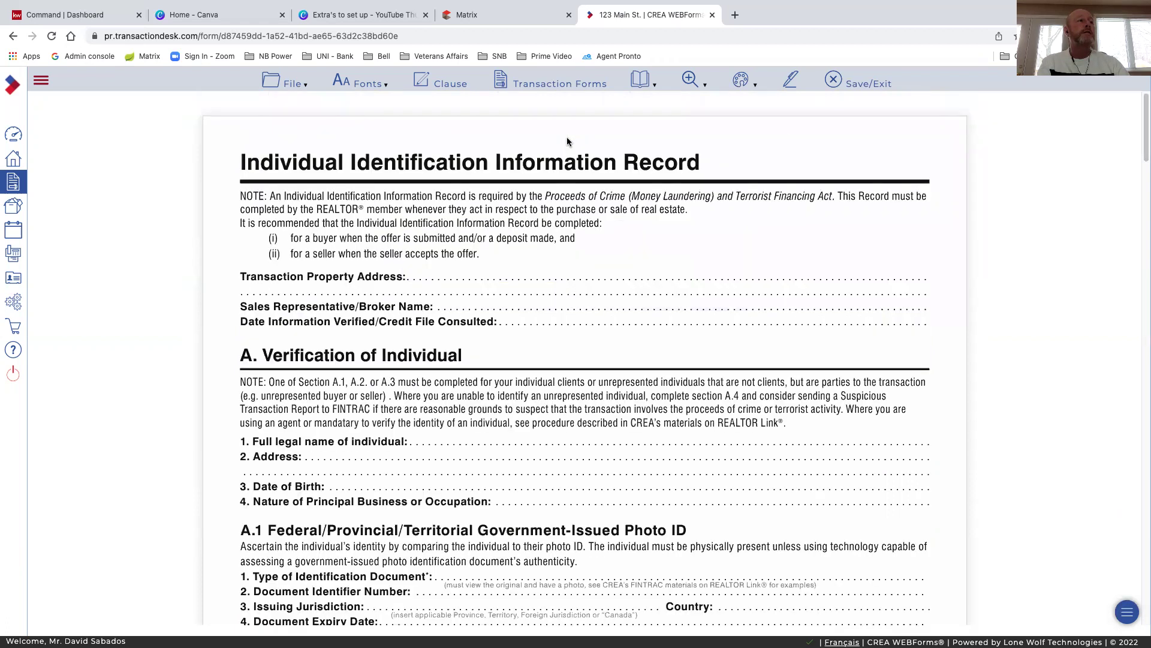
# Save/Exit the FINTRAC record, returning to the 123 Main St. dashboard where it's listed first
pyautogui.click(855, 85)
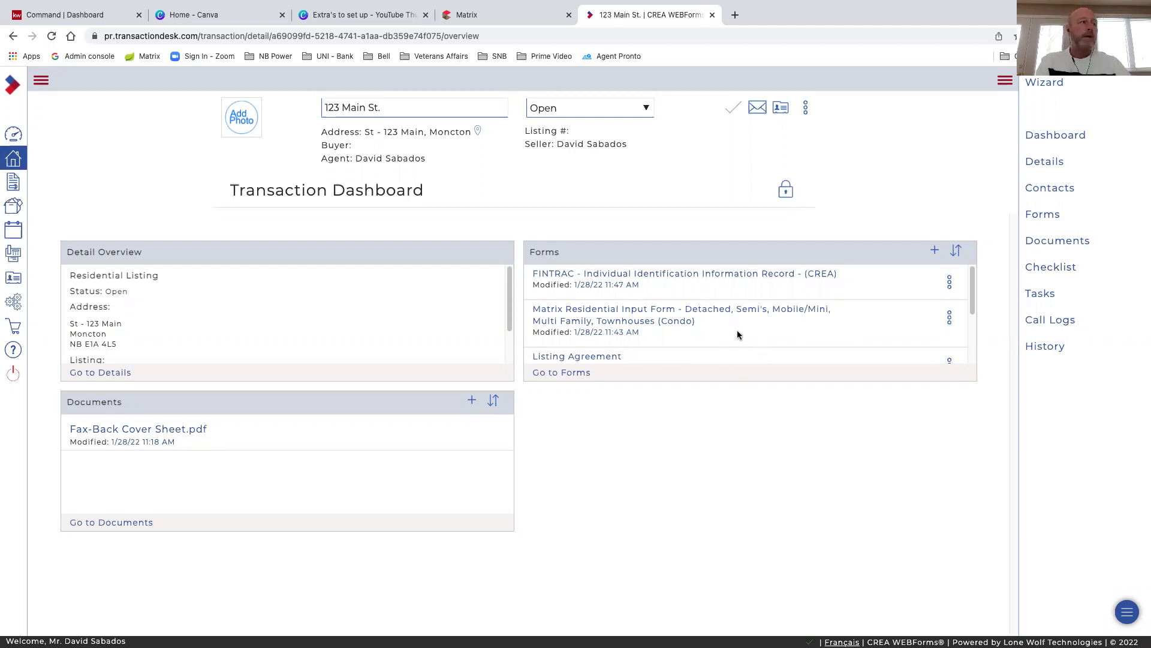
pyautogui.scroll(-1, 739, 331)
pyautogui.scroll(-2, 742, 332)
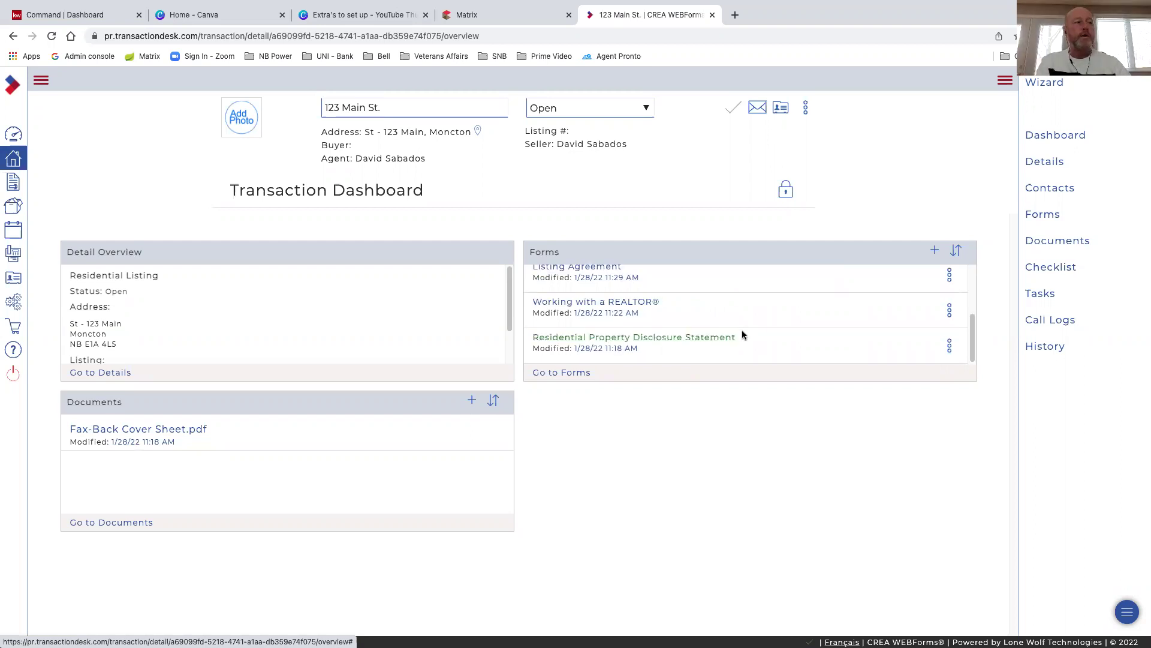
pyautogui.scroll(2, 769, 321)
pyautogui.scroll(1, 769, 321)
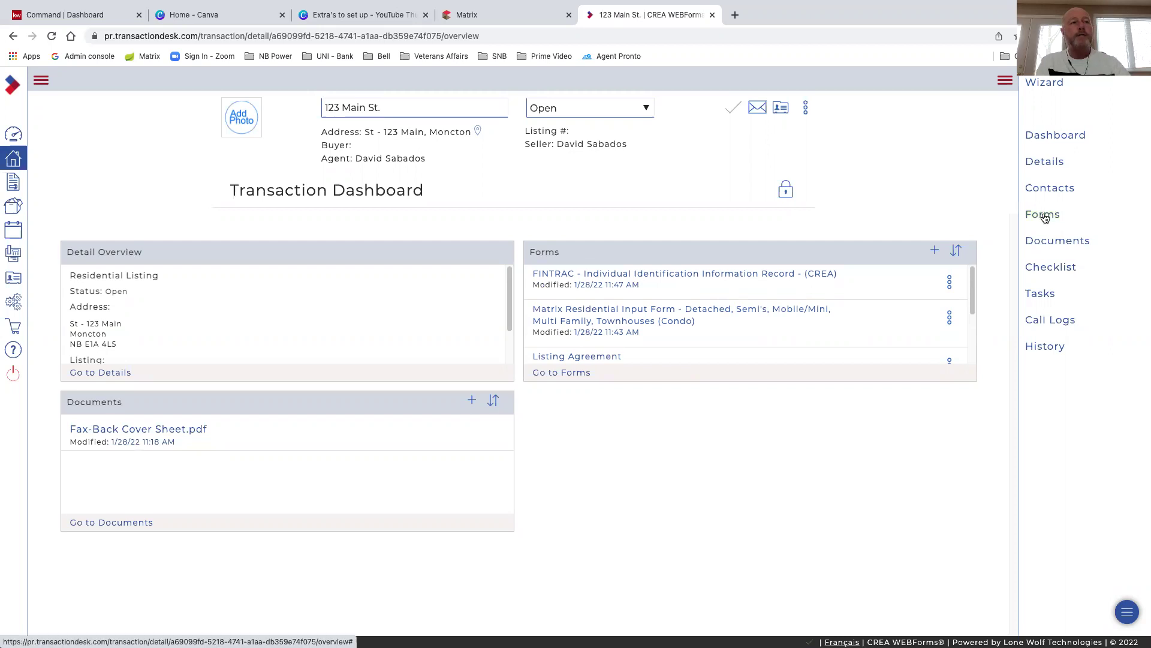
# In the full Forms list, select Working with a REALTOR®, Listing Agreement and Residential Property Disclosure Statement
pyautogui.click(1043, 215)
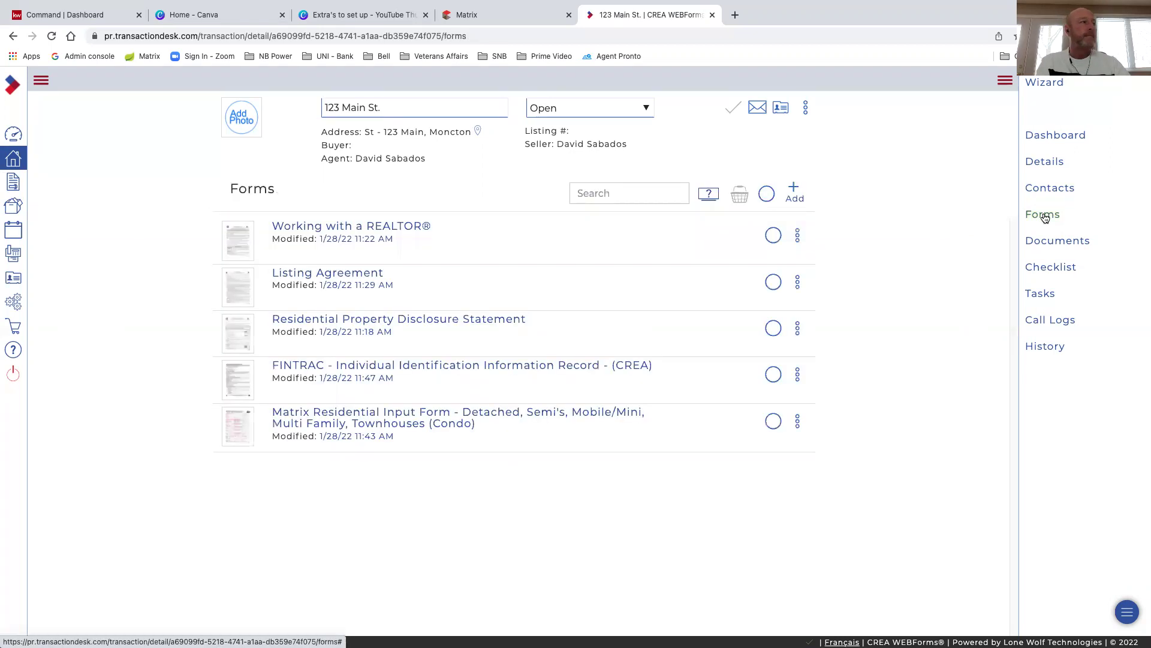
pyautogui.click(773, 236)
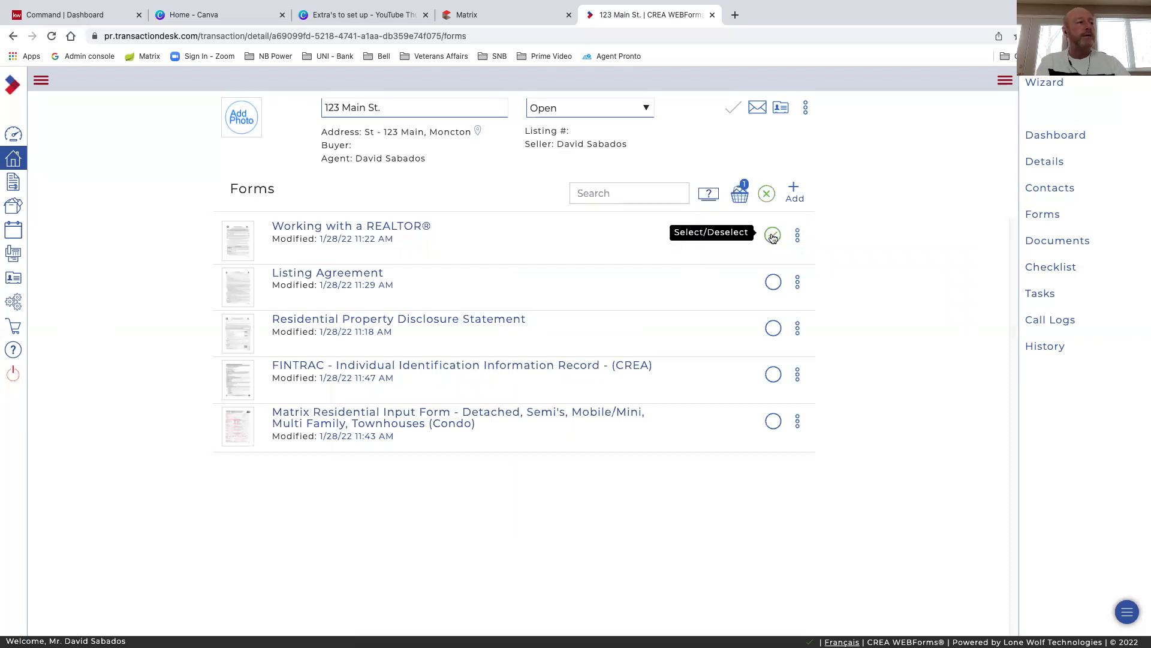
pyautogui.click(774, 284)
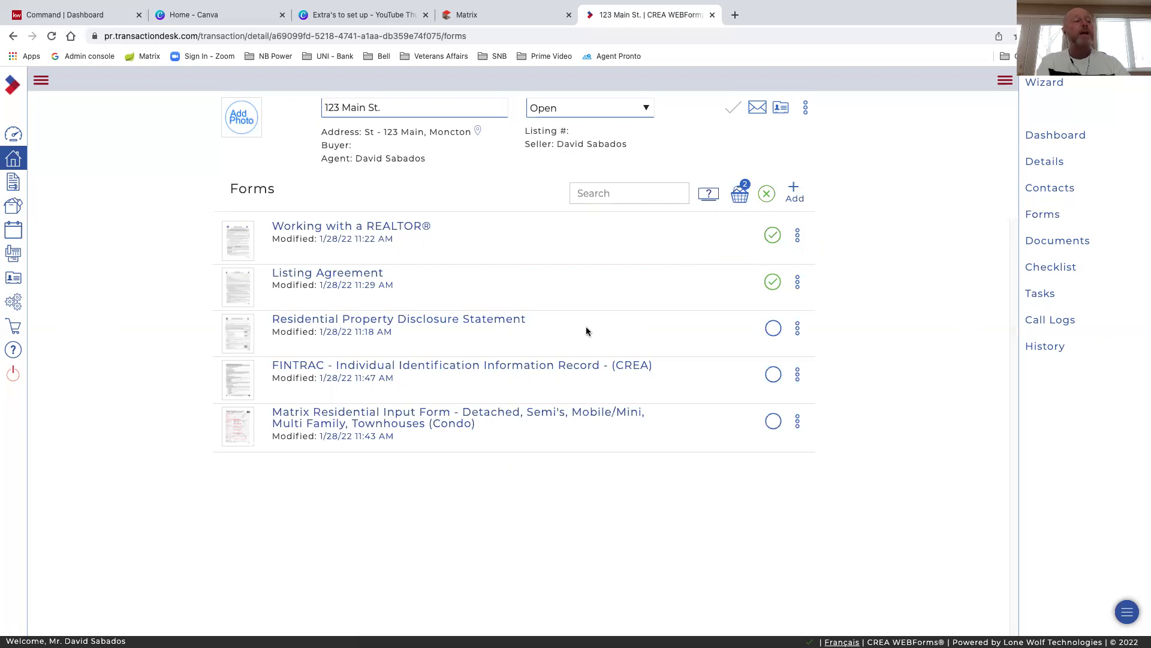
pyautogui.click(773, 329)
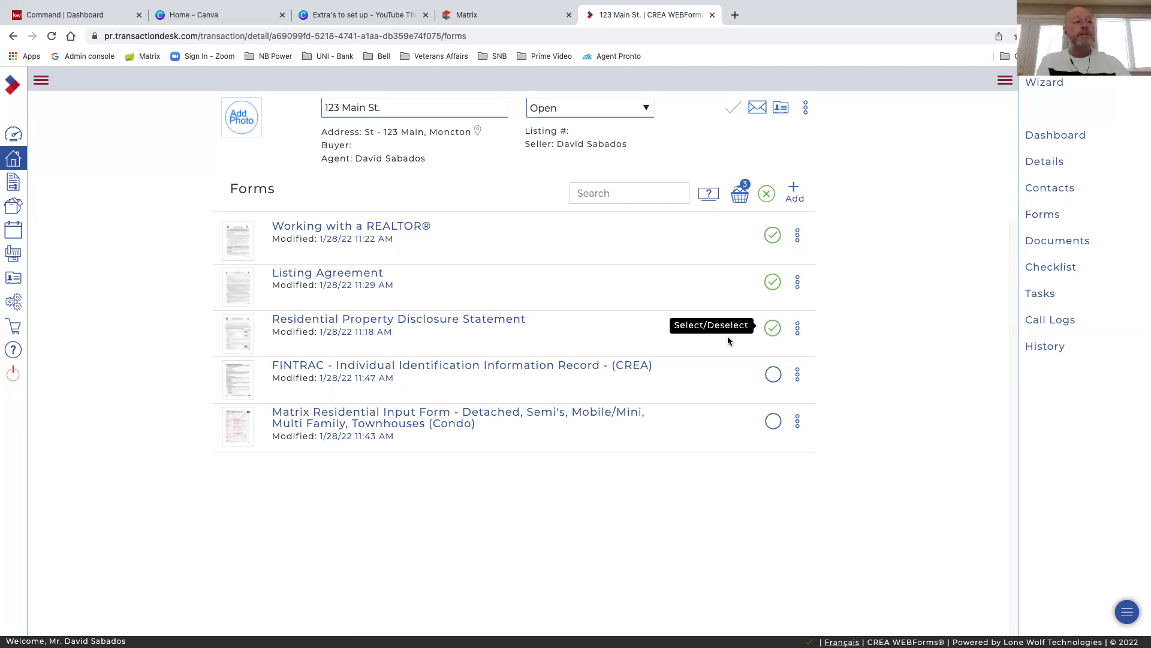
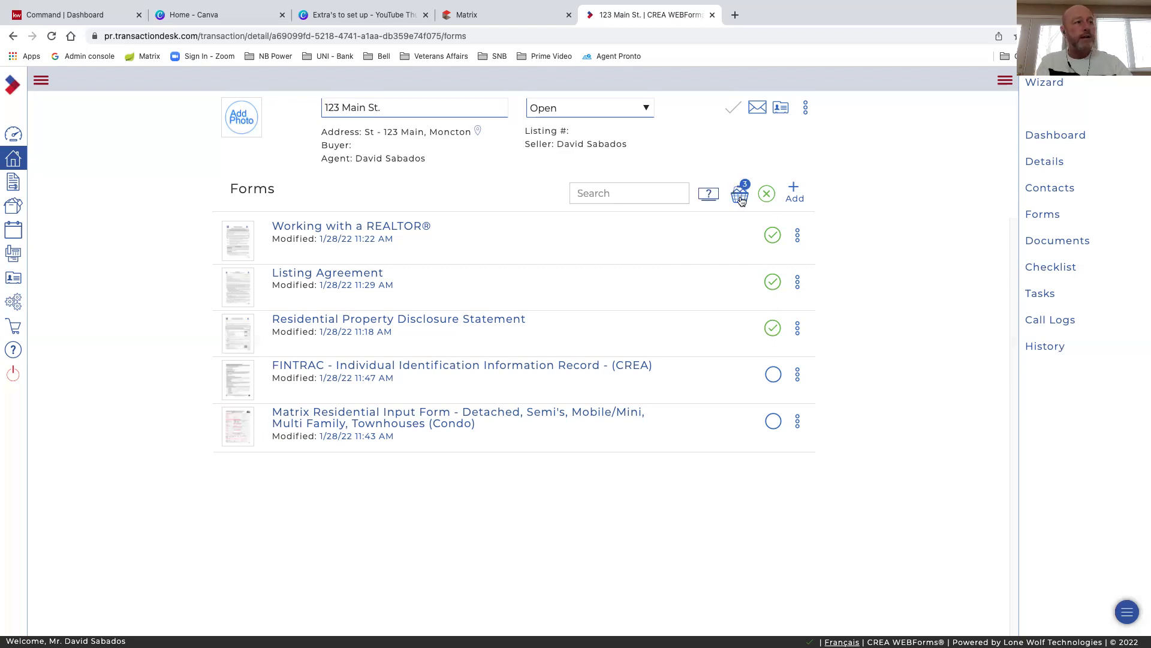
# Open the Transaction Forms window listing the three chosen forms
pyautogui.click(741, 195)
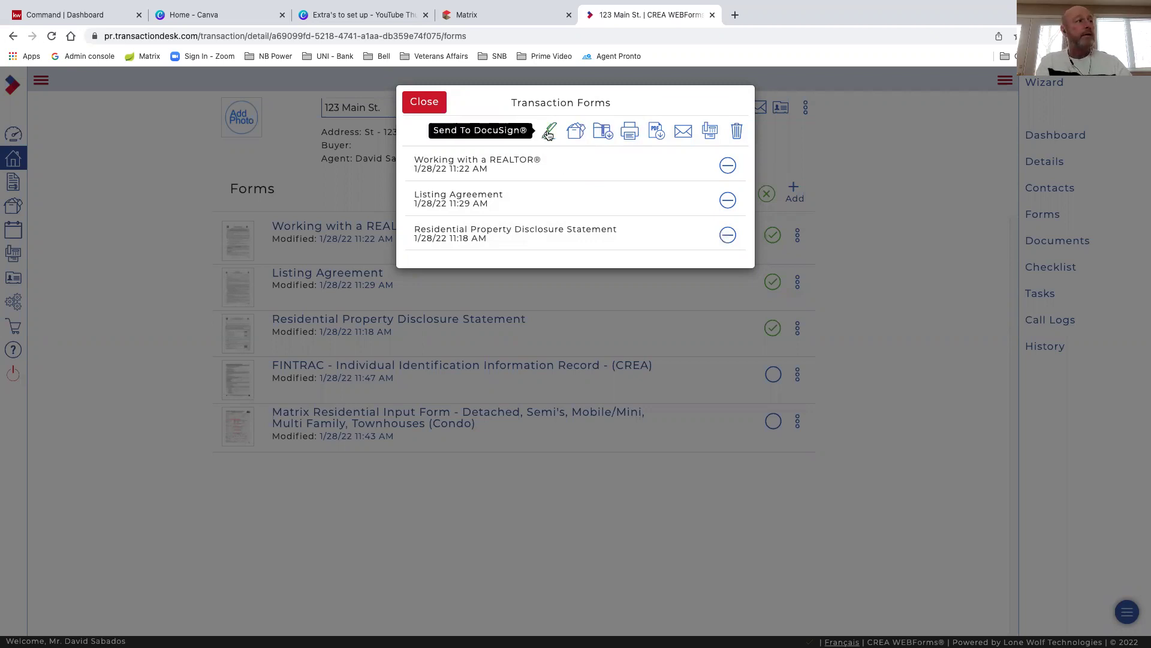
# Send Working with a REALTOR®, Listing Agreement and Residential Property Disclosure Statement to DocuSign
pyautogui.click(548, 134)
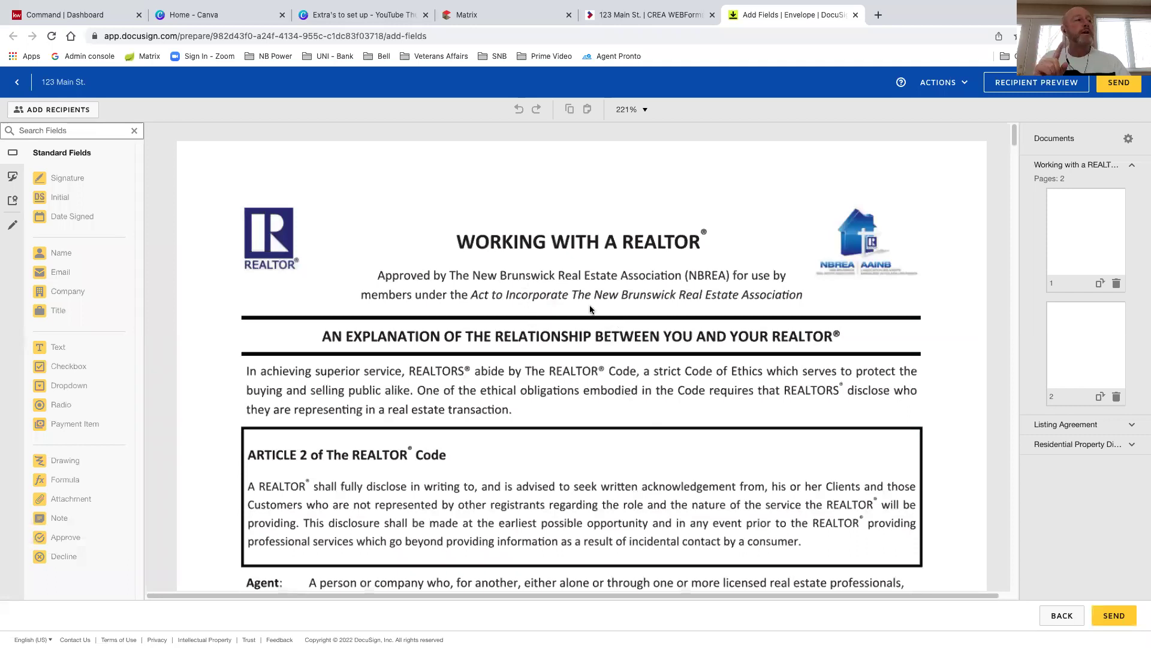
# Open the Edit Recipients dialog for the 123 Main St. envelope
pyautogui.scroll(-1, 588, 370)
pyautogui.scroll(1, 588, 371)
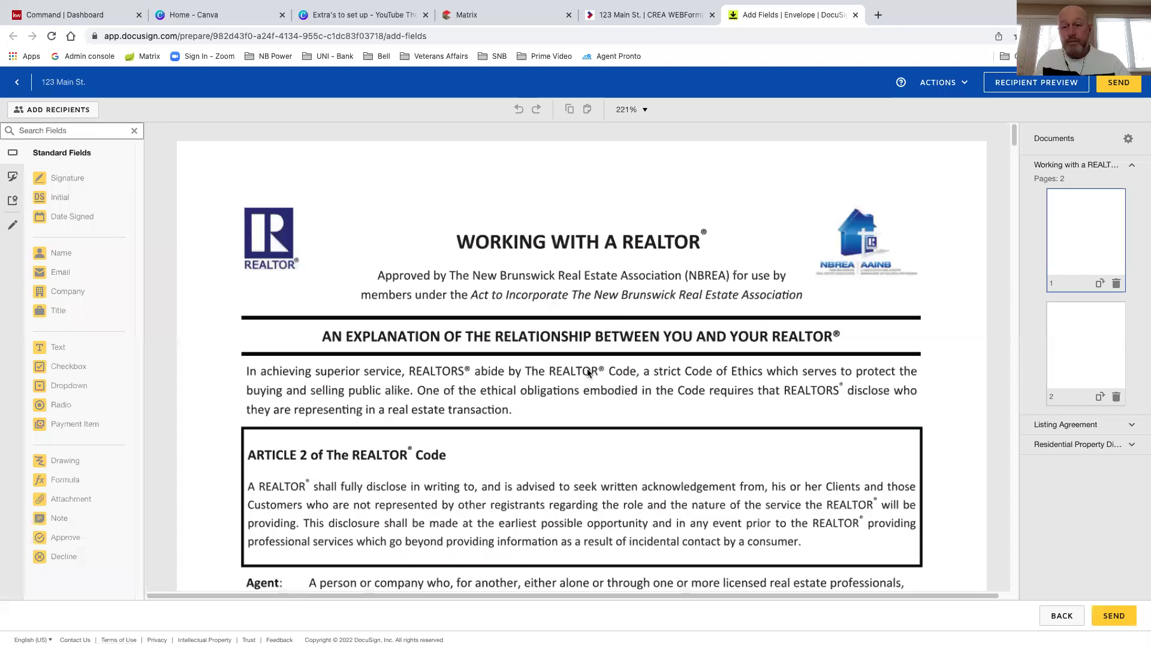
pyautogui.click(39, 110)
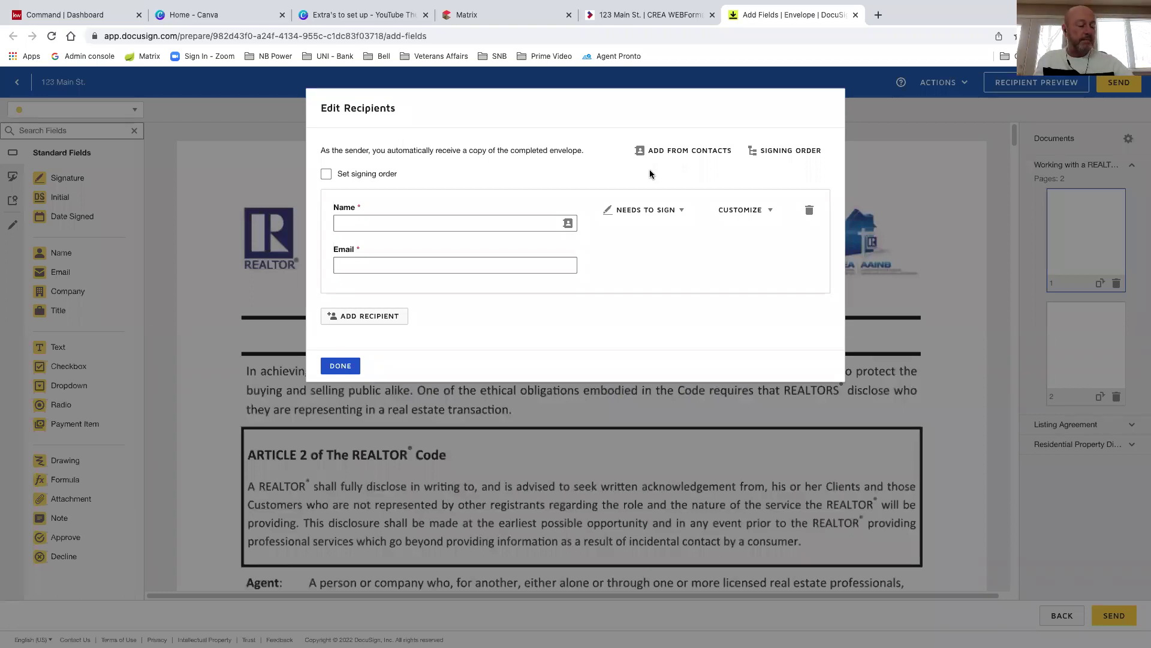
# Fill the first signer from the agent's saved contact and add a second recipient entry
pyautogui.click(417, 223)
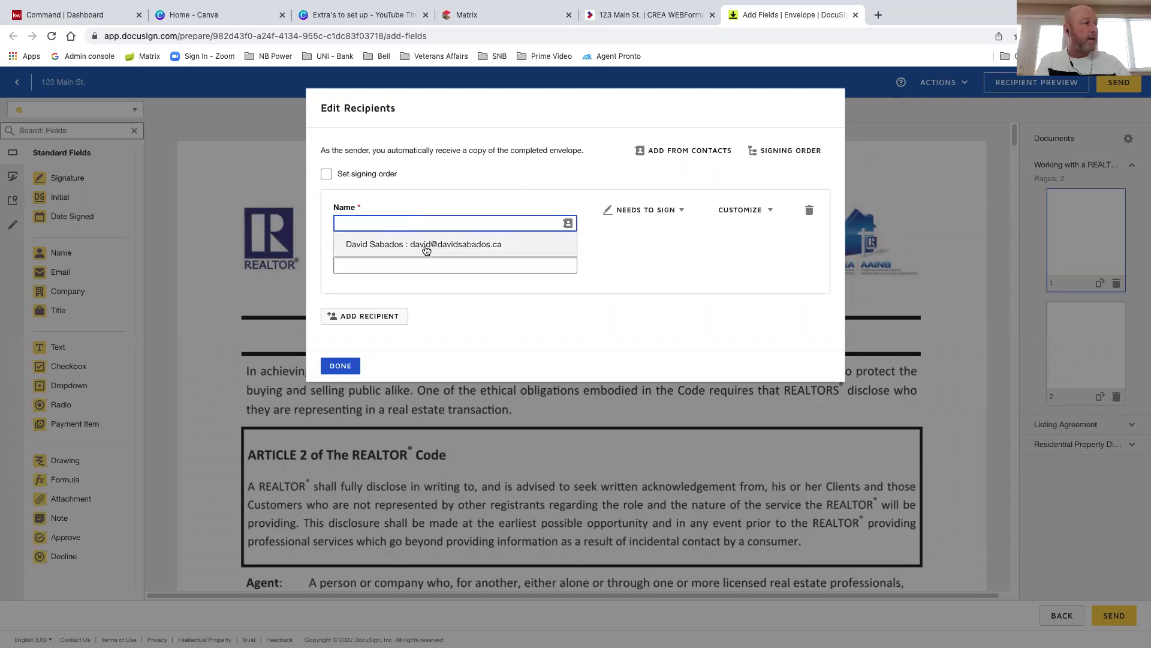
pyautogui.click(405, 245)
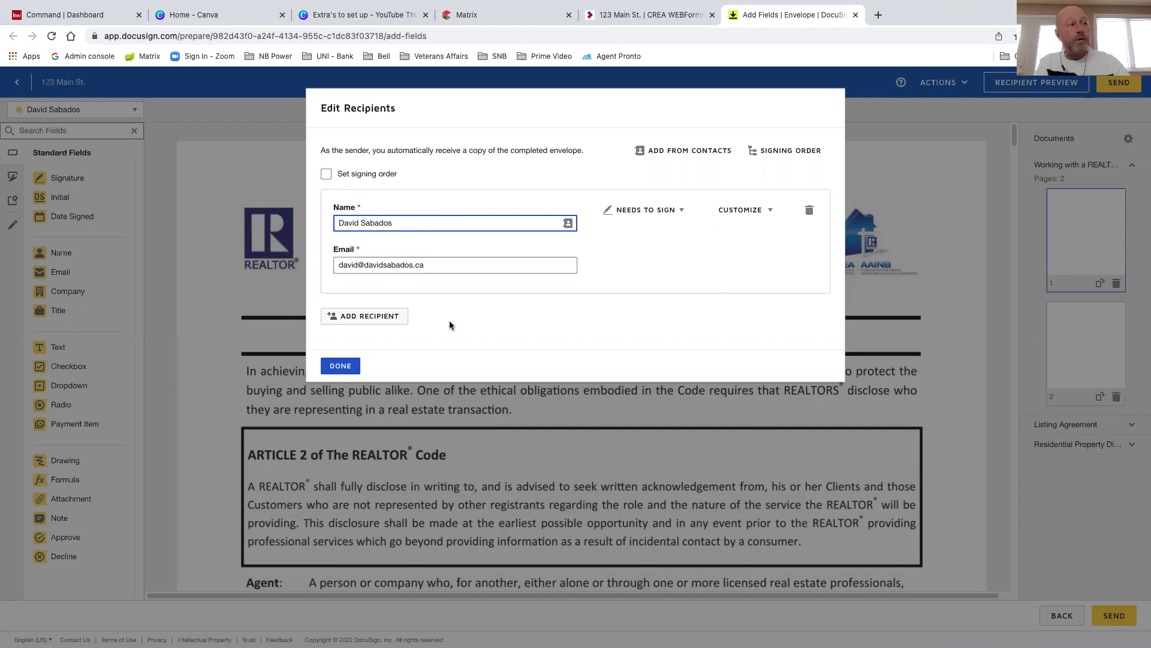
pyautogui.click(372, 316)
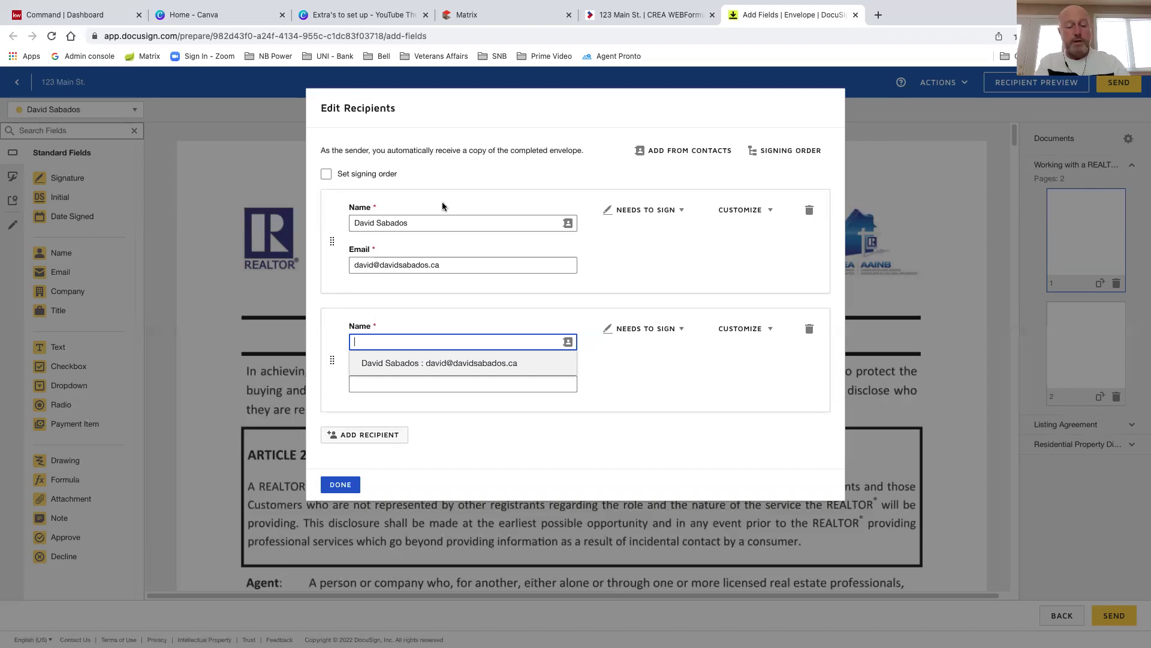
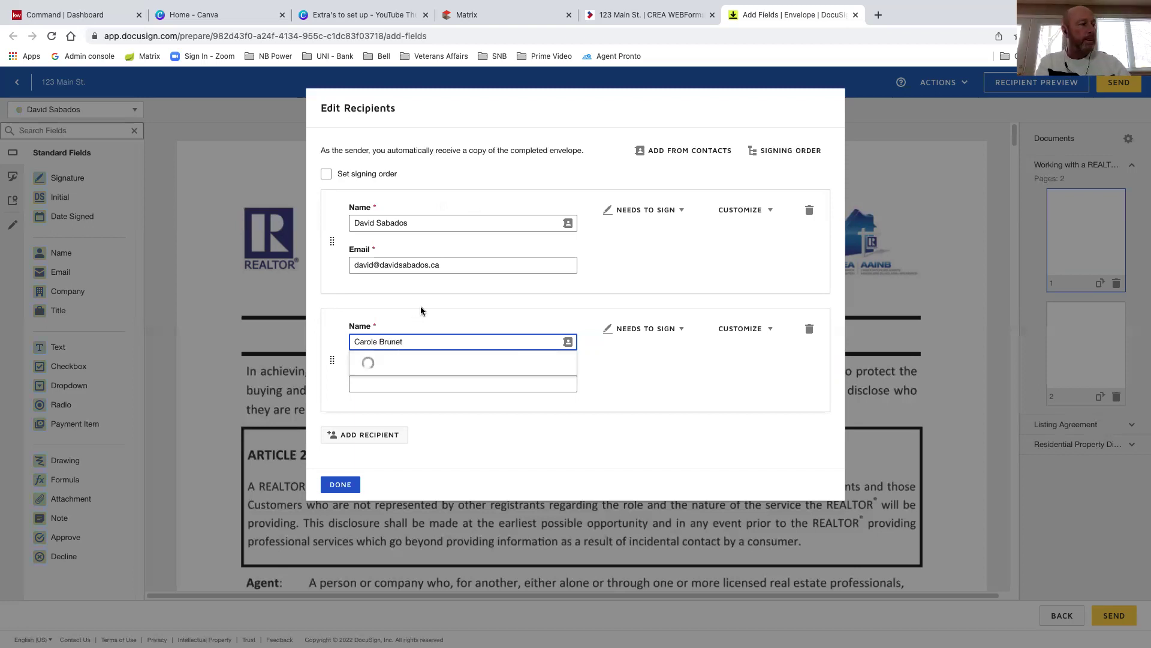
# Enter the second signer's full name and correct their e-mail address
pyautogui.click(389, 378)
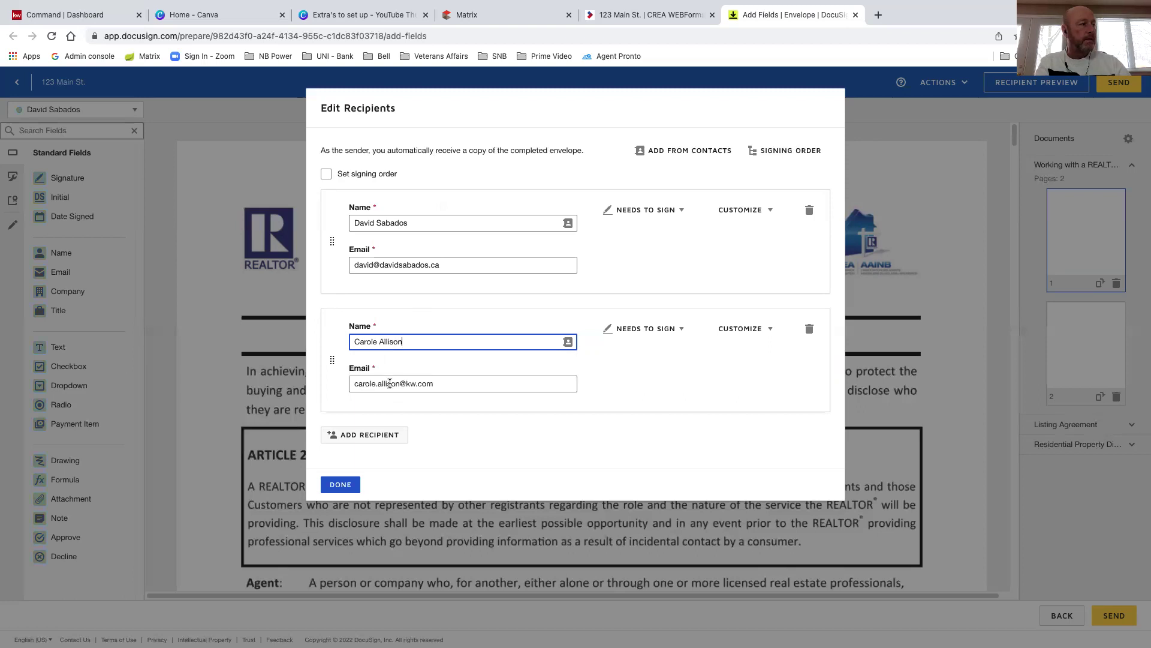
pyautogui.moveTo(408, 342); pyautogui.dragTo(352, 343)
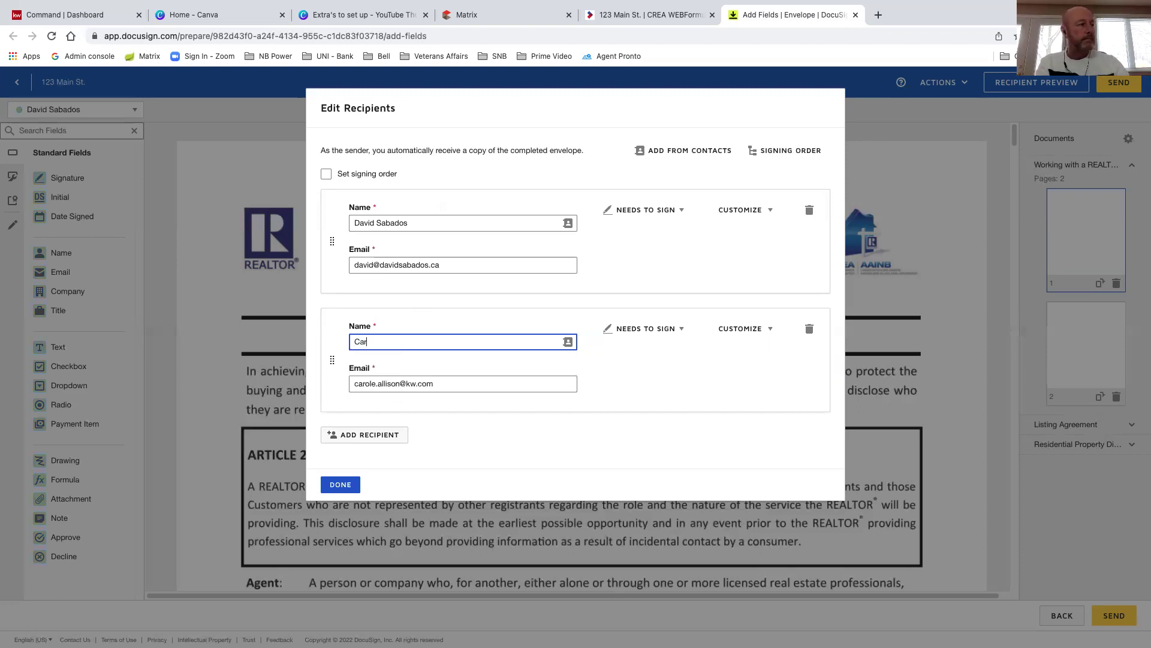
pyautogui.tripleClick(347, 383)
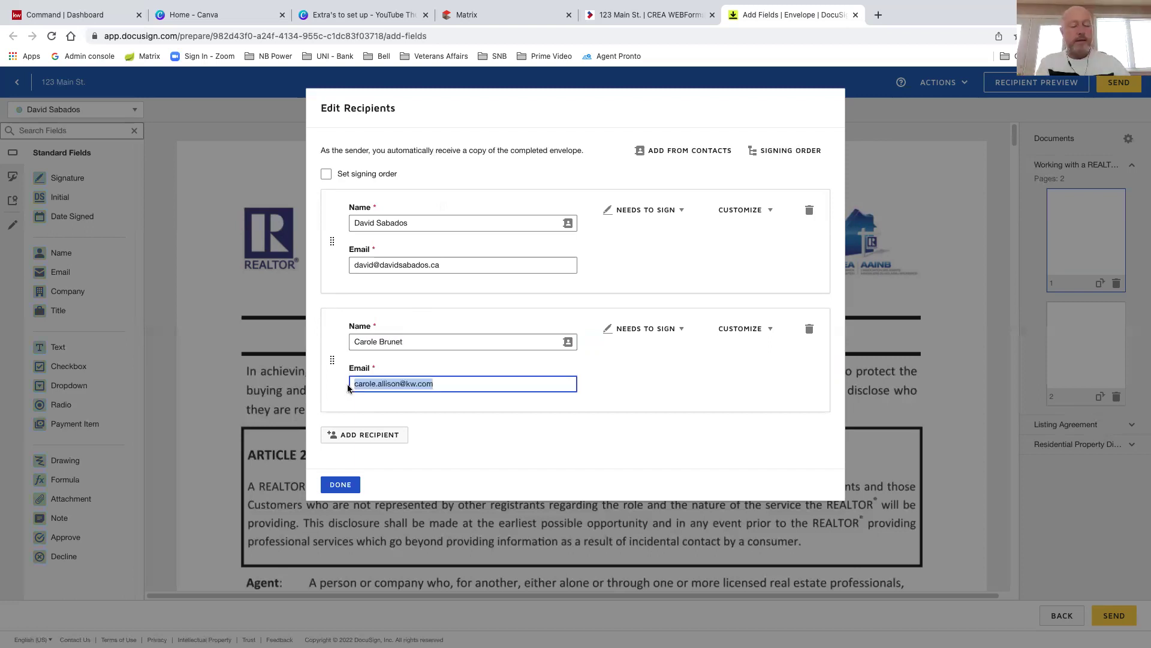
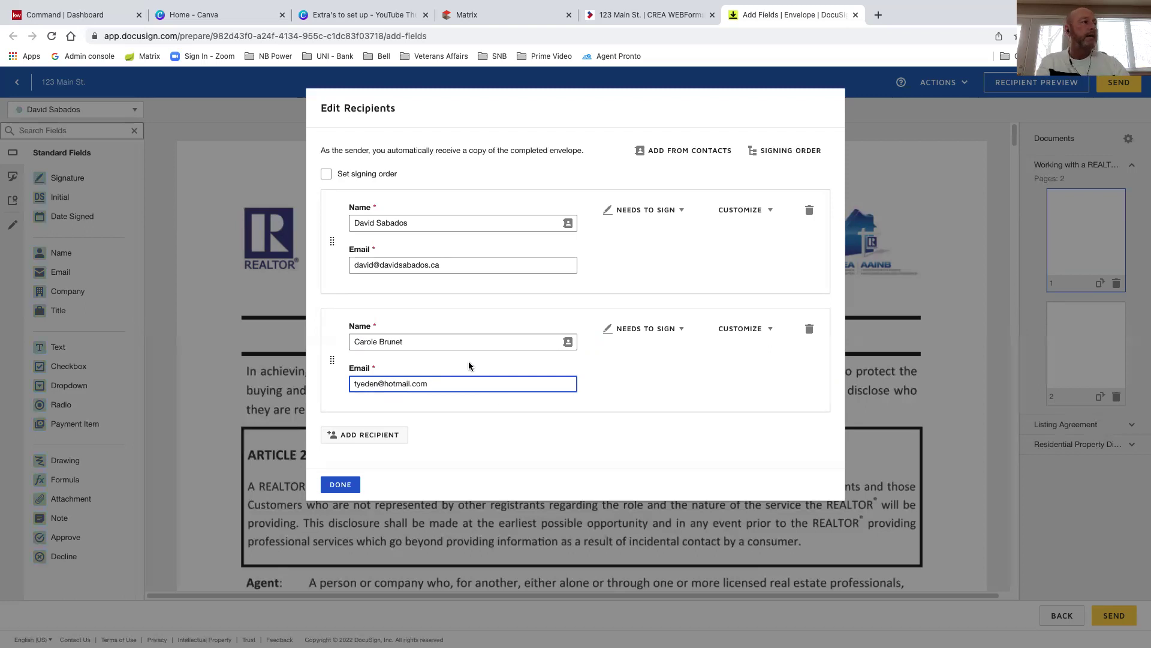
# Delete the second recipient, keep the agent as Needs to Sign with no signing order, and confirm
pyautogui.click(327, 175)
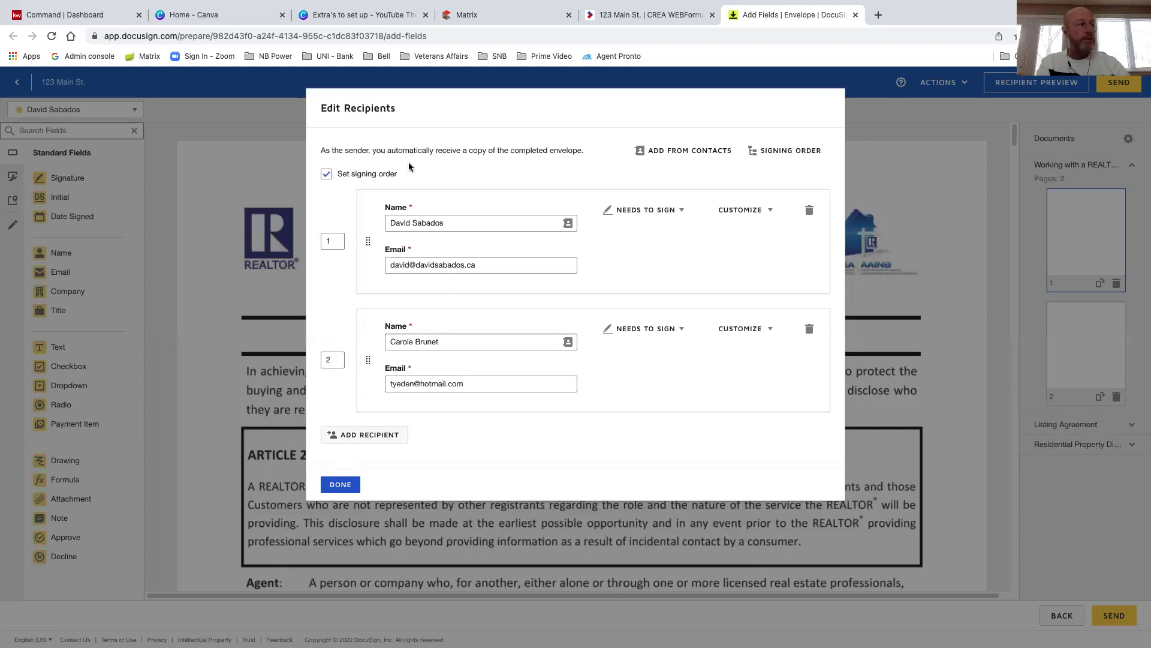
pyautogui.click(326, 174)
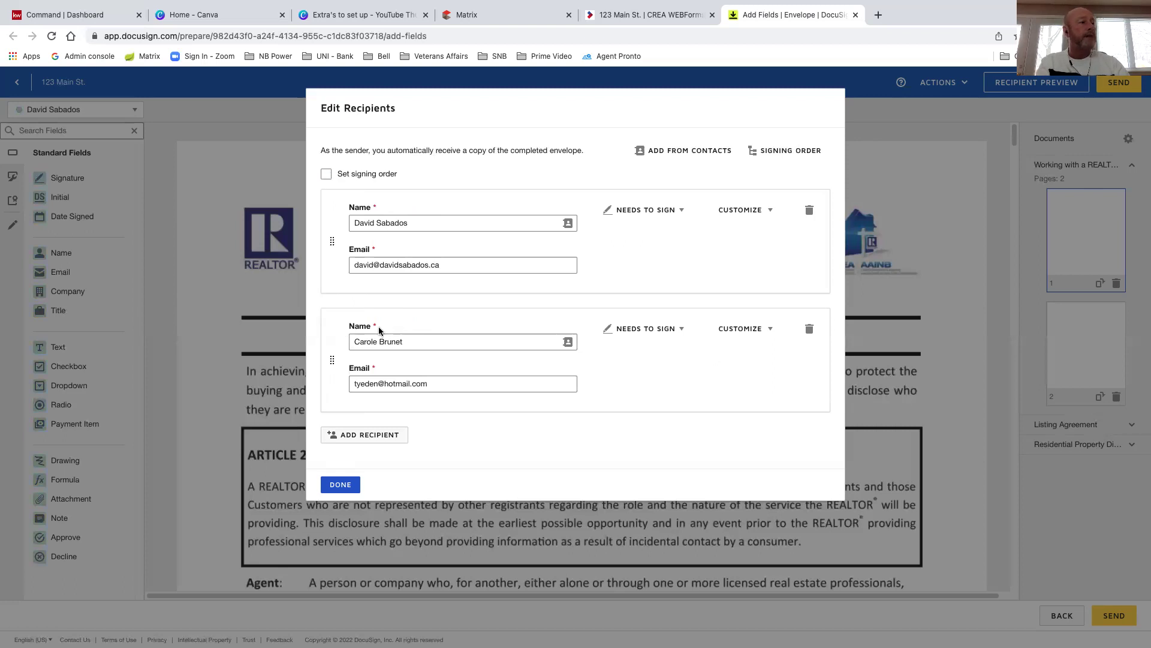
pyautogui.click(809, 329)
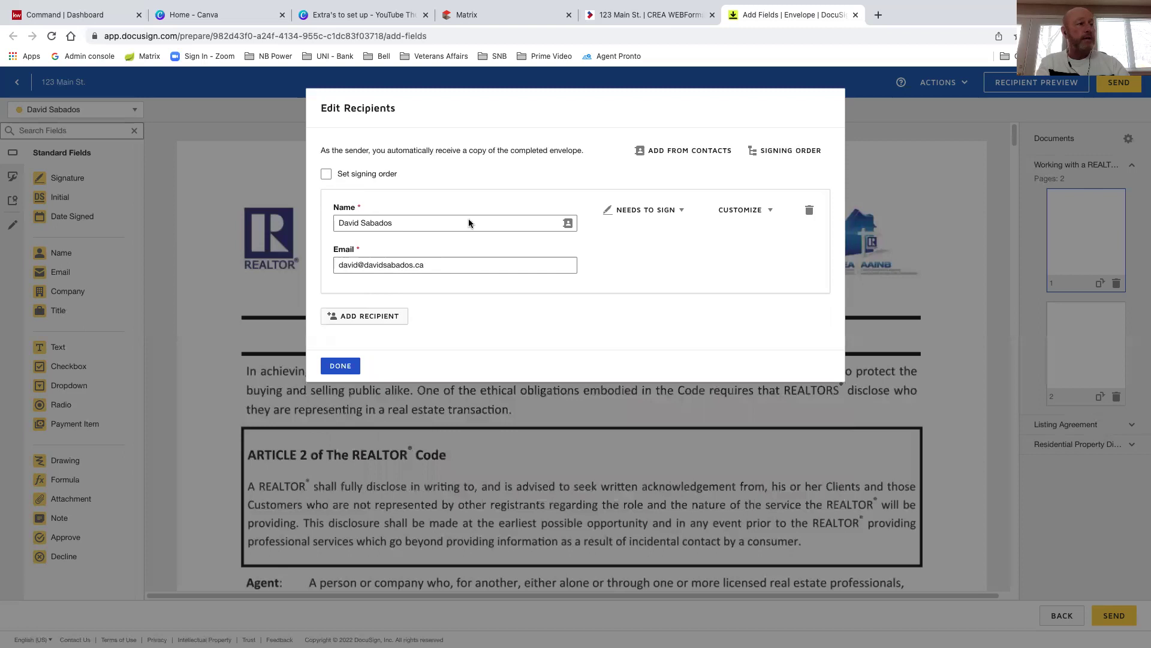
pyautogui.click(683, 212)
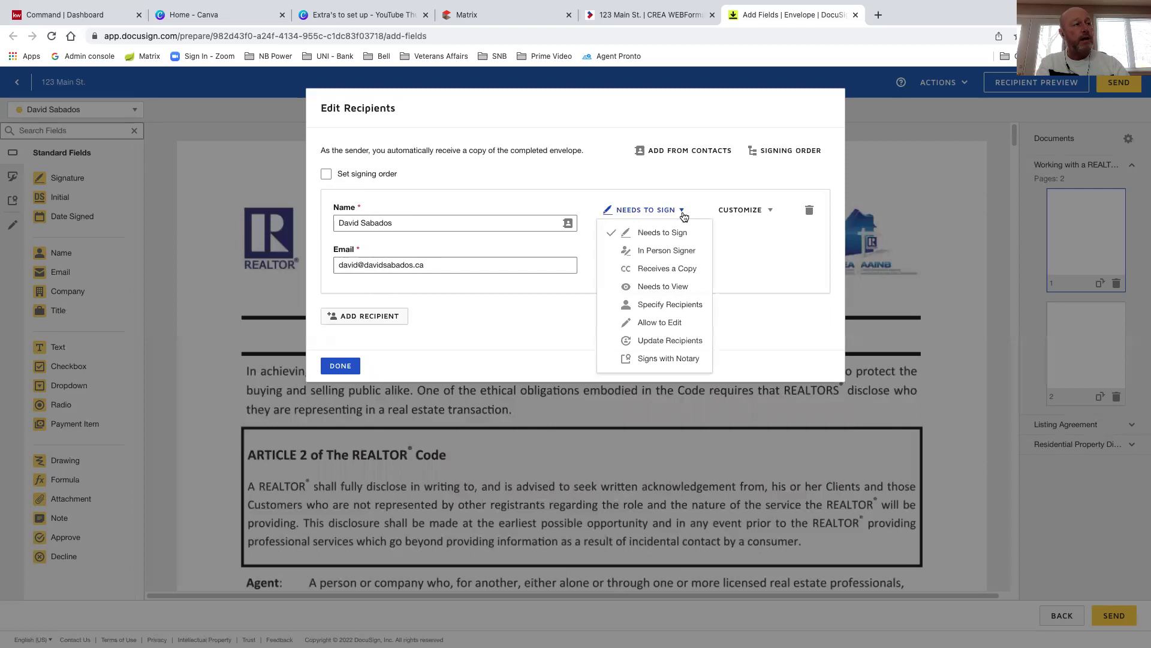
pyautogui.click(658, 234)
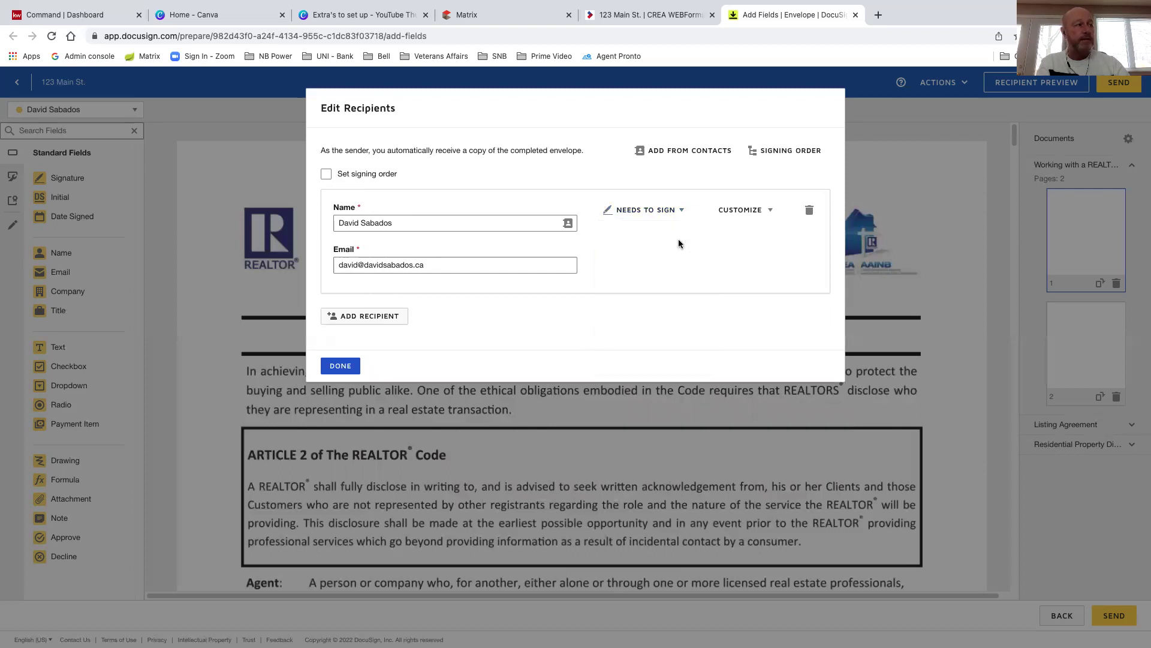
pyautogui.click(341, 366)
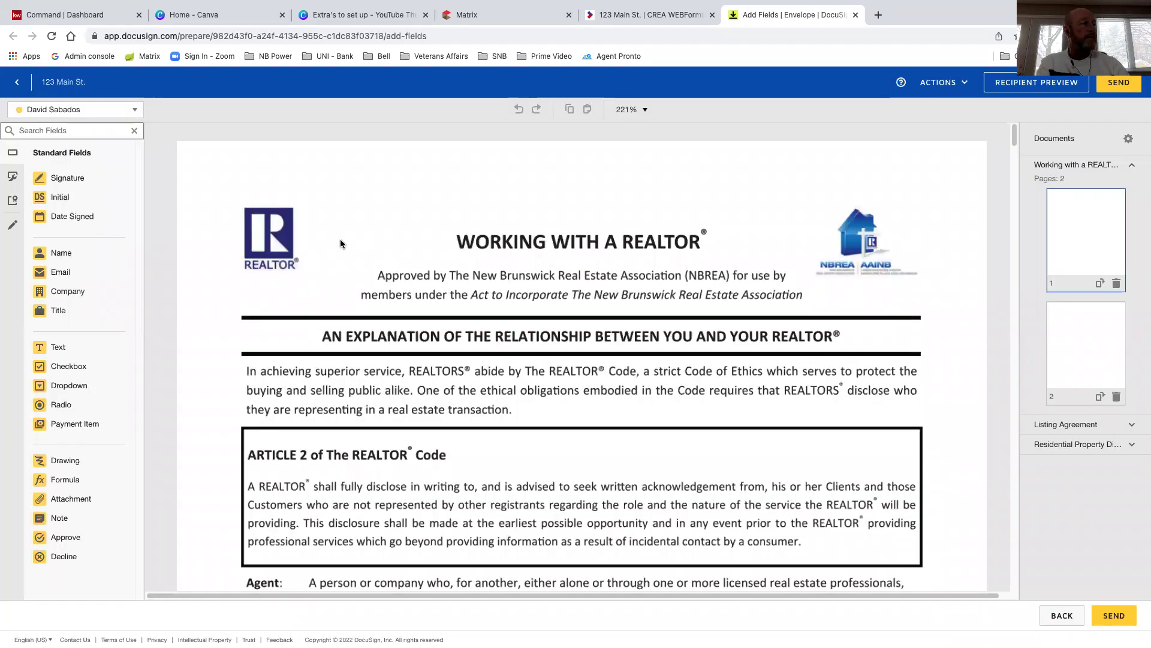
# On page 2 of Working with a REALTOR®, add Signature and Date Signed fields on the first seller lines
pyautogui.scroll(-1, 505, 289)
pyautogui.scroll(-10, 505, 288)
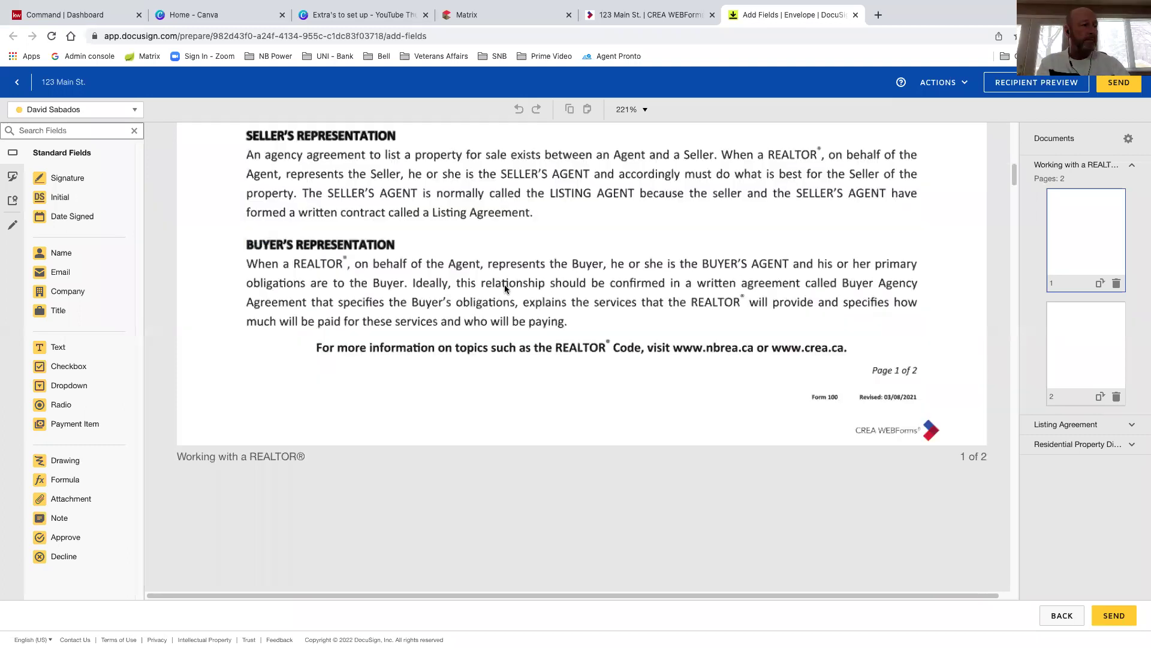
pyautogui.scroll(-1, 505, 288)
pyautogui.scroll(-4, 505, 288)
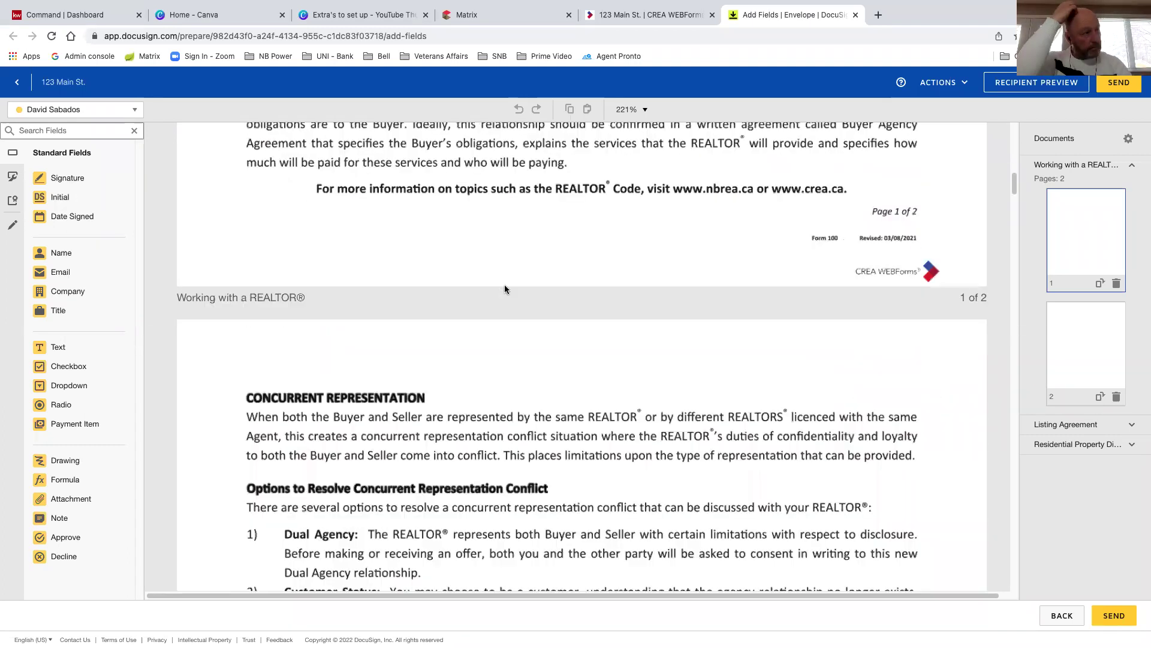
pyautogui.scroll(-10, 505, 288)
pyautogui.scroll(-3, 505, 288)
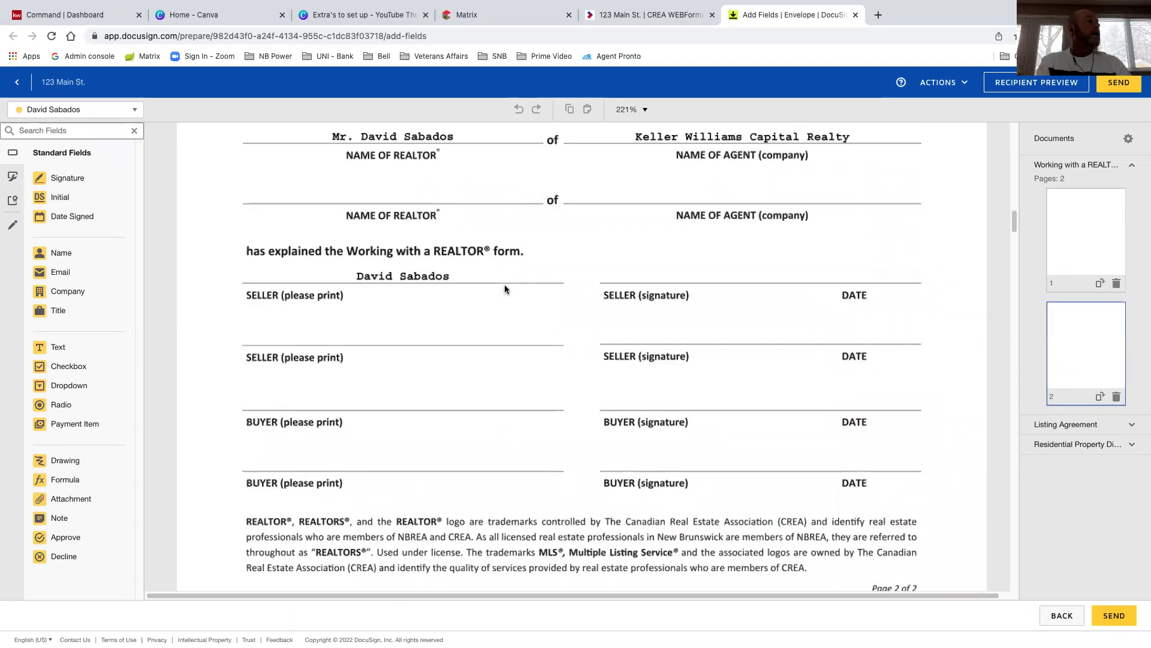
pyautogui.scroll(-1, 408, 272)
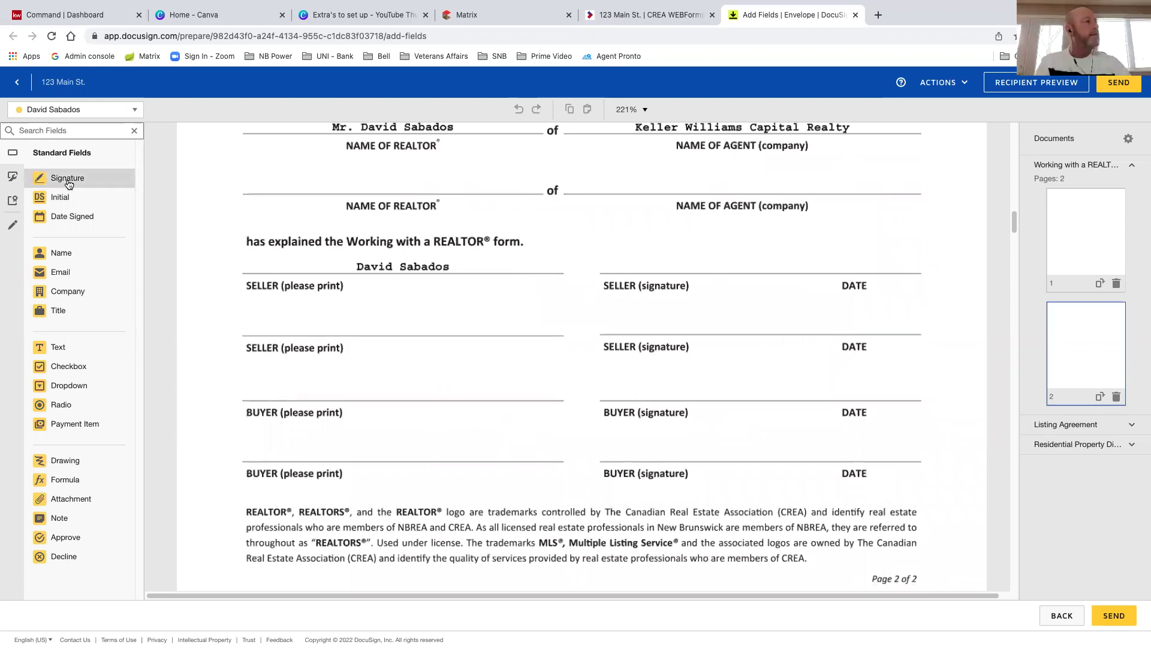
pyautogui.moveTo(69, 183)
pyautogui.mouseDown()
pyautogui.moveTo(441, 229)
pyautogui.moveTo(617, 214)
pyautogui.moveTo(633, 241)
pyautogui.mouseUp()
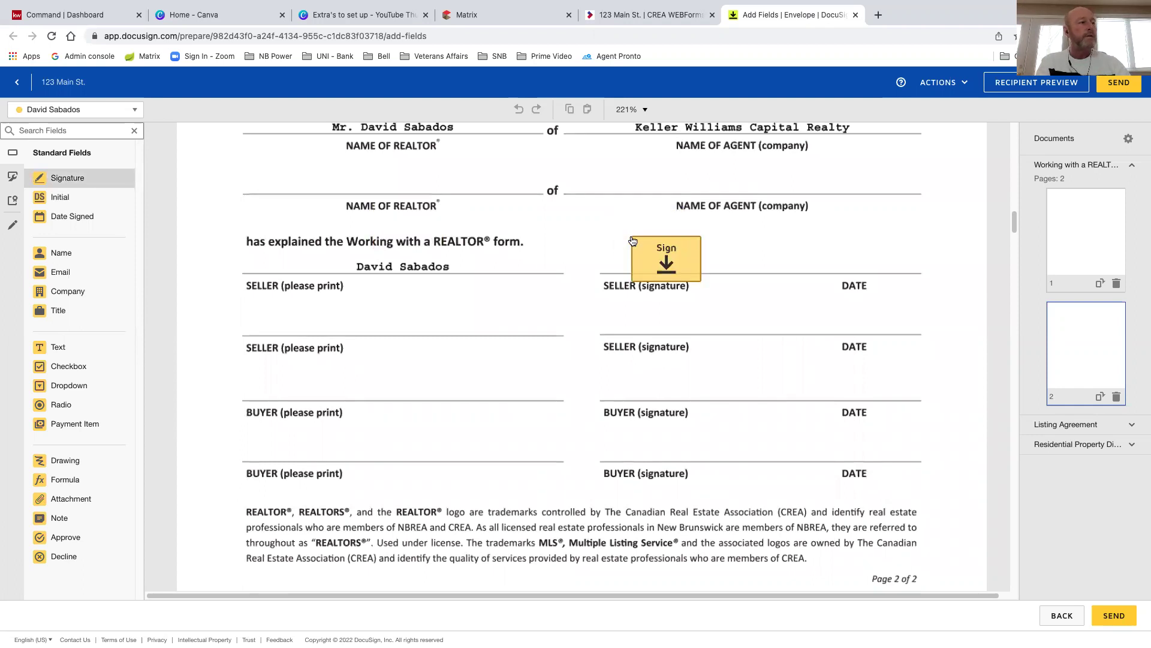
pyautogui.click(665, 255)
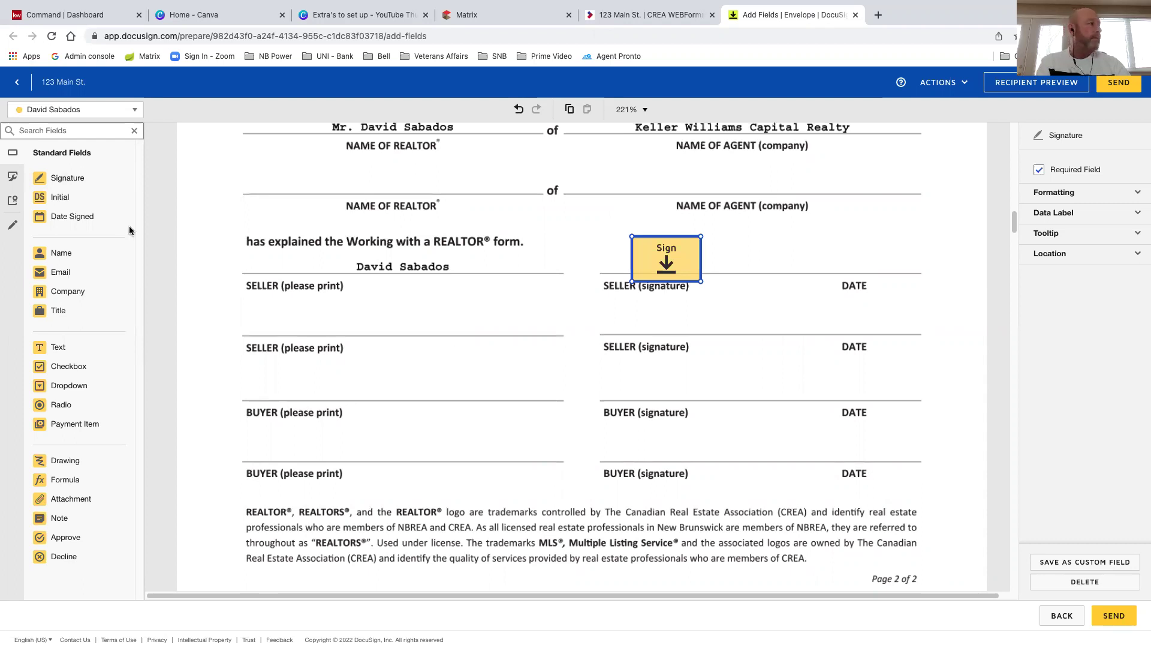
pyautogui.moveTo(87, 223); pyautogui.dragTo(801, 258)
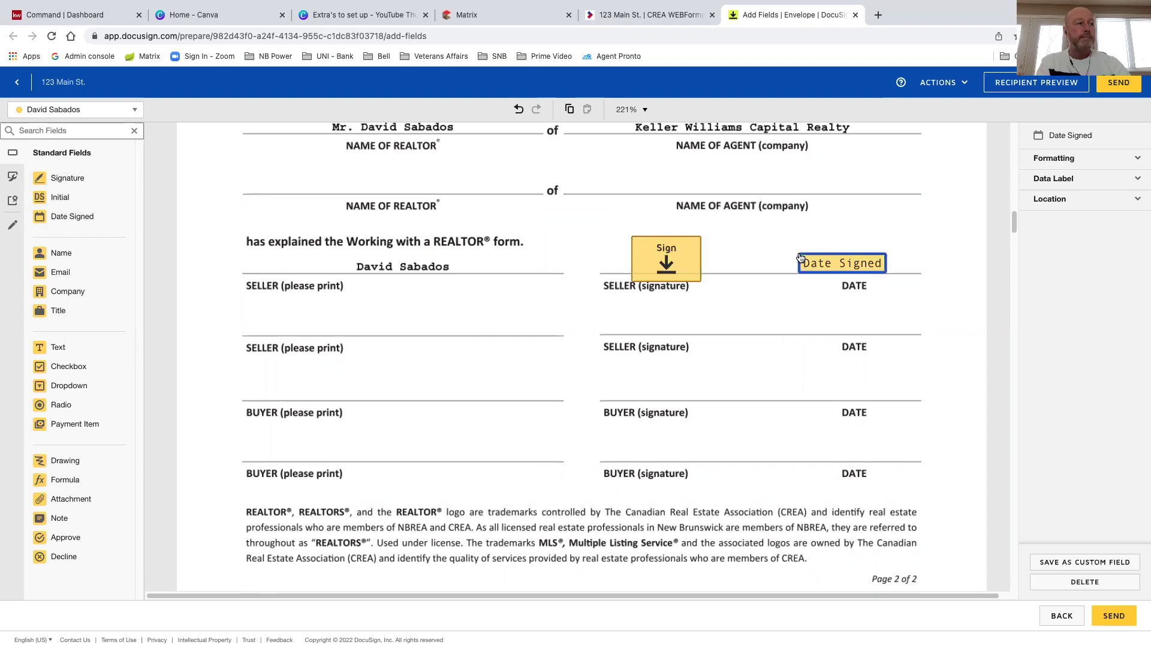
# Place Initial fields in the DO boxes of Listing Agreement clauses 3(a) and 7(b)
pyautogui.scroll(-4, 460, 362)
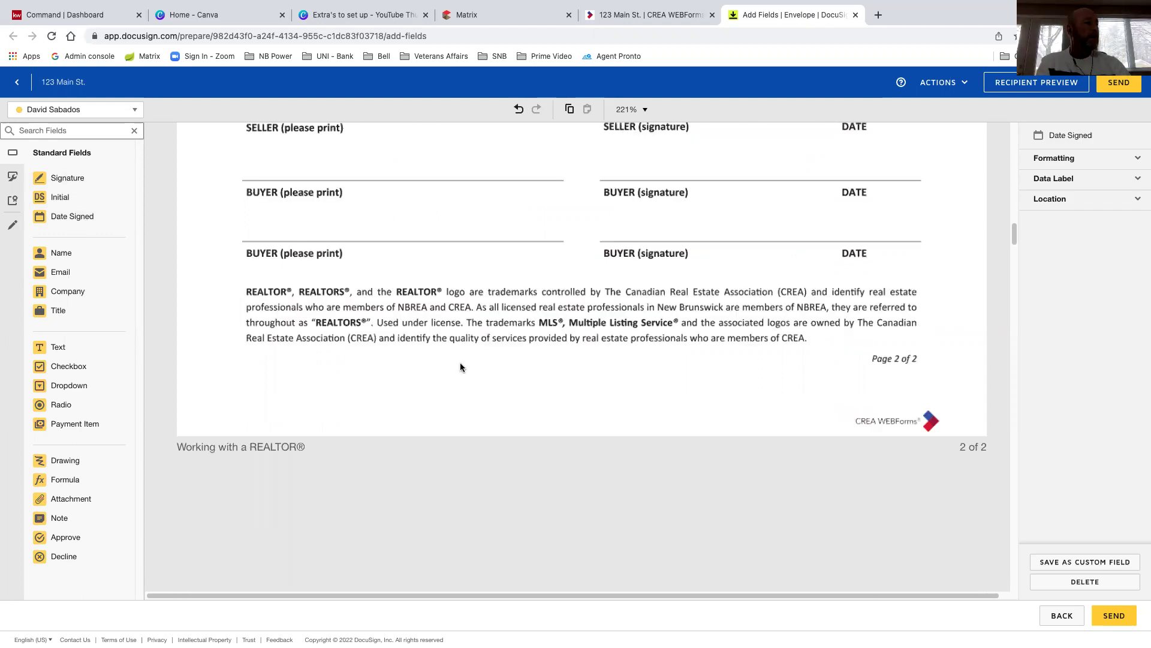
pyautogui.scroll(-1, 461, 366)
pyautogui.scroll(-3, 452, 336)
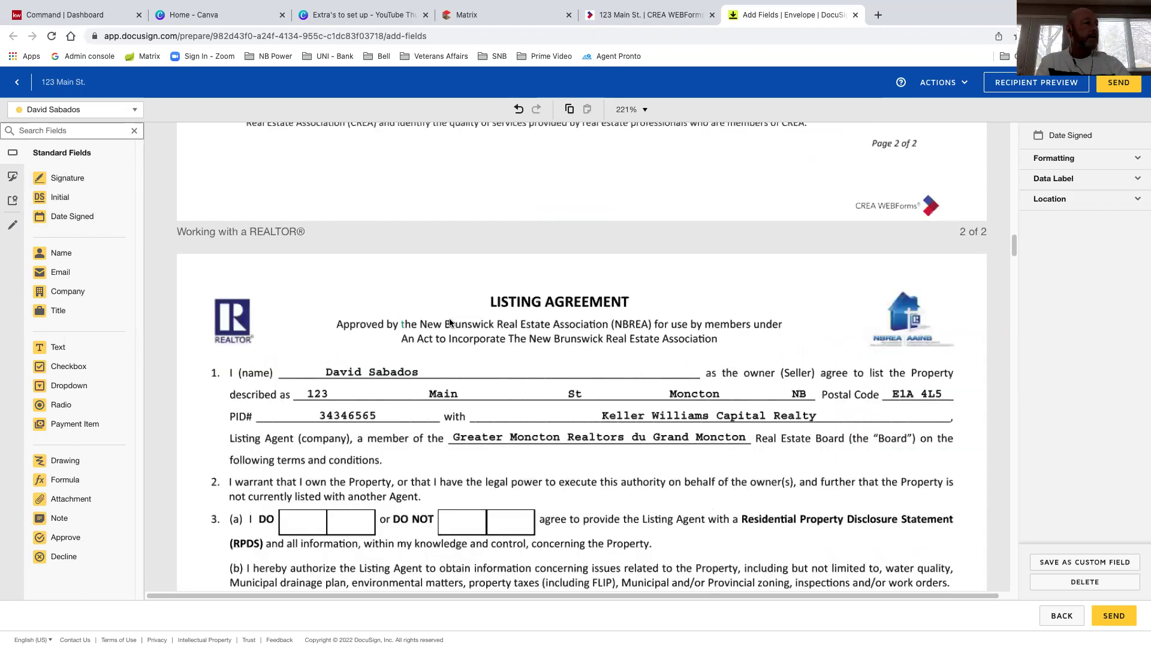
pyautogui.scroll(-2, 450, 322)
pyautogui.scroll(-1, 399, 374)
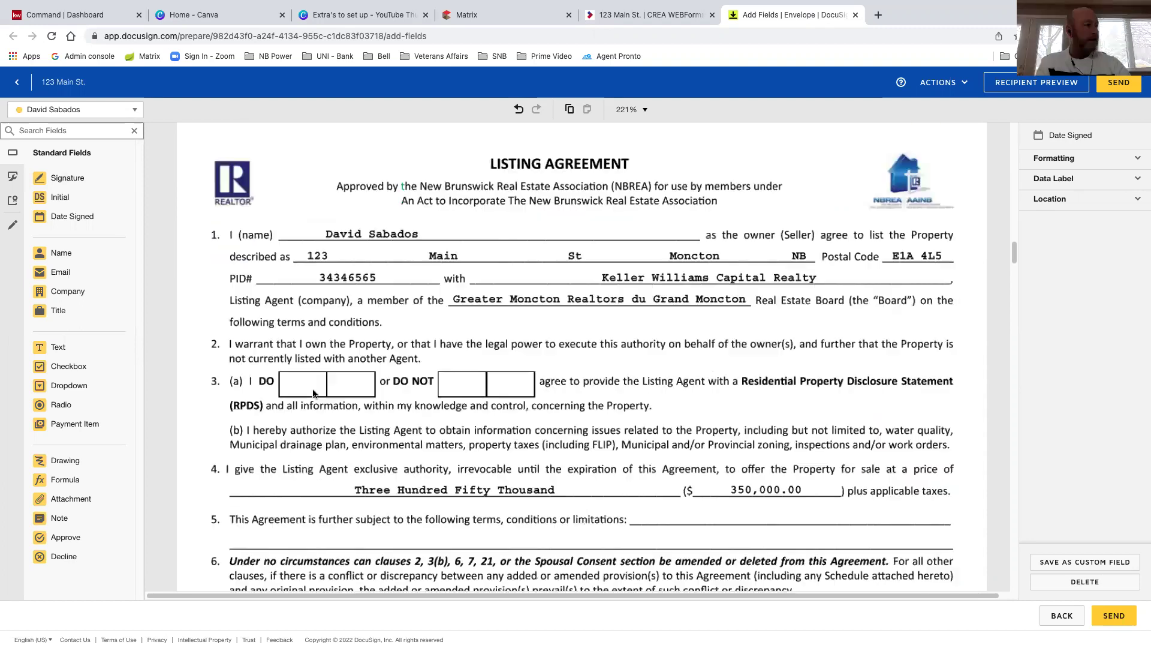
pyautogui.scroll(-1, 423, 353)
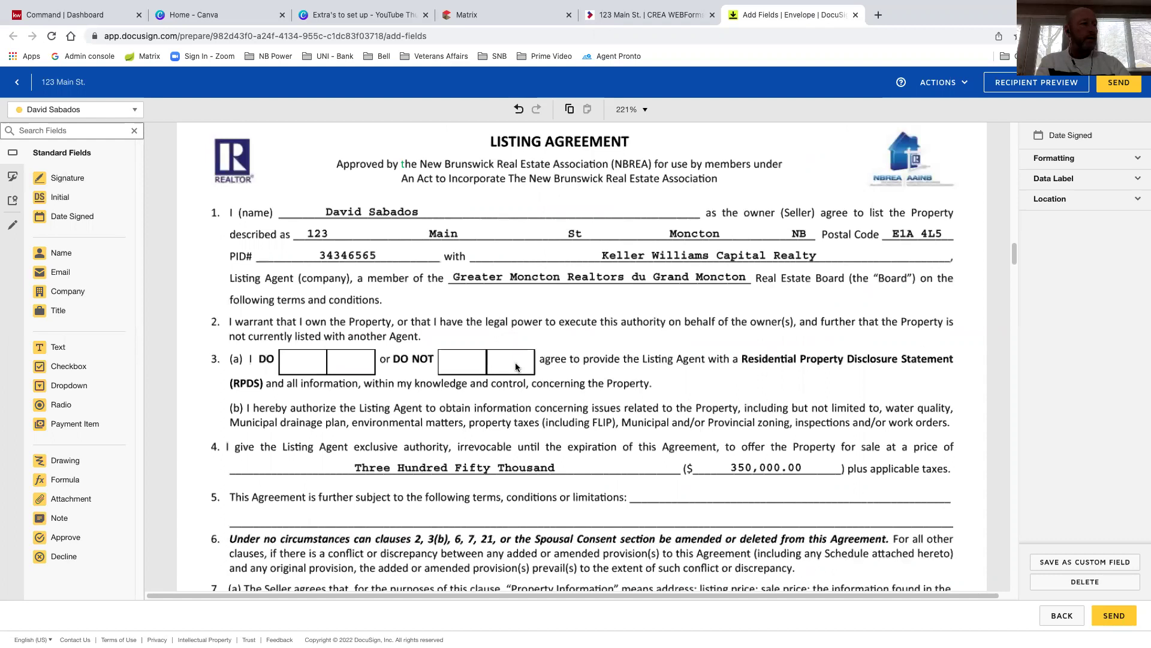
pyautogui.click(62, 198)
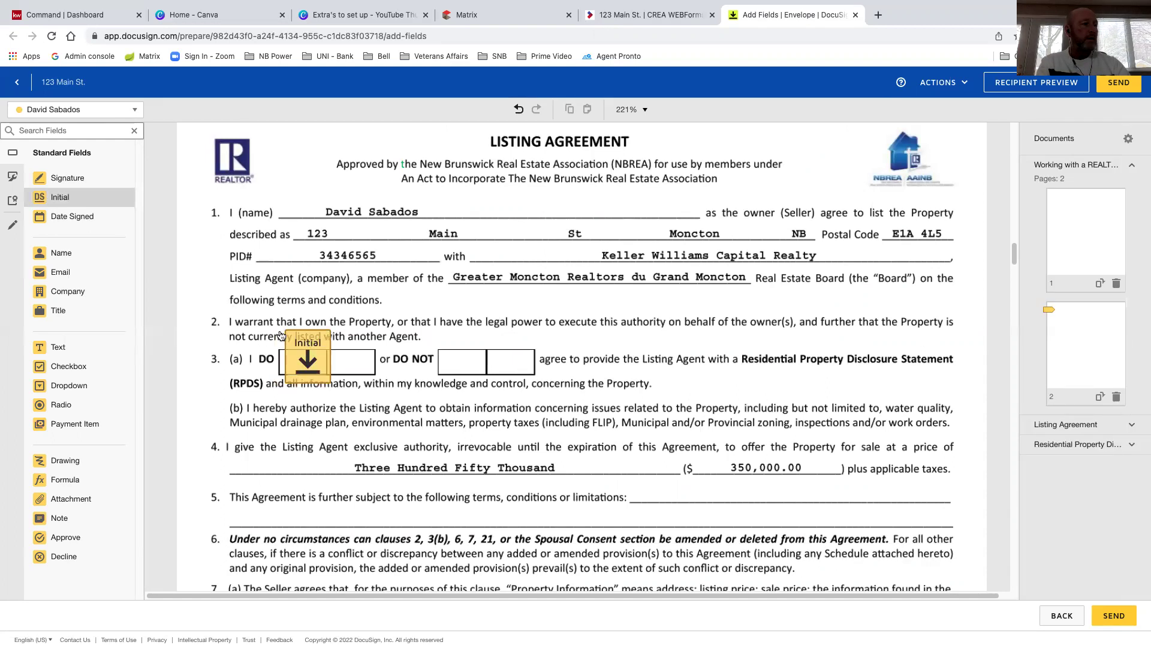
pyautogui.click(281, 331)
pyautogui.scroll(-1, 367, 343)
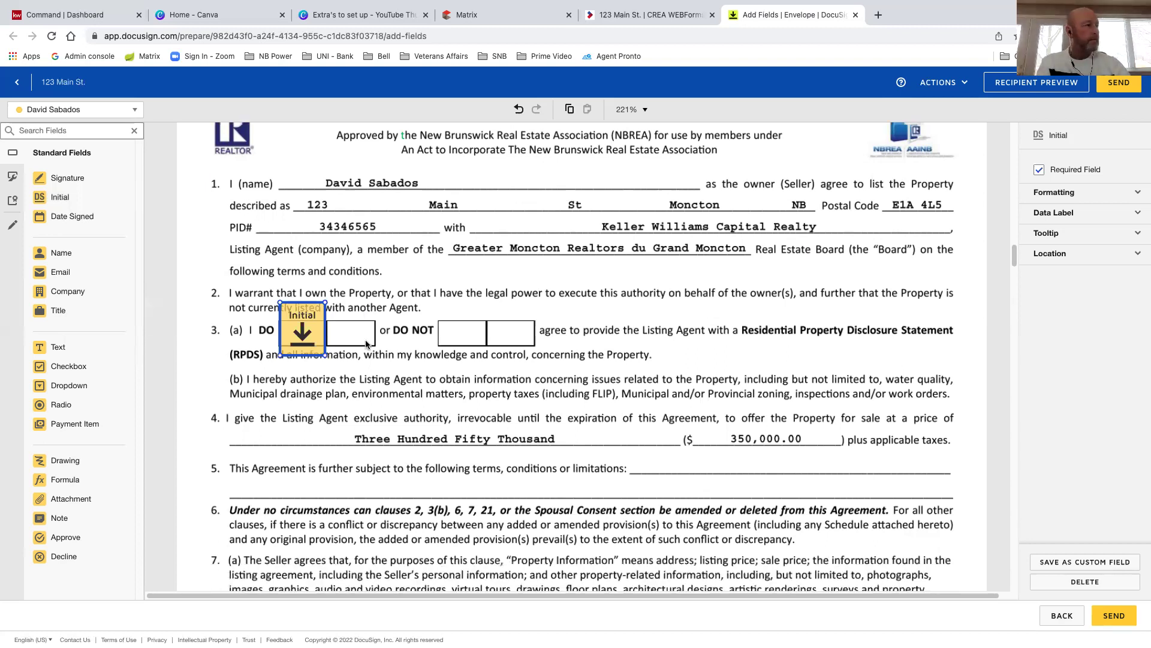
pyautogui.scroll(-3, 303, 267)
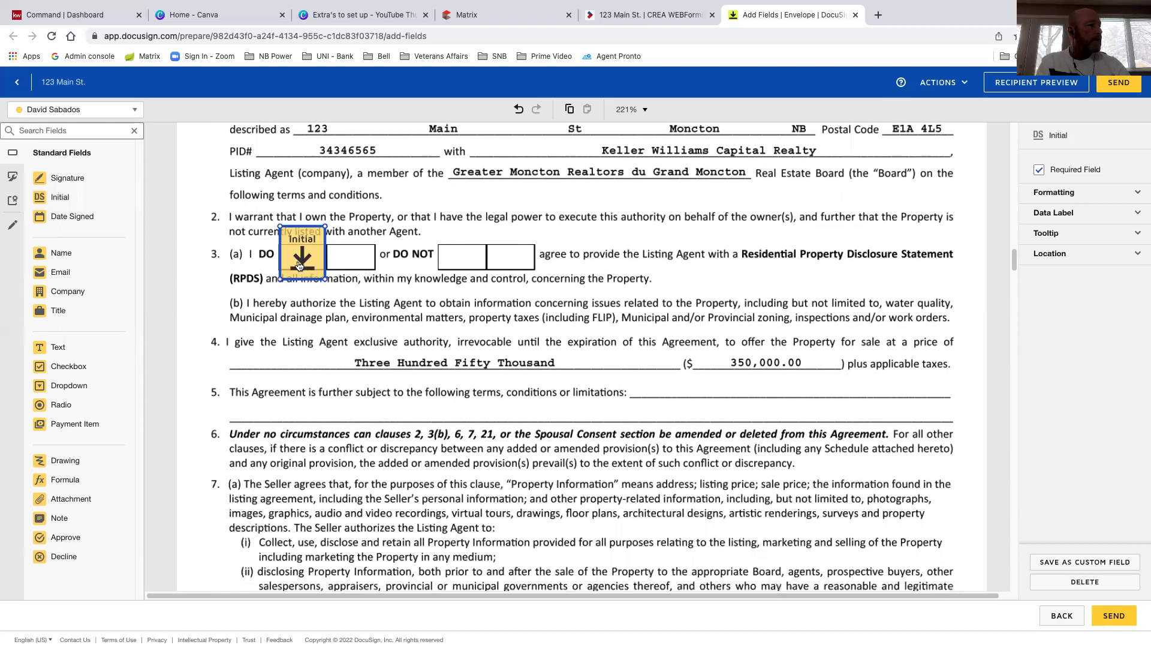
pyautogui.moveTo(299, 261); pyautogui.dragTo(299, 263)
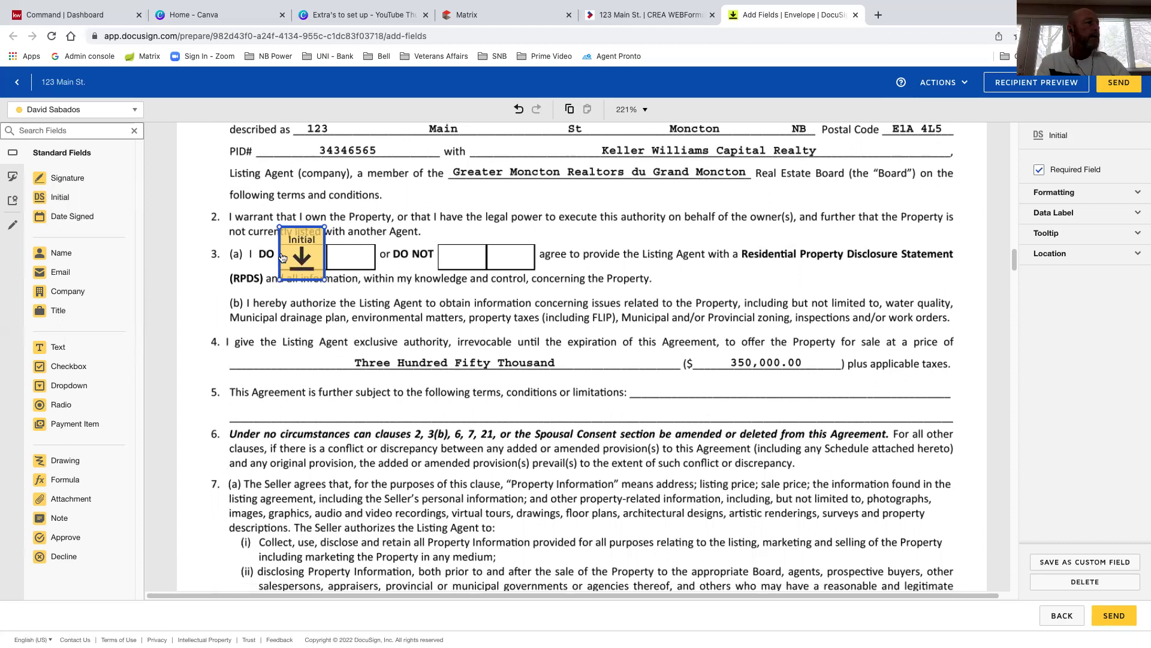
pyautogui.scroll(-1, 427, 358)
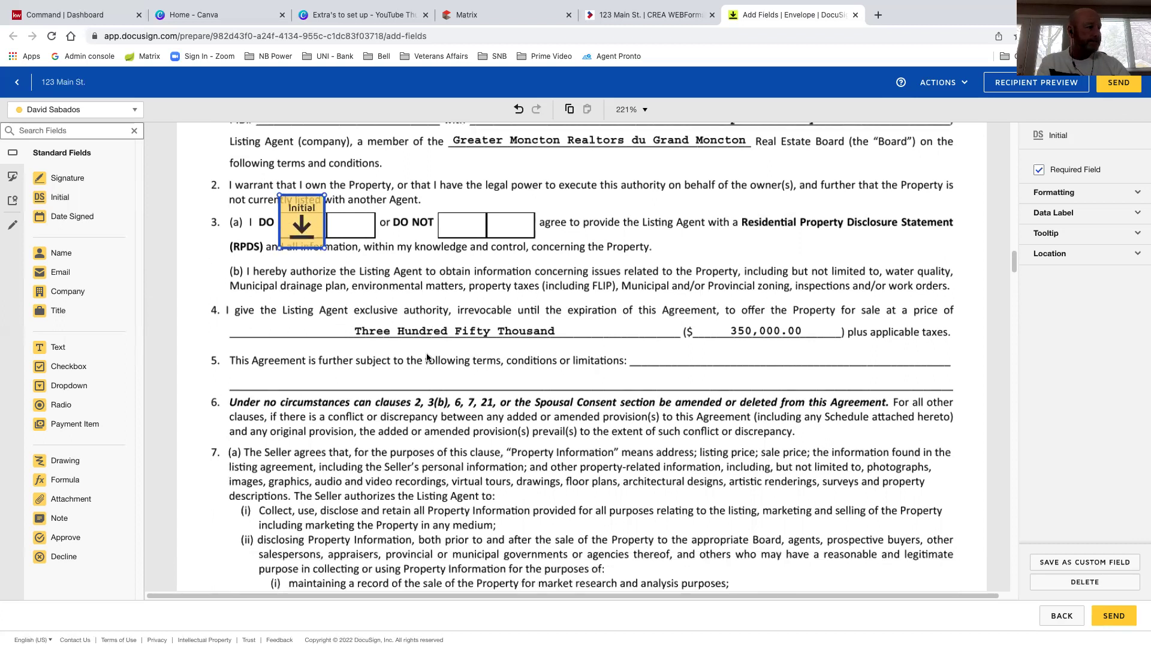
pyautogui.scroll(-5, 428, 358)
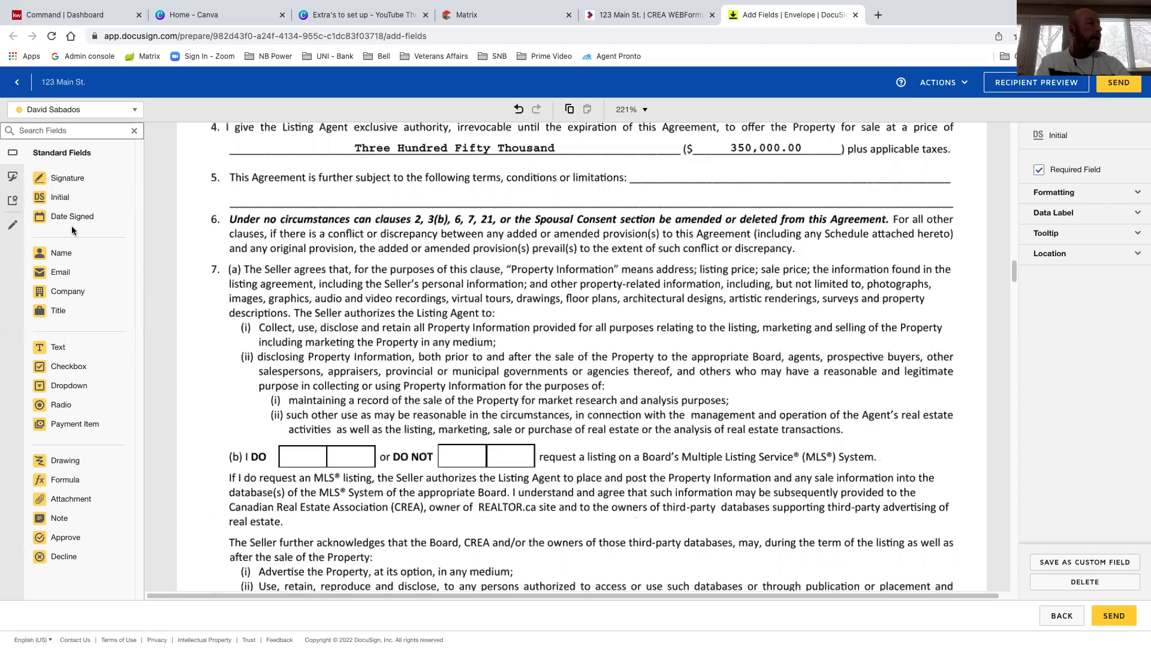
pyautogui.scroll(-2, 427, 358)
pyautogui.click(57, 198)
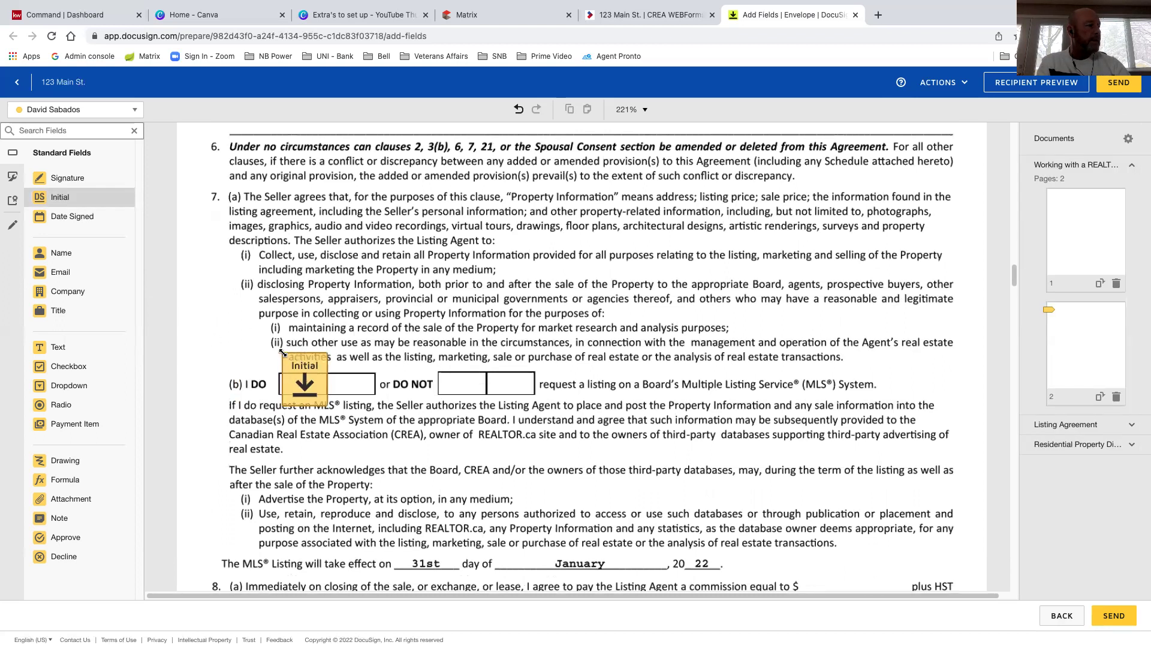
pyautogui.click(283, 352)
pyautogui.scroll(-4, 284, 353)
pyautogui.scroll(-4, 305, 282)
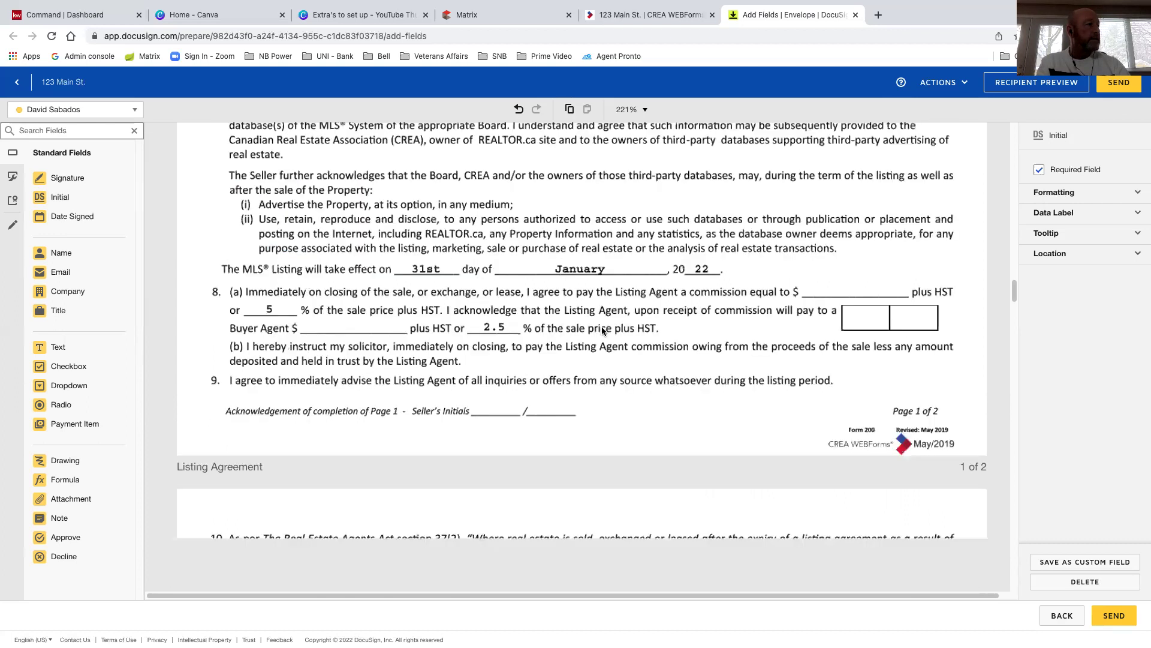
# Add Initial fields in clause 8's plus HST box and on the page 1 Seller's Initials line
pyautogui.click(67, 198)
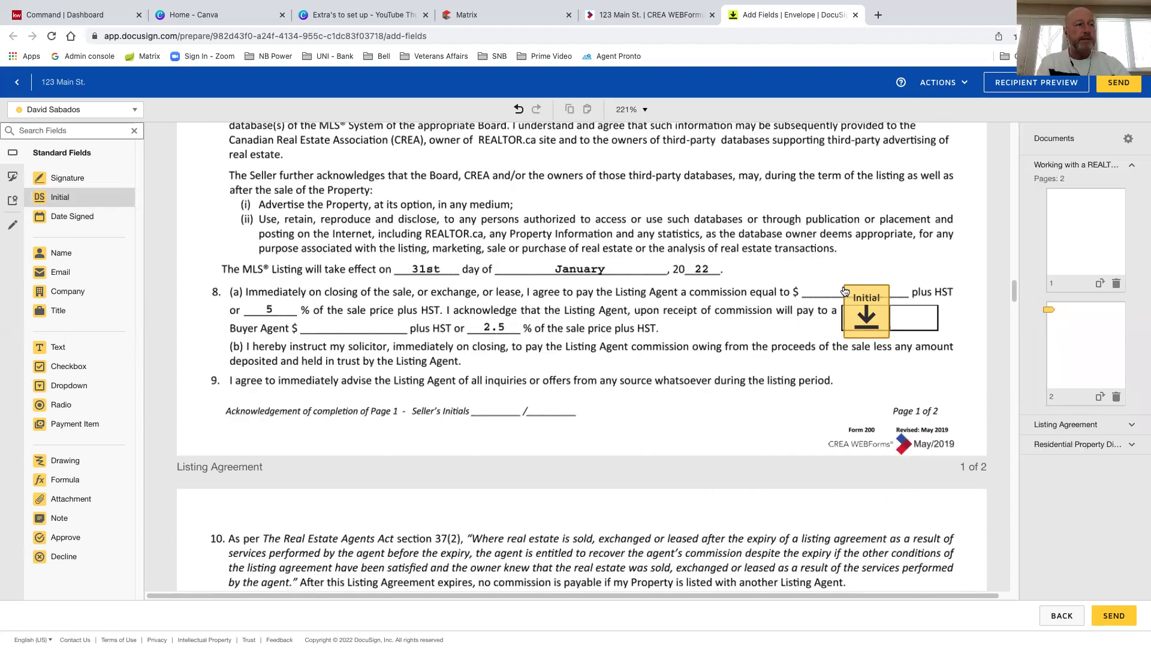
pyautogui.click(843, 291)
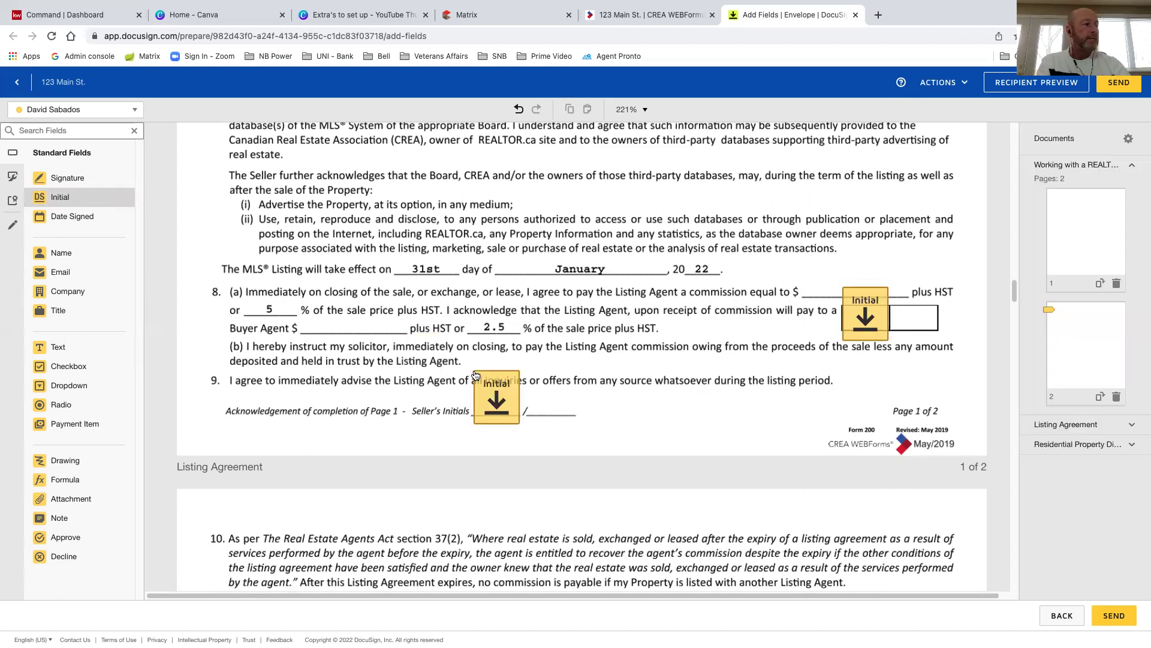
pyautogui.click(475, 375)
pyautogui.scroll(-1, 476, 378)
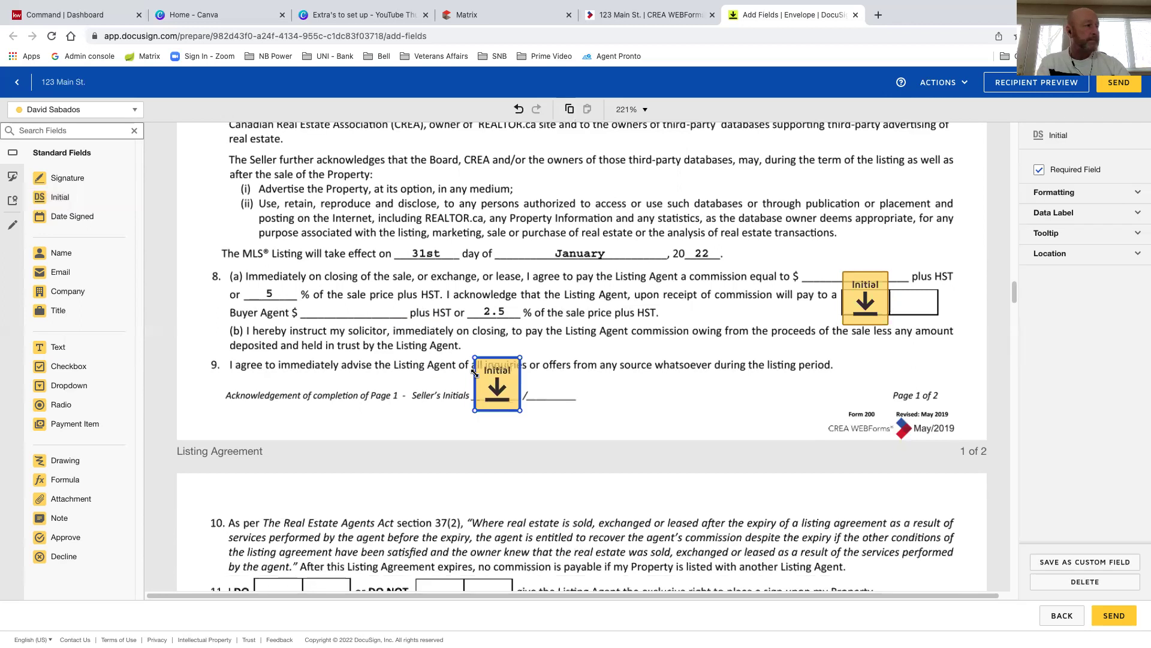
pyautogui.scroll(-4, 306, 258)
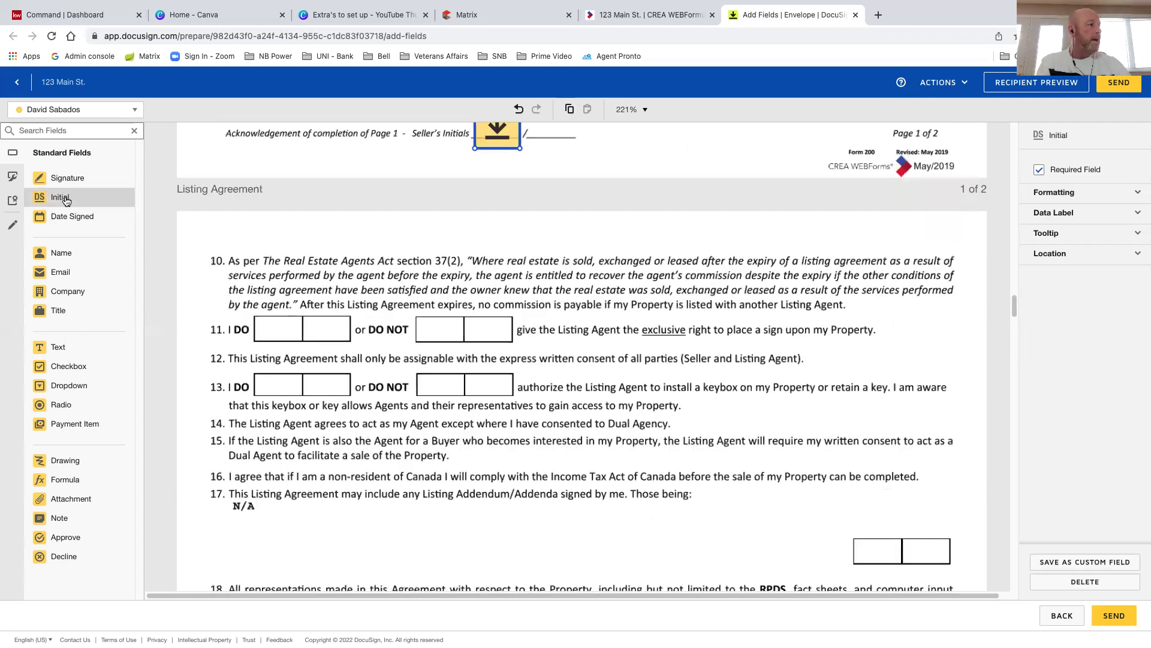
# Add Initial fields in the clause 11 and 13 DO boxes and the box below item 17
pyautogui.click(65, 199)
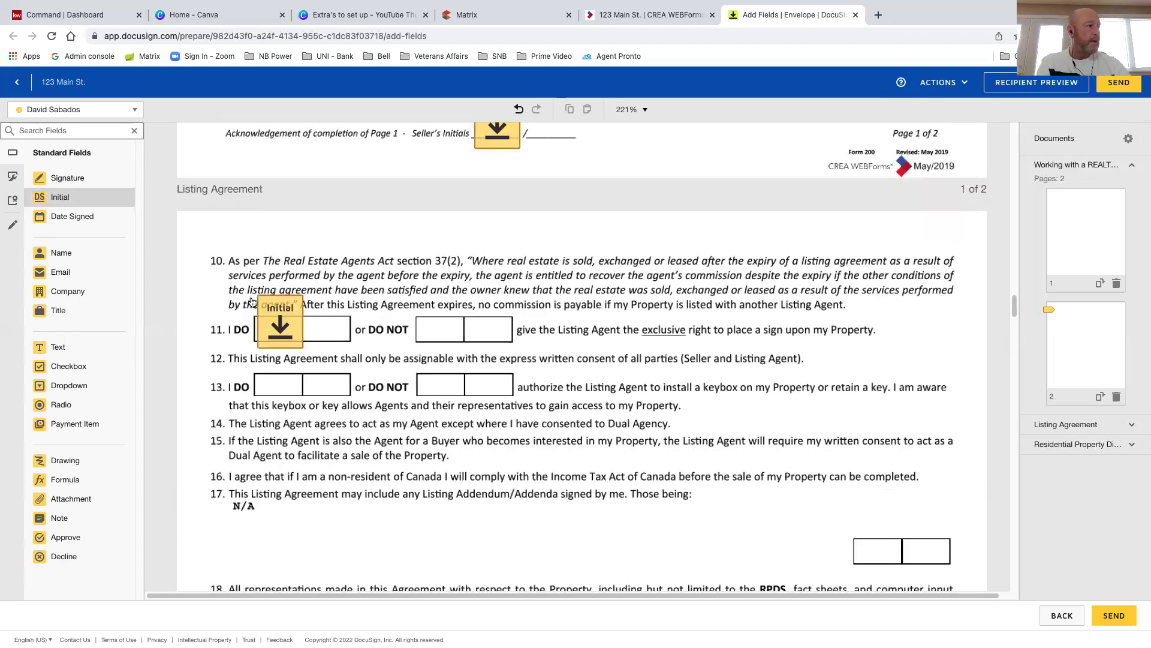
pyautogui.click(253, 302)
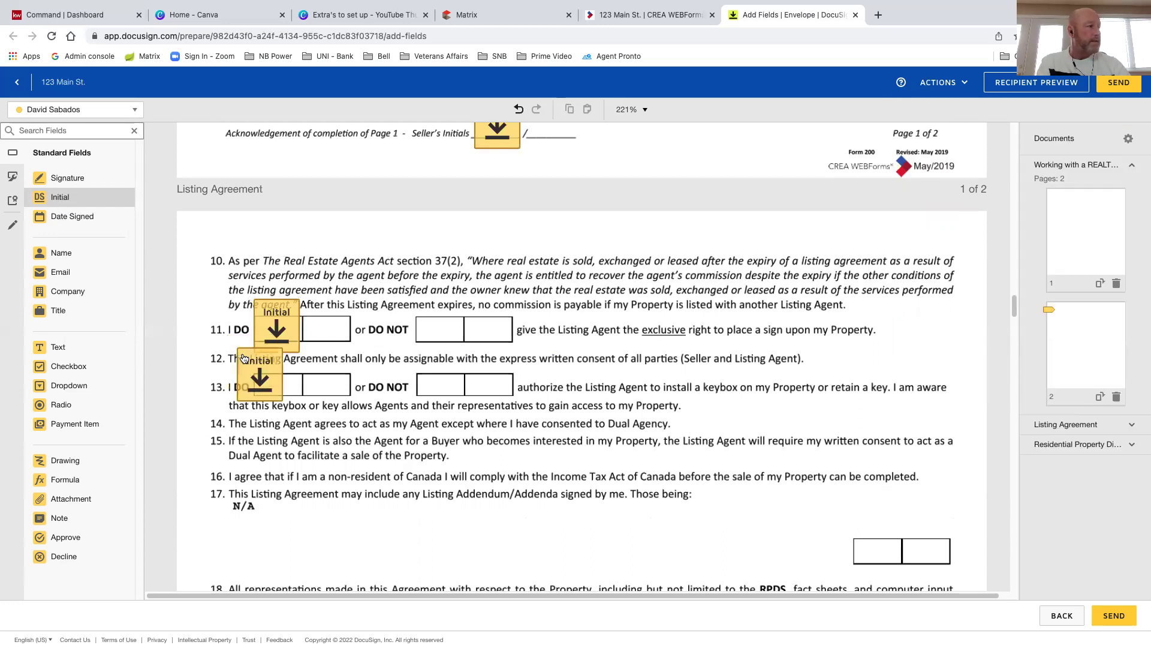
pyautogui.click(257, 359)
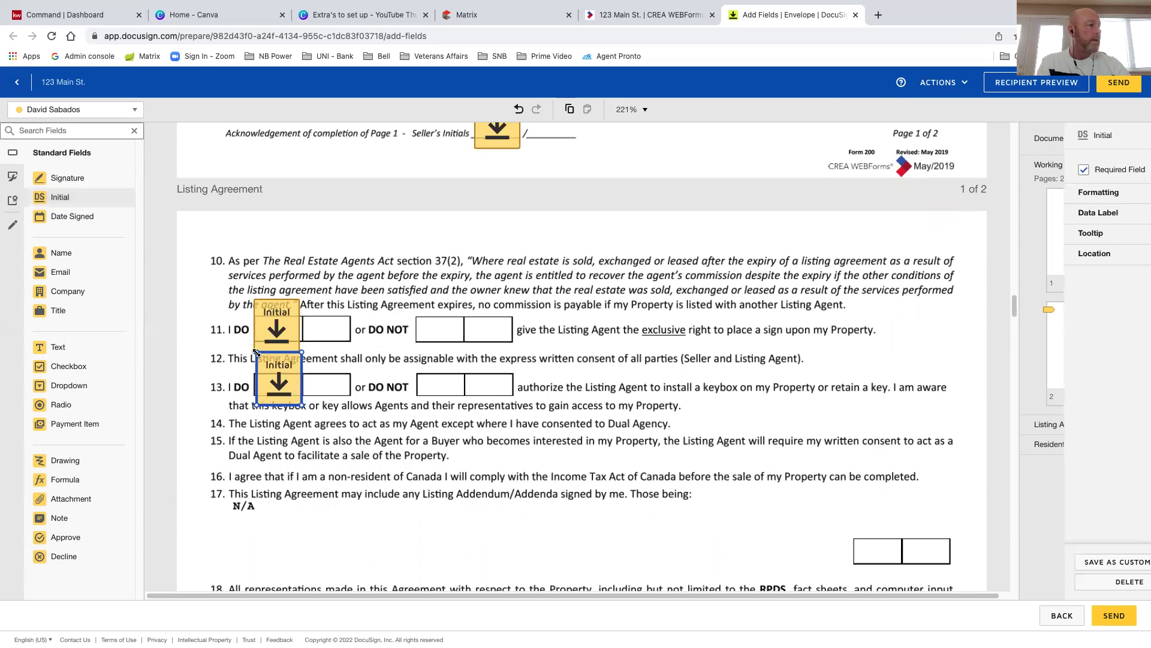
pyautogui.scroll(-3, 257, 384)
pyautogui.scroll(-1, 449, 396)
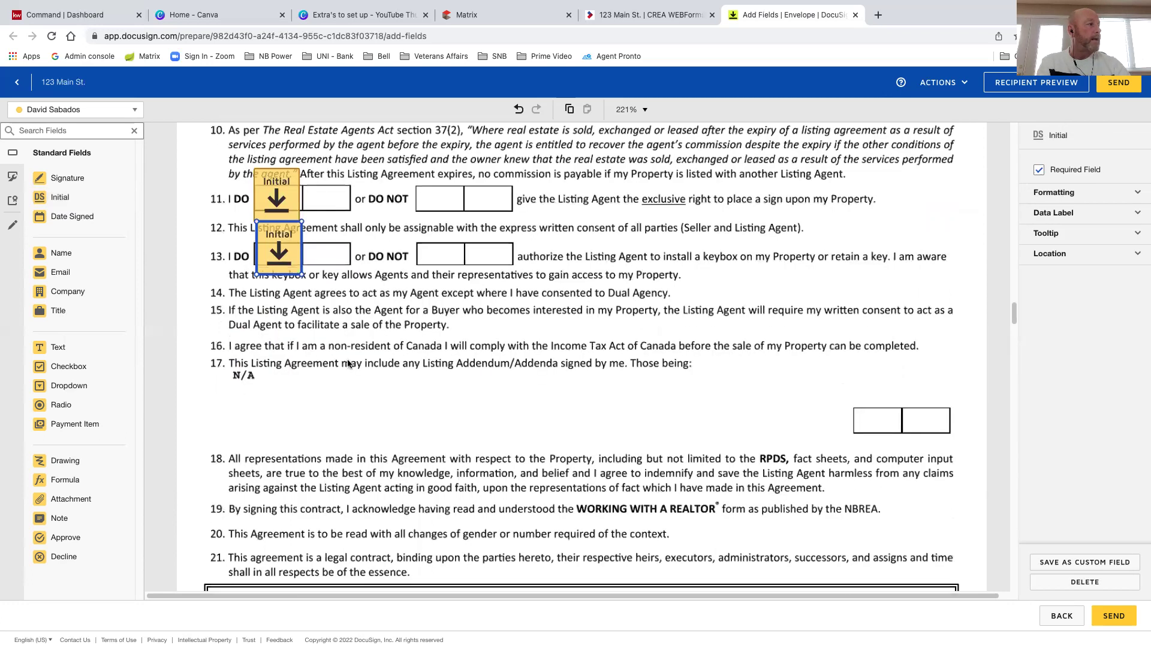
pyautogui.click(76, 200)
pyautogui.click(639, 318)
pyautogui.click(854, 391)
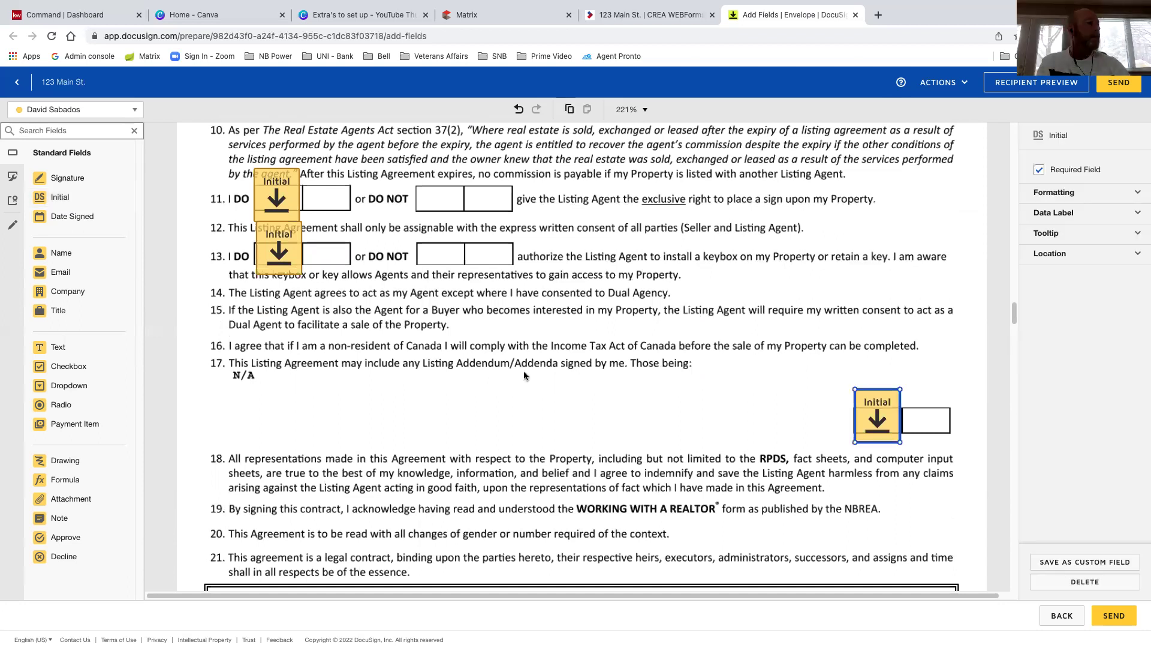
# Place an Initial field on clause 22's DO NOT AGREE box
pyautogui.scroll(-3, 524, 372)
pyautogui.scroll(-1, 455, 342)
pyautogui.scroll(-5, 357, 362)
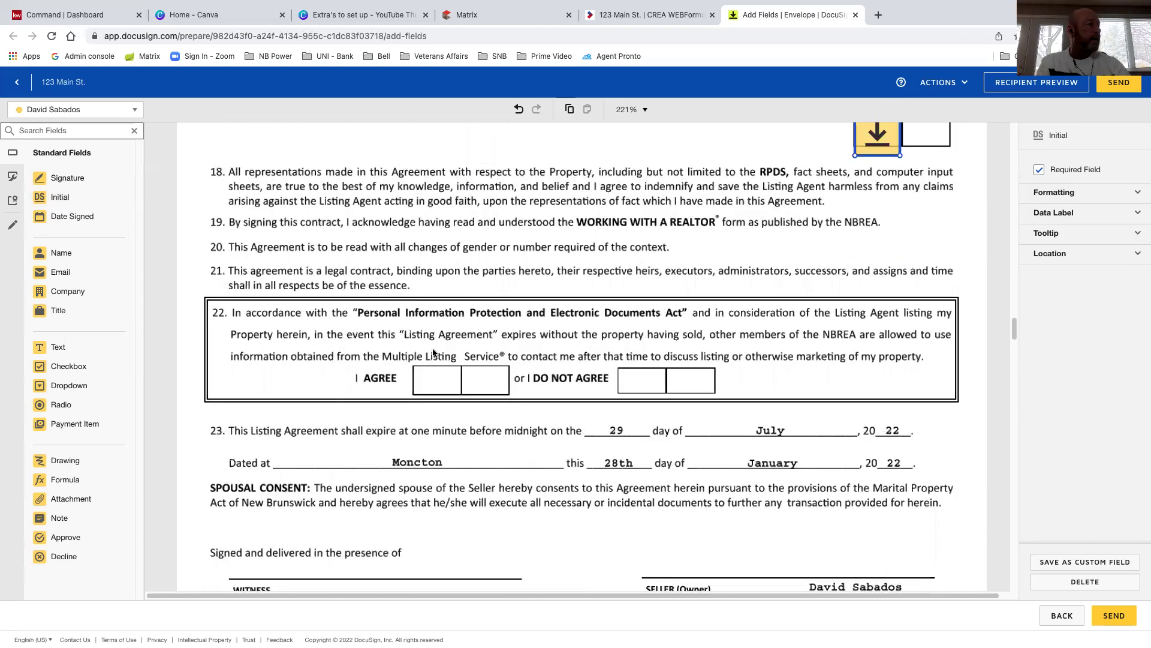
pyautogui.click(60, 198)
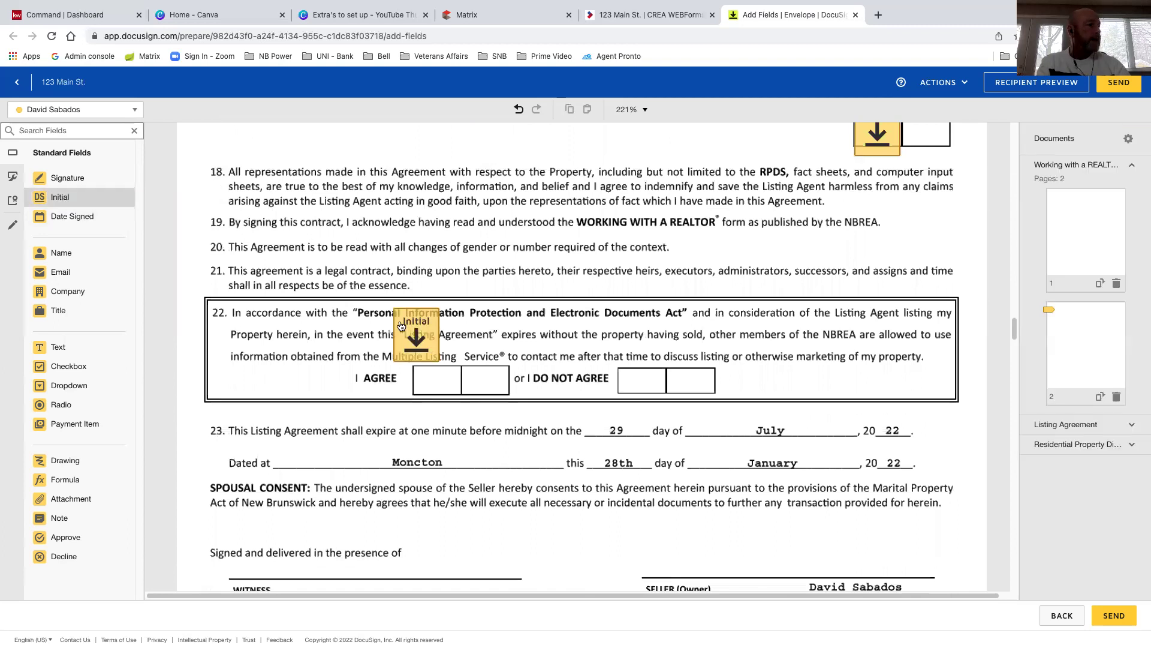
pyautogui.click(434, 389)
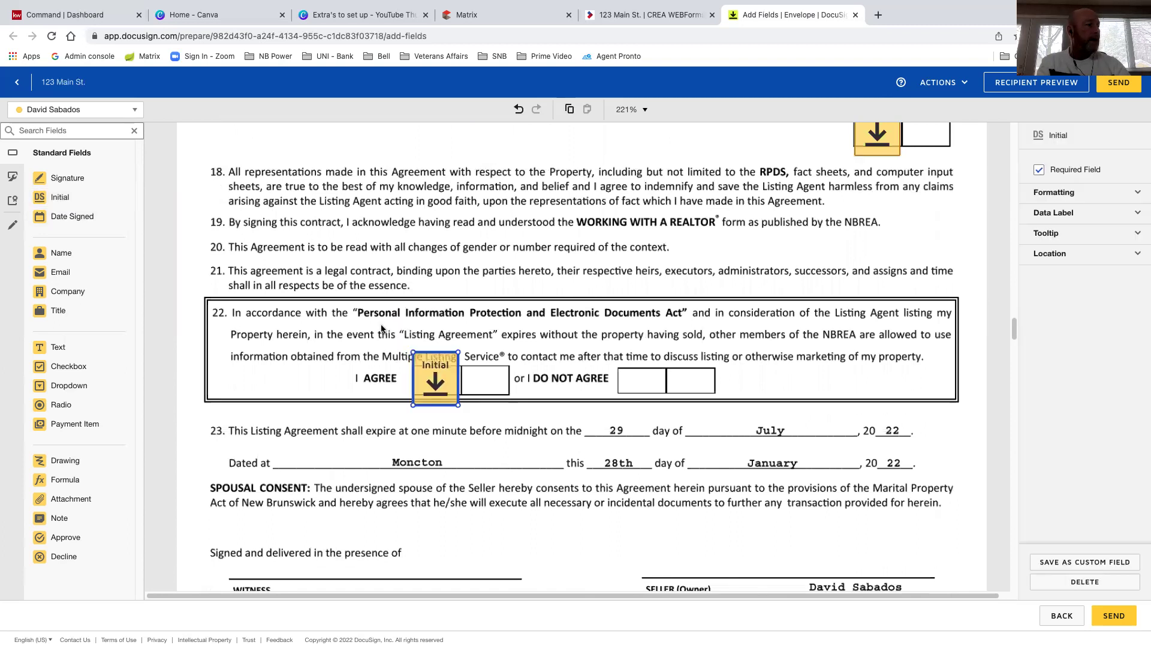
pyautogui.moveTo(437, 386); pyautogui.dragTo(657, 387)
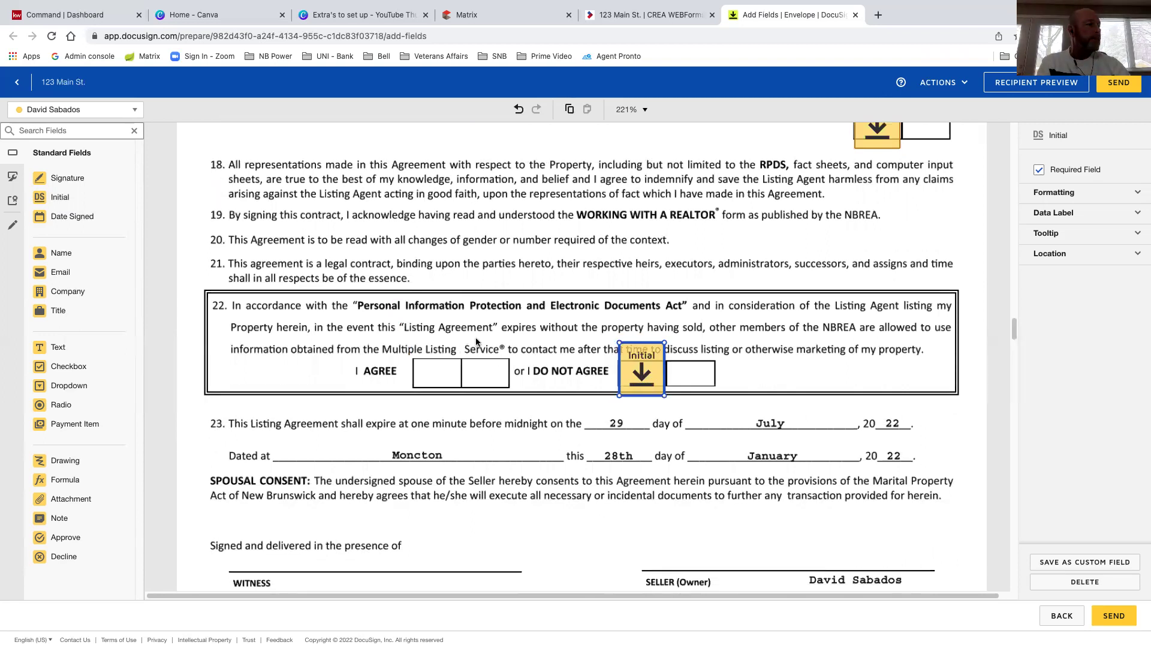
pyautogui.scroll(-1, 478, 341)
pyautogui.scroll(-3, 478, 342)
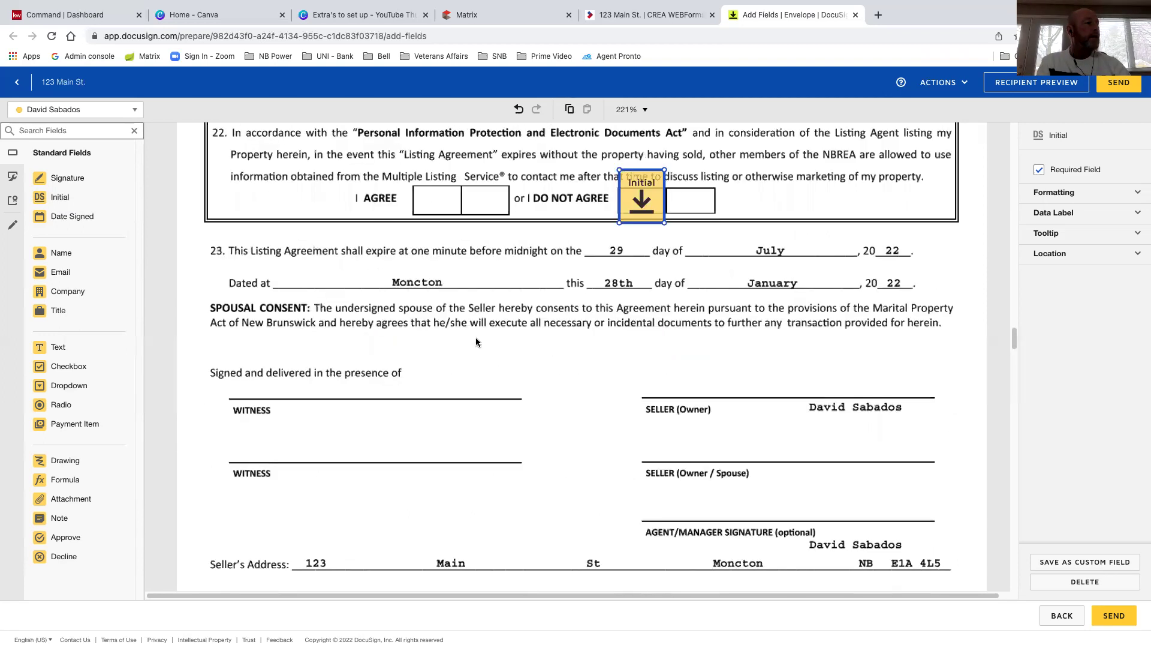
pyautogui.scroll(-1, 108, 252)
# Add a Signature field on the Listing Agreement's SELLER (Owner) line
pyautogui.click(71, 180)
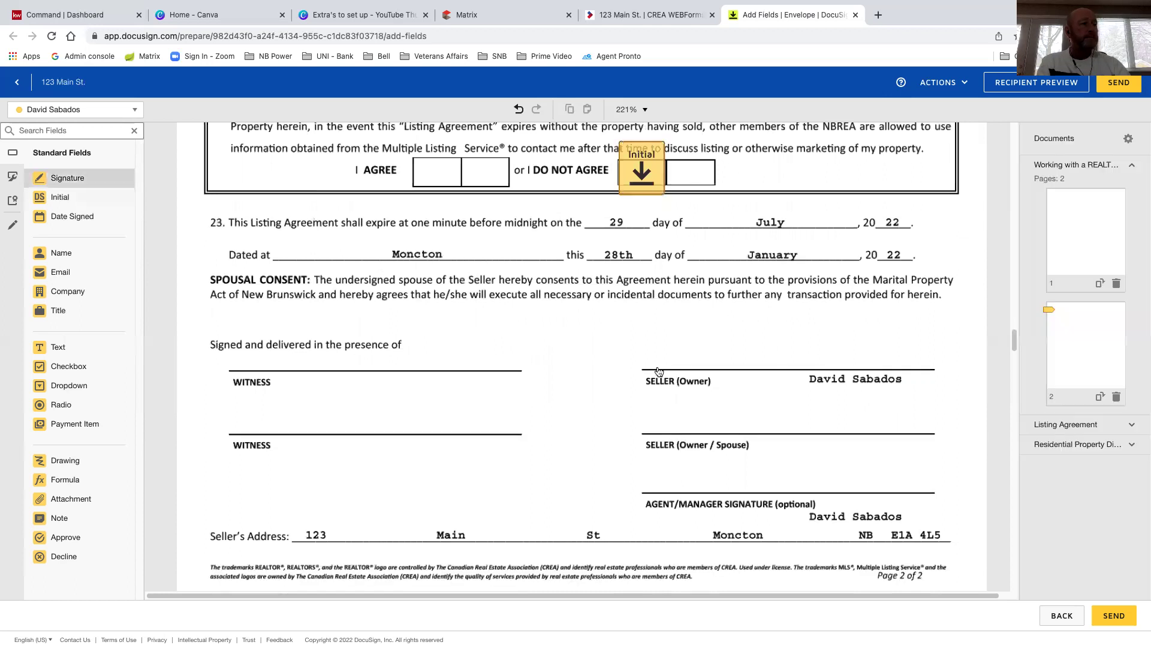
pyautogui.click(711, 334)
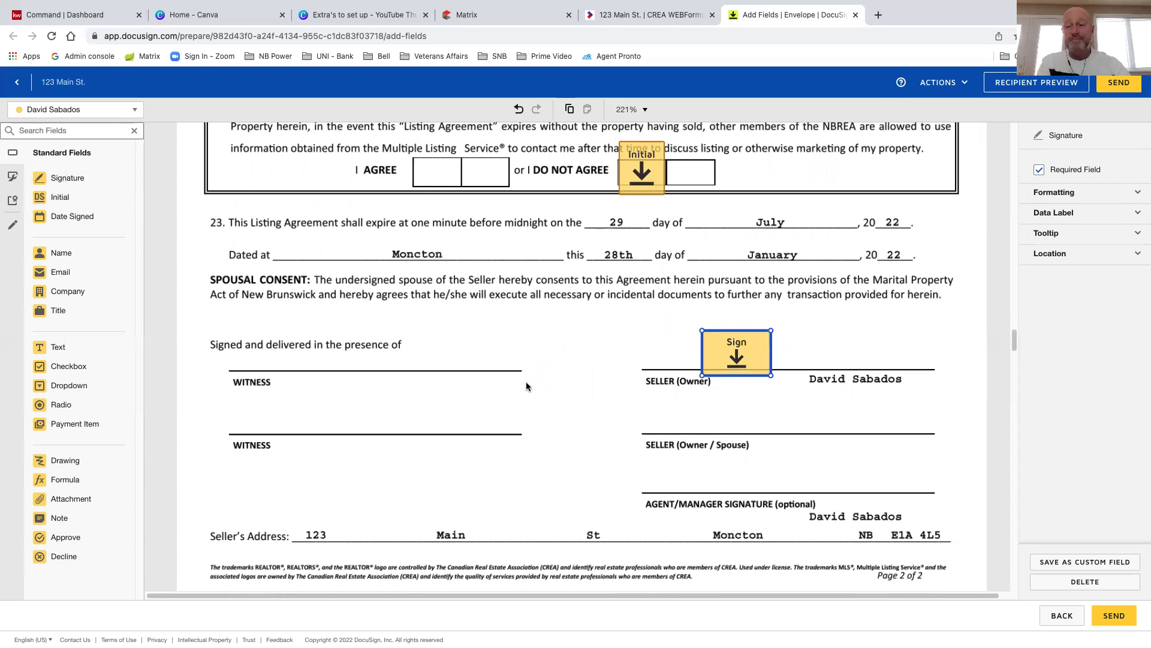
pyautogui.scroll(-1, 527, 386)
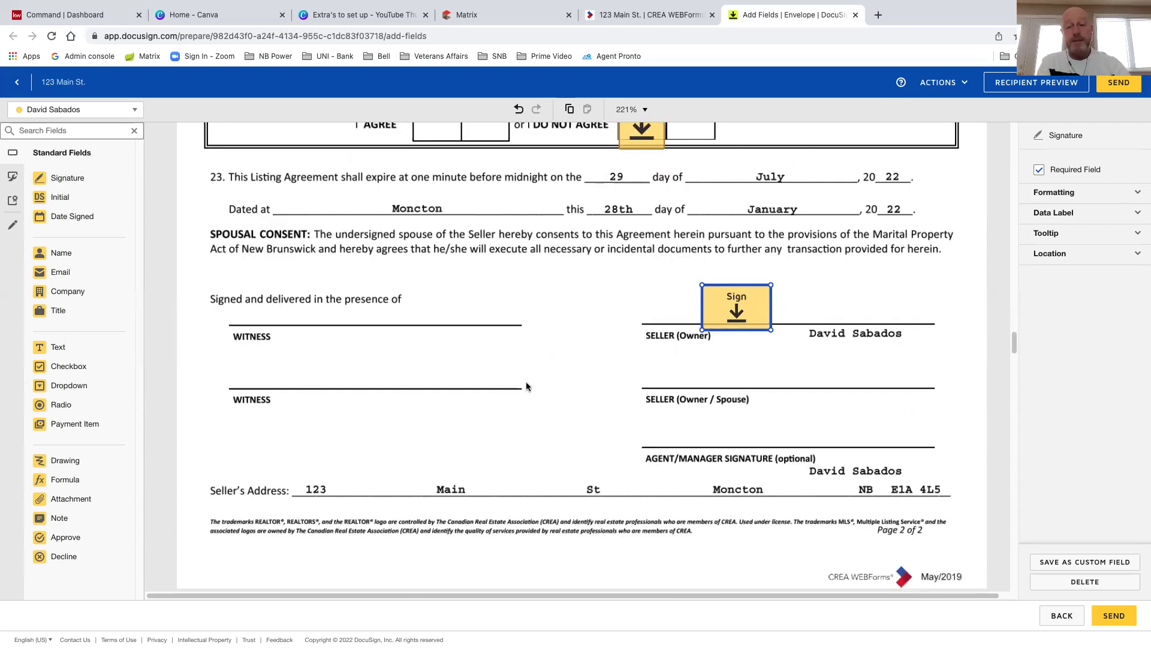
# Scroll through the Residential Property Disclosure Statement toward the page 4 seller signature block
pyautogui.scroll(-1, 527, 386)
pyautogui.scroll(-2, 527, 316)
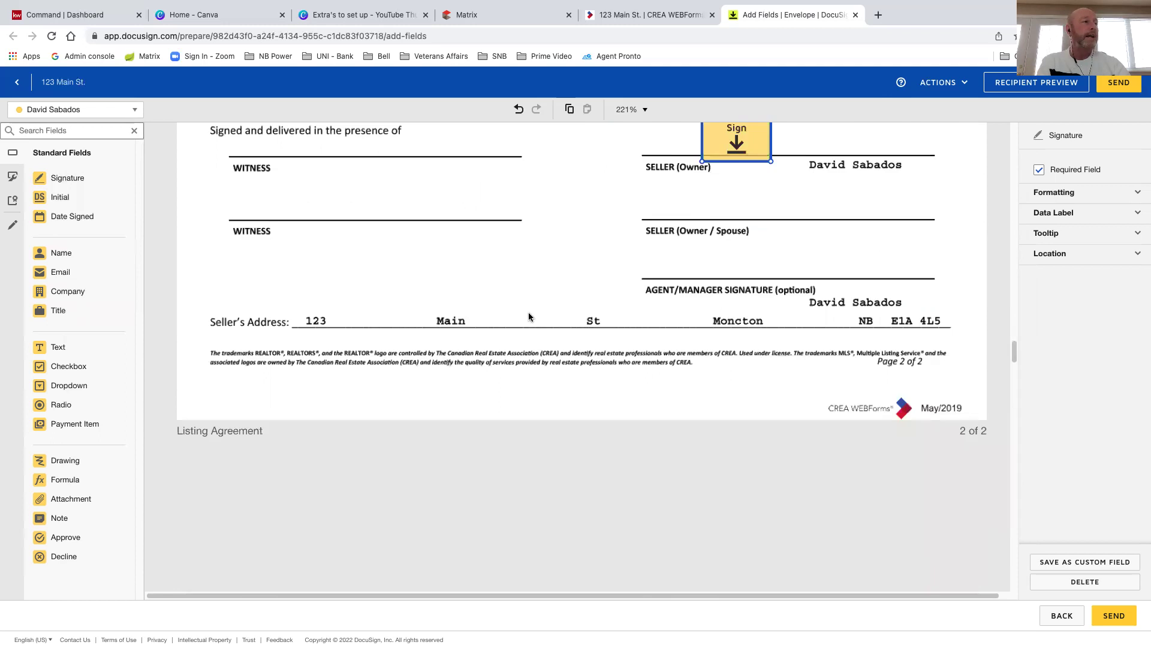
pyautogui.scroll(-2, 527, 317)
pyautogui.scroll(-2, 584, 319)
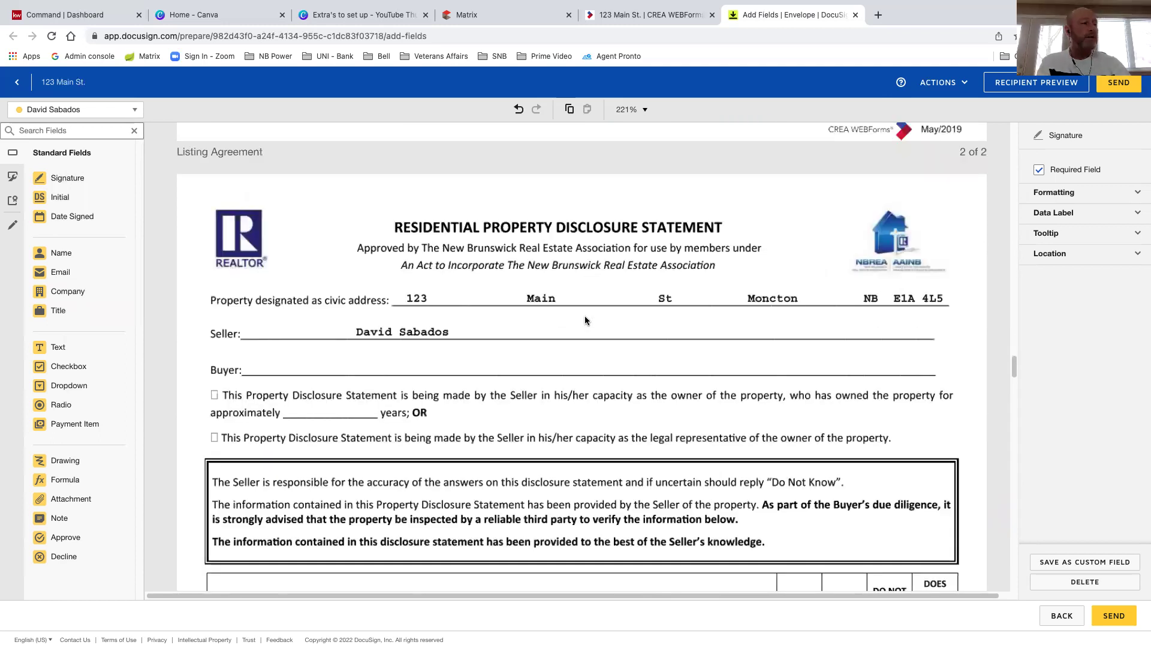
pyautogui.scroll(-4, 586, 321)
pyautogui.scroll(-1, 833, 309)
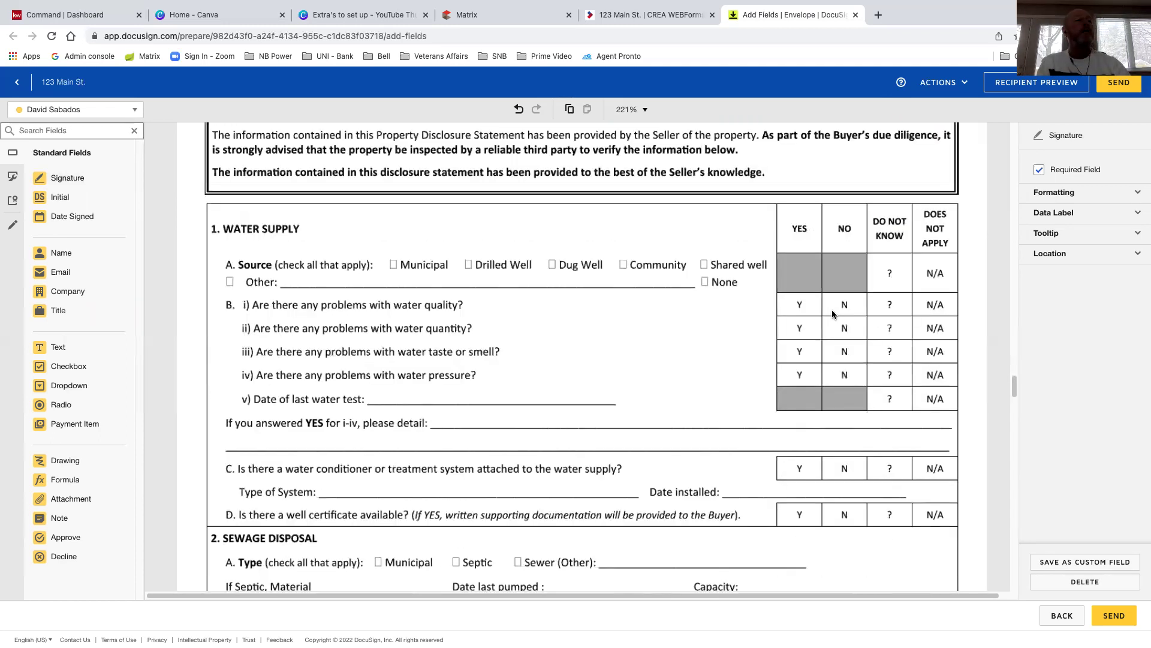
pyautogui.scroll(-5, 839, 459)
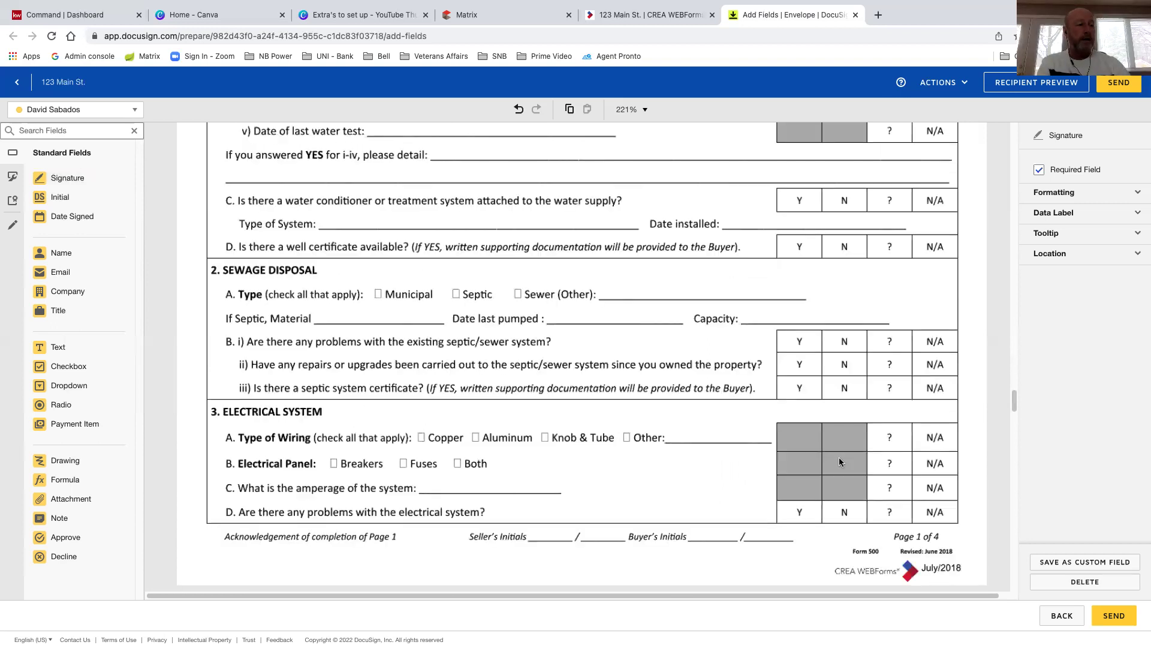
pyautogui.scroll(-1, 530, 458)
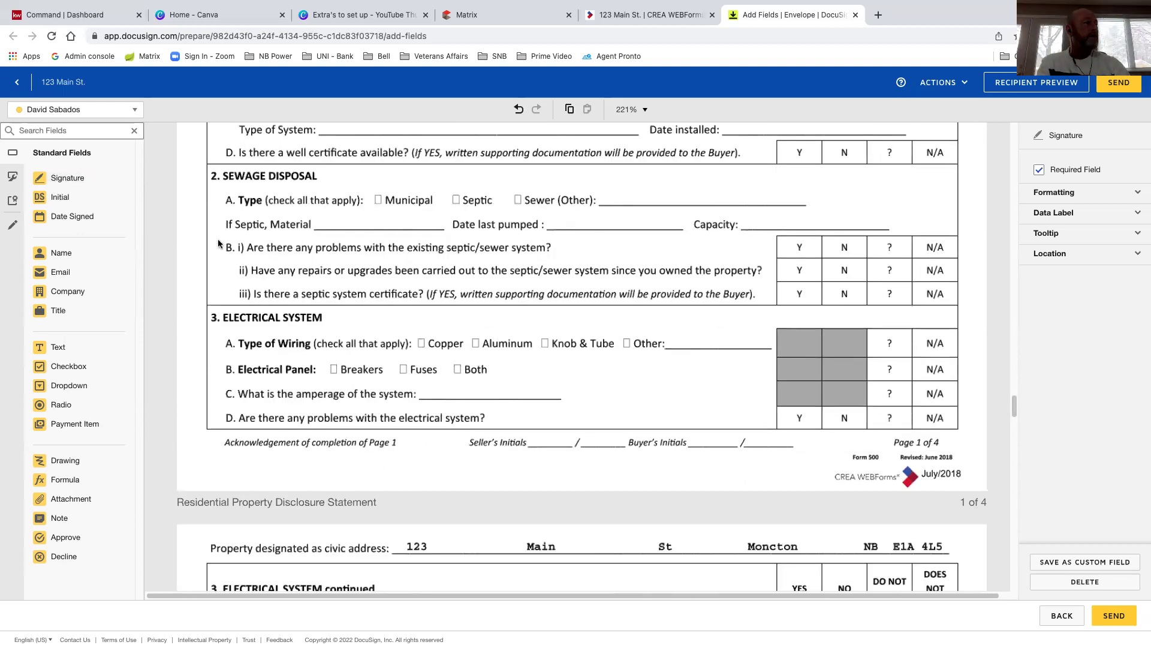
pyautogui.scroll(-4, 541, 414)
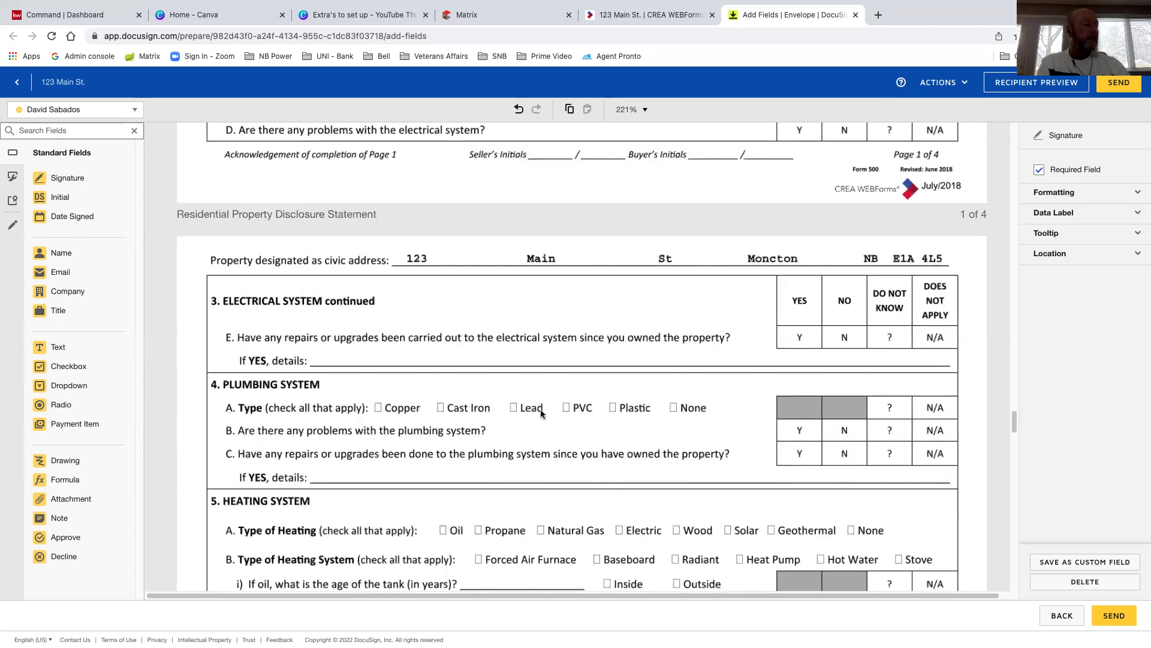
pyautogui.scroll(-4, 548, 436)
pyautogui.scroll(-8, 548, 433)
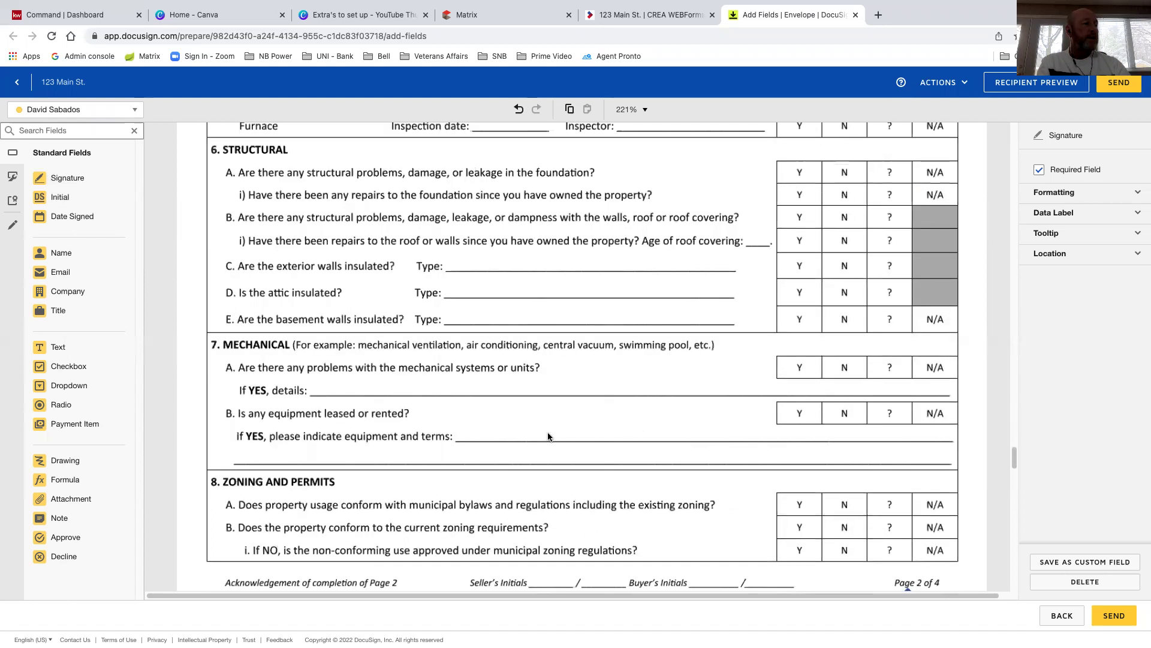
pyautogui.scroll(-4, 550, 418)
pyautogui.scroll(-2, 549, 421)
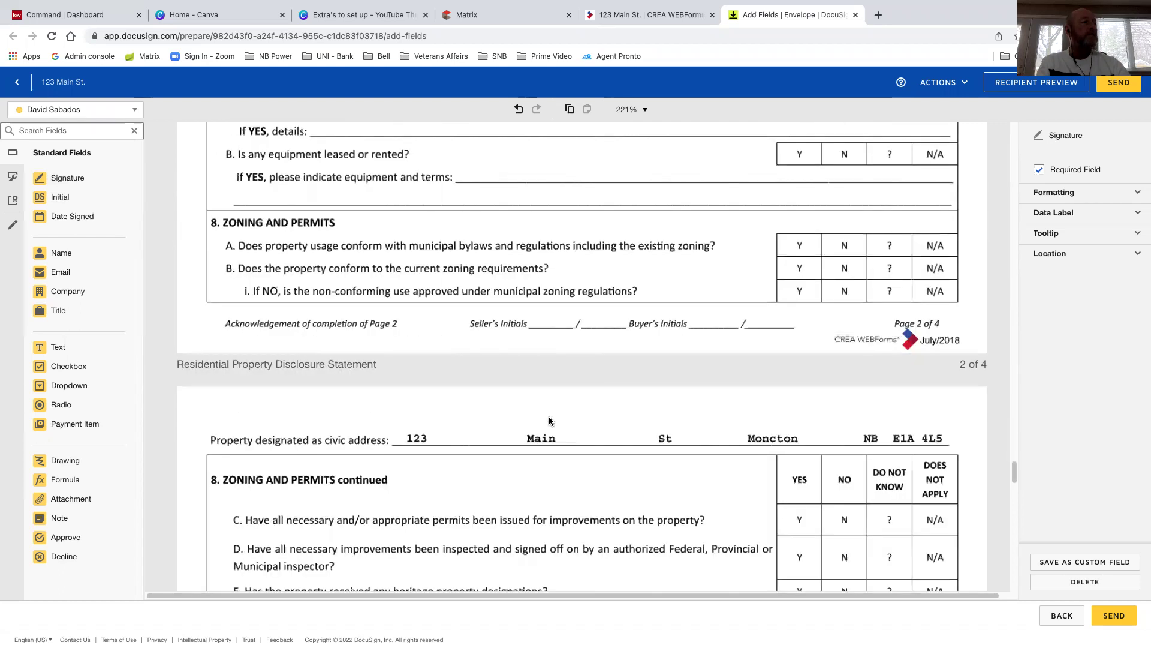
pyautogui.scroll(-3, 549, 421)
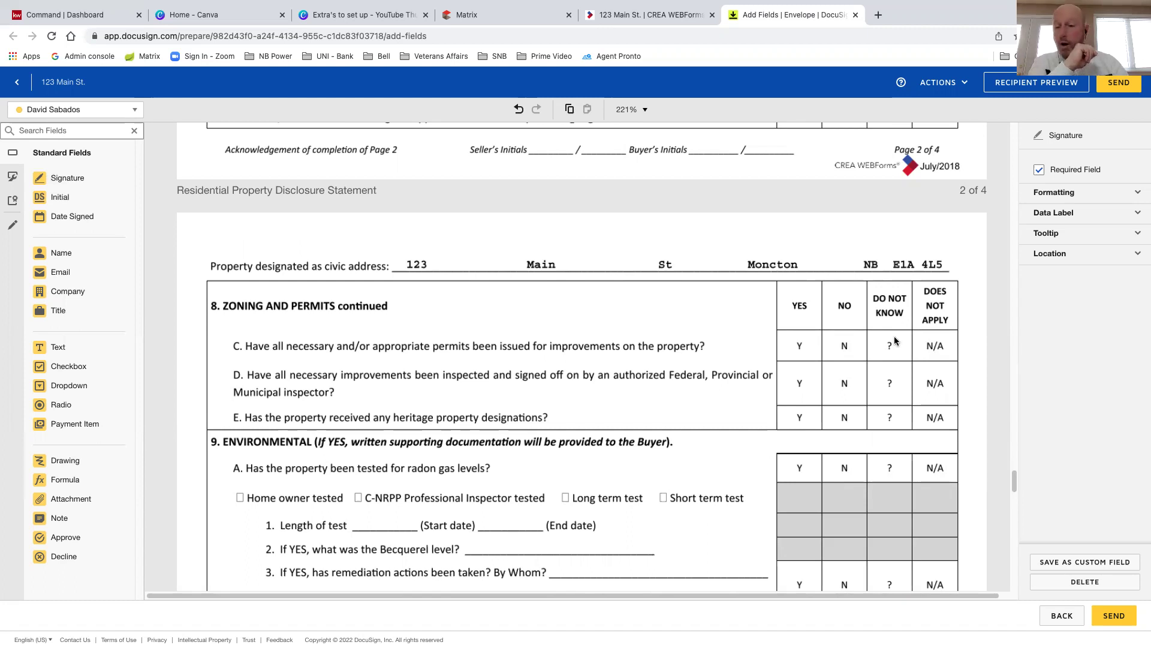
pyautogui.scroll(-1, 675, 484)
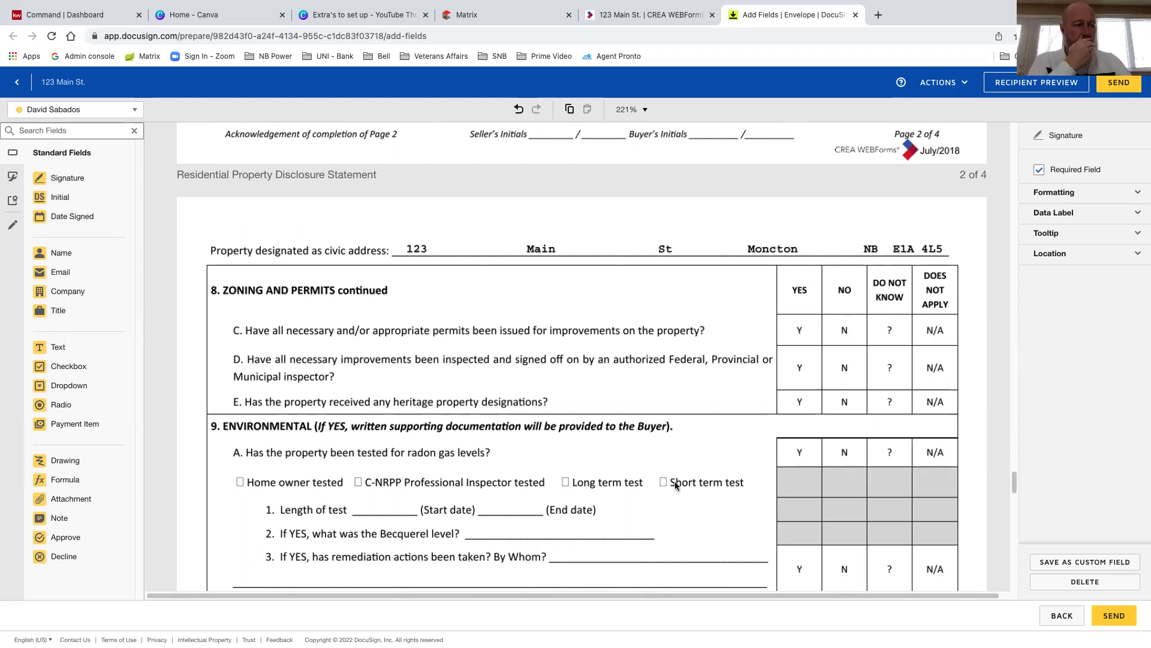
pyautogui.scroll(-1, 617, 449)
pyautogui.scroll(-2, 618, 450)
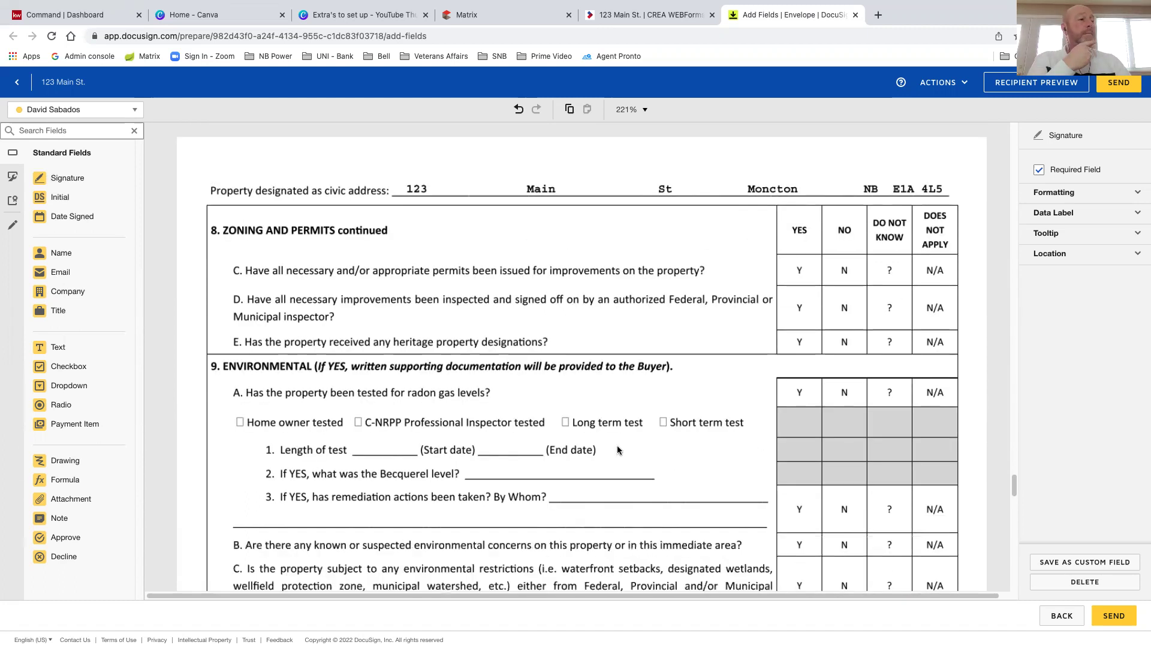
pyautogui.scroll(-8, 618, 450)
pyautogui.scroll(-5, 618, 449)
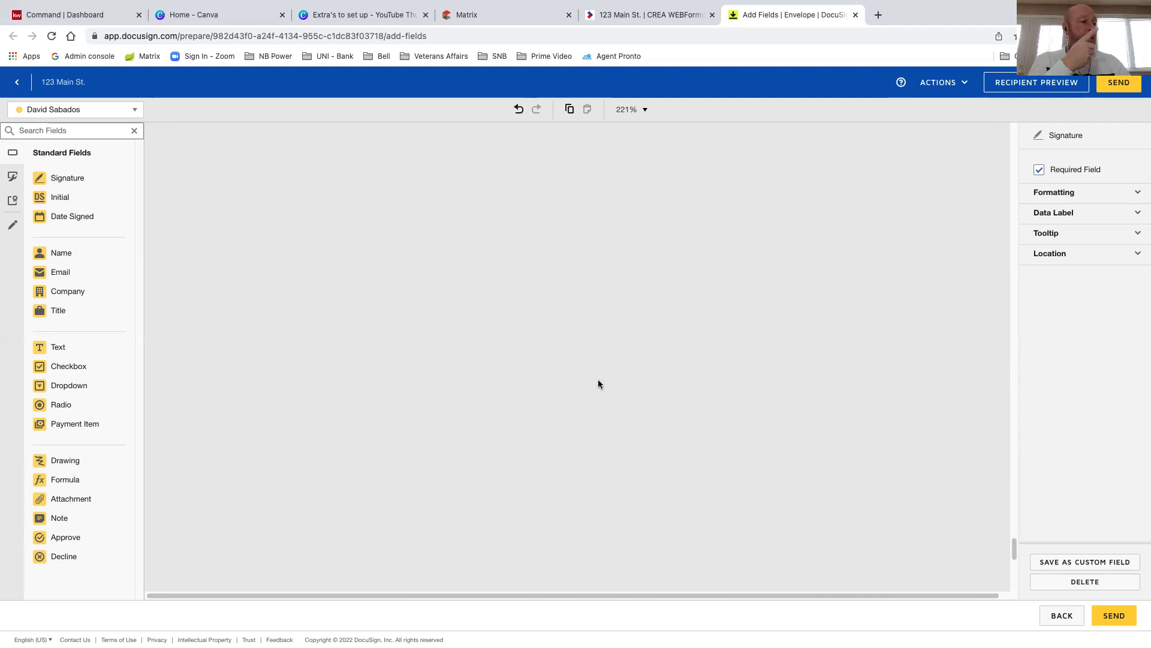
# Place a seller Signature field on the disclosure statement's SELLER line
pyautogui.scroll(-5, 628, 398)
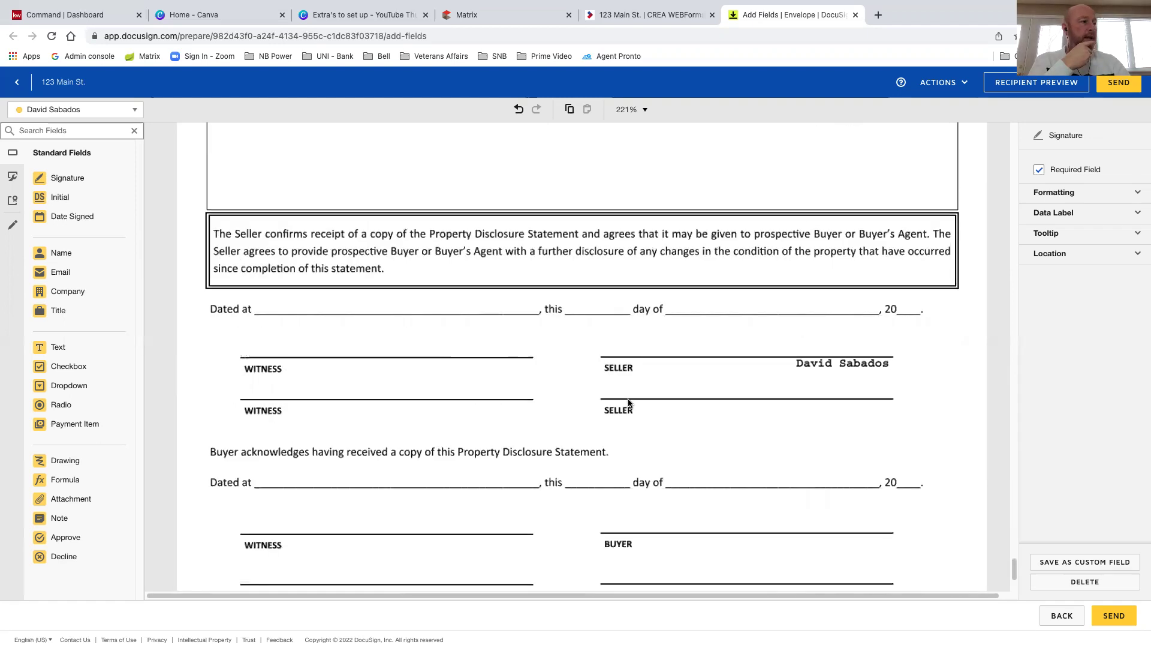
pyautogui.scroll(-2, 660, 393)
pyautogui.click(68, 179)
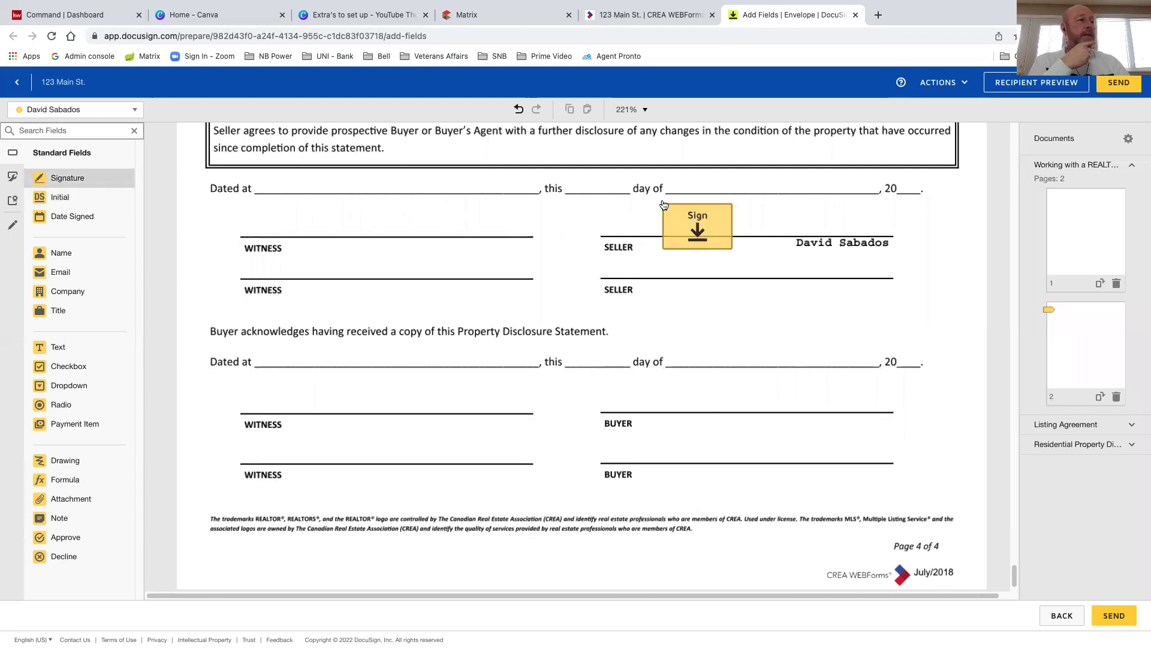
pyautogui.click(664, 205)
pyautogui.scroll(2, 433, 276)
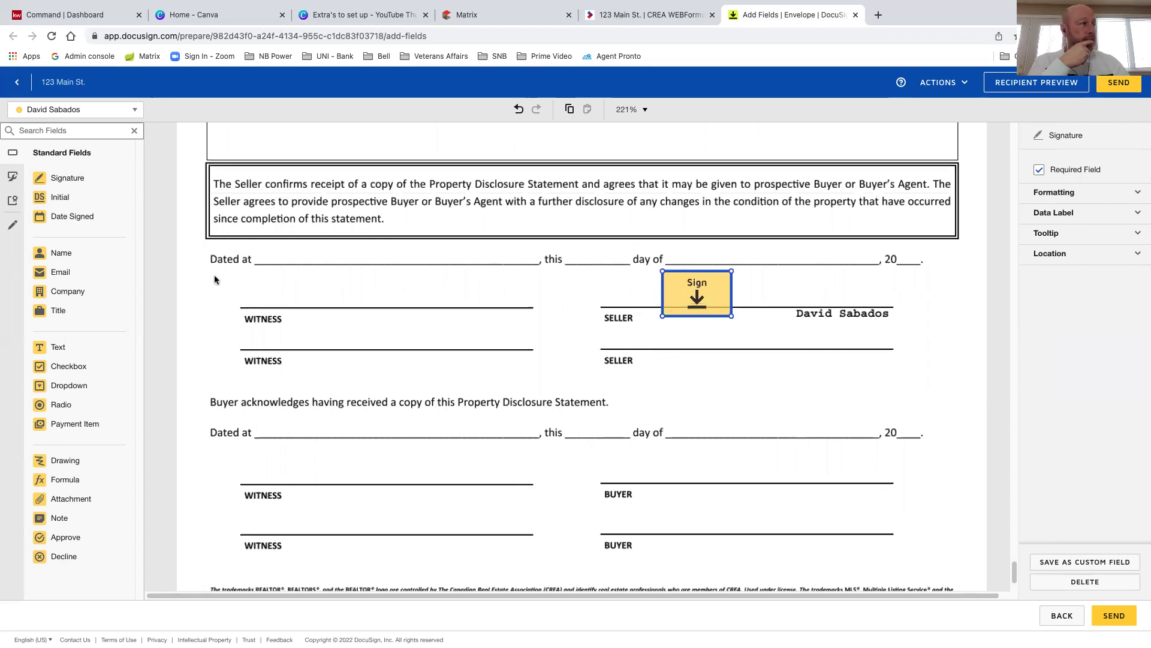
# Add a Date Signed field on the 'day of' line and return to the CREA WEBForms tab
pyautogui.click(60, 217)
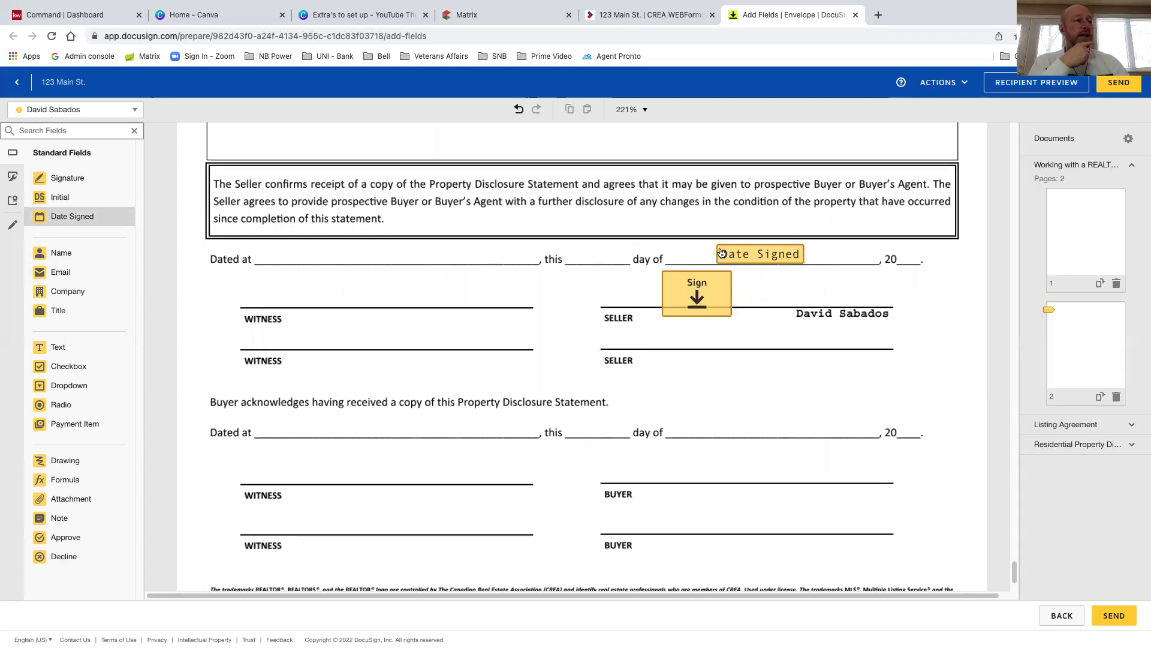
pyautogui.click(723, 248)
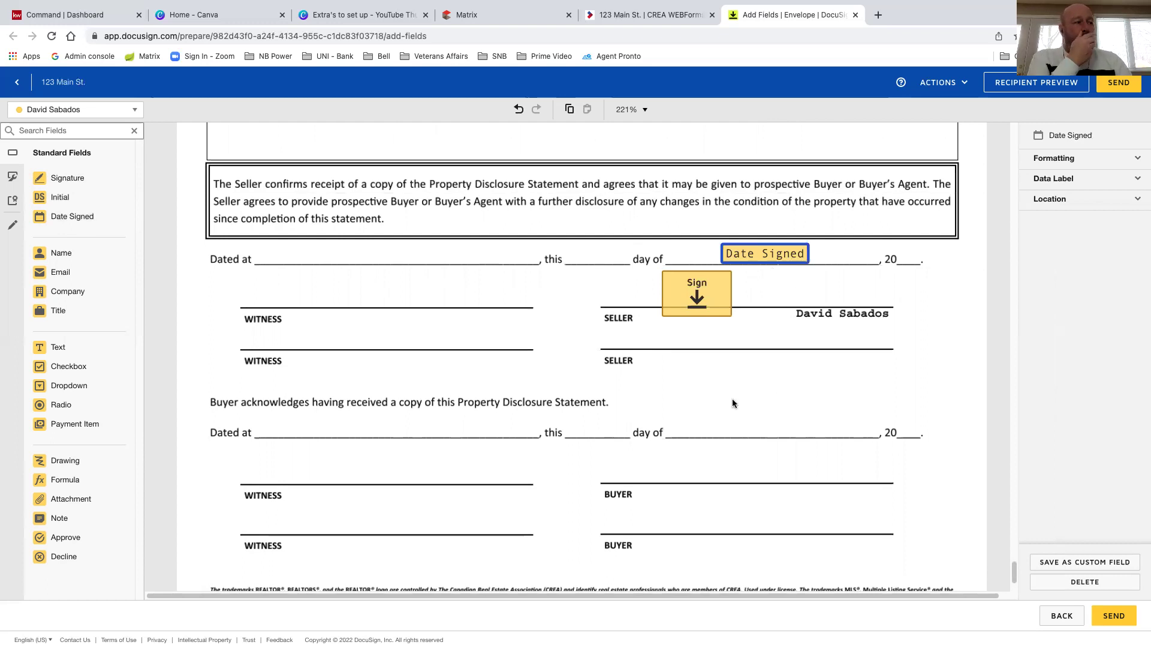
pyautogui.scroll(-2, 733, 402)
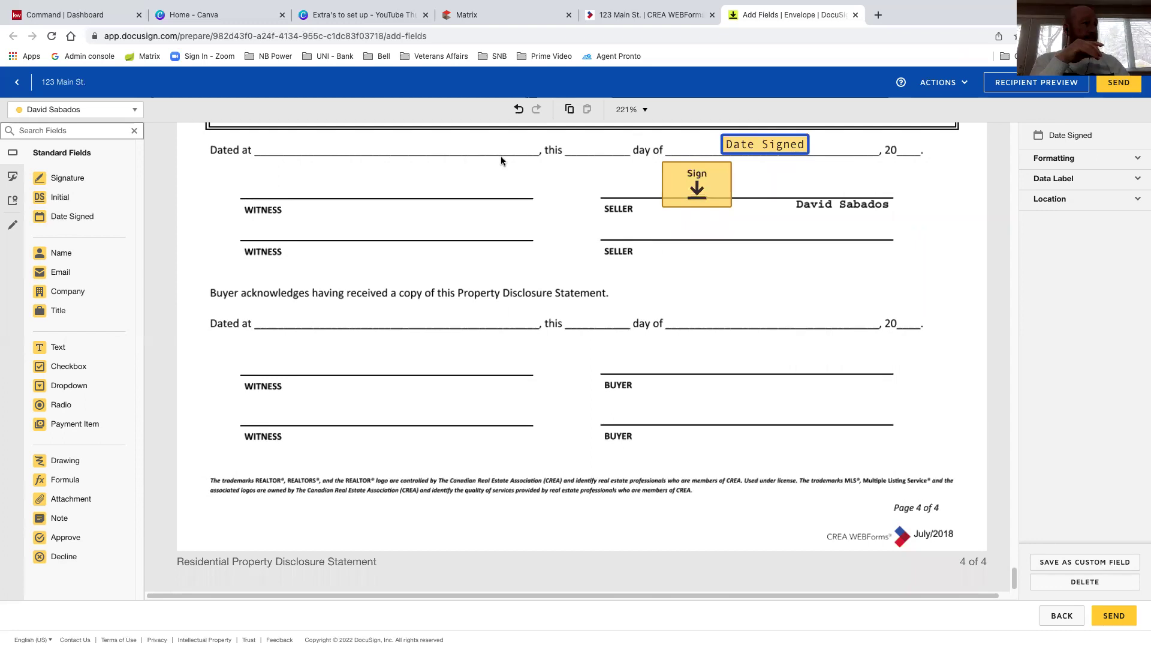
pyautogui.click(659, 15)
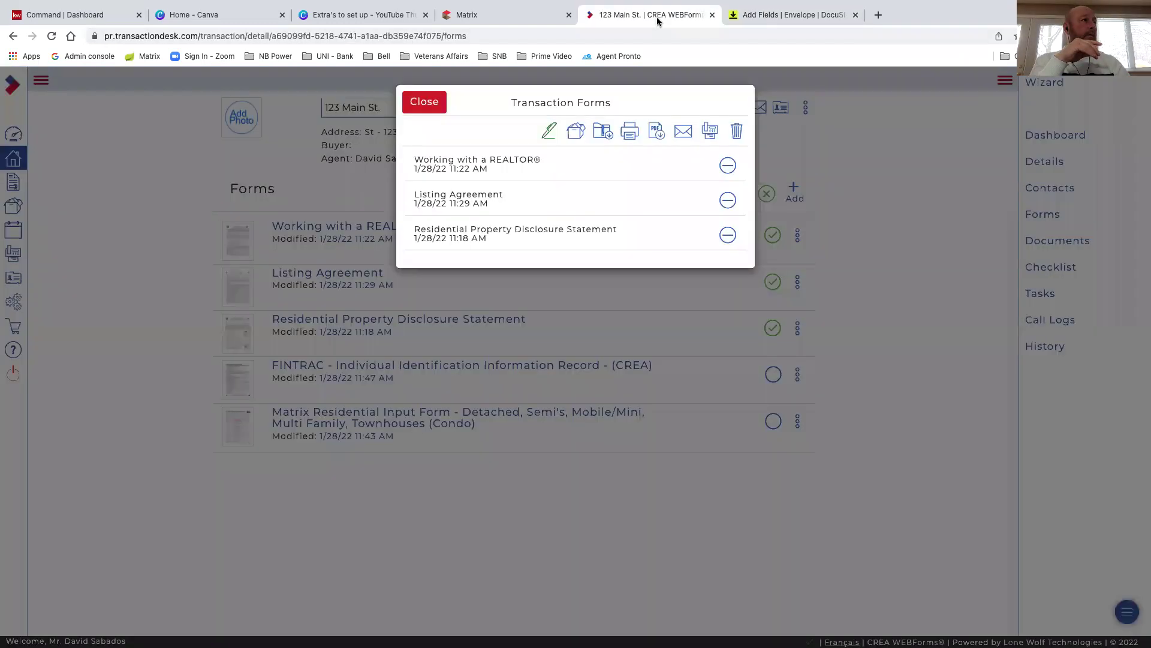
# Close the Transaction Forms dialog and reach Transaction Templates via the member dashboard's Create Template
pyautogui.click(424, 105)
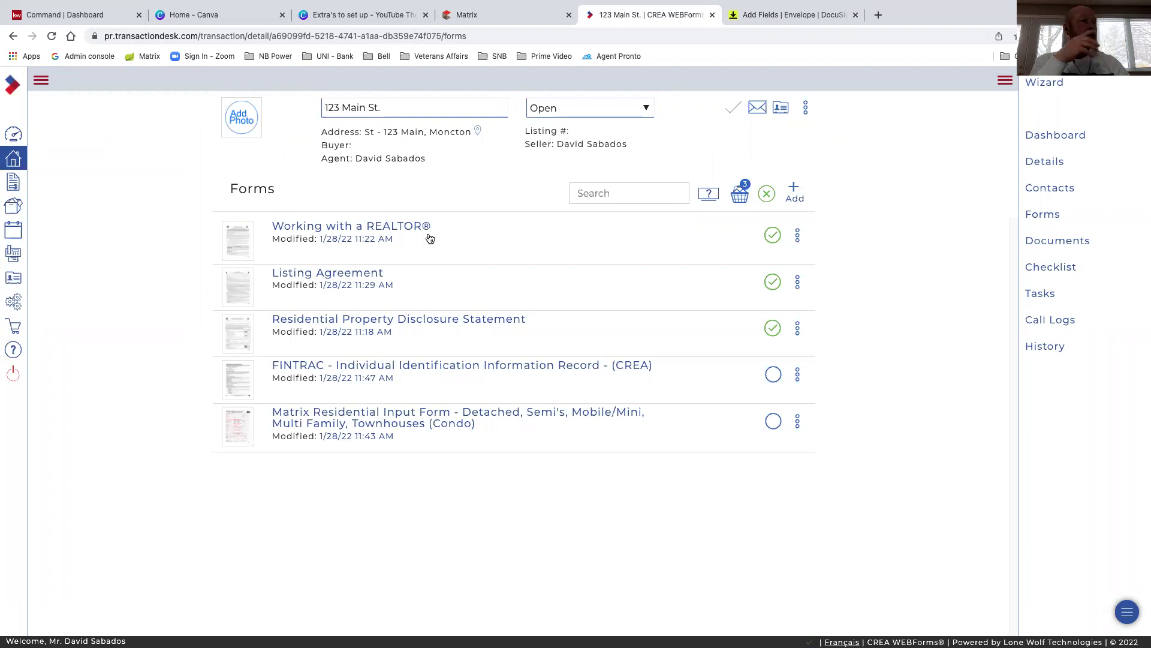
pyautogui.click(13, 135)
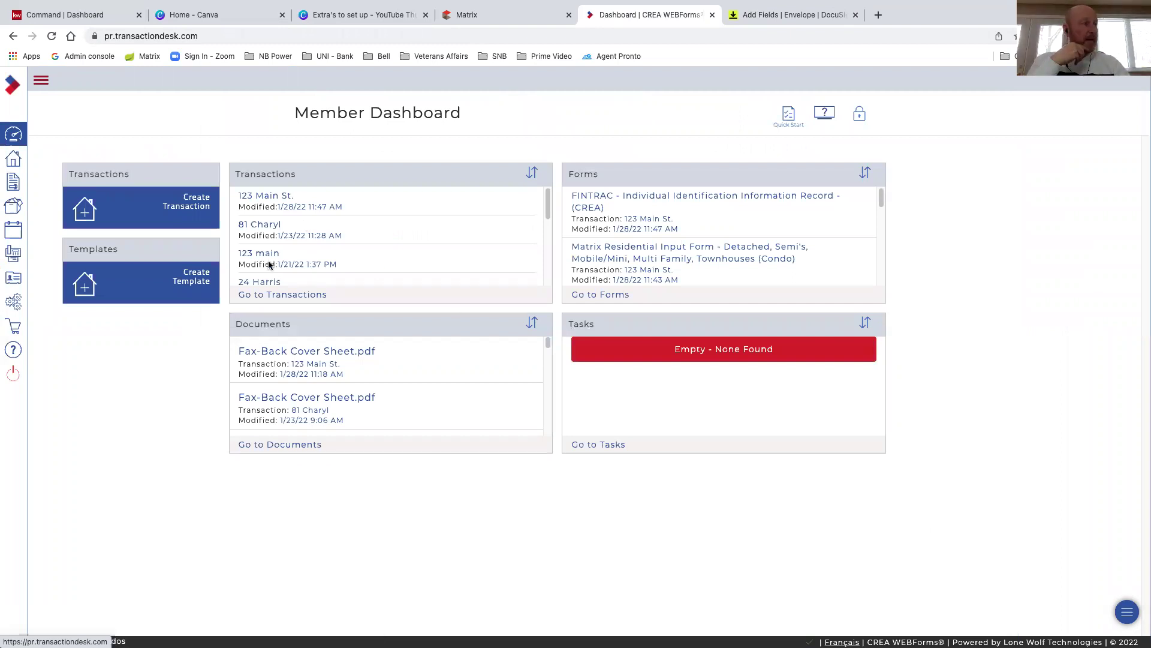
pyautogui.click(192, 283)
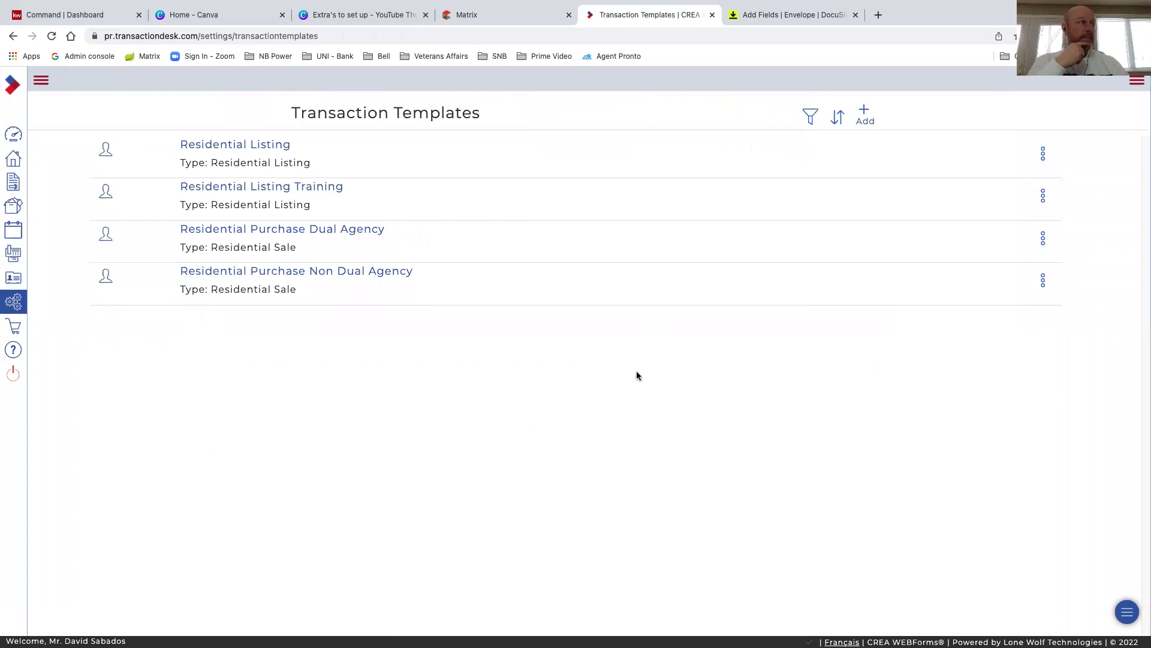
# Add a Residential Sale template named 'Residential Purchase Non Dual Agency Training' and save it
pyautogui.click(865, 115)
pyautogui.click(583, 138)
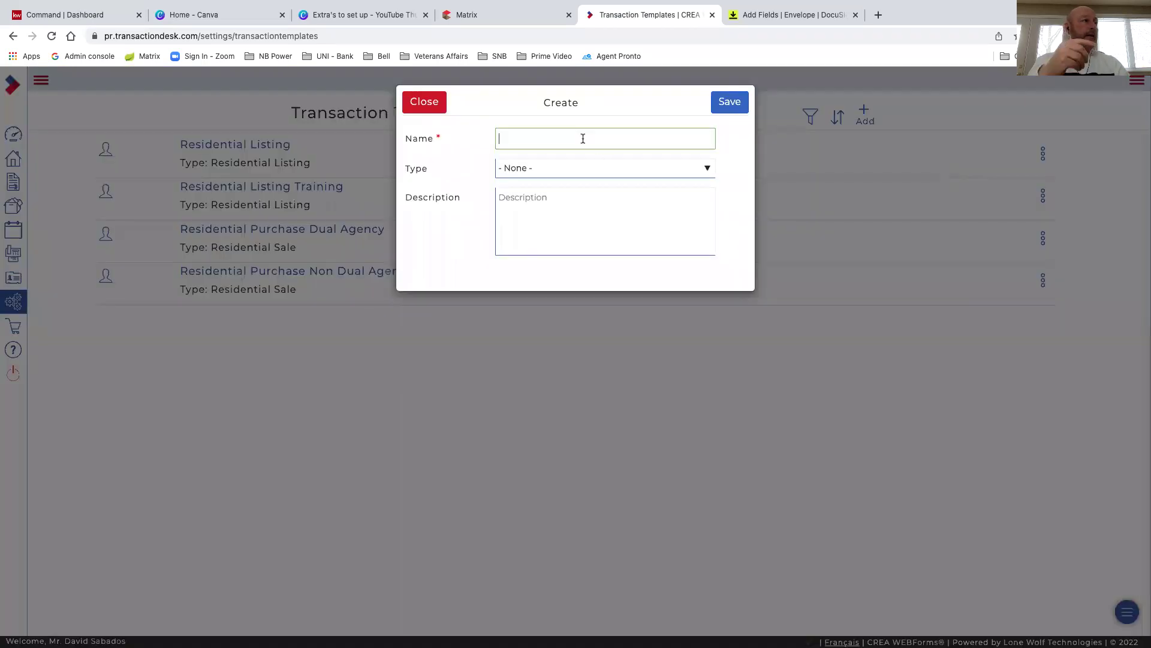
pyautogui.write('Re')
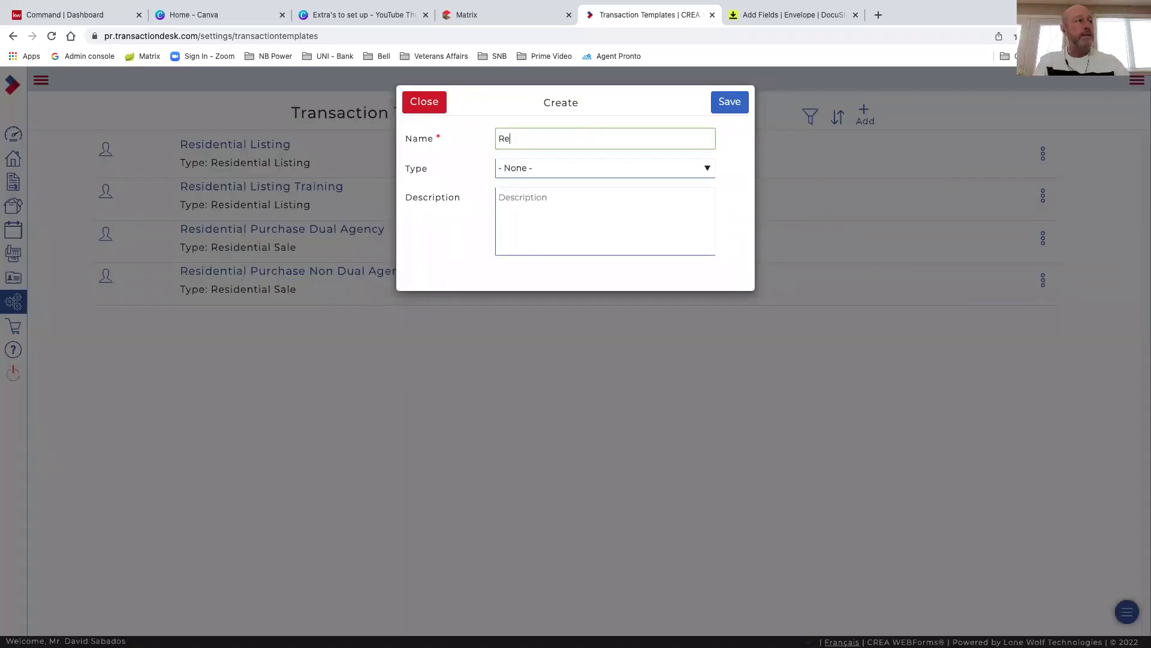
pyautogui.write('sidential')
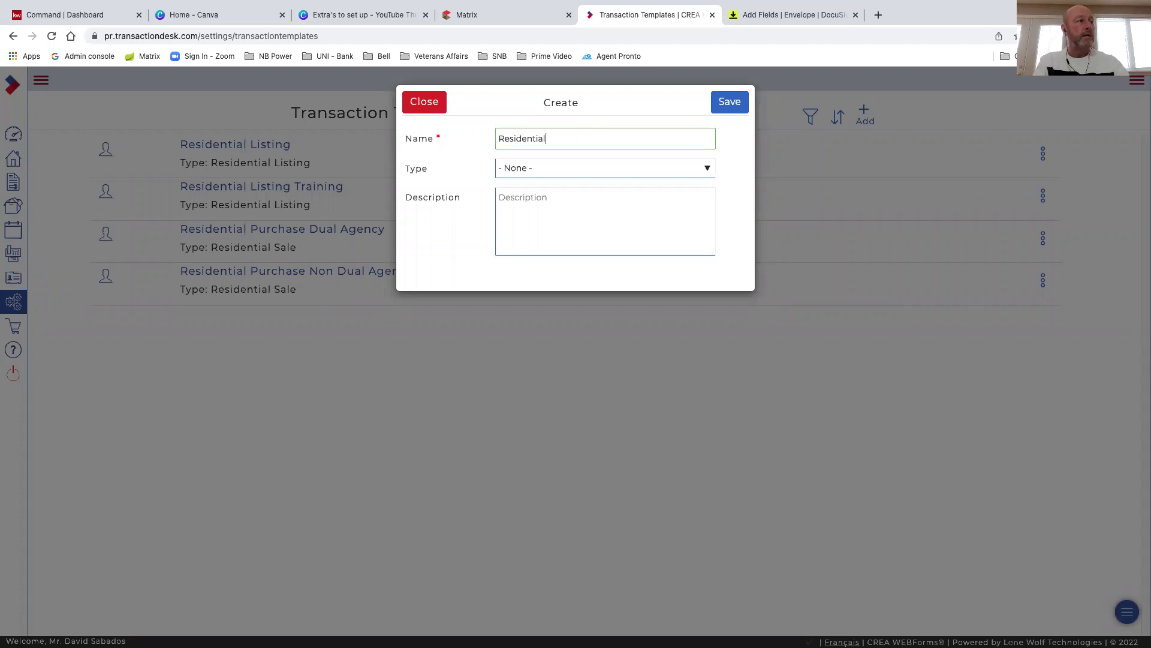
pyautogui.write(' Purchase Non Dual Ag')
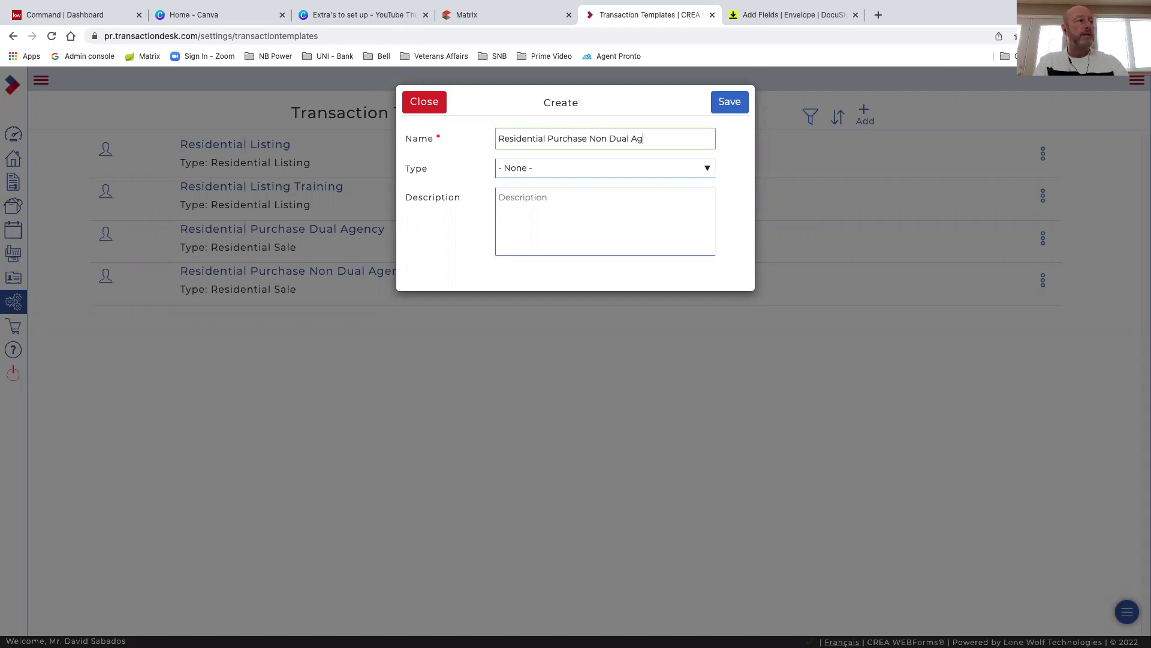
pyautogui.write('ency Training')
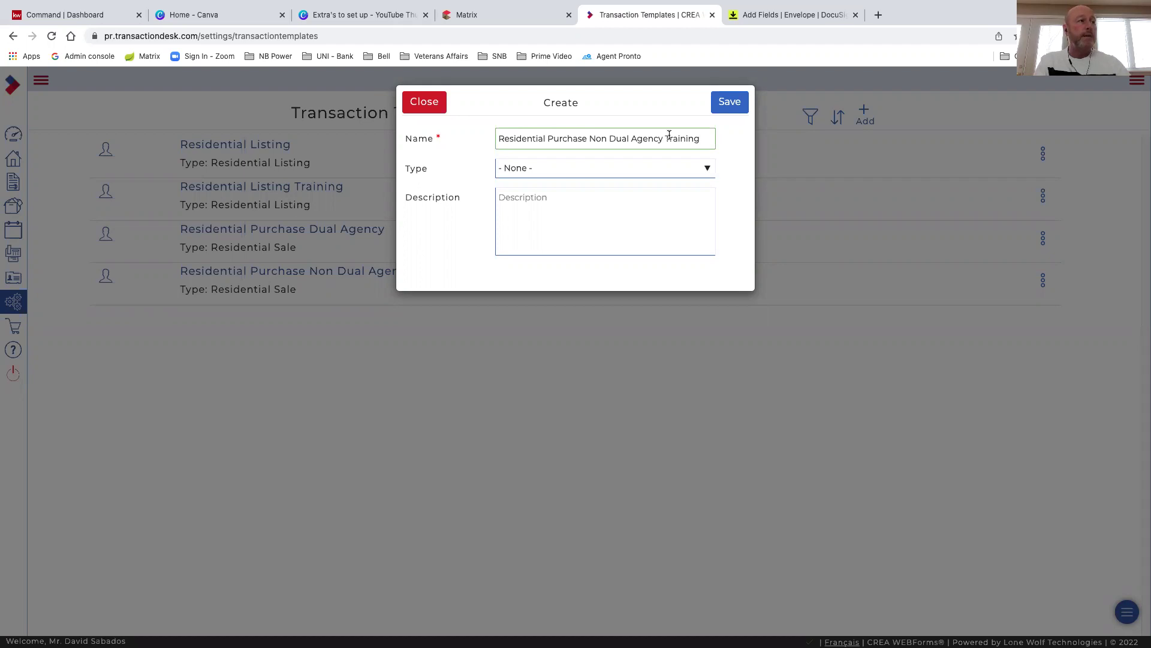
pyautogui.click(566, 169)
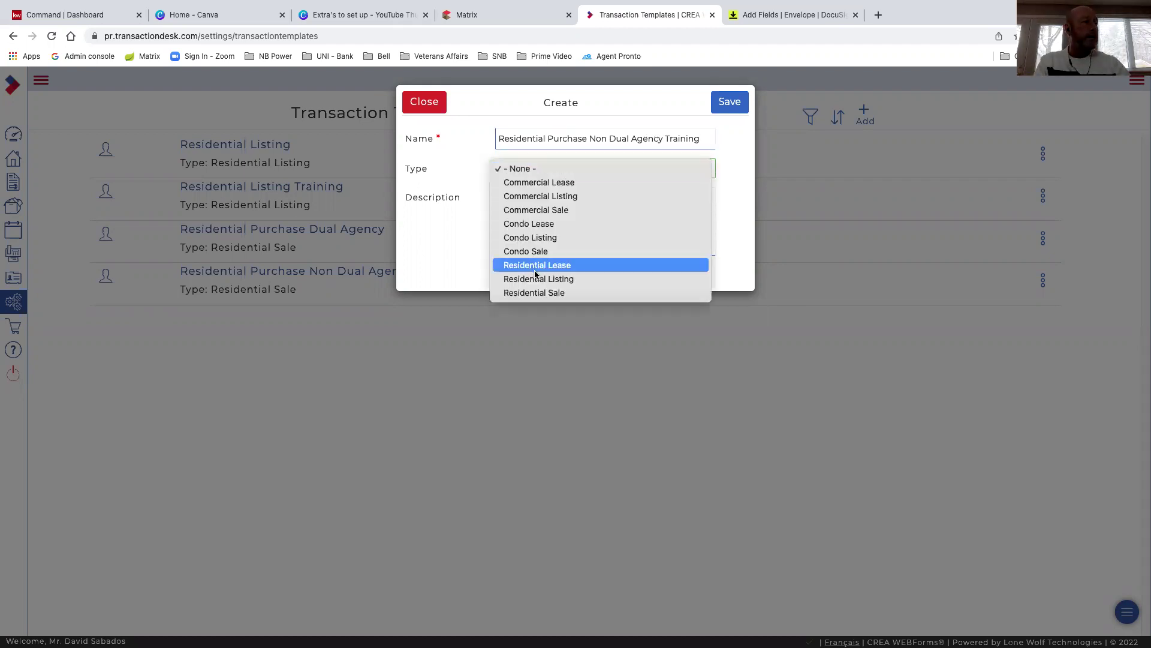
pyautogui.click(534, 293)
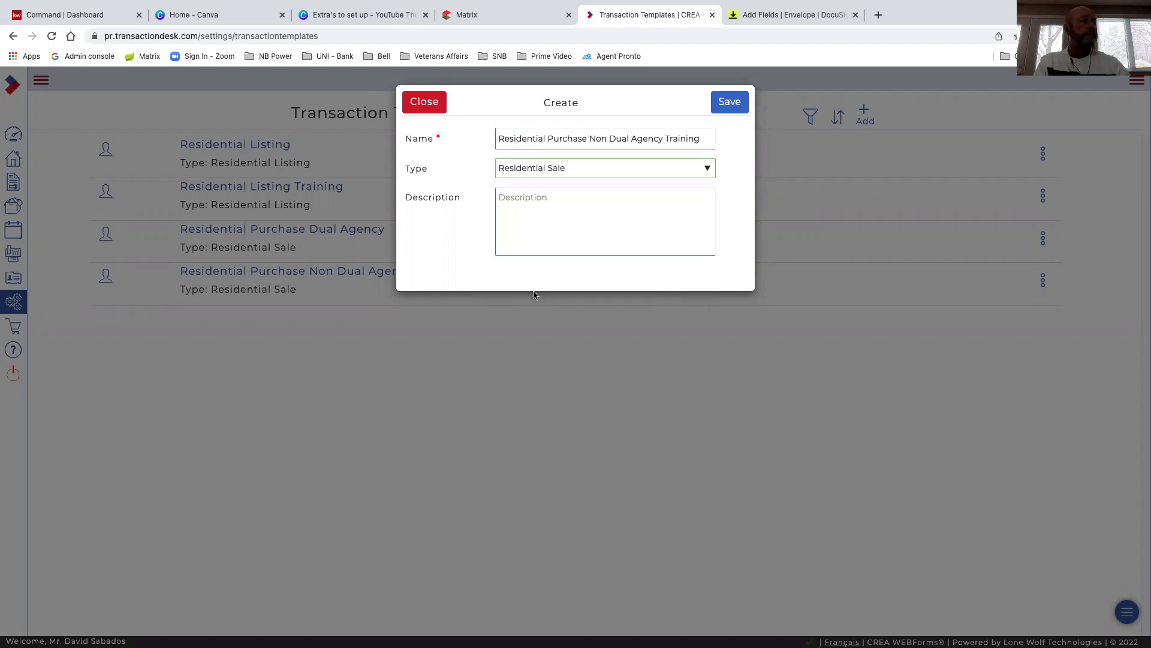
pyautogui.click(730, 108)
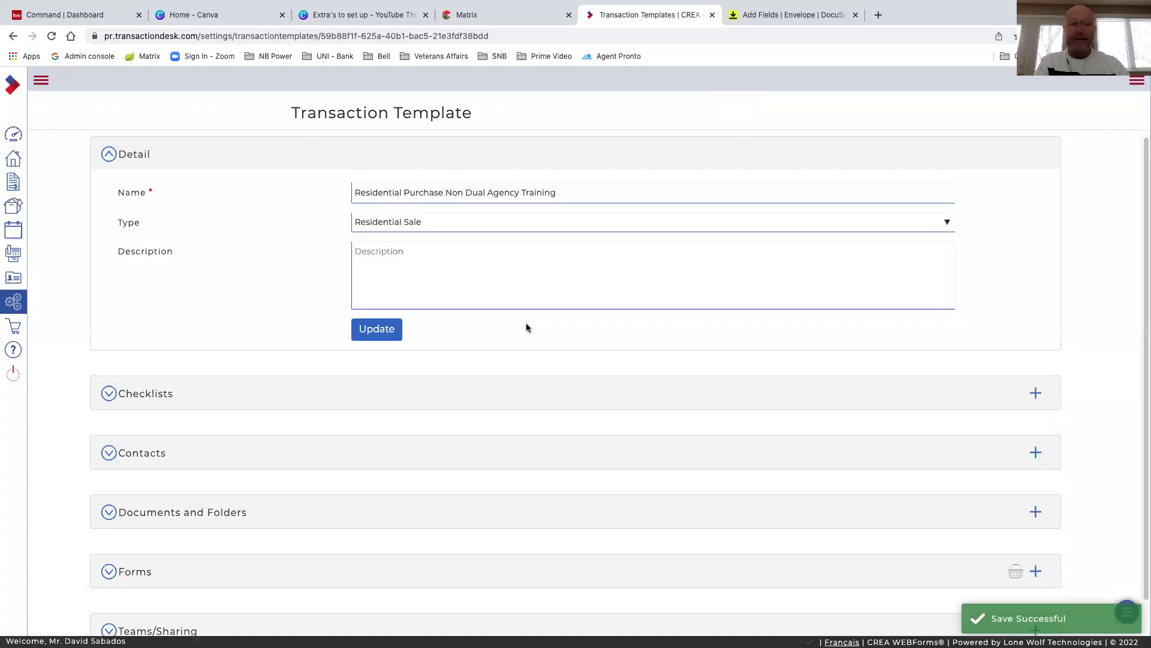
pyautogui.scroll(-1, 505, 317)
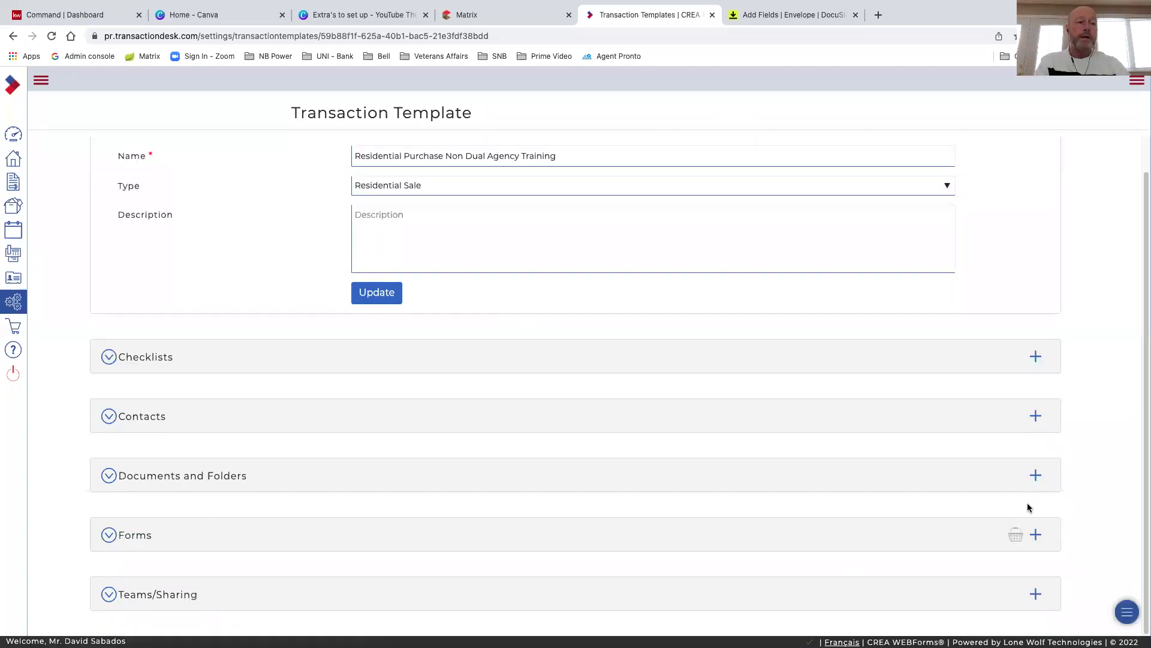
# Open the New Brunswick Real Estate Association forms and tick Working with a REALTOR®
pyautogui.click(1035, 535)
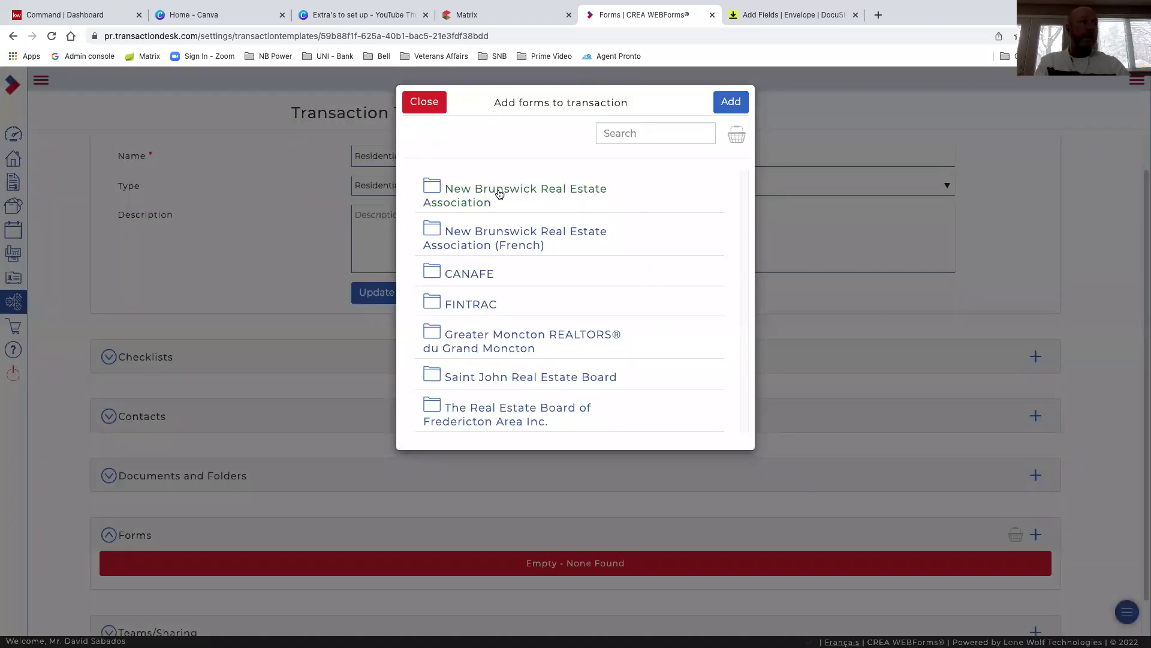
pyautogui.click(500, 192)
pyautogui.scroll(-15, 582, 292)
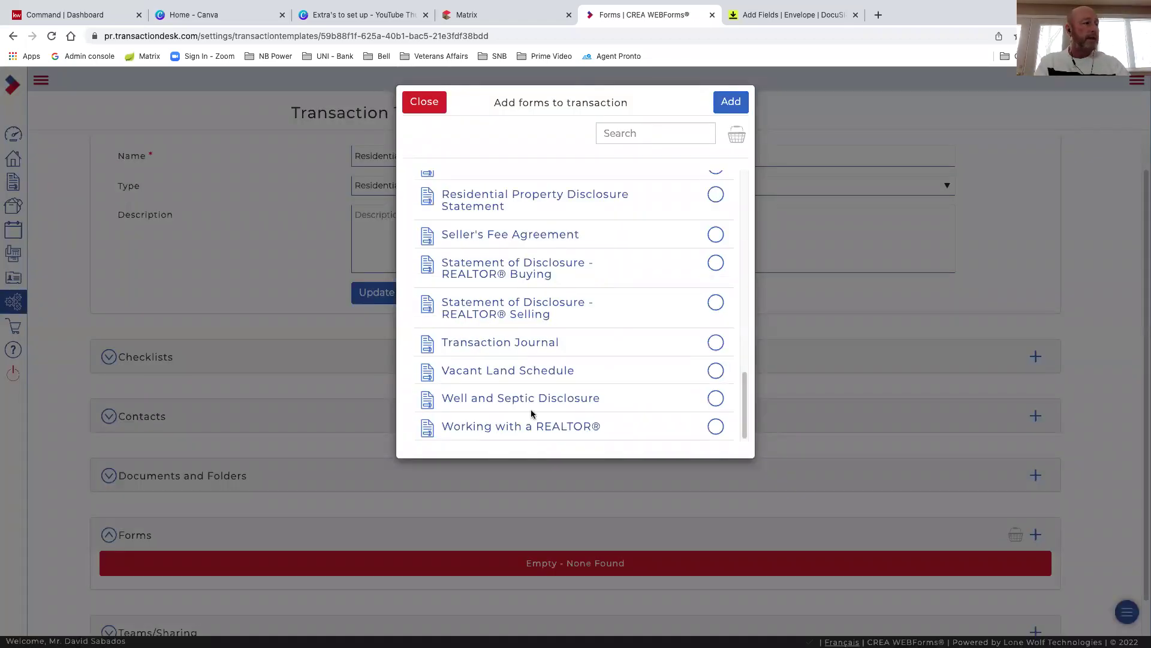
pyautogui.click(706, 426)
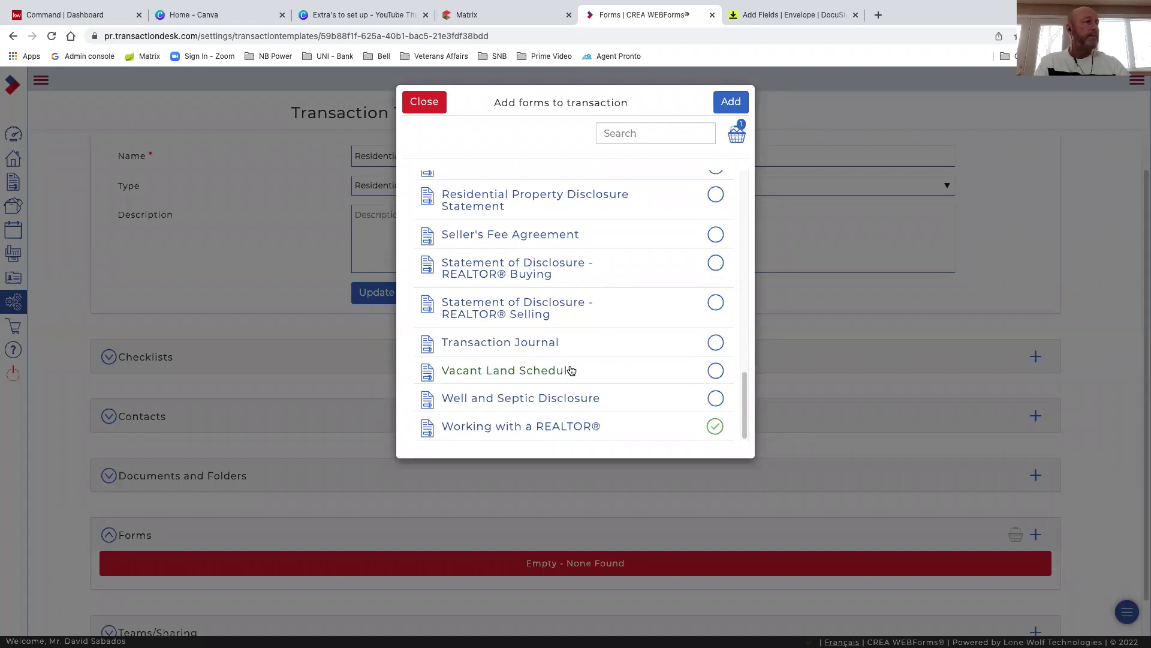
pyautogui.scroll(1, 571, 369)
pyautogui.scroll(1, 572, 371)
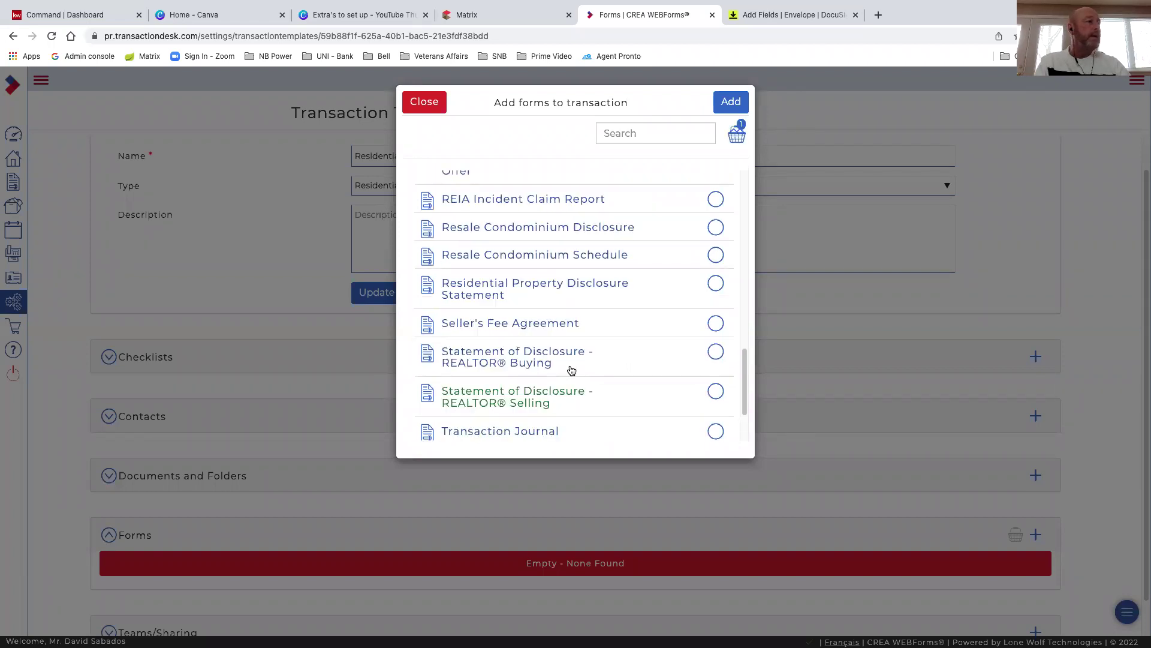
pyautogui.scroll(6, 571, 370)
pyautogui.scroll(6, 571, 370)
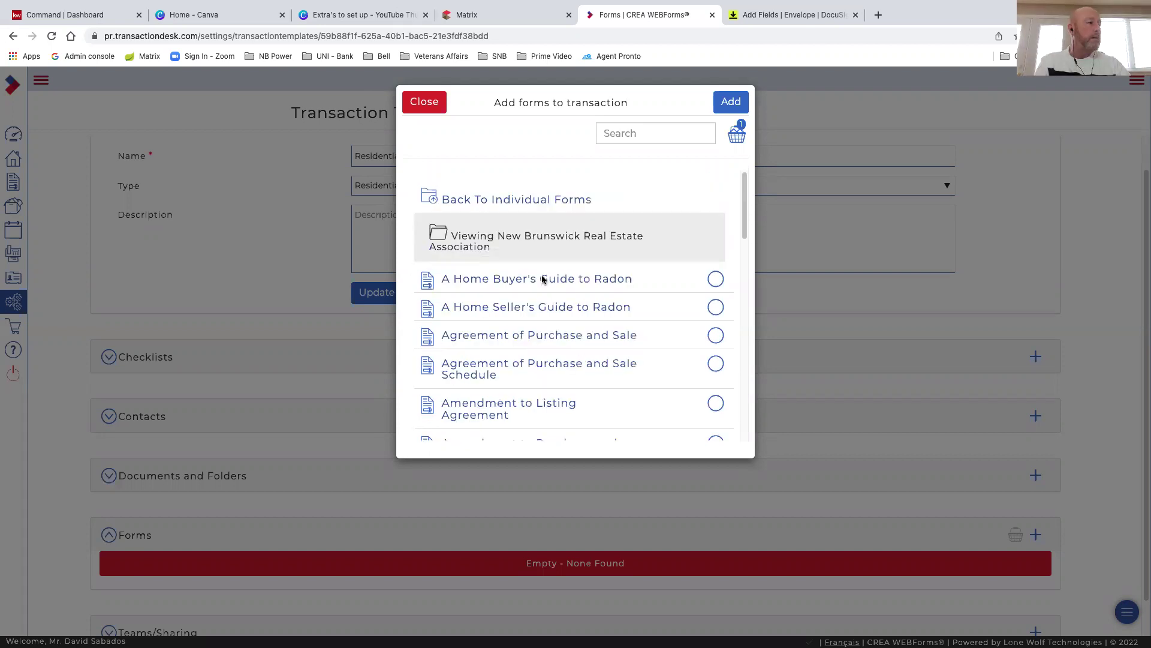
pyautogui.scroll(-1, 547, 313)
pyautogui.scroll(-1, 513, 341)
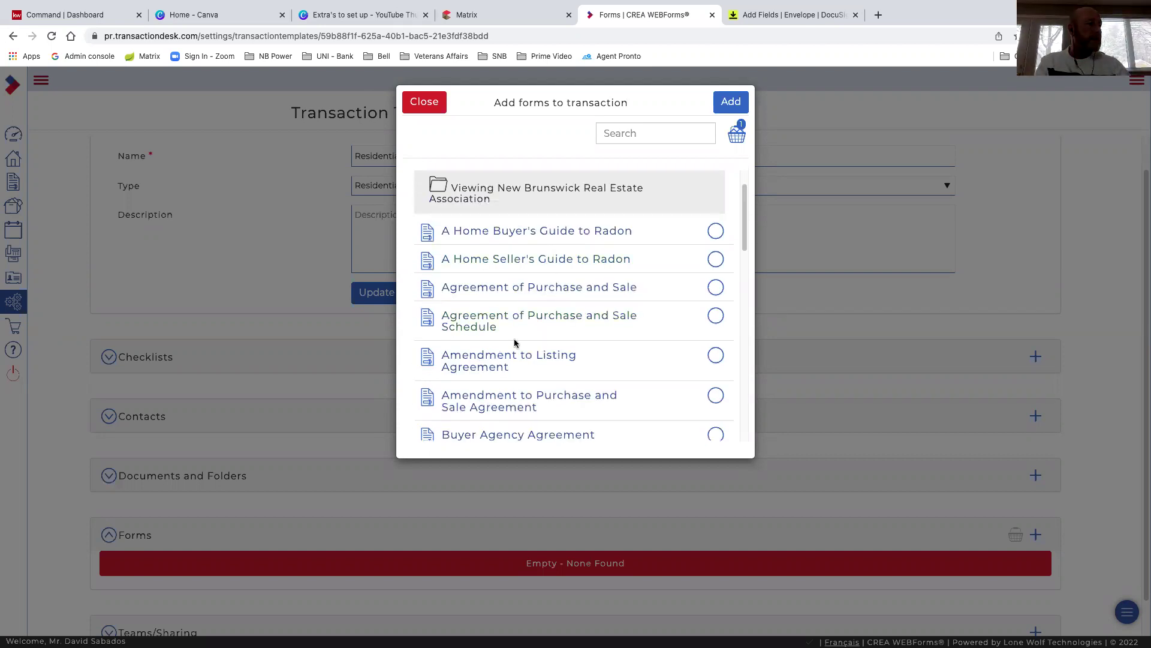
pyautogui.scroll(-1, 515, 343)
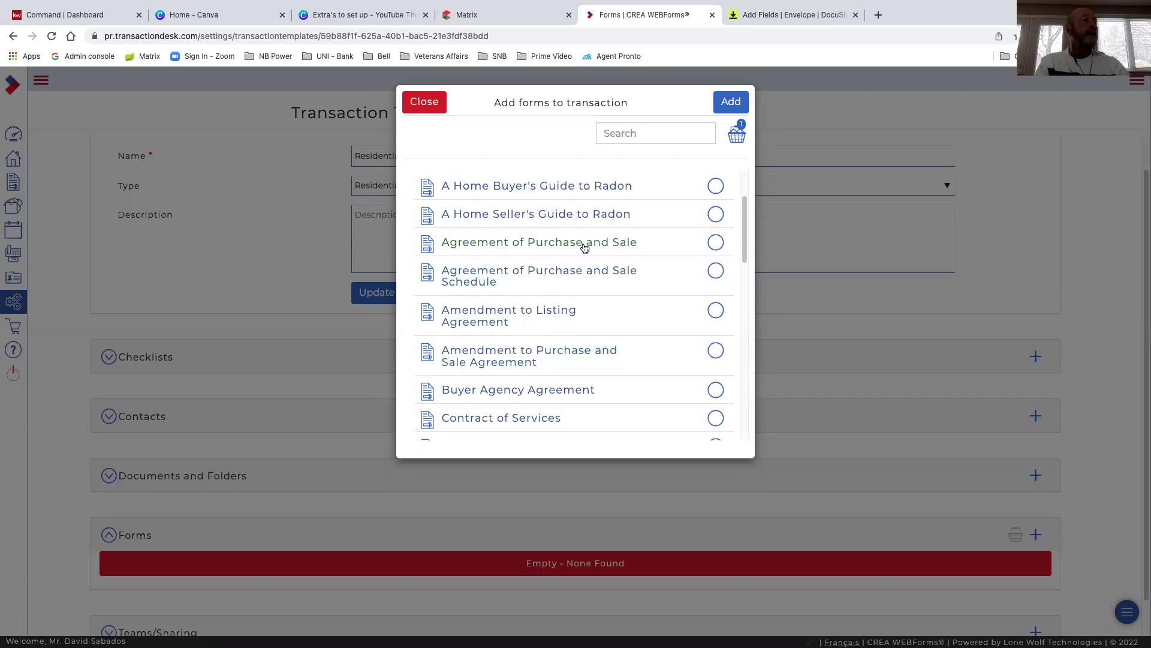
# Also tick Agreement of Purchase and Sale, then look through the rest of the form list
pyautogui.click(715, 242)
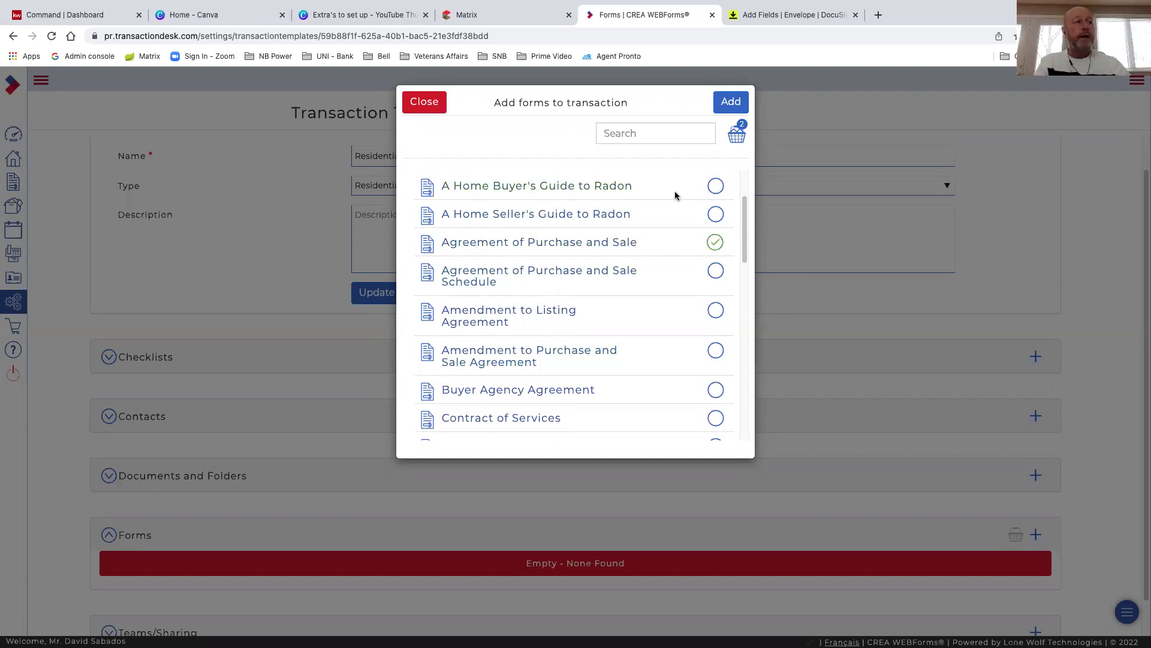
pyautogui.scroll(-1, 594, 320)
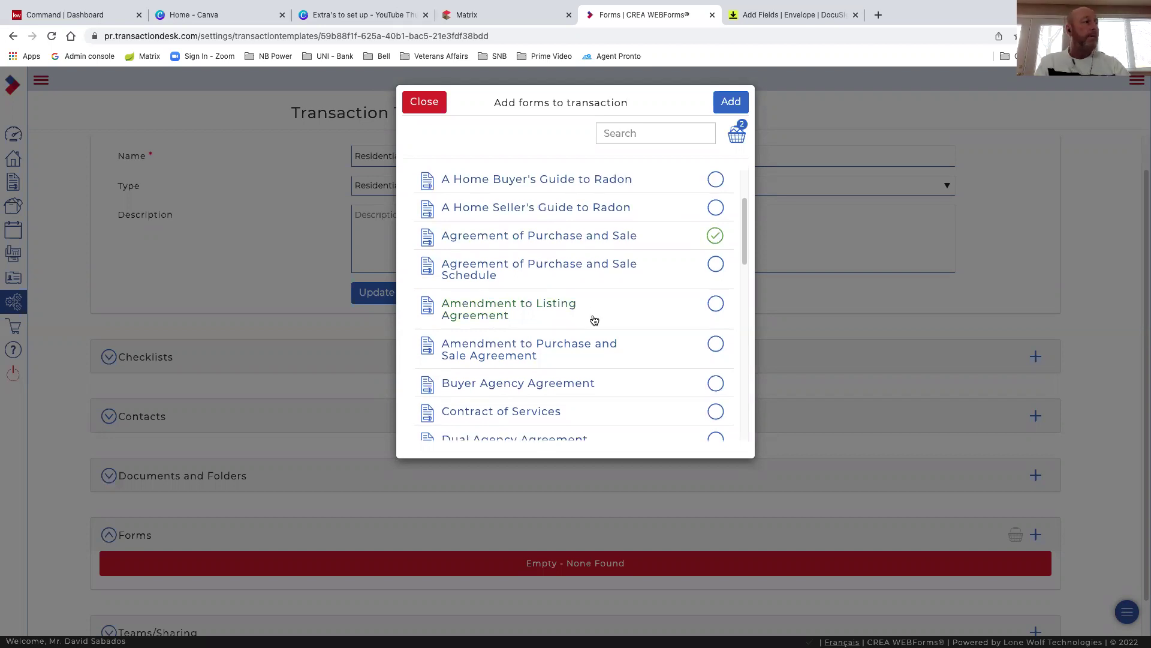
pyautogui.scroll(-2, 593, 321)
pyautogui.scroll(-2, 558, 306)
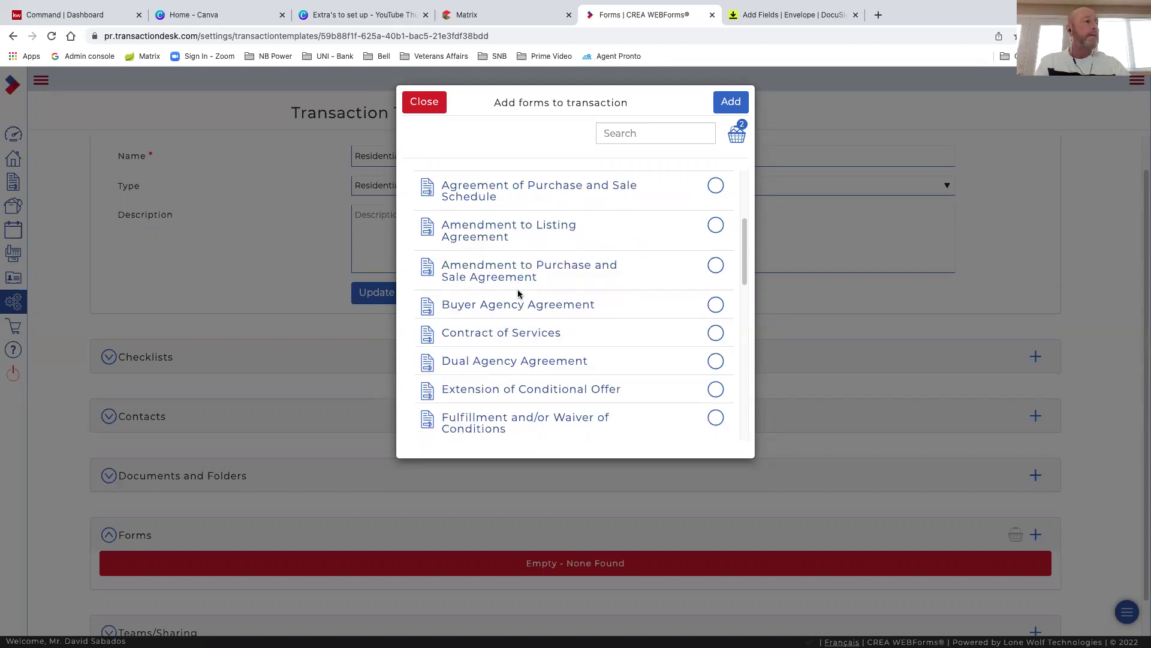
pyautogui.scroll(-2, 581, 306)
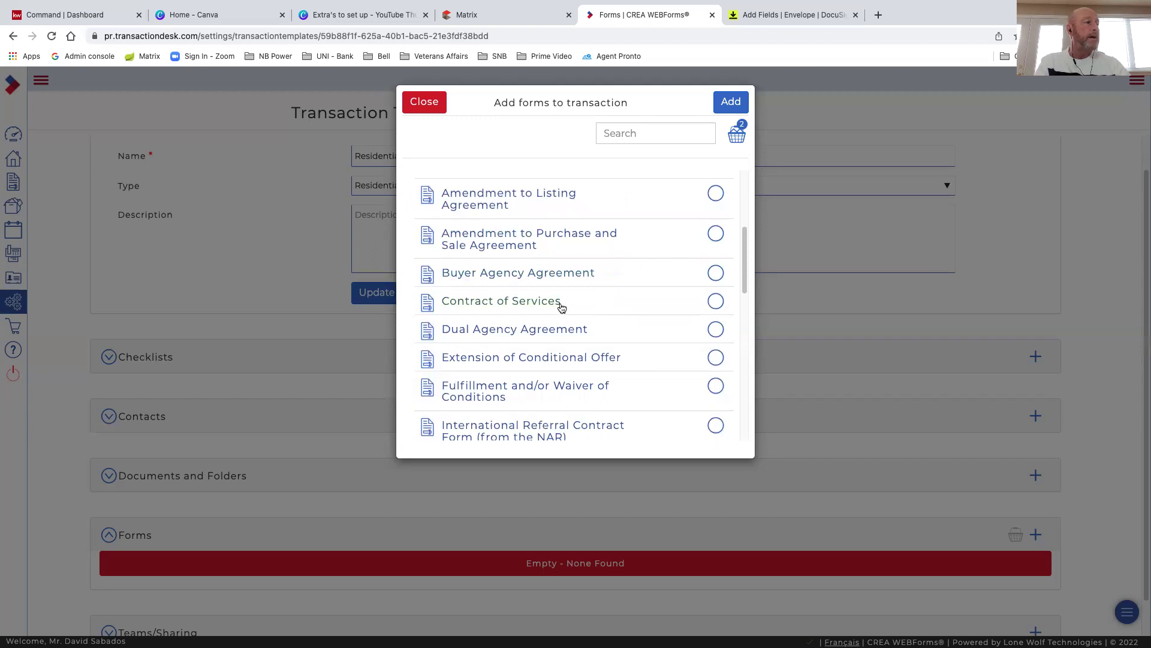
pyautogui.scroll(-1, 600, 309)
pyautogui.scroll(-1, 664, 306)
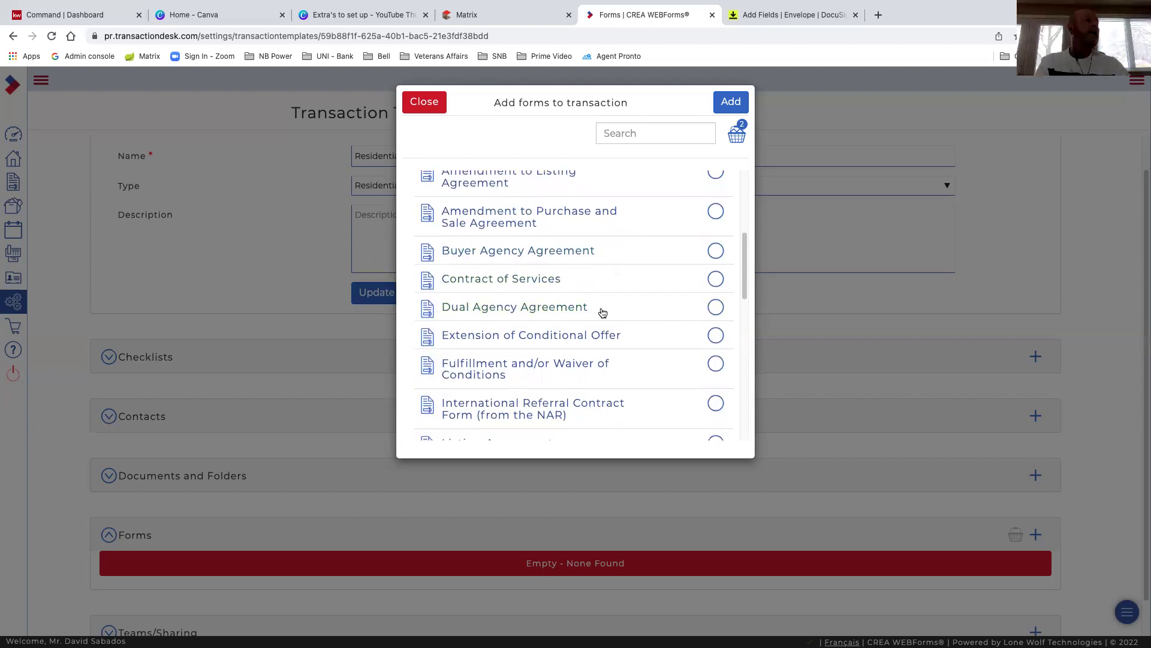
pyautogui.scroll(-2, 600, 310)
pyautogui.scroll(-1, 480, 292)
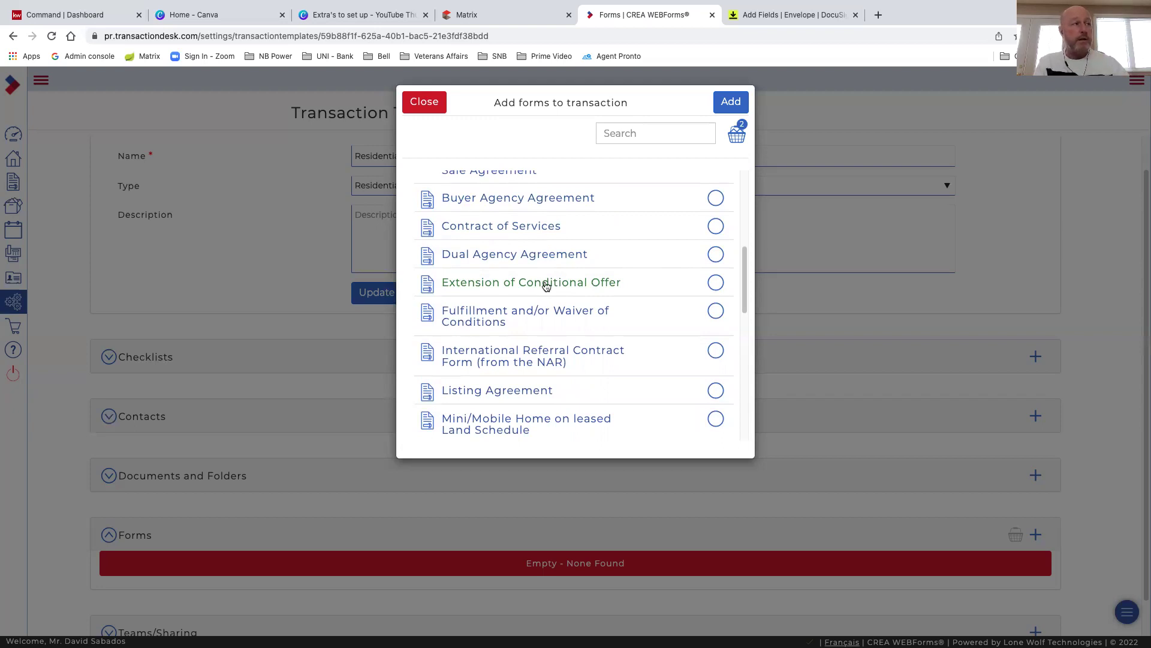
pyautogui.scroll(-1, 563, 285)
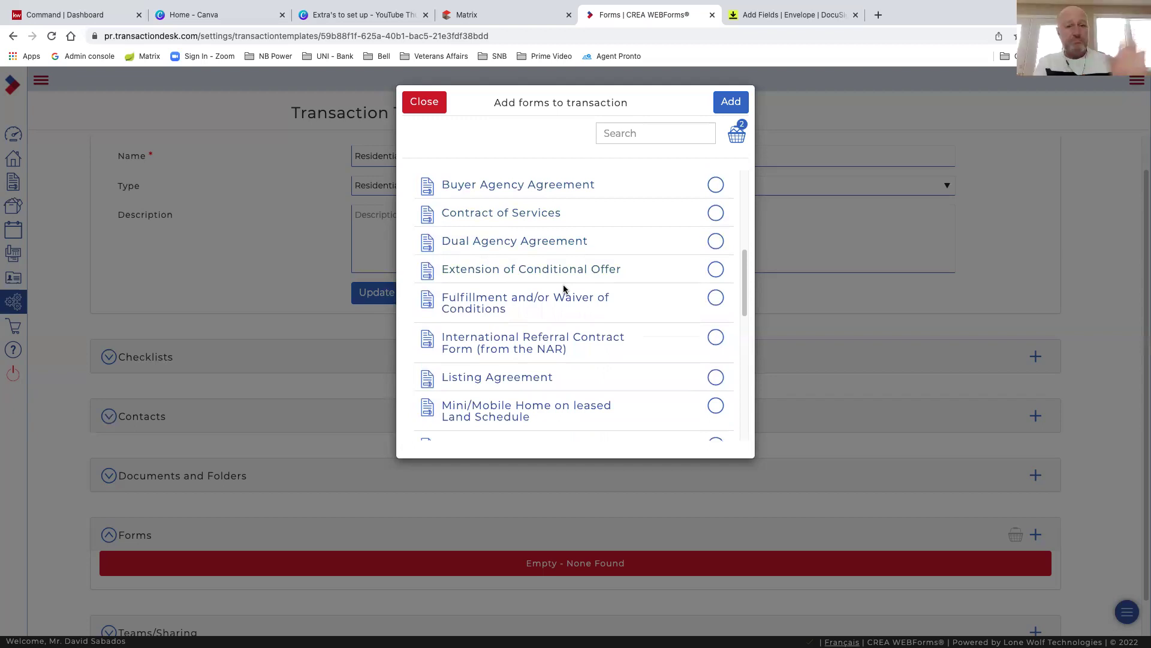
pyautogui.scroll(-1, 600, 298)
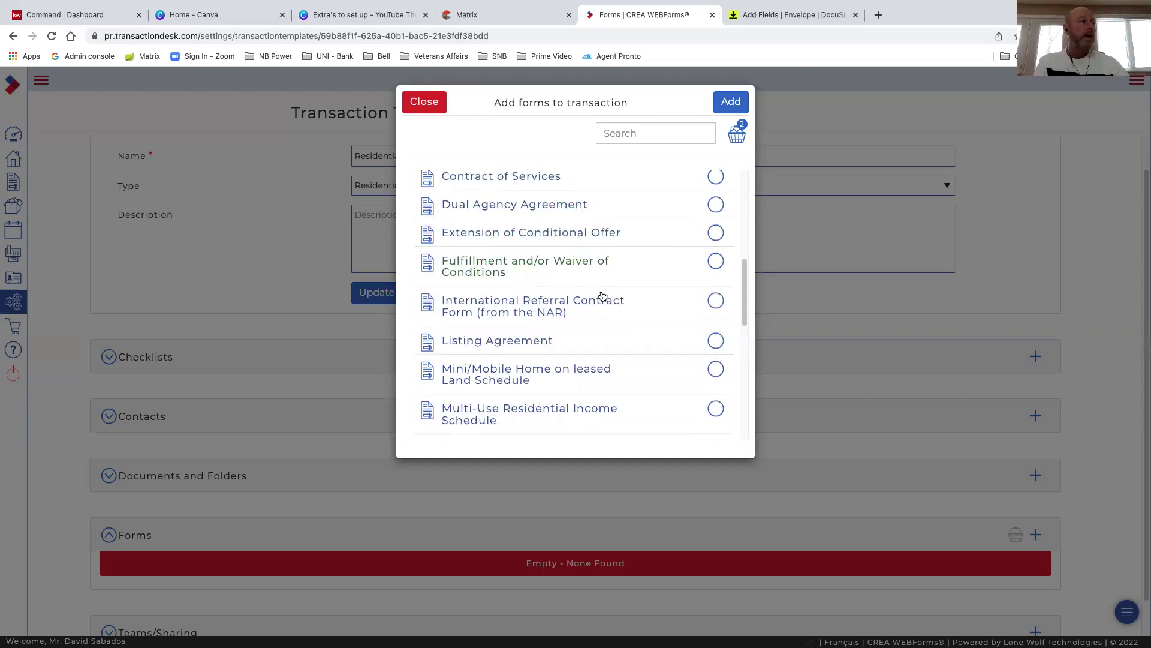
pyautogui.scroll(-1, 584, 318)
pyautogui.scroll(-3, 584, 321)
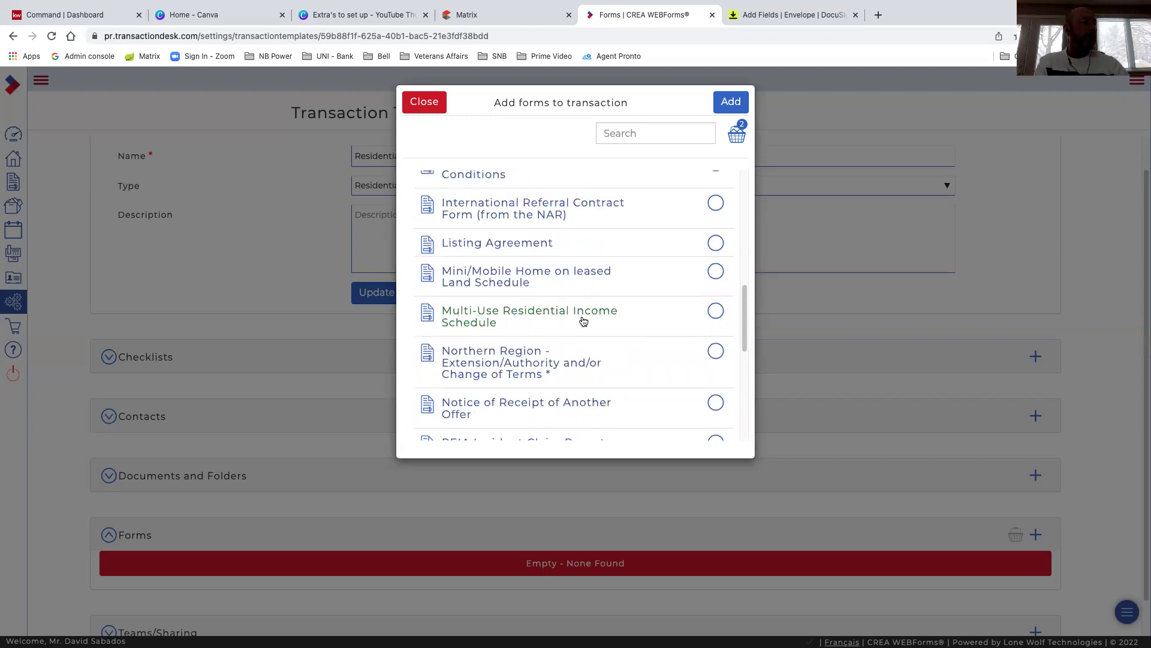
pyautogui.scroll(-3, 583, 321)
pyautogui.scroll(-3, 583, 322)
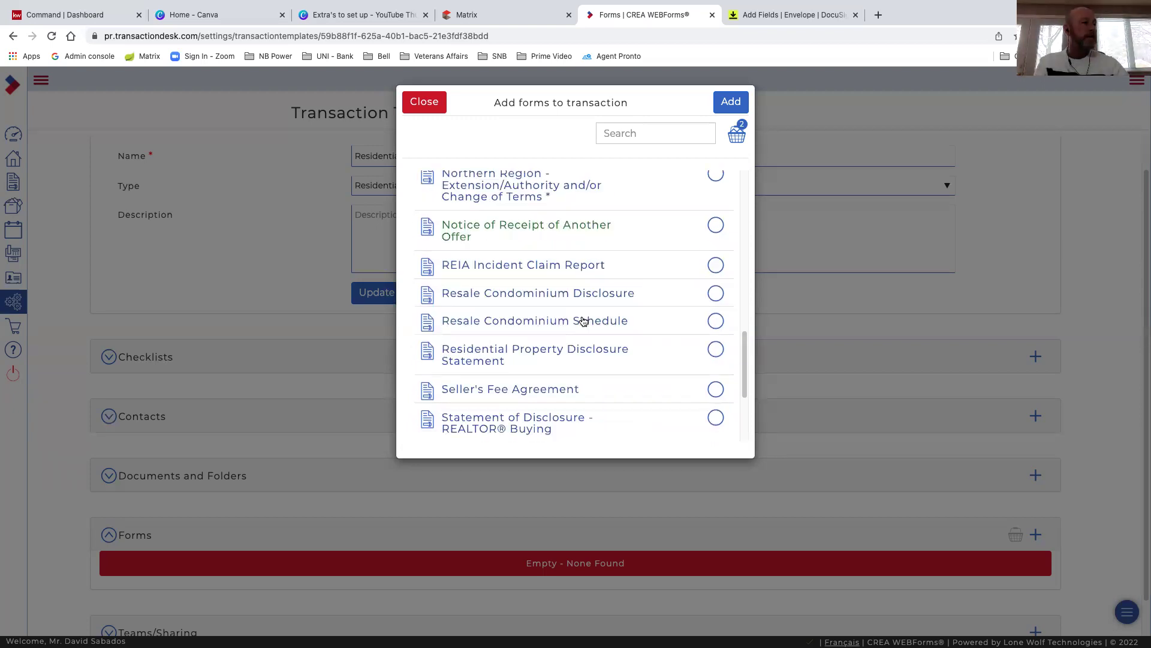
pyautogui.scroll(-2, 583, 321)
pyautogui.scroll(-1, 583, 321)
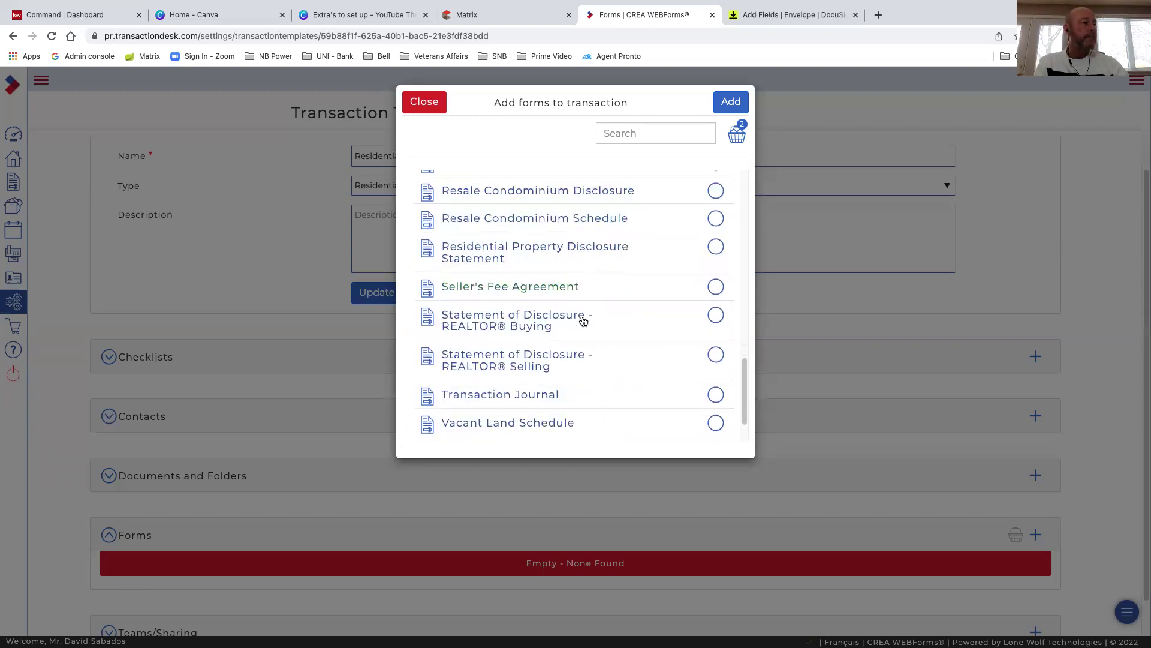
pyautogui.scroll(-2, 584, 322)
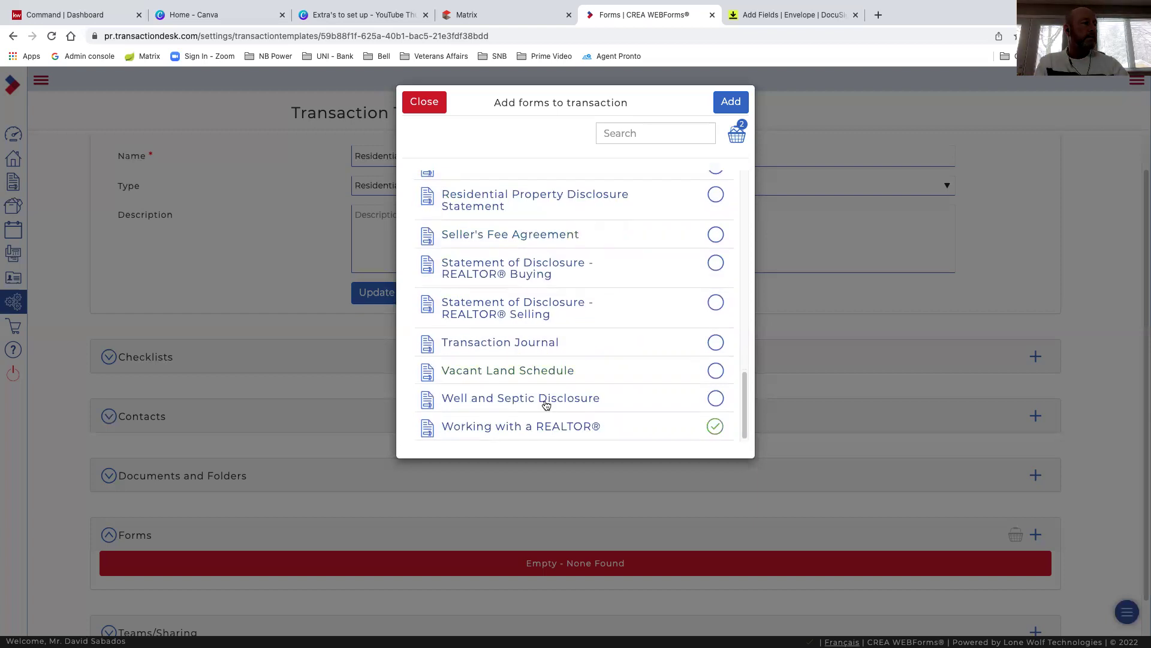
# Add the two chosen forms, then add the FINTRAC Individual Identification Information Record form
pyautogui.click(731, 107)
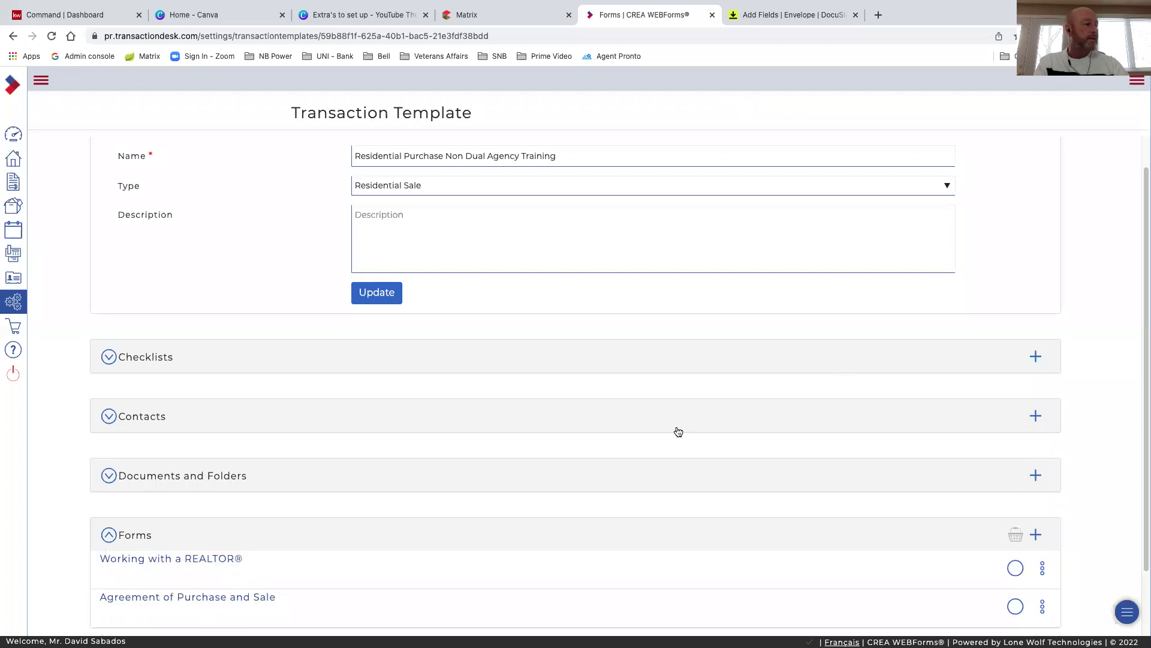
pyautogui.scroll(-2, 678, 430)
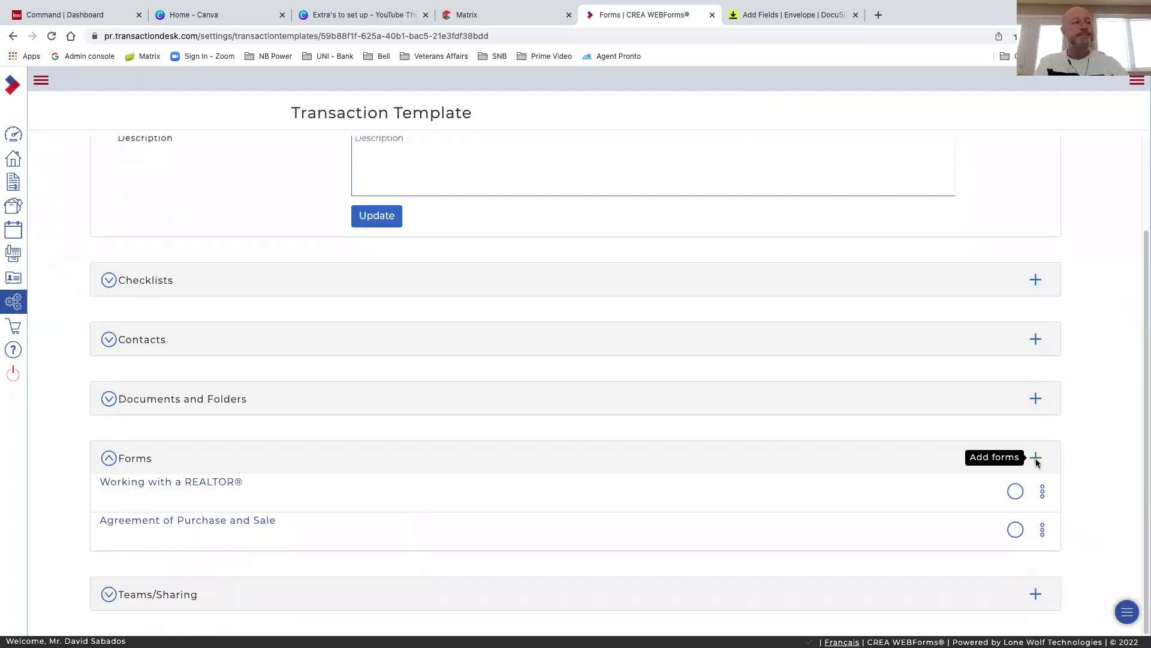
pyautogui.click(1036, 460)
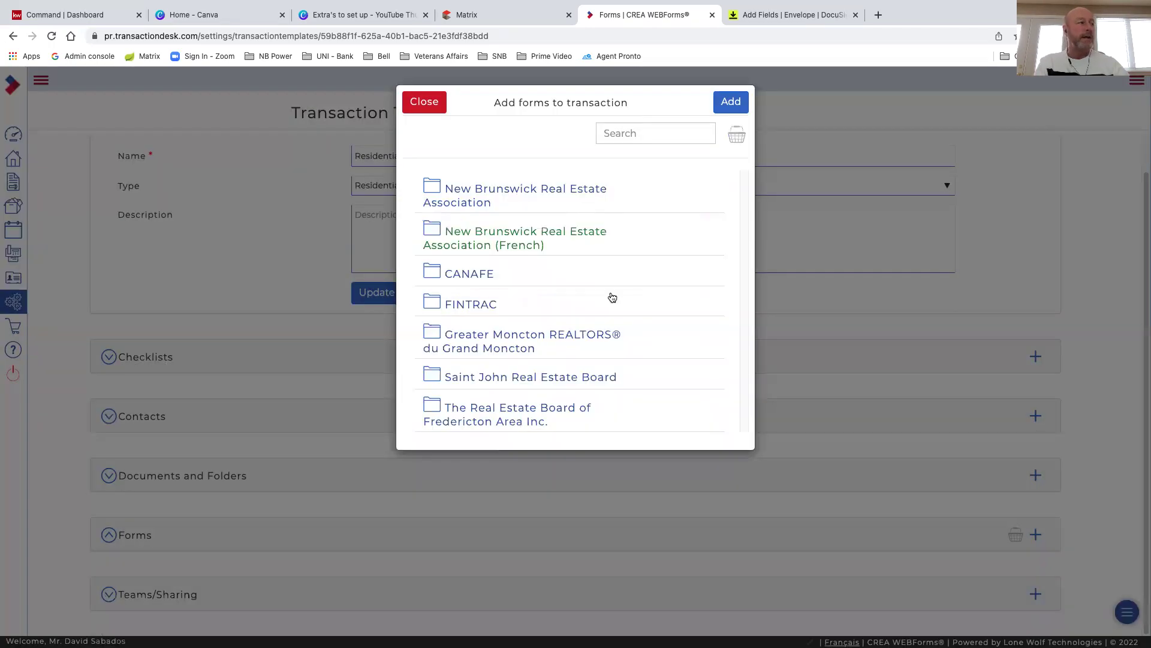
pyautogui.click(478, 305)
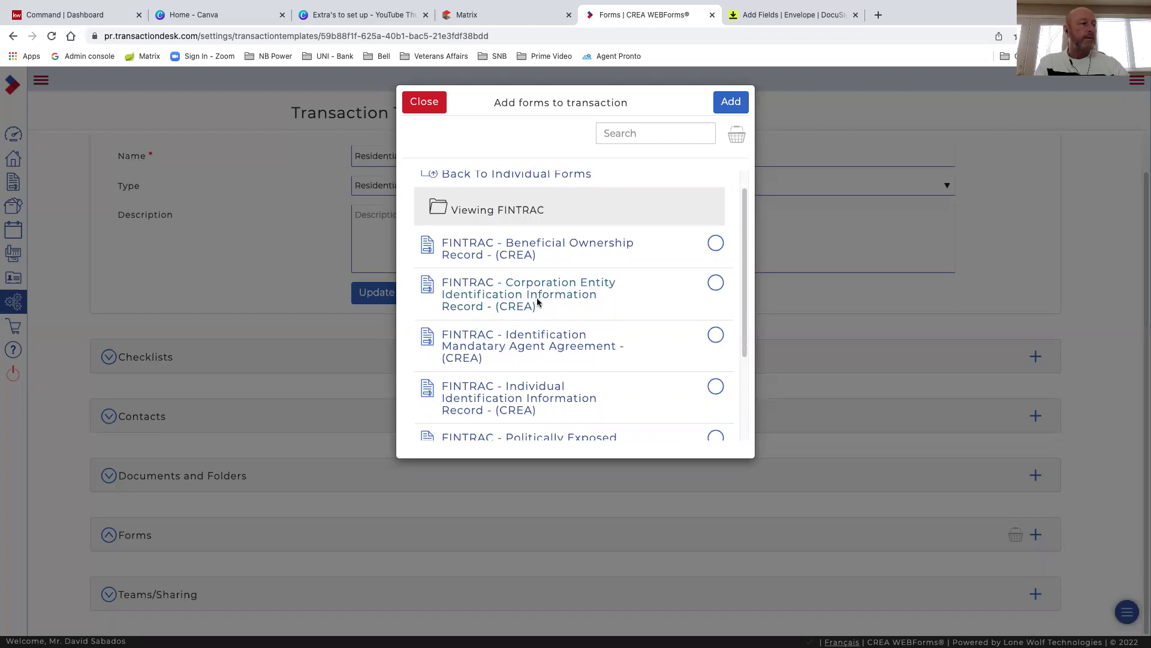
pyautogui.scroll(-2, 509, 343)
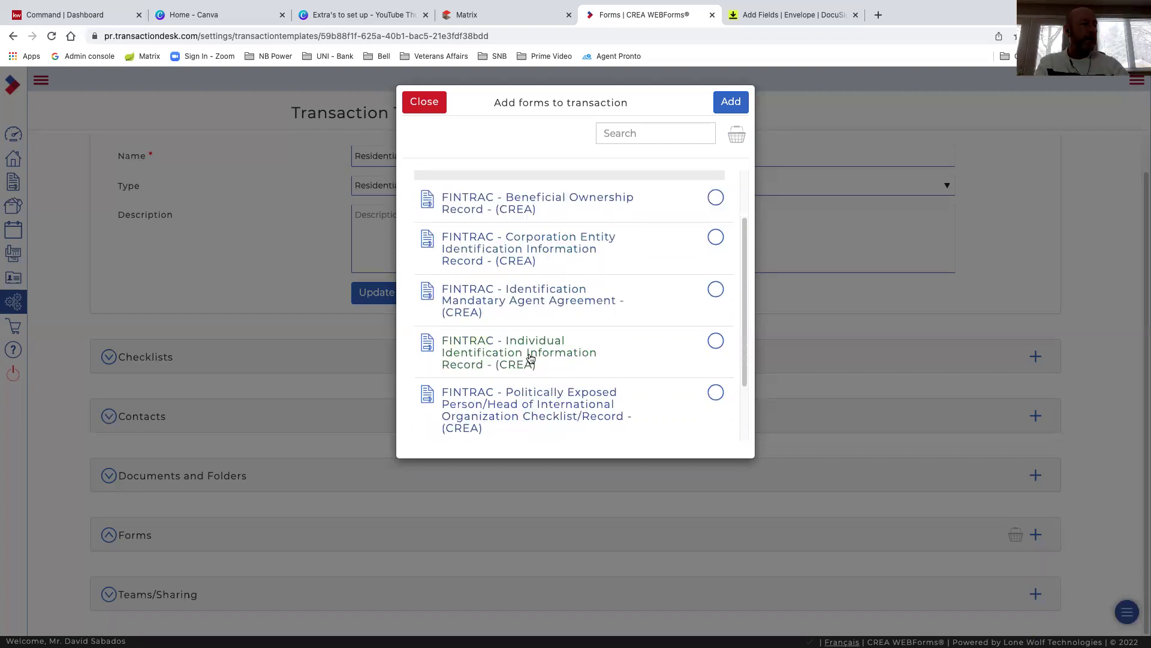
pyautogui.click(731, 102)
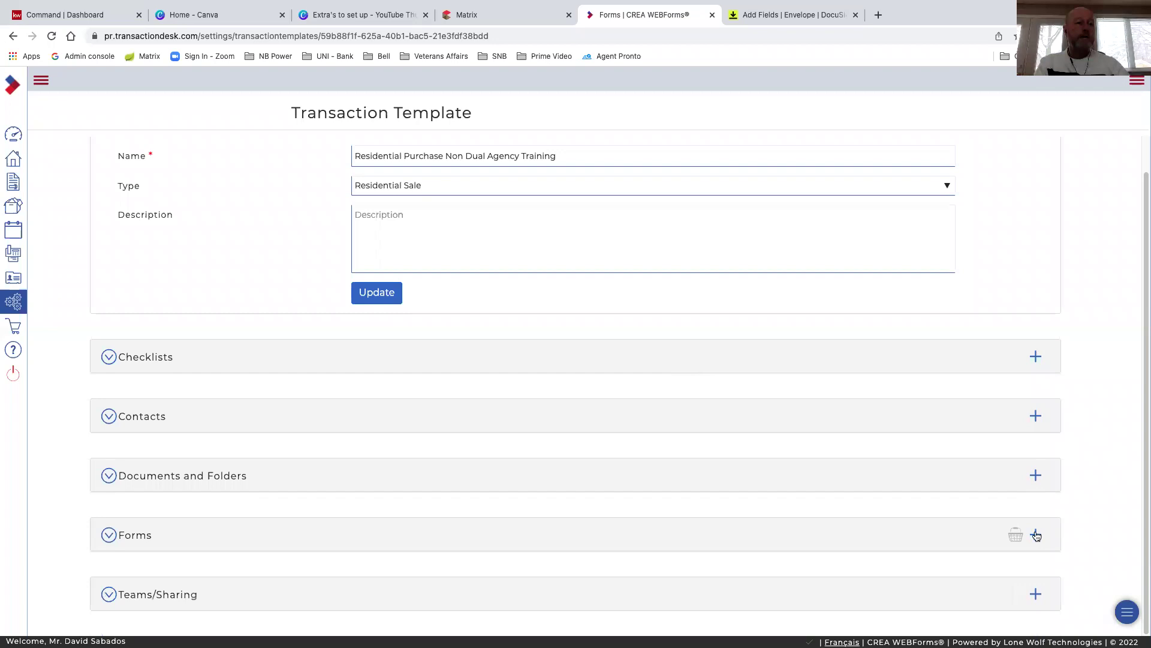
# Add a second FINTRAC Individual Identification Information Record and update the template details
pyautogui.click(1036, 534)
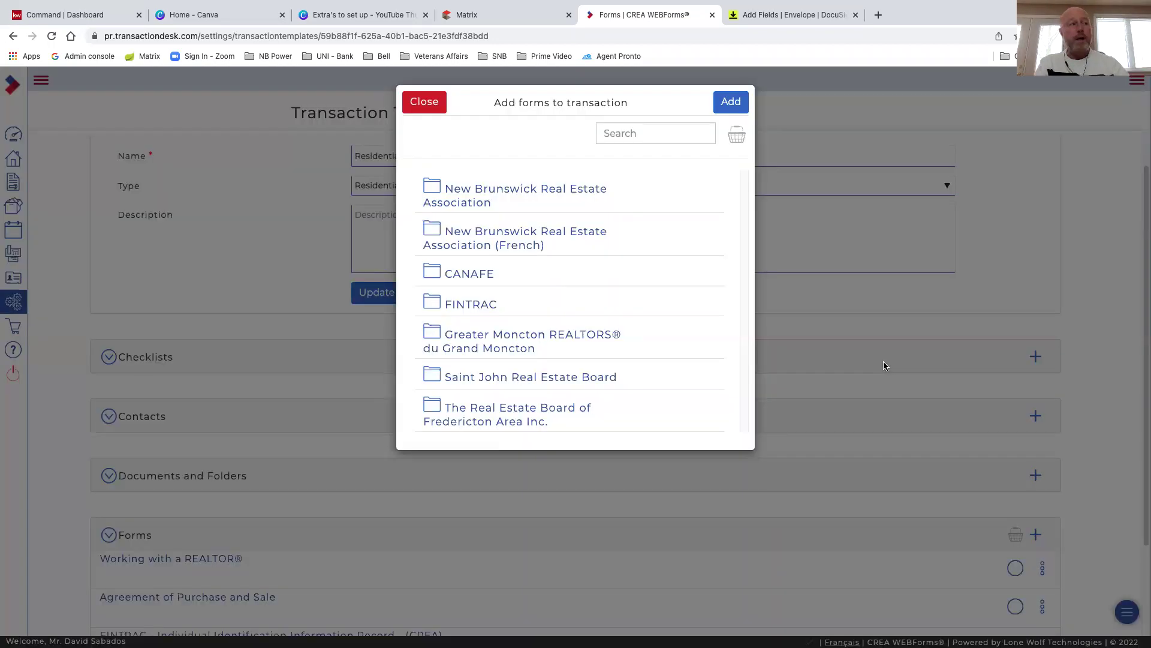
pyautogui.click(461, 312)
pyautogui.scroll(-2, 542, 325)
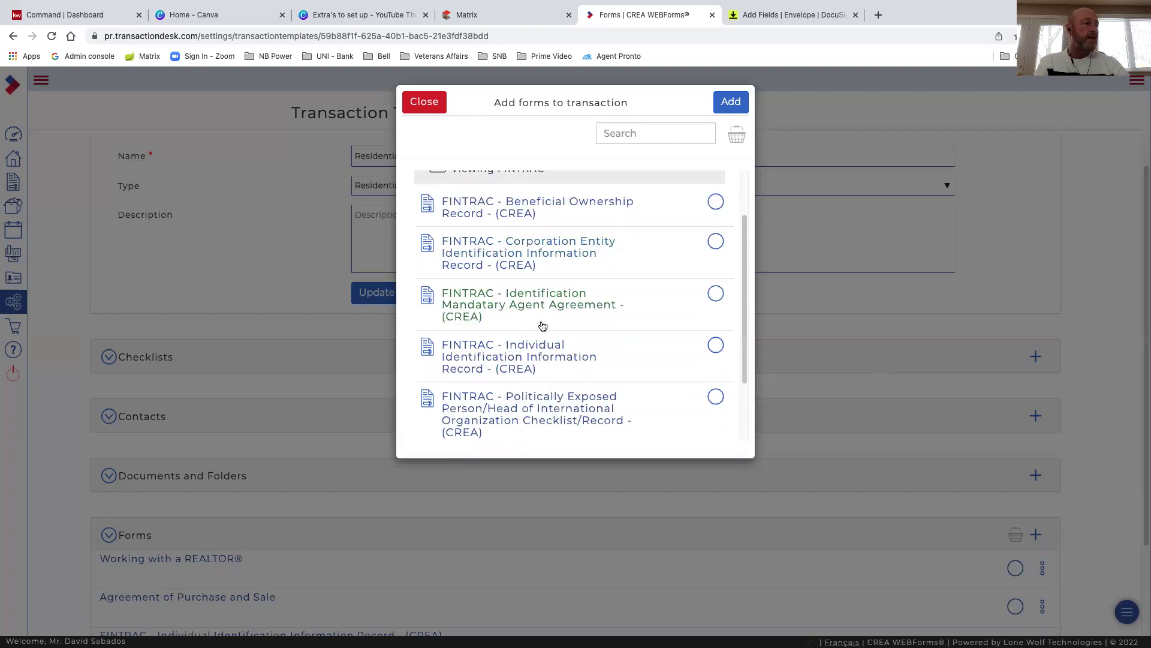
pyautogui.scroll(-1, 514, 342)
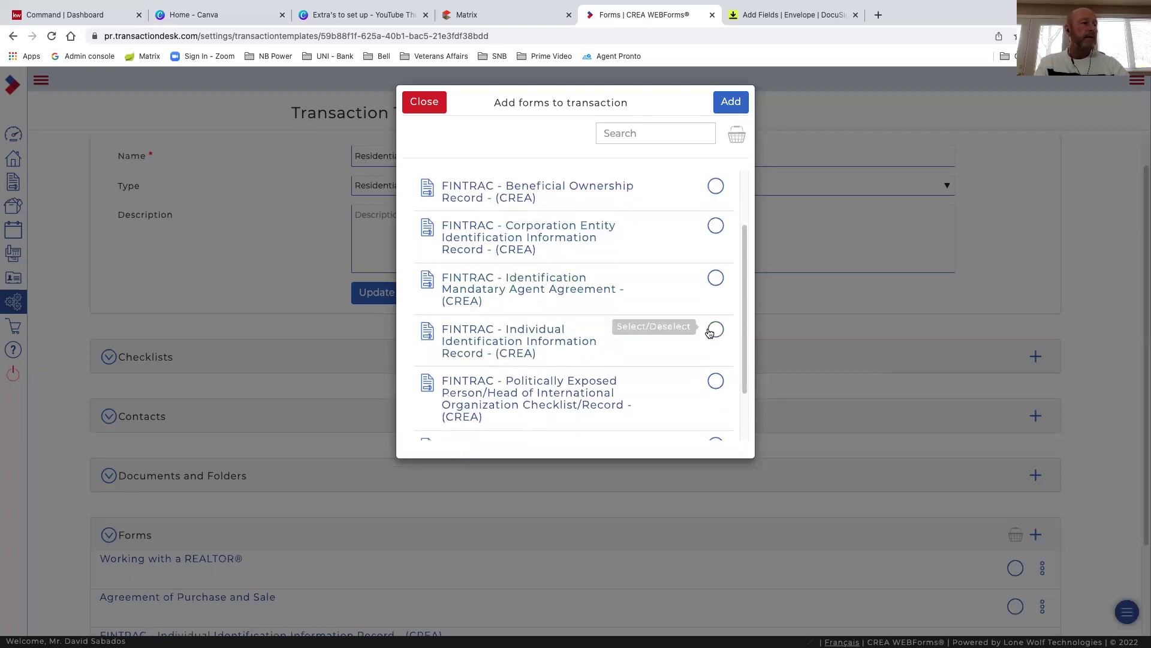
pyautogui.click(714, 330)
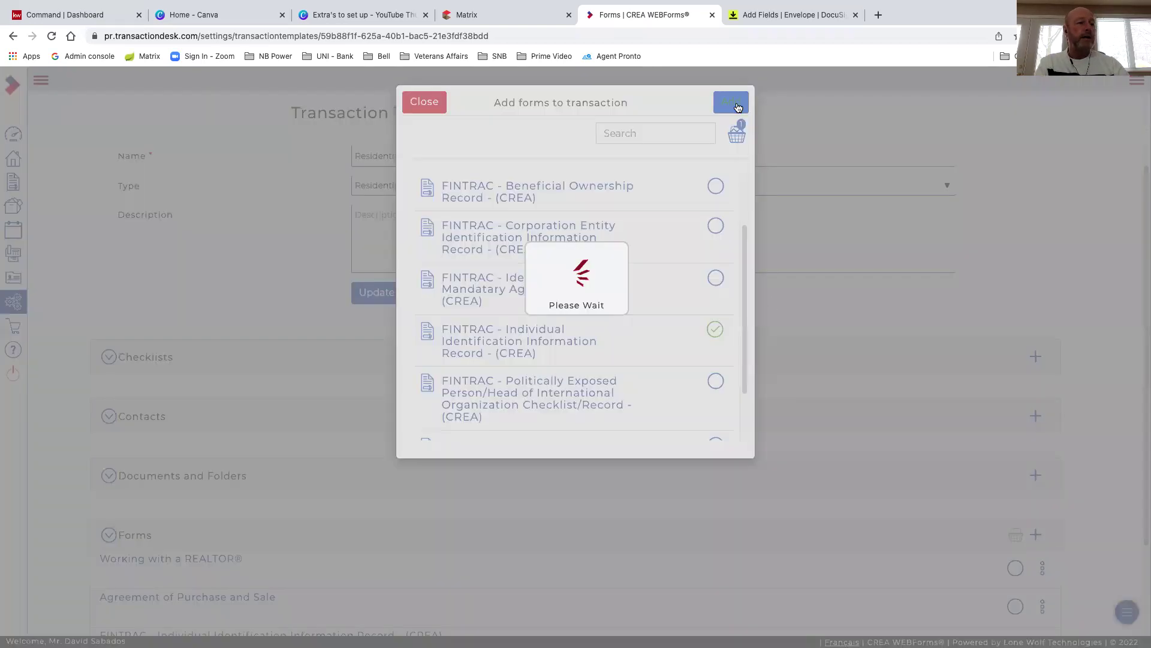
pyautogui.scroll(-3, 308, 471)
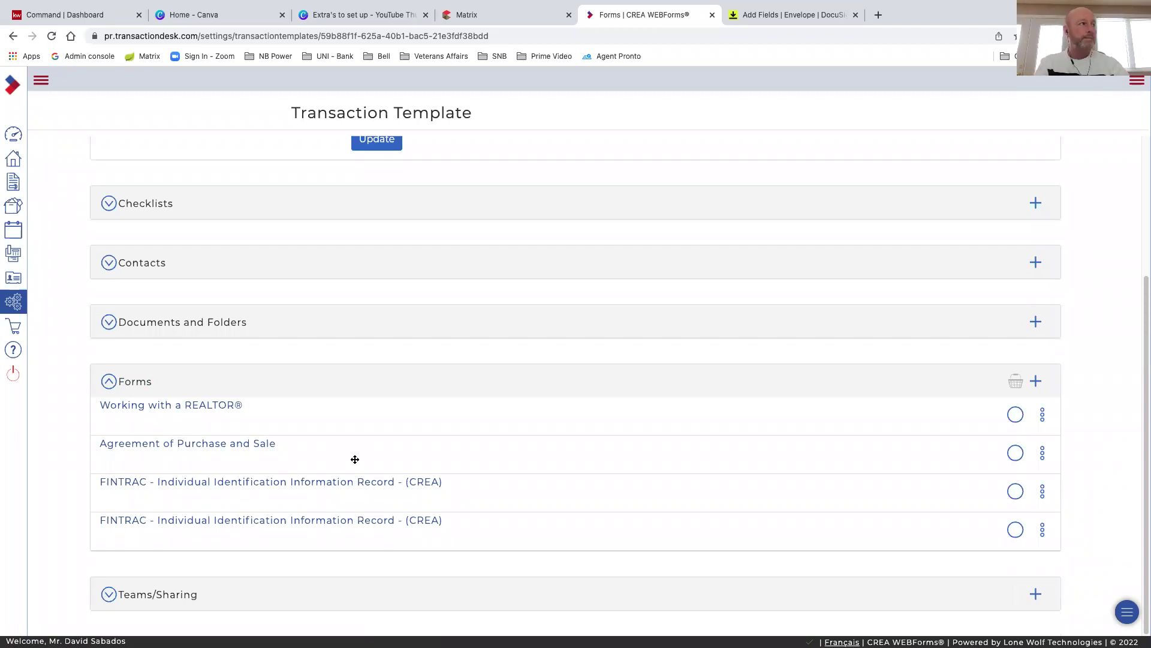
pyautogui.scroll(4, 354, 460)
pyautogui.scroll(-1, 621, 415)
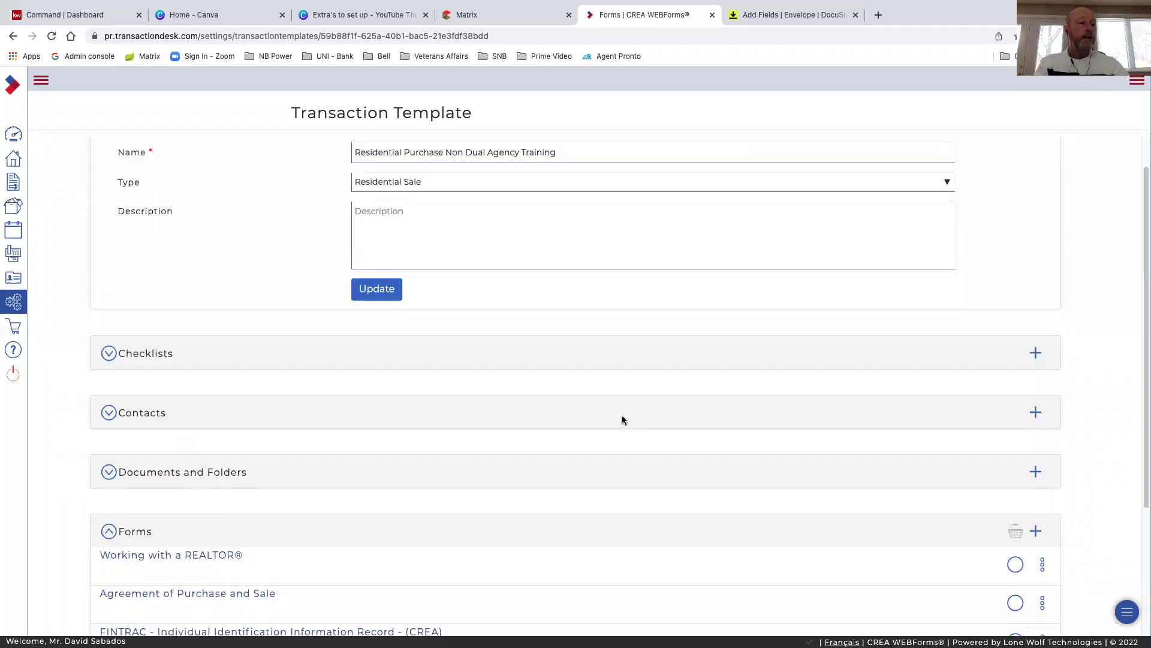
pyautogui.scroll(1, 622, 417)
pyautogui.click(370, 334)
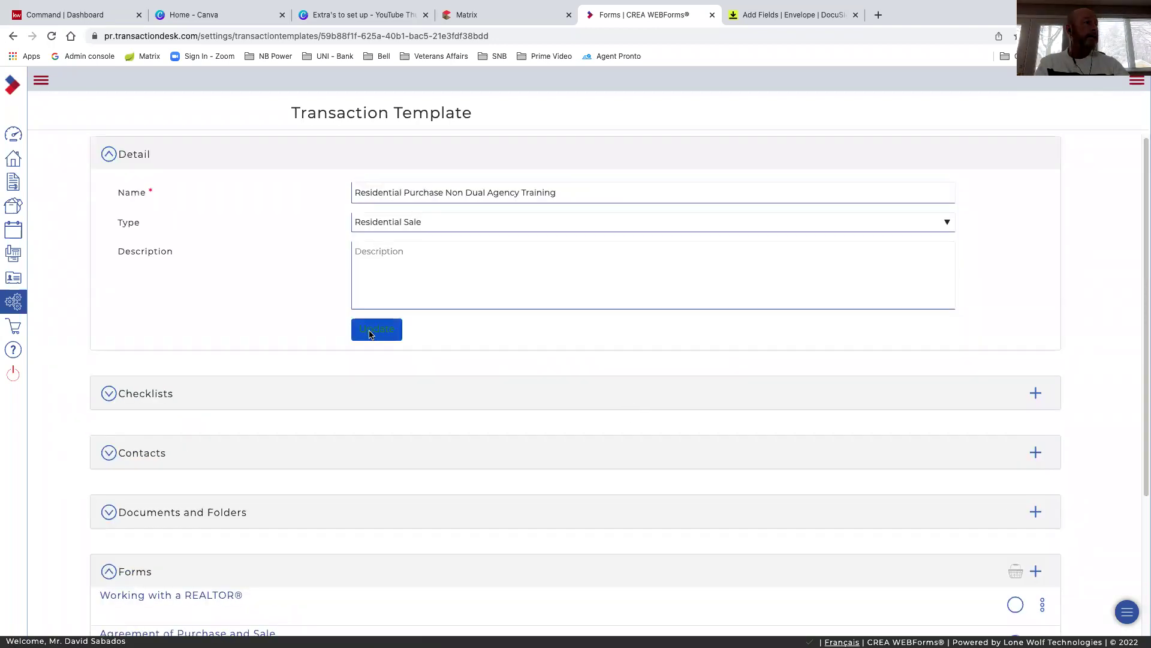
# Return to the member dashboard and start Create Transaction with the Name field cleared
pyautogui.click(13, 137)
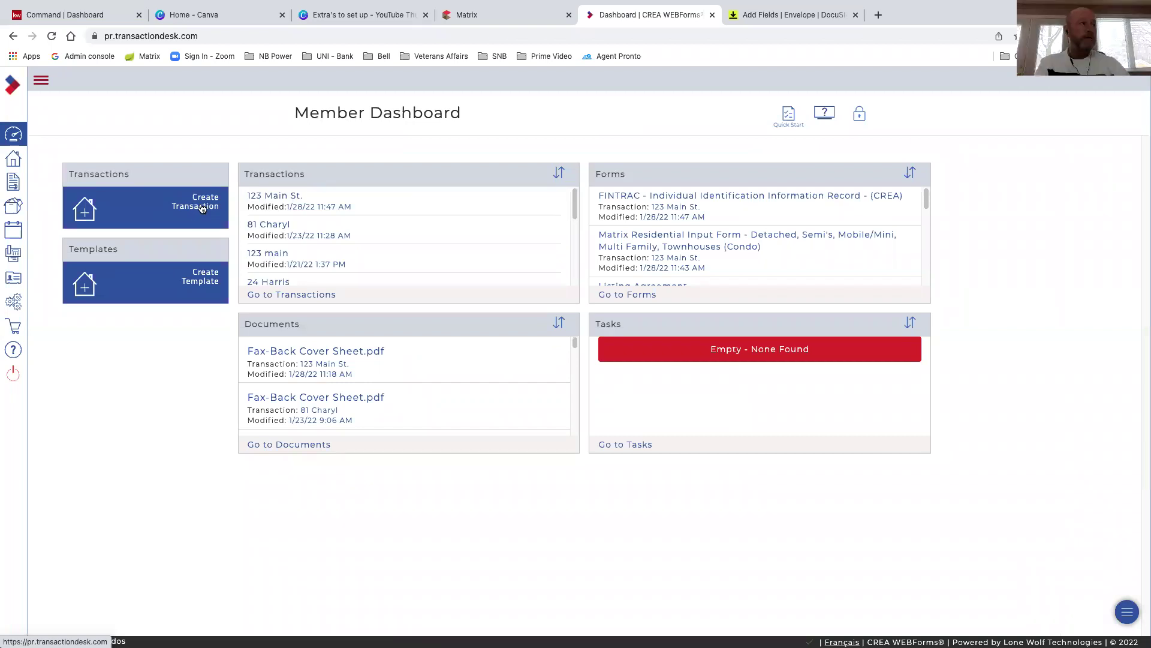
pyautogui.click(202, 208)
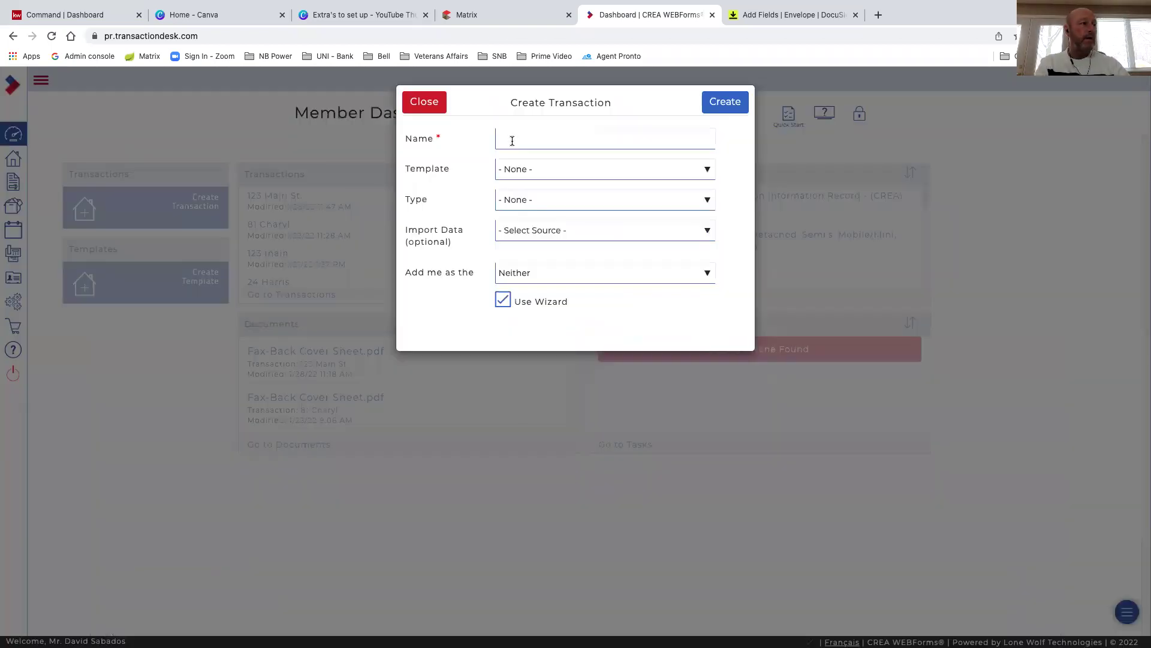
pyautogui.click(513, 141)
pyautogui.press('BackSpace')
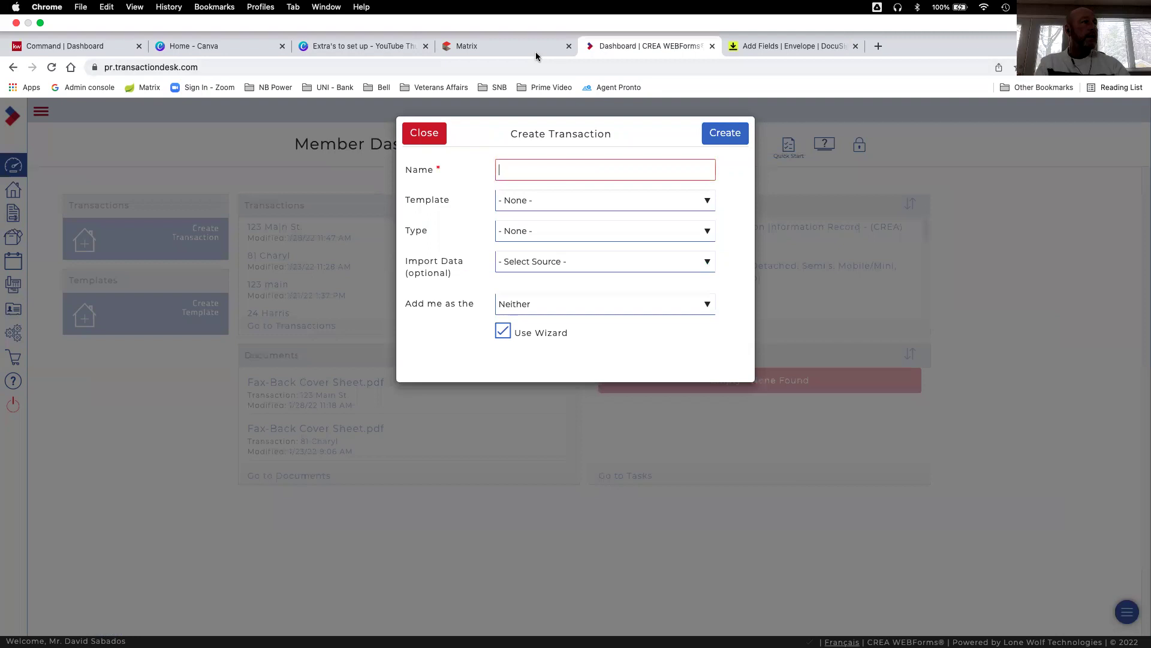
pyautogui.click(536, 52)
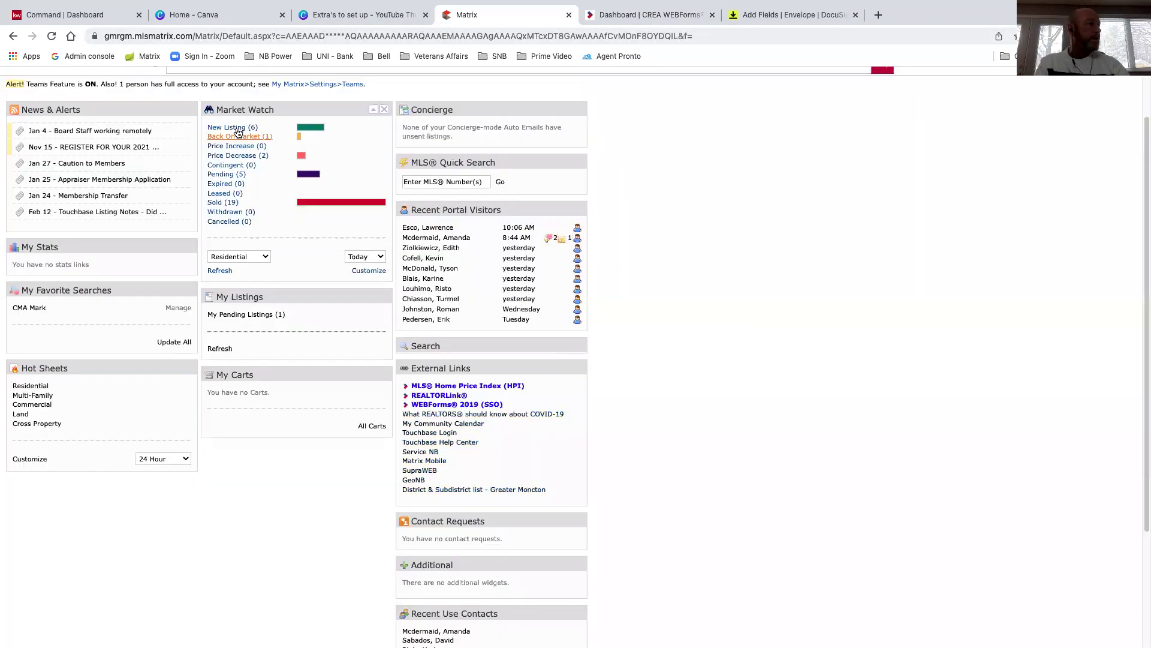
pyautogui.click(237, 128)
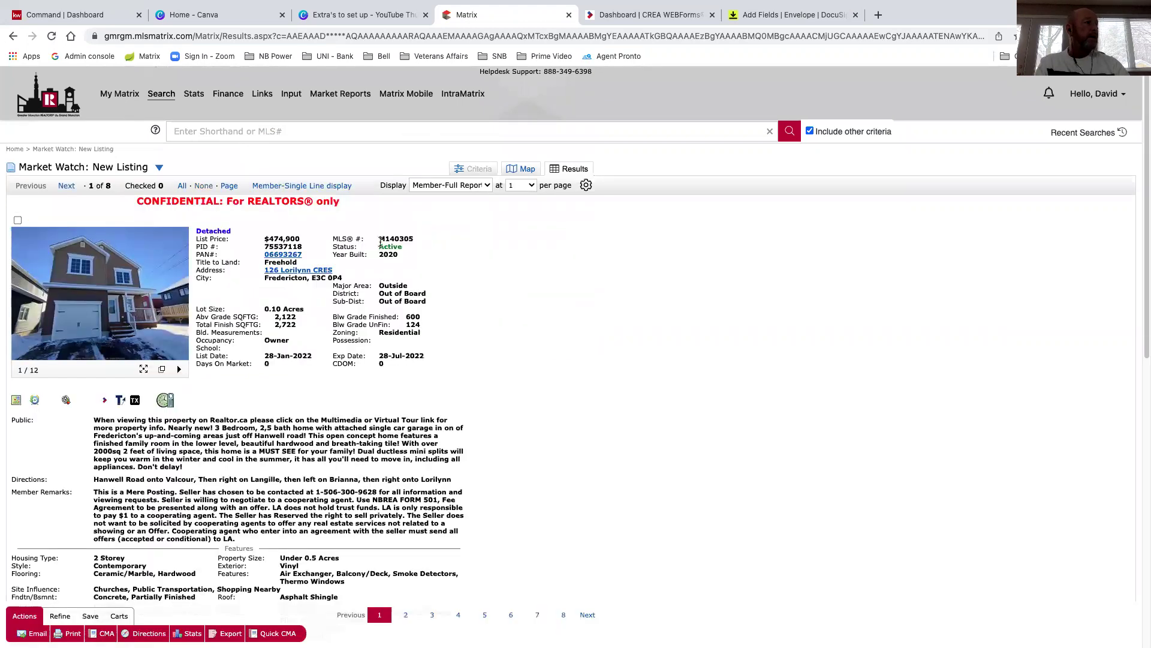
pyautogui.doubleClick(413, 239)
pyautogui.rightClick(431, 268)
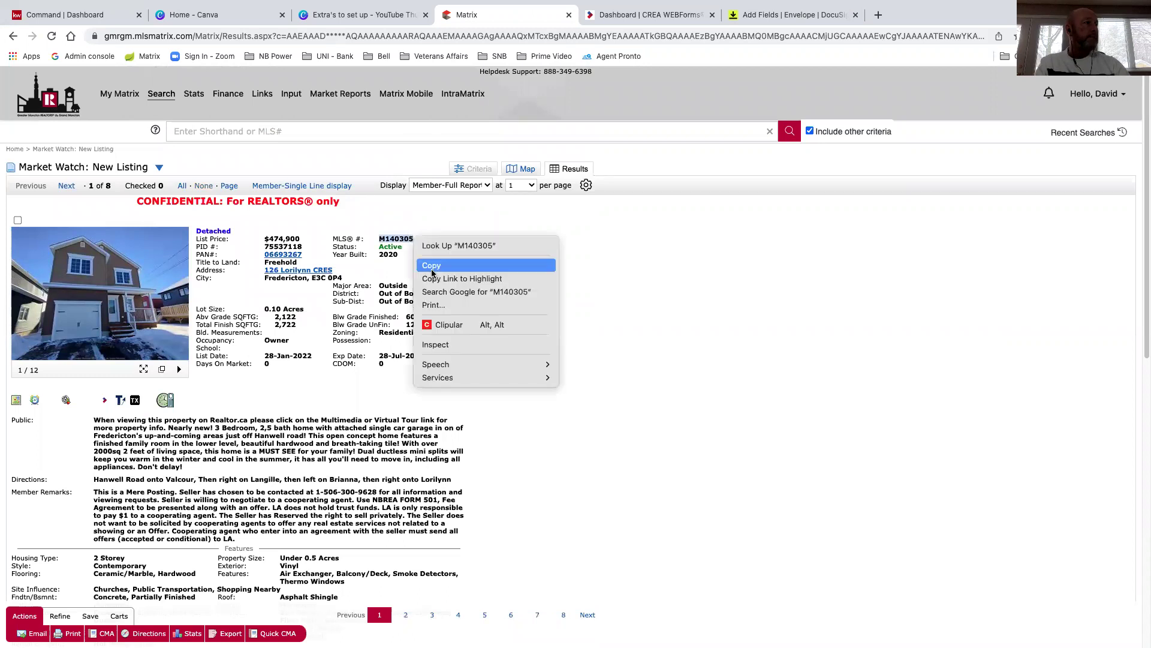
pyautogui.click(614, 15)
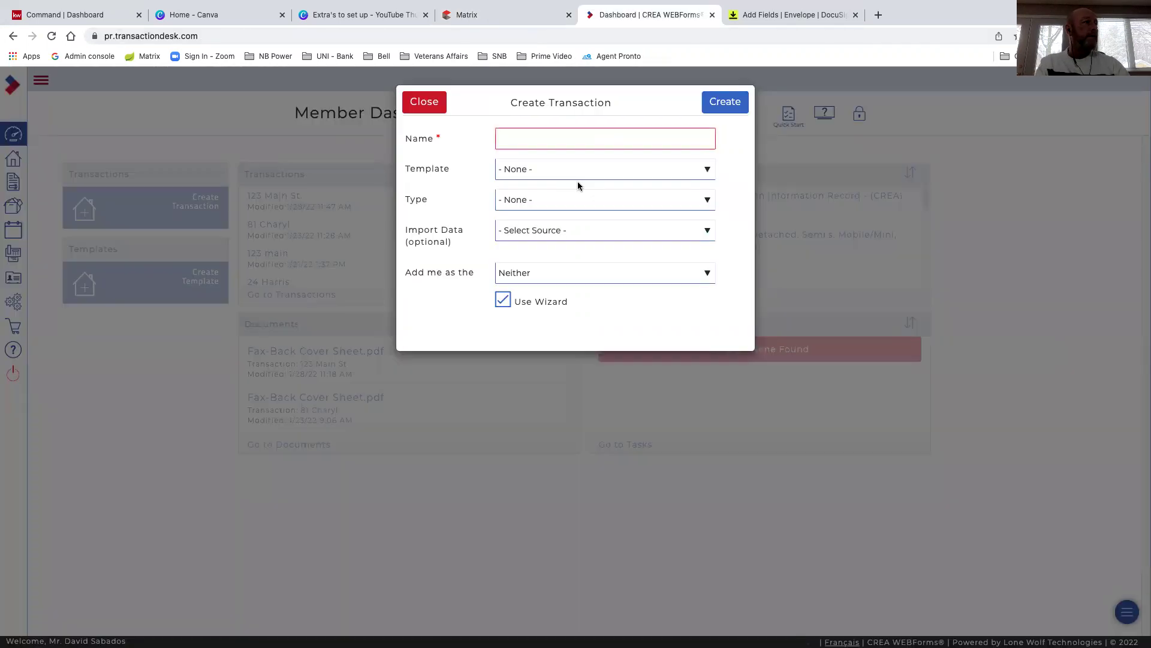
pyautogui.click(544, 20)
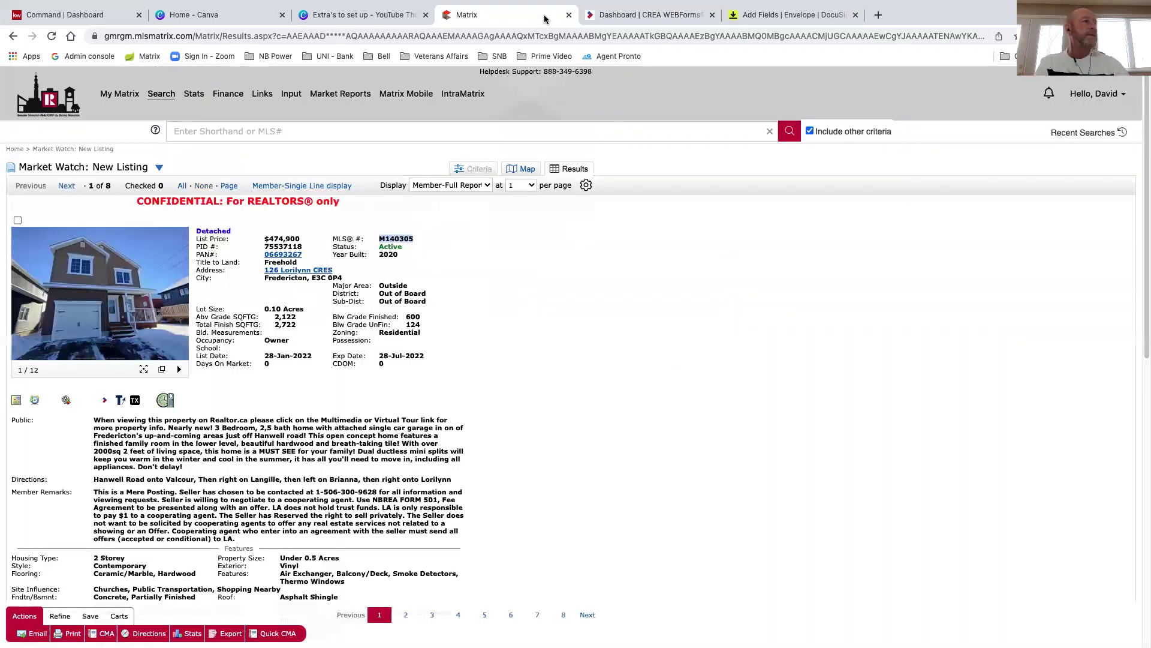
pyautogui.click(618, 15)
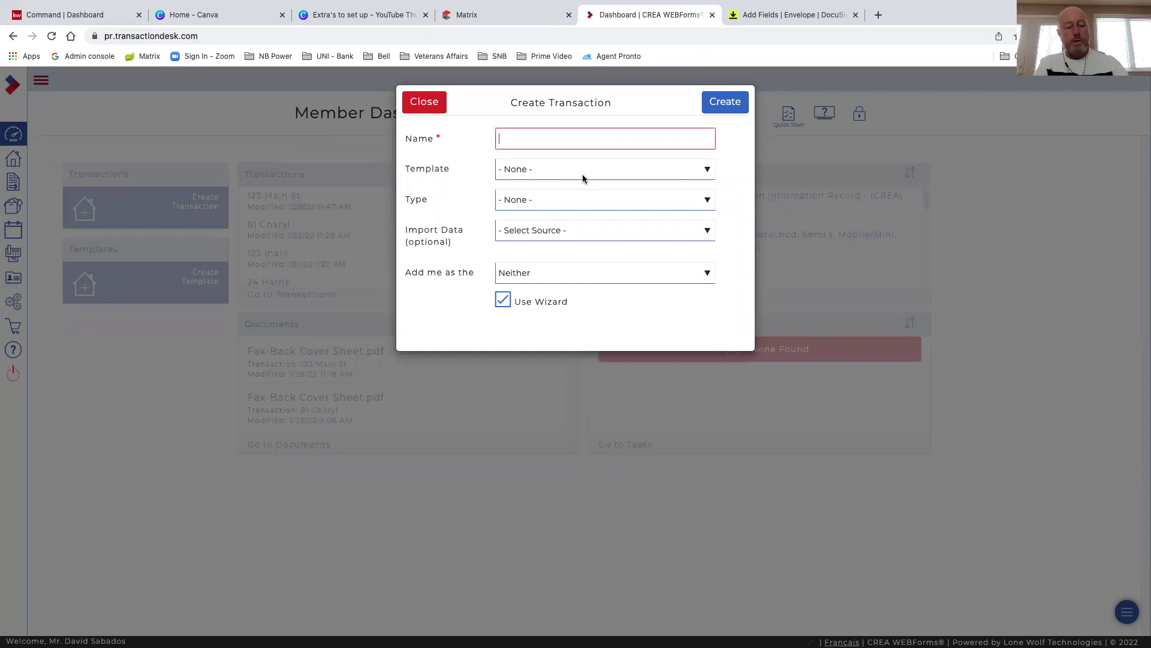
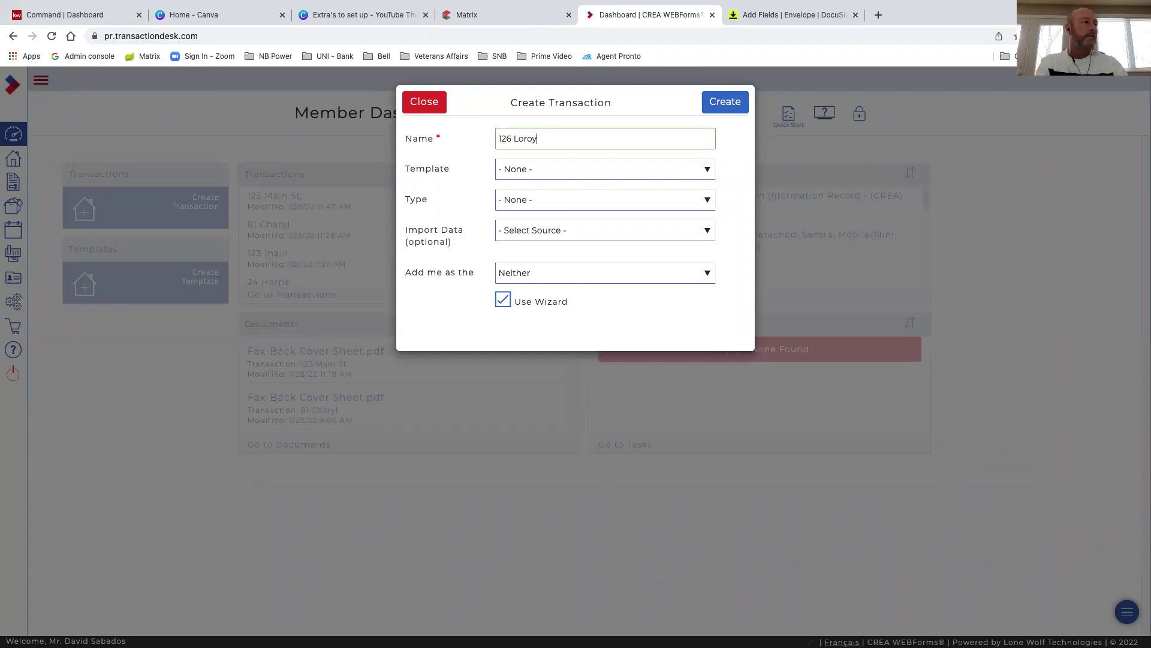
pyautogui.click(570, 173)
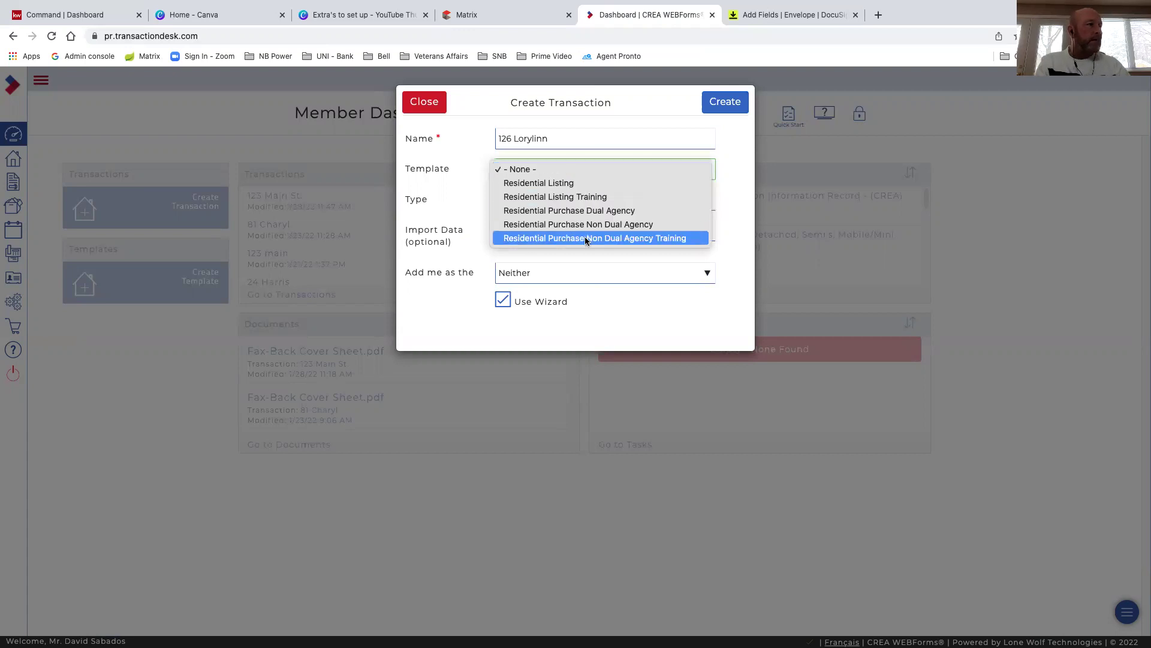
pyautogui.click(616, 240)
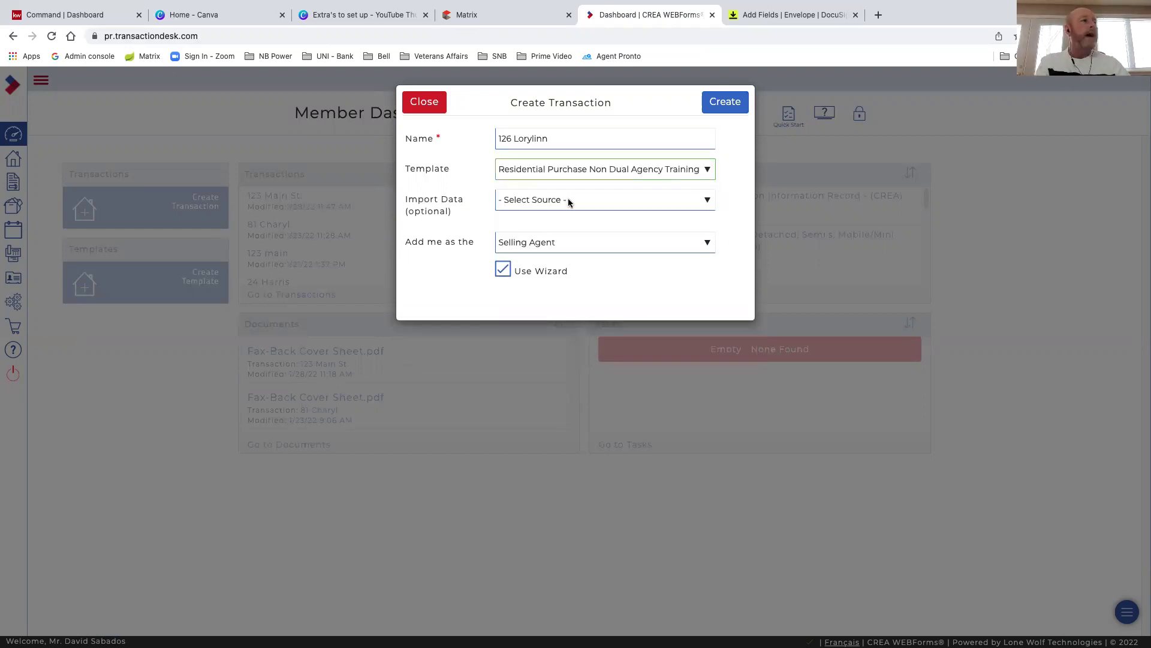
# Import MLS listing M140305 from Greater Moncton REALTORS and create the transaction
pyautogui.click(573, 201)
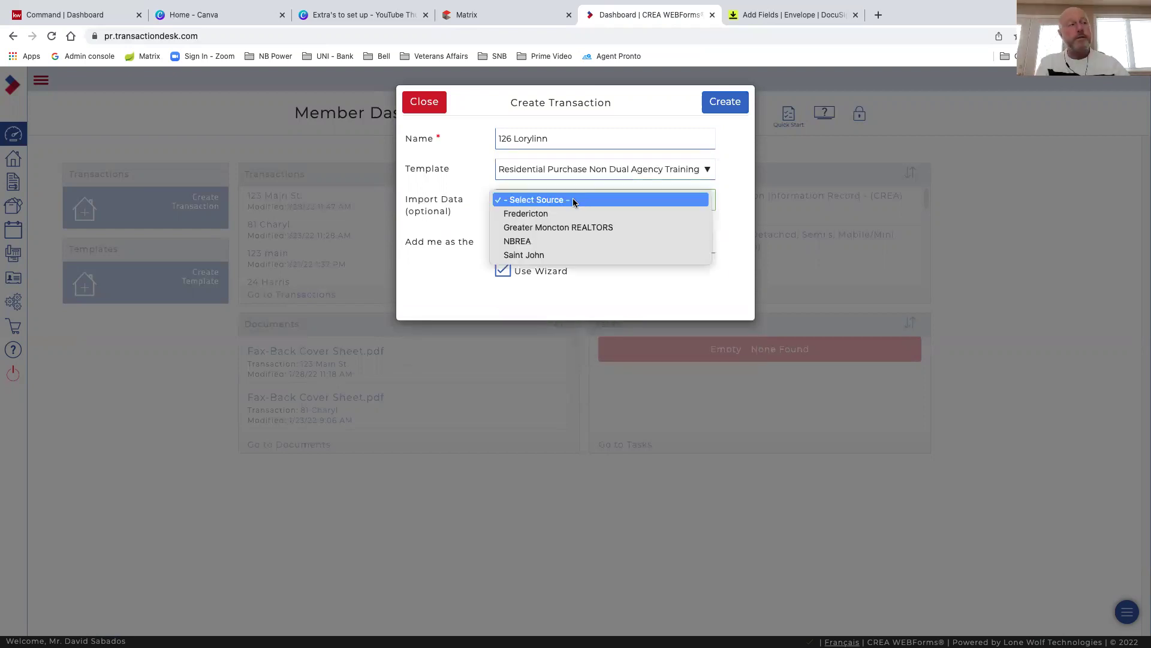
pyautogui.click(546, 229)
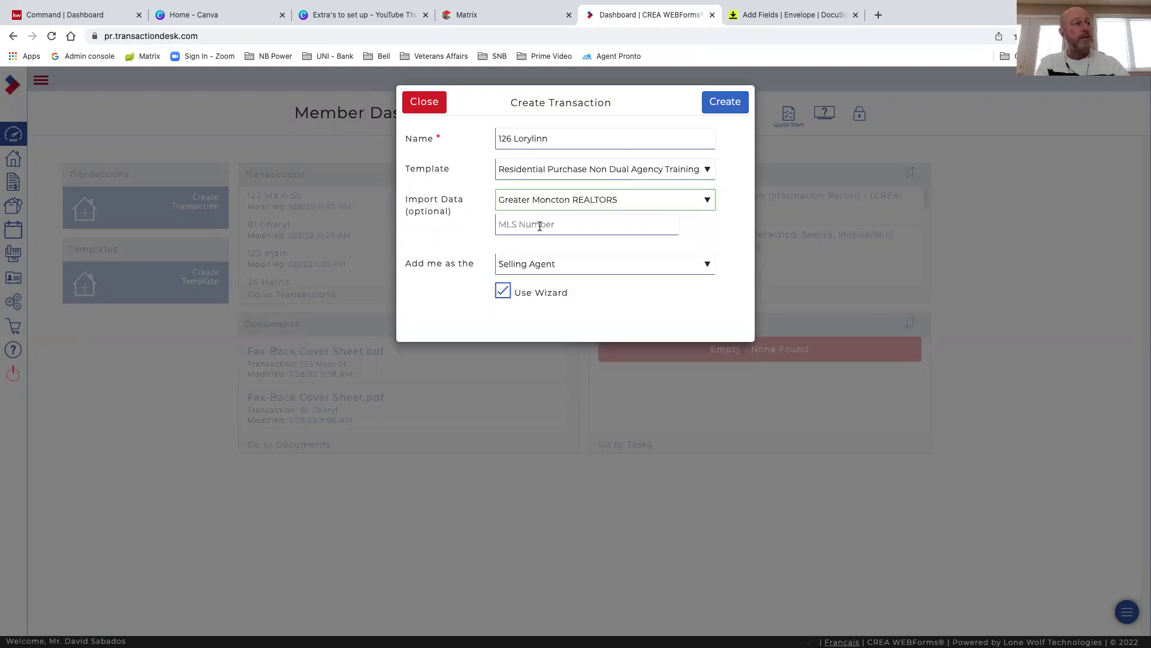
pyautogui.rightClick(529, 225)
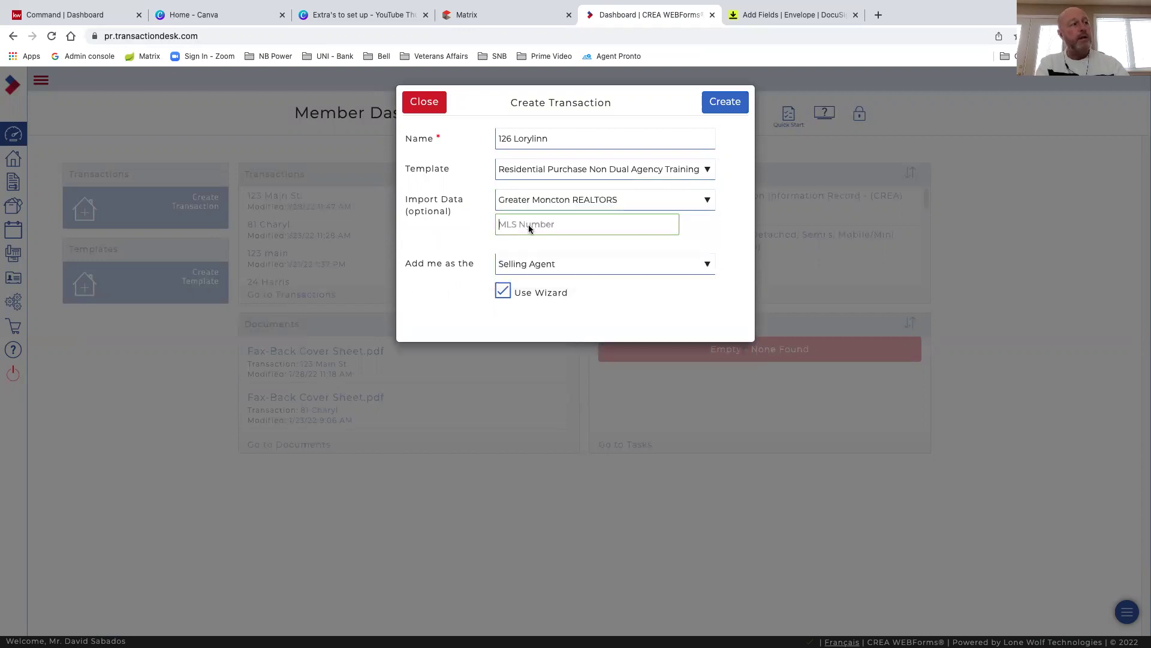
pyautogui.click(547, 313)
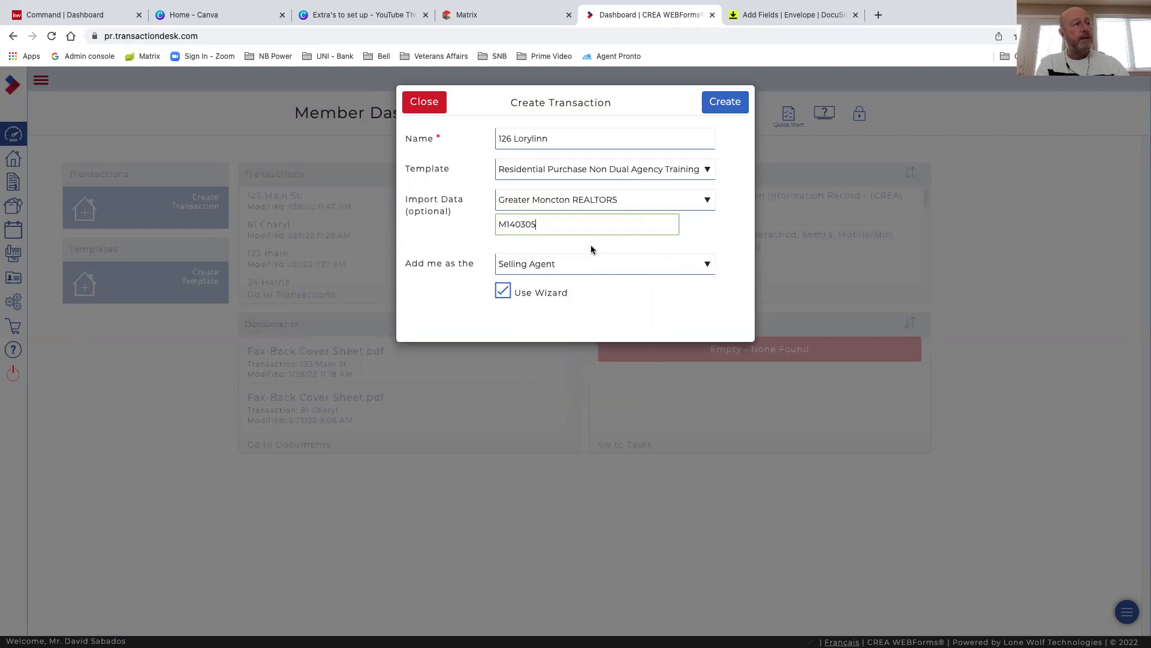
pyautogui.click(722, 104)
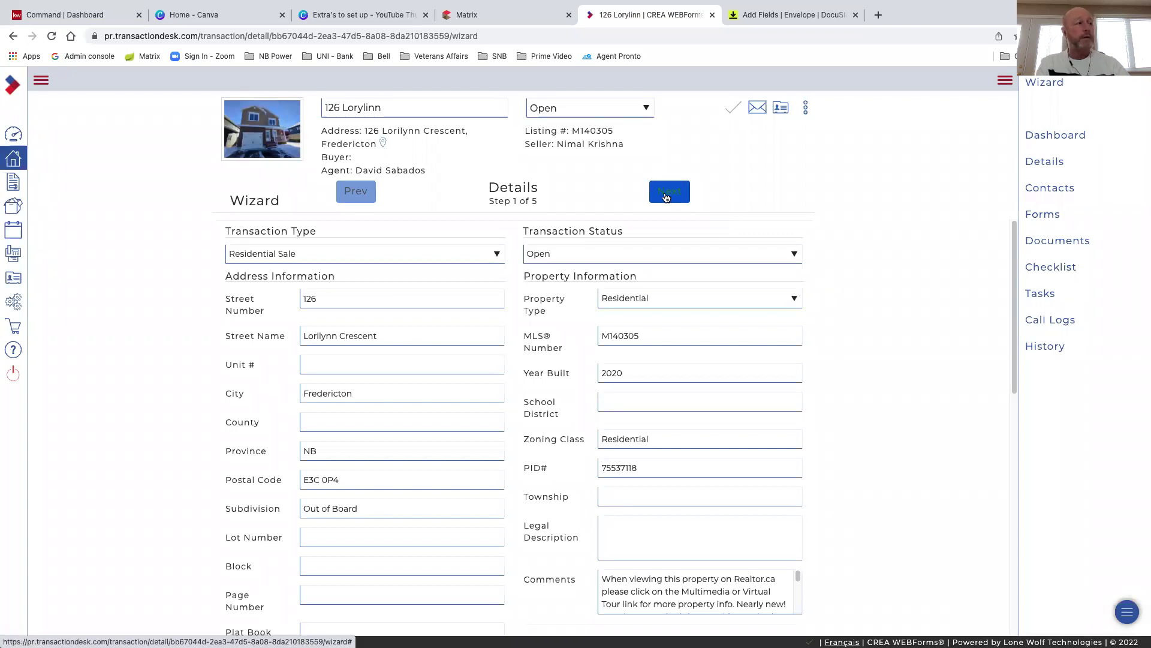
# Advance through Details, Dates, Contacts, Forms and Documents, revisiting Forms once, then finish with Done
pyautogui.click(669, 193)
pyautogui.click(678, 191)
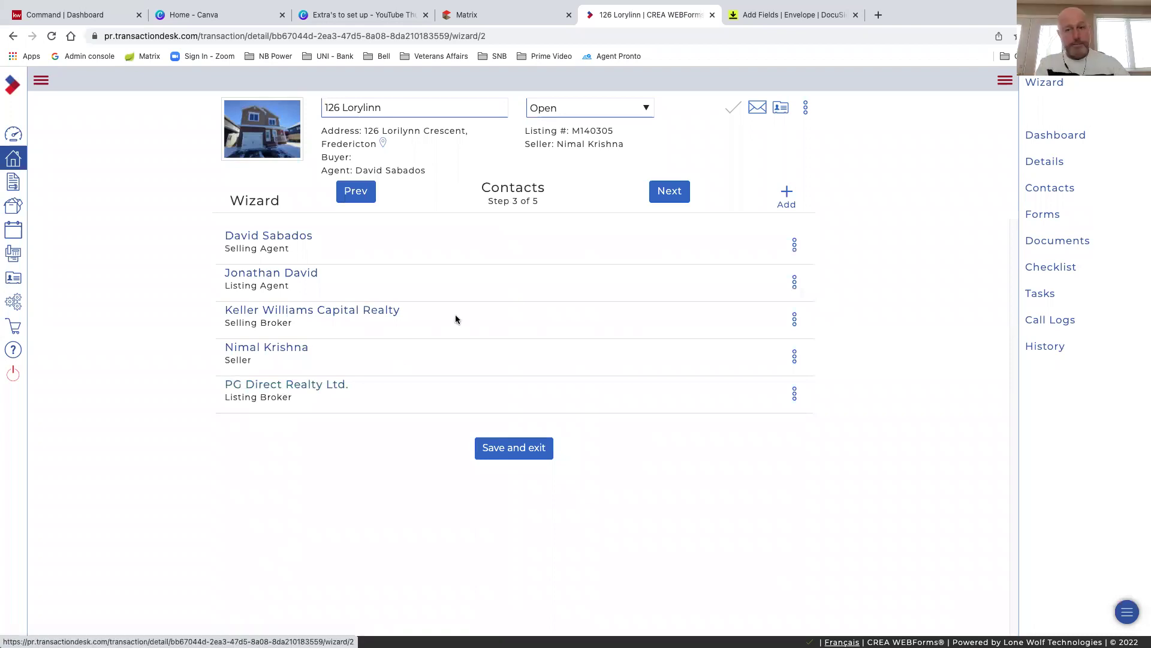
pyautogui.click(672, 197)
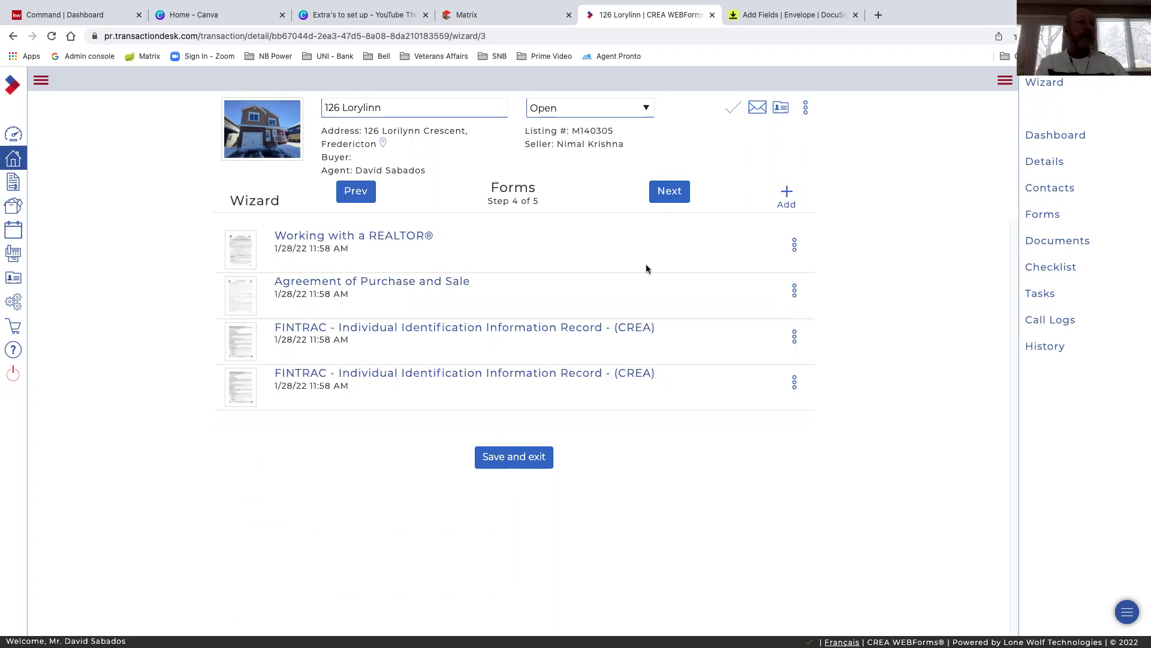
pyautogui.click(670, 199)
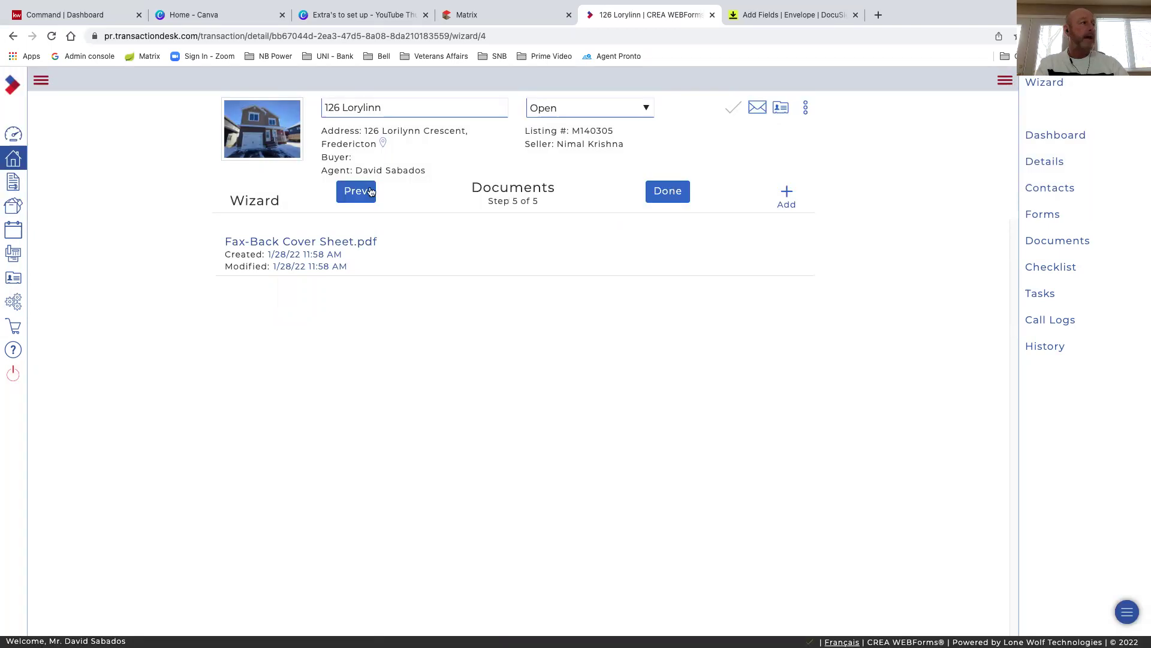
pyautogui.click(363, 198)
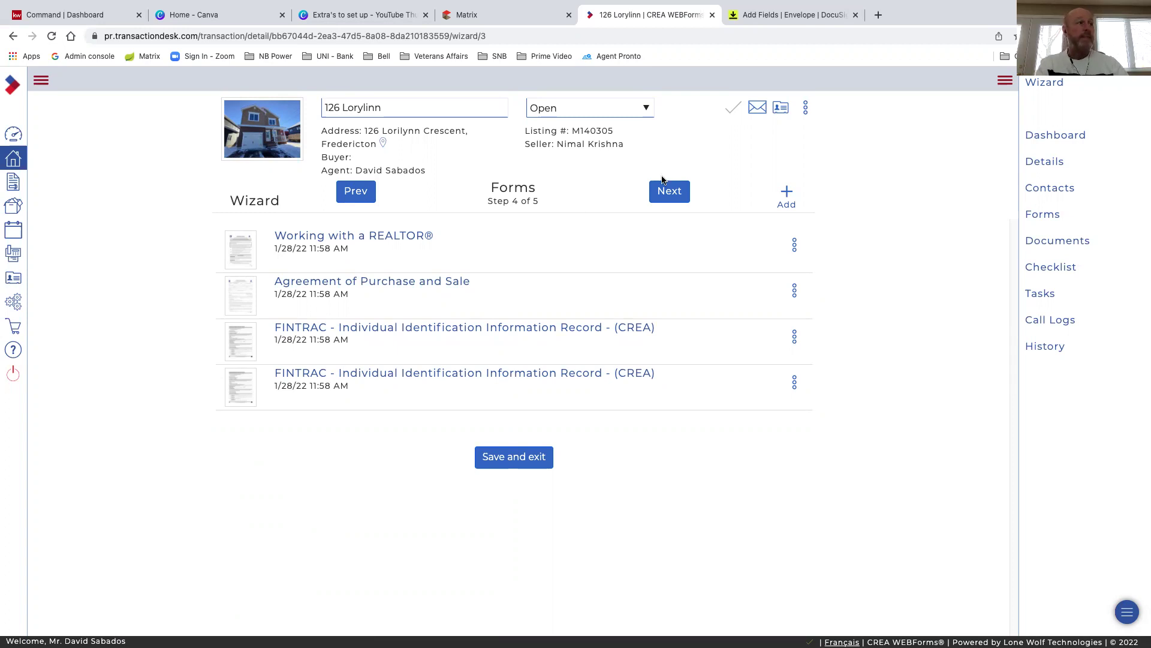
pyautogui.click(672, 192)
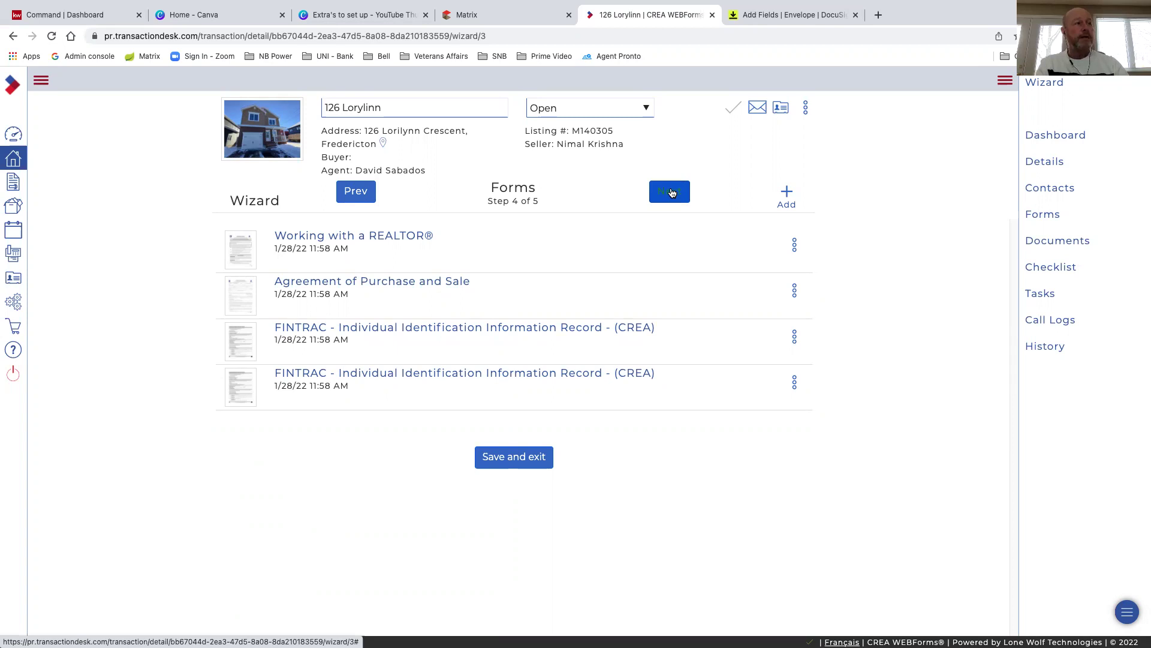
pyautogui.click(664, 193)
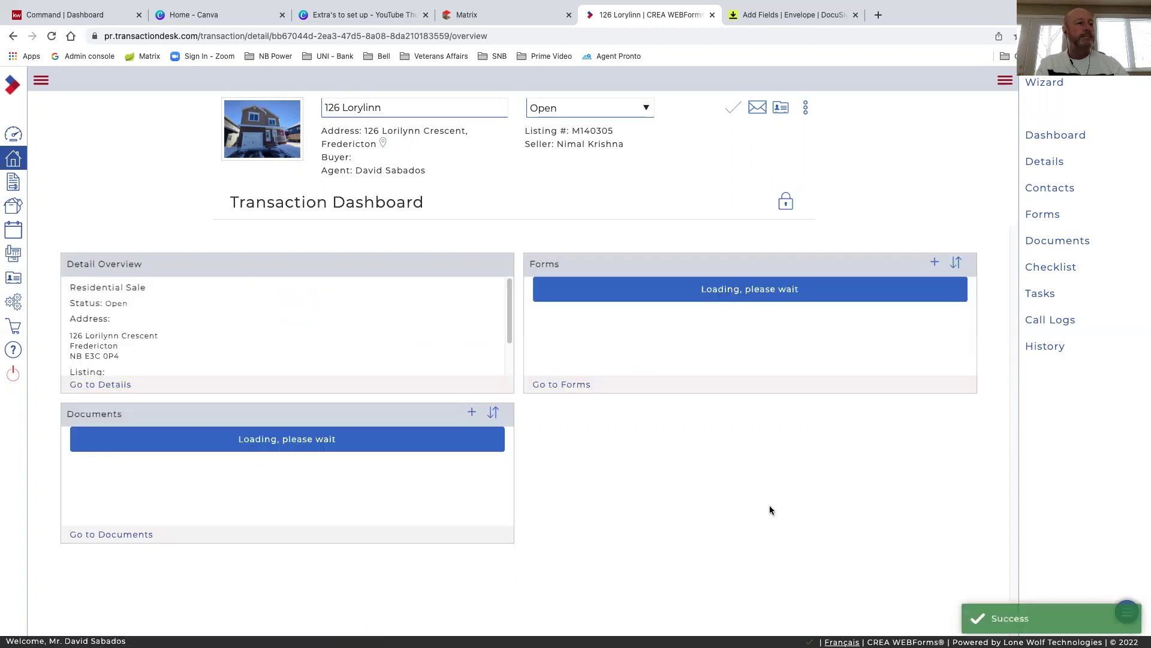
pyautogui.scroll(-1, 603, 324)
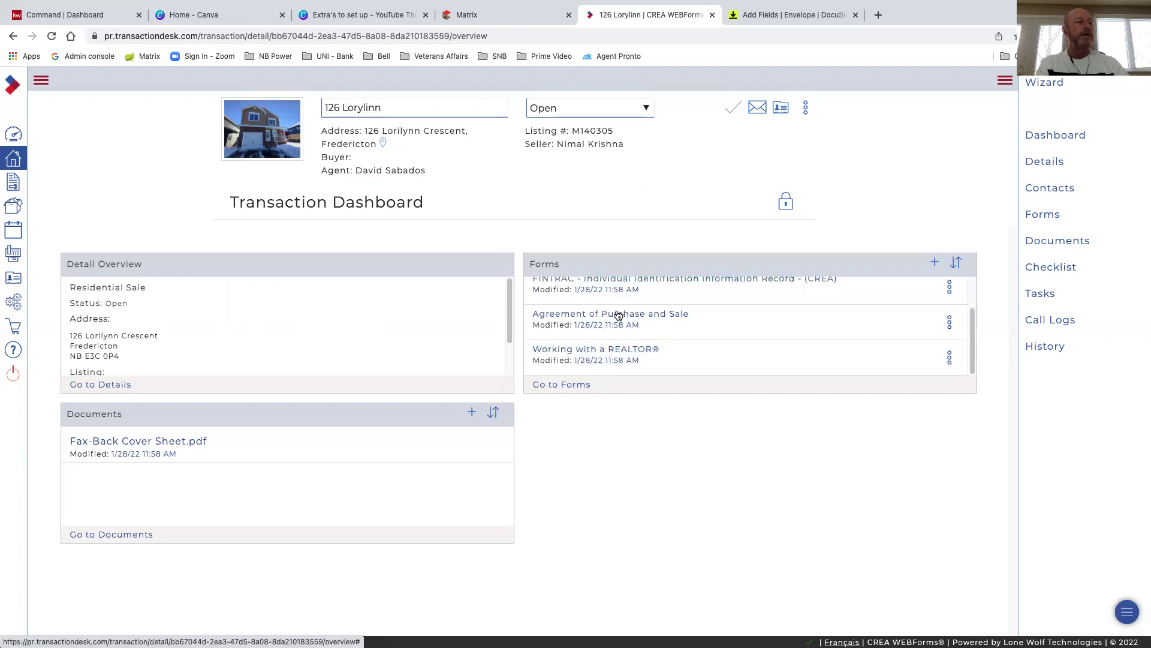
pyautogui.scroll(1, 616, 316)
pyautogui.scroll(1, 602, 315)
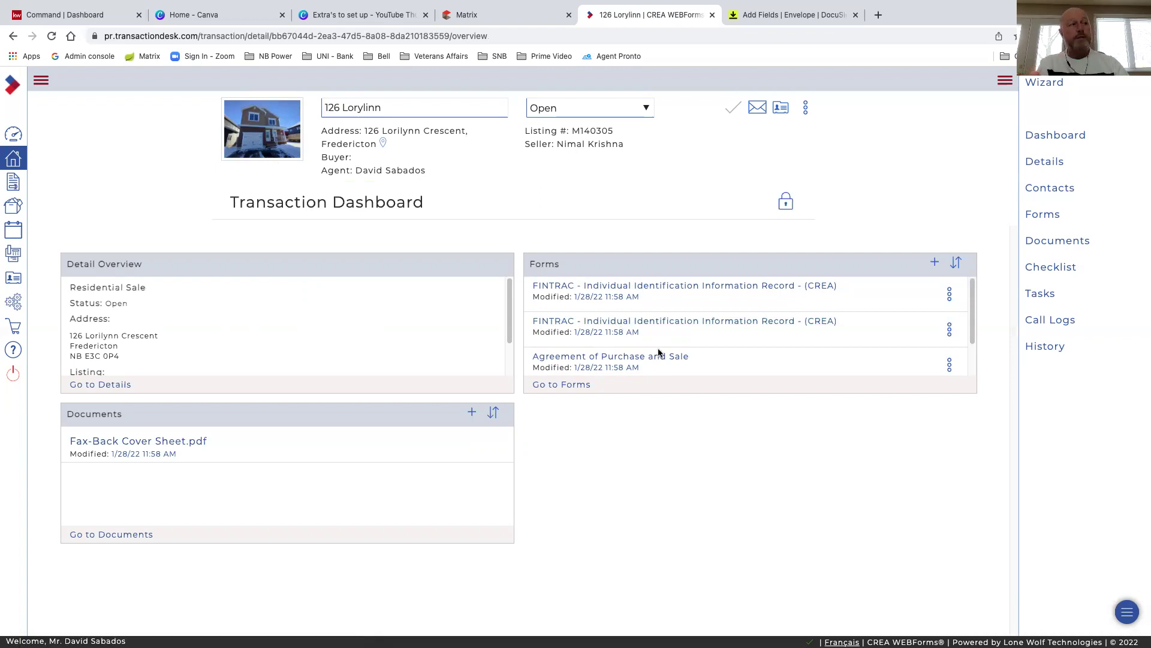
pyautogui.scroll(-2, 659, 353)
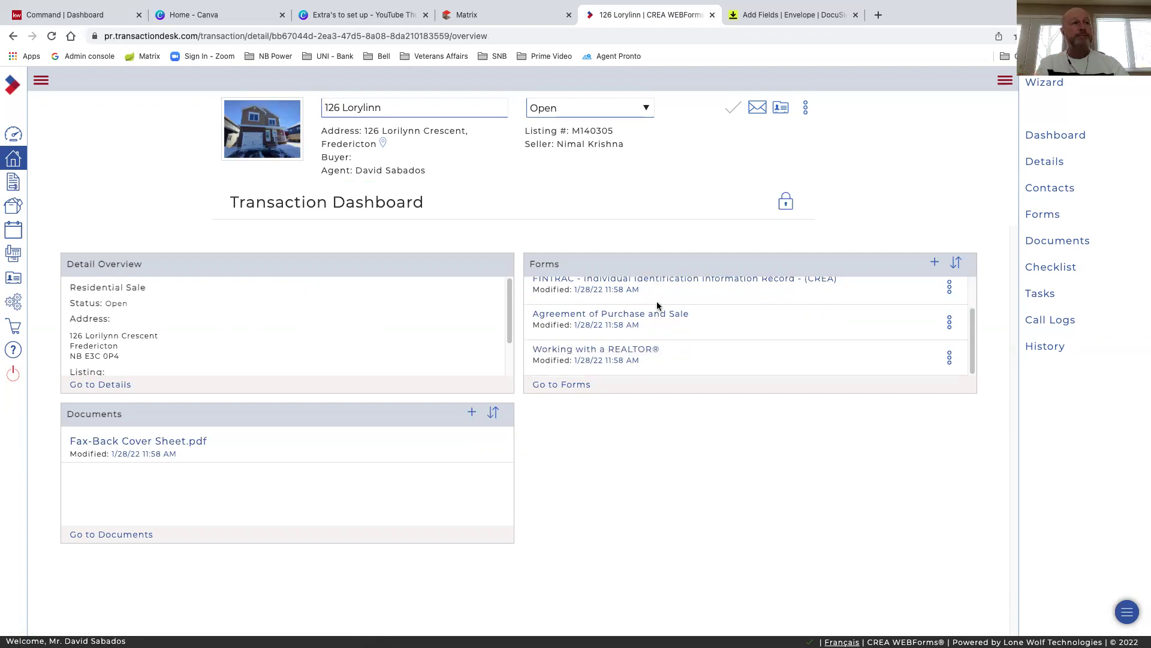
pyautogui.scroll(2, 660, 309)
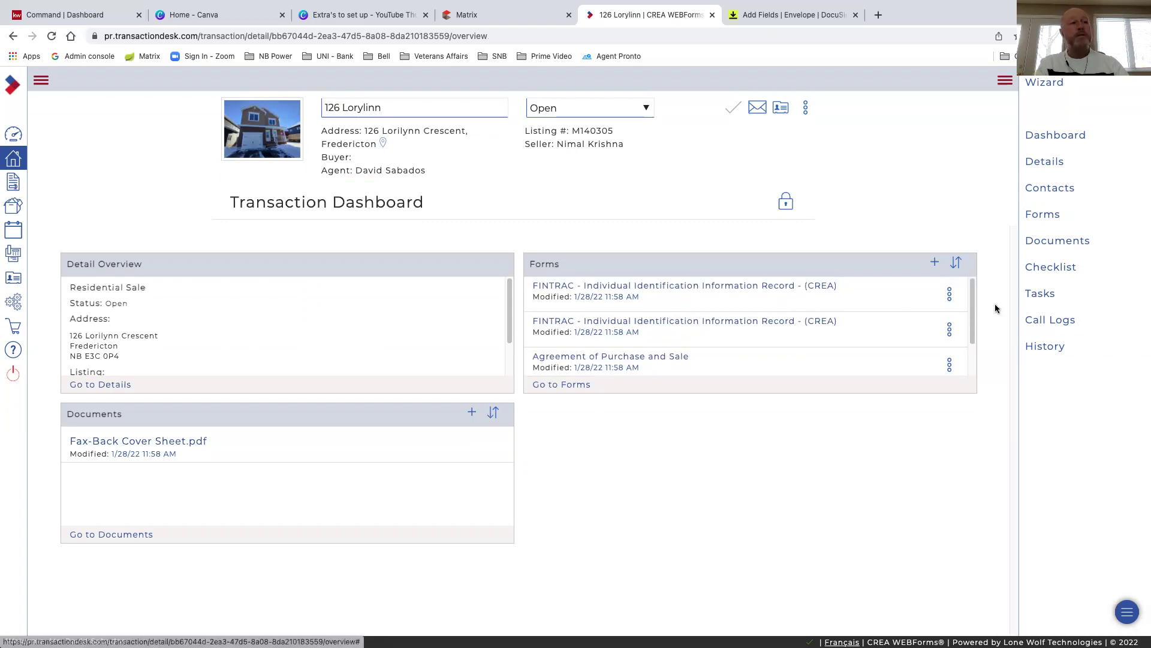
# Mark Working with a REALTOR® and Agreement of Purchase and Sale in the forms list, then close it
pyautogui.click(1037, 219)
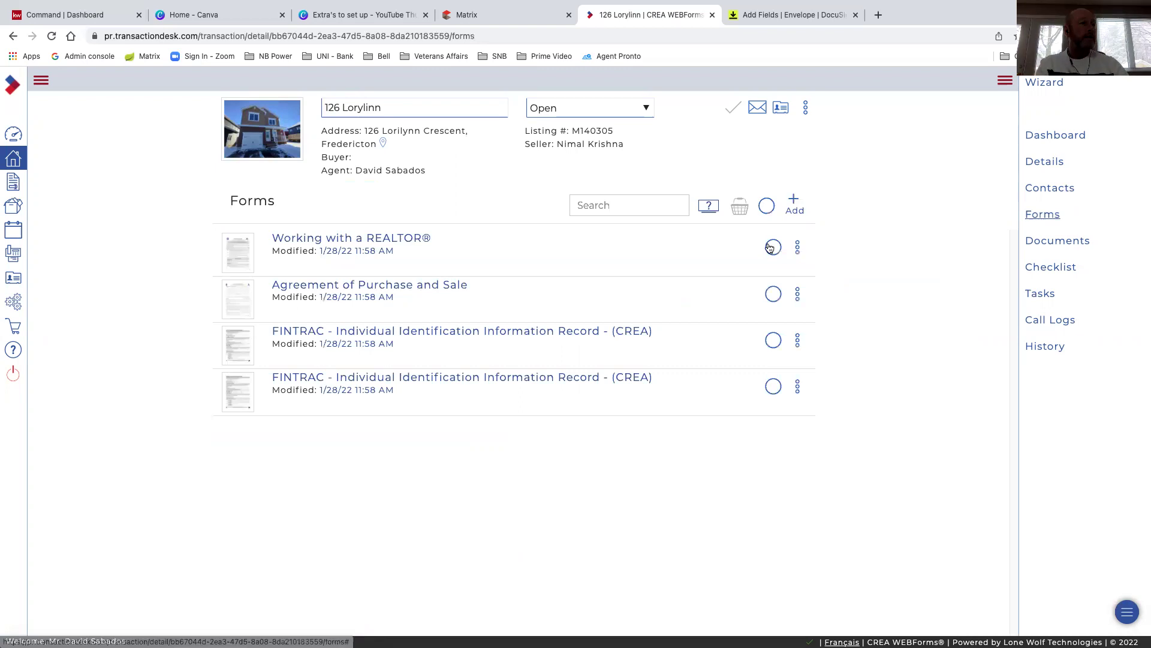
pyautogui.click(773, 247)
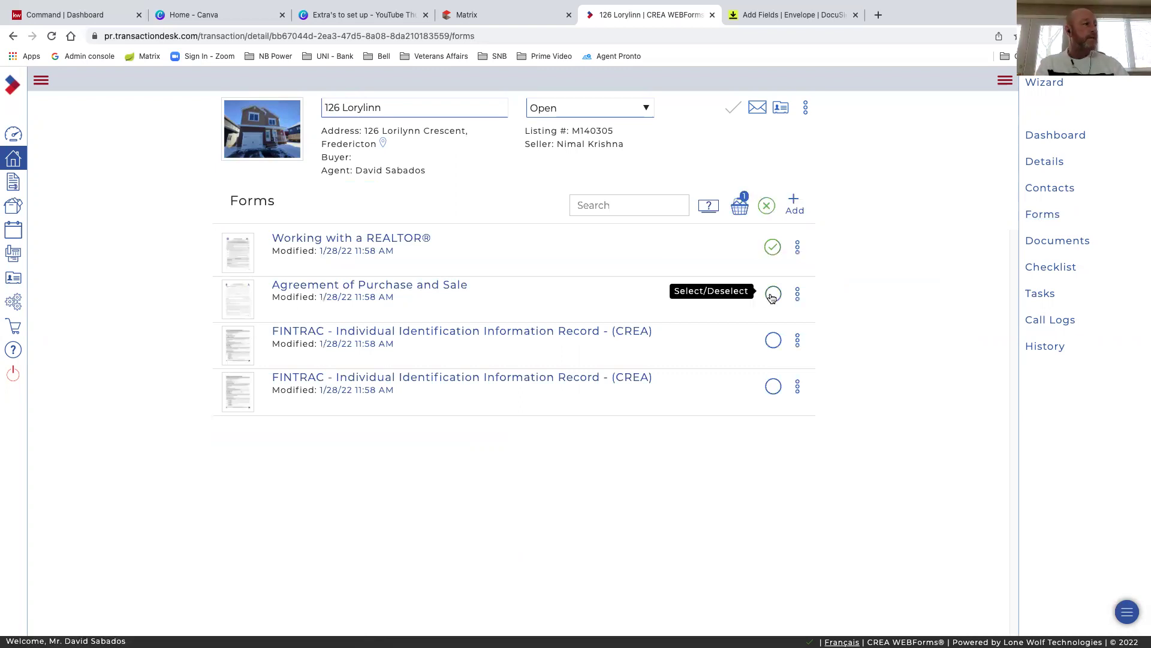
pyautogui.click(772, 295)
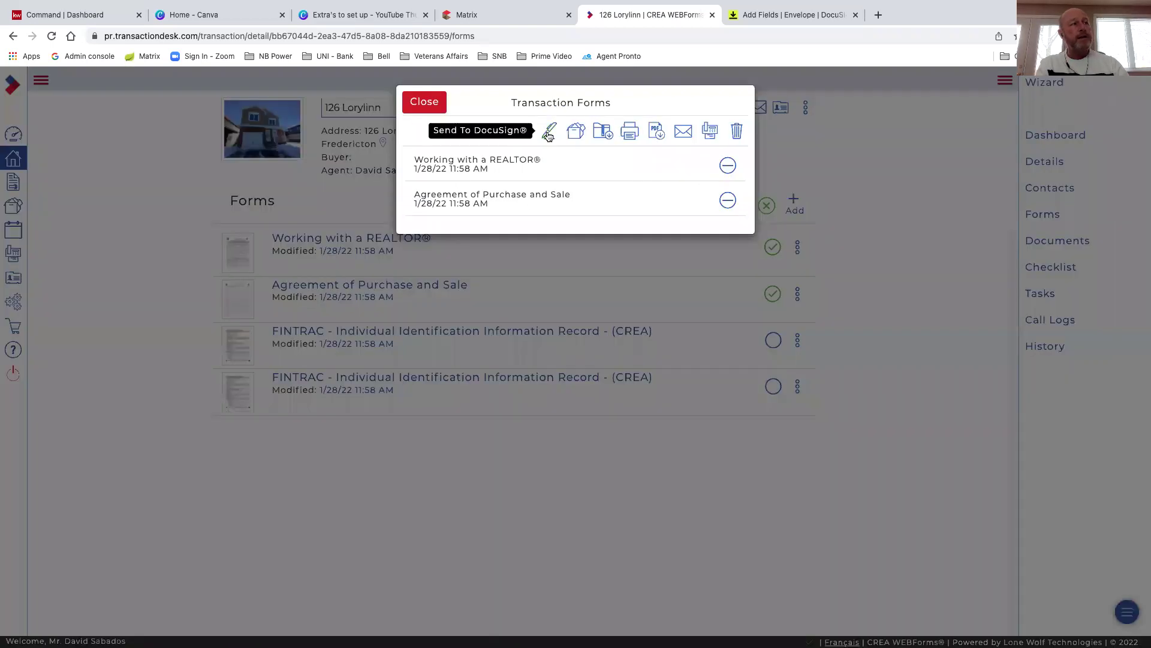
pyautogui.click(425, 104)
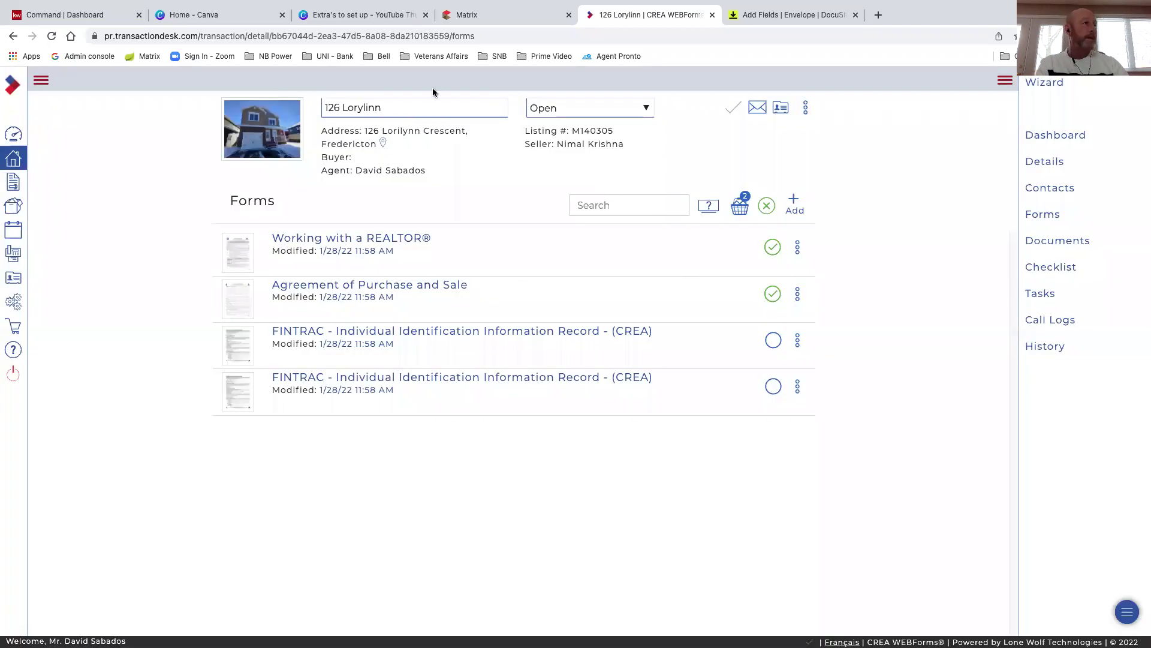
# Back in DocuSign envelope setup, delete the Disclosure, Listing Agreement and Working with a REALTOR® documents
pyautogui.click(711, 15)
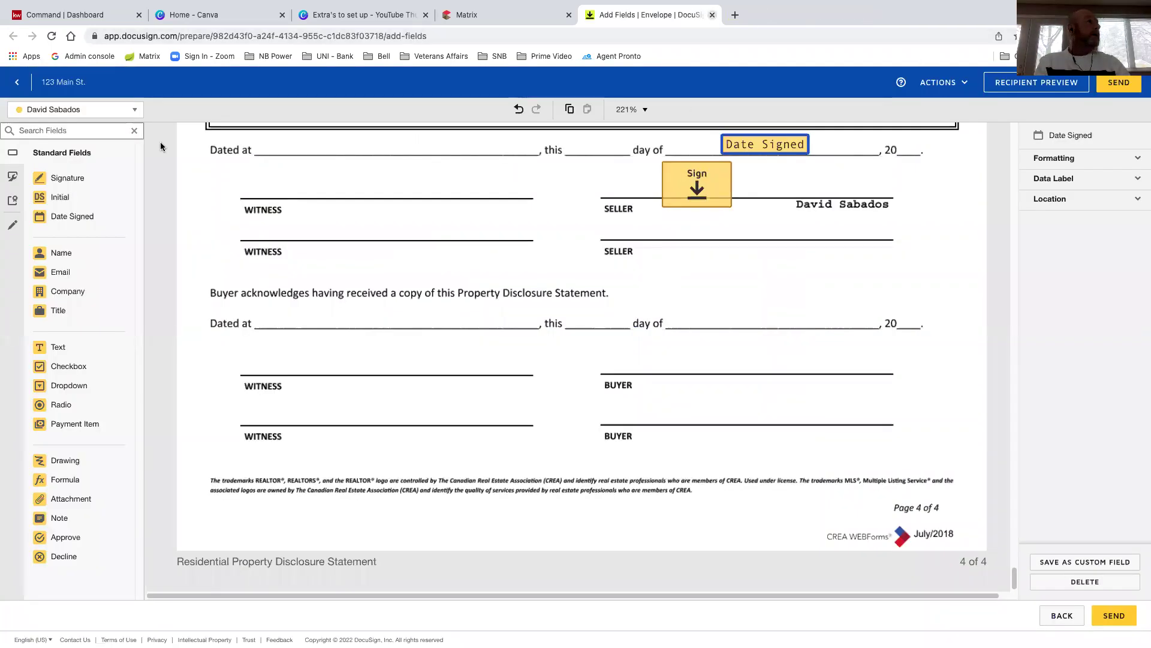
pyautogui.click(17, 82)
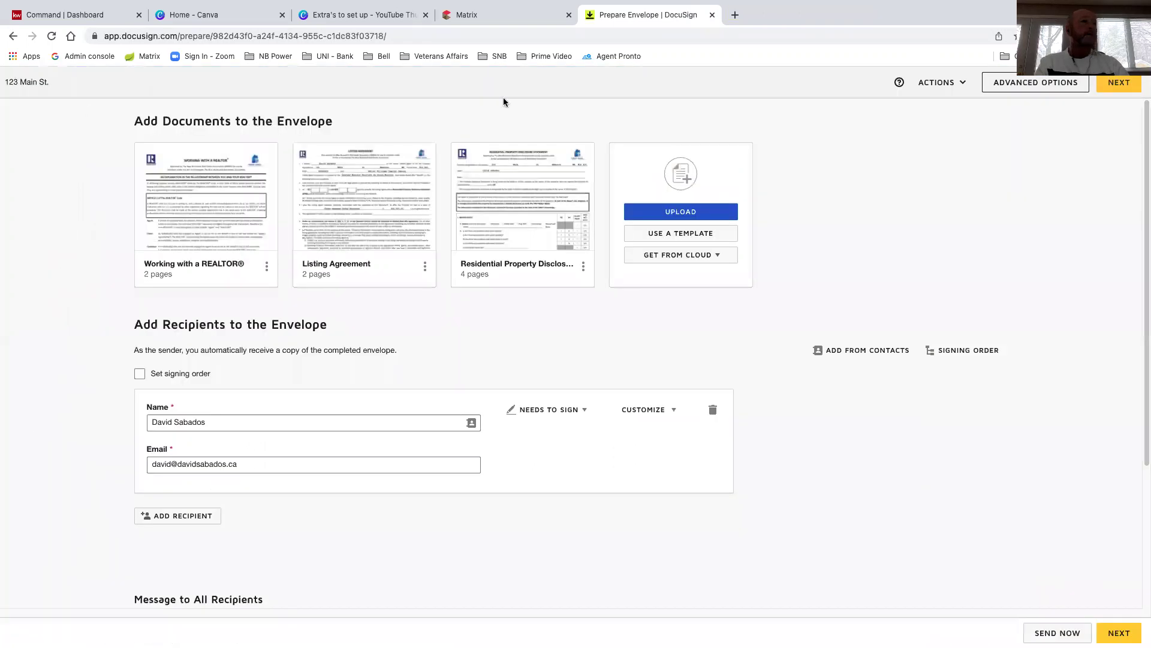
pyautogui.moveTo(531, 269)
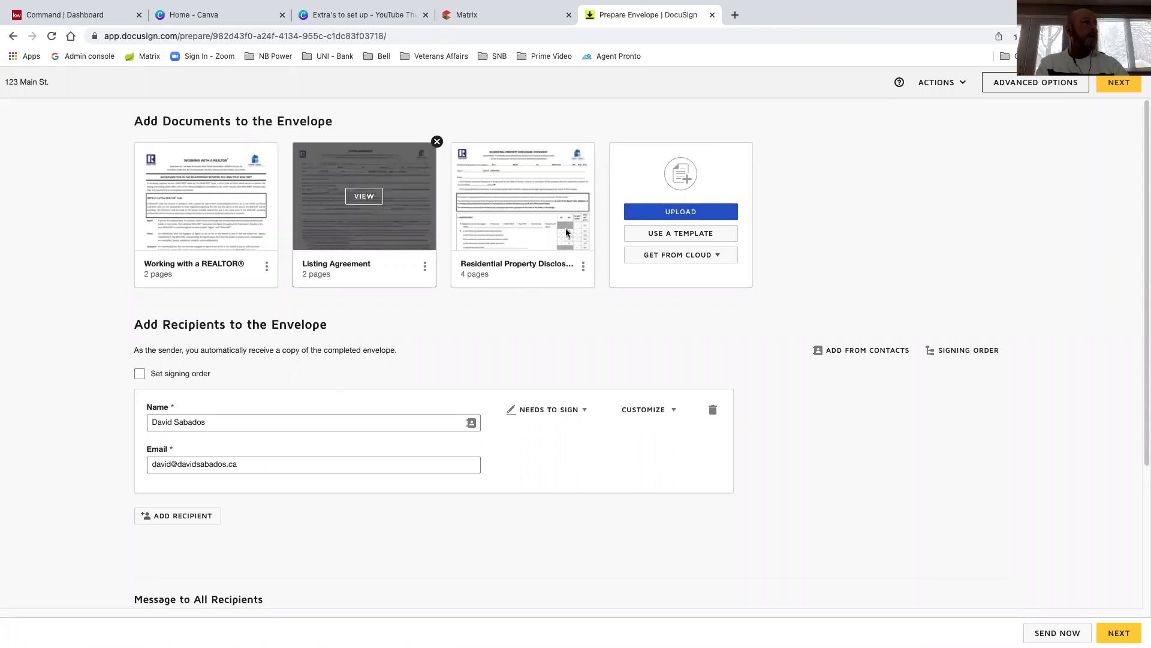
pyautogui.click(594, 141)
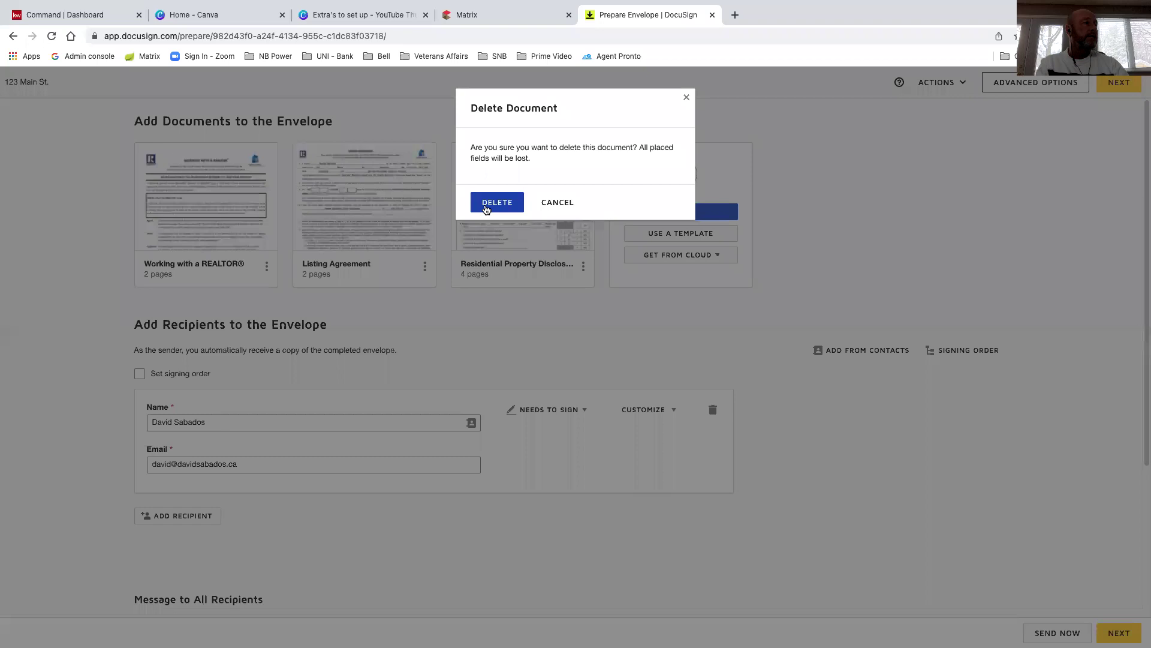
pyautogui.click(493, 201)
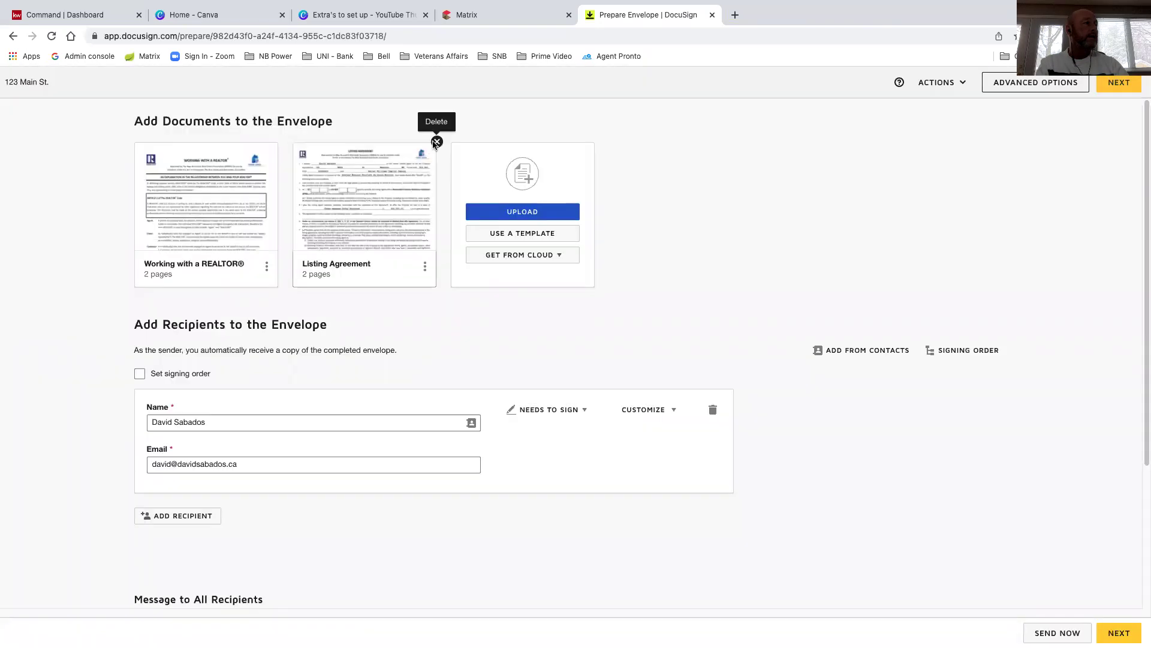
pyautogui.click(437, 140)
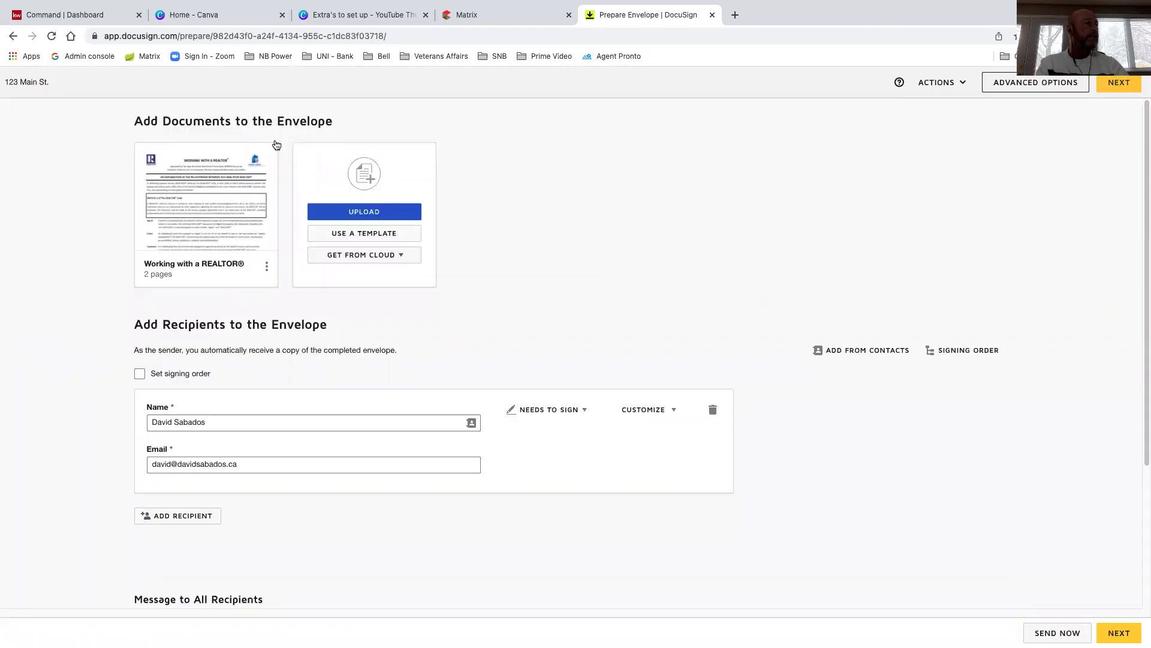
pyautogui.click(276, 143)
pyautogui.click(490, 202)
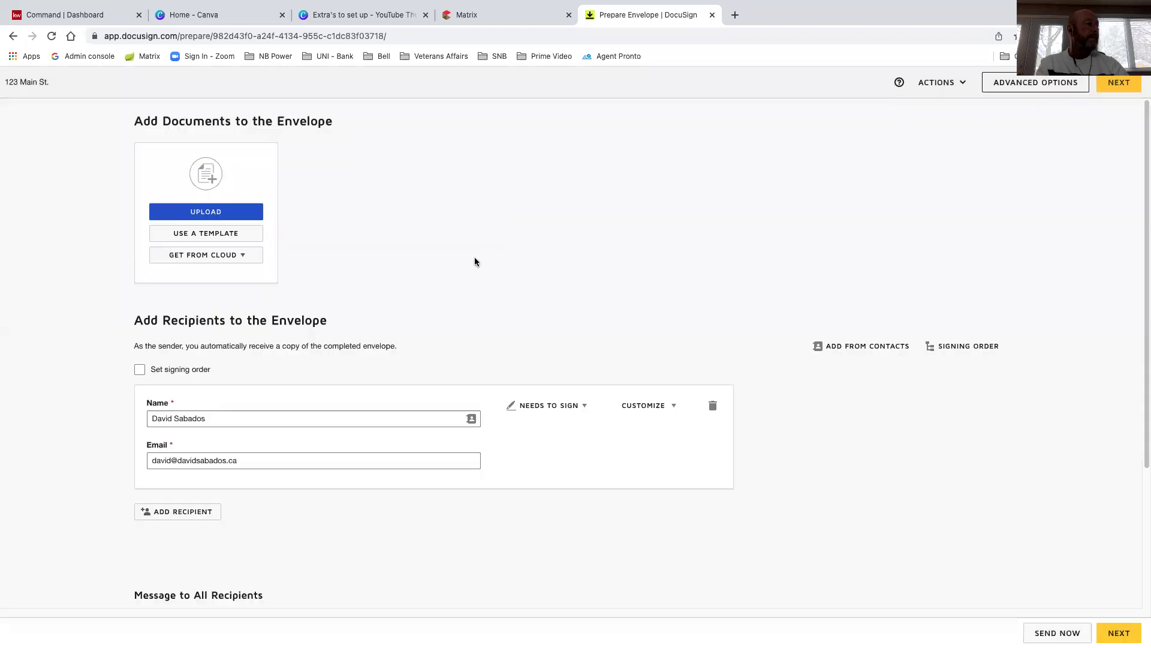
# Remove the recipient and discard the 123 Main St. envelope draft
pyautogui.click(713, 405)
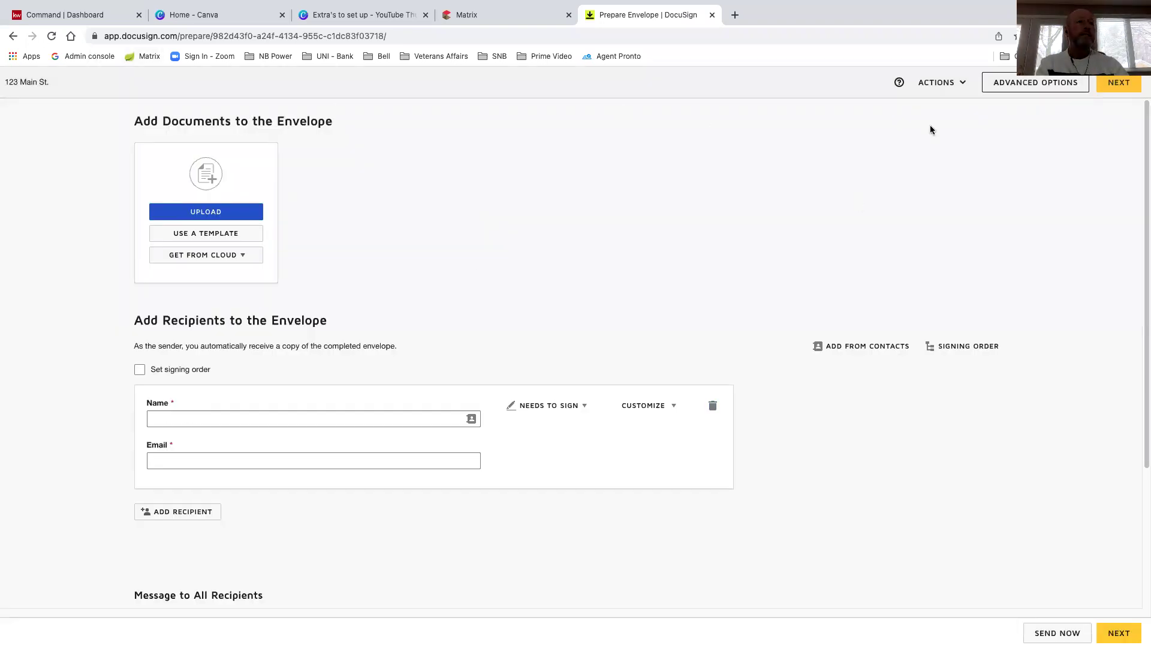
pyautogui.click(957, 87)
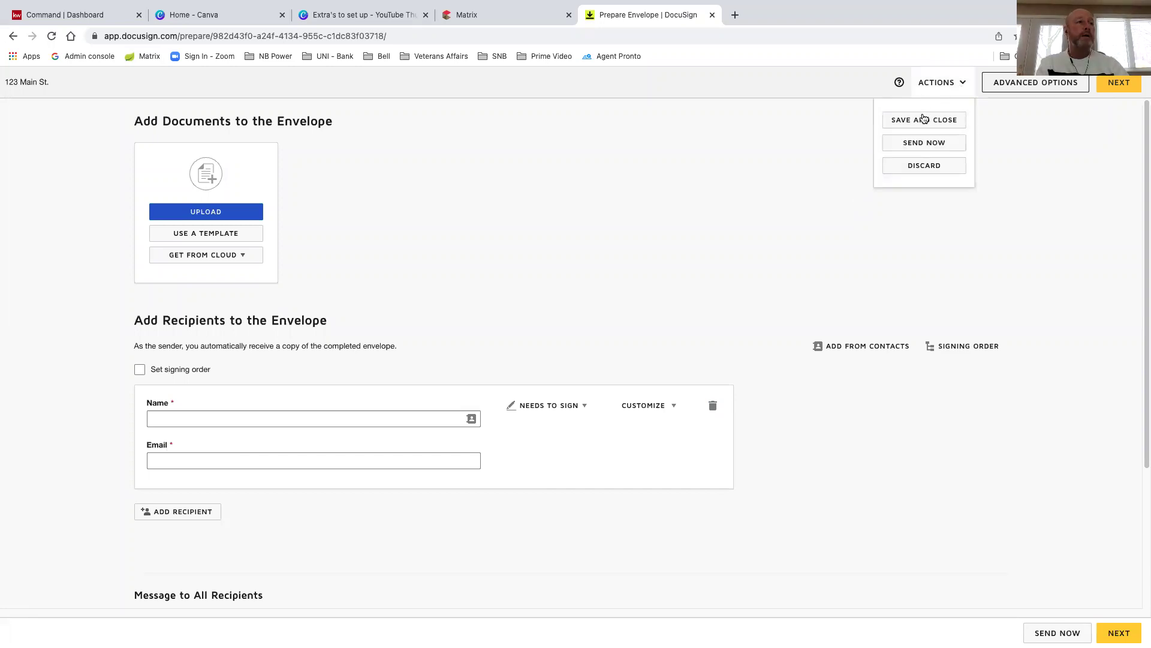
pyautogui.click(922, 166)
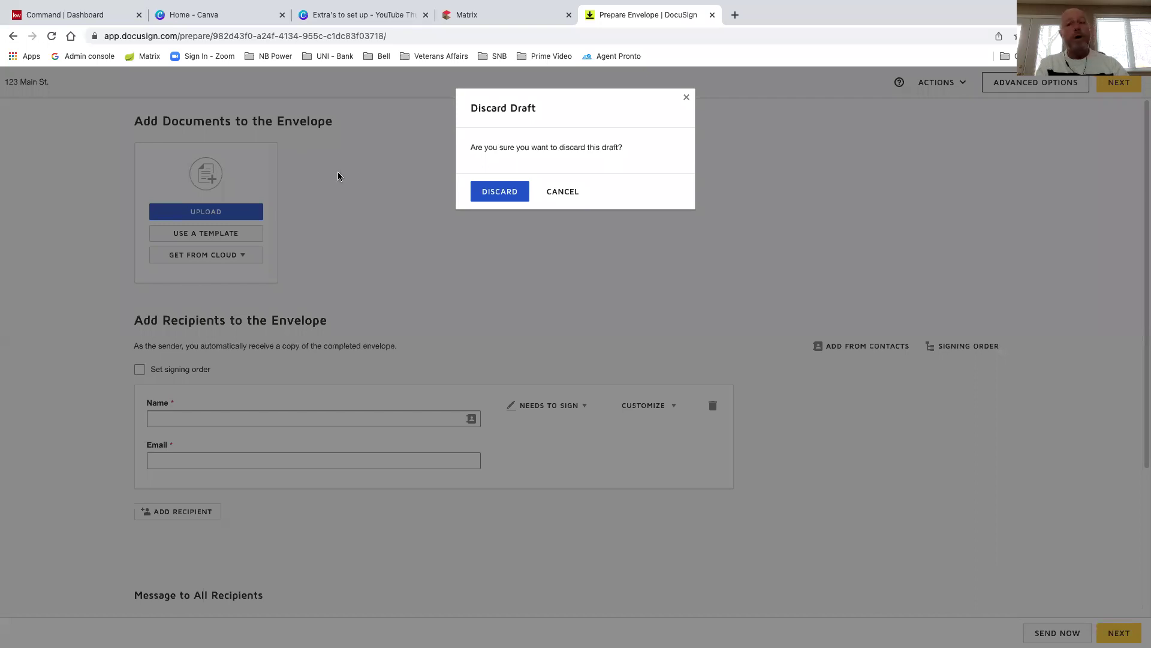
pyautogui.click(488, 193)
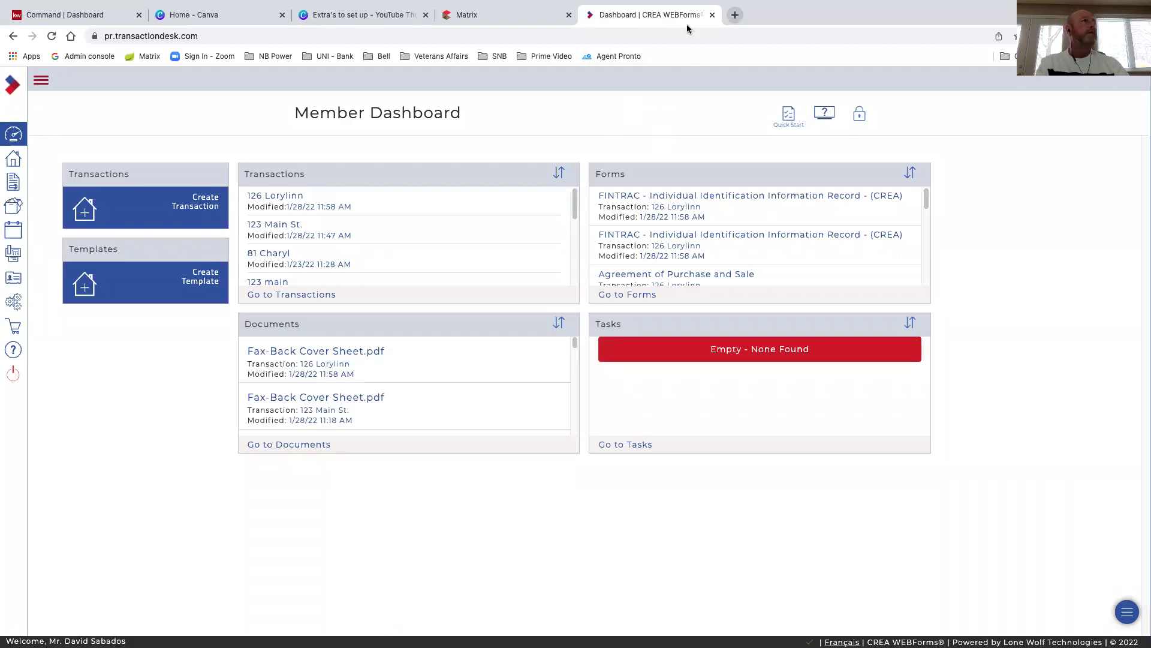
# Close the WEBForms tab and relaunch WEBForms® 2019 (SSO) from the My Matrix page
pyautogui.click(712, 15)
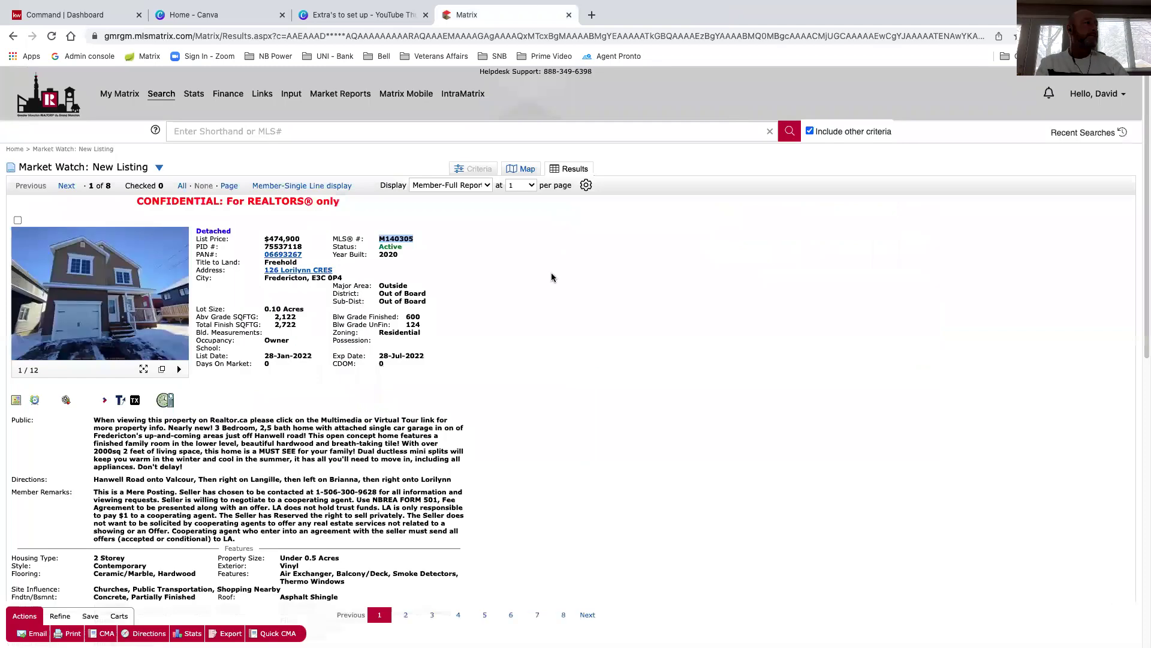
pyautogui.click(105, 95)
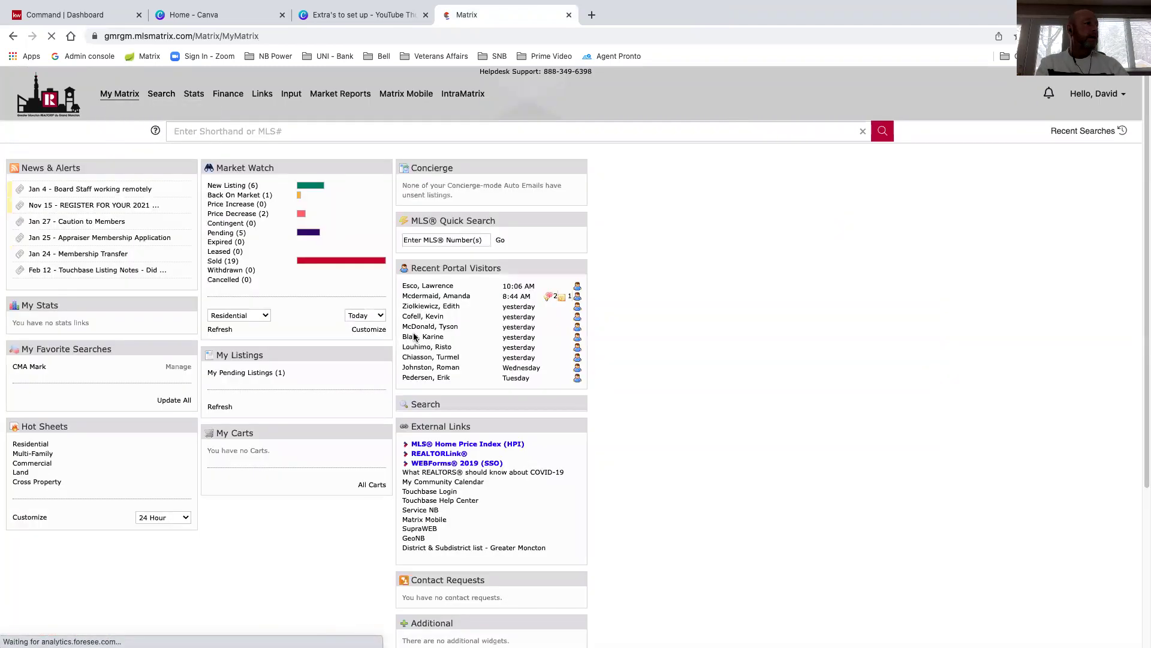
pyautogui.click(440, 464)
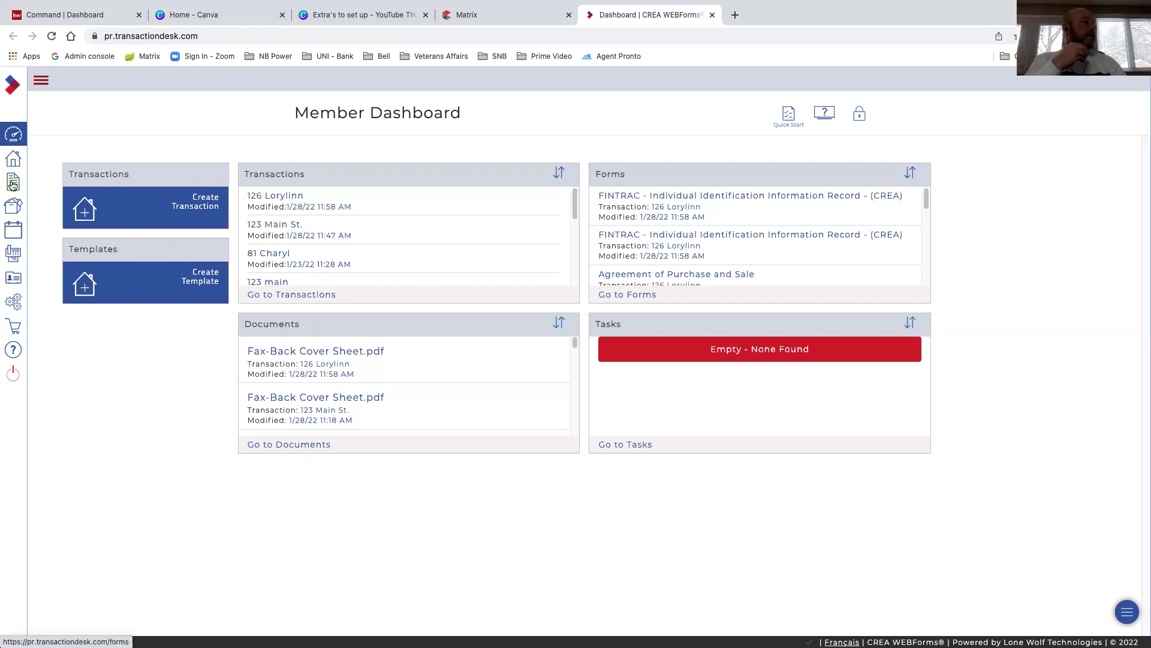
# Expand the sidebar menu and look through the recent Transactions and Documents lists
pyautogui.click(41, 86)
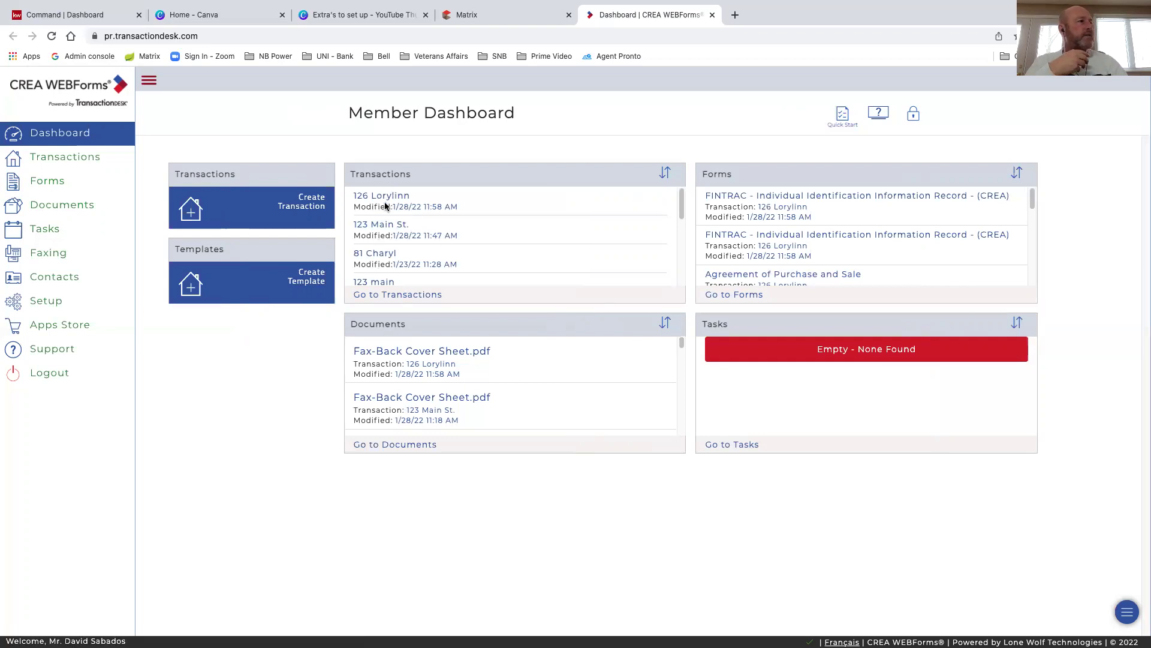
pyautogui.scroll(-5, 420, 213)
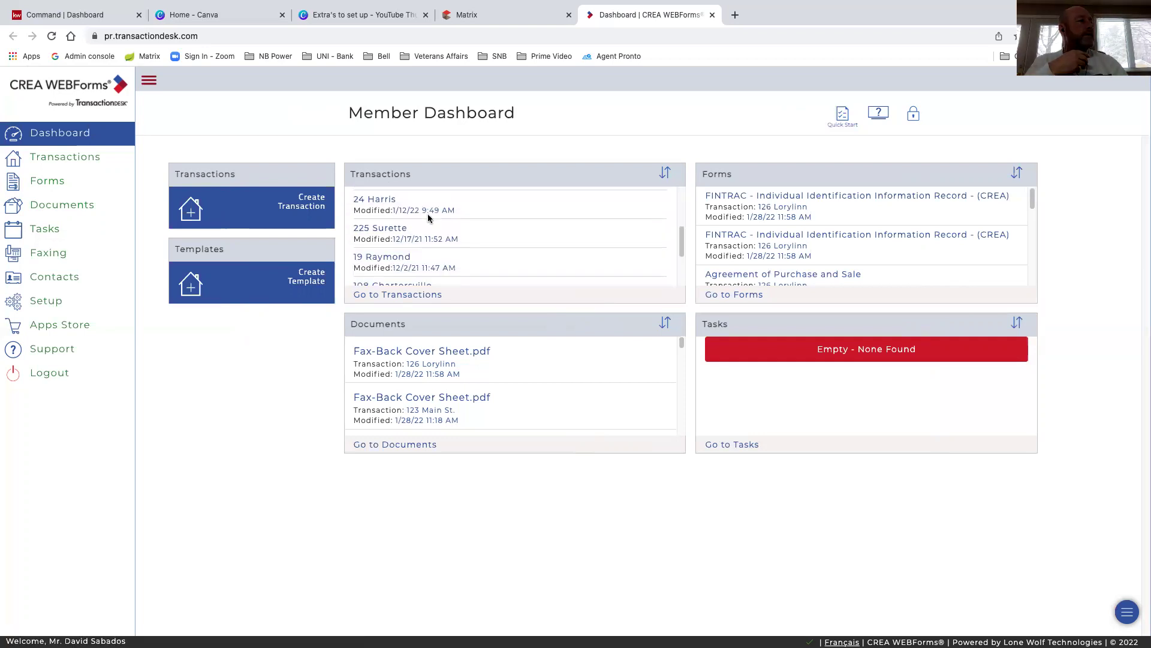
pyautogui.scroll(-5, 427, 218)
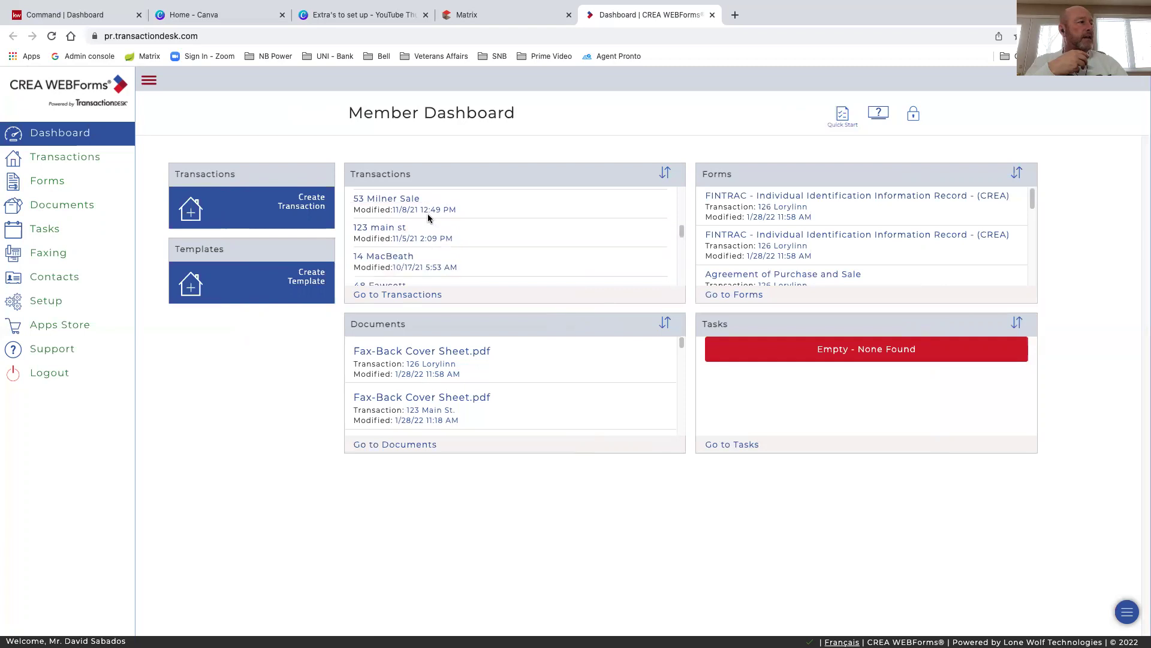
pyautogui.scroll(-5, 406, 255)
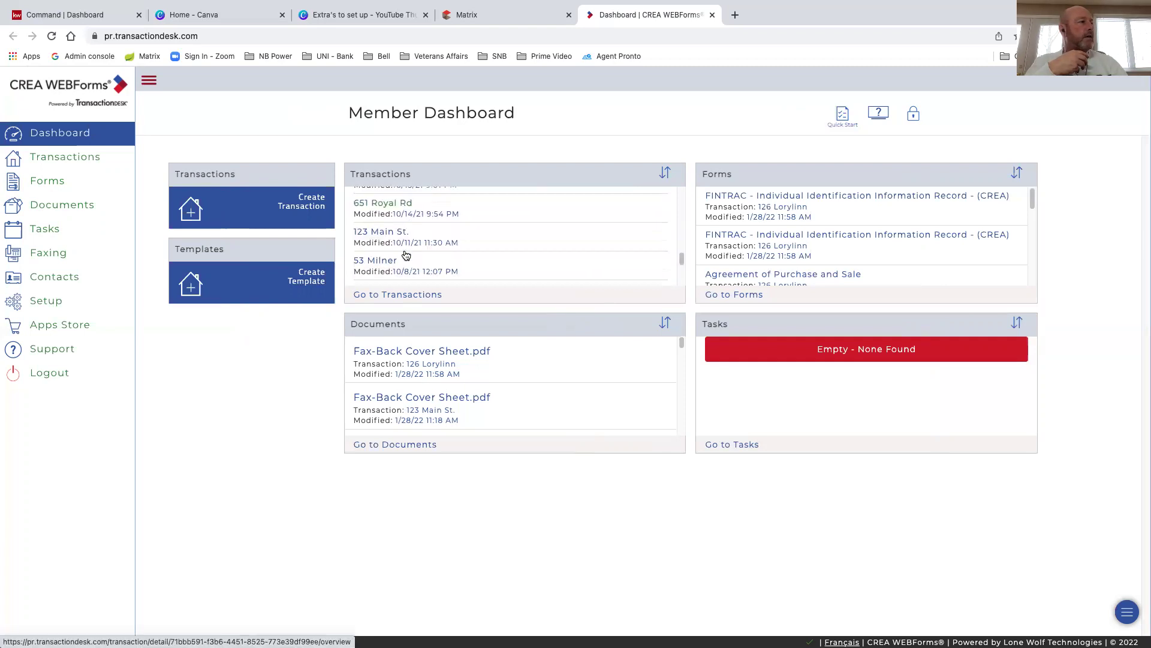
pyautogui.scroll(-5, 406, 255)
pyautogui.scroll(-5, 408, 256)
pyautogui.scroll(15, 408, 256)
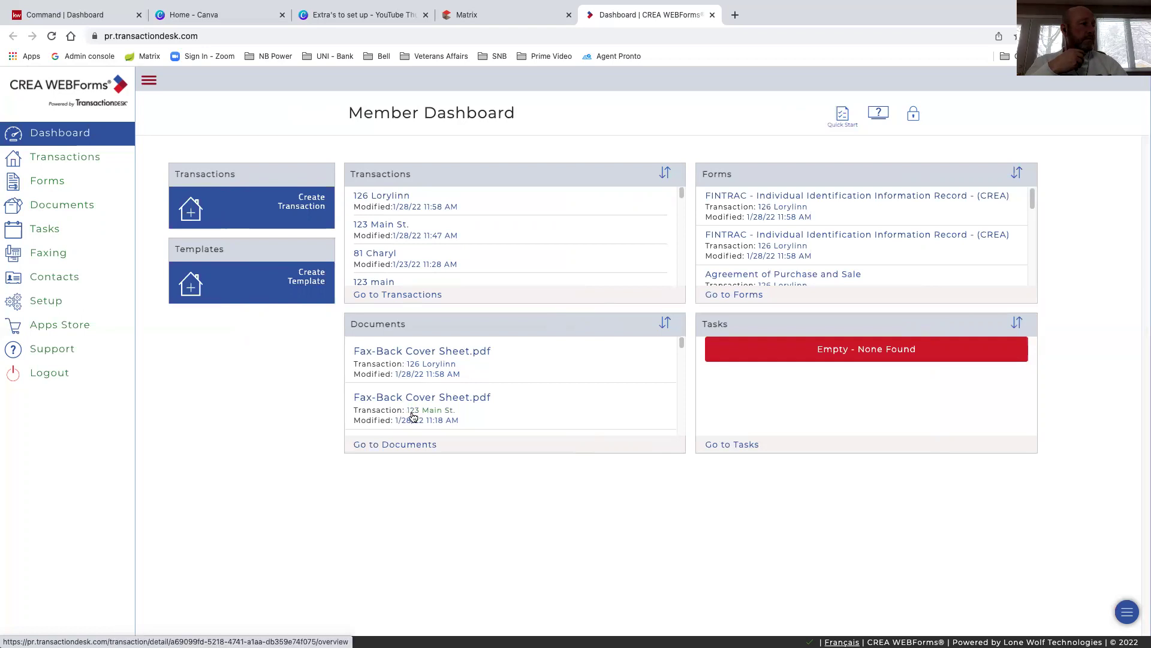
pyautogui.scroll(-5, 407, 396)
pyautogui.scroll(6, 412, 415)
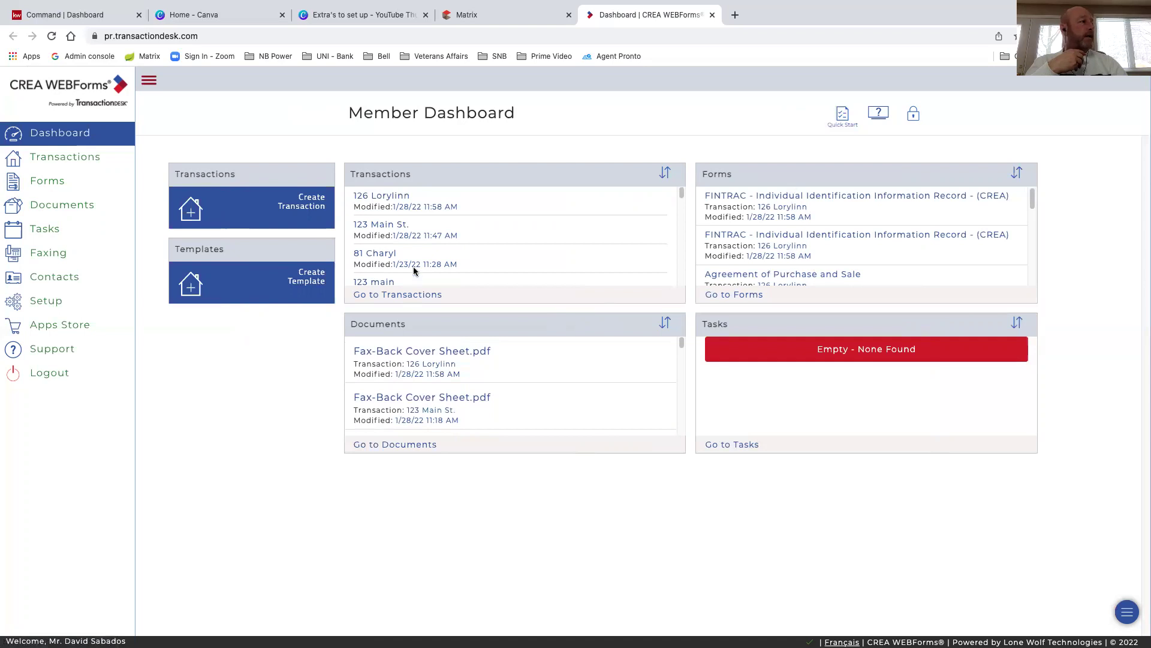
pyautogui.click(383, 198)
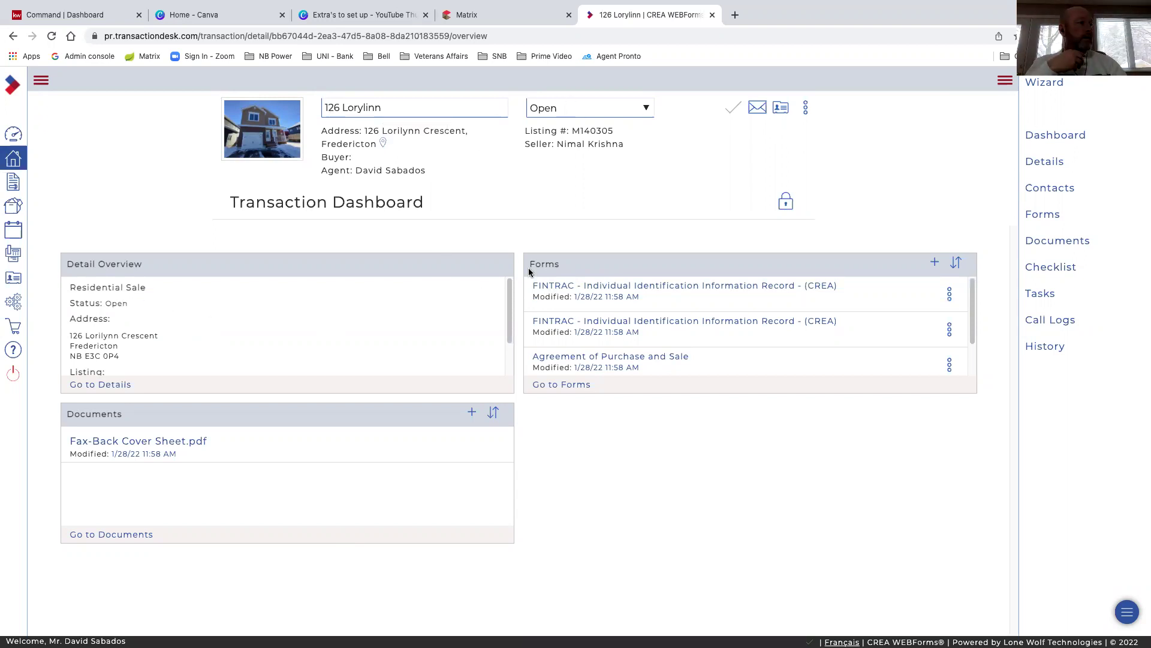
pyautogui.scroll(-2, 550, 354)
pyautogui.scroll(2, 552, 362)
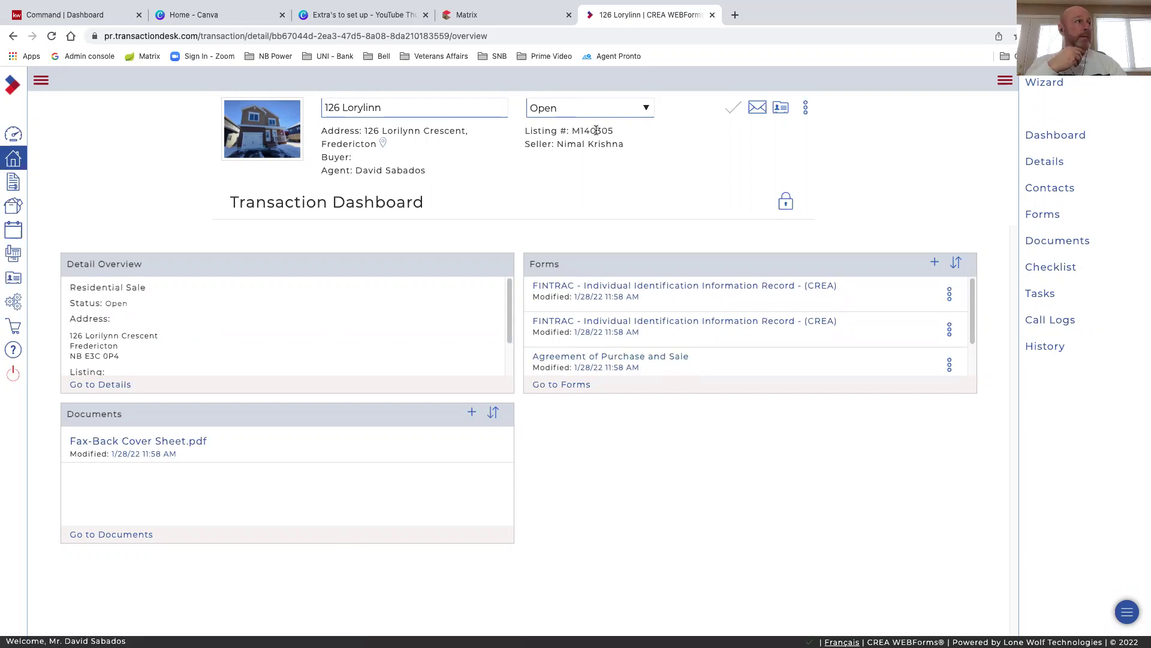
pyautogui.click(712, 15)
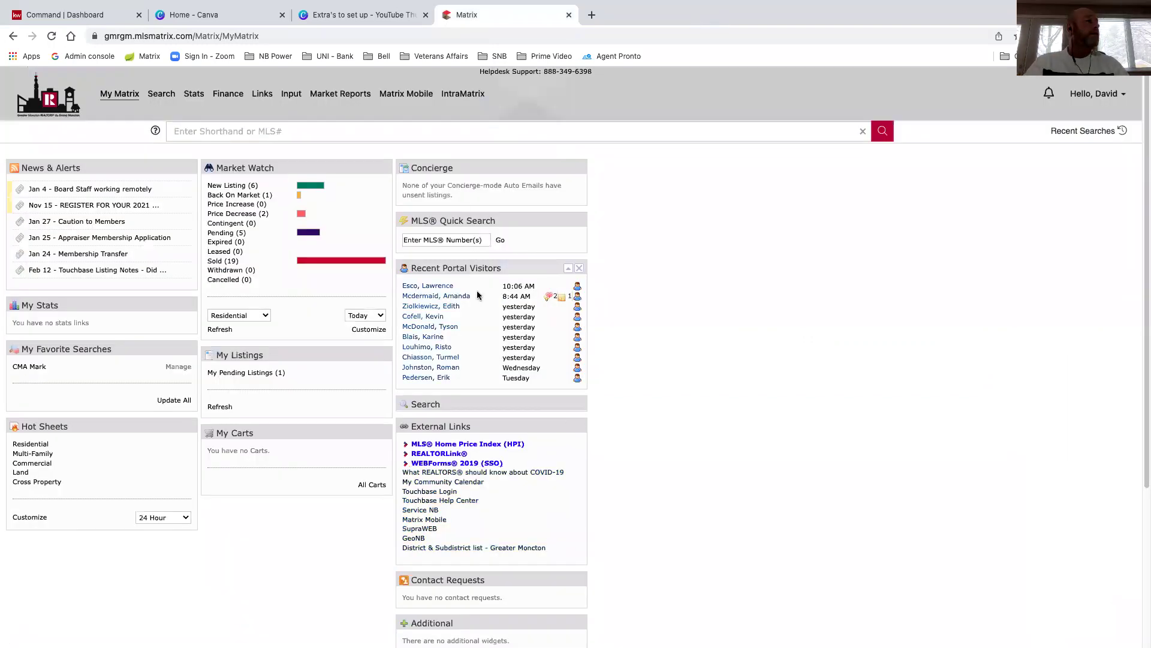